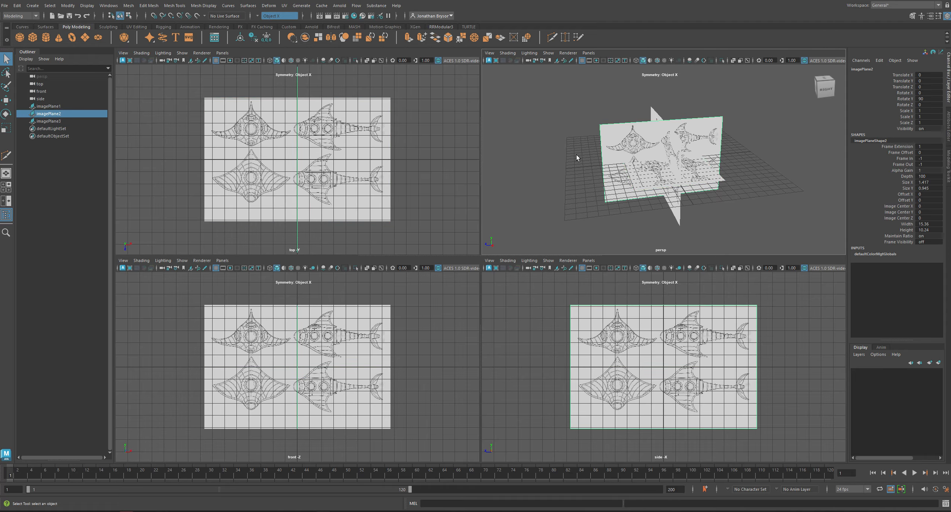
# - Move the side-view image plane back to about X -12.57 and the front-view image plane back to about Z -13.25
pyautogui.press('w')
pyautogui.keyDown('alt'); pyautogui.moveTo(585, 212); pyautogui.dragTo(618, 133); pyautogui.keyUp('alt')
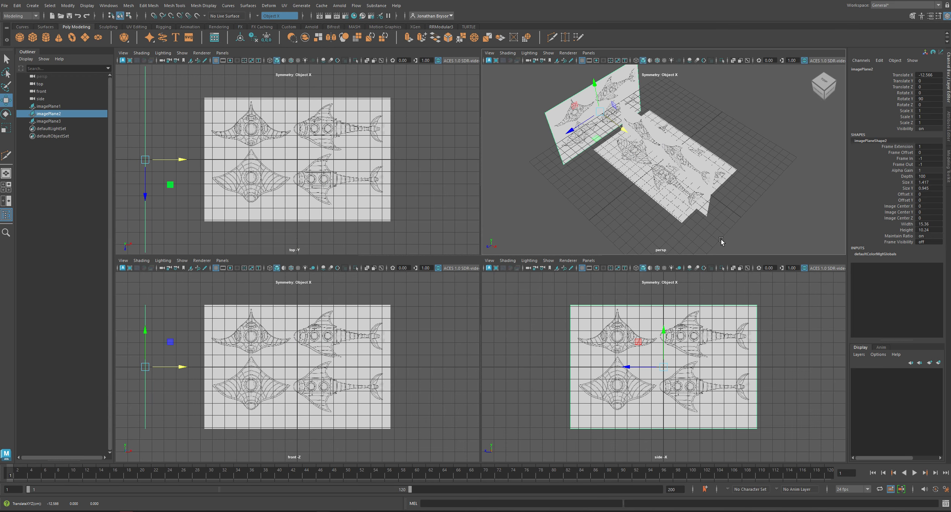
pyautogui.keyDown('alt'); pyautogui.moveTo(722, 241); pyautogui.dragTo(636, 235); pyautogui.keyUp('alt')
pyautogui.click(716, 215)
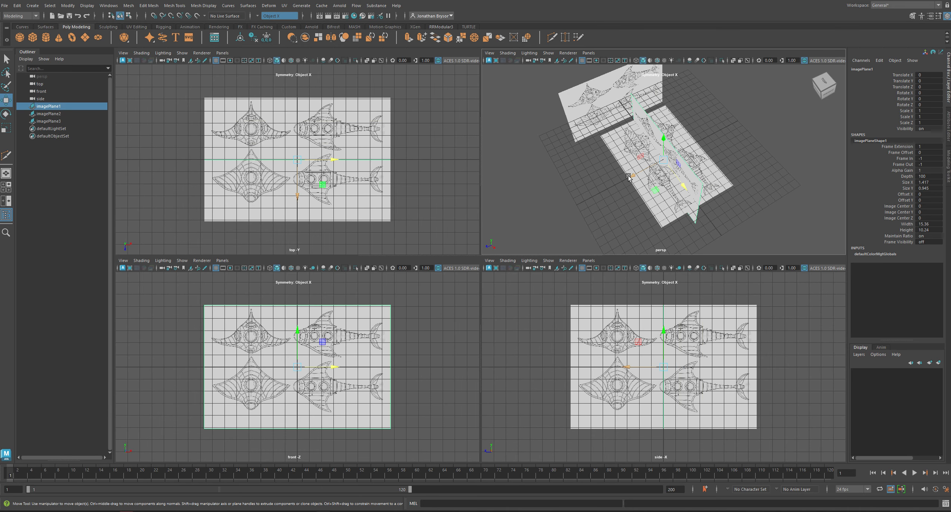
pyautogui.moveTo(630, 176); pyautogui.dragTo(709, 198)
# - Lower the horizontal top-view image plane below the grid to about Y -8.27
pyautogui.click(709, 197)
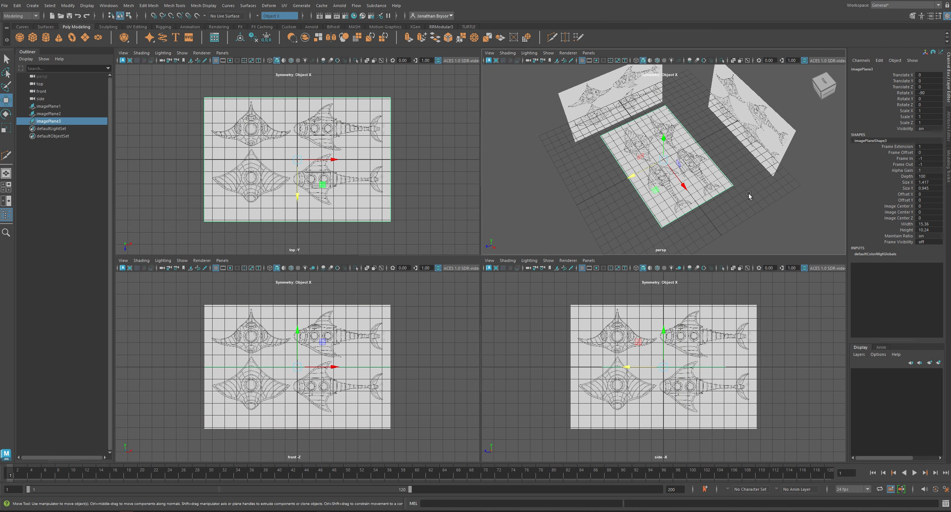
pyautogui.keyDown('alt'); pyautogui.moveTo(733, 229); pyautogui.dragTo(720, 205); pyautogui.keyUp('alt')
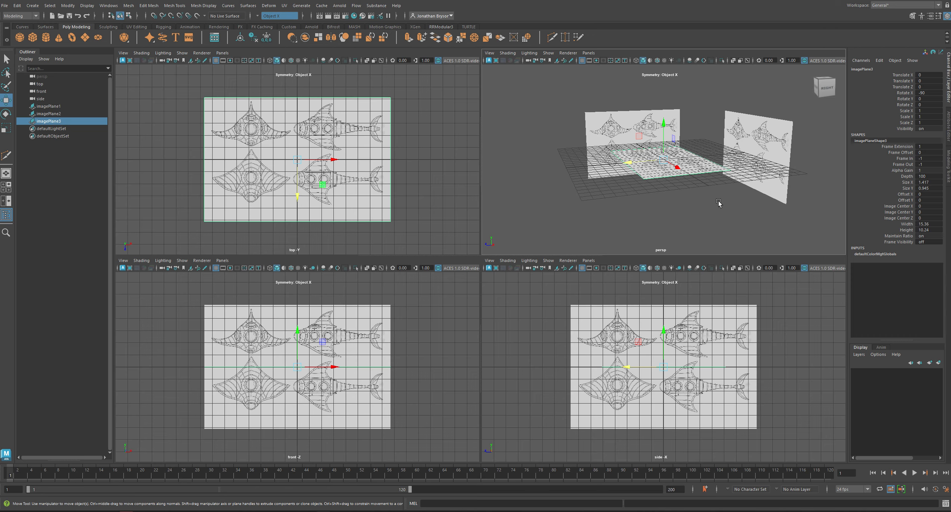
pyautogui.keyDown('alt'); pyautogui.moveTo(719, 203); pyautogui.dragTo(647, 206); pyautogui.keyUp('alt')
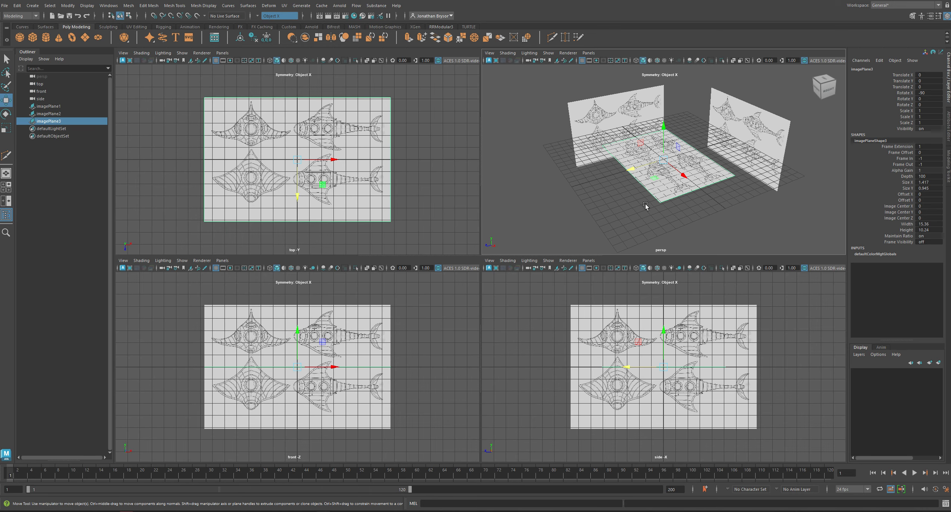
pyautogui.moveTo(665, 135); pyautogui.dragTo(689, 188)
pyautogui.keyDown('alt'); pyautogui.moveTo(629, 186); pyautogui.dragTo(643, 210); pyautogui.keyUp('alt')
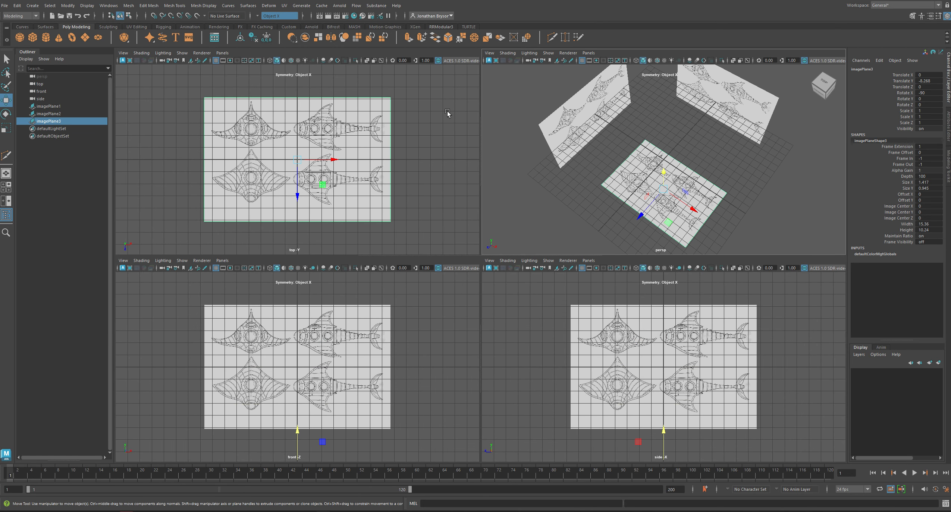
pyautogui.click(582, 61)
pyautogui.keyDown('alt'); pyautogui.moveTo(742, 211); pyautogui.dragTo(786, 166); pyautogui.keyUp('alt')
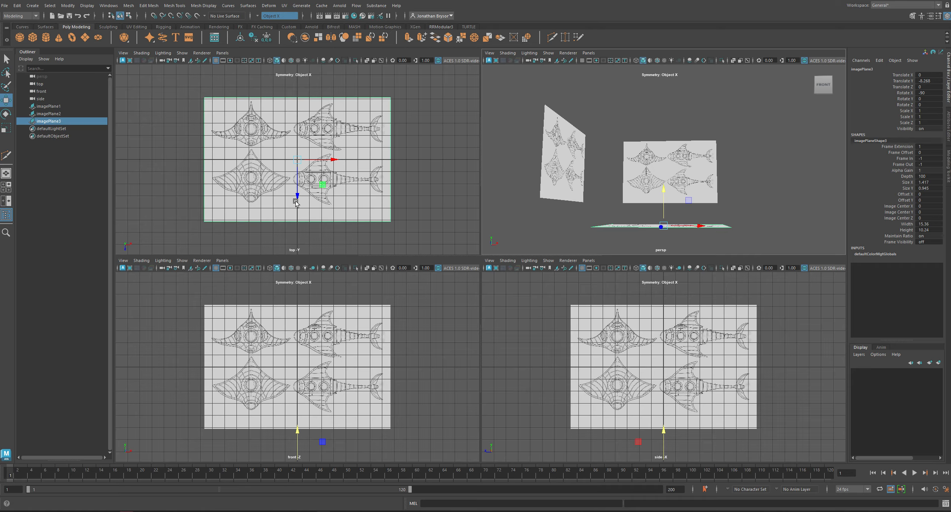
# - Center the ray's front and top drawings on the vertical axis by moving the top-view image plane to about X 3.82, Z 0.4
pyautogui.click(361, 190)
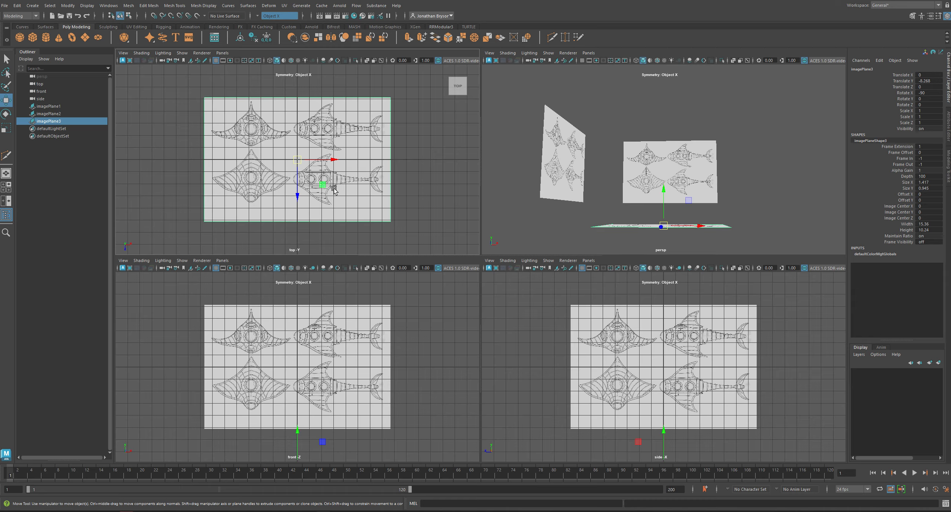
pyautogui.moveTo(330, 160); pyautogui.dragTo(377, 160)
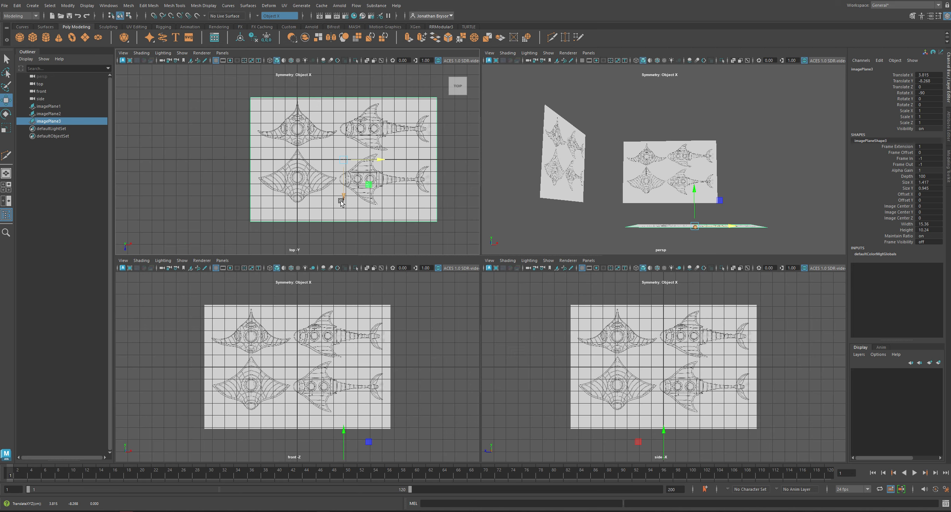
pyautogui.moveTo(342, 200)
pyautogui.mouseDown()
pyautogui.moveTo(342, 178)
pyautogui.moveTo(339, 204)
pyautogui.mouseUp()
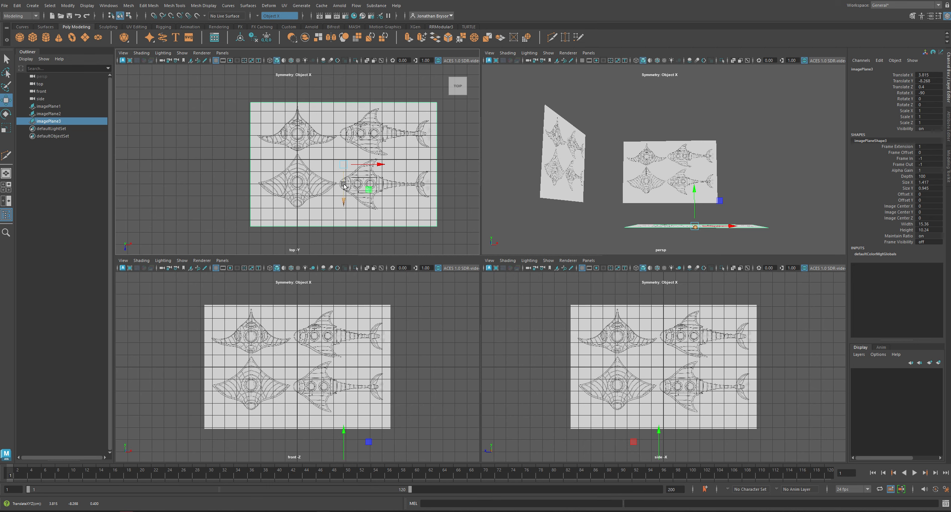
# - Align the front-view image plane's ray drawing with the center axis by moving the plane to about X 3.82, Y -1.17
pyautogui.click(339, 373)
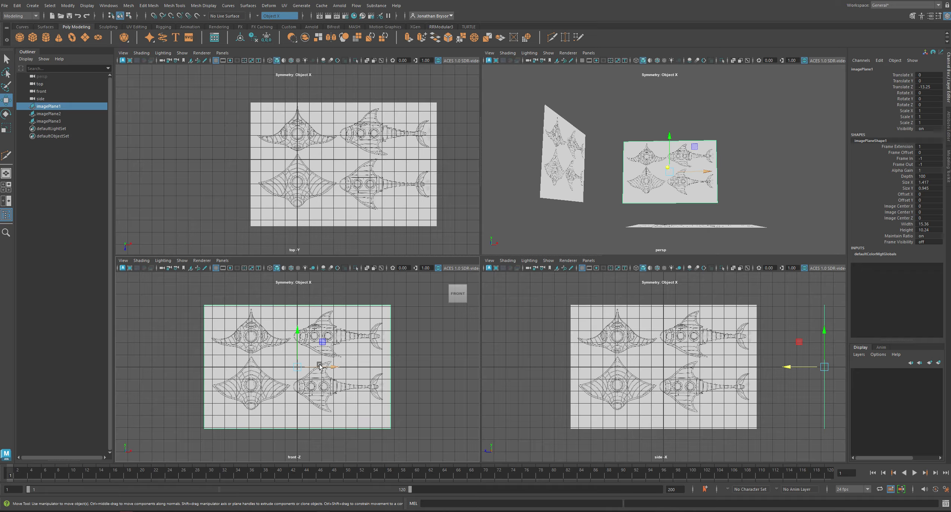
pyautogui.moveTo(332, 367); pyautogui.dragTo(379, 369)
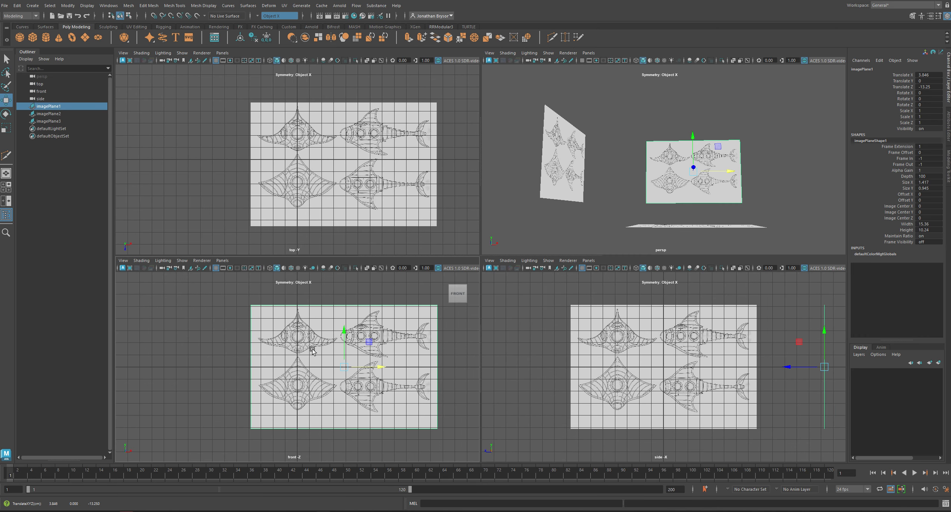
pyautogui.moveTo(346, 331)
pyautogui.mouseDown()
pyautogui.moveTo(348, 368)
pyautogui.moveTo(350, 345)
pyautogui.mouseUp()
pyautogui.moveTo(383, 380); pyautogui.dragTo(383, 379)
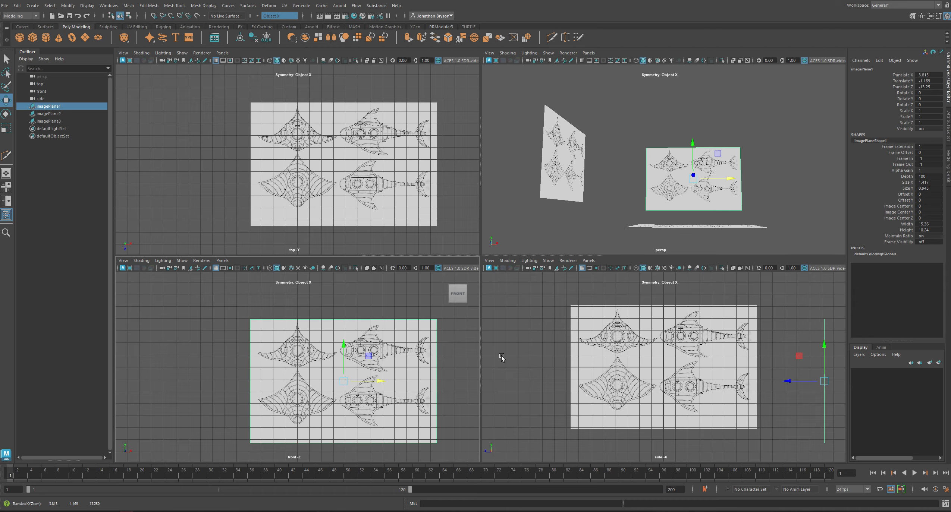
# - Position the side-view image plane at about Y -1.79, Z 2.25 so the side drawing lies over the origin
pyautogui.click(742, 296)
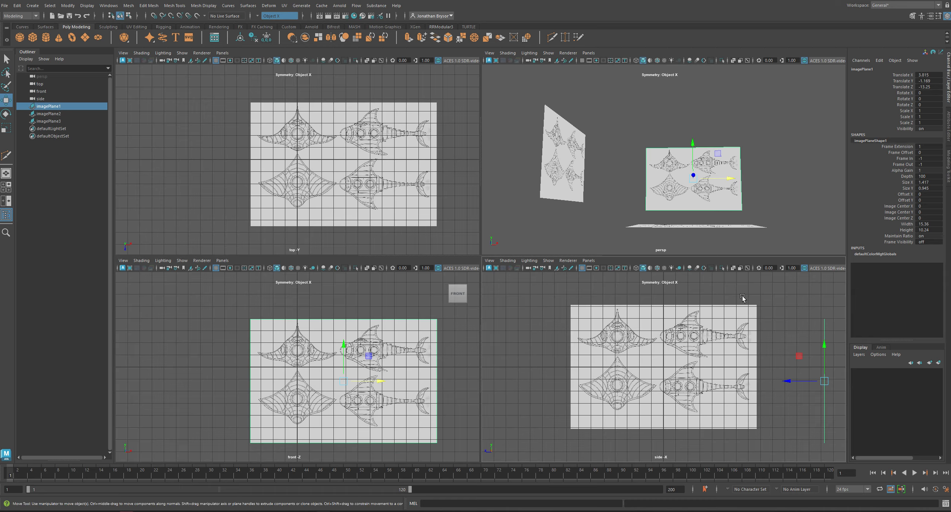
pyautogui.click(746, 336)
pyautogui.keyDown('alt'); pyautogui.moveTo(684, 246); pyautogui.dragTo(638, 235); pyautogui.keyUp('alt')
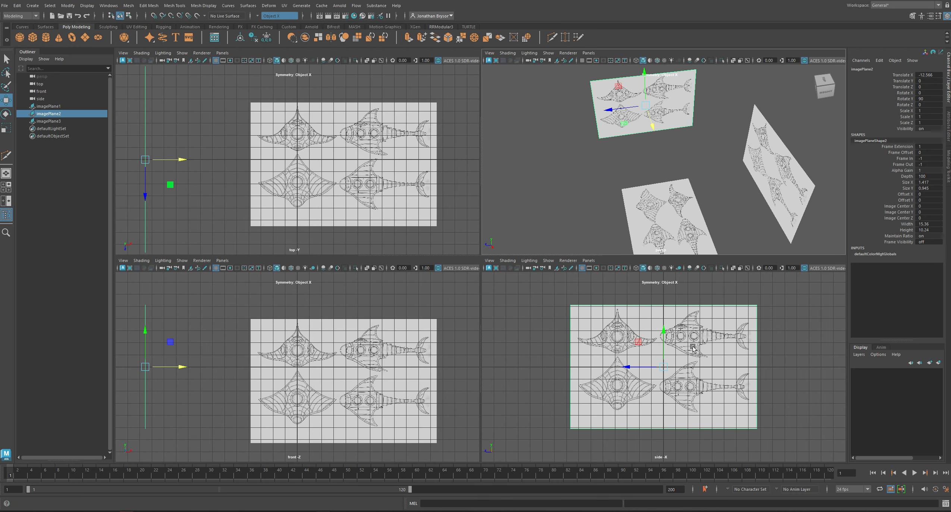
pyautogui.moveTo(668, 331); pyautogui.dragTo(669, 355)
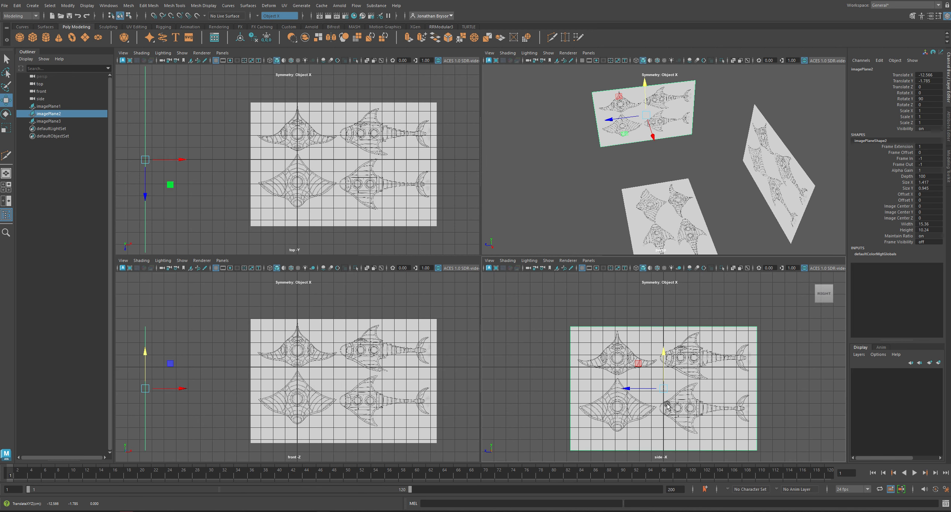
pyautogui.moveTo(627, 389); pyautogui.dragTo(629, 388)
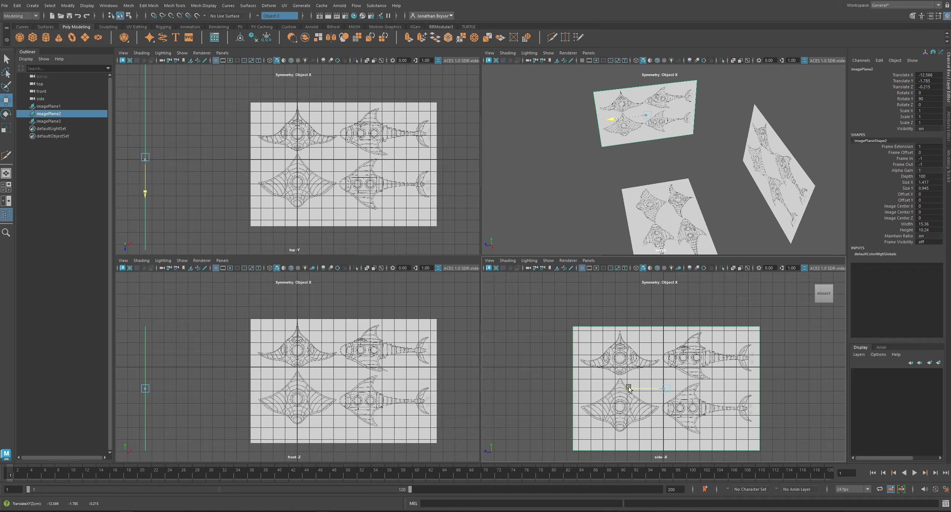
pyautogui.moveTo(628, 389); pyautogui.dragTo(599, 371)
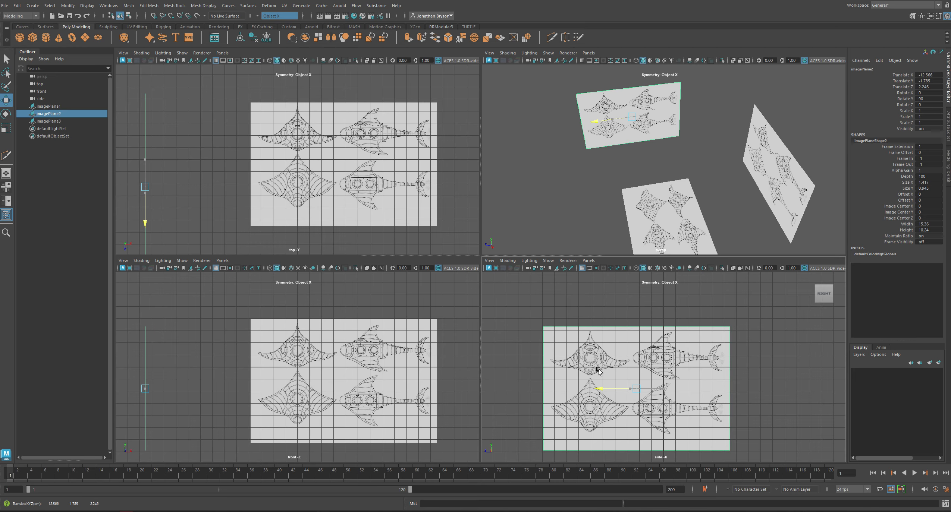
# - Create a polygon cube at the origin between the three image planes
pyautogui.keyDown('alt'); pyautogui.moveTo(581, 208); pyautogui.dragTo(694, 185); pyautogui.keyUp('alt')
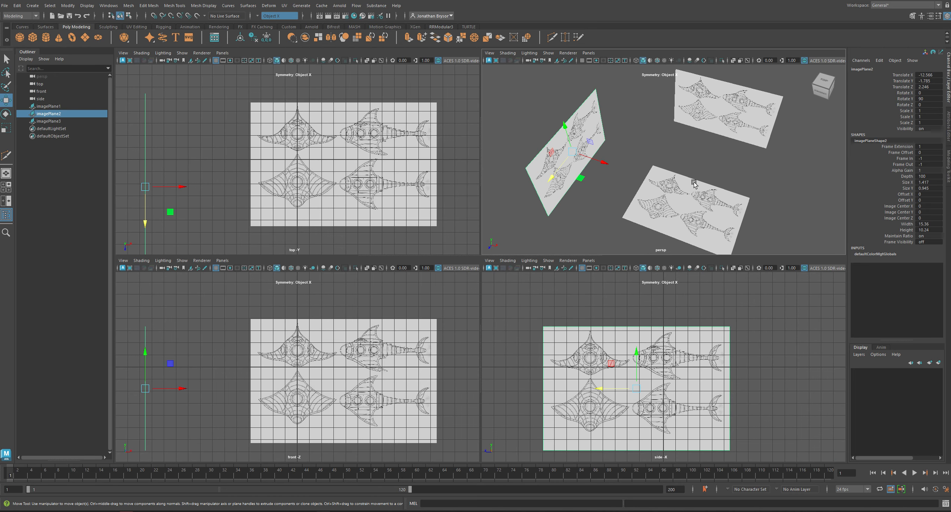
pyautogui.keyDown('alt'); pyautogui.moveTo(694, 184); pyautogui.dragTo(633, 139, button='middle'); pyautogui.keyUp('alt')
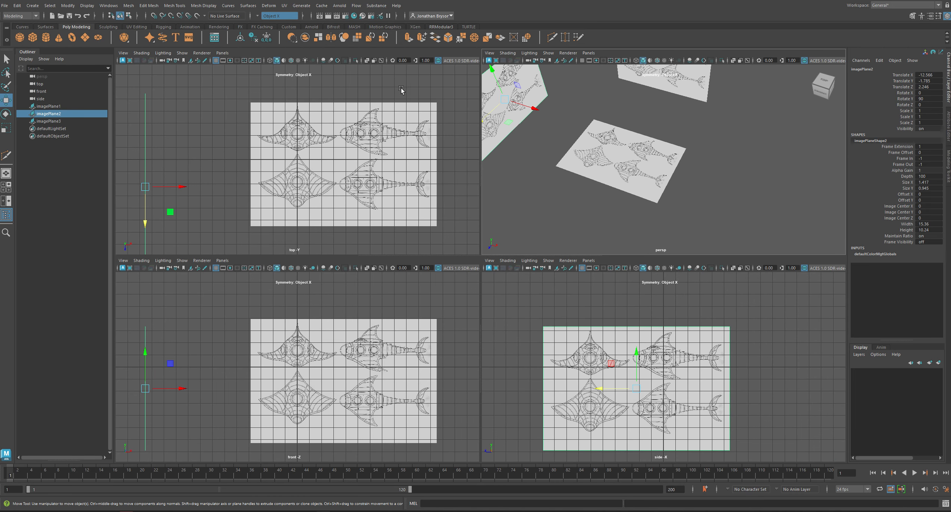
pyautogui.click(33, 37)
pyautogui.keyDown('alt'); pyautogui.moveTo(643, 164); pyautogui.dragTo(719, 205); pyautogui.keyUp('alt')
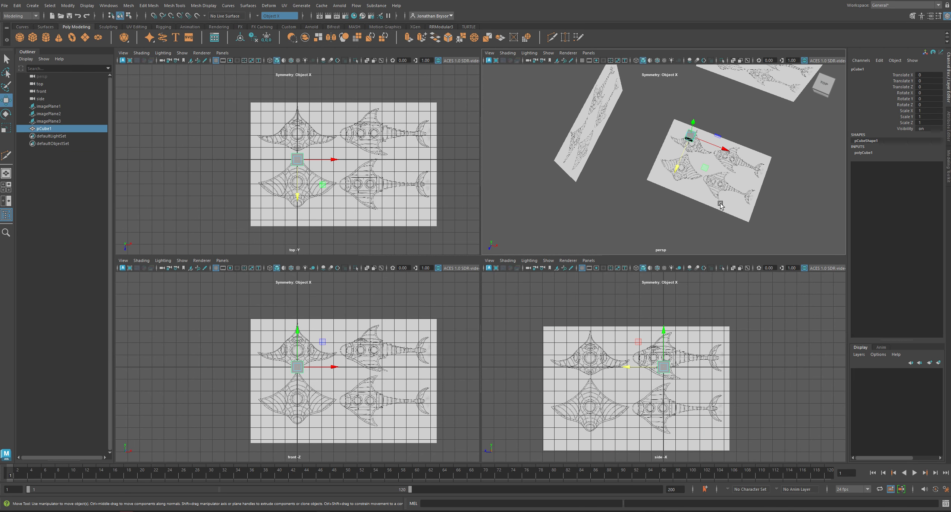
pyautogui.keyDown('alt'); pyautogui.moveTo(719, 205); pyautogui.dragTo(683, 212, button='middle'); pyautogui.keyUp('alt')
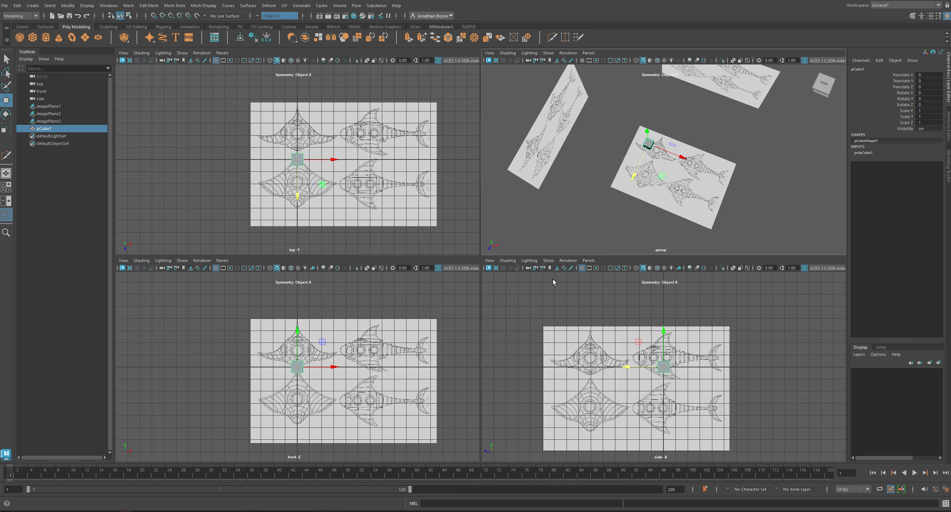
# - Turn on X-Ray shading in the side and front views
pyautogui.click(489, 261)
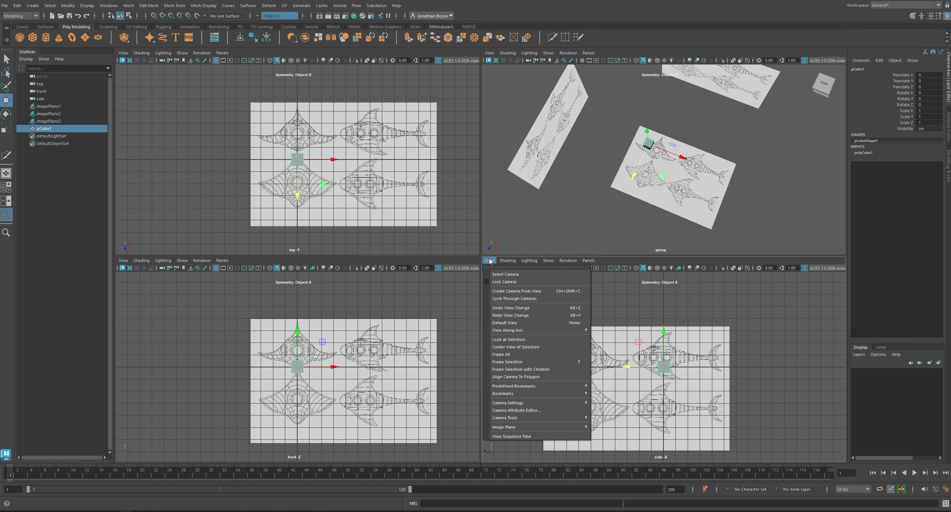
pyautogui.moveTo(514, 261)
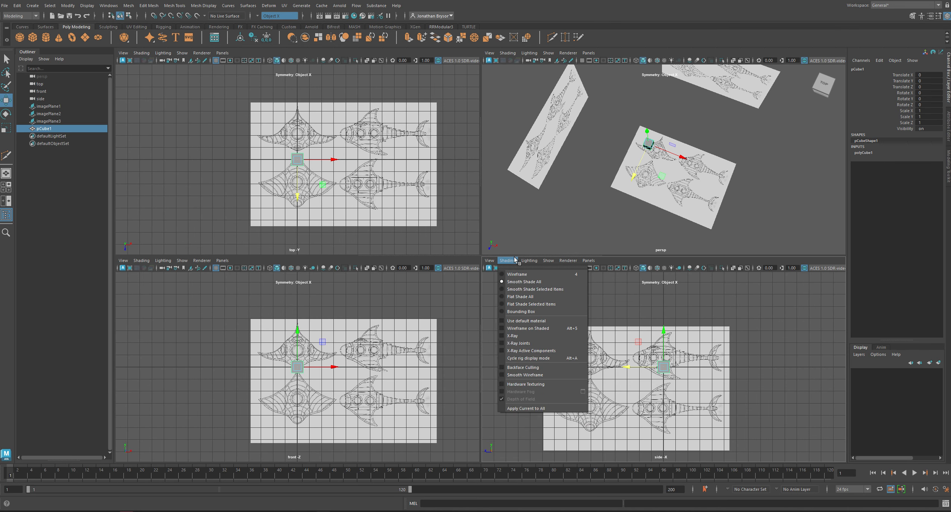
pyautogui.click(532, 336)
pyautogui.click(141, 260)
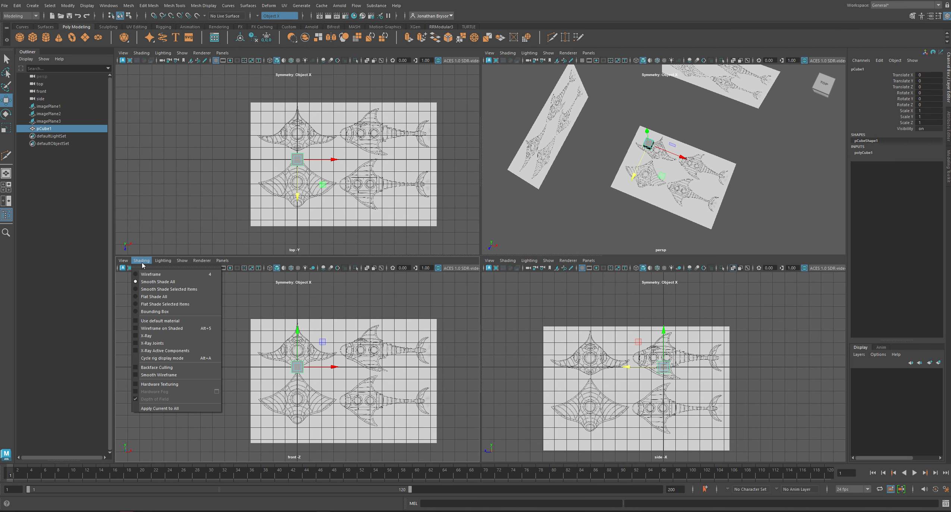
pyautogui.click(160, 336)
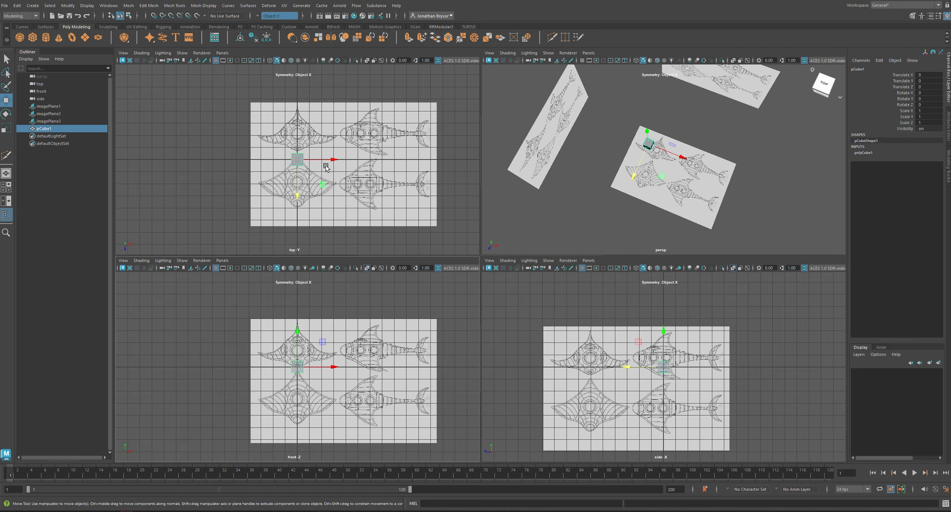
# - Shift the top-view image plane to about Z -2.52 and turn on X-Ray shading in the top view
pyautogui.moveTo(415, 201); pyautogui.dragTo(444, 230)
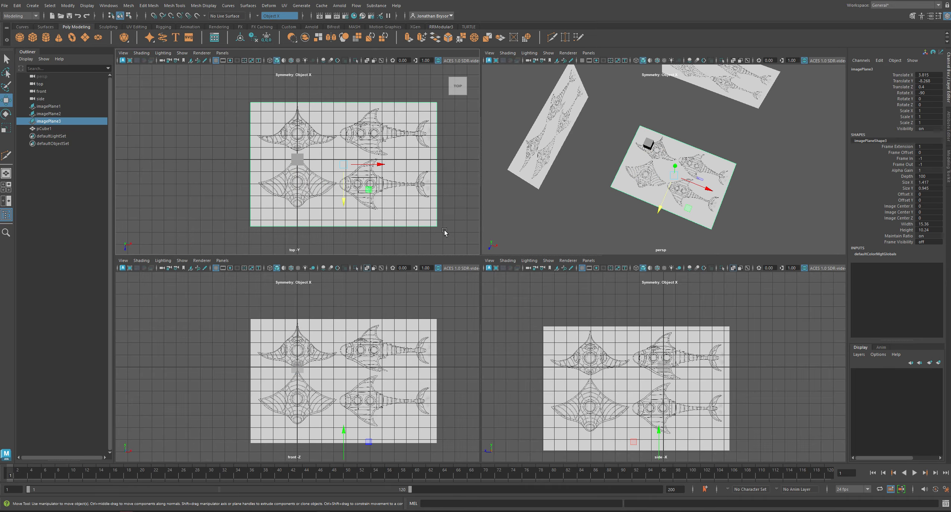
pyautogui.moveTo(343, 201); pyautogui.dragTo(346, 161)
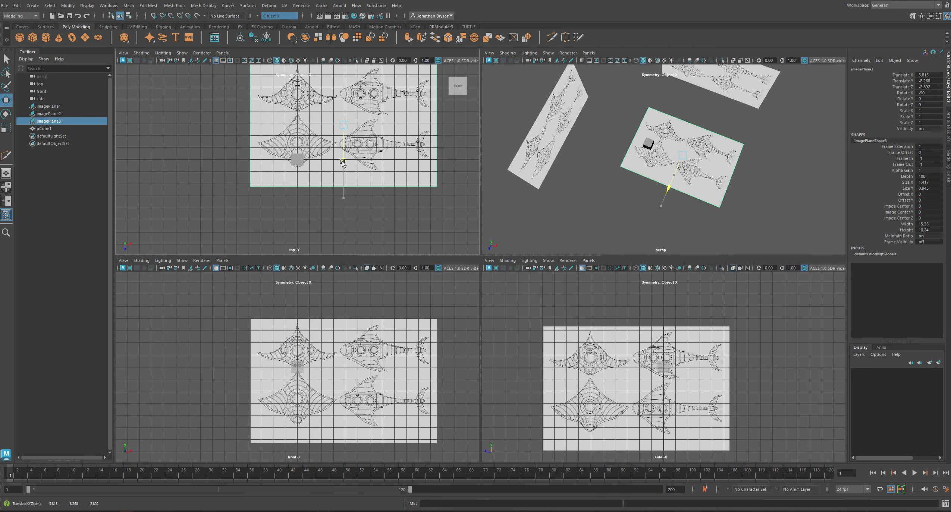
pyautogui.click(181, 53)
pyautogui.moveTo(135, 53)
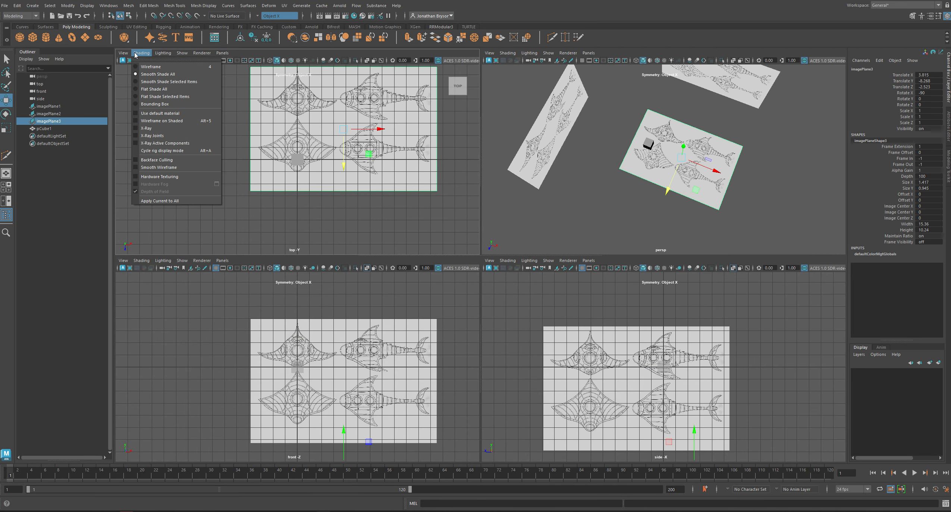
pyautogui.click(149, 128)
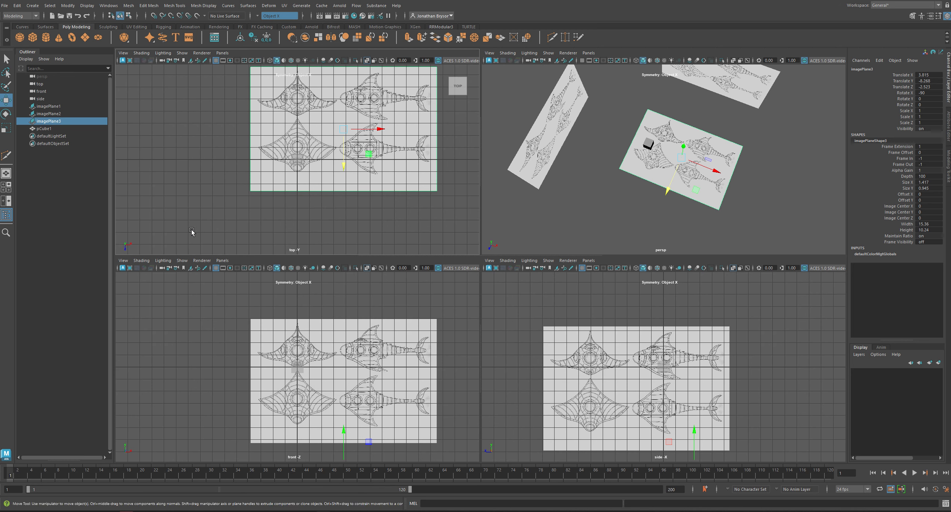
pyautogui.click(141, 260)
pyautogui.click(151, 335)
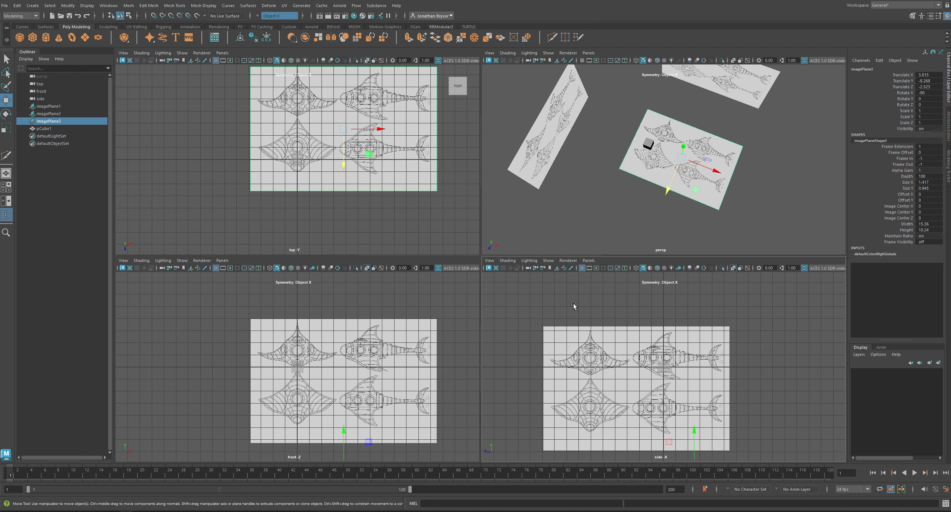
# - Move the cube onto the submarine body in the side view, at about Y 0.76, Z 1.26
pyautogui.click(662, 182)
pyautogui.keyDown('alt'); pyautogui.moveTo(662, 182); pyautogui.dragTo(615, 170); pyautogui.keyUp('alt')
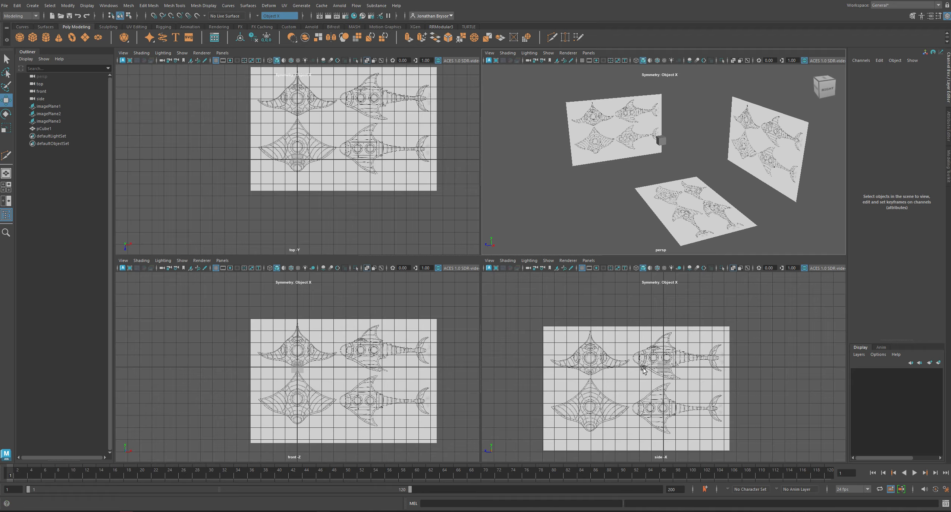
pyautogui.moveTo(647, 349); pyautogui.dragTo(686, 379)
pyautogui.keyDown('alt'); pyautogui.moveTo(680, 403); pyautogui.dragTo(623, 387, button='middle'); pyautogui.keyUp('alt')
pyautogui.scroll(10, 619, 365)
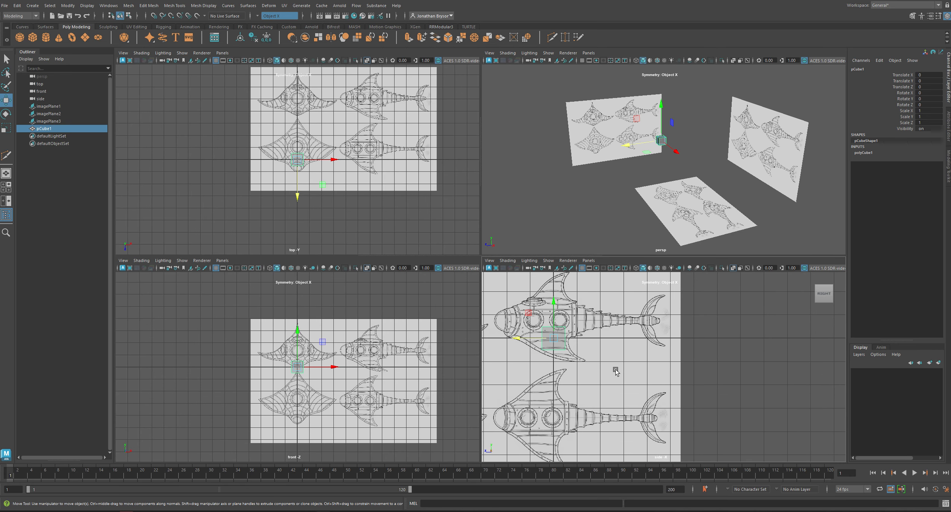
pyautogui.keyDown('alt'); pyautogui.moveTo(565, 370); pyautogui.dragTo(770, 396, button='middle'); pyautogui.keyUp('alt')
pyautogui.moveTo(683, 314); pyautogui.dragTo(675, 285)
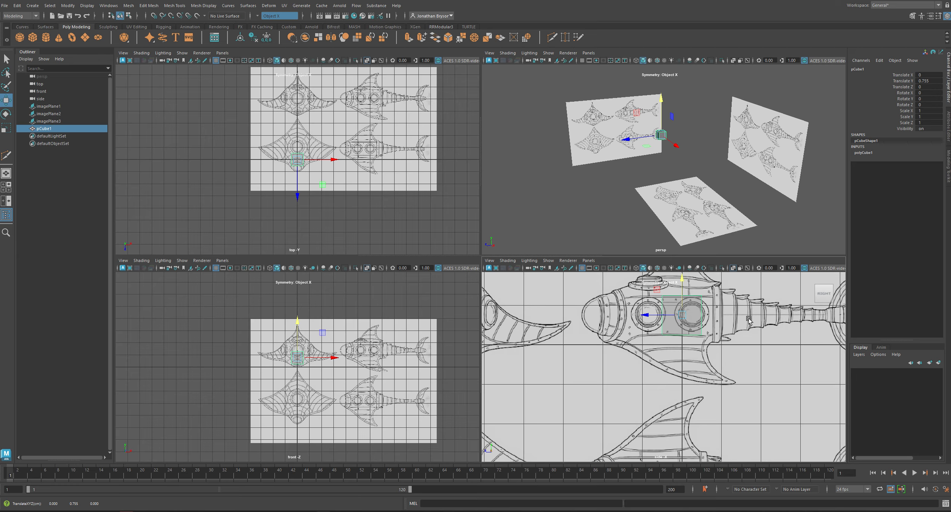
pyautogui.moveTo(642, 317); pyautogui.dragTo(595, 303)
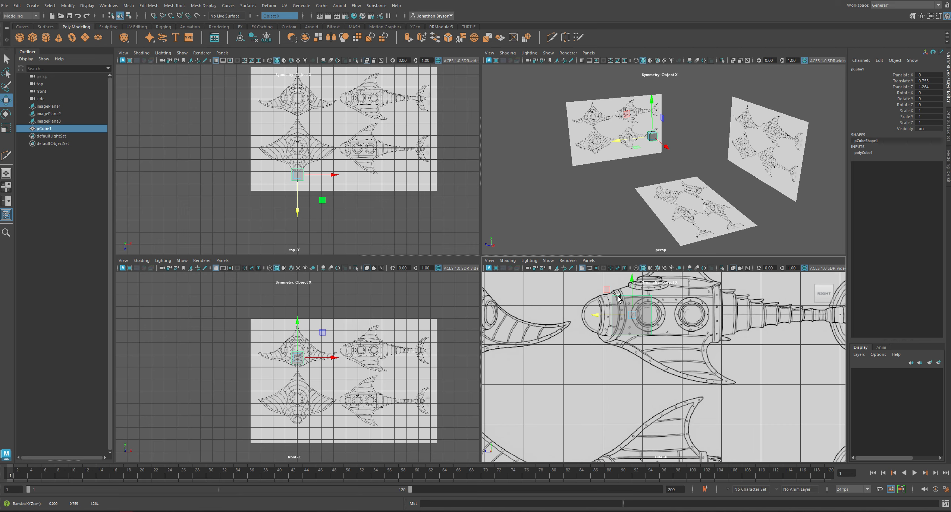
# - Move the cube's rear vertices back in the side view to the rear edge of the submarine's main hull
pyautogui.keyDown('alt'); pyautogui.moveTo(655, 332); pyautogui.dragTo(634, 334, button='middle'); pyautogui.keyUp('alt')
pyautogui.moveTo(634, 335); pyautogui.dragTo(630, 301, button='right')
pyautogui.moveTo(626, 292); pyautogui.dragTo(655, 358)
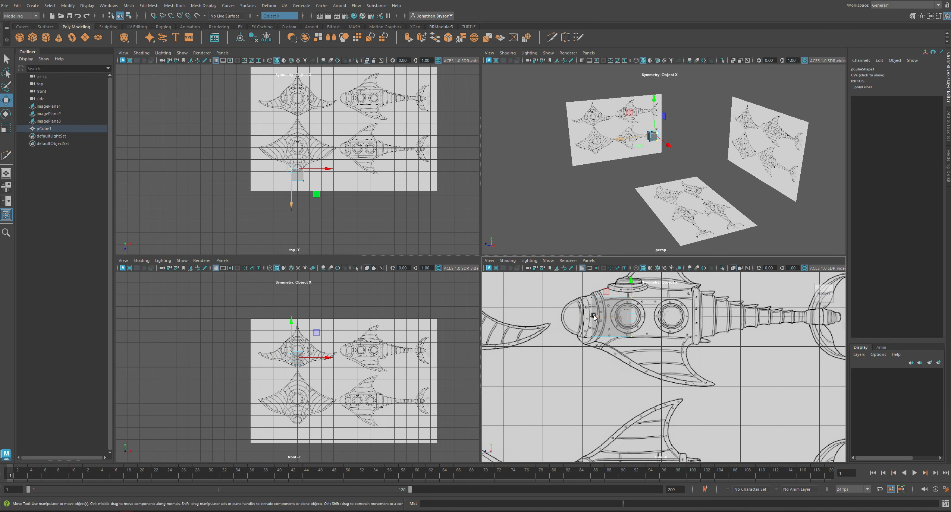
pyautogui.moveTo(596, 318); pyautogui.dragTo(665, 315)
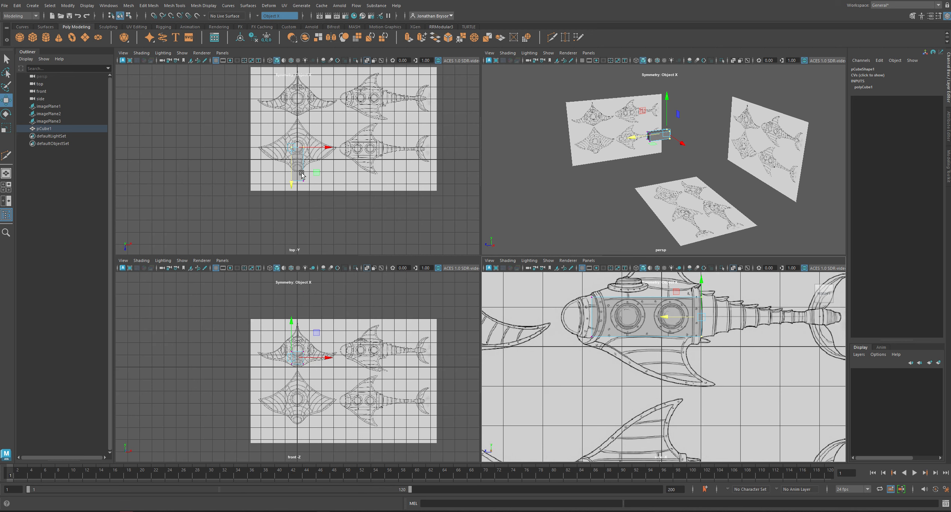
# - Shift the top-view image plane to about Z -1.068 so the drawn hull lines up with the lengthened cube
pyautogui.moveTo(302, 174)
pyautogui.keyDown('alt'); pyautogui.mouseDown(button='right')
pyautogui.moveTo(324, 209)
pyautogui.moveTo(303, 175)
pyautogui.mouseUp(button='right'); pyautogui.keyUp('alt')
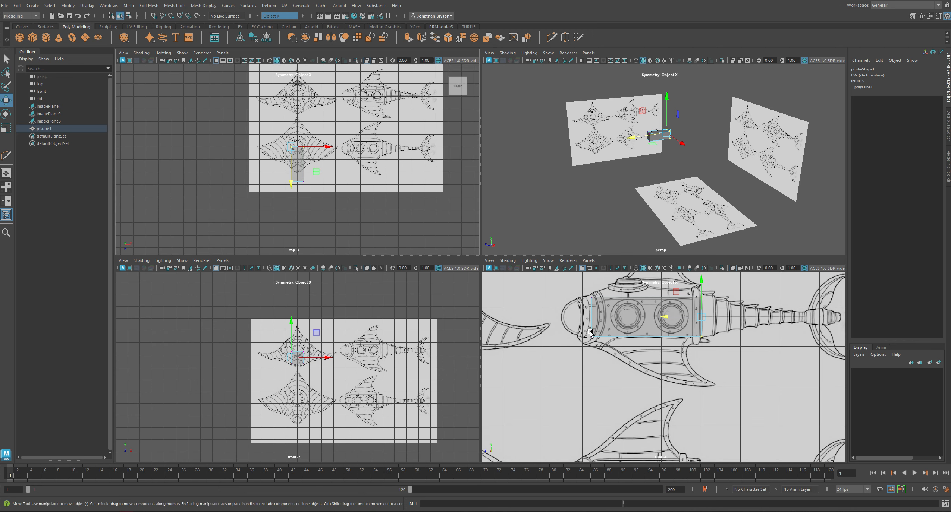
pyautogui.click(407, 174)
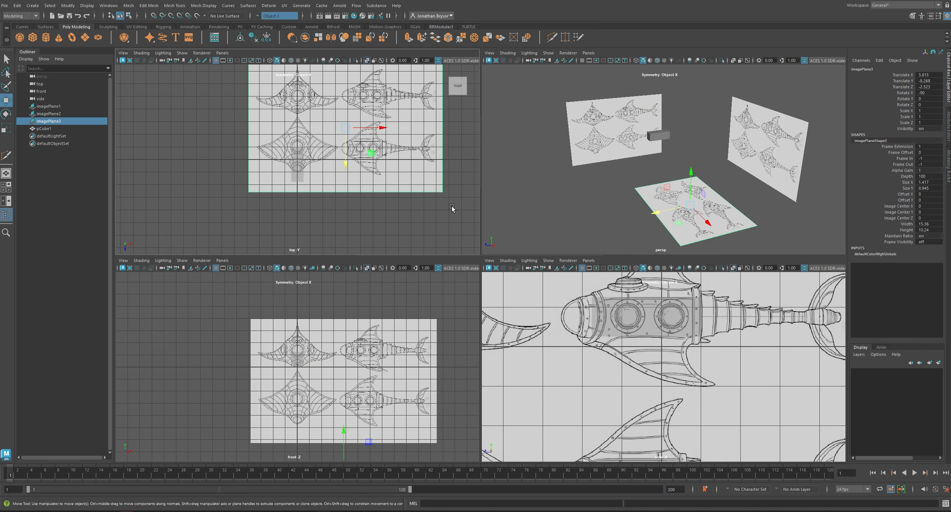
pyautogui.keyDown('alt'); pyautogui.moveTo(299, 158); pyautogui.dragTo(419, 146, button='right'); pyautogui.keyUp('alt')
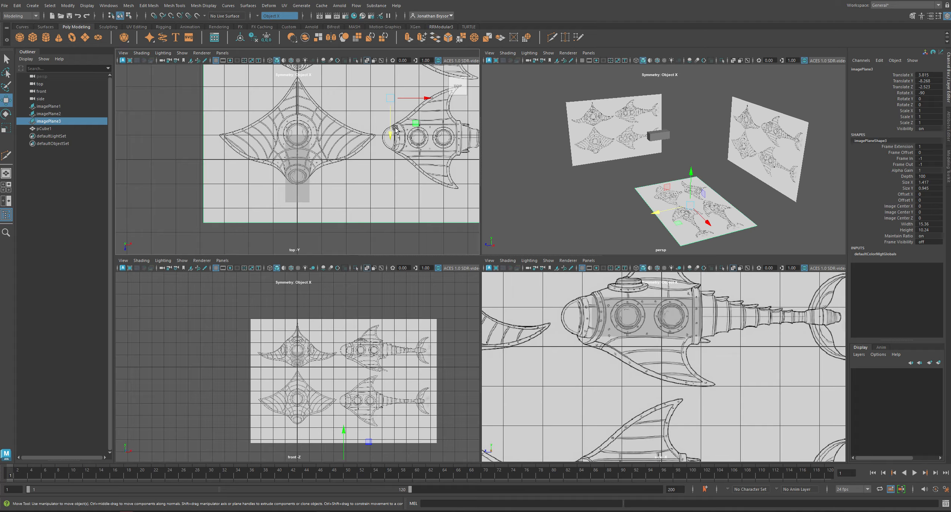
pyautogui.moveTo(391, 131); pyautogui.dragTo(403, 167)
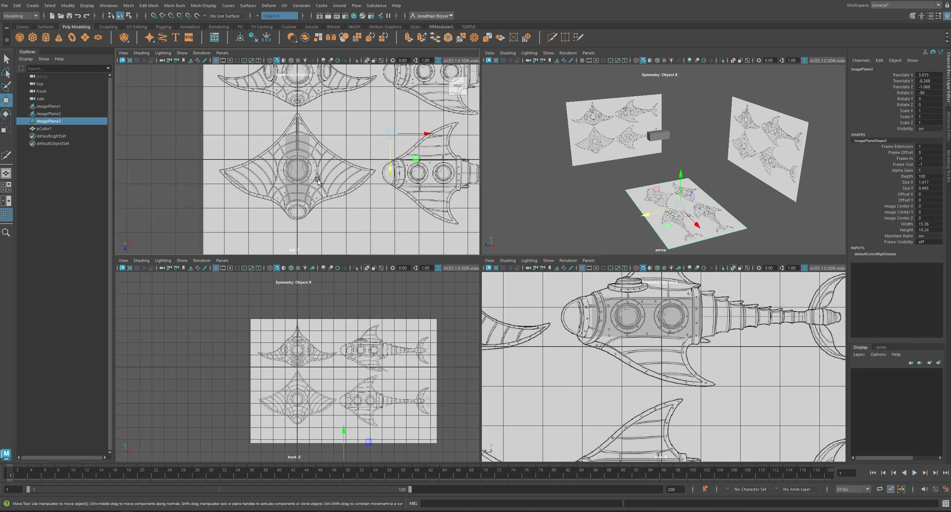
# - Raise the cube's upper vertices and lower its bottom vertices in the side view to match the hull's height
pyautogui.scroll(-1, 363, 355)
pyautogui.scroll(6, 352, 373)
pyautogui.moveTo(337, 415)
pyautogui.keyDown('alt'); pyautogui.mouseDown(button='middle')
pyautogui.moveTo(333, 277)
pyautogui.moveTo(340, 411)
pyautogui.mouseUp(button='middle'); pyautogui.keyUp('alt')
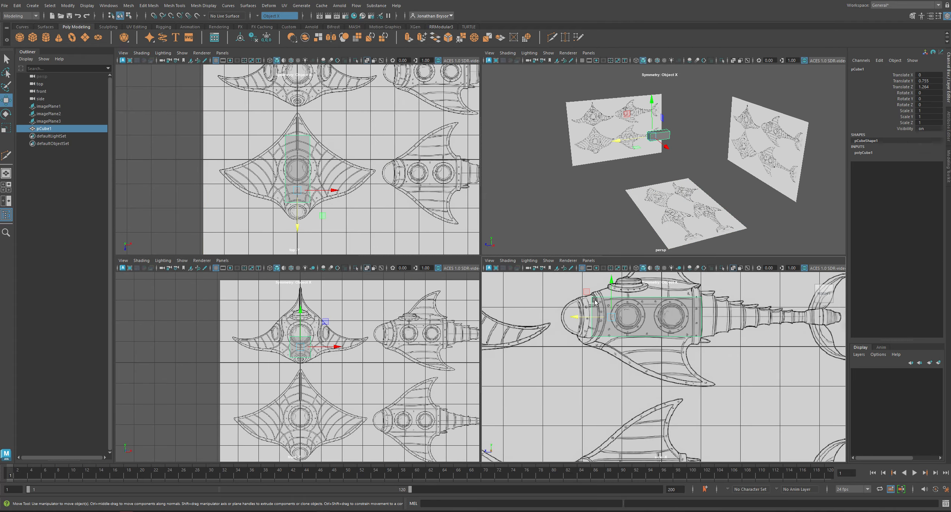
pyautogui.moveTo(601, 308); pyautogui.dragTo(559, 288, button='right')
pyautogui.moveTo(559, 288); pyautogui.dragTo(701, 312)
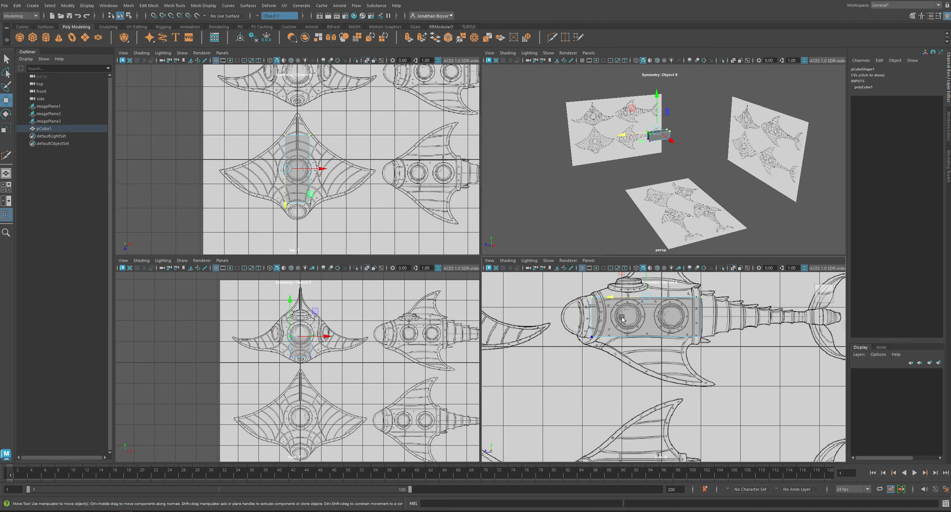
pyautogui.keyDown('alt'); pyautogui.moveTo(644, 292); pyautogui.dragTo(634, 313, button='middle'); pyautogui.keyUp('alt')
pyautogui.moveTo(634, 292); pyautogui.dragTo(629, 276)
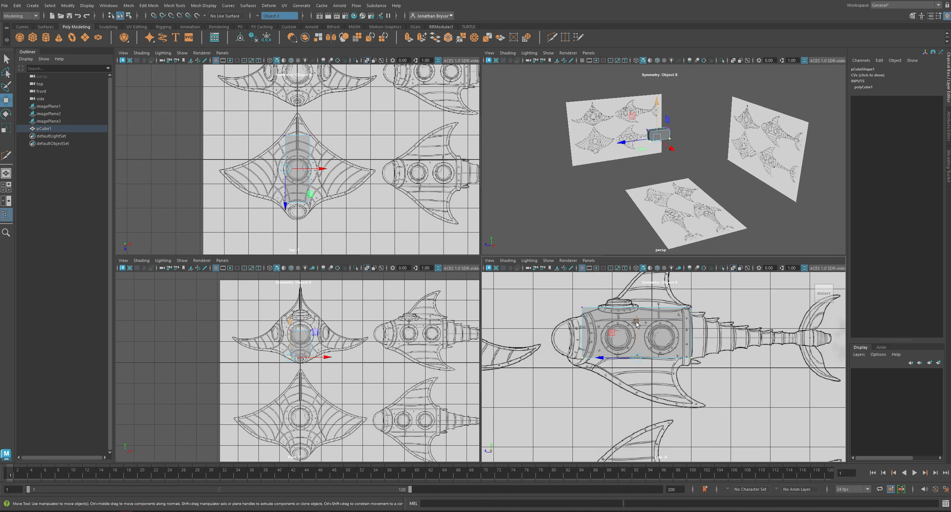
pyautogui.moveTo(636, 323); pyautogui.dragTo(638, 330)
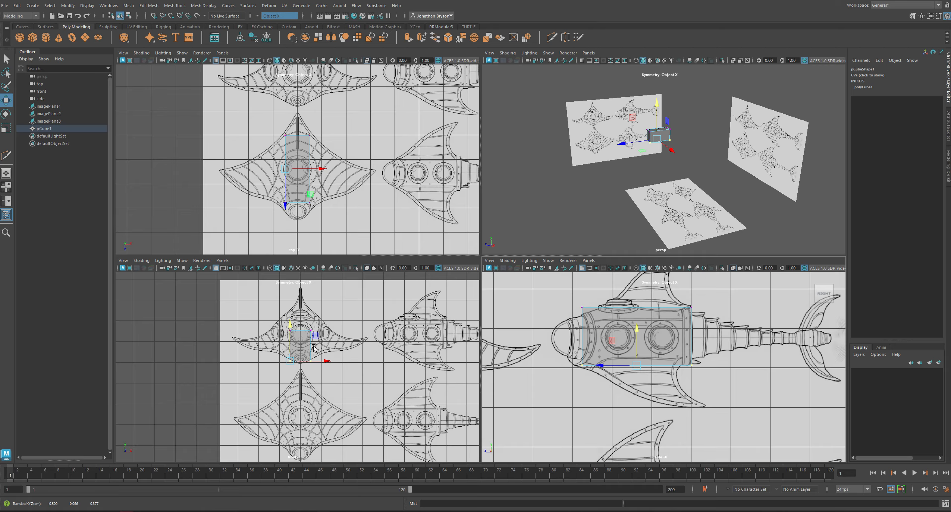
# - Move the front image plane's pivot to the centre of the upper front-view submarine drawing
pyautogui.scroll(5, 309, 350)
pyautogui.keyDown('alt'); pyautogui.moveTo(368, 342); pyautogui.dragTo(374, 390, button='middle'); pyautogui.keyUp('alt')
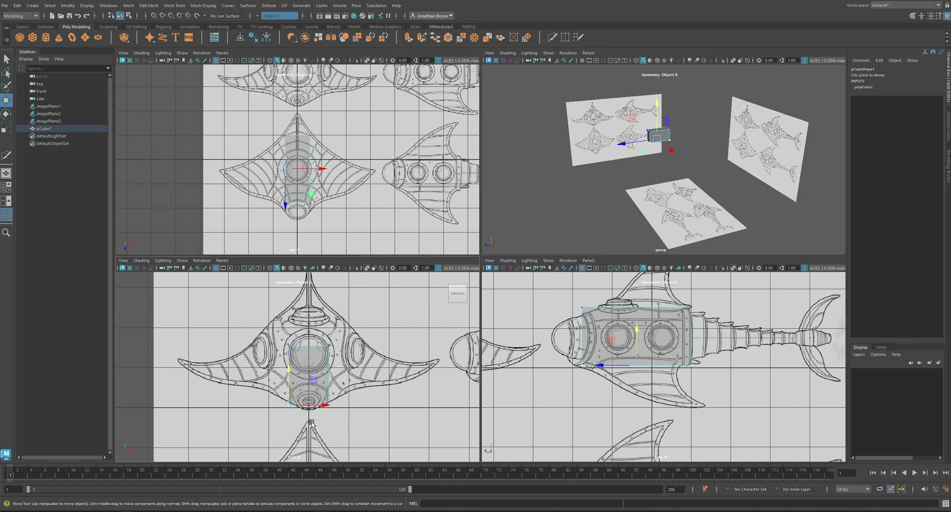
pyautogui.click(340, 400)
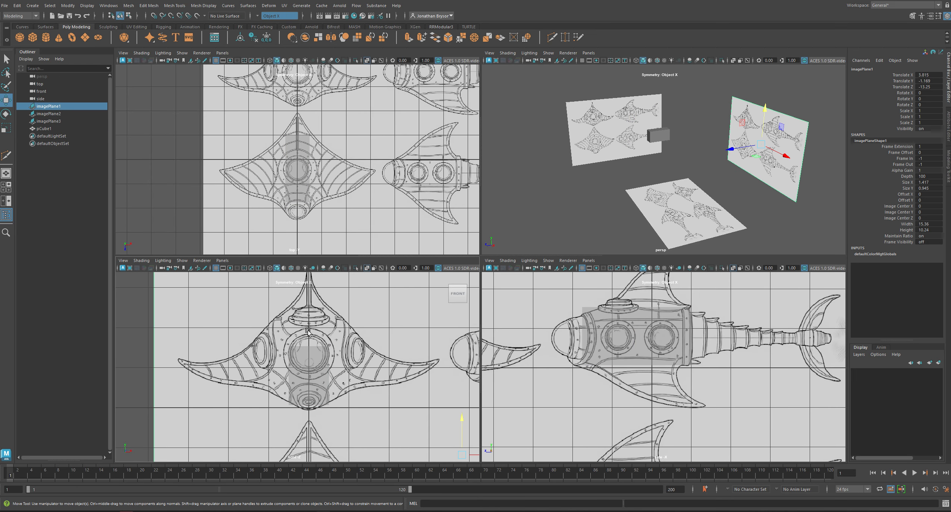
pyautogui.scroll(-3, 333, 357)
pyautogui.scroll(-3, 333, 358)
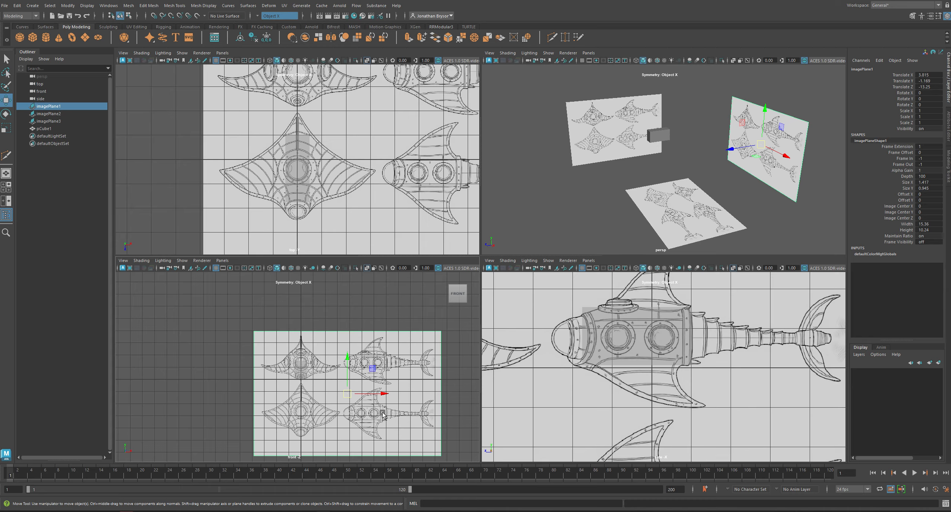
pyautogui.press('d')
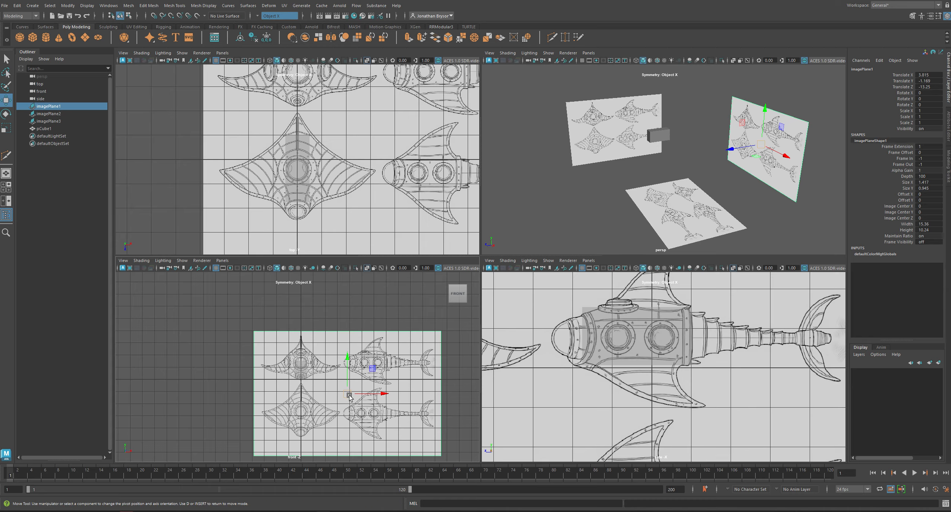
pyautogui.click(302, 366)
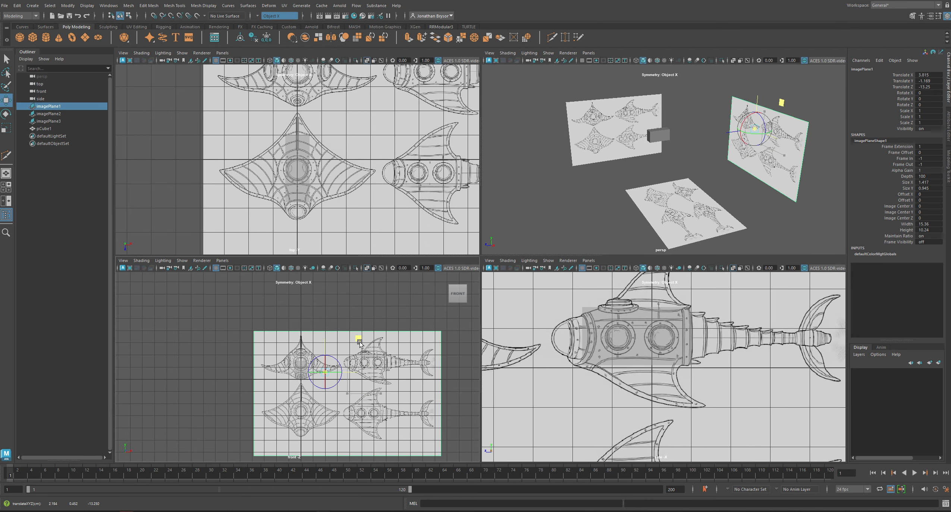
pyautogui.press('d')
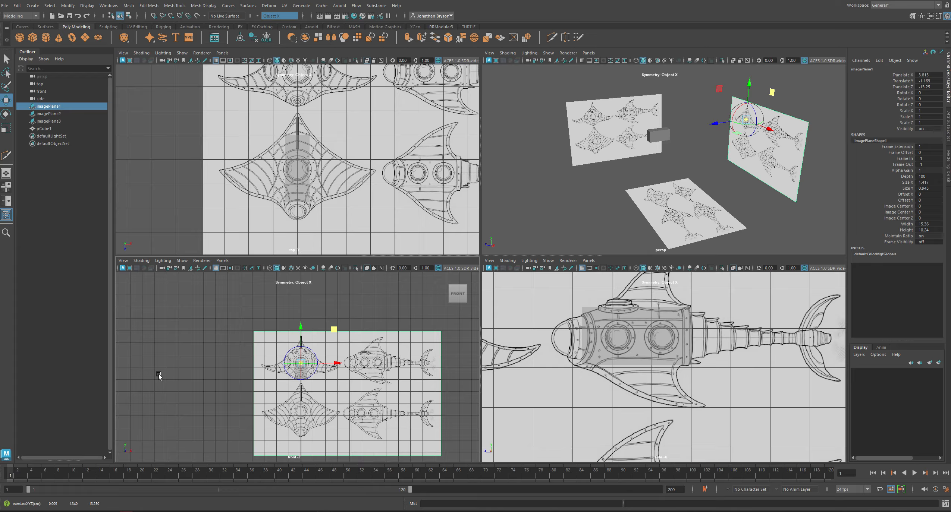
# - Scale the front image plane uniformly to about 0.572 and lower it to about Y -1.671 to fit the cube's height
pyautogui.keyDown('alt'); pyautogui.moveTo(158, 375); pyautogui.dragTo(247, 375); pyautogui.keyUp('alt')
pyautogui.scroll(8, 292, 388)
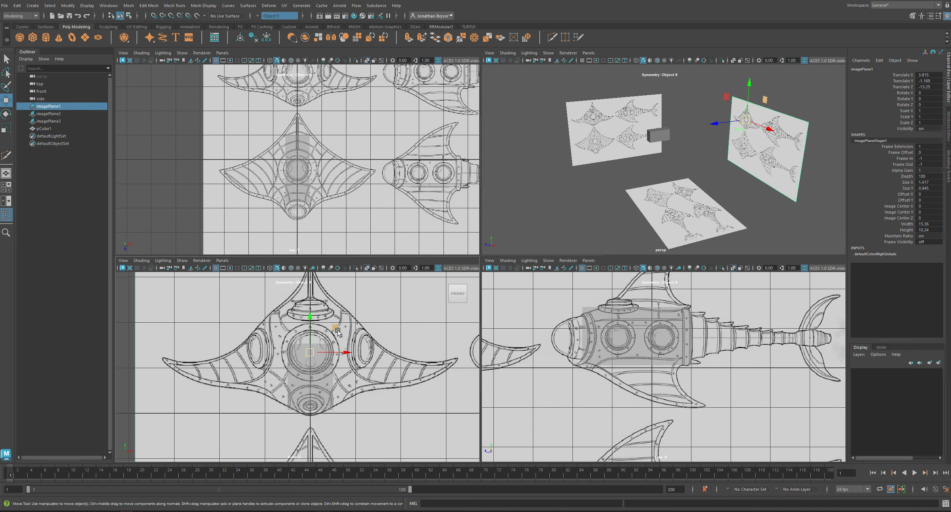
pyautogui.press('r')
pyautogui.moveTo(310, 353); pyautogui.dragTo(152, 347)
pyautogui.press('w')
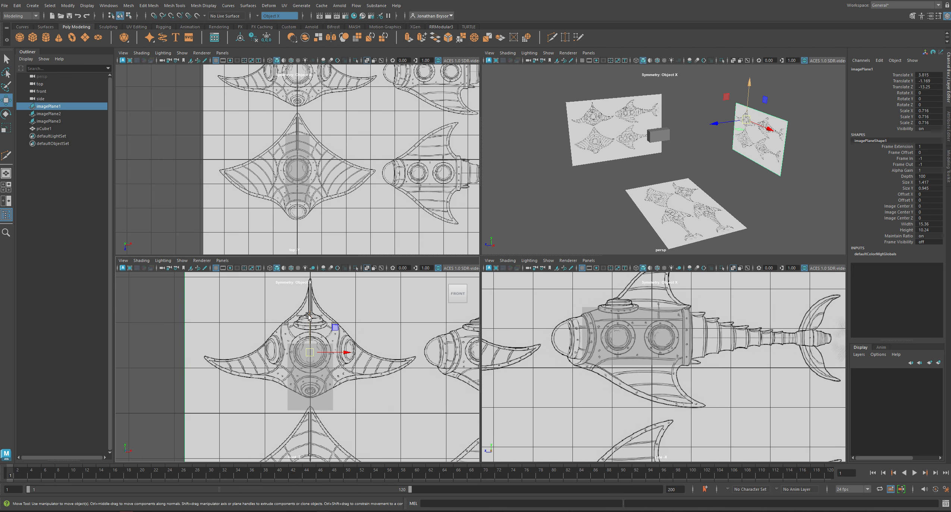
pyautogui.moveTo(303, 318); pyautogui.dragTo(201, 365)
pyautogui.press('r')
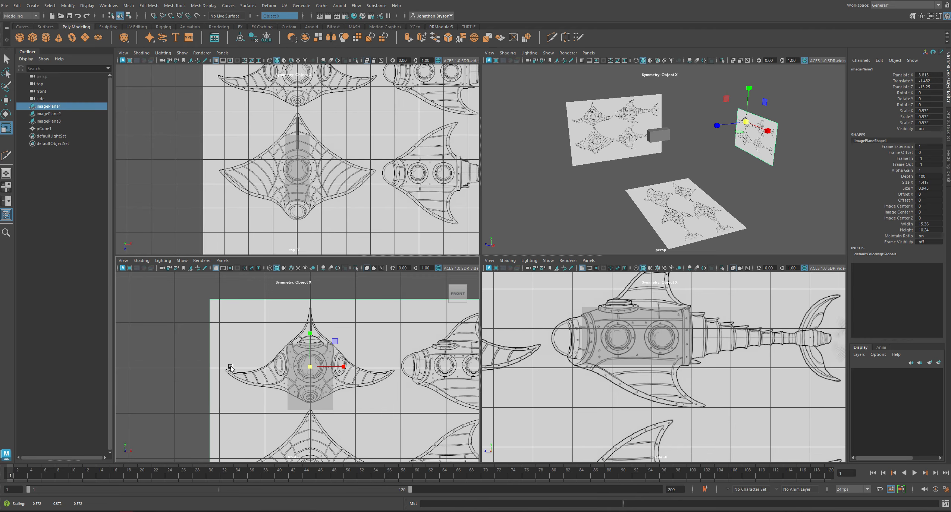
pyautogui.press('w')
pyautogui.moveTo(310, 330); pyautogui.dragTo(310, 336)
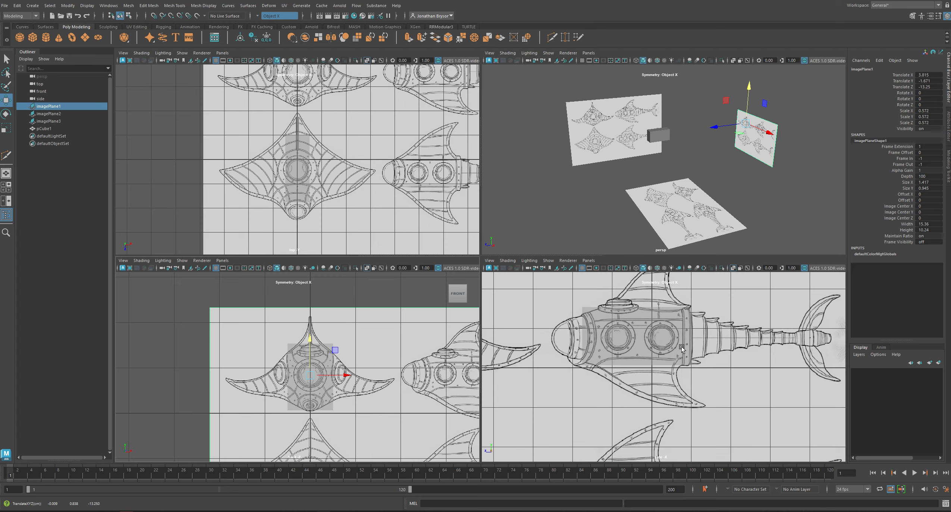
# - Save the scene as Sharksub1 in Maya Binary format in the project's scenes folder
pyautogui.scroll(-5, 674, 368)
pyautogui.keyDown('alt'); pyautogui.moveTo(630, 427); pyautogui.dragTo(661, 401, button='middle'); pyautogui.keyUp('alt')
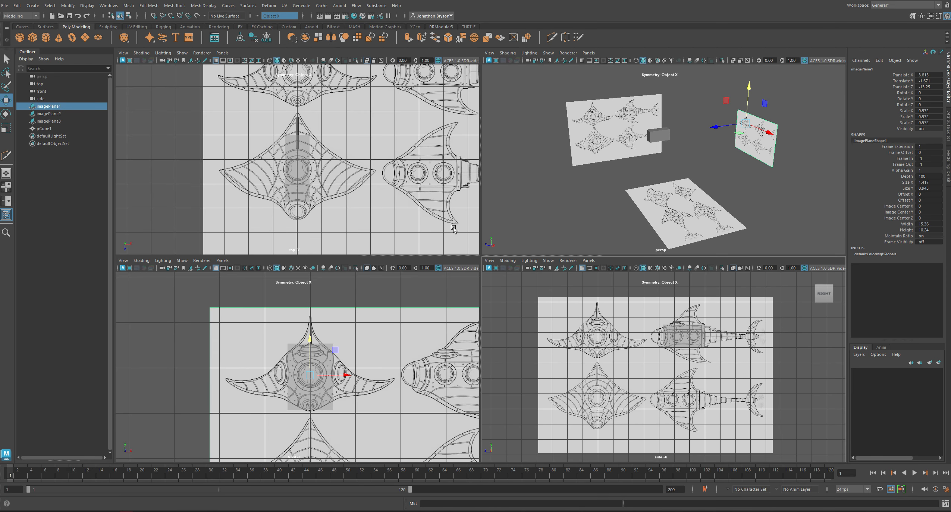
pyautogui.keyDown('alt'); pyautogui.moveTo(611, 211); pyautogui.dragTo(645, 216); pyautogui.keyUp('alt')
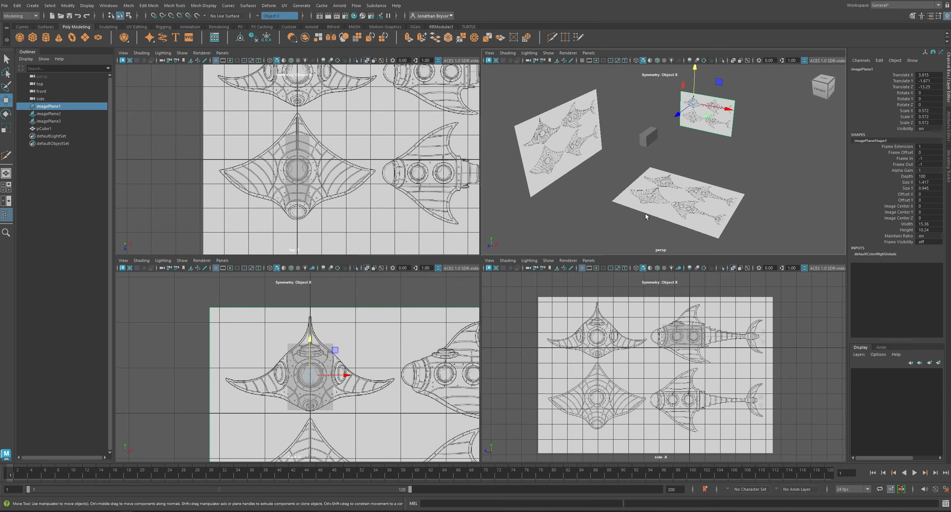
pyautogui.hotkey('ctrl', 'shift', 's')
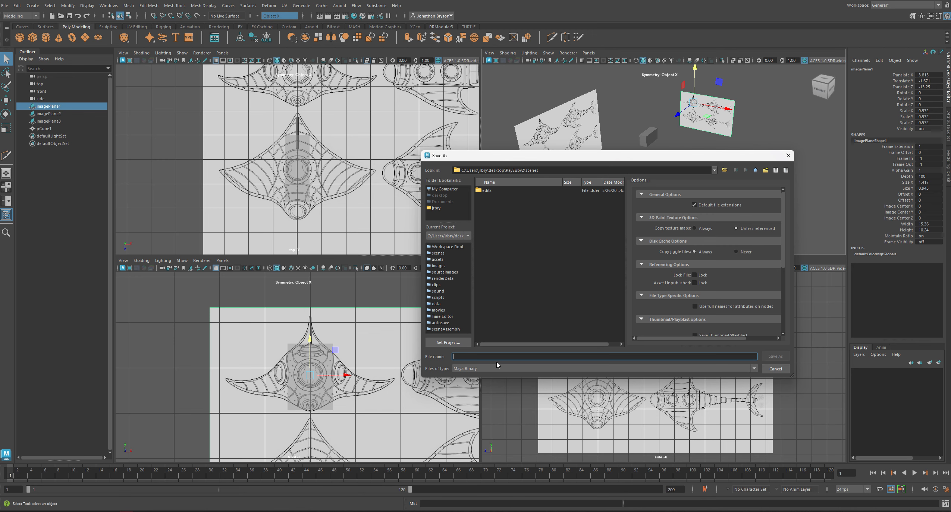
pyautogui.write('Sharksub1')
pyautogui.press('Return')
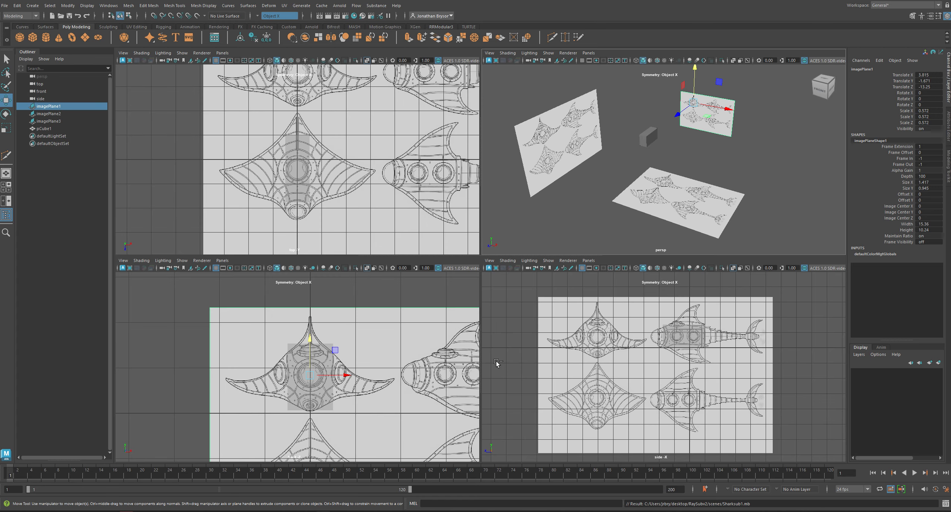
# - Examine the submarine's nose, hull, tail segments and lower fin in the side-view reference
pyautogui.scroll(3, 605, 356)
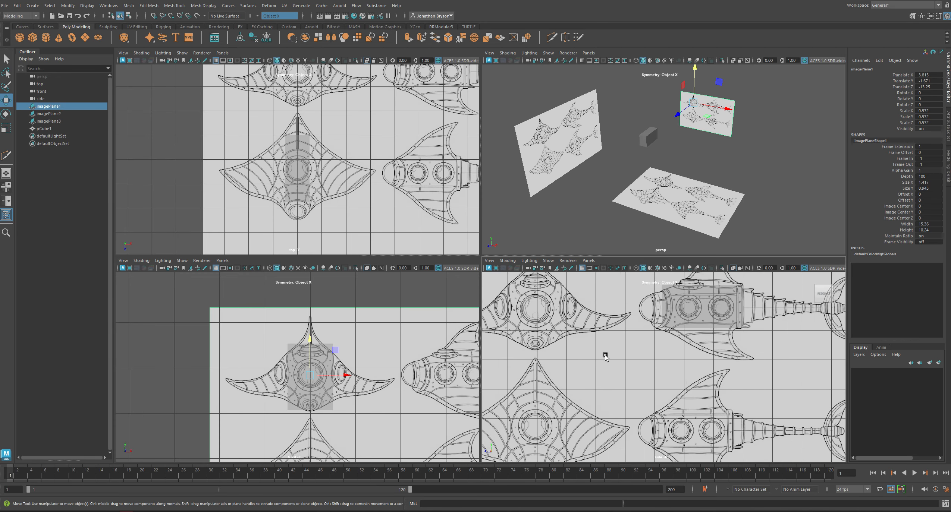
pyautogui.scroll(1, 605, 355)
pyautogui.keyDown('alt'); pyautogui.moveTo(702, 358); pyautogui.dragTo(591, 428, button='middle'); pyautogui.keyUp('alt')
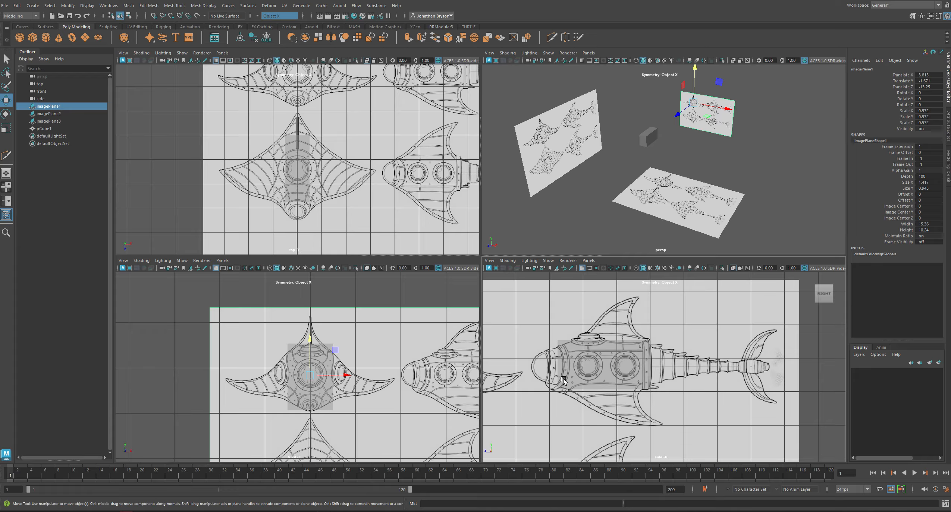
pyautogui.scroll(5, 631, 375)
pyautogui.scroll(-3, 659, 381)
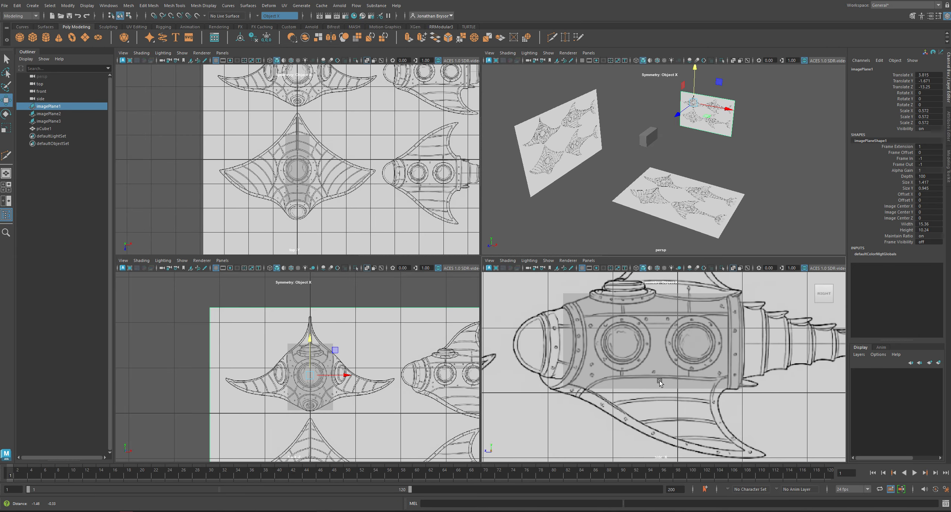
pyautogui.scroll(3, 602, 338)
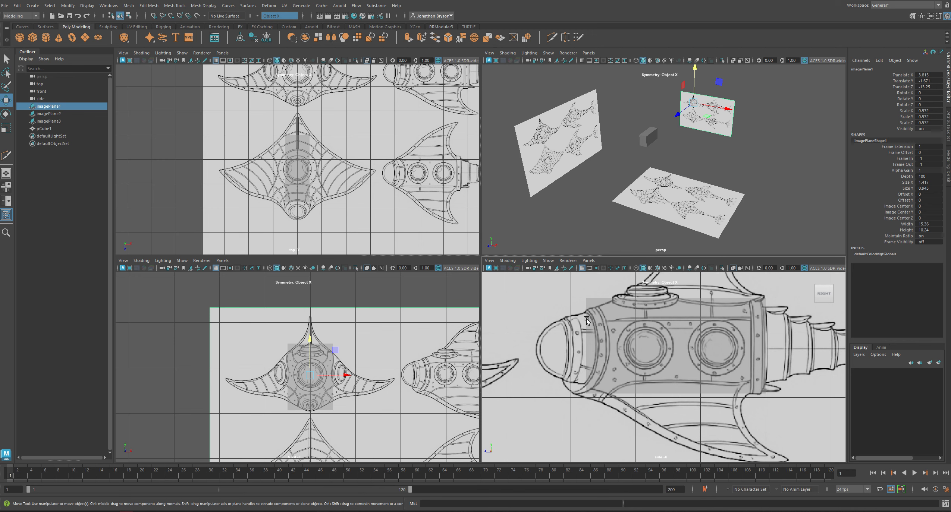
pyautogui.keyDown('alt'); pyautogui.moveTo(742, 381); pyautogui.dragTo(552, 384, button='middle'); pyautogui.keyUp('alt')
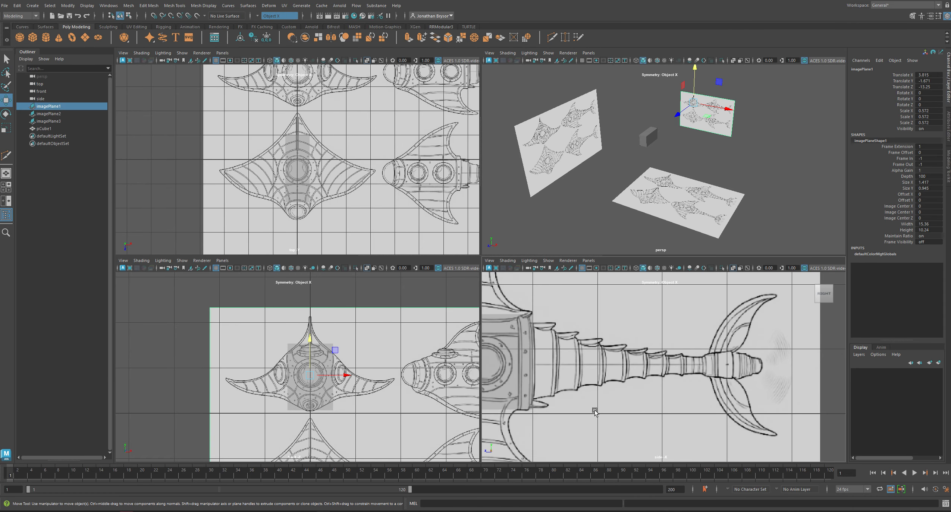
pyautogui.keyDown('alt'); pyautogui.moveTo(594, 412); pyautogui.dragTo(695, 420, button='middle'); pyautogui.keyUp('alt')
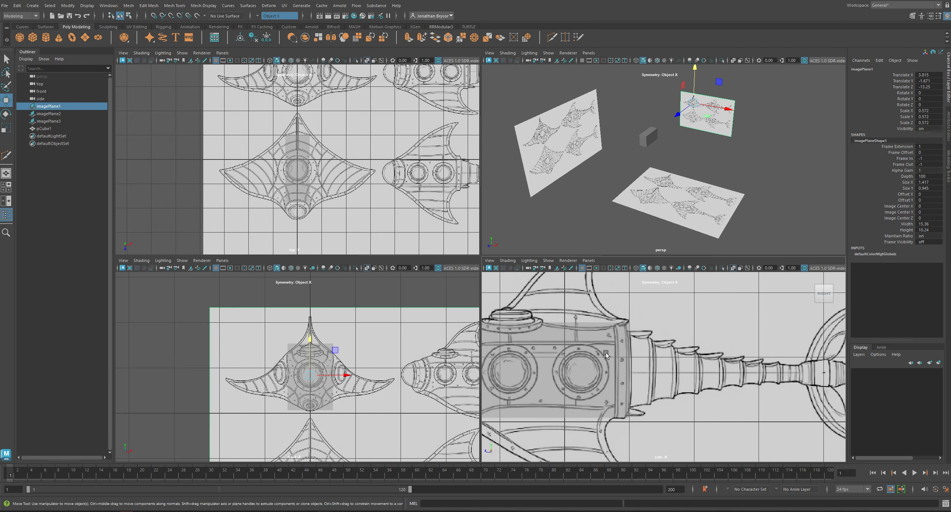
pyautogui.keyDown('alt'); pyautogui.moveTo(606, 354); pyautogui.dragTo(668, 414, button='middle'); pyautogui.keyUp('alt')
pyautogui.keyDown('alt'); pyautogui.moveTo(686, 450); pyautogui.dragTo(730, 281, button='middle'); pyautogui.keyUp('alt')
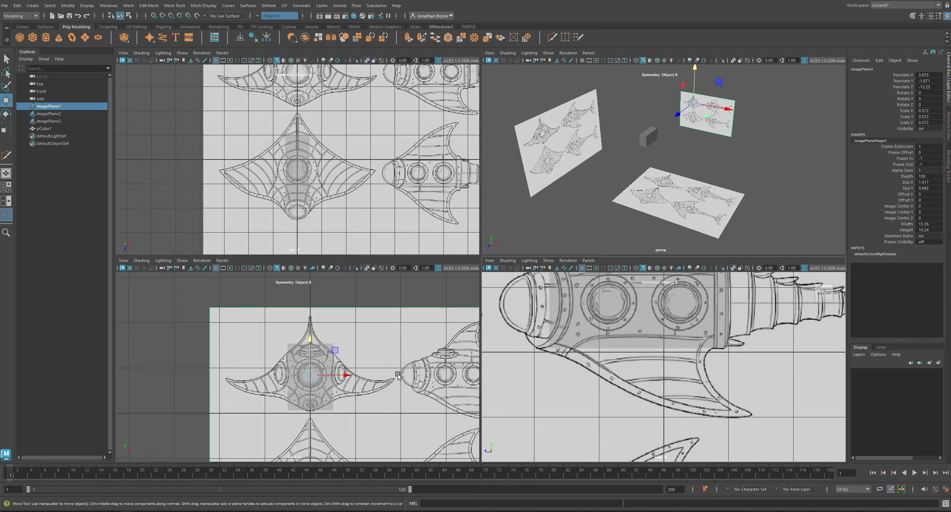
# - Select the cube's top corner vertices in the front view and set symmetry to Object X
pyautogui.keyDown('alt'); pyautogui.moveTo(352, 145); pyautogui.dragTo(325, 142, button='middle'); pyautogui.keyUp('alt')
pyautogui.scroll(5, 352, 343)
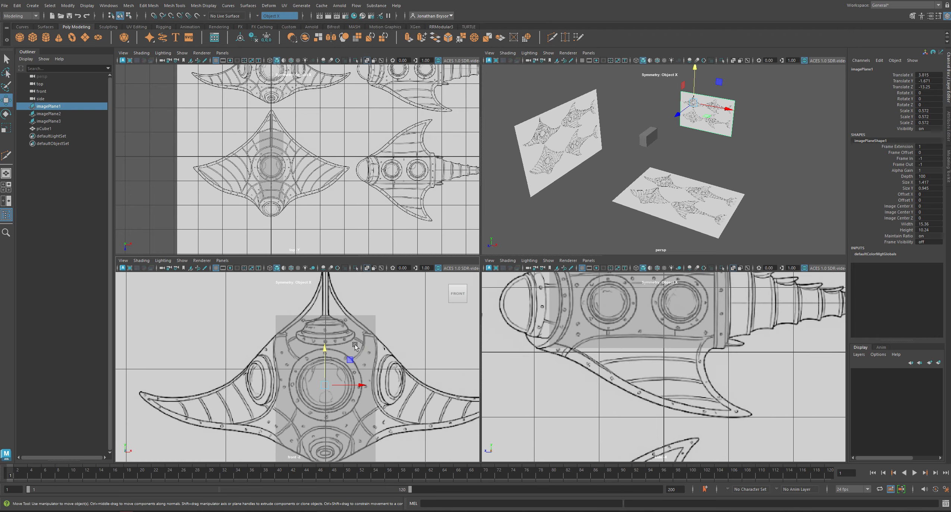
pyautogui.moveTo(370, 328); pyautogui.dragTo(336, 297, button='right')
pyautogui.keyDown('alt'); pyautogui.moveTo(372, 353); pyautogui.dragTo(360, 334, button='middle'); pyautogui.keyUp('alt')
pyautogui.moveTo(367, 299); pyautogui.dragTo(351, 286)
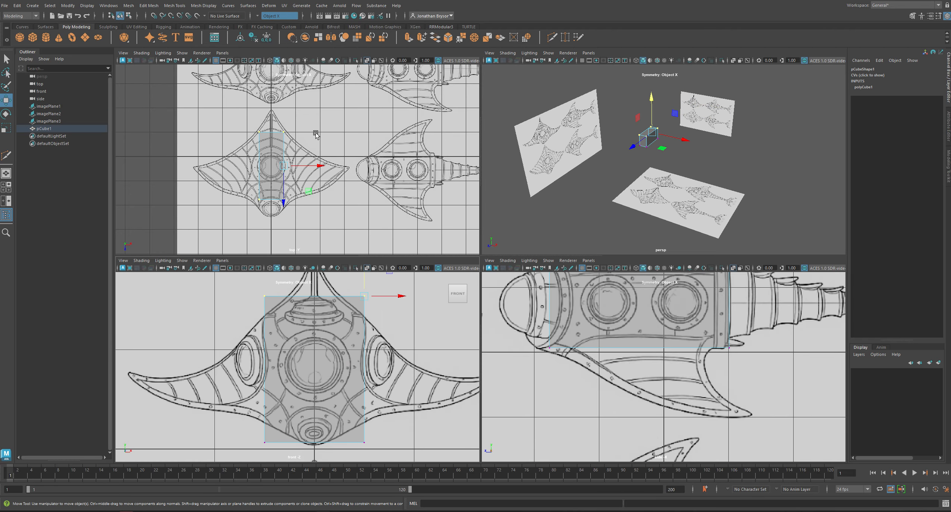
pyautogui.click(257, 16)
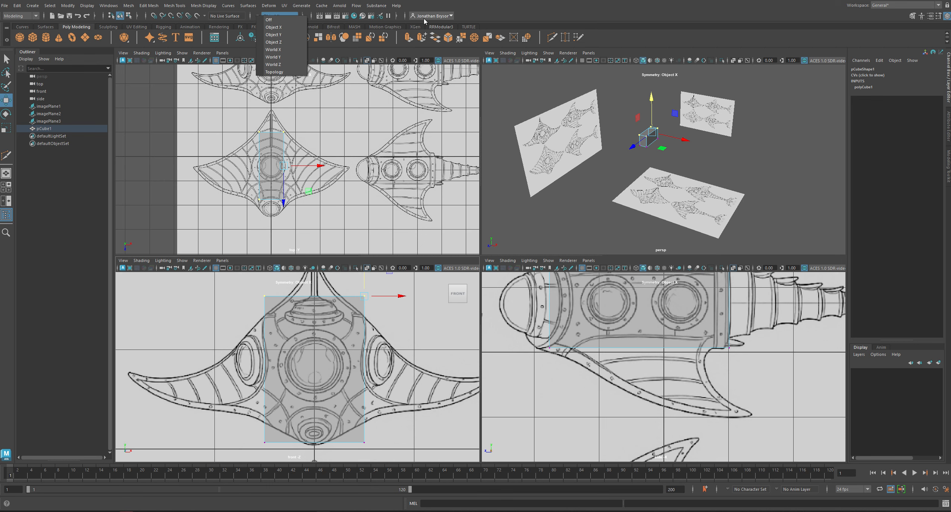
pyautogui.click(276, 26)
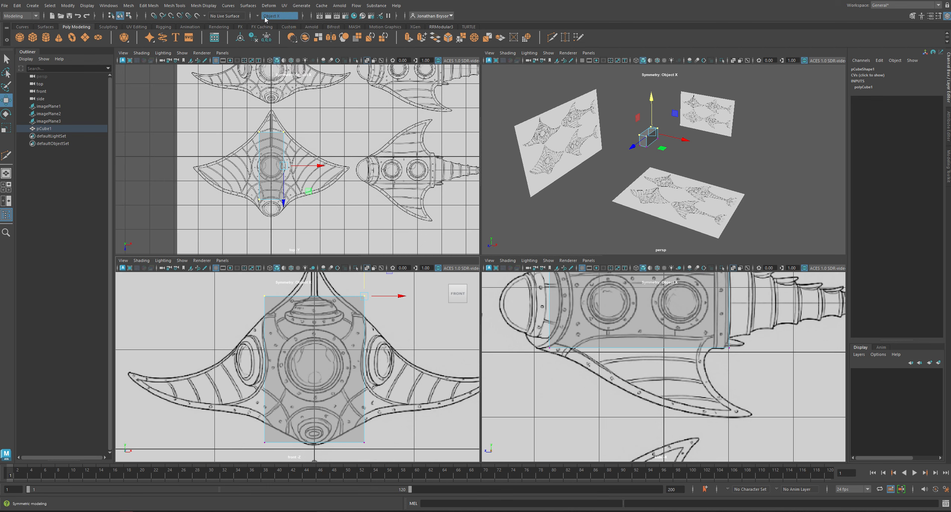
# - Turn symmetry off and set it to Object X again
pyautogui.click(265, 19)
pyautogui.click(286, 16)
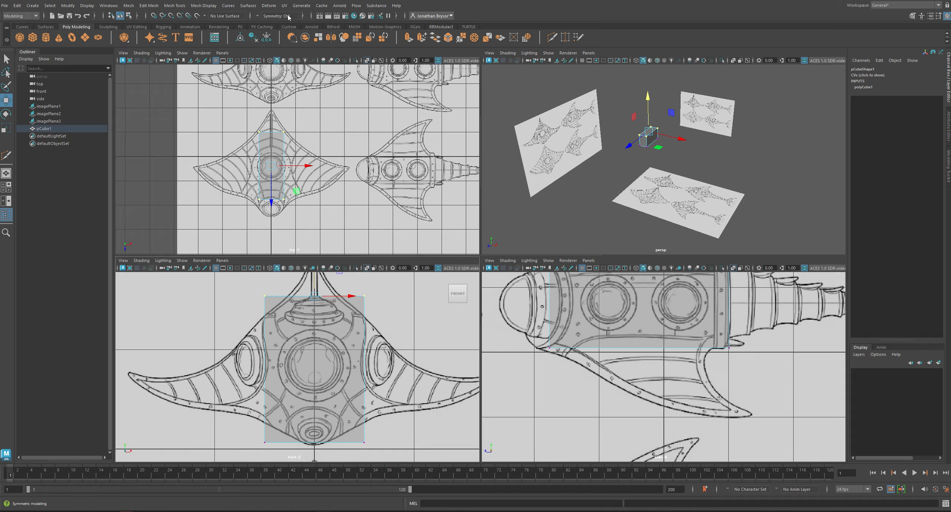
pyautogui.click(288, 17)
pyautogui.click(276, 27)
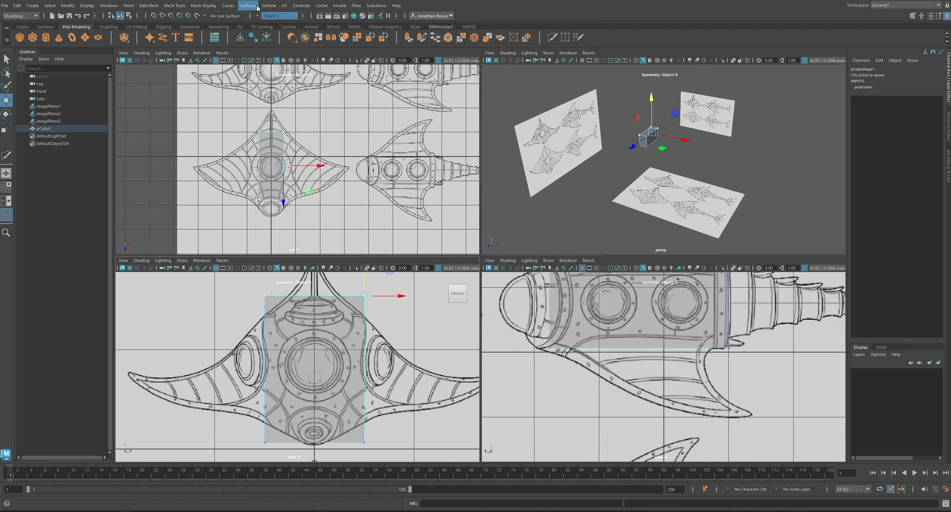
# - Test symmetric editing by moving a lower and an upper front corner vertex of the cube, undoing each move
pyautogui.keyDown('alt'); pyautogui.moveTo(619, 183); pyautogui.dragTo(647, 181, button='middle'); pyautogui.keyUp('alt')
pyautogui.keyDown('alt'); pyautogui.moveTo(647, 181); pyautogui.dragTo(705, 176, button='right'); pyautogui.keyUp('alt')
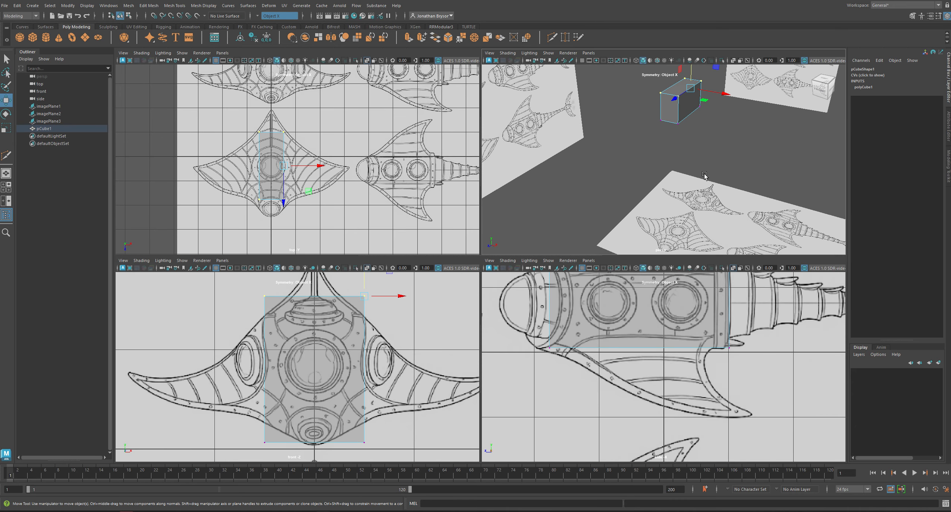
pyautogui.keyDown('alt'); pyautogui.moveTo(705, 176); pyautogui.dragTo(712, 194); pyautogui.keyUp('alt')
pyautogui.click(678, 126)
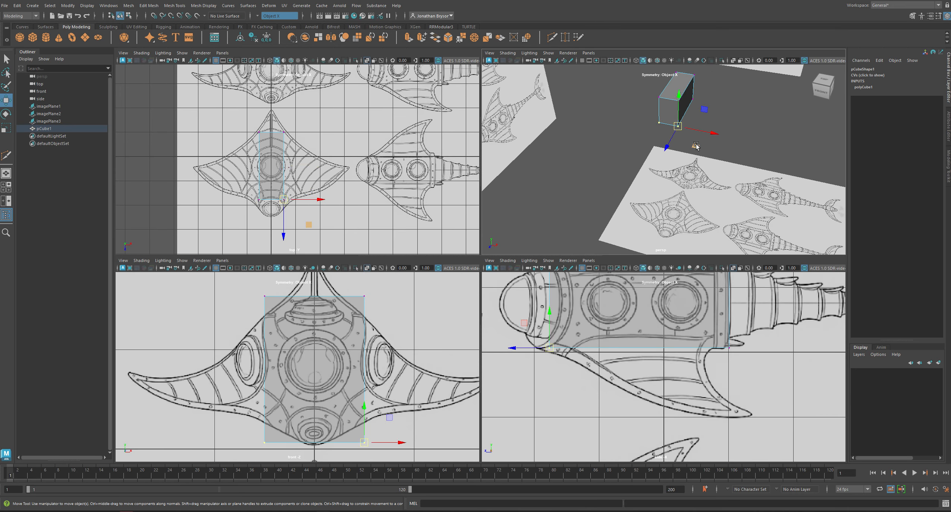
pyautogui.moveTo(678, 126)
pyautogui.mouseDown()
pyautogui.moveTo(670, 135)
pyautogui.moveTo(680, 132)
pyautogui.mouseUp()
pyautogui.hotkey('ctrl', 'z')
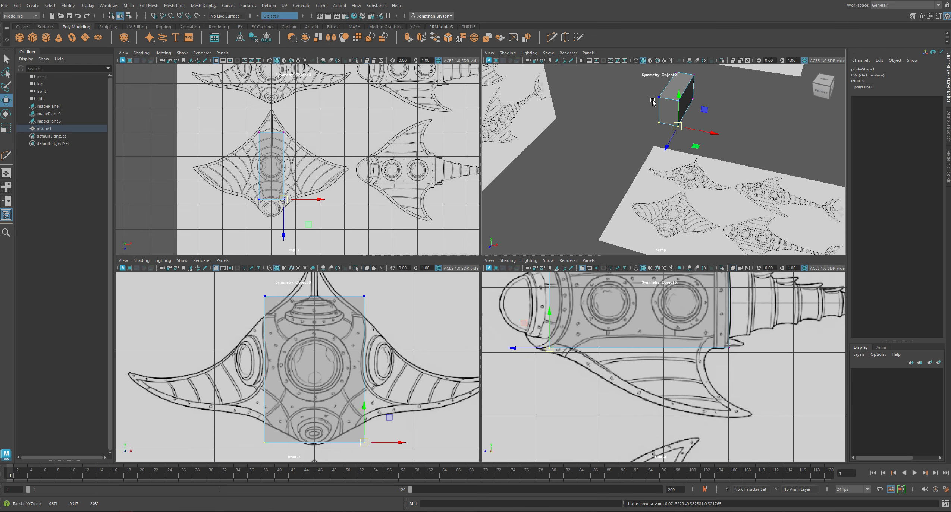
pyautogui.click(659, 98)
pyautogui.moveTo(662, 98); pyautogui.dragTo(653, 93)
pyautogui.hotkey('ctrl', 'z')
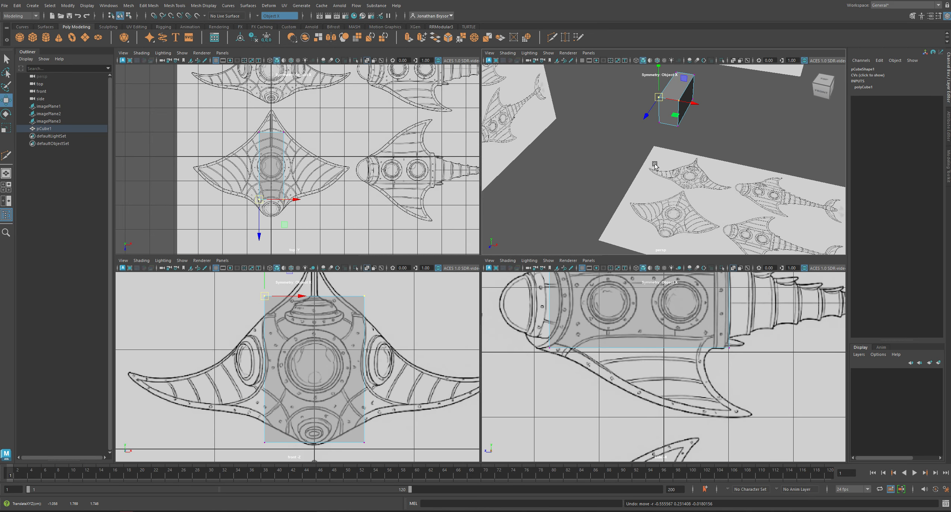
# - Insert three vertical edge loops spaced along the cube's length with Multi-Cut, placed against the side-view reference
pyautogui.keyDown('alt'); pyautogui.moveTo(702, 202); pyautogui.dragTo(690, 175); pyautogui.keyUp('alt')
pyautogui.scroll(5, 726, 172)
pyautogui.keyDown('alt'); pyautogui.moveTo(690, 175); pyautogui.dragTo(709, 220, button='middle'); pyautogui.keyUp('alt')
pyautogui.keyDown('alt'); pyautogui.moveTo(729, 162); pyautogui.dragTo(679, 176); pyautogui.keyUp('alt')
pyautogui.keyDown('alt'); pyautogui.moveTo(619, 298); pyautogui.dragTo(604, 371, button='middle'); pyautogui.keyUp('alt')
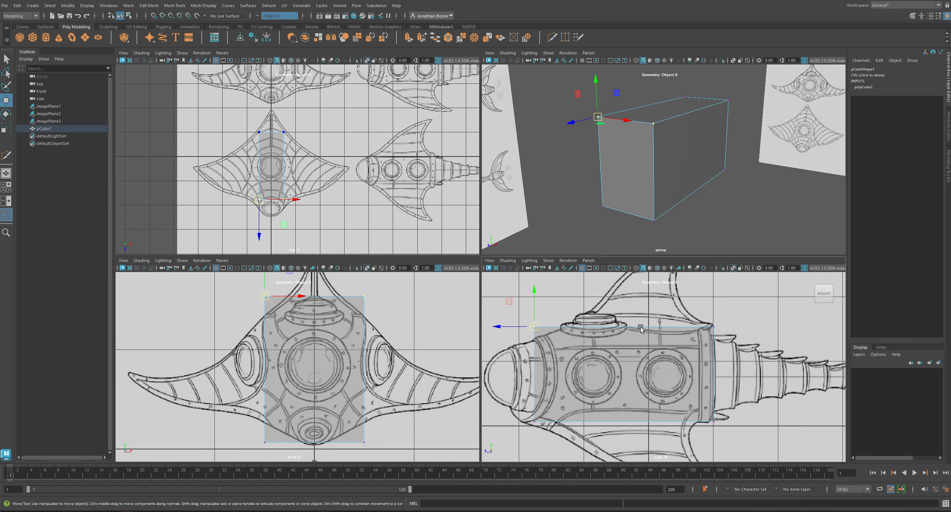
pyautogui.keyDown('alt'); pyautogui.moveTo(673, 154); pyautogui.dragTo(671, 152); pyautogui.keyUp('alt')
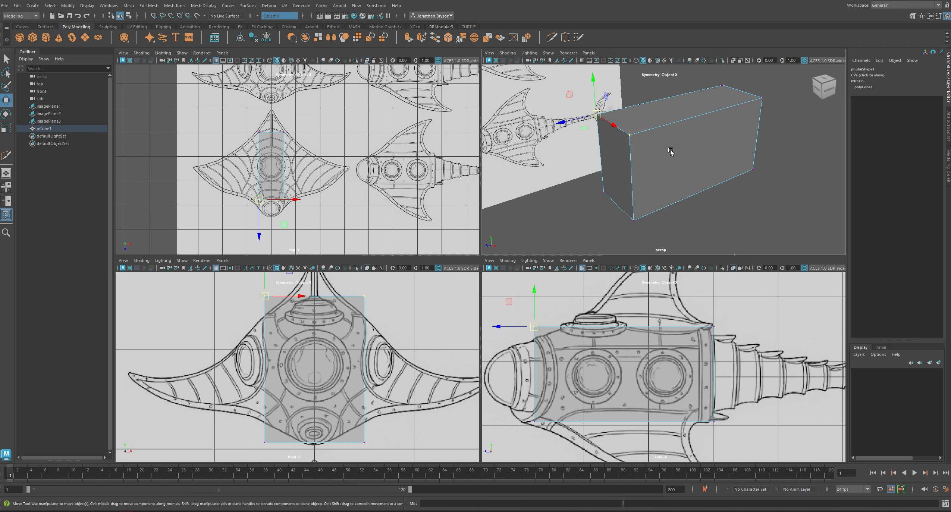
pyautogui.keyDown('shift'); pyautogui.rightClick(652, 128); pyautogui.keyUp('shift')
pyautogui.click(645, 129)
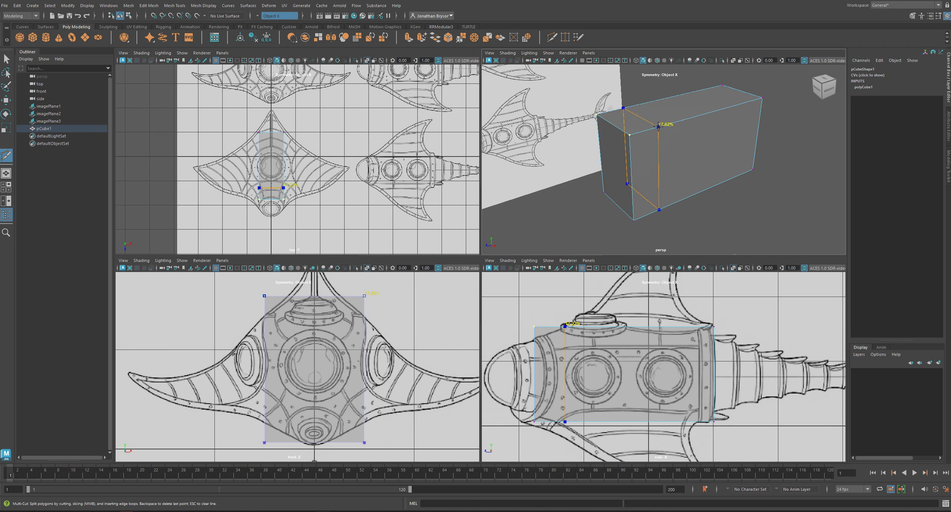
pyautogui.click(762, 98)
pyautogui.press('Escape')
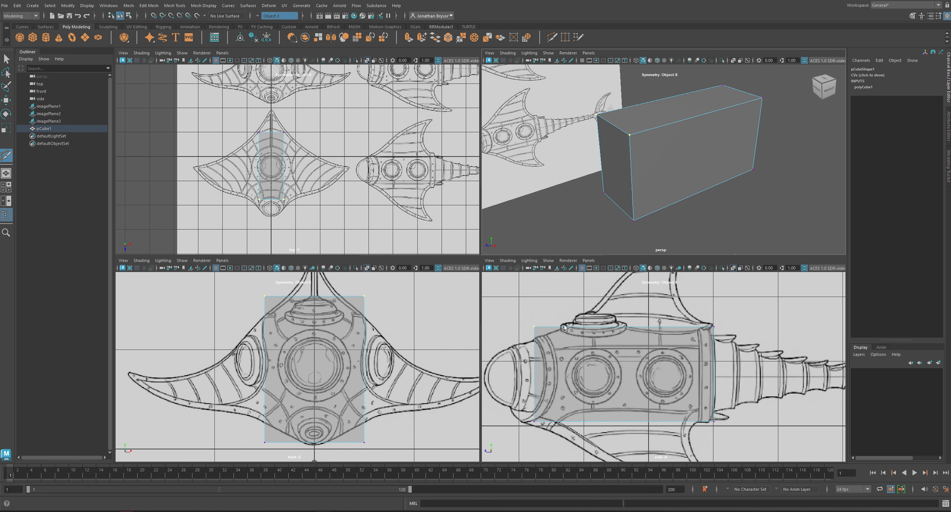
pyautogui.keyDown('alt'); pyautogui.moveTo(563, 322); pyautogui.dragTo(563, 307, button='middle'); pyautogui.keyUp('alt')
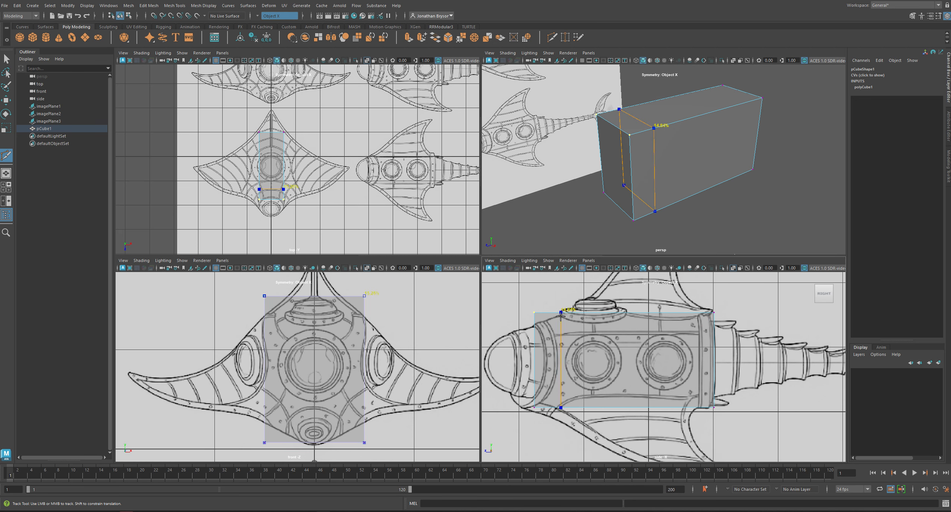
pyautogui.keyDown('ctrl'); pyautogui.click(571, 317); pyautogui.keyUp('ctrl')
pyautogui.keyDown('ctrl'); pyautogui.click(613, 315); pyautogui.keyUp('ctrl')
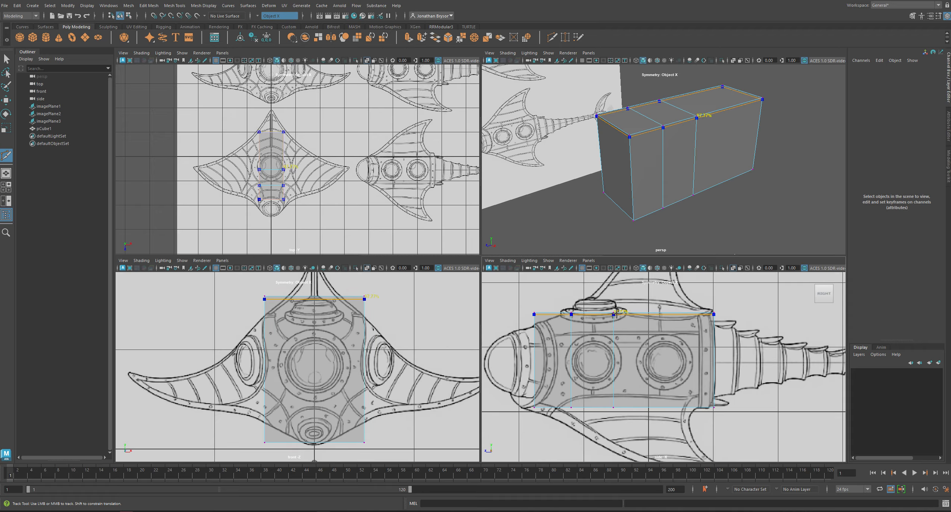
pyautogui.keyDown('ctrl'); pyautogui.click(669, 313); pyautogui.keyUp('ctrl')
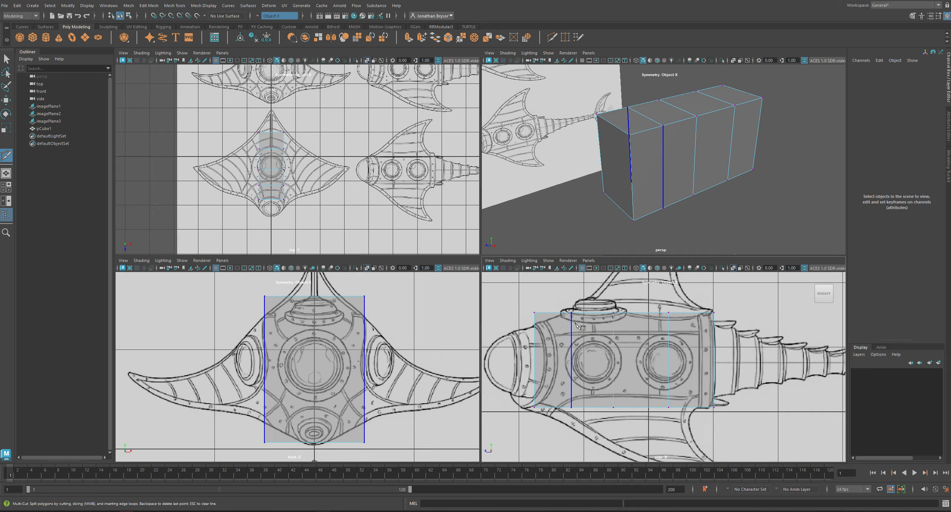
# - Insert a horizontal edge loop around the hull at about mid-height
pyautogui.click(574, 338)
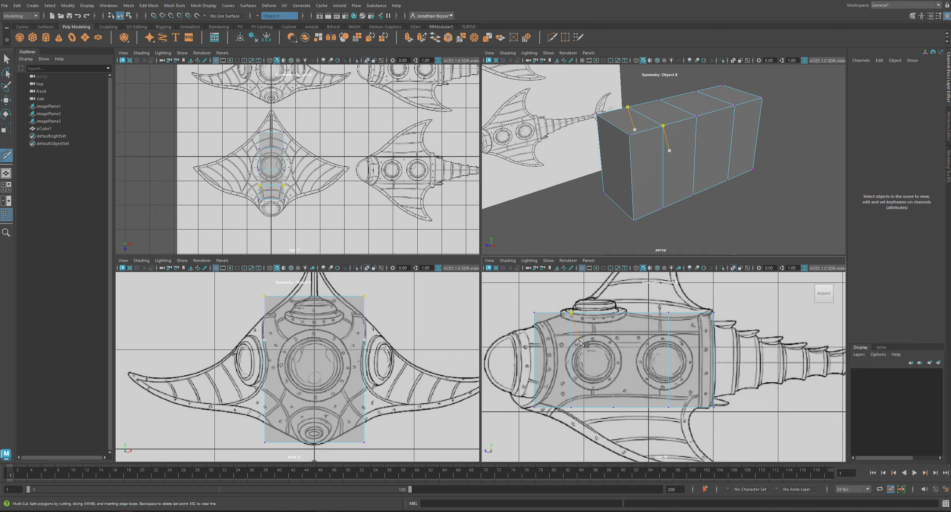
pyautogui.hotkey('ctrl', 'z')
pyautogui.keyDown('ctrl'); pyautogui.click(576, 364); pyautogui.keyUp('ctrl')
pyautogui.press('q')
# - Widen the hull symmetrically at its mid-height side vertices in the front view, and select the bottom corner vertices
pyautogui.keyDown('alt'); pyautogui.moveTo(410, 401); pyautogui.dragTo(414, 366, button='middle'); pyautogui.keyUp('alt')
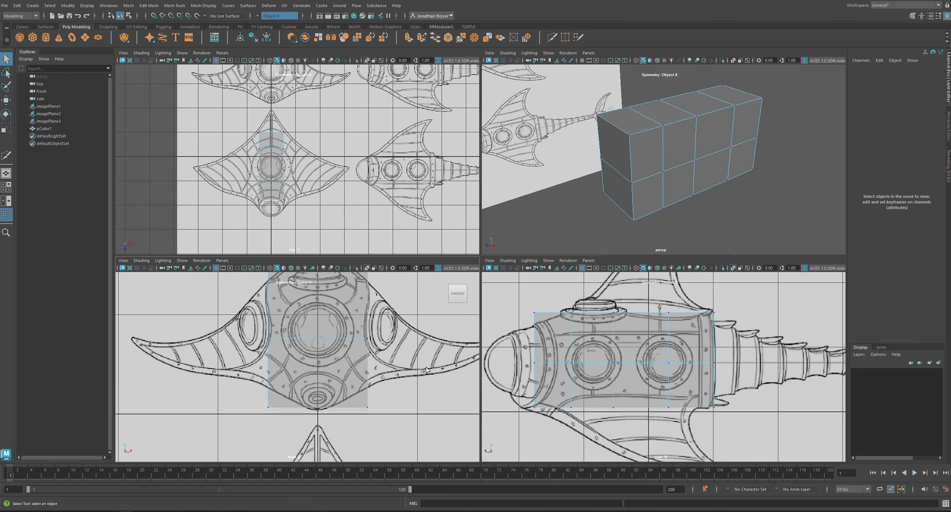
pyautogui.scroll(3, 410, 361)
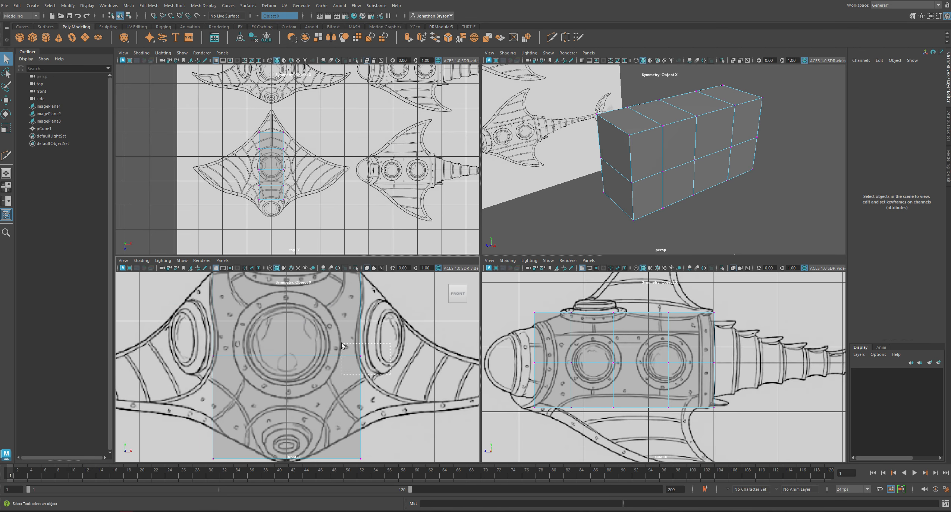
pyautogui.press('w')
pyautogui.moveTo(342, 345); pyautogui.dragTo(396, 360)
pyautogui.keyDown('alt'); pyautogui.moveTo(359, 458); pyautogui.dragTo(336, 387, button='middle'); pyautogui.keyUp('alt')
pyautogui.moveTo(323, 370); pyautogui.dragTo(364, 405)
# - Insert a lengthwise edge loop around the hull along its centerline with Multi-Cut
pyautogui.keyDown('ctrl'); pyautogui.moveTo(275, 385); pyautogui.dragTo(247, 380, button='right'); pyautogui.keyUp('ctrl')
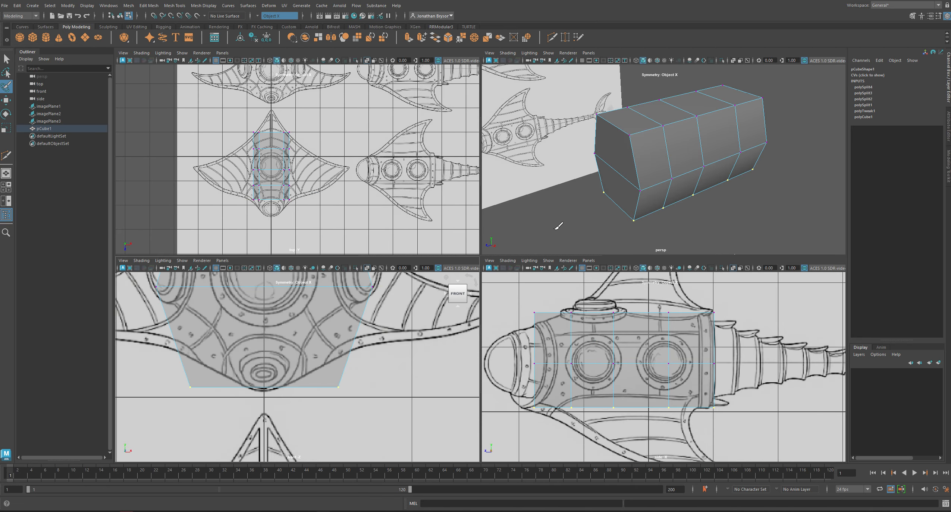
pyautogui.press('q')
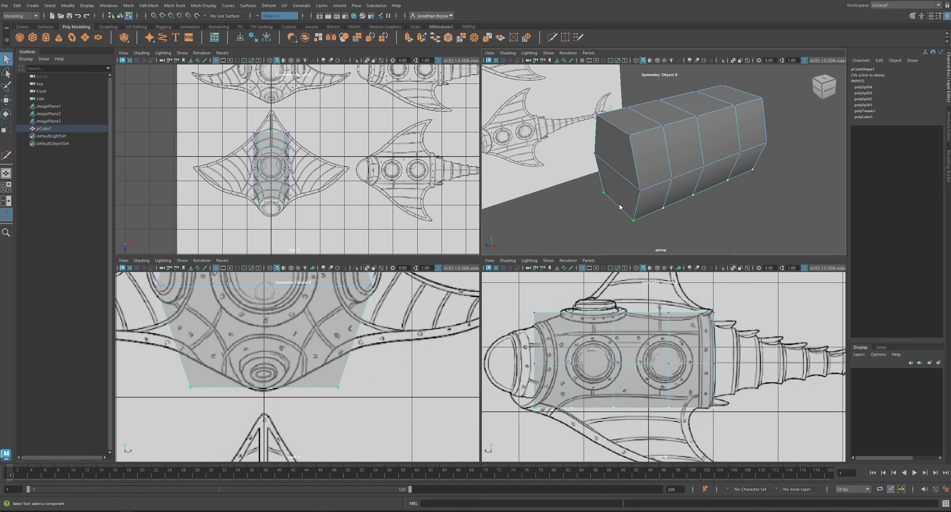
pyautogui.keyDown('shift'); pyautogui.moveTo(619, 204); pyautogui.dragTo(597, 203, button='right'); pyautogui.keyUp('shift')
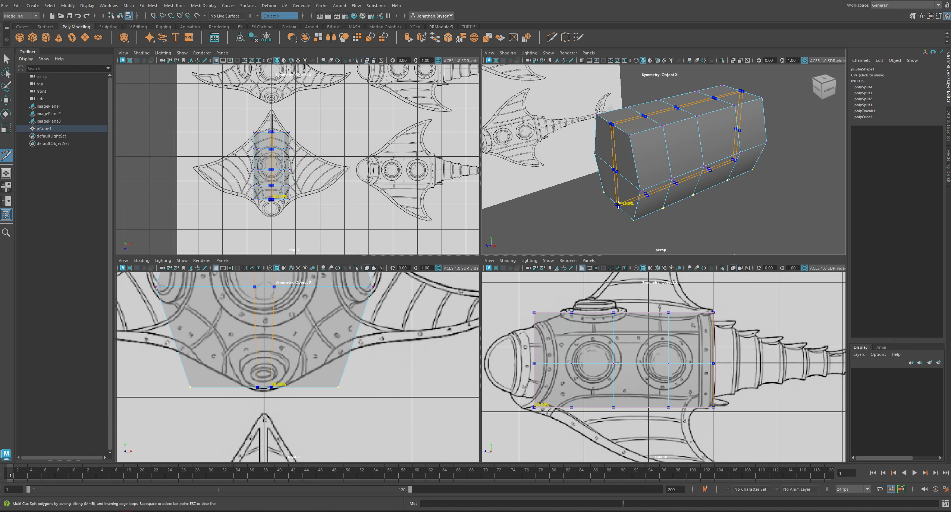
pyautogui.keyDown('ctrl'); pyautogui.click(617, 205); pyautogui.keyUp('ctrl')
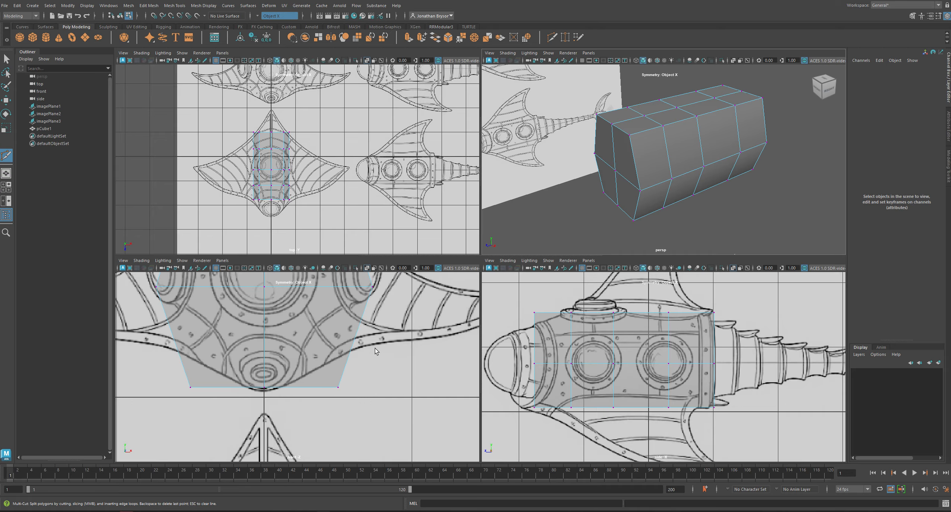
# - Move the hull's bottom corner vertices up and inward in the front view to follow the reference's lower curve
pyautogui.press('w')
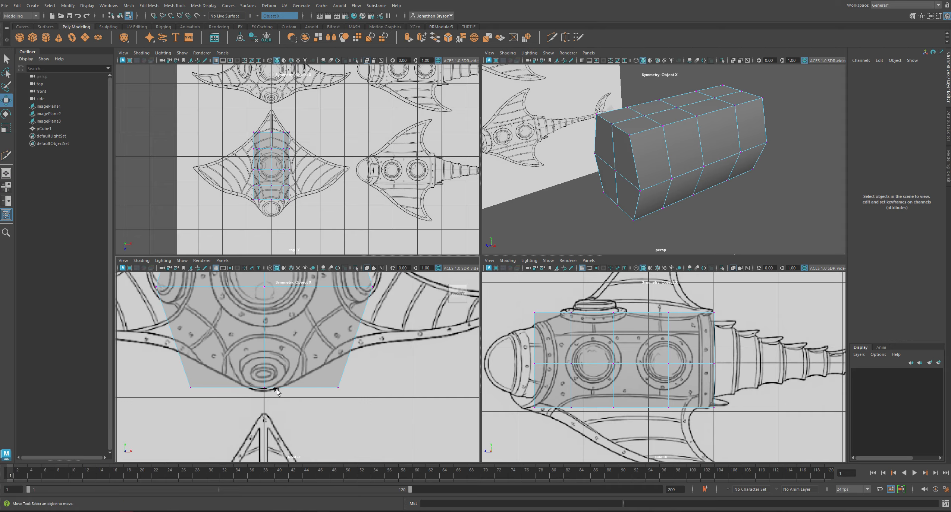
pyautogui.moveTo(250, 371); pyautogui.dragTo(275, 396)
pyautogui.moveTo(265, 352); pyautogui.dragTo(332, 369)
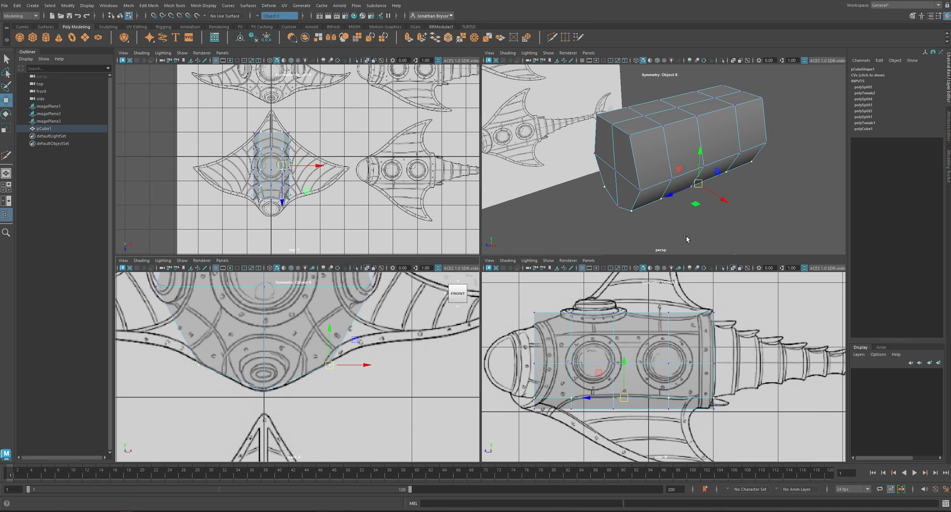
pyautogui.keyDown('alt'); pyautogui.moveTo(741, 178); pyautogui.dragTo(730, 175); pyautogui.keyUp('alt')
pyautogui.moveTo(390, 413); pyautogui.dragTo(318, 349)
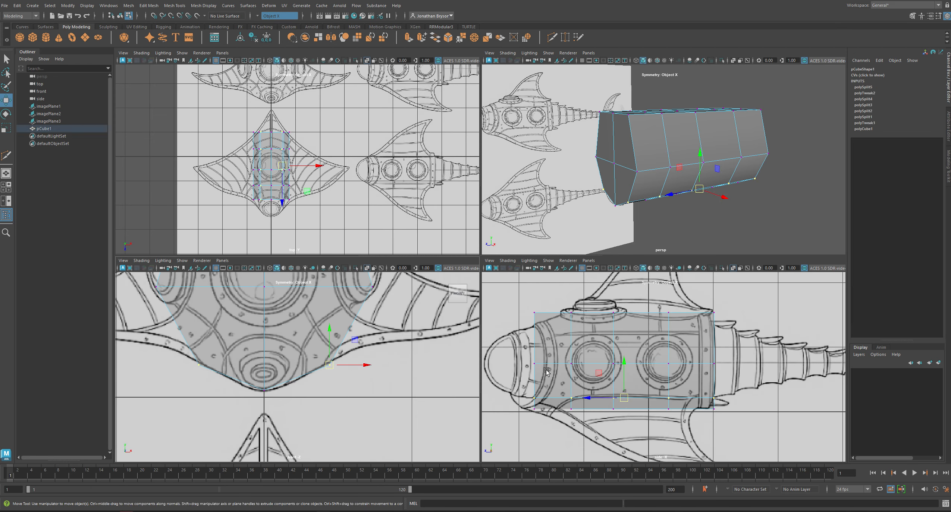
pyautogui.keyDown('alt'); pyautogui.moveTo(335, 410); pyautogui.dragTo(313, 406); pyautogui.keyUp('alt')
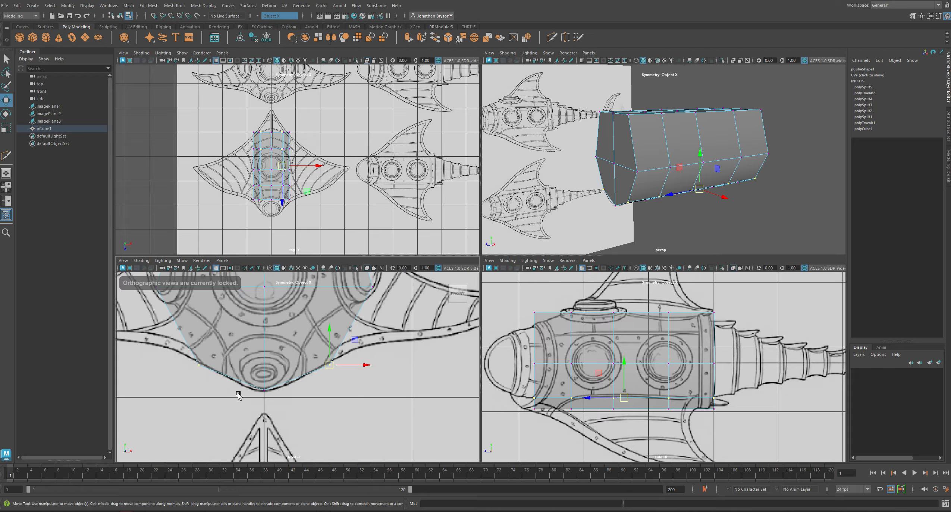
# - Move the hull's top corner vertices down and slightly inward in the front view to follow the reference's upper outline
pyautogui.scroll(3, 259, 404)
pyautogui.scroll(1, 258, 404)
pyautogui.keyDown('alt'); pyautogui.moveTo(630, 207); pyautogui.dragTo(664, 199); pyautogui.keyUp('alt')
pyautogui.keyDown('alt'); pyautogui.moveTo(314, 306); pyautogui.dragTo(317, 460, button='middle'); pyautogui.keyUp('alt')
pyautogui.keyDown('alt'); pyautogui.moveTo(353, 278); pyautogui.dragTo(360, 339, button='middle'); pyautogui.keyUp('alt')
pyautogui.moveTo(352, 303); pyautogui.dragTo(407, 344)
pyautogui.keyDown('alt'); pyautogui.moveTo(407, 346); pyautogui.dragTo(402, 326, button='middle'); pyautogui.keyUp('alt')
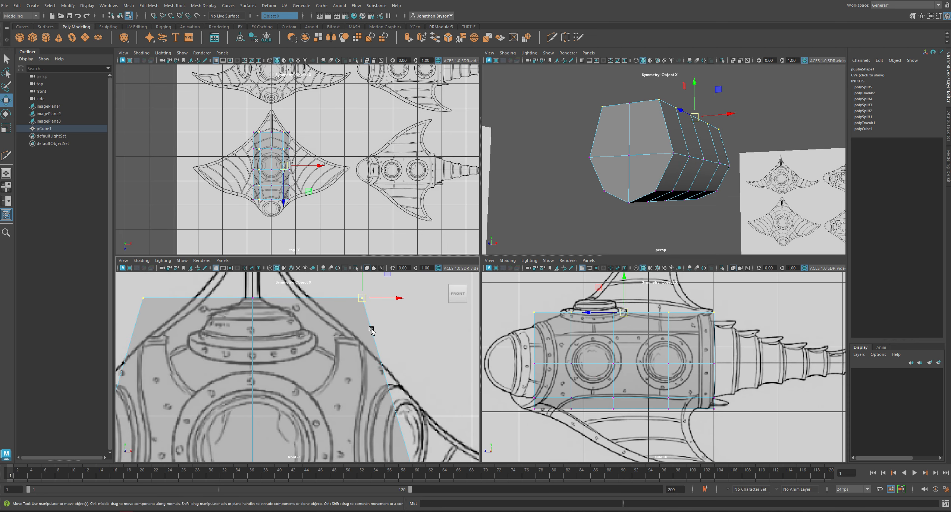
pyautogui.moveTo(362, 298); pyautogui.dragTo(354, 334)
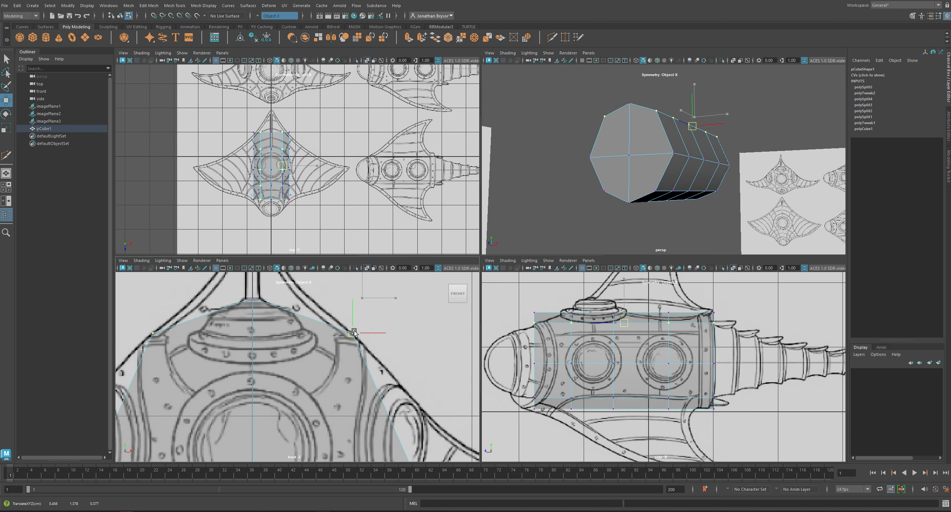
# - Move the mid-height side vertices outward beside the round side window and adjust their height to the front-view outline
pyautogui.scroll(-3, 359, 340)
pyautogui.keyDown('alt'); pyautogui.moveTo(358, 340); pyautogui.dragTo(341, 380, button='middle'); pyautogui.keyUp('alt')
pyautogui.scroll(3, 249, 289)
pyautogui.click(340, 379)
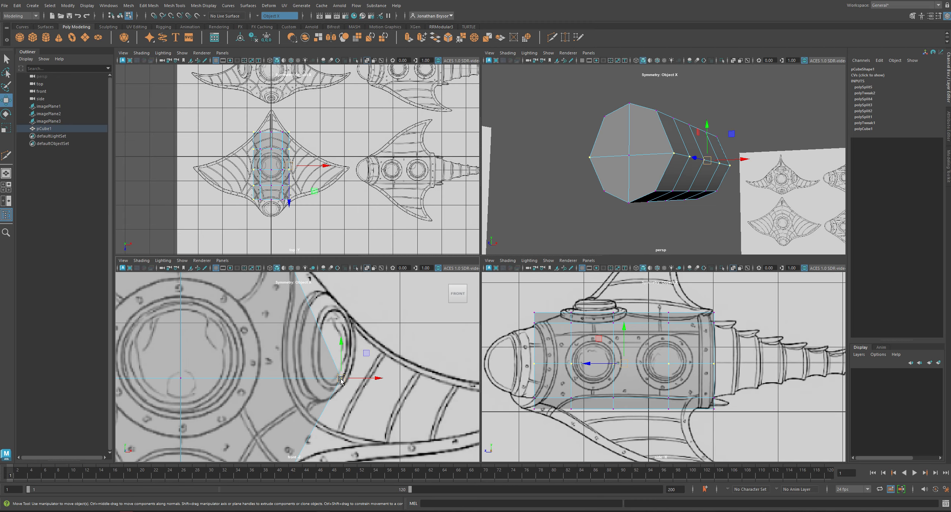
pyautogui.moveTo(341, 379); pyautogui.dragTo(357, 365)
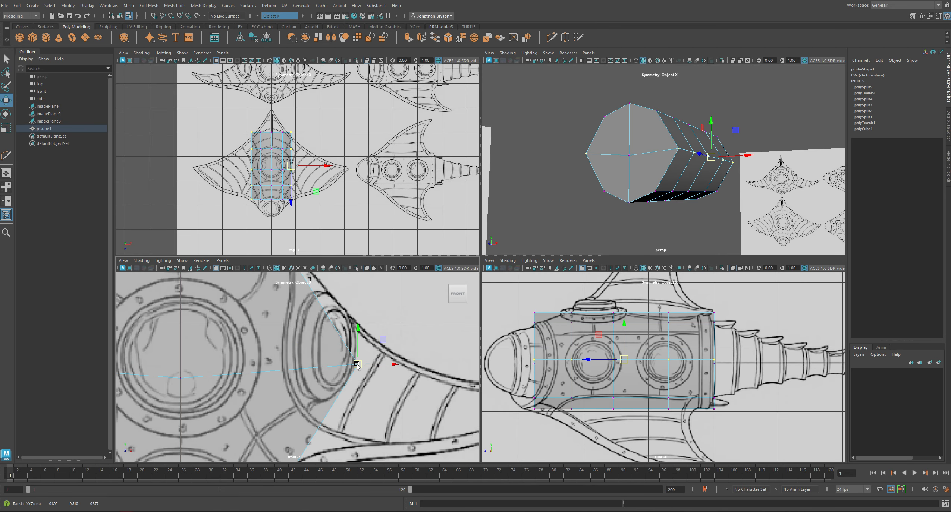
pyautogui.keyDown('alt'); pyautogui.moveTo(344, 412); pyautogui.dragTo(335, 352, button='middle'); pyautogui.keyUp('alt')
pyautogui.moveTo(347, 305); pyautogui.dragTo(351, 328)
pyautogui.keyDown('alt'); pyautogui.moveTo(352, 329); pyautogui.dragTo(413, 292, button='middle'); pyautogui.keyUp('alt')
# - Scale down the hull's front-end vertices and lower them slightly to match the nose seam in the side view
pyautogui.keyDown('alt'); pyautogui.moveTo(575, 374); pyautogui.dragTo(650, 362, button='middle'); pyautogui.keyUp('alt')
pyautogui.moveTo(584, 288); pyautogui.dragTo(620, 429)
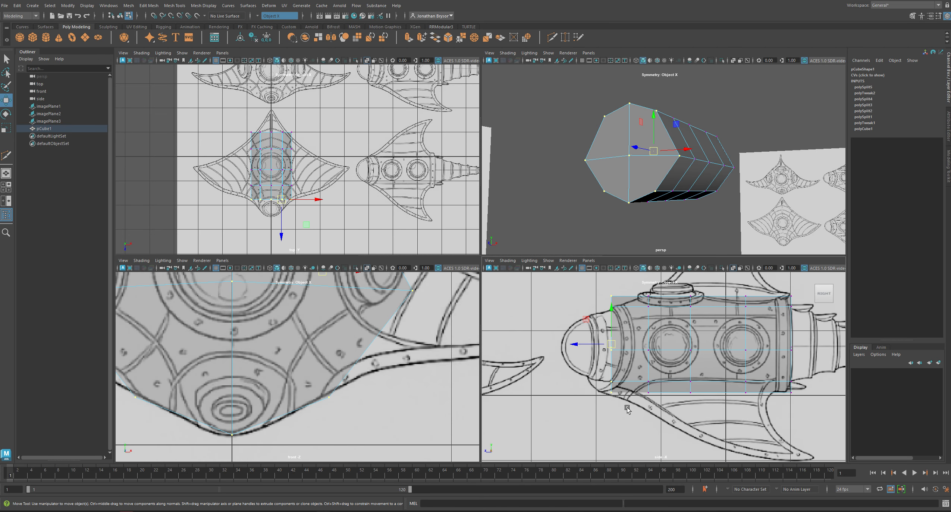
pyautogui.press('r')
pyautogui.moveTo(611, 345); pyautogui.dragTo(600, 341)
pyautogui.press('w')
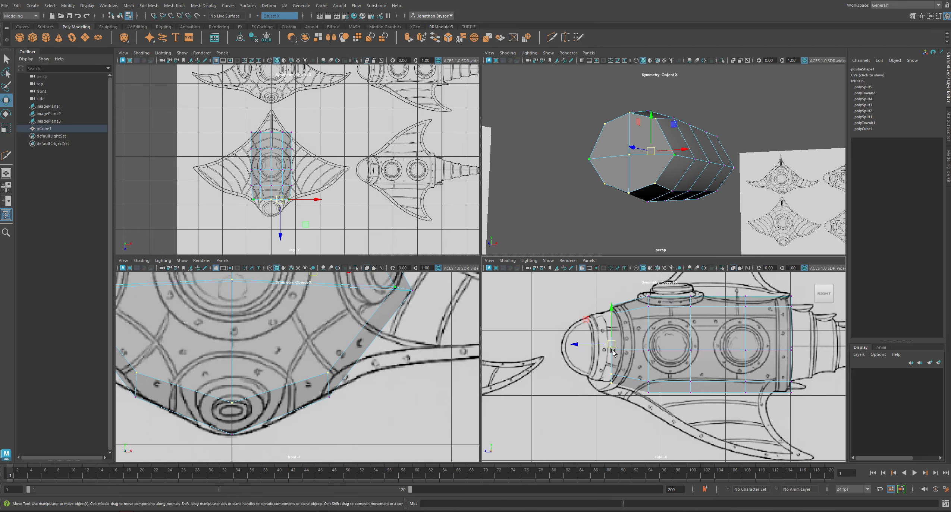
pyautogui.moveTo(609, 309); pyautogui.dragTo(610, 314)
# - Scale the hull's rear-end vertices down slightly and move them forward to the rear plate in the side view
pyautogui.keyDown('alt'); pyautogui.moveTo(826, 364); pyautogui.dragTo(701, 373, button='middle'); pyautogui.keyUp('alt')
pyautogui.click(739, 444)
pyautogui.moveTo(707, 428); pyautogui.dragTo(649, 290)
pyautogui.press('r')
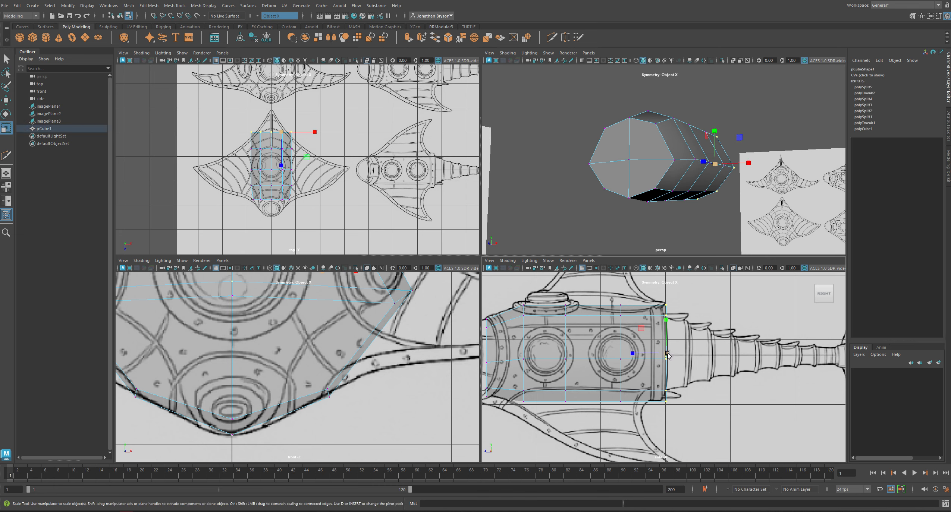
pyautogui.moveTo(664, 351); pyautogui.dragTo(661, 349)
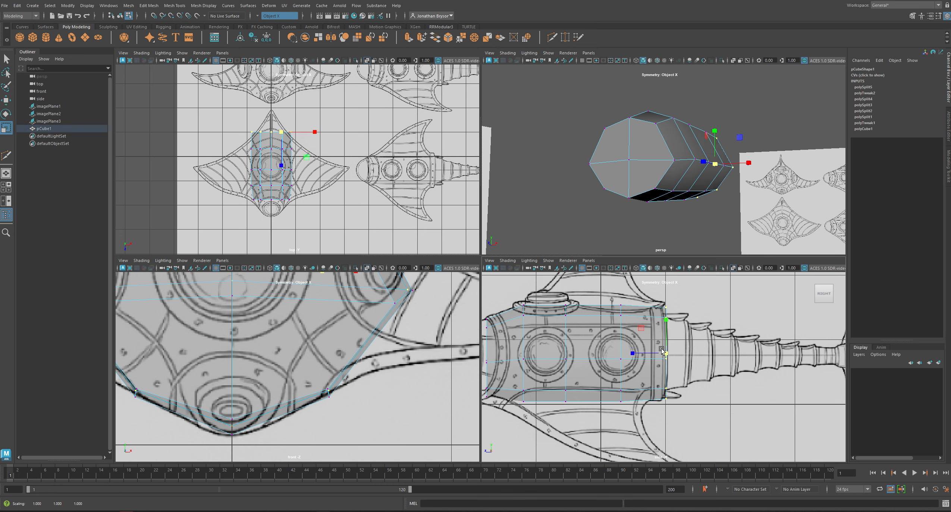
pyautogui.press('w')
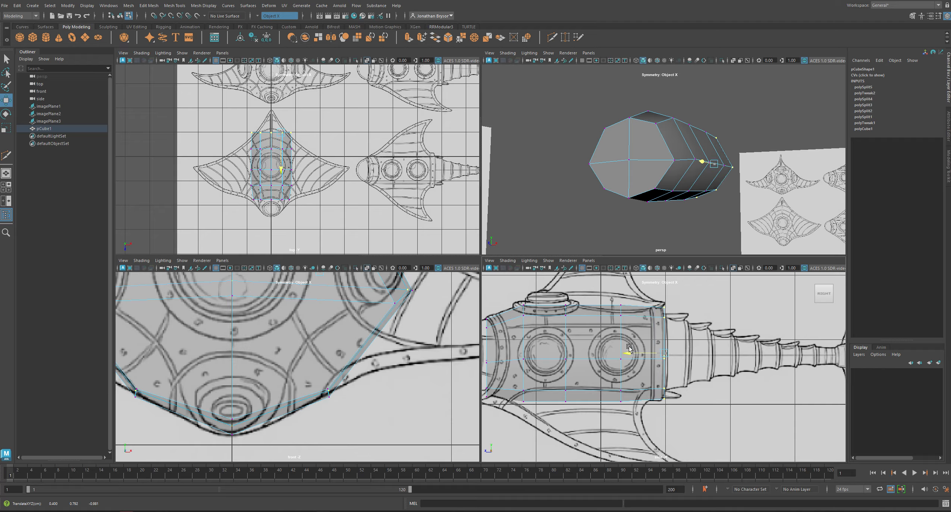
pyautogui.moveTo(629, 349); pyautogui.dragTo(628, 350)
# - Scale up the hull's middle vertex rows, leaving both end rings, so the body bulges to the side-view outline
pyautogui.keyDown('alt'); pyautogui.moveTo(621, 354); pyautogui.dragTo(698, 362, button='middle'); pyautogui.keyUp('alt')
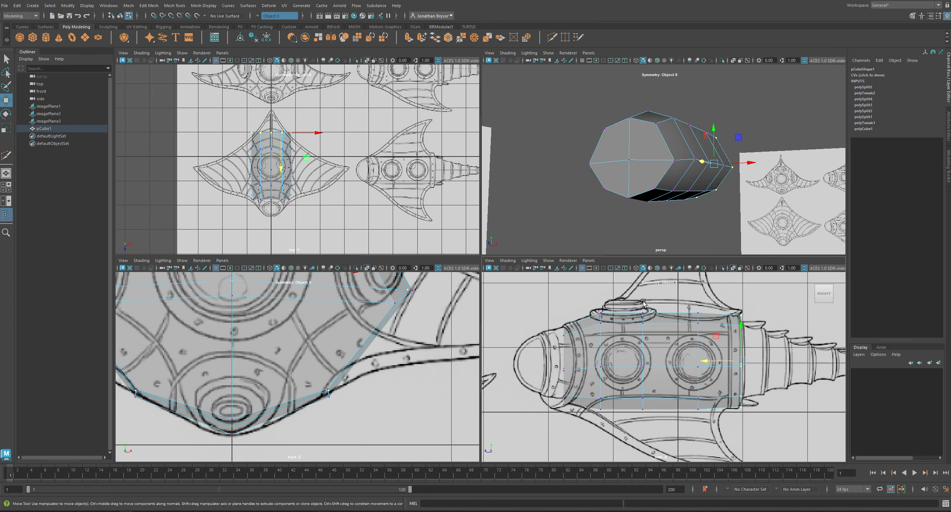
pyautogui.moveTo(629, 298); pyautogui.dragTo(696, 411)
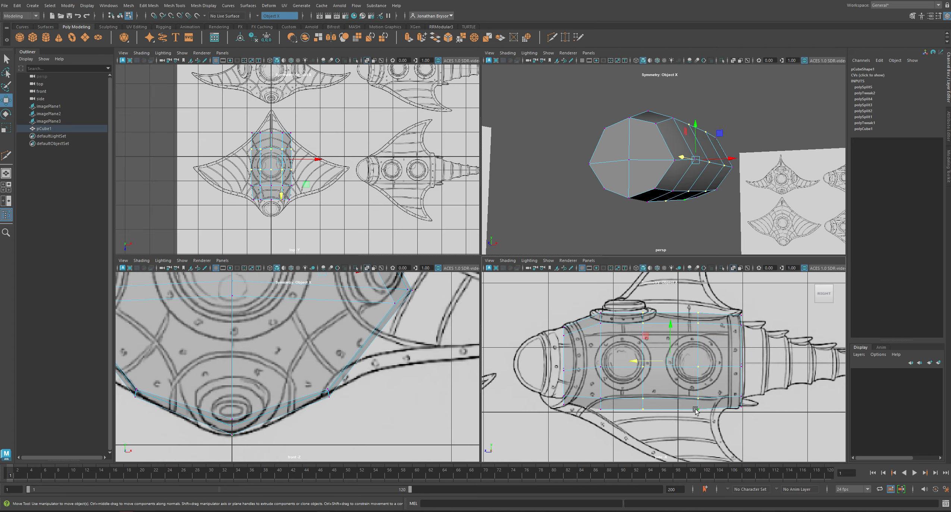
pyautogui.press('r')
pyautogui.keyDown('alt'); pyautogui.moveTo(650, 161); pyautogui.dragTo(717, 116); pyautogui.keyUp('alt')
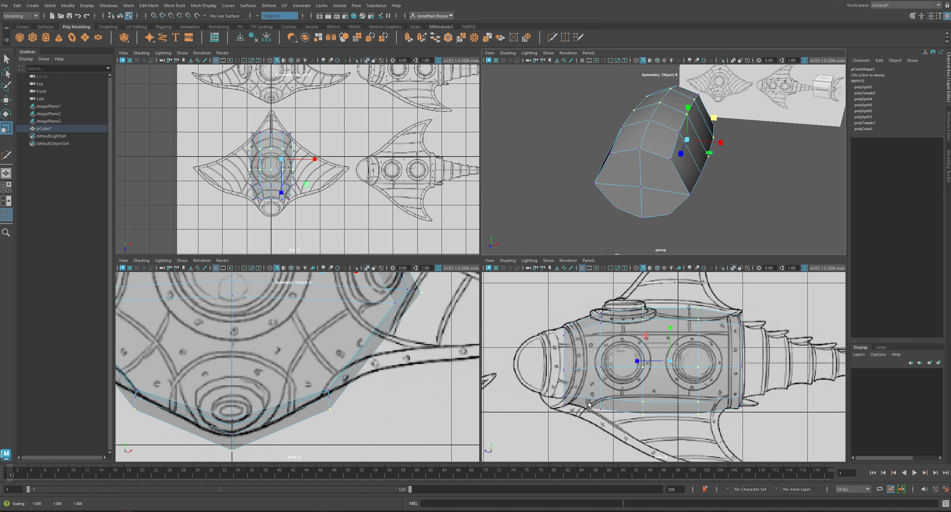
pyautogui.keyDown('alt'); pyautogui.moveTo(602, 188); pyautogui.dragTo(657, 163); pyautogui.keyUp('alt')
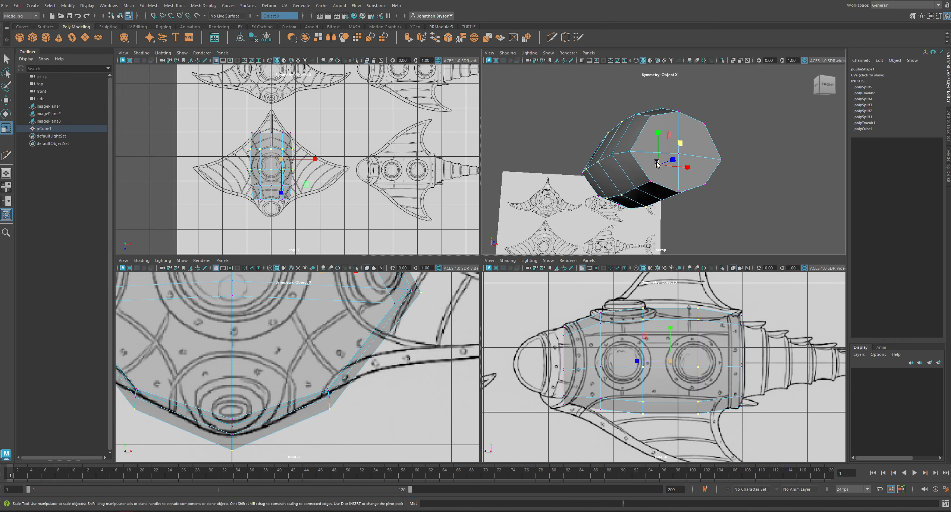
pyautogui.keyDown('alt'); pyautogui.moveTo(299, 338); pyautogui.dragTo(295, 447, button='middle'); pyautogui.keyUp('alt')
pyautogui.keyDown('alt'); pyautogui.moveTo(354, 362); pyautogui.dragTo(361, 398); pyautogui.keyUp('alt')
pyautogui.keyDown('alt'); pyautogui.moveTo(360, 398); pyautogui.dragTo(416, 345, button='middle'); pyautogui.keyUp('alt')
pyautogui.keyDown('alt'); pyautogui.moveTo(416, 345); pyautogui.dragTo(377, 388, button='right'); pyautogui.keyUp('alt')
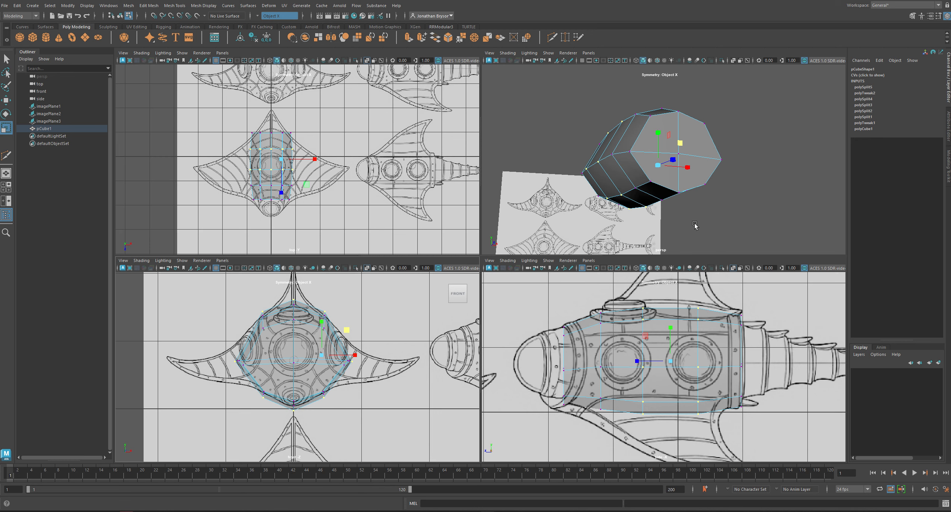
# - Select the strip of four lower side faces running from the front to the rear of the hull, mirrored by symmetry
pyautogui.keyDown('alt'); pyautogui.moveTo(733, 228); pyautogui.dragTo(694, 223, button='middle'); pyautogui.keyUp('alt')
pyautogui.keyDown('alt'); pyautogui.moveTo(699, 212); pyautogui.dragTo(640, 197); pyautogui.keyUp('alt')
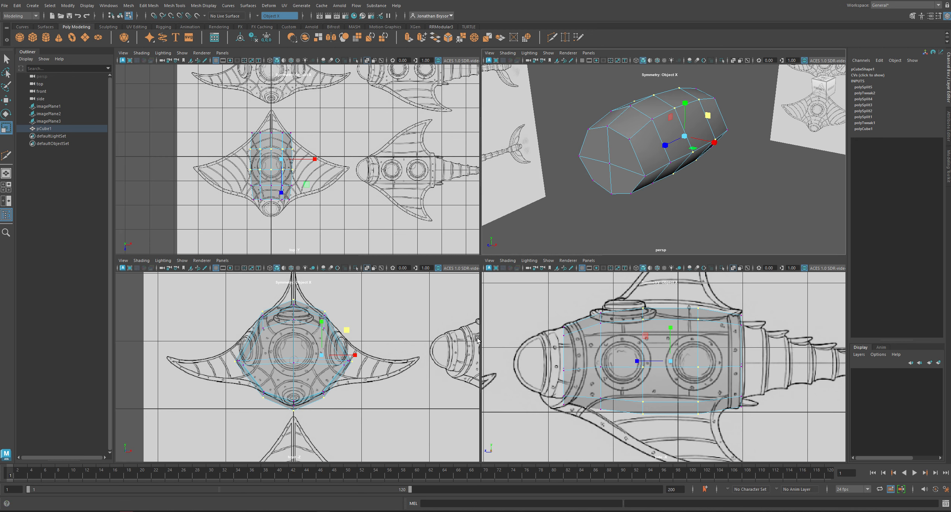
pyautogui.keyDown('alt'); pyautogui.moveTo(695, 174); pyautogui.dragTo(654, 169); pyautogui.keyUp('alt')
pyautogui.scroll(3, 641, 171)
pyautogui.moveTo(630, 172); pyautogui.dragTo(620, 184, button='right')
pyautogui.click(589, 150)
pyautogui.keyDown('shift'); pyautogui.click(636, 160); pyautogui.keyUp('shift')
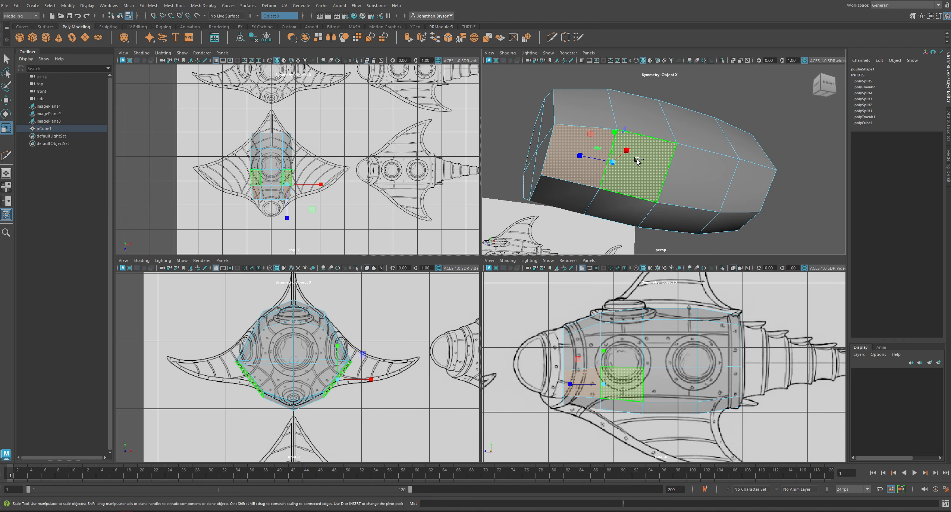
pyautogui.keyDown('shift'); pyautogui.click(692, 169); pyautogui.keyUp('shift')
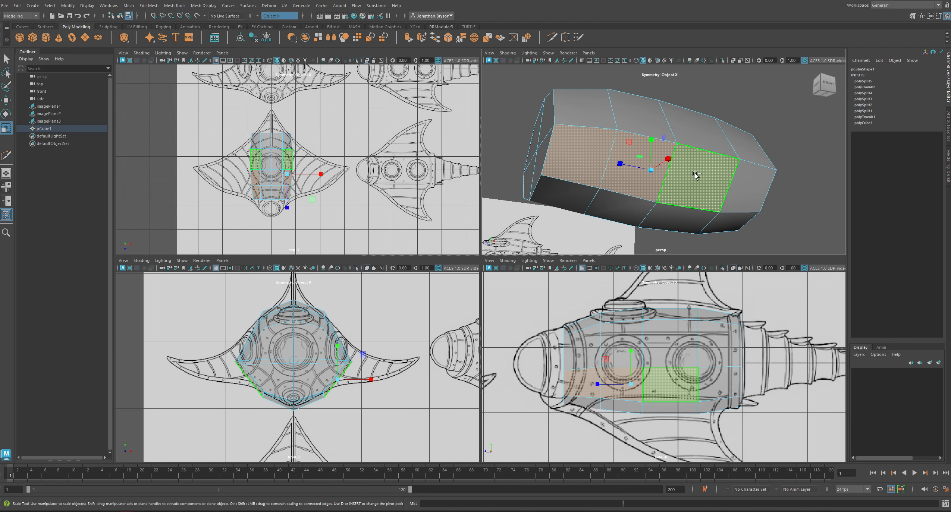
pyautogui.keyDown('shift'); pyautogui.click(695, 176); pyautogui.keyUp('shift')
pyautogui.keyDown('alt'); pyautogui.moveTo(696, 176); pyautogui.dragTo(657, 173); pyautogui.keyUp('alt')
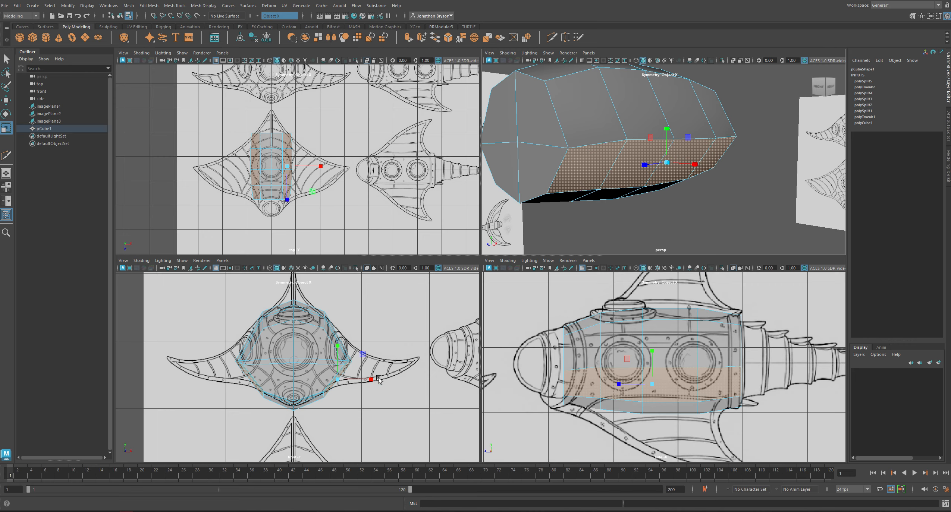
# - Move the three inner mid-height side vertices up and slightly outward in the front view toward the wing's upper root
pyautogui.moveTo(596, 160); pyautogui.dragTo(570, 156, button='right')
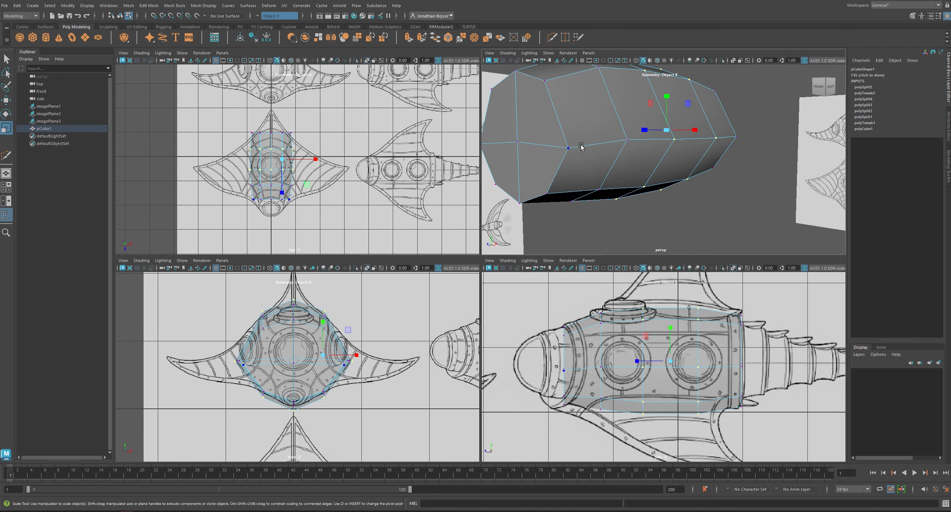
pyautogui.click(569, 148)
pyautogui.click(628, 140)
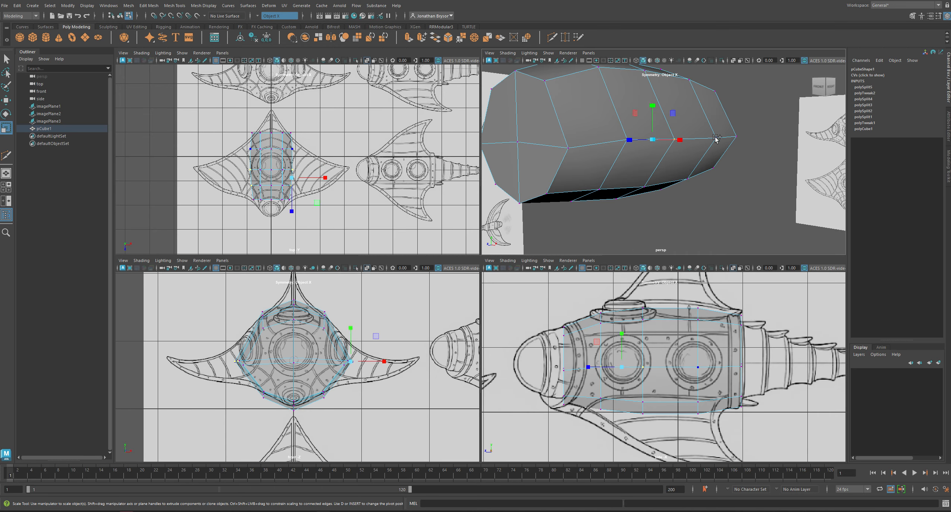
pyautogui.press('w')
pyautogui.keyDown('alt'); pyautogui.moveTo(662, 166); pyautogui.dragTo(668, 169); pyautogui.keyUp('alt')
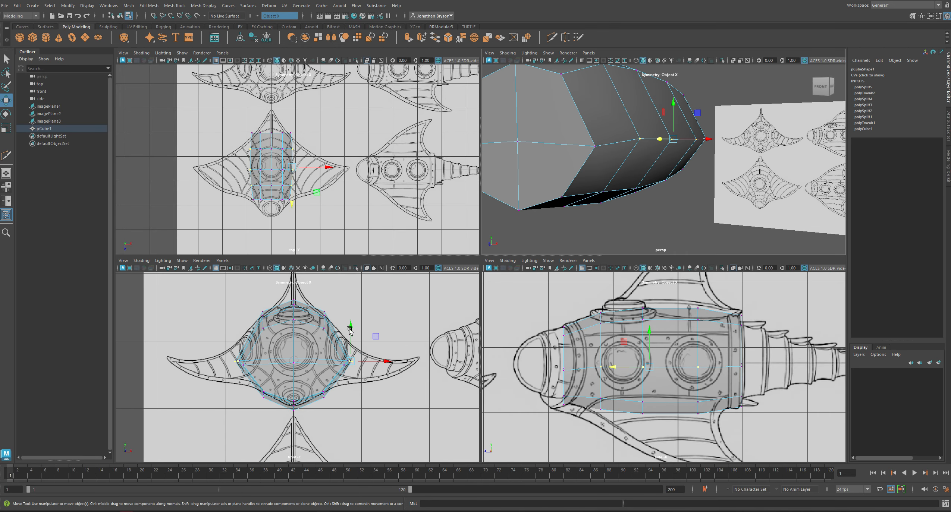
pyautogui.moveTo(375, 337); pyautogui.dragTo(377, 325)
pyautogui.click(690, 197)
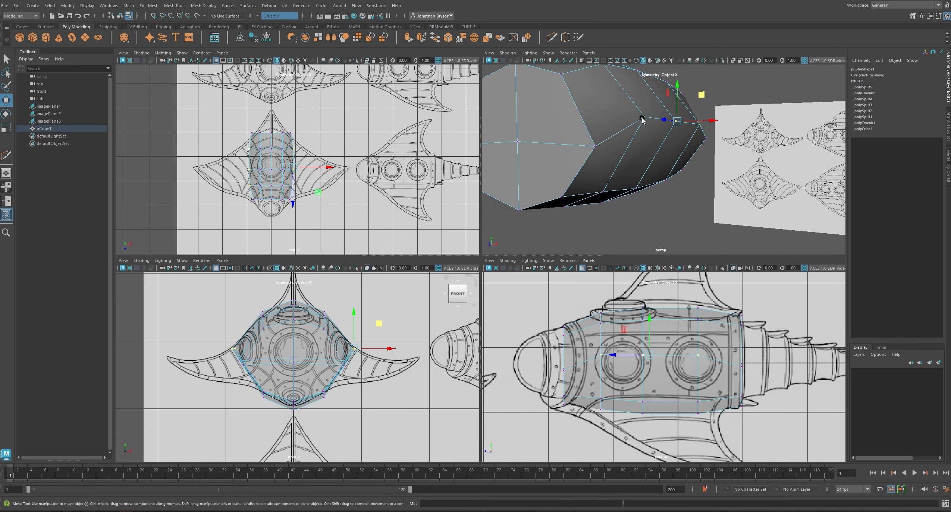
# - Lower the front and rear vertices of that mid-height side row so the upper wing-root edge arches along the hull
pyautogui.keyDown('alt'); pyautogui.moveTo(697, 194); pyautogui.dragTo(629, 179); pyautogui.keyUp('alt')
pyautogui.click(618, 119)
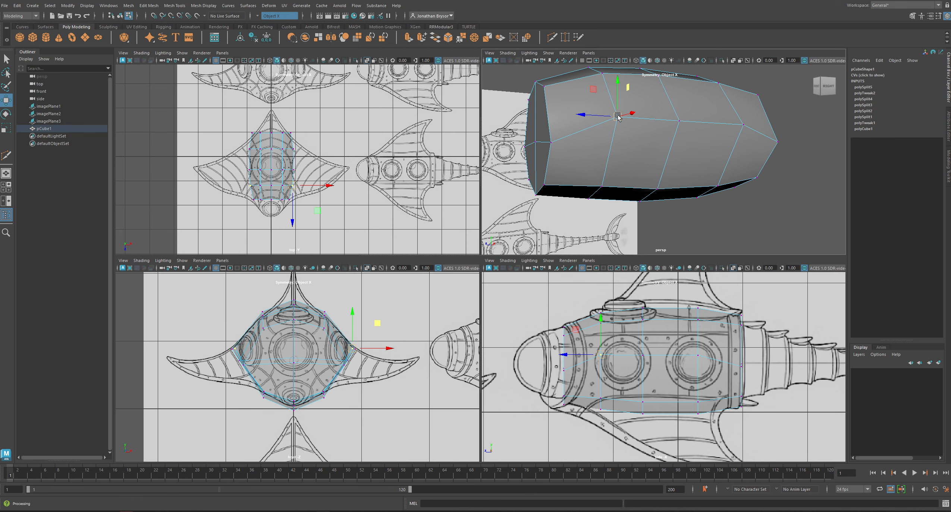
pyautogui.moveTo(617, 117)
pyautogui.mouseDown()
pyautogui.moveTo(597, 151)
pyautogui.moveTo(609, 130)
pyautogui.mouseUp()
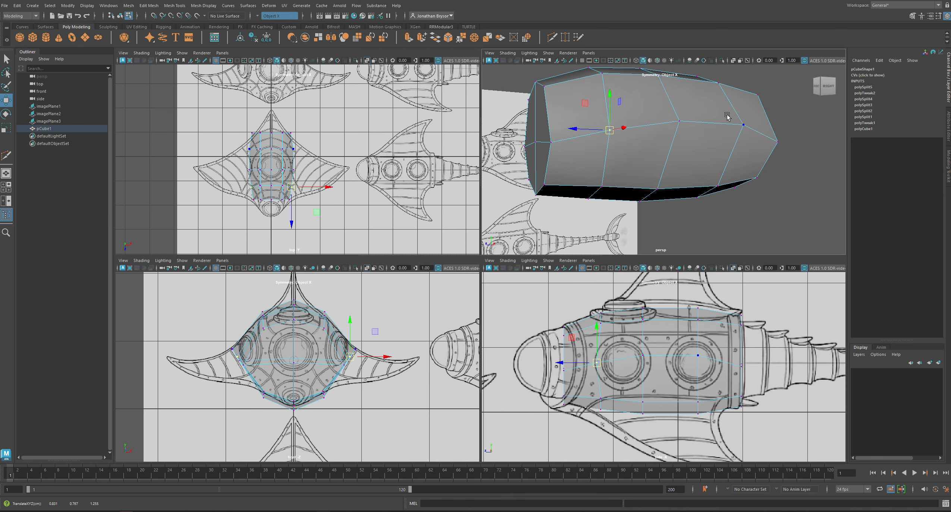
pyautogui.click(743, 125)
pyautogui.keyDown('alt'); pyautogui.moveTo(743, 125); pyautogui.dragTo(726, 150); pyautogui.keyUp('alt')
pyautogui.moveTo(765, 120); pyautogui.dragTo(769, 128)
pyautogui.keyDown('alt'); pyautogui.moveTo(784, 170); pyautogui.dragTo(763, 170); pyautogui.keyUp('alt')
pyautogui.scroll(-3, 635, 178)
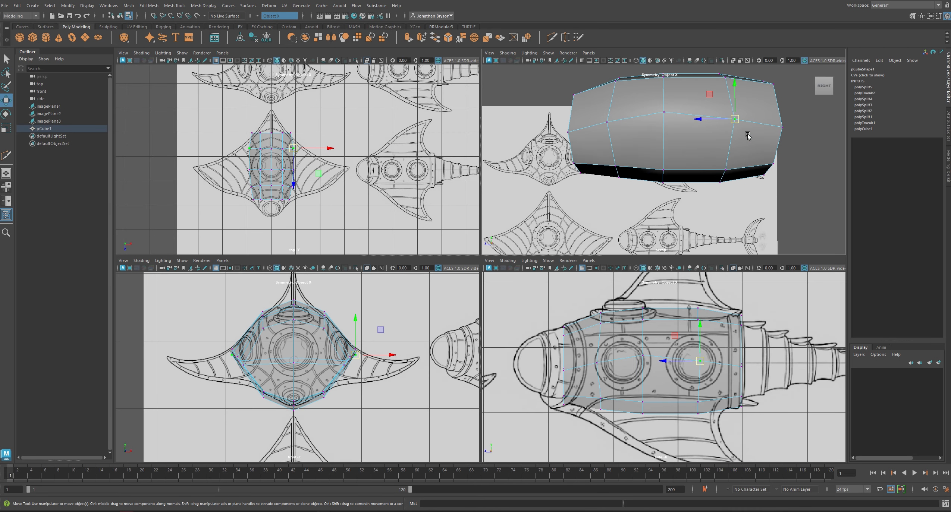
# - Extrude the four lower side faces on each side, scale them in locally to 0.817, and move them outward as wing bases
pyautogui.moveTo(748, 136); pyautogui.dragTo(748, 156, button='right')
pyautogui.click(630, 142)
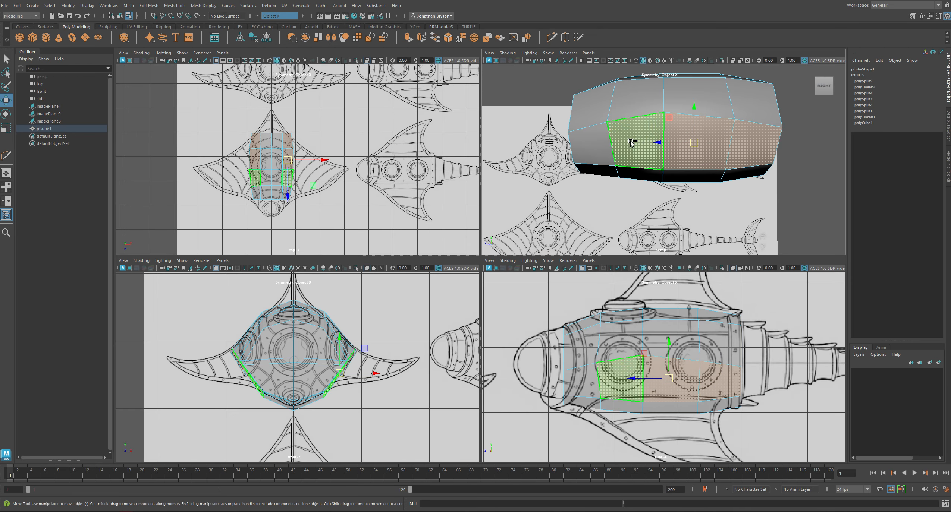
pyautogui.keyDown('alt'); pyautogui.moveTo(630, 142); pyautogui.dragTo(629, 176); pyautogui.keyUp('alt')
pyautogui.hotkey('ctrl', 'e')
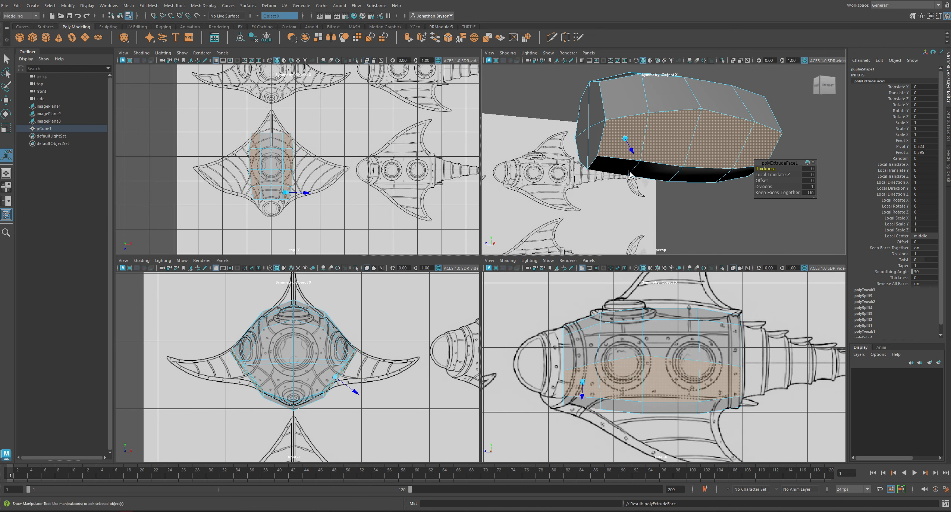
pyautogui.moveTo(625, 139); pyautogui.dragTo(601, 168)
pyautogui.press('w')
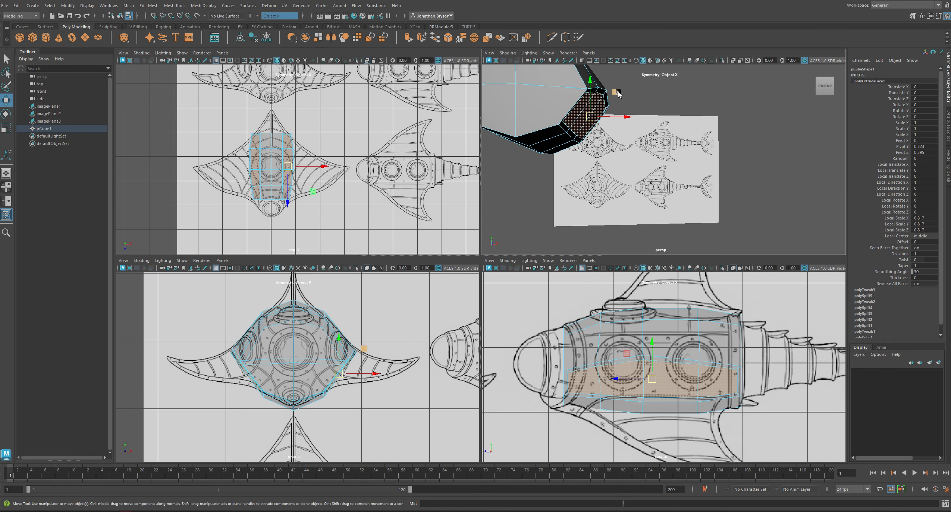
pyautogui.moveTo(617, 93); pyautogui.dragTo(647, 101)
pyautogui.keyDown('alt'); pyautogui.moveTo(660, 136); pyautogui.dragTo(635, 154); pyautogui.keyUp('alt')
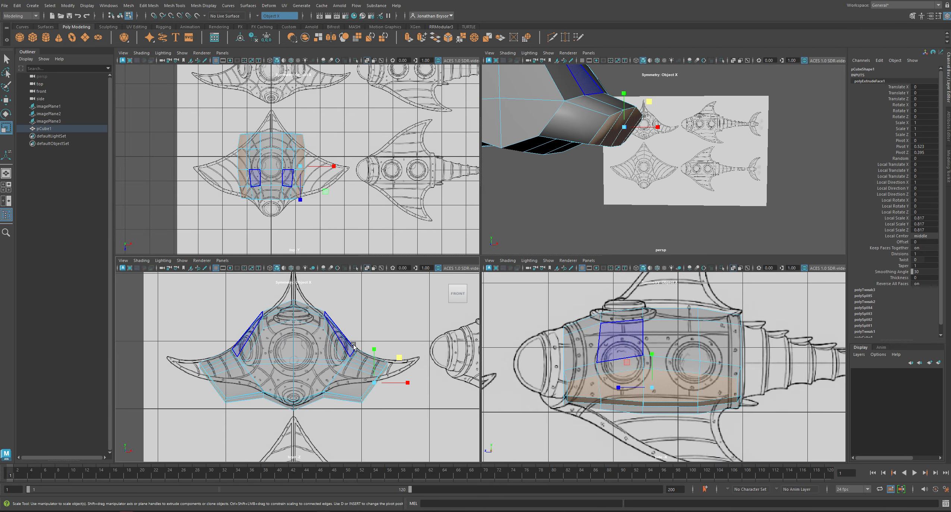
# - Flatten the extruded wing-end faces to a vertical plane and position them over the front-view wing
pyautogui.press('r')
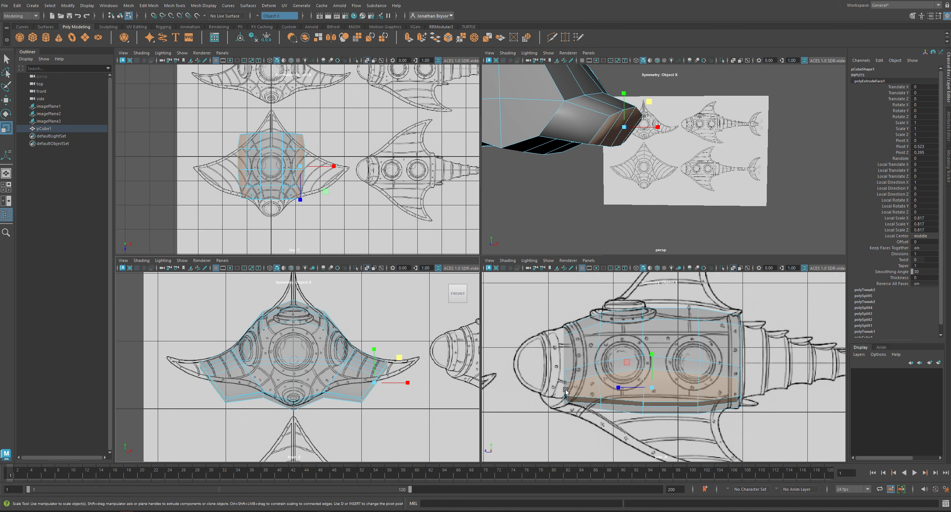
pyautogui.keyDown('alt'); pyautogui.moveTo(670, 407); pyautogui.dragTo(652, 365, button='middle'); pyautogui.keyUp('alt')
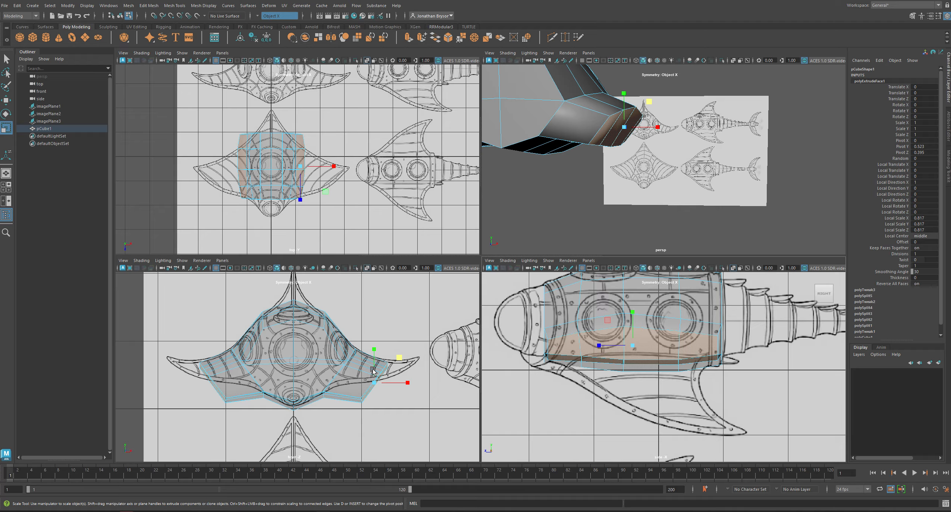
pyautogui.moveTo(400, 359); pyautogui.dragTo(380, 374)
pyautogui.hotkey('ctrl', 'z')
pyautogui.hotkey('ctrl', 'z')
pyautogui.press('w')
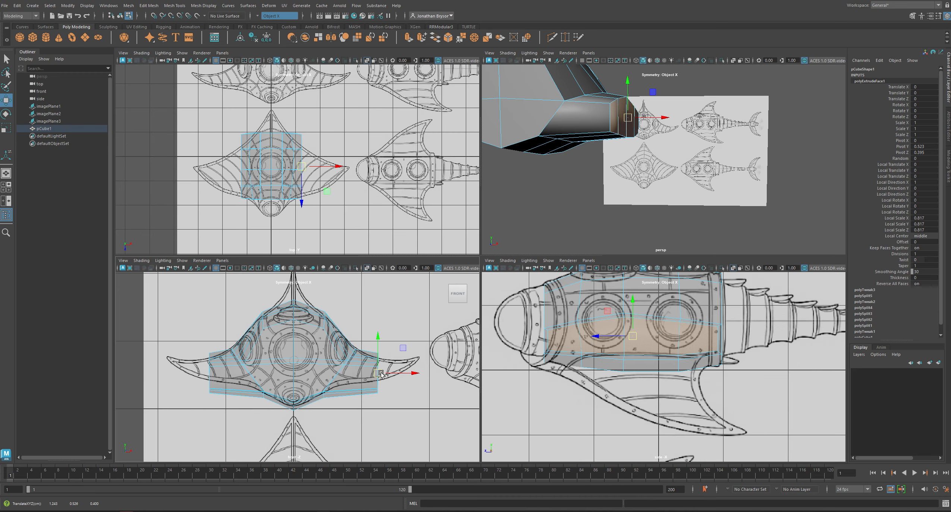
# - Move the wing end's rear corner vertices forward in the top view to meet the reference's trailing edge
pyautogui.keyDown('alt'); pyautogui.moveTo(346, 233); pyautogui.dragTo(401, 254, button='middle'); pyautogui.keyUp('alt')
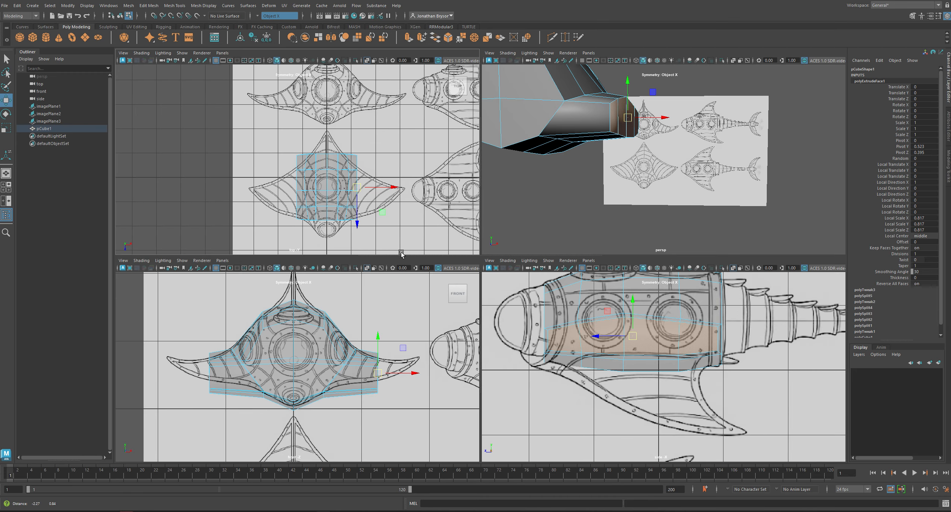
pyautogui.scroll(5, 399, 231)
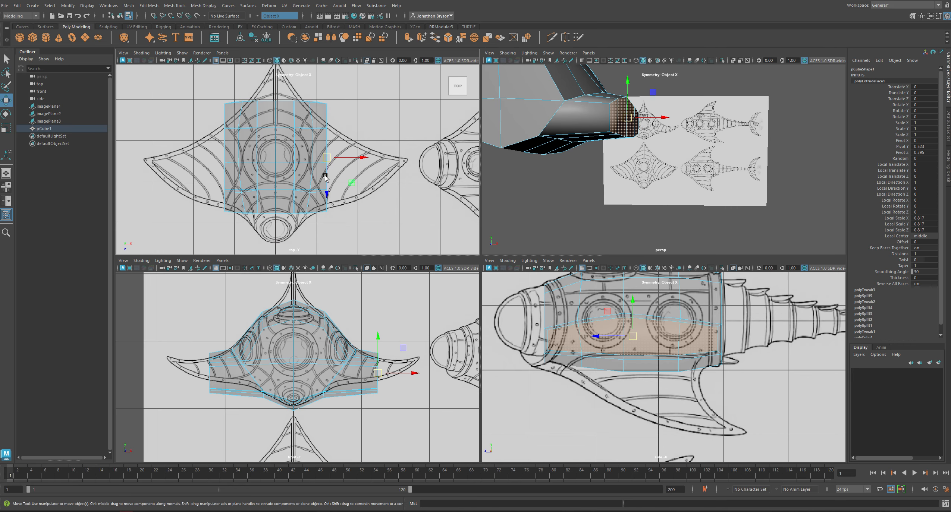
pyautogui.click(320, 112)
pyautogui.rightClick(324, 108)
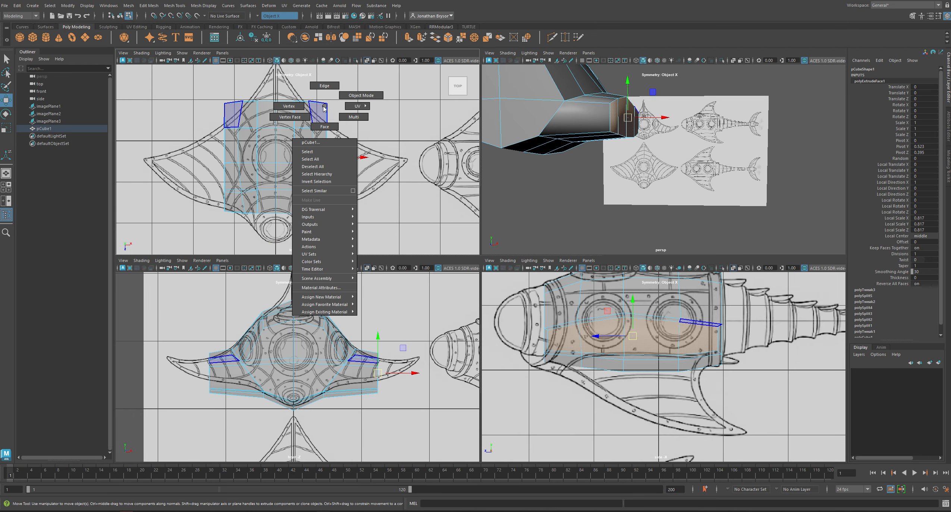
pyautogui.click(289, 106)
pyautogui.click(328, 121)
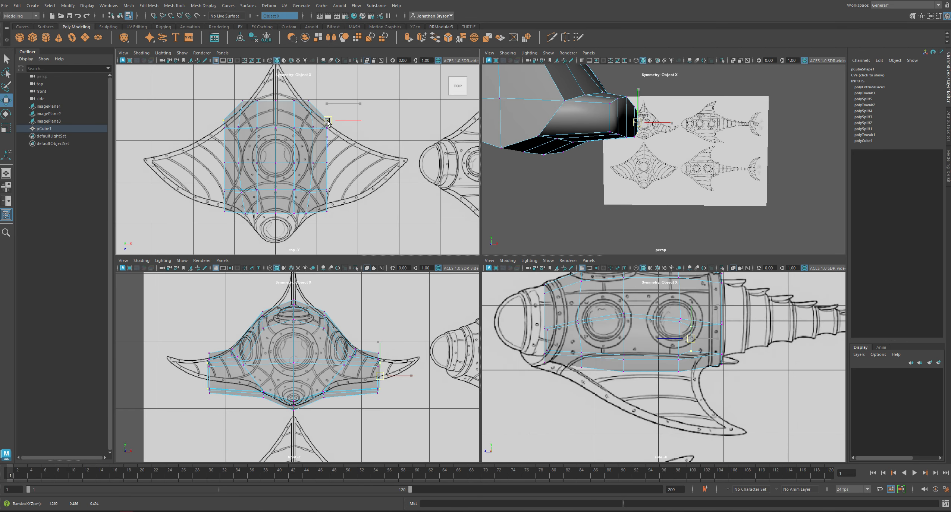
pyautogui.scroll(6, 328, 120)
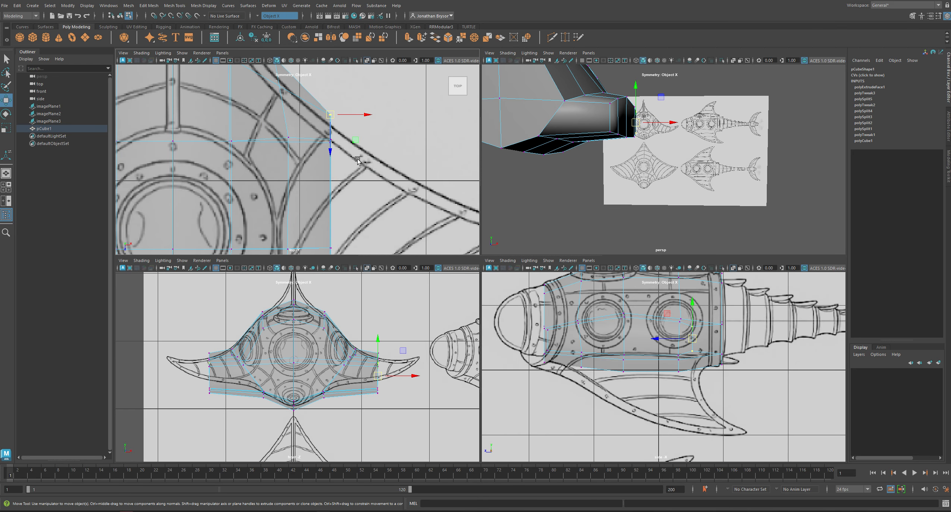
# - Reposition the wing end's remaining vertices in the top view, placing the front corner on the reference's leading edge
pyautogui.moveTo(307, 131); pyautogui.dragTo(330, 179)
pyautogui.keyDown('alt'); pyautogui.moveTo(348, 207); pyautogui.dragTo(334, 121, button='middle'); pyautogui.keyUp('alt')
pyautogui.moveTo(307, 151); pyautogui.dragTo(323, 177)
pyautogui.keyDown('alt'); pyautogui.moveTo(329, 207); pyautogui.dragTo(317, 110, button='middle'); pyautogui.keyUp('alt')
pyautogui.moveTo(289, 138); pyautogui.dragTo(311, 137)
pyautogui.moveTo(290, 198)
pyautogui.mouseDown()
pyautogui.moveTo(330, 220)
pyautogui.moveTo(307, 205)
pyautogui.mouseUp()
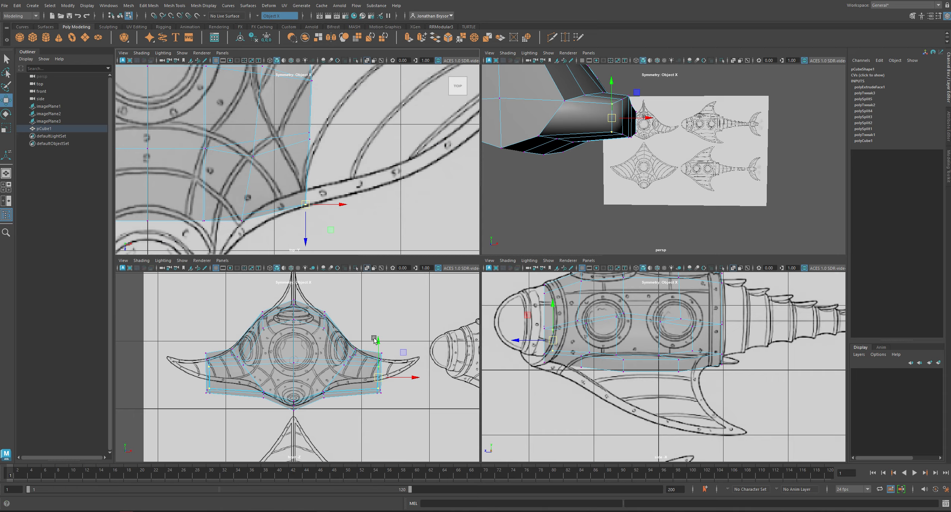
# - Raise the wing's lower outer vertices and shift its lower root vertices to the reference's underside outline in the front view
pyautogui.keyDown('alt'); pyautogui.moveTo(369, 411); pyautogui.dragTo(363, 397, button='middle'); pyautogui.keyUp('alt')
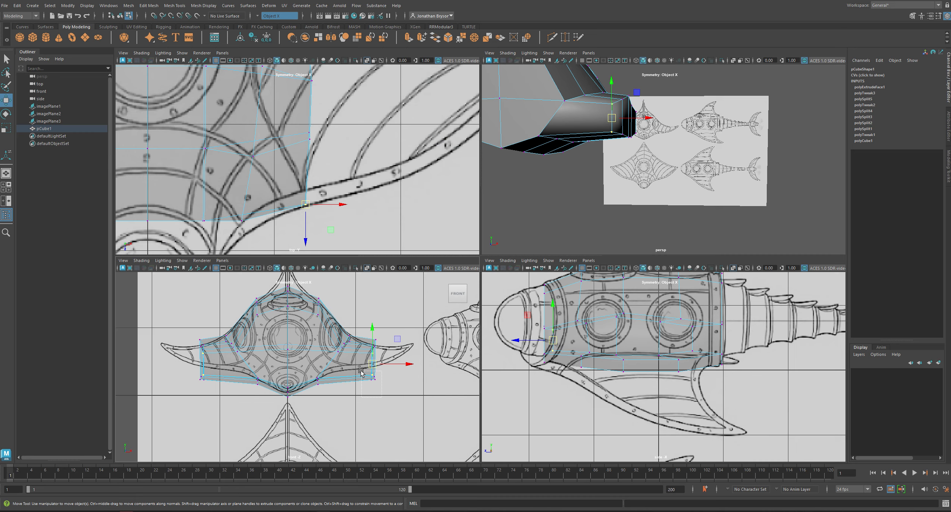
pyautogui.moveTo(361, 371); pyautogui.dragTo(360, 371)
pyautogui.keyDown('alt'); pyautogui.moveTo(383, 396); pyautogui.dragTo(491, 416, button='right'); pyautogui.keyUp('alt')
pyautogui.moveTo(423, 382); pyautogui.dragTo(422, 357)
pyautogui.moveTo(322, 381)
pyautogui.mouseDown()
pyautogui.moveTo(336, 402)
pyautogui.moveTo(337, 379)
pyautogui.mouseUp()
pyautogui.keyDown('alt'); pyautogui.moveTo(370, 389); pyautogui.dragTo(298, 381, button='middle'); pyautogui.keyUp('alt')
pyautogui.moveTo(265, 368); pyautogui.dragTo(276, 366)
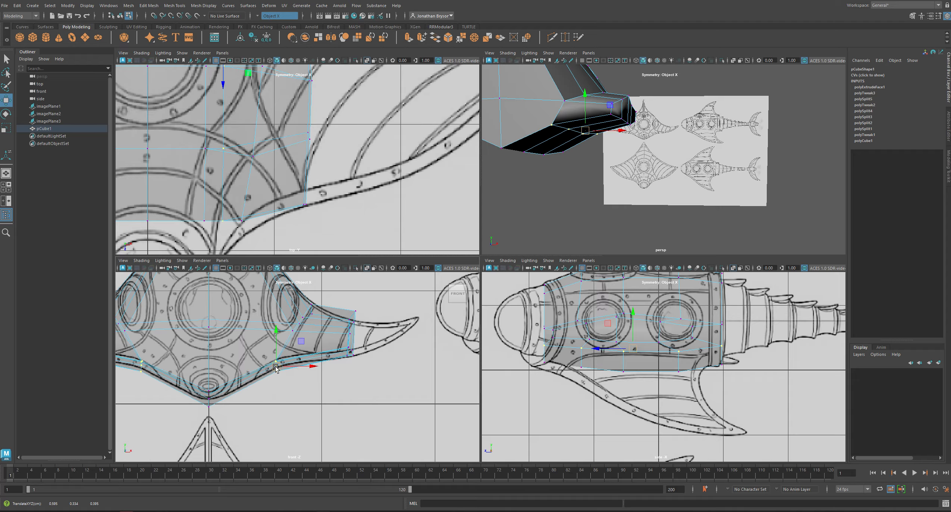
# - Lower the wing end's upper vertices slightly to the reference wing's top outline in the front view
pyautogui.keyDown('alt'); pyautogui.moveTo(320, 375); pyautogui.dragTo(250, 382, button='middle'); pyautogui.keyUp('alt')
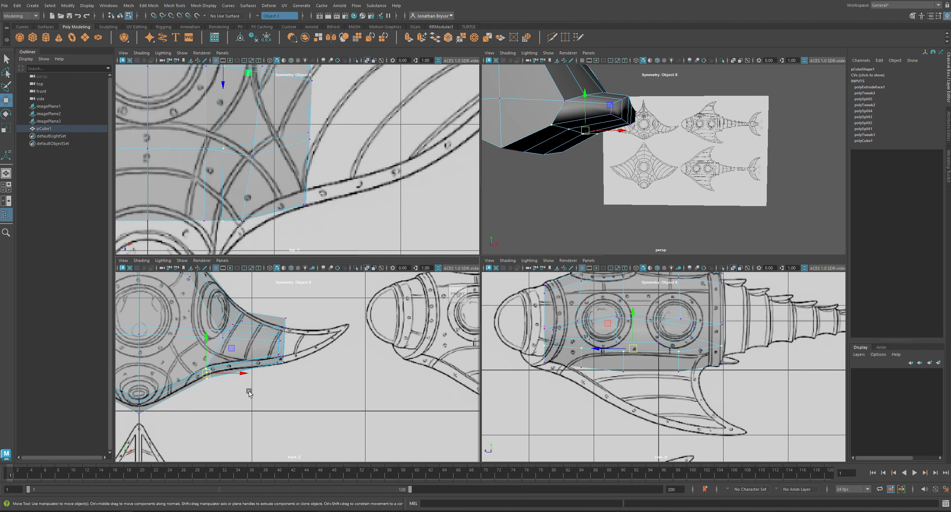
pyautogui.click(296, 319)
pyautogui.moveTo(284, 318); pyautogui.dragTo(285, 327)
# - Select the faces at the wing's outer end and extrude them outward along the reference wing
pyautogui.keyDown('alt'); pyautogui.moveTo(541, 230); pyautogui.dragTo(619, 173); pyautogui.keyUp('alt')
pyautogui.scroll(5, 597, 161)
pyautogui.moveTo(545, 138); pyautogui.dragTo(535, 131, button='right')
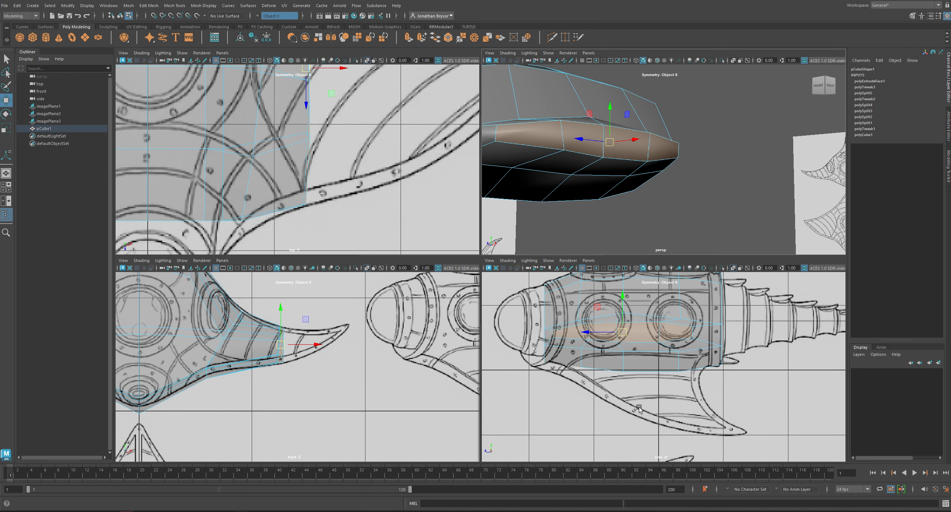
pyautogui.keyDown('alt'); pyautogui.moveTo(644, 183); pyautogui.dragTo(679, 206); pyautogui.keyUp('alt')
pyautogui.keyDown('alt'); pyautogui.moveTo(679, 206); pyautogui.dragTo(644, 177, button='middle'); pyautogui.keyUp('alt')
pyautogui.keyDown('alt'); pyautogui.moveTo(644, 176); pyautogui.dragTo(616, 219); pyautogui.keyUp('alt')
pyautogui.press('r')
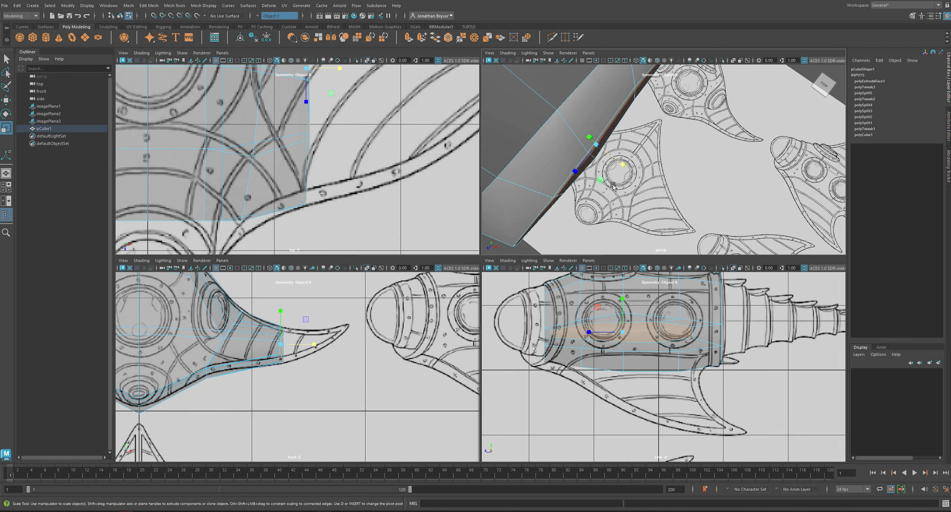
pyautogui.keyDown('alt'); pyautogui.moveTo(613, 187); pyautogui.dragTo(567, 162); pyautogui.keyUp('alt')
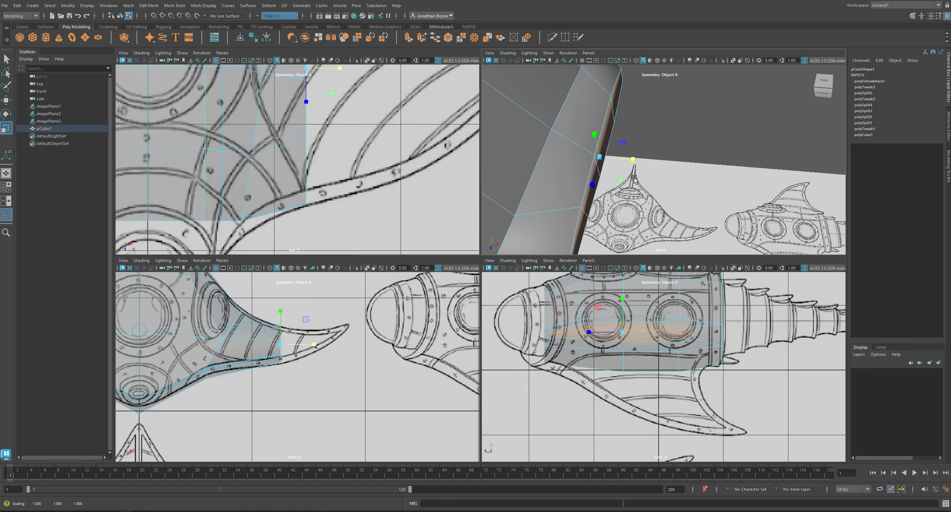
pyautogui.press('w')
pyautogui.keyDown('alt'); pyautogui.moveTo(696, 203); pyautogui.dragTo(657, 218); pyautogui.keyUp('alt')
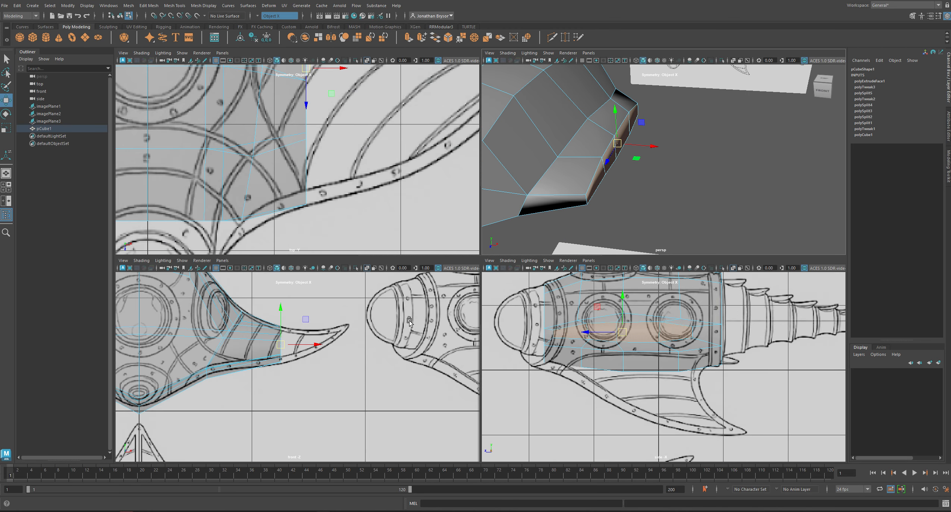
pyautogui.hotkey('ctrl', 'e')
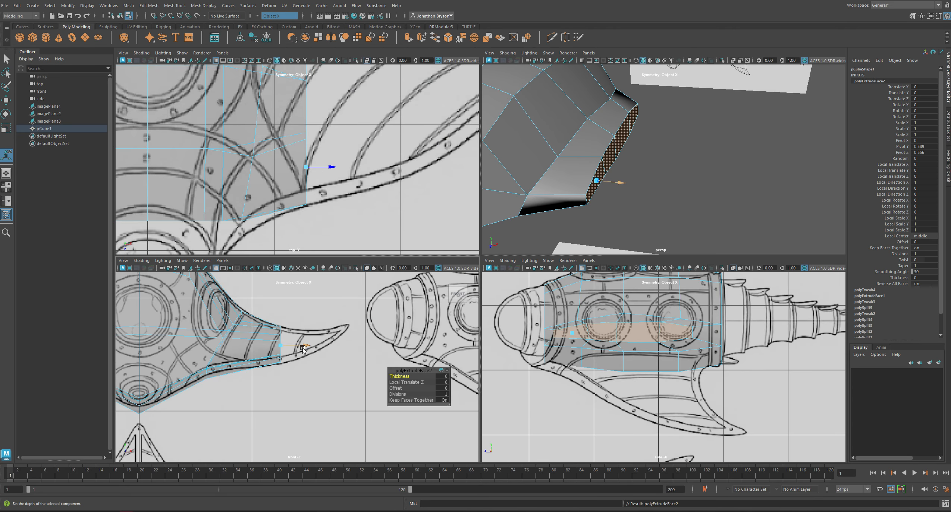
pyautogui.moveTo(305, 344); pyautogui.dragTo(325, 341)
pyautogui.press('w')
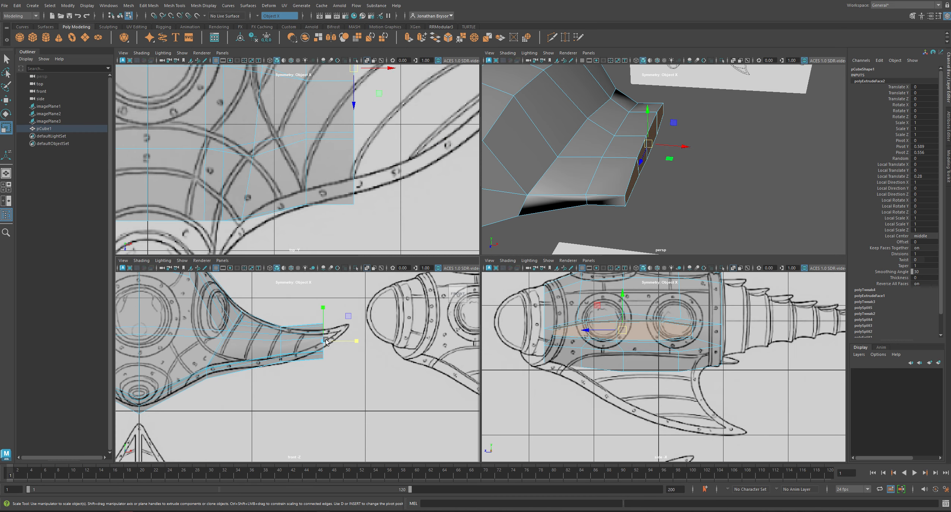
# - Scale the extruded wing end thinner vertically and move it outward close to the reference wing tip in the front view
pyautogui.press('r')
pyautogui.moveTo(323, 308); pyautogui.dragTo(342, 338)
pyautogui.press('e')
pyautogui.press('w')
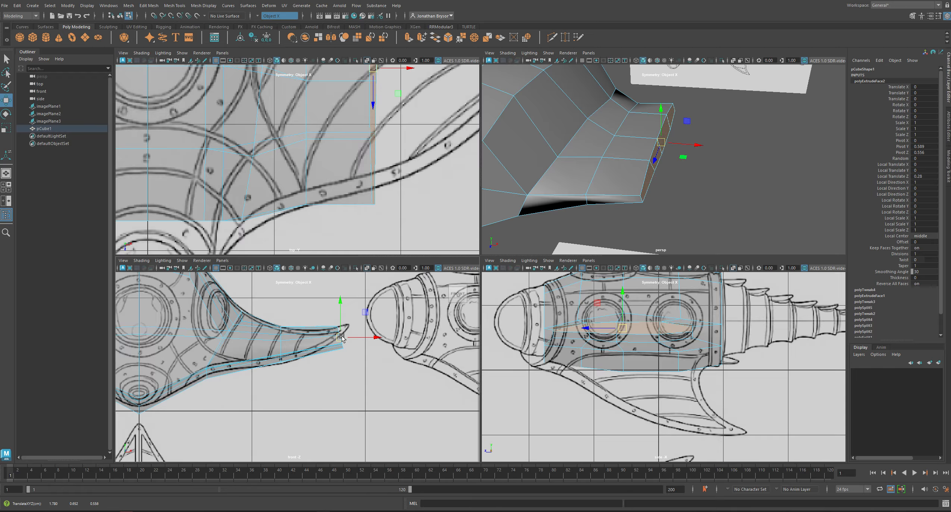
# - Narrow the wing end from front to back in the top view to approach the reference outline
pyautogui.keyDown('alt'); pyautogui.moveTo(428, 144); pyautogui.dragTo(360, 213, button='middle'); pyautogui.keyUp('alt')
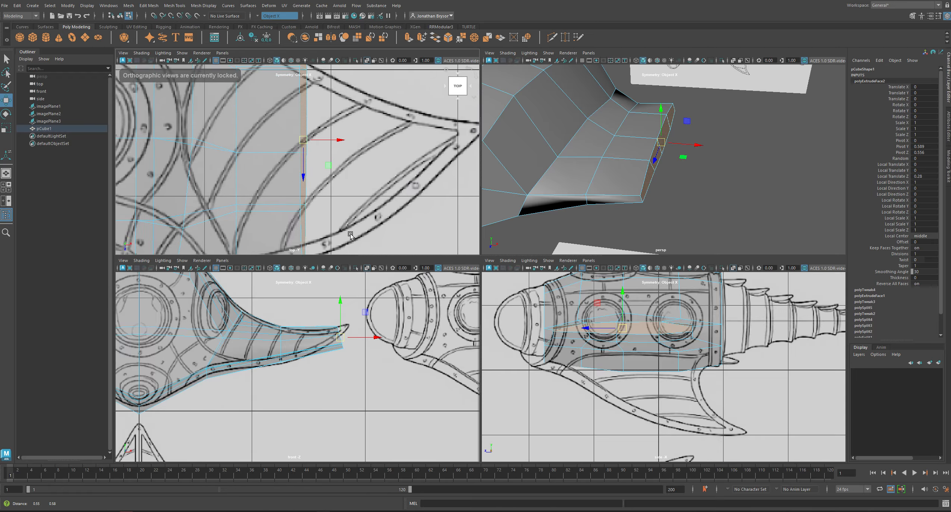
pyautogui.keyDown('alt'); pyautogui.moveTo(360, 214); pyautogui.dragTo(360, 195, button='right'); pyautogui.keyUp('alt')
pyautogui.press('r')
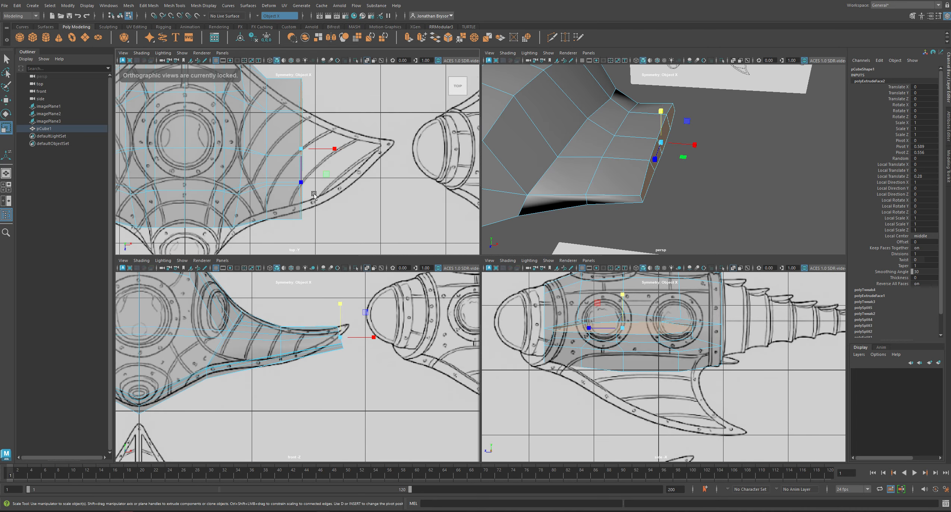
pyautogui.moveTo(302, 184); pyautogui.dragTo(300, 177)
# - Move the wing end's rear vertices forward to the reference's trailing edge and realign its inner vertices in the top view
pyautogui.moveTo(302, 97); pyautogui.dragTo(283, 95, button='right')
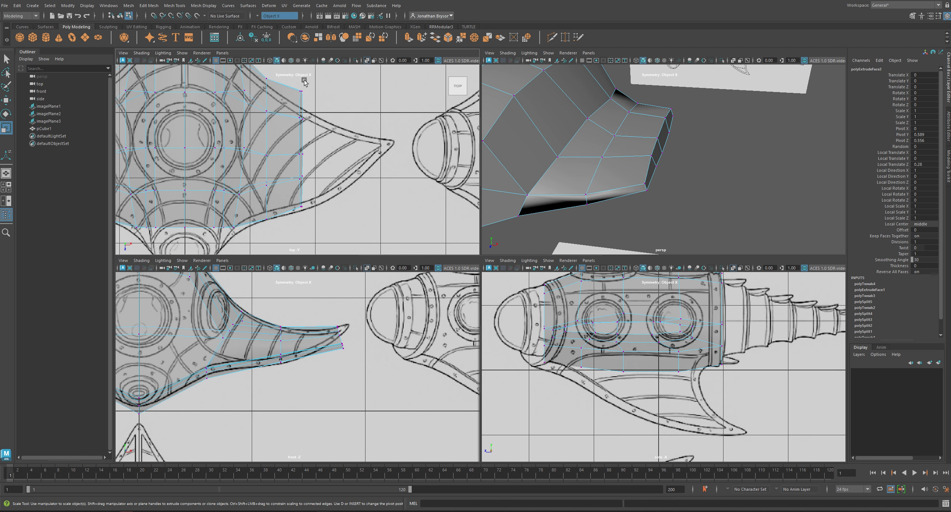
pyautogui.moveTo(283, 75)
pyautogui.mouseDown()
pyautogui.moveTo(318, 103)
pyautogui.moveTo(302, 106)
pyautogui.moveTo(315, 165)
pyautogui.moveTo(300, 154)
pyautogui.mouseUp()
pyautogui.press('w')
pyautogui.keyDown('alt'); pyautogui.moveTo(397, 127); pyautogui.dragTo(416, 145, button='middle'); pyautogui.keyUp('alt')
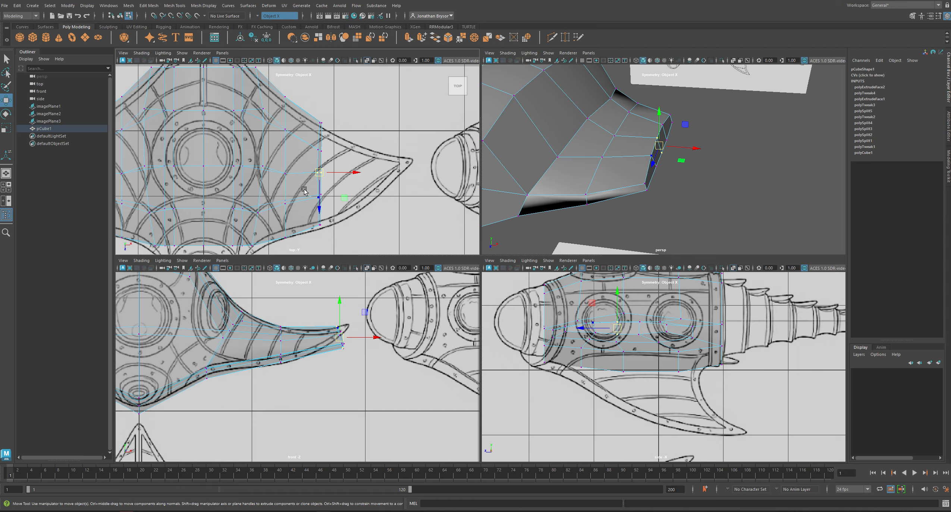
pyautogui.moveTo(304, 190); pyautogui.dragTo(331, 204)
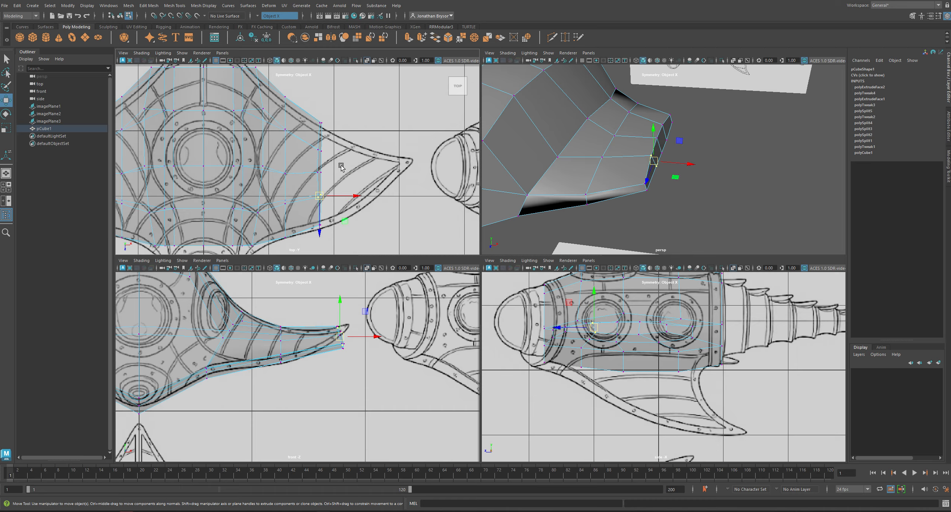
# - Extrude the wing's end faces again toward the reference tip in the top view and scale them down to a narrow tip
pyautogui.keyDown('alt'); pyautogui.moveTo(679, 177); pyautogui.dragTo(623, 146); pyautogui.keyUp('alt')
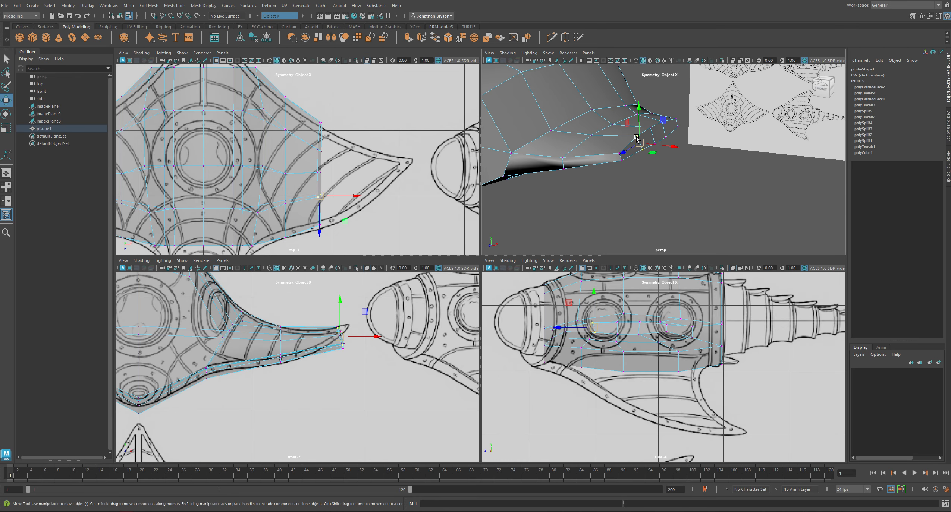
pyautogui.moveTo(621, 144); pyautogui.dragTo(630, 150, button='right')
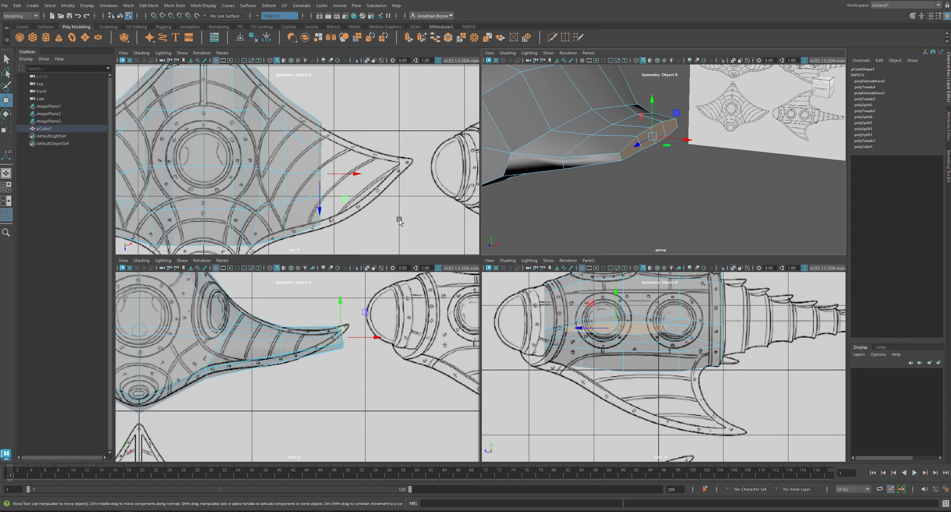
pyautogui.hotkey('ctrl', 'e')
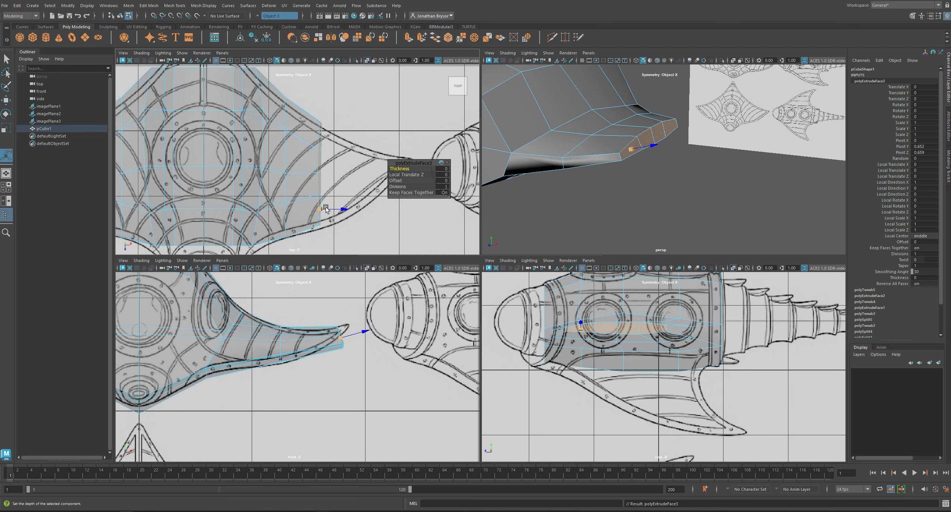
pyautogui.moveTo(357, 176); pyautogui.dragTo(414, 167)
pyautogui.press('r')
pyautogui.press('w')
# - Rotate the narrowed wing tip faces and move them farther outward and upward so the wing slopes up
pyautogui.keyDown('alt'); pyautogui.moveTo(823, 161); pyautogui.dragTo(749, 202); pyautogui.keyUp('alt')
pyautogui.press('e')
pyautogui.moveTo(750, 159); pyautogui.dragTo(765, 179)
pyautogui.press('w')
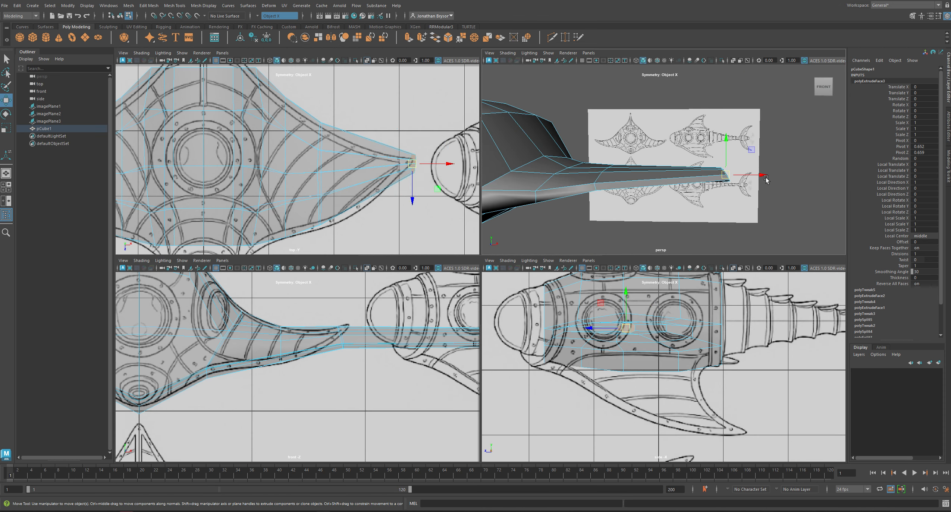
pyautogui.moveTo(750, 151); pyautogui.dragTo(835, 110, button='middle')
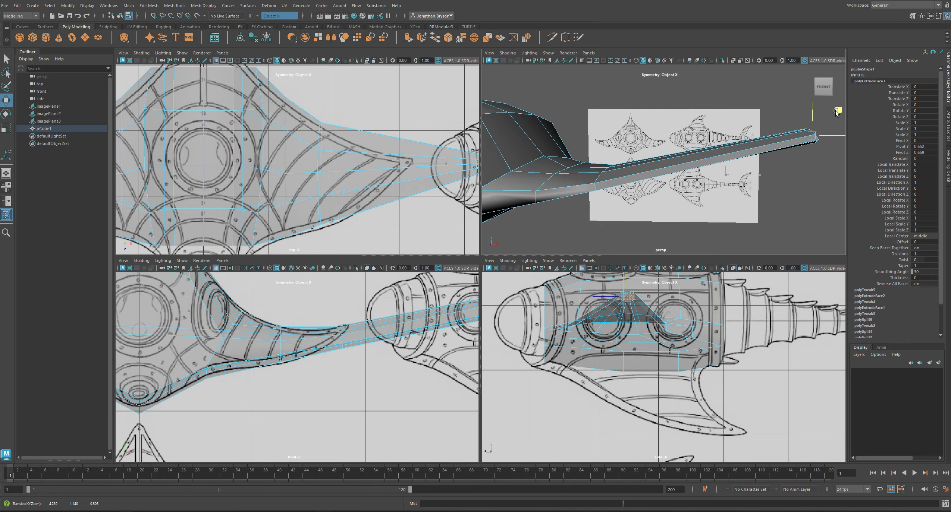
pyautogui.moveTo(743, 166)
pyautogui.keyDown('alt'); pyautogui.mouseDown()
pyautogui.moveTo(754, 163)
pyautogui.moveTo(748, 155)
pyautogui.mouseUp(); pyautogui.keyUp('alt')
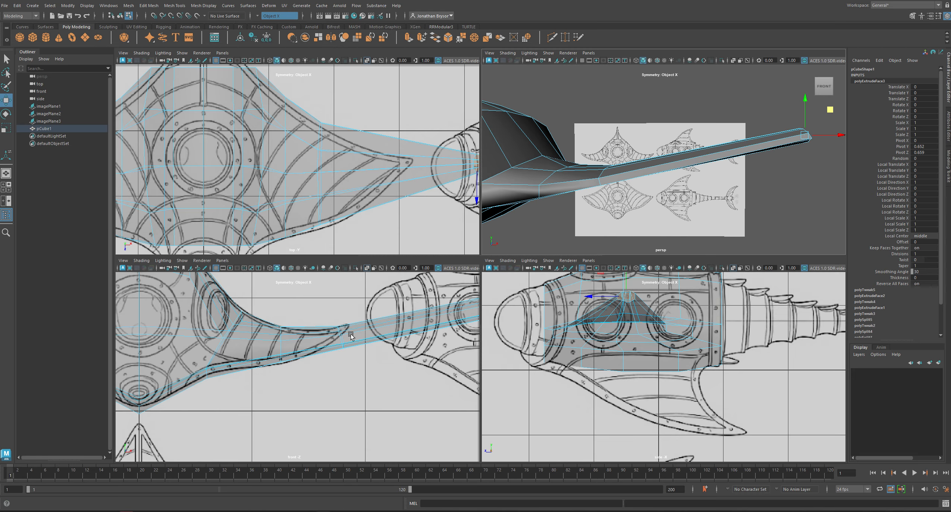
# - Use Multi-Cut to split the hull's front underside face along the centre line between its two middle vertices
pyautogui.keyDown('alt'); pyautogui.moveTo(388, 367); pyautogui.dragTo(208, 407, button='middle'); pyautogui.keyUp('alt')
pyautogui.keyDown('alt'); pyautogui.moveTo(337, 404); pyautogui.dragTo(386, 389, button='middle'); pyautogui.keyUp('alt')
pyautogui.keyDown('alt'); pyautogui.moveTo(385, 390); pyautogui.dragTo(328, 375, button='right'); pyautogui.keyUp('alt')
pyautogui.keyDown('alt'); pyautogui.moveTo(684, 204); pyautogui.dragTo(643, 173); pyautogui.keyUp('alt')
pyautogui.keyDown('alt'); pyautogui.moveTo(642, 172); pyautogui.dragTo(715, 198, button='right'); pyautogui.keyUp('alt')
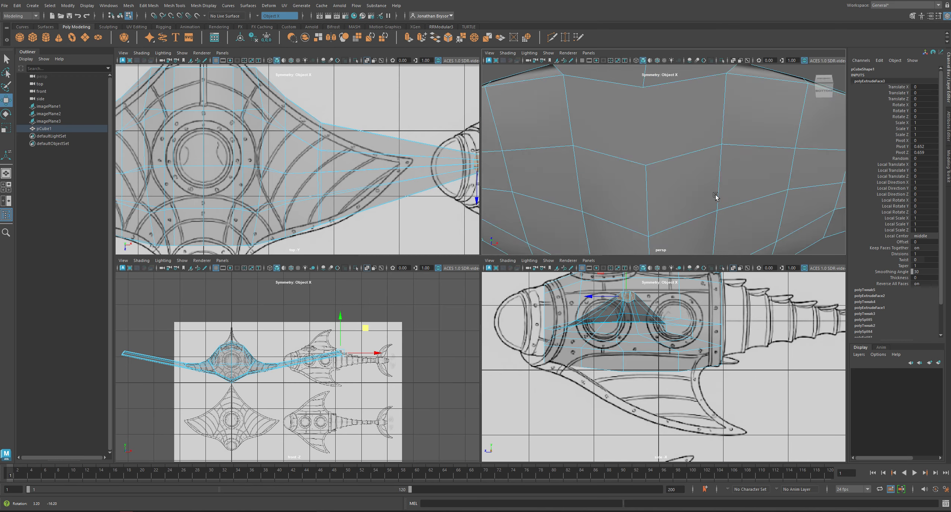
pyautogui.keyDown('alt'); pyautogui.moveTo(715, 198); pyautogui.dragTo(710, 199); pyautogui.keyUp('alt')
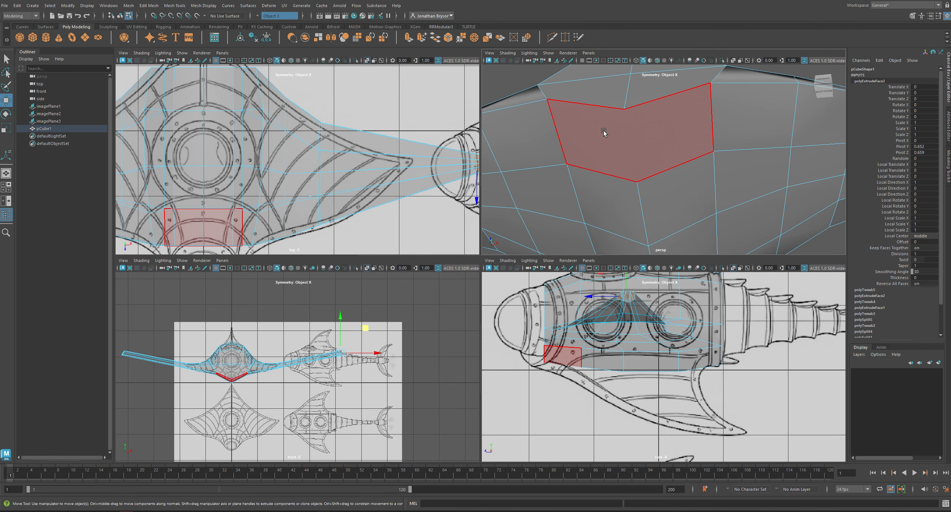
pyautogui.click(667, 160)
pyautogui.keyDown('shift'); pyautogui.rightClick(614, 133); pyautogui.keyUp('shift')
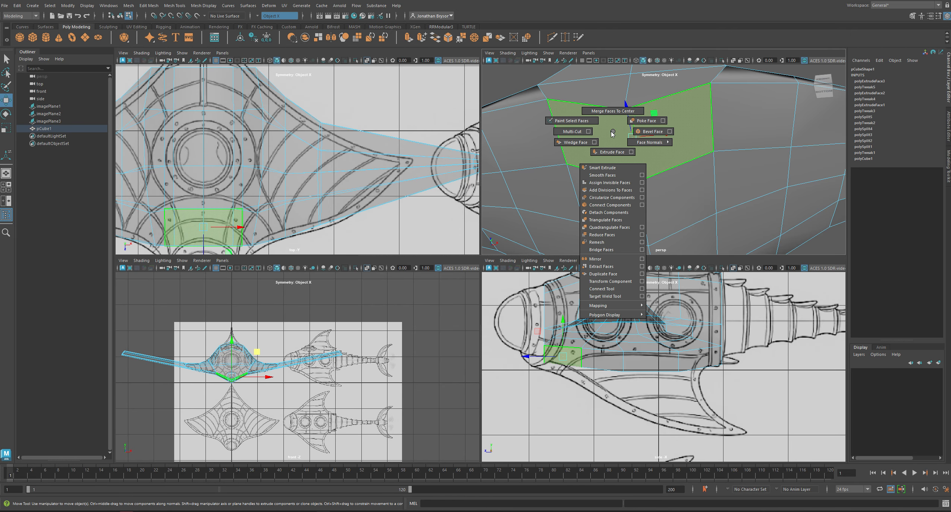
pyautogui.click(576, 131)
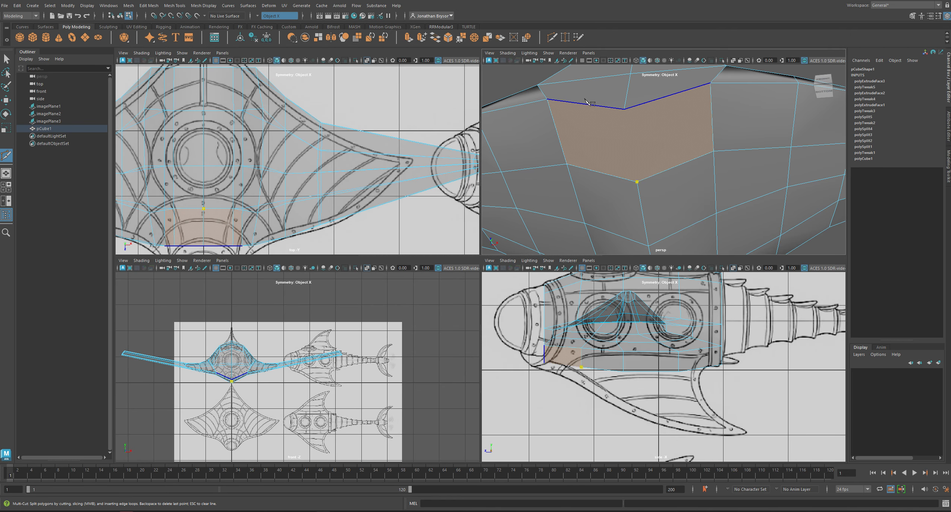
pyautogui.click(624, 109)
pyautogui.press('Return')
pyautogui.click(710, 83)
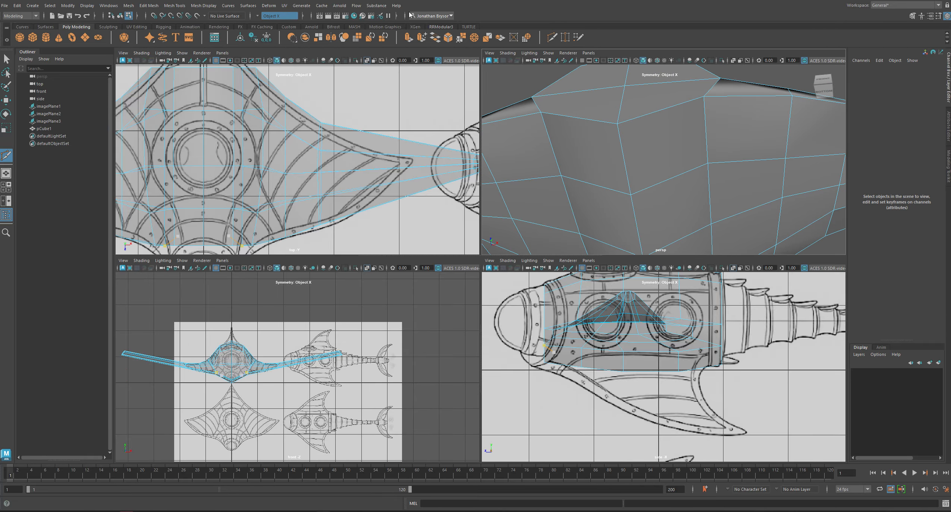
pyautogui.scroll(-4, 647, 205)
pyautogui.keyDown('alt'); pyautogui.moveTo(627, 178); pyautogui.dragTo(611, 216); pyautogui.keyUp('alt')
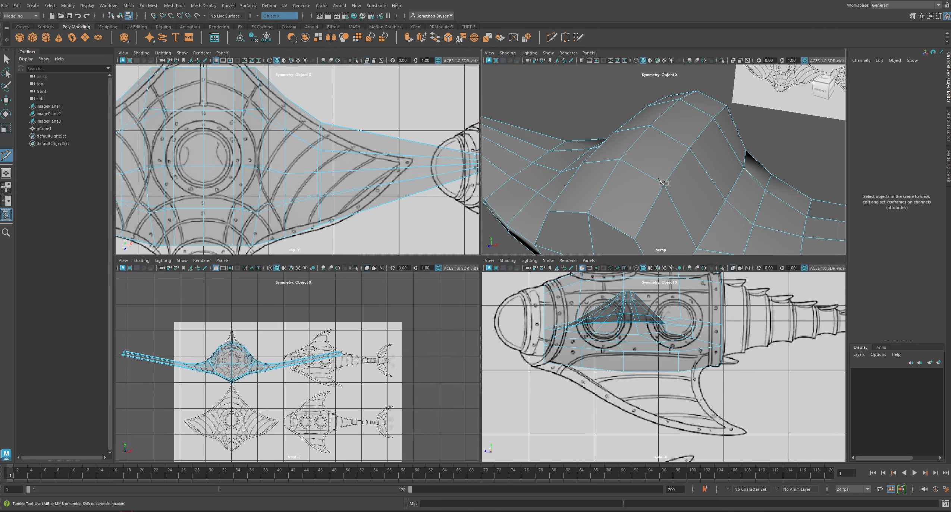
pyautogui.keyDown('alt'); pyautogui.moveTo(664, 168); pyautogui.dragTo(623, 142); pyautogui.keyUp('alt')
pyautogui.keyDown('alt'); pyautogui.moveTo(623, 142); pyautogui.dragTo(621, 108, button='middle'); pyautogui.keyUp('alt')
pyautogui.keyDown('alt'); pyautogui.moveTo(620, 108); pyautogui.dragTo(734, 149); pyautogui.keyUp('alt')
pyautogui.keyDown('alt'); pyautogui.moveTo(735, 149); pyautogui.dragTo(739, 189, button='right'); pyautogui.keyUp('alt')
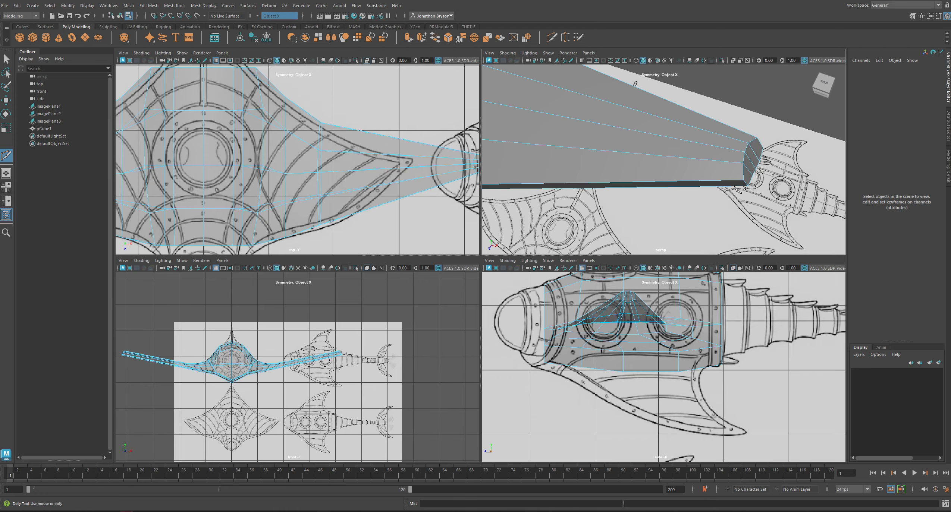
pyautogui.click(747, 169)
pyautogui.keyDown('alt'); pyautogui.moveTo(710, 166); pyautogui.dragTo(778, 178); pyautogui.keyUp('alt')
pyautogui.click(746, 177)
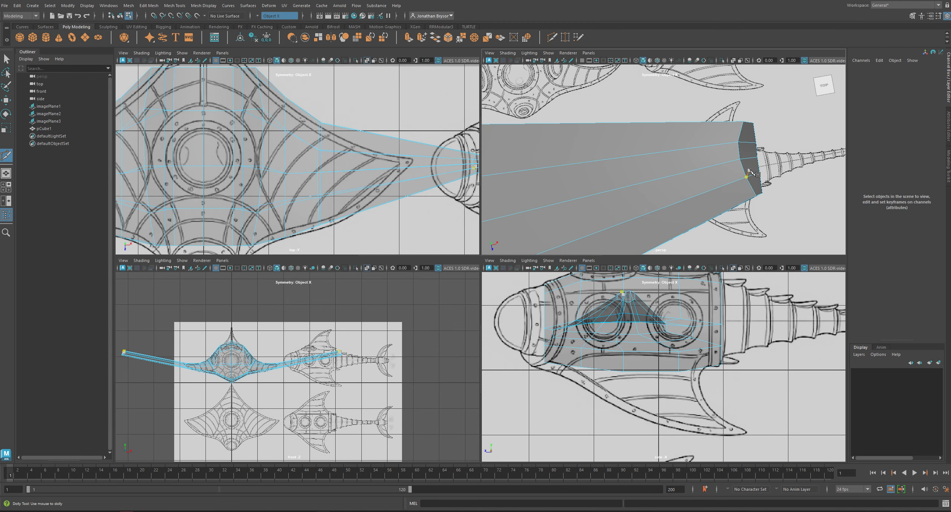
pyautogui.rightClick(749, 171)
pyautogui.moveTo(750, 171); pyautogui.dragTo(724, 170, button='right')
pyautogui.press('q')
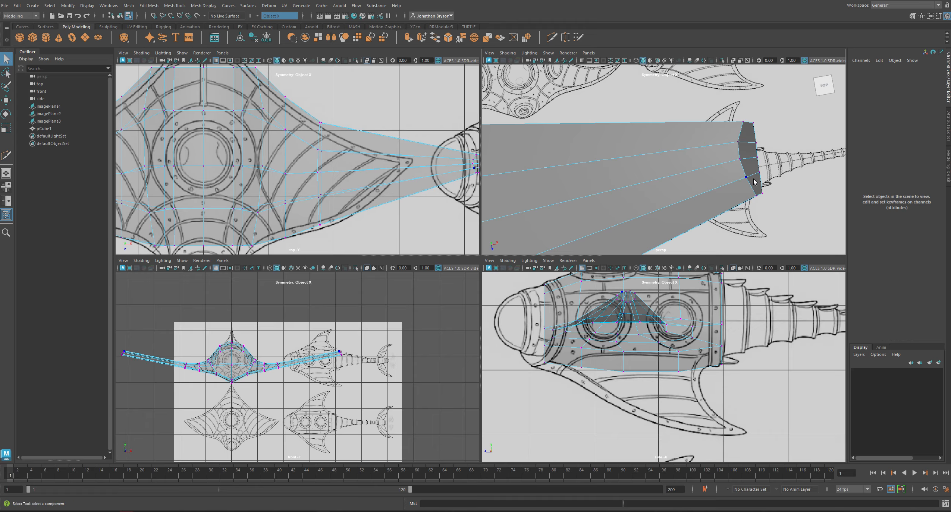
# - Move the wing tip's lower outer vertex up and inward to the neighbouring vertex on the tip's end
pyautogui.click(750, 176)
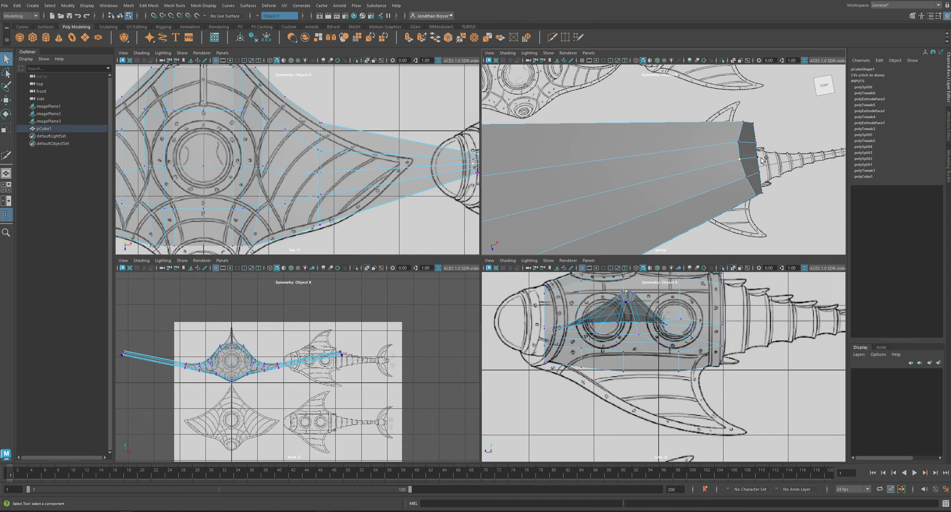
pyautogui.press('w')
pyautogui.moveTo(761, 160); pyautogui.dragTo(750, 141)
pyautogui.press('e')
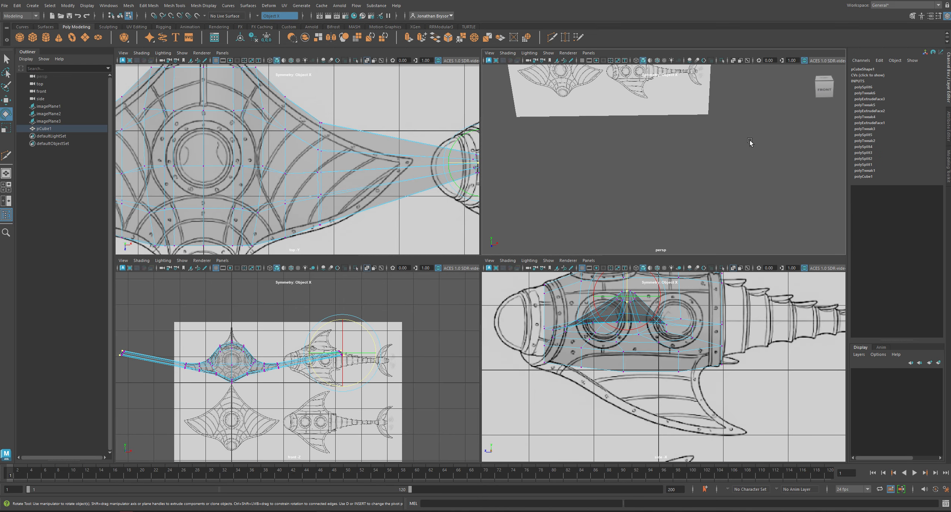
pyautogui.press('f')
pyautogui.keyDown('alt'); pyautogui.moveTo(690, 175); pyautogui.dragTo(677, 171); pyautogui.keyUp('alt')
pyautogui.keyDown('alt'); pyautogui.moveTo(677, 170); pyautogui.dragTo(660, 156, button='right'); pyautogui.keyUp('alt')
pyautogui.keyDown('alt'); pyautogui.moveTo(660, 156); pyautogui.dragTo(653, 148); pyautogui.keyUp('alt')
pyautogui.click(689, 198)
pyautogui.press('w')
pyautogui.moveTo(688, 198); pyautogui.dragTo(669, 158)
# - Raise the adjacent lower tip vertex and pull the tip's upper front vertex inward along the end face
pyautogui.click(645, 194)
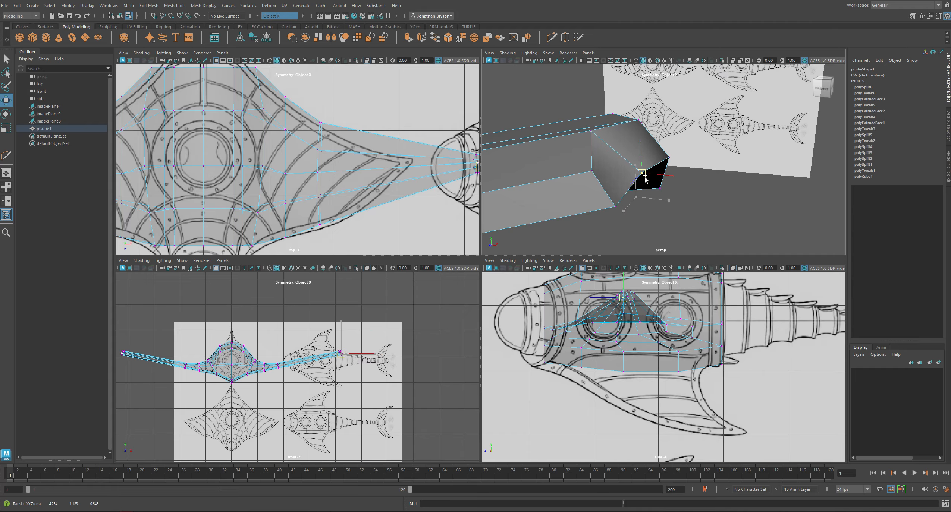
pyautogui.moveTo(644, 193); pyautogui.dragTo(641, 171)
pyautogui.click(591, 130)
pyautogui.moveTo(590, 131); pyautogui.dragTo(619, 140)
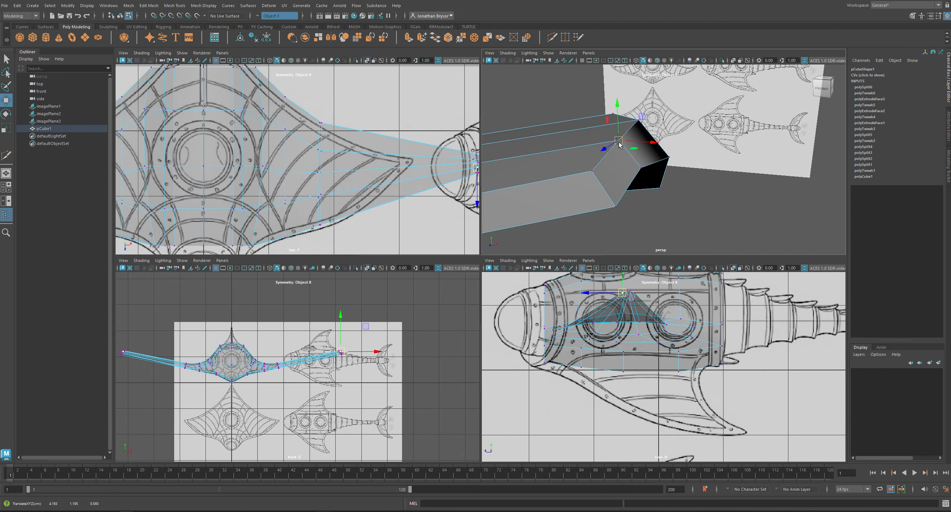
# - Reposition the remaining front vertices of the wing tip, raising the lowest corner vertex toward the others
pyautogui.click(592, 173)
pyautogui.keyDown('shift'); pyautogui.click(616, 206); pyautogui.keyUp('shift')
pyautogui.keyDown('alt'); pyautogui.moveTo(621, 212); pyautogui.dragTo(695, 119); pyautogui.keyUp('alt')
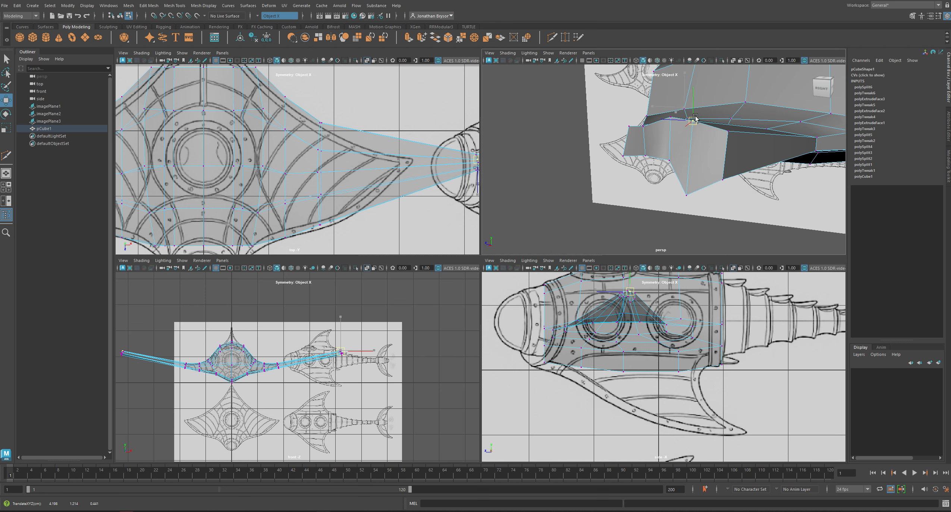
pyautogui.moveTo(686, 196); pyautogui.dragTo(689, 167)
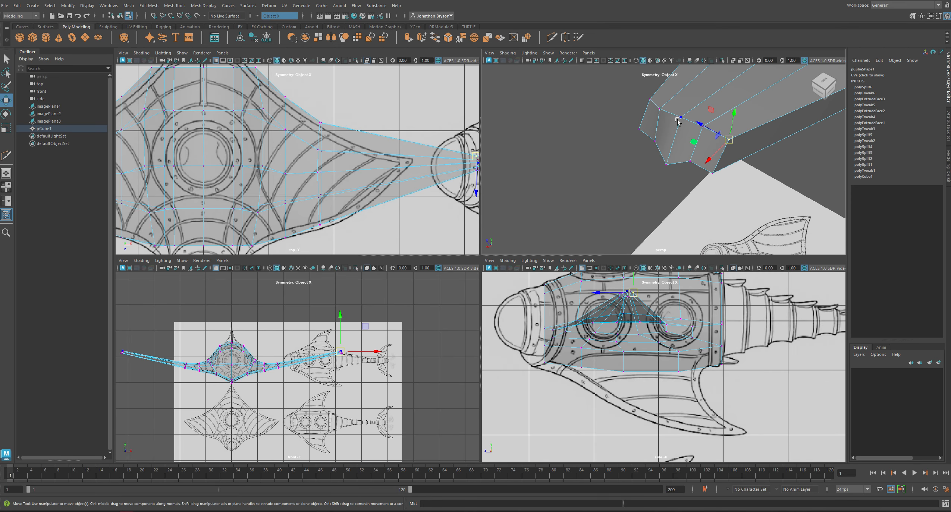
# - Move the vertices on the wing tip's end face closer together to narrow the tip's profile
pyautogui.moveTo(678, 121)
pyautogui.keyDown('alt'); pyautogui.mouseDown()
pyautogui.moveTo(631, 120)
pyautogui.moveTo(680, 118)
pyautogui.moveTo(708, 168)
pyautogui.moveTo(689, 136)
pyautogui.mouseUp(); pyautogui.keyUp('alt')
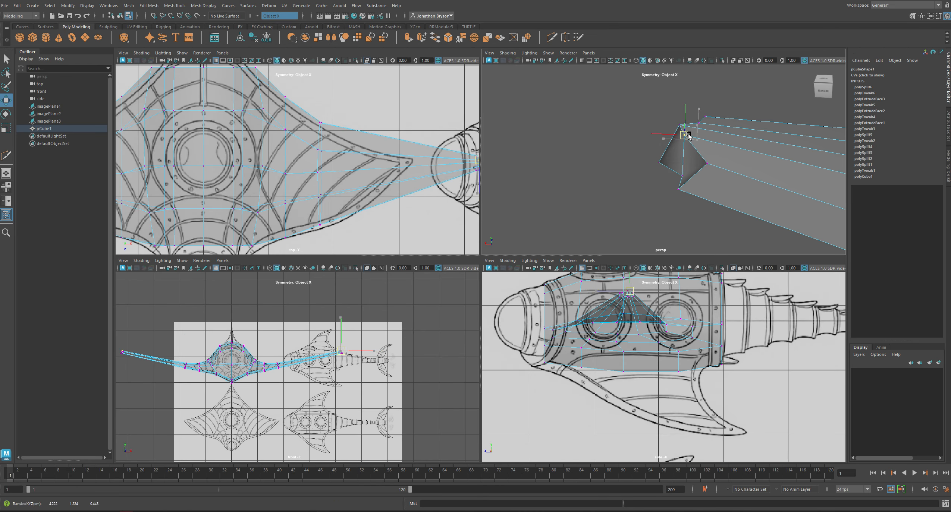
pyautogui.moveTo(680, 172); pyautogui.dragTo(634, 202)
pyautogui.moveTo(658, 157); pyautogui.dragTo(774, 169)
pyautogui.keyDown('alt'); pyautogui.moveTo(652, 148); pyautogui.dragTo(617, 138); pyautogui.keyUp('alt')
pyautogui.moveTo(630, 171); pyautogui.dragTo(629, 171)
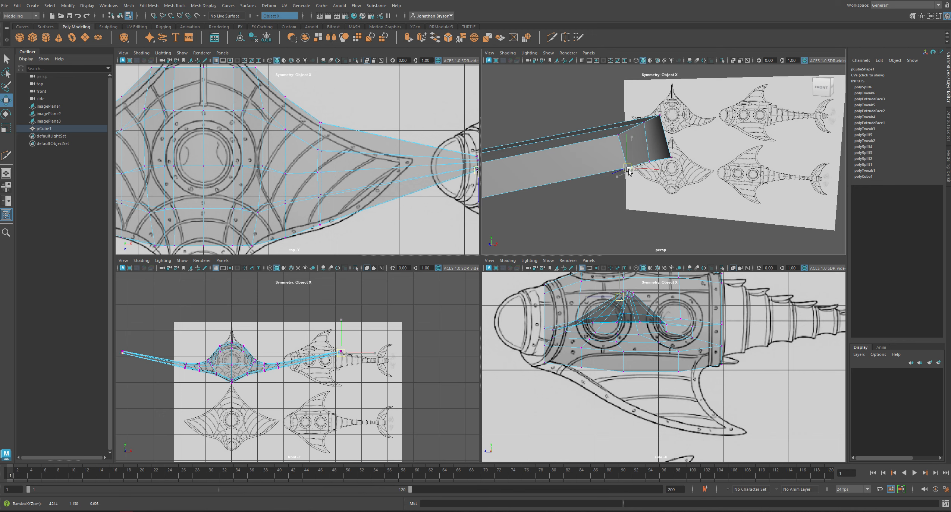
# - Reposition the tip's middle lower vertex and the neighbouring notch vertex to even out the end outline
pyautogui.keyDown('alt'); pyautogui.moveTo(692, 149); pyautogui.dragTo(640, 186); pyautogui.keyUp('alt')
pyautogui.doubleClick(672, 157)
pyautogui.click(674, 157)
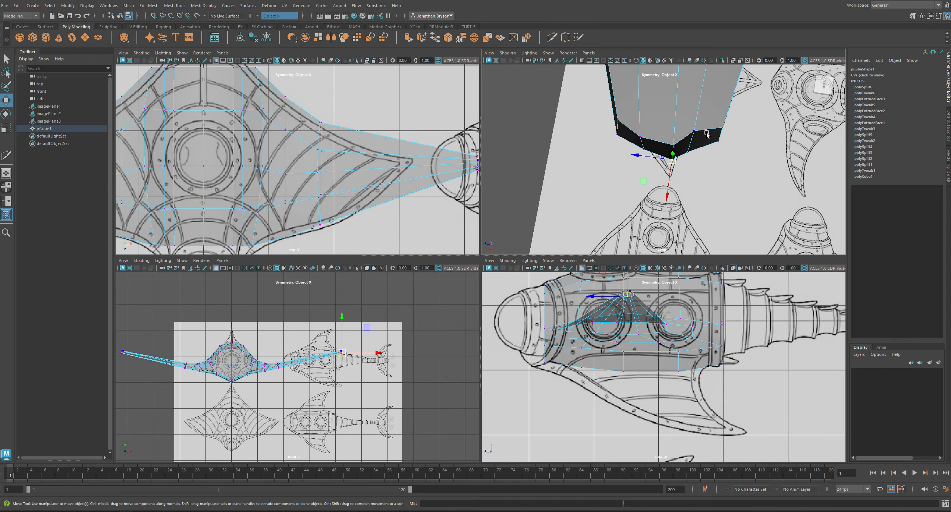
pyautogui.click(702, 130)
pyautogui.moveTo(692, 129); pyautogui.dragTo(812, 142)
pyautogui.scroll(3, 812, 142)
pyautogui.scroll(-5, 812, 142)
# - Use Multi-Cut to insert three edge loops across the wing between its outer section and the tip
pyautogui.keyDown('alt'); pyautogui.moveTo(714, 171); pyautogui.dragTo(680, 172); pyautogui.keyUp('alt')
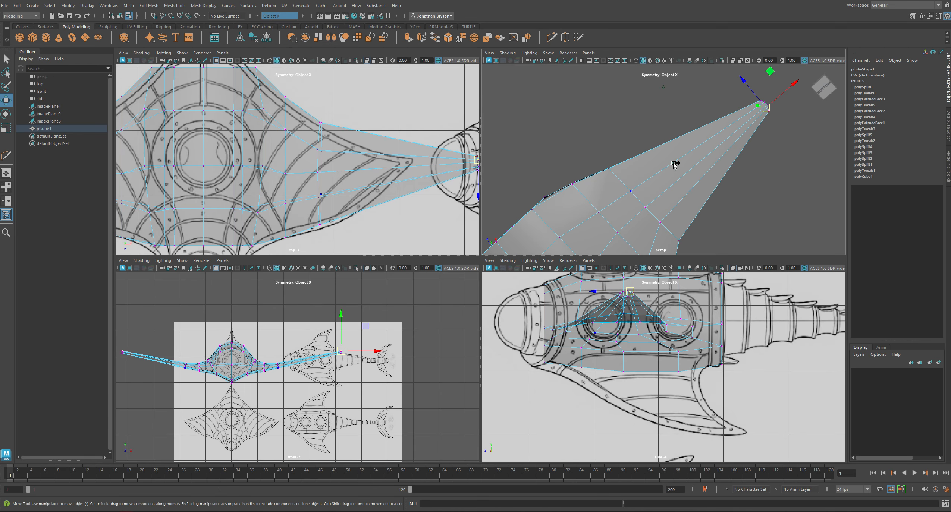
pyautogui.keyDown('shift'); pyautogui.moveTo(673, 163); pyautogui.dragTo(636, 161, button='right'); pyautogui.keyUp('shift')
pyautogui.keyDown('alt'); pyautogui.moveTo(685, 173); pyautogui.dragTo(645, 161, button='middle'); pyautogui.keyUp('alt')
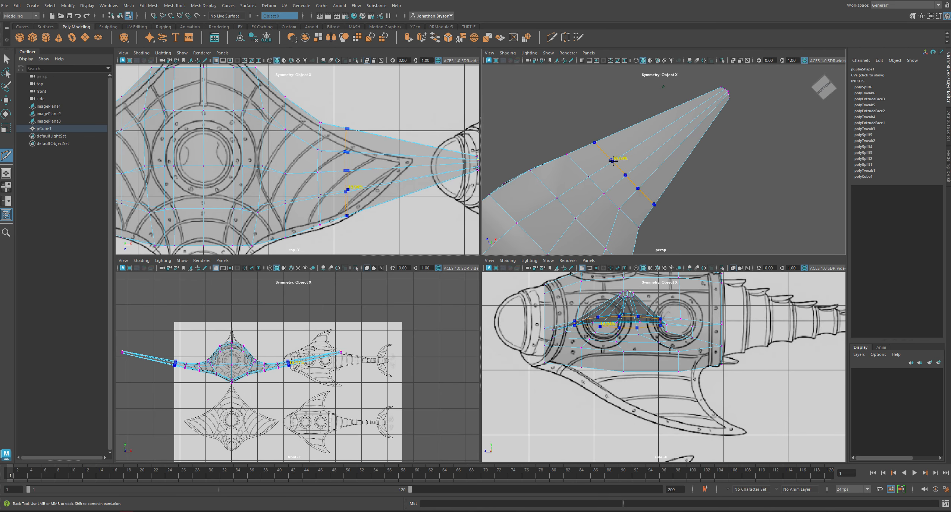
pyautogui.keyDown('ctrl'); pyautogui.click(620, 153); pyautogui.keyUp('ctrl')
pyautogui.keyDown('ctrl'); pyautogui.click(661, 131); pyautogui.keyUp('ctrl')
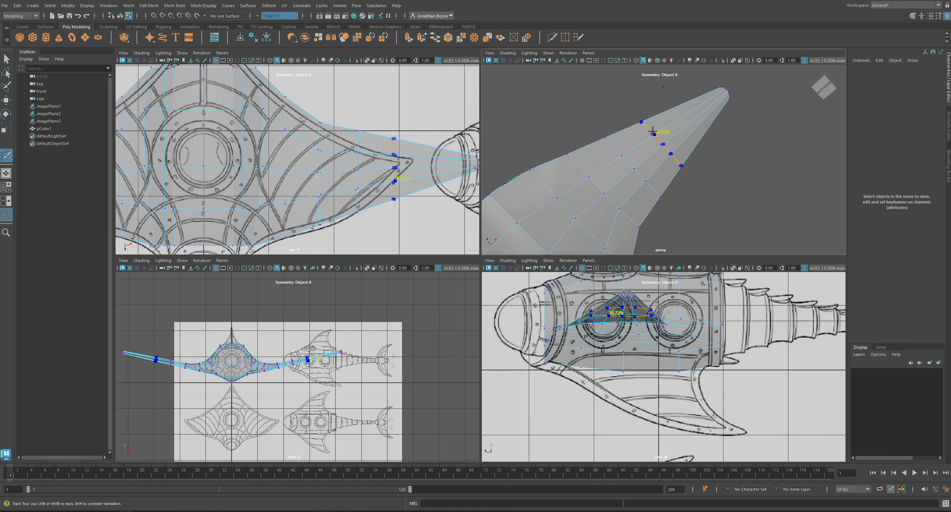
pyautogui.keyDown('alt'); pyautogui.moveTo(706, 158); pyautogui.dragTo(696, 199); pyautogui.keyUp('alt')
pyautogui.keyDown('alt'); pyautogui.moveTo(699, 204); pyautogui.dragTo(687, 177, button='middle'); pyautogui.keyUp('alt')
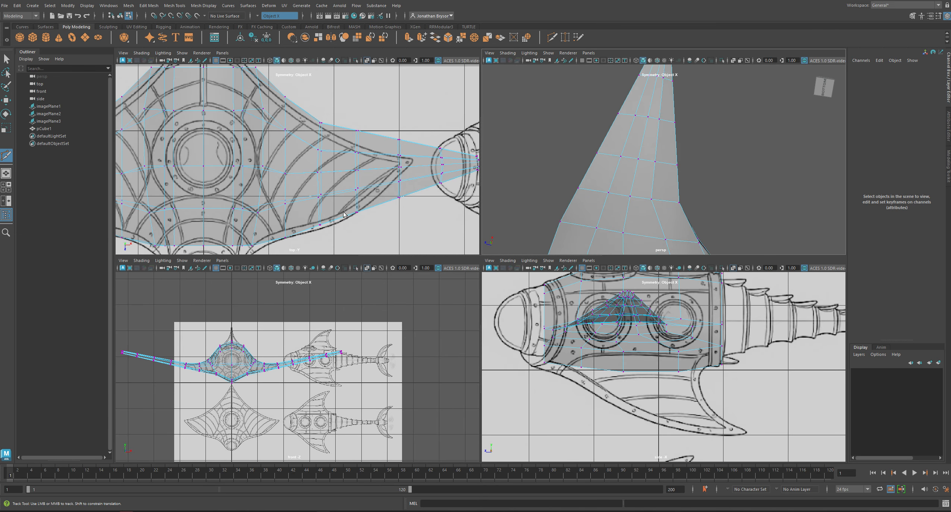
# - Select all the wing tip's end vertices and enable Soft Select, widening its falloff to cover the outer wing
pyautogui.keyDown('alt'); pyautogui.moveTo(329, 179); pyautogui.dragTo(302, 182, button='middle'); pyautogui.keyUp('alt')
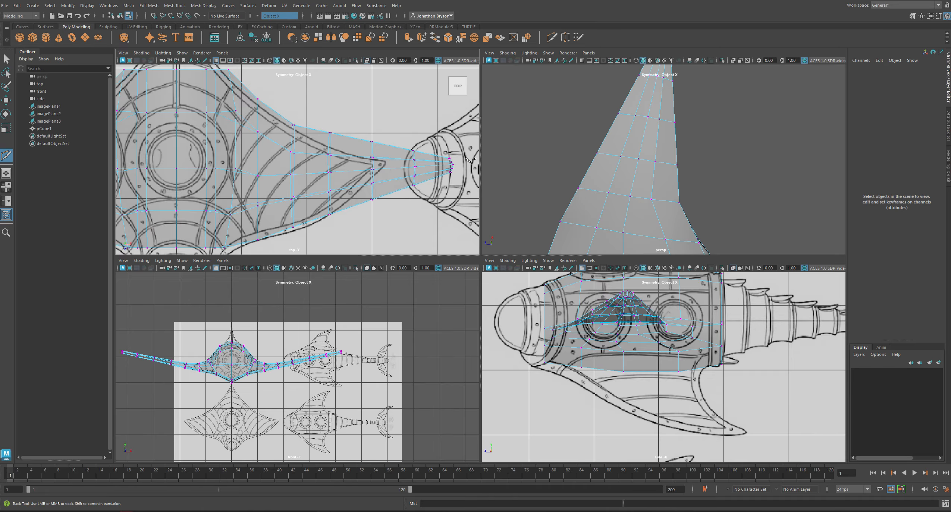
pyautogui.moveTo(435, 140); pyautogui.dragTo(465, 196)
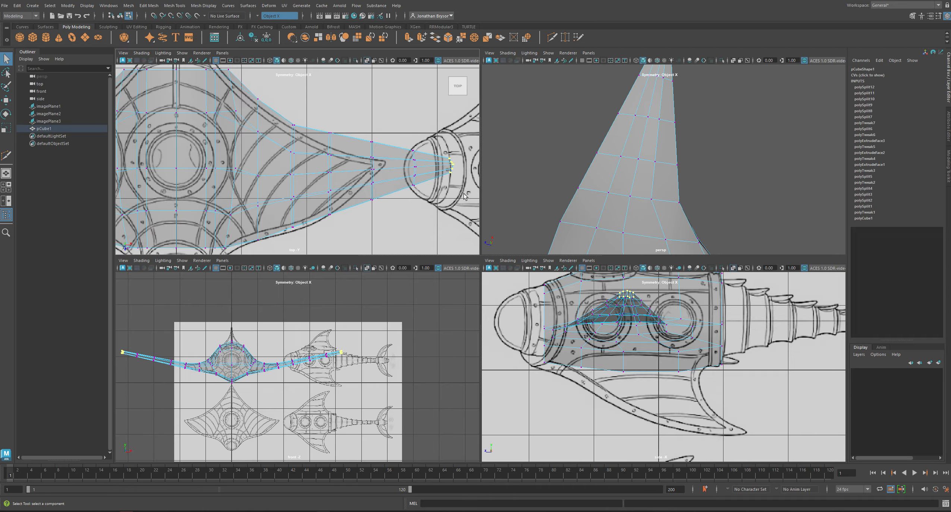
pyautogui.keyDown('alt'); pyautogui.moveTo(464, 196); pyautogui.dragTo(419, 184, button='middle'); pyautogui.keyUp('alt')
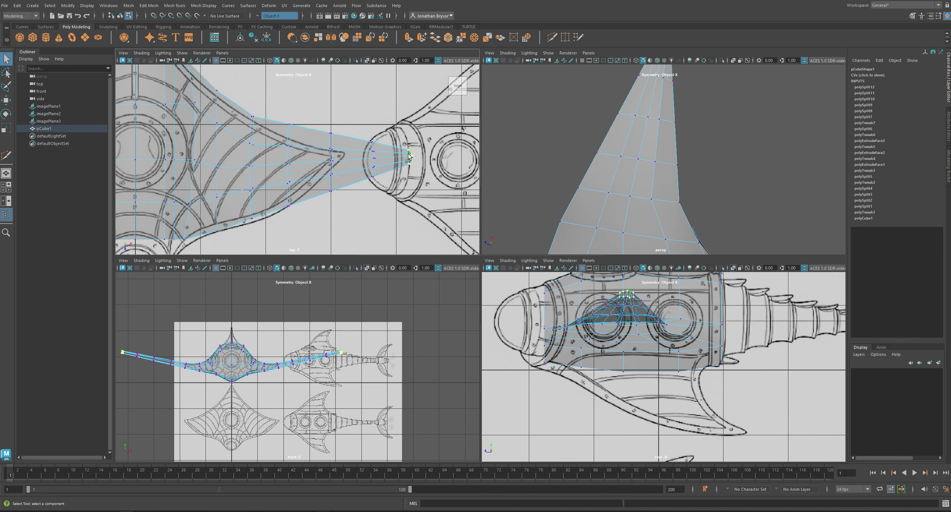
pyautogui.press('b')
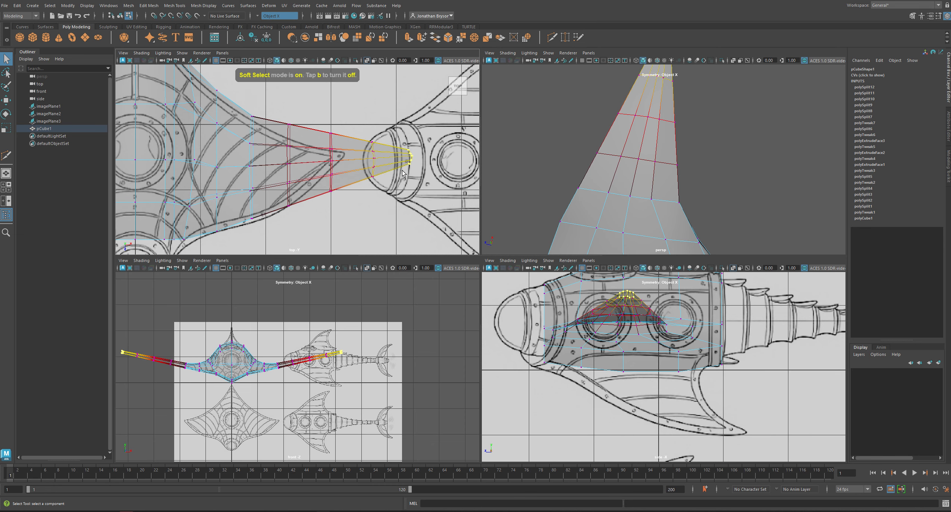
pyautogui.moveTo(396, 172); pyautogui.dragTo(594, 188, button='middle')
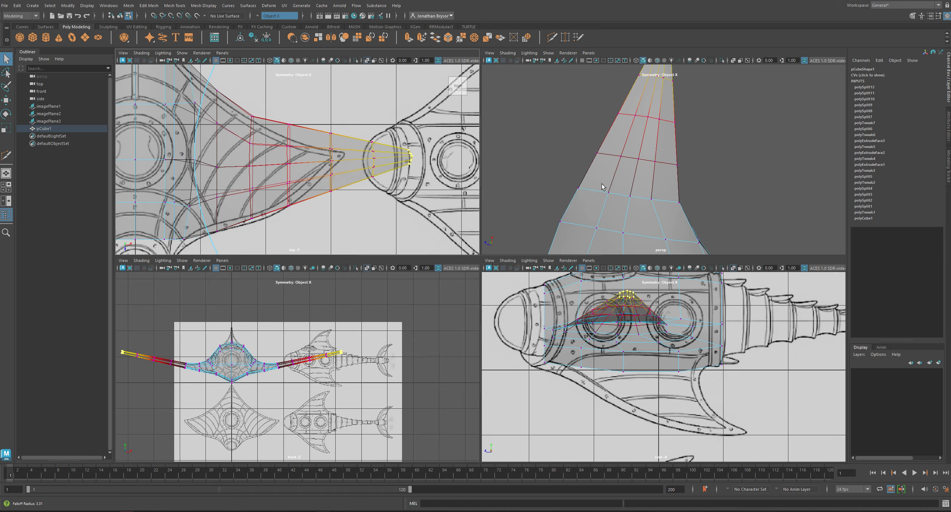
pyautogui.moveTo(588, 185); pyautogui.dragTo(588, 185, button='middle')
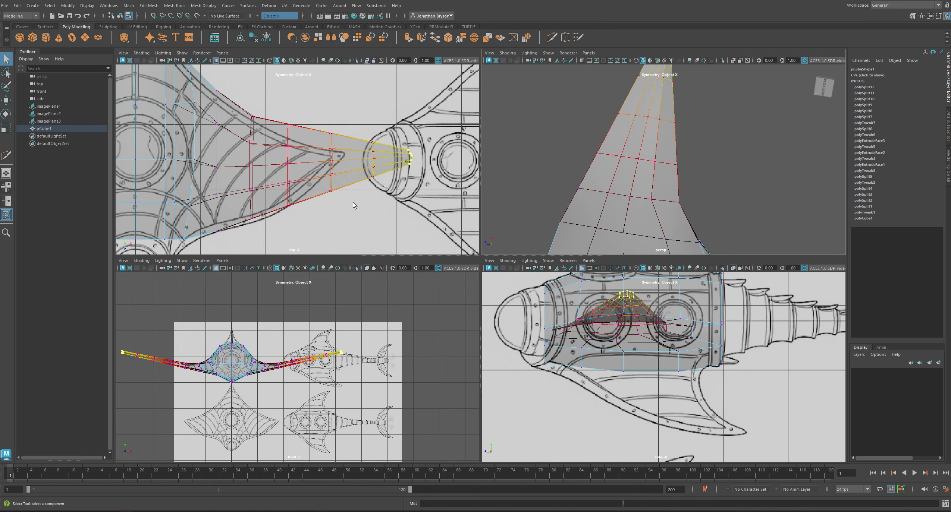
# - Rotate the soft-selected wing tip to sweep it backward in the top view, and shift it slightly inward and rearward
pyautogui.press('e')
pyautogui.keyDown('alt'); pyautogui.moveTo(343, 205); pyautogui.dragTo(369, 206, button='middle'); pyautogui.keyUp('alt')
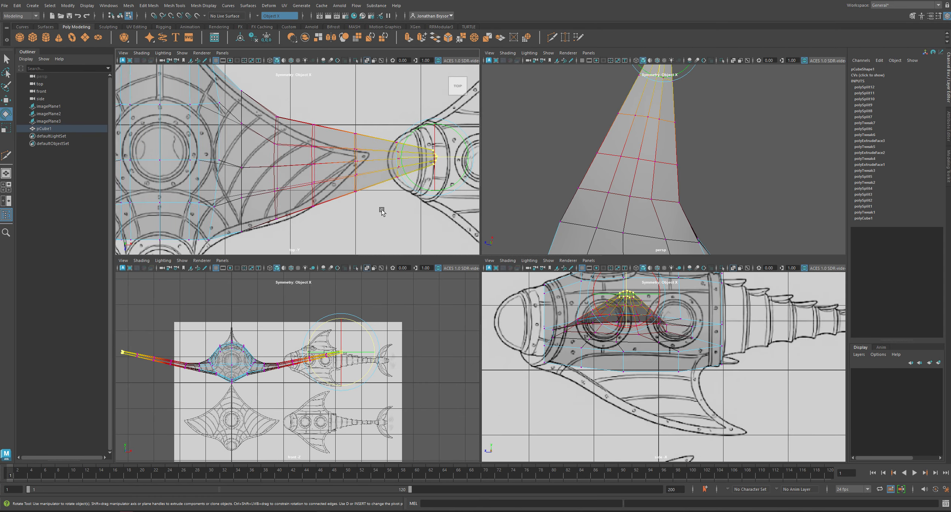
pyautogui.scroll(-2, 374, 205)
pyautogui.moveTo(393, 186); pyautogui.dragTo(458, 133)
pyautogui.press('w')
pyautogui.scroll(-2, 362, 178)
pyautogui.scroll(-2, 392, 198)
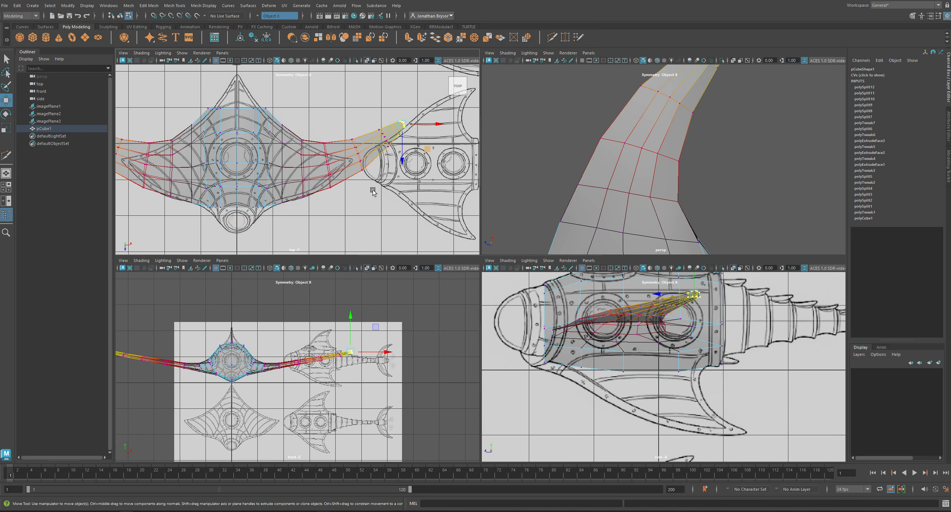
pyautogui.scroll(-2, 354, 209)
pyautogui.scroll(-2, 362, 205)
pyautogui.keyDown('alt'); pyautogui.moveTo(363, 205); pyautogui.dragTo(336, 175); pyautogui.keyUp('alt')
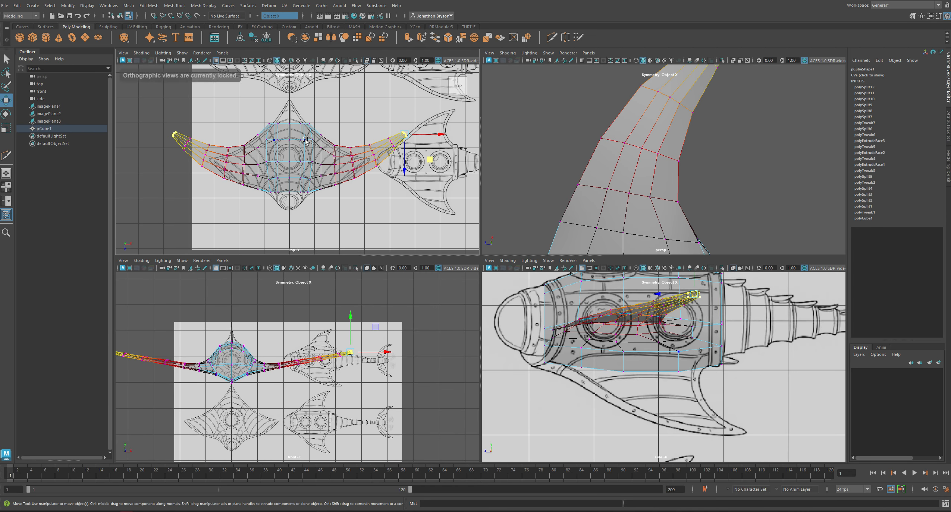
pyautogui.moveTo(407, 136)
pyautogui.mouseDown()
pyautogui.moveTo(371, 154)
pyautogui.moveTo(400, 131)
pyautogui.mouseUp()
pyautogui.hotkey('ctrl', 'z')
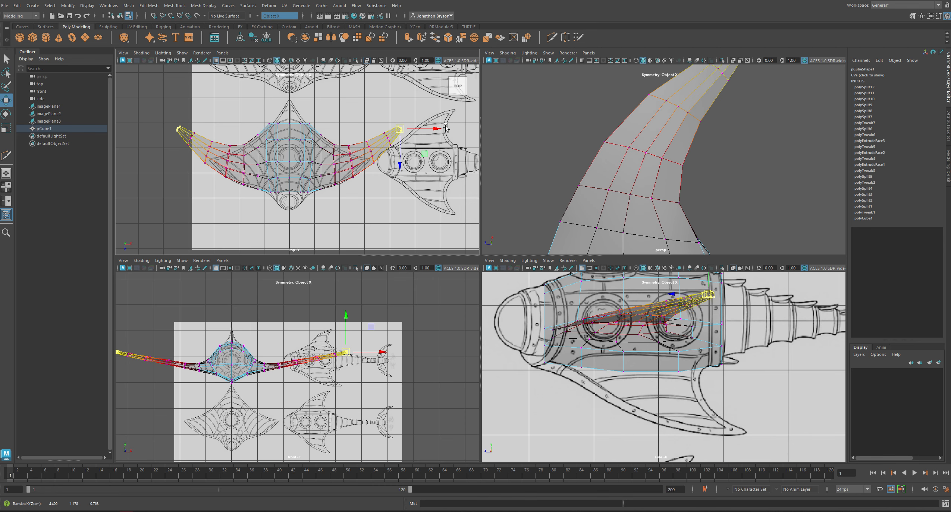
# - Reduce the soft-selection falloff and move the wing's concave-edge vertices rearward into a smoother curve
pyautogui.scroll(5, 350, 186)
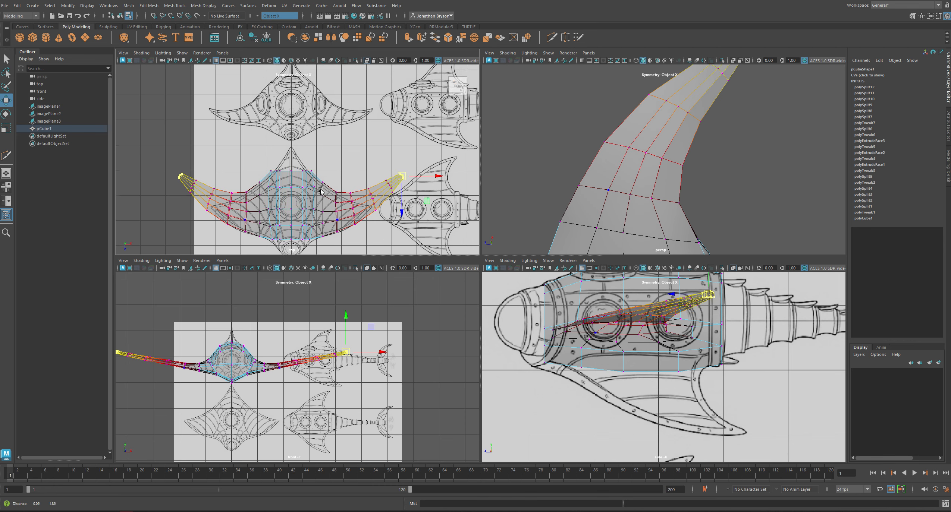
pyautogui.click(321, 121)
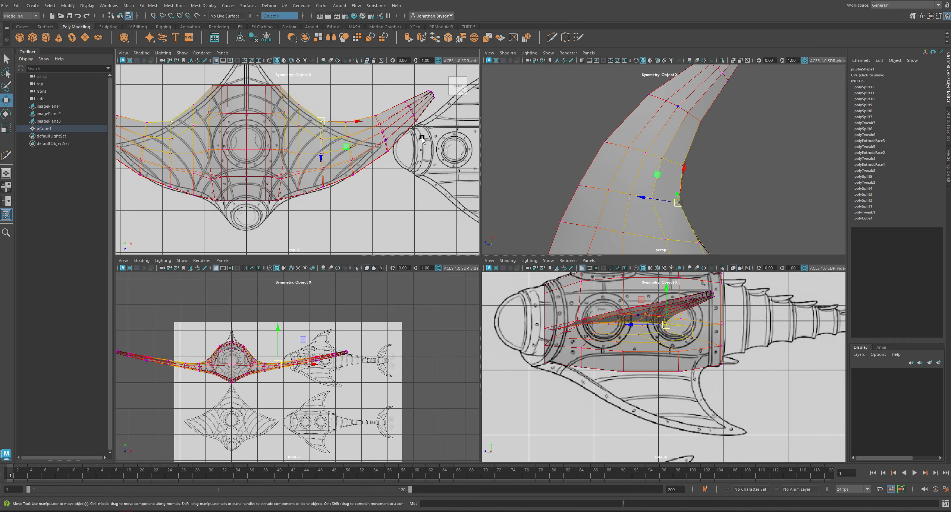
pyautogui.moveTo(662, 179)
pyautogui.keyDown('alt'); pyautogui.mouseDown()
pyautogui.moveTo(613, 178)
pyautogui.moveTo(653, 167)
pyautogui.mouseUp(); pyautogui.keyUp('alt')
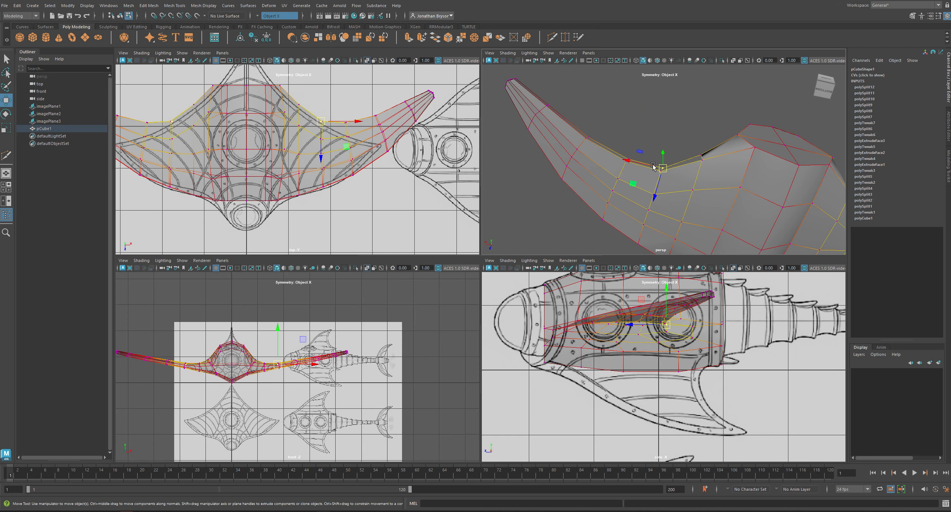
pyautogui.keyDown('alt'); pyautogui.moveTo(631, 210); pyautogui.dragTo(586, 151); pyautogui.keyUp('alt')
pyautogui.hotkey('ctrl', 'z')
pyautogui.press('b')
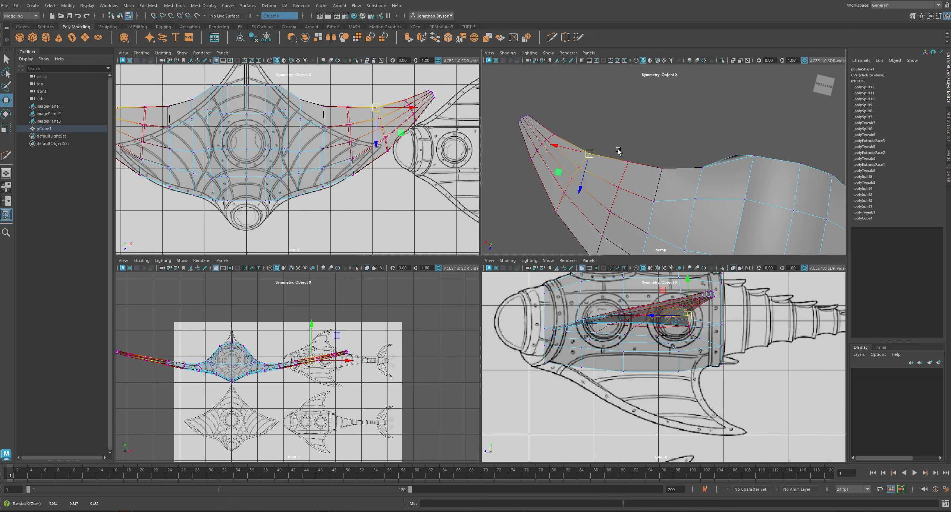
# - Fine-tune the position of the soft-selected vertex on the wing's concave edge near the tip
pyautogui.click(652, 112)
pyautogui.keyDown('alt'); pyautogui.moveTo(639, 116); pyautogui.dragTo(656, 217); pyautogui.keyUp('alt')
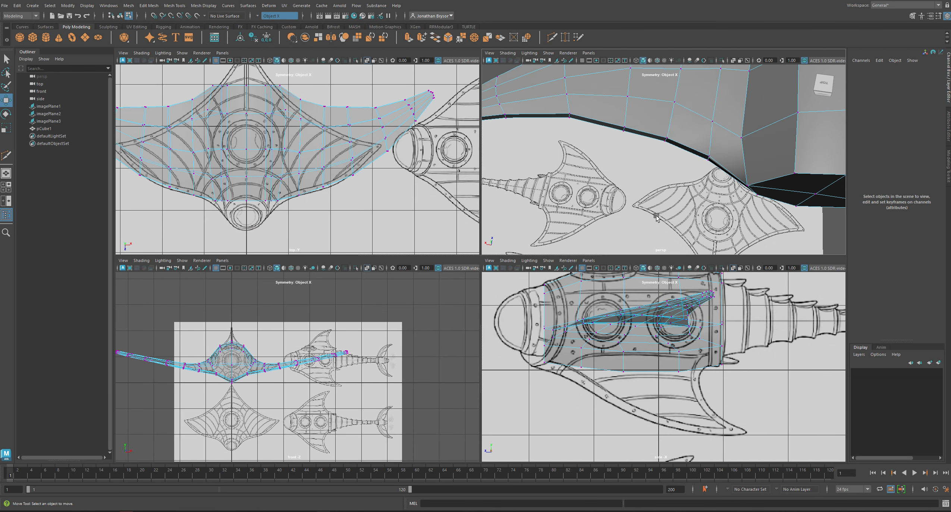
pyautogui.click(570, 117)
pyautogui.moveTo(569, 116); pyautogui.dragTo(574, 119)
pyautogui.keyDown('alt'); pyautogui.moveTo(626, 161); pyautogui.dragTo(632, 125); pyautogui.keyUp('alt')
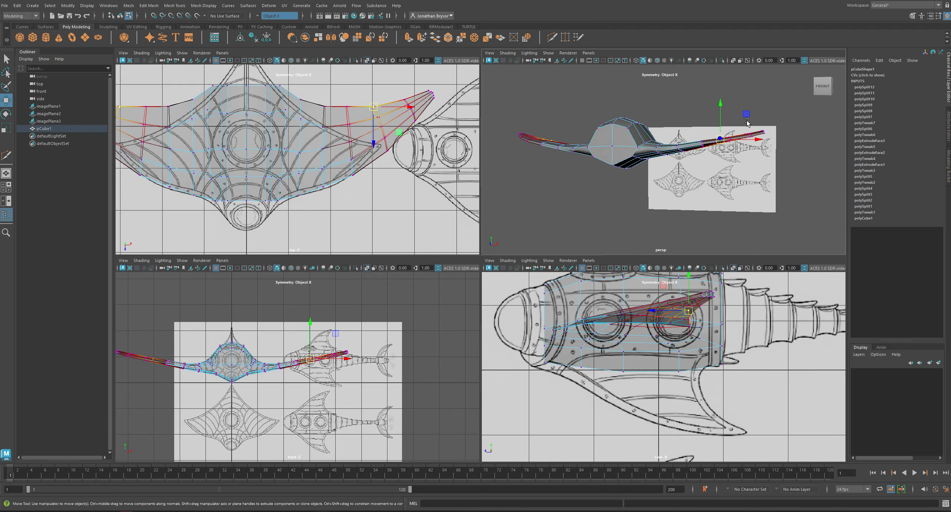
pyautogui.keyDown('alt'); pyautogui.moveTo(752, 135); pyautogui.dragTo(622, 131); pyautogui.keyUp('alt')
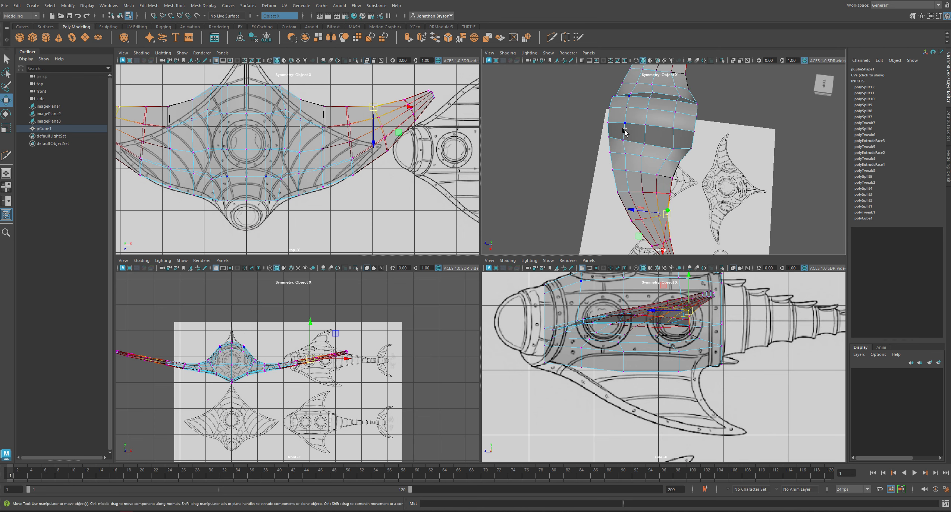
# - Turn off Soft Select and bevel the edge loop along the hull's centre line with 2 segments
pyautogui.keyDown('alt'); pyautogui.moveTo(625, 131); pyautogui.dragTo(652, 139); pyautogui.keyUp('alt')
pyautogui.moveTo(631, 108); pyautogui.dragTo(633, 89, button='right')
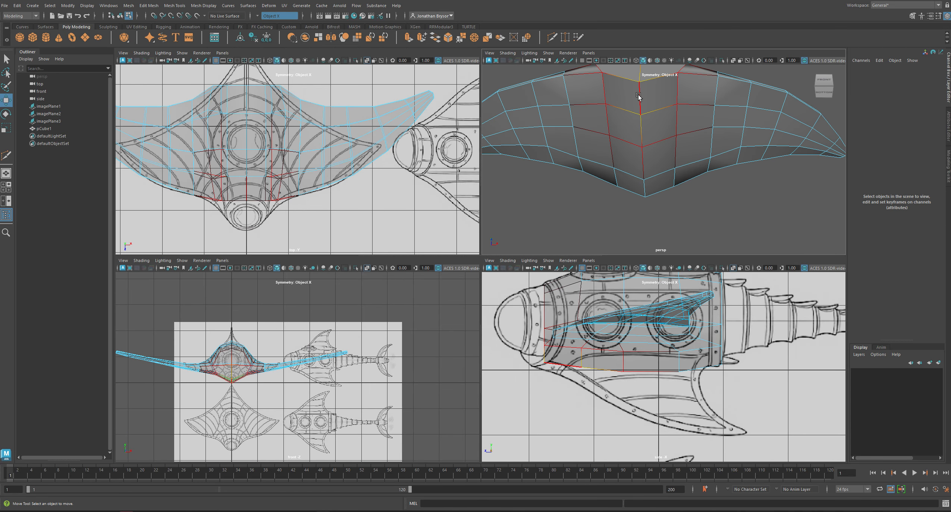
pyautogui.click(639, 107)
pyautogui.press('b')
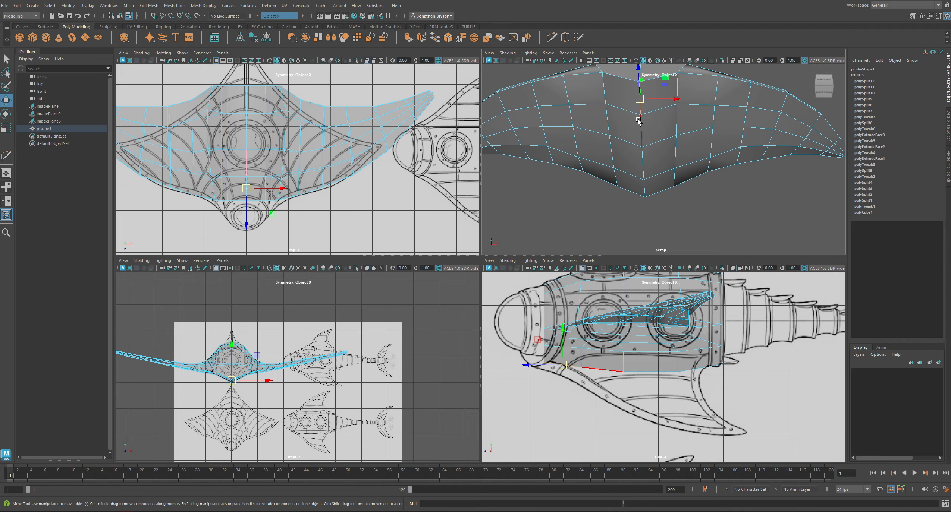
pyautogui.click(640, 121)
pyautogui.keyDown('alt'); pyautogui.moveTo(641, 122); pyautogui.dragTo(661, 132); pyautogui.keyUp('alt')
pyautogui.click(659, 130)
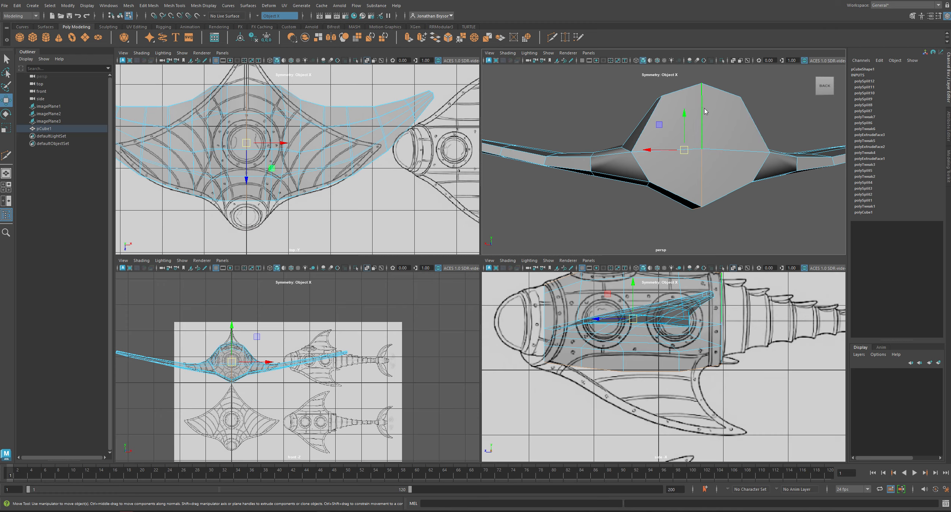
pyautogui.keyDown('shift'); pyautogui.moveTo(704, 109); pyautogui.dragTo(735, 106, button='right'); pyautogui.keyUp('shift')
pyautogui.keyDown('alt'); pyautogui.moveTo(670, 99); pyautogui.dragTo(633, 165); pyautogui.keyUp('alt')
pyautogui.moveTo(765, 166); pyautogui.dragTo(762, 174)
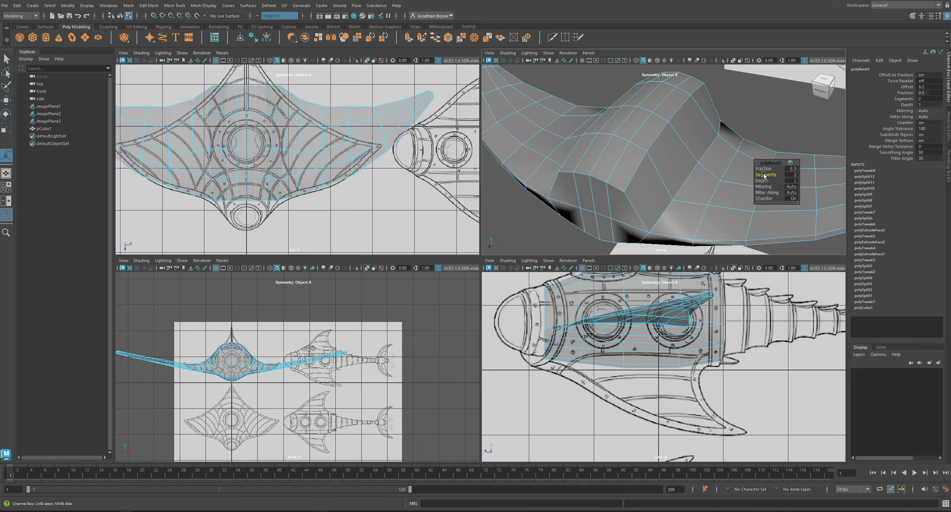
# - Select the edge loop along the hull's upper shoulders and move it outward to round the cross-section
pyautogui.keyDown('alt'); pyautogui.moveTo(679, 164); pyautogui.dragTo(634, 159); pyautogui.keyUp('alt')
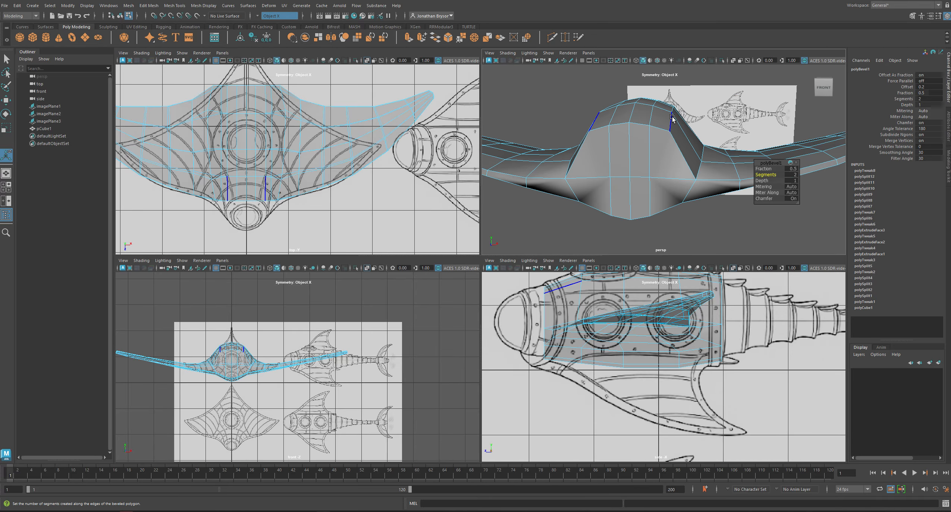
pyautogui.click(673, 119)
pyautogui.keyDown('alt'); pyautogui.moveTo(675, 125); pyautogui.dragTo(648, 142); pyautogui.keyUp('alt')
pyautogui.keyDown('shift'); pyautogui.doubleClick(738, 144); pyautogui.keyUp('shift')
pyautogui.press('w')
pyautogui.click(675, 126)
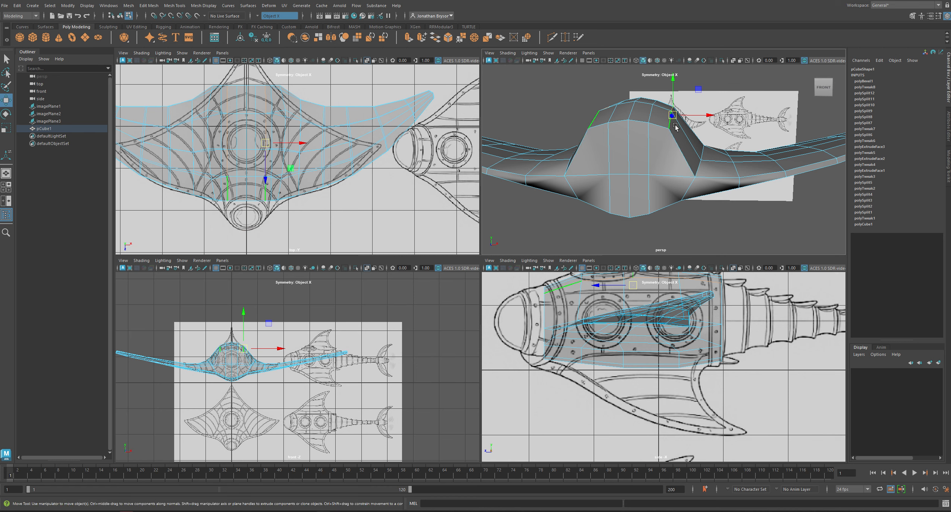
pyautogui.moveTo(686, 115); pyautogui.dragTo(709, 96)
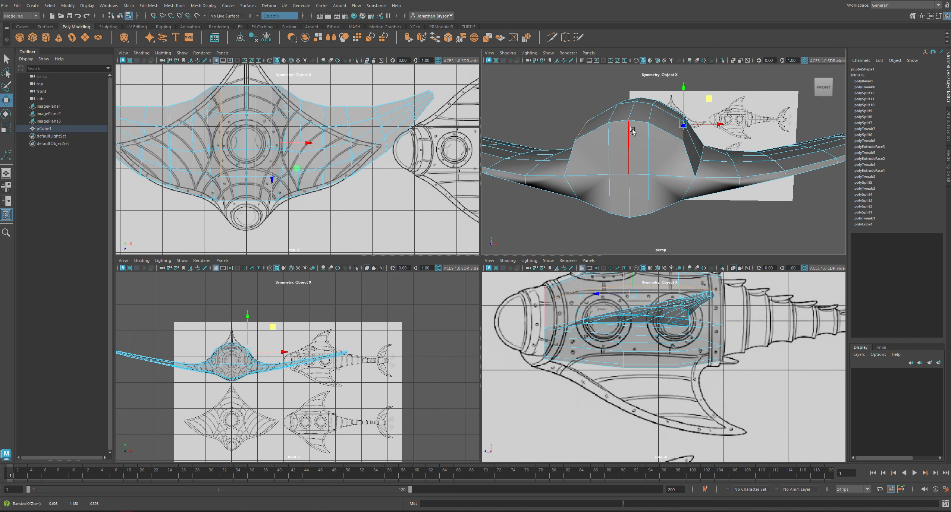
# - Move the upper hull edges between the shoulder and the centre line outward to round the top
pyautogui.click(650, 114)
pyautogui.keyDown('alt'); pyautogui.moveTo(650, 114); pyautogui.dragTo(693, 86); pyautogui.keyUp('alt')
pyautogui.keyDown('shift'); pyautogui.doubleClick(716, 94); pyautogui.keyUp('shift')
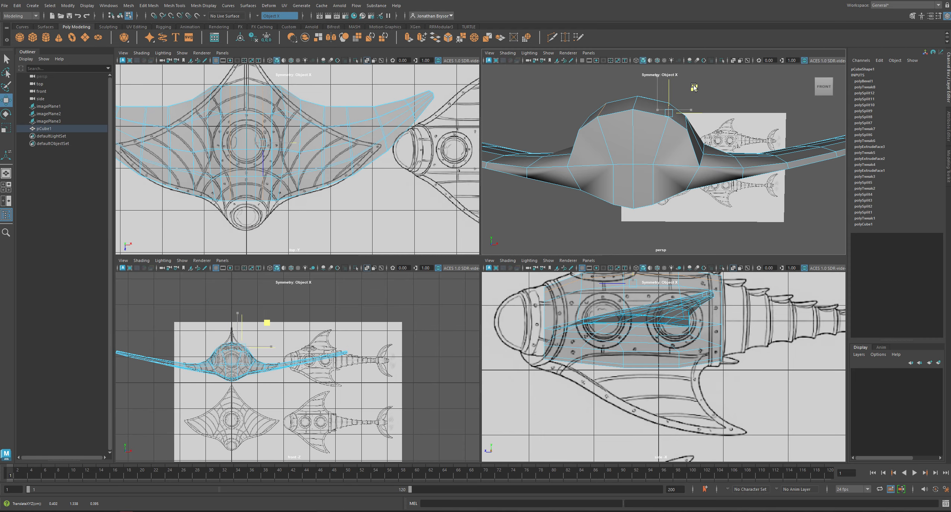
# - Select the lengthwise edges beside the hull's underside centre line and move them slightly outward and up
pyautogui.keyDown('alt'); pyautogui.moveTo(682, 209); pyautogui.dragTo(667, 159); pyautogui.keyUp('alt')
pyautogui.click(647, 125)
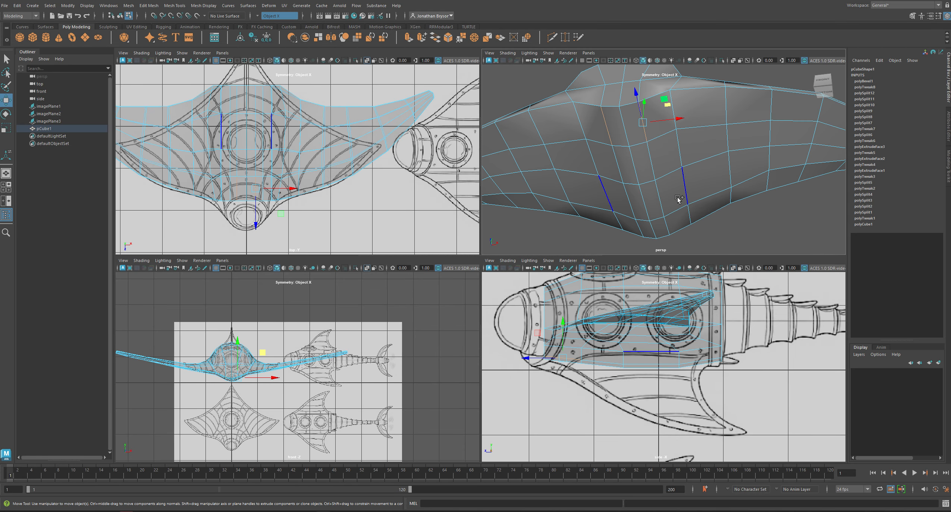
pyautogui.keyDown('shift'); pyautogui.doubleClick(666, 229); pyautogui.keyUp('shift')
pyautogui.keyDown('alt'); pyautogui.moveTo(657, 190); pyautogui.dragTo(669, 229); pyautogui.keyUp('alt')
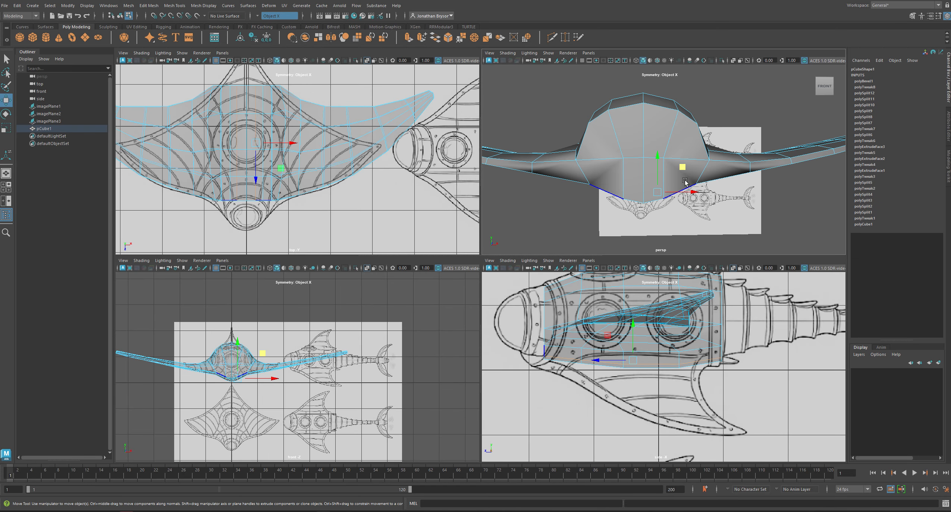
pyautogui.moveTo(683, 166)
pyautogui.mouseDown()
pyautogui.moveTo(690, 162)
pyautogui.moveTo(667, 158)
pyautogui.mouseUp()
pyautogui.moveTo(687, 172); pyautogui.dragTo(491, 156)
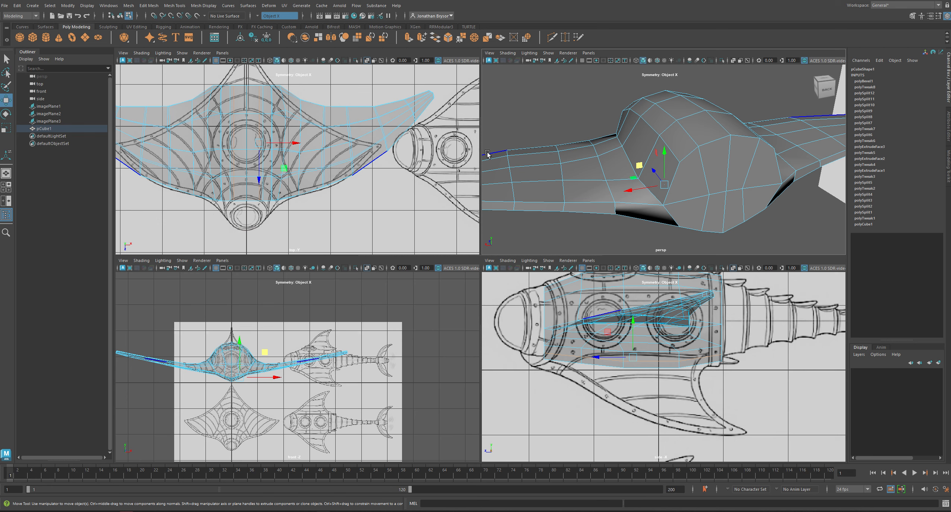
# - Select all the faces capping the hull's rear end and delete them to open the back
pyautogui.click(728, 163)
pyautogui.keyDown('alt'); pyautogui.moveTo(728, 163); pyautogui.dragTo(680, 149); pyautogui.keyUp('alt')
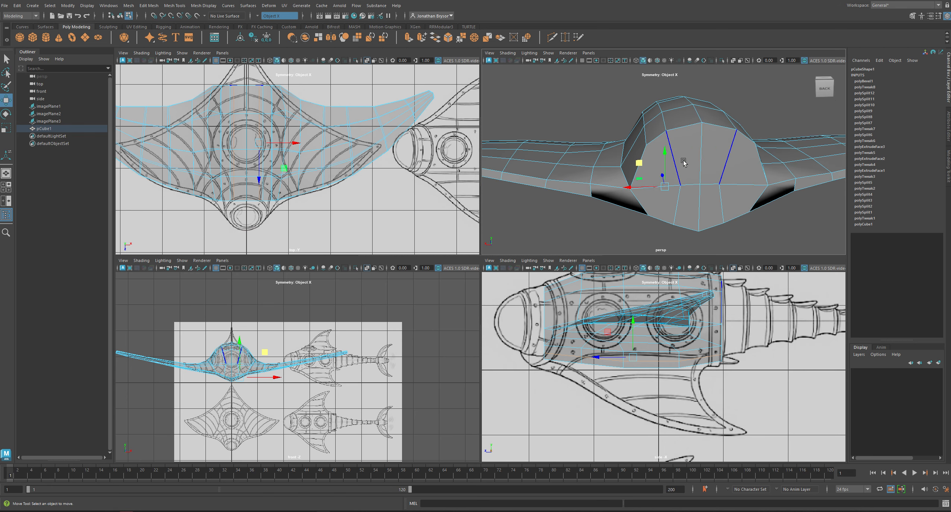
pyautogui.hotkey('ctrl', 'F11')
pyautogui.keyDown('shift'); pyautogui.click(733, 197); pyautogui.keyUp('shift')
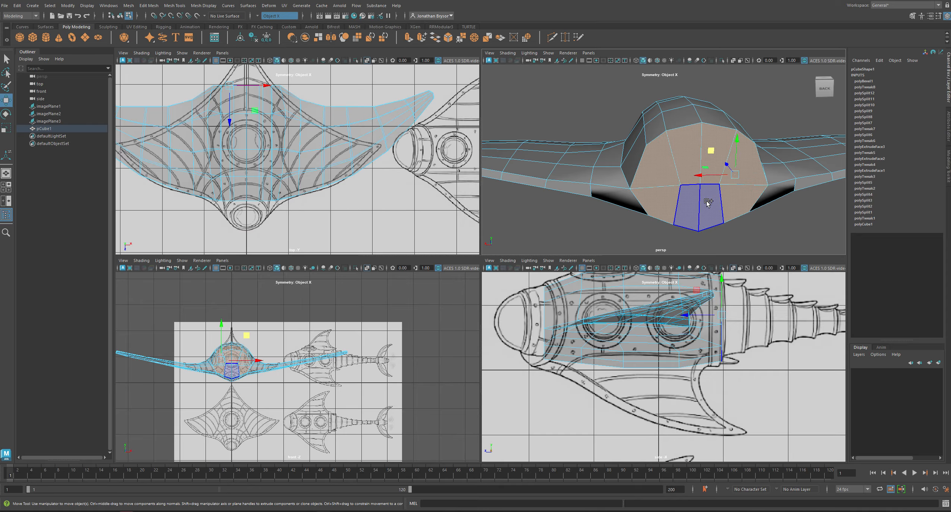
pyautogui.keyDown('shift'); pyautogui.click(709, 203); pyautogui.keyUp('shift')
pyautogui.moveTo(673, 204)
pyautogui.keyDown('alt'); pyautogui.mouseDown()
pyautogui.moveTo(686, 197)
pyautogui.moveTo(675, 208)
pyautogui.mouseUp(); pyautogui.keyUp('alt')
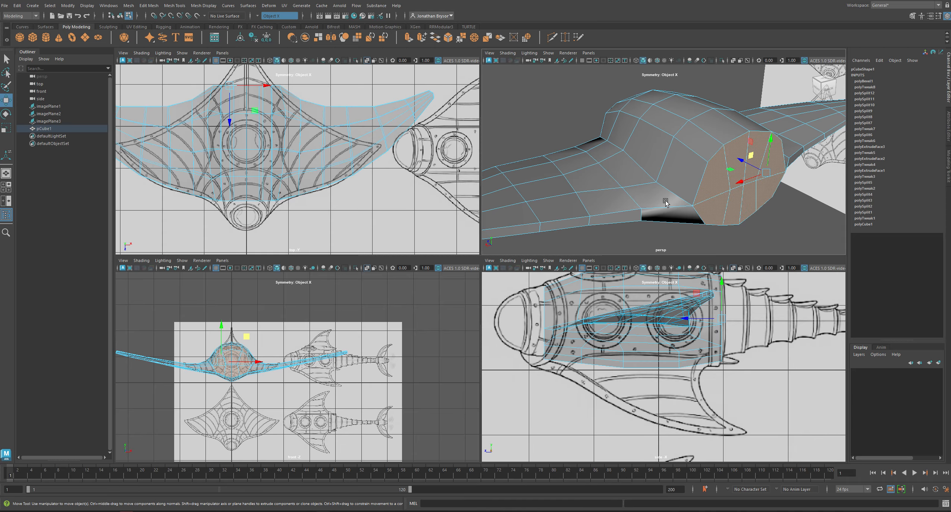
pyautogui.press('f')
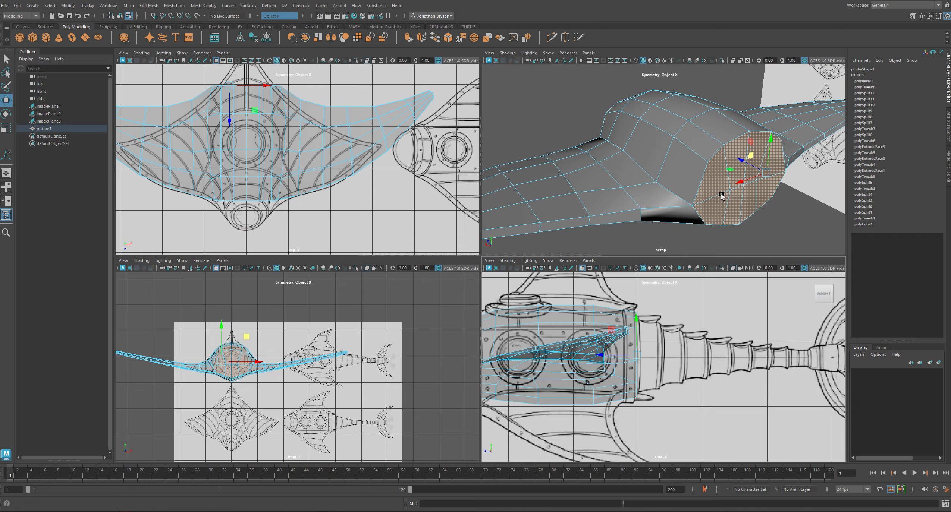
pyautogui.keyDown('alt'); pyautogui.moveTo(721, 195); pyautogui.dragTo(706, 194); pyautogui.keyUp('alt')
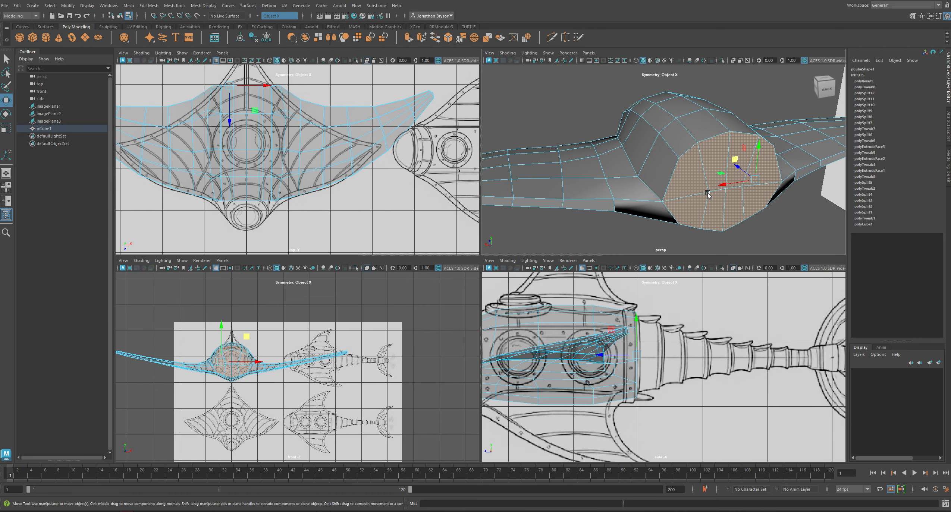
pyautogui.press('Delete')
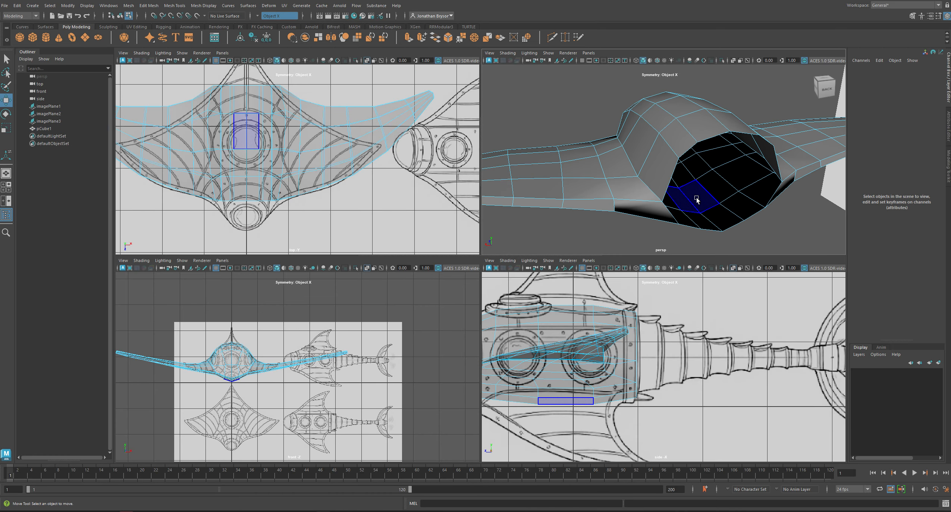
# - Select all the faces capping the hull's front end and delete them to open the nose
pyautogui.moveTo(621, 161)
pyautogui.keyDown('alt'); pyautogui.mouseDown()
pyautogui.moveTo(649, 181)
pyautogui.moveTo(633, 155)
pyautogui.mouseUp(); pyautogui.keyUp('alt')
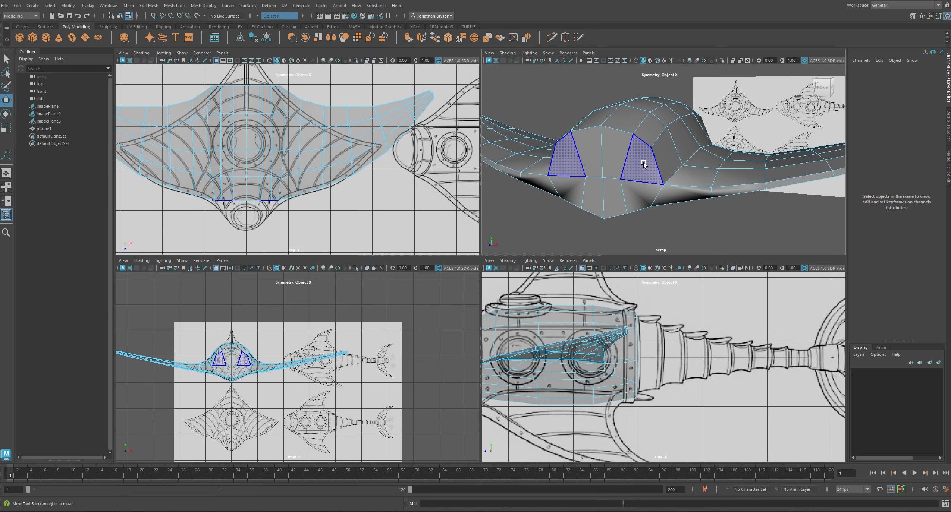
pyautogui.click(632, 155)
pyautogui.keyDown('shift'); pyautogui.click(633, 192); pyautogui.keyUp('shift')
pyautogui.keyDown('shift'); pyautogui.click(610, 198); pyautogui.keyUp('shift')
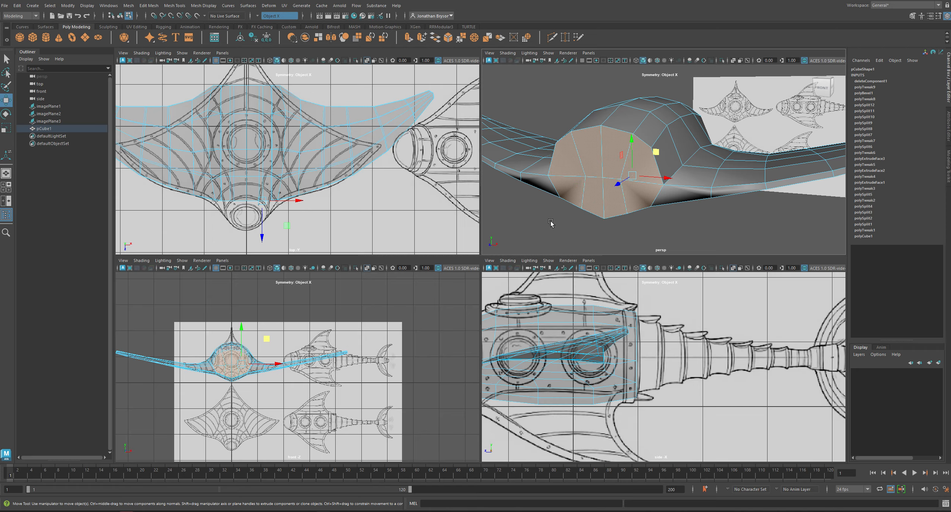
pyautogui.press('Delete')
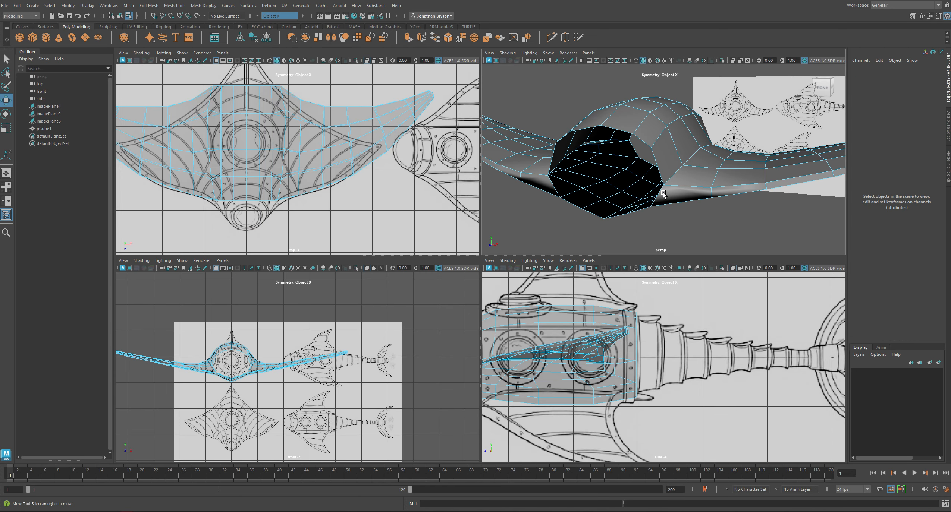
# - Select the thin strip of side faces running around the wings' outer rim on both sides
pyautogui.keyDown('alt'); pyautogui.moveTo(550, 220); pyautogui.dragTo(601, 100); pyautogui.keyUp('alt')
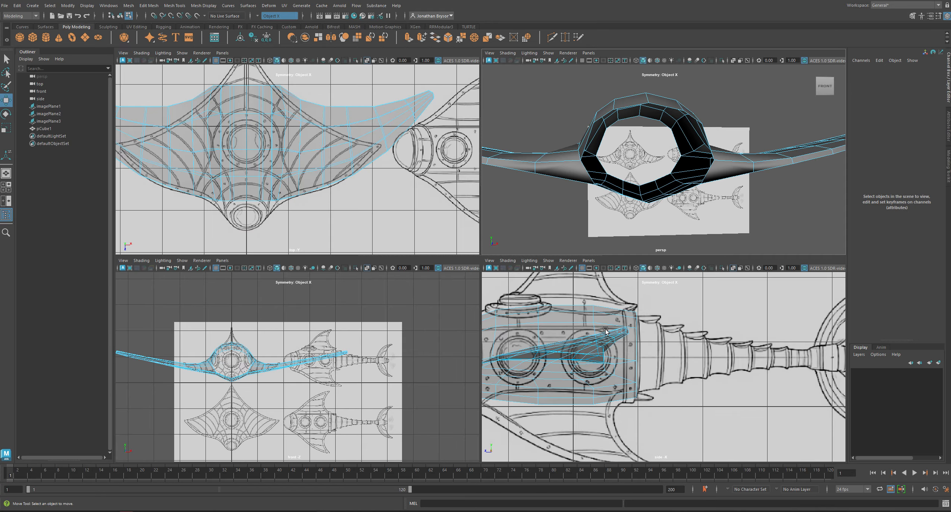
pyautogui.keyDown('alt'); pyautogui.moveTo(570, 362); pyautogui.dragTo(619, 356, button='middle'); pyautogui.keyUp('alt')
pyautogui.keyDown('alt'); pyautogui.moveTo(720, 187); pyautogui.dragTo(614, 166); pyautogui.keyUp('alt')
pyautogui.keyDown('alt'); pyautogui.moveTo(614, 166); pyautogui.dragTo(657, 173, button='right'); pyautogui.keyUp('alt')
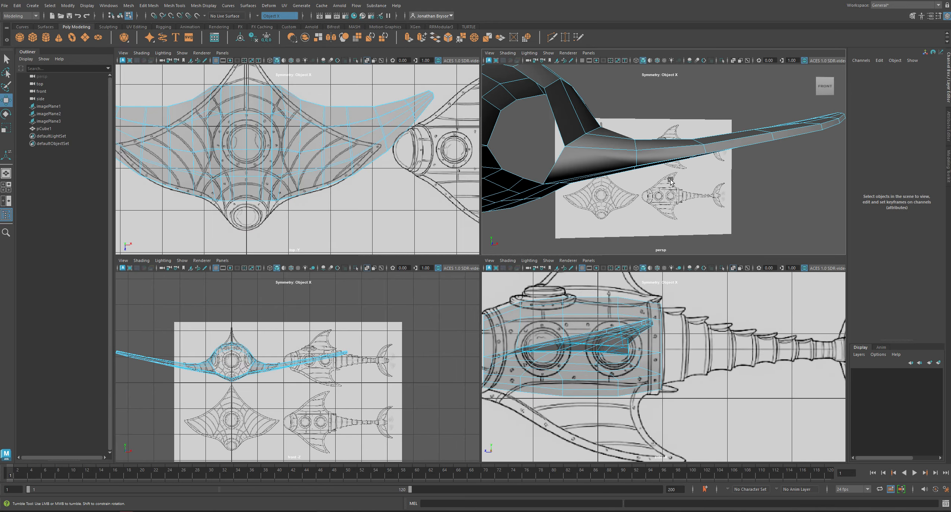
pyautogui.keyDown('alt'); pyautogui.moveTo(656, 174); pyautogui.dragTo(597, 181); pyautogui.keyUp('alt')
pyautogui.click(532, 173)
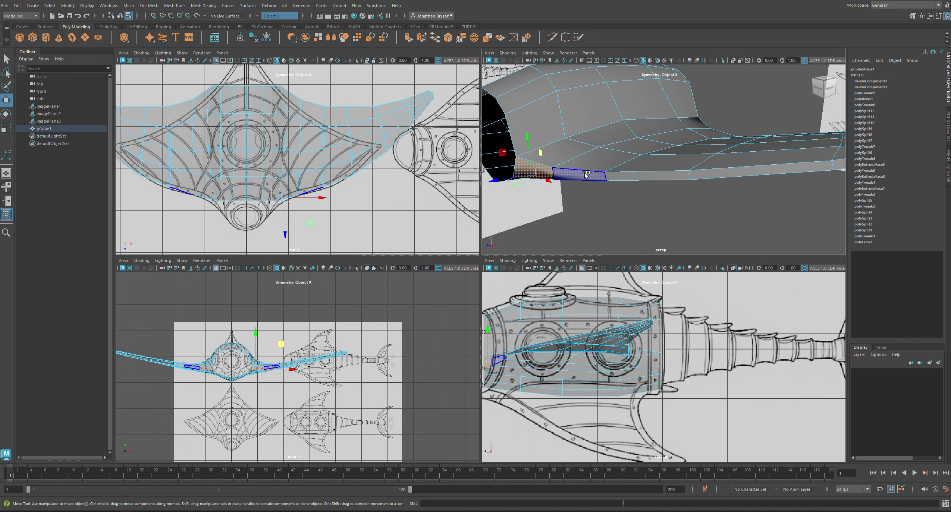
pyautogui.keyDown('shift'); pyautogui.click(579, 176); pyautogui.keyUp('shift')
pyautogui.keyDown('shift'); pyautogui.doubleClick(654, 177); pyautogui.keyUp('shift')
pyautogui.keyDown('alt'); pyautogui.moveTo(805, 177); pyautogui.dragTo(693, 188, button='middle'); pyautogui.keyUp('alt')
pyautogui.keyDown('alt'); pyautogui.moveTo(693, 187); pyautogui.dragTo(651, 172); pyautogui.keyUp('alt')
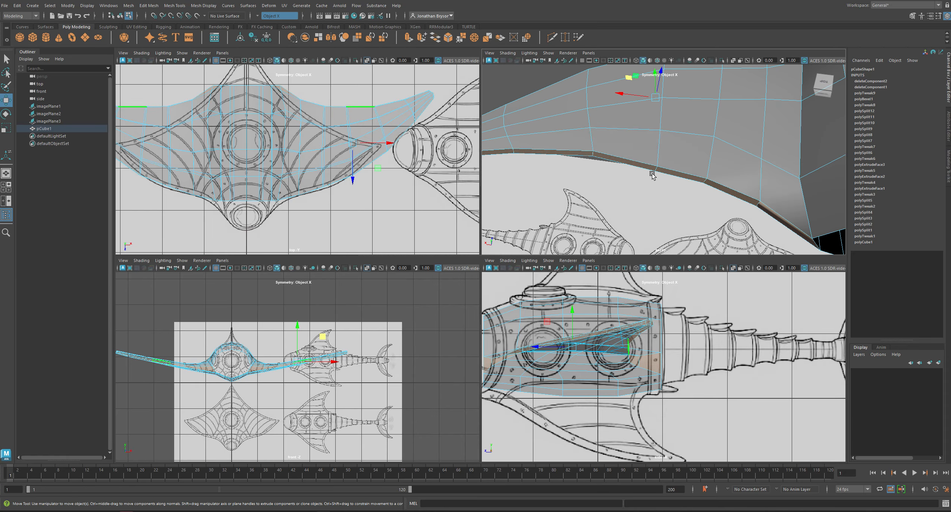
# - Switch to vertex selection and nudge the vertex midway along the wing's rear edge slightly to smooth its curve
pyautogui.moveTo(653, 159); pyautogui.dragTo(624, 156, button='right')
pyautogui.moveTo(662, 180); pyautogui.dragTo(631, 163)
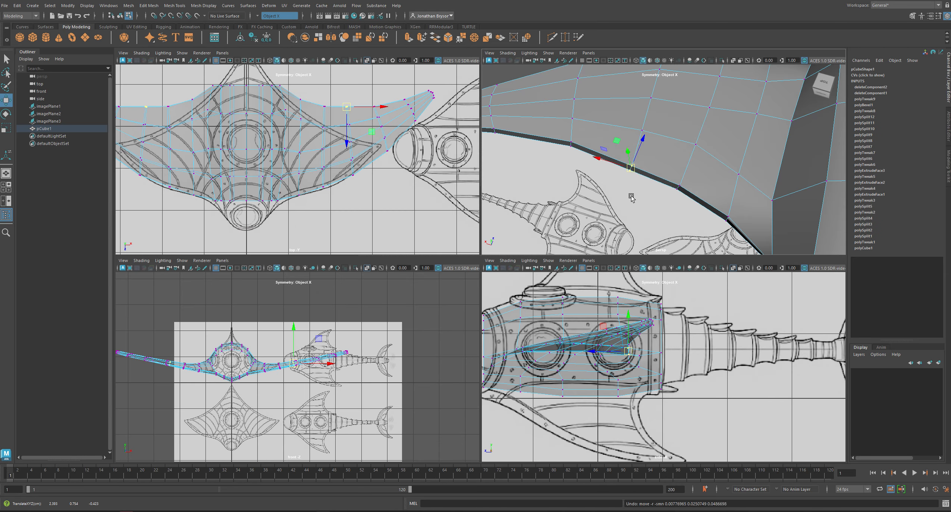
pyautogui.keyDown('alt'); pyautogui.moveTo(630, 198); pyautogui.dragTo(610, 197); pyautogui.keyUp('alt')
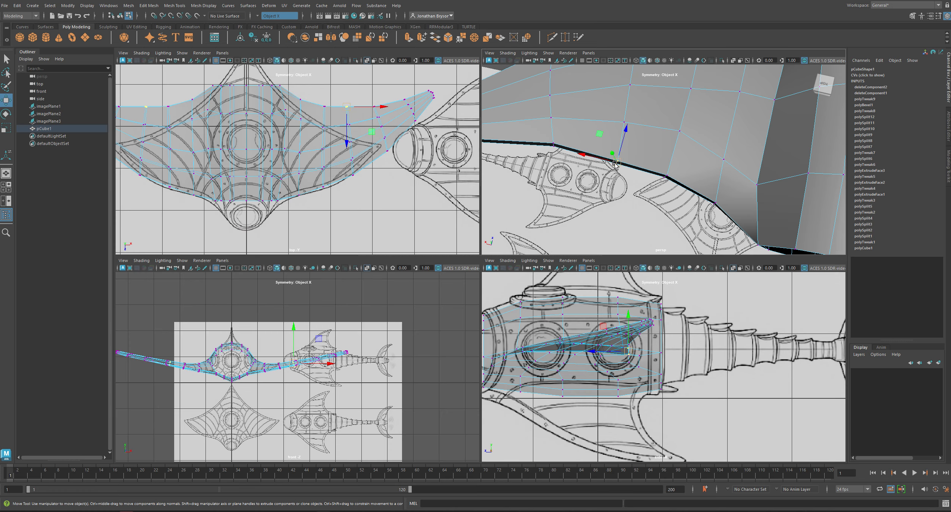
pyautogui.moveTo(615, 164); pyautogui.dragTo(651, 161)
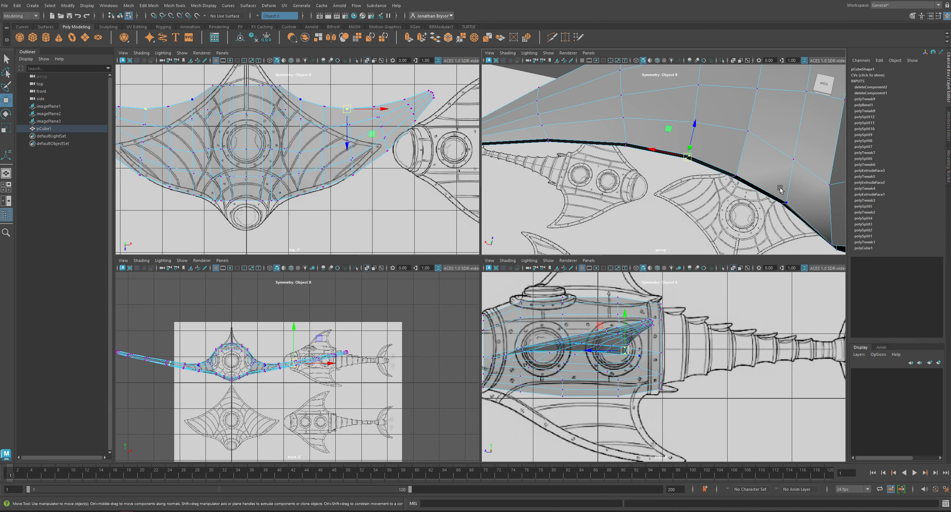
pyautogui.keyDown('alt'); pyautogui.moveTo(728, 182); pyautogui.dragTo(654, 154); pyautogui.keyUp('alt')
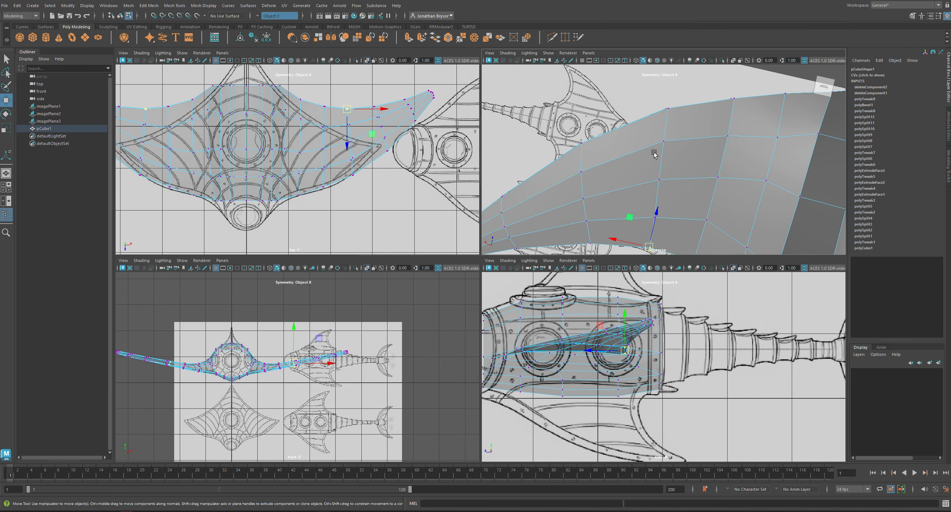
# - Adjust the vertices along the wing's front edge towards the tip to even out its curve
pyautogui.keyDown('alt'); pyautogui.moveTo(679, 123); pyautogui.dragTo(634, 111); pyautogui.keyUp('alt')
pyautogui.click(629, 114)
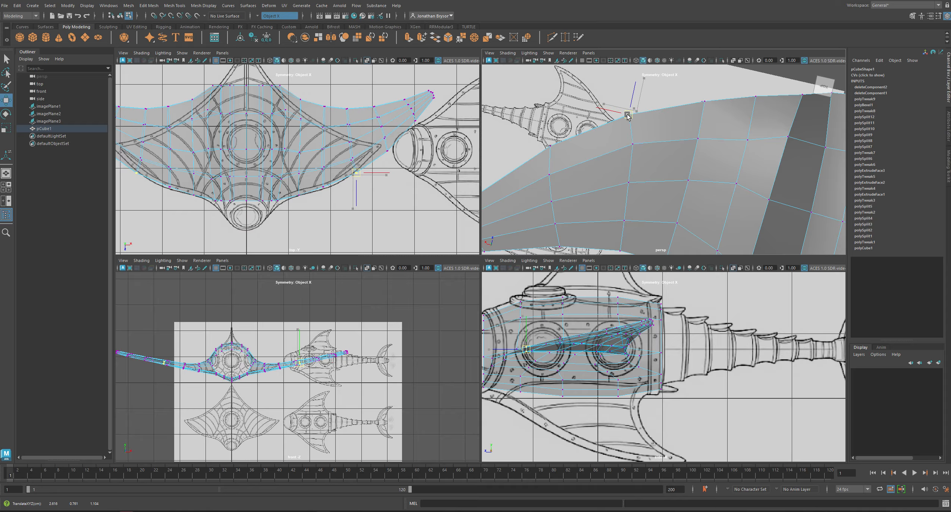
pyautogui.click(699, 100)
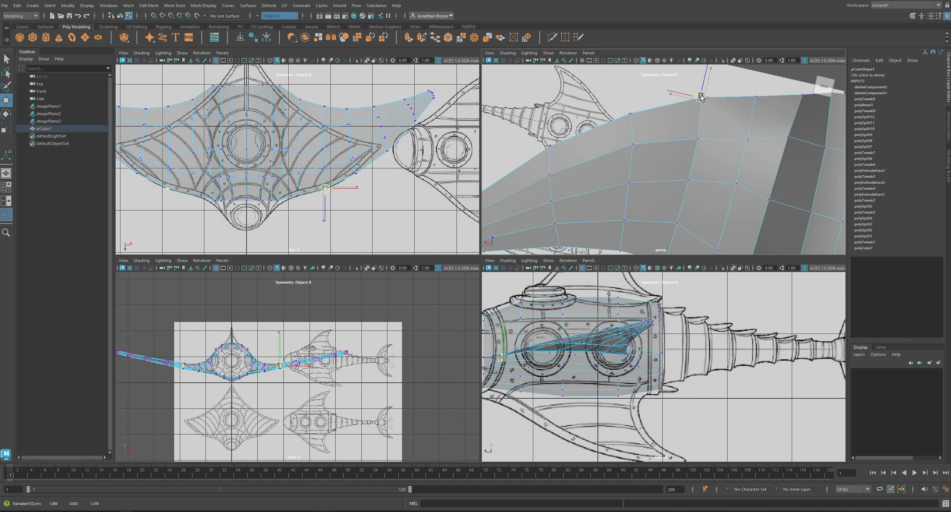
pyautogui.keyDown('alt'); pyautogui.moveTo(699, 100); pyautogui.dragTo(726, 164); pyautogui.keyUp('alt')
pyautogui.click(624, 103)
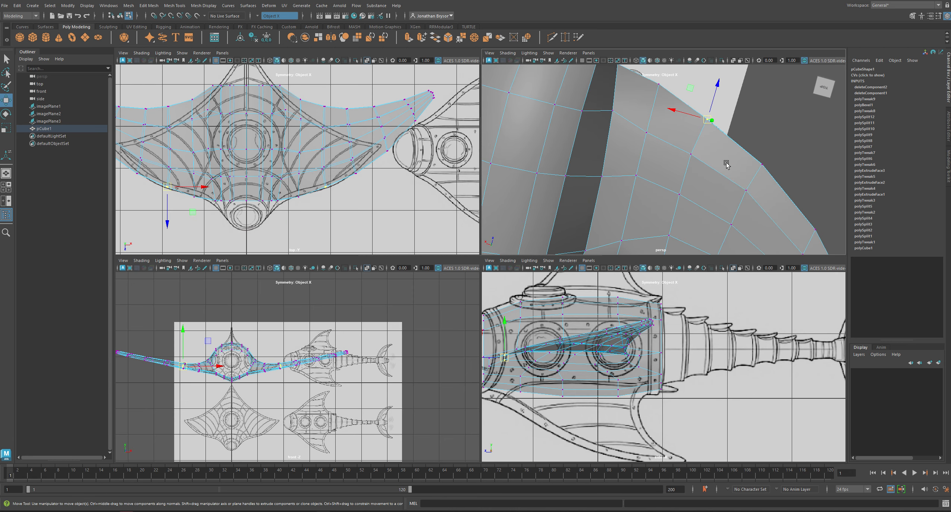
pyautogui.keyDown('alt'); pyautogui.moveTo(707, 118); pyautogui.dragTo(692, 134); pyautogui.keyUp('alt')
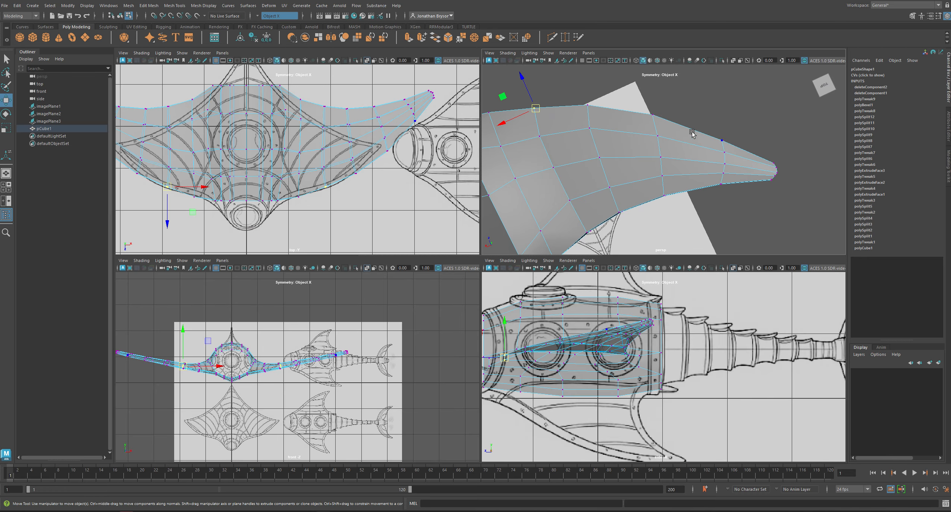
pyautogui.click(656, 118)
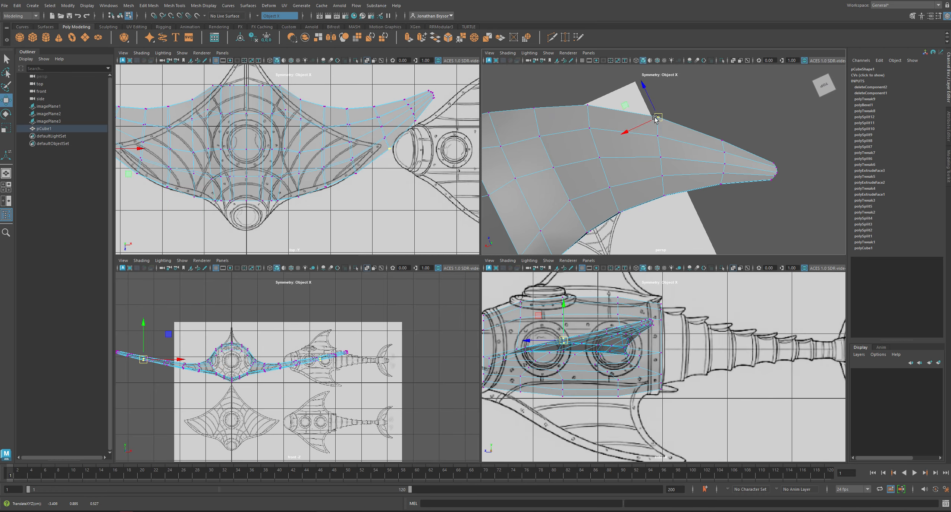
pyautogui.keyDown('alt'); pyautogui.moveTo(667, 202); pyautogui.dragTo(598, 171); pyautogui.keyUp('alt')
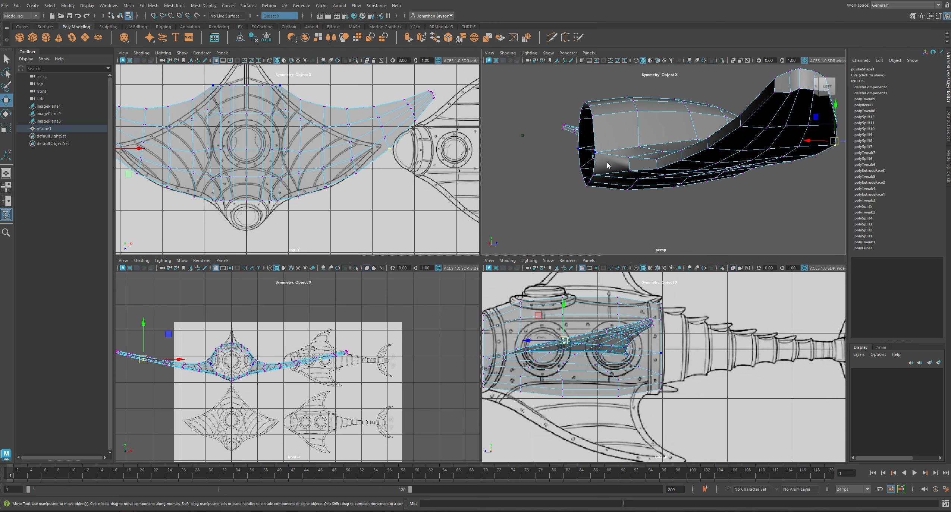
# - Try to extrude the faces around the wing rim and scale them down locally to 0.567
pyautogui.moveTo(607, 165); pyautogui.dragTo(608, 179, button='right')
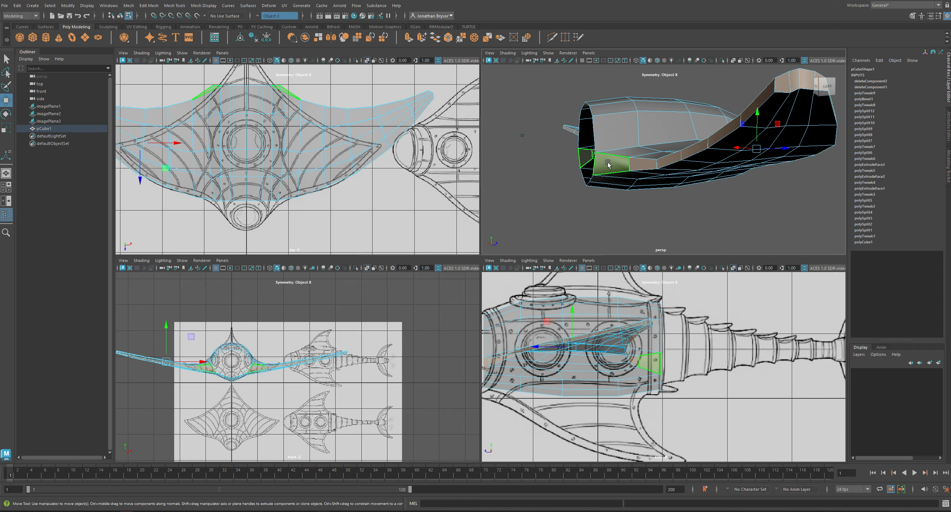
pyautogui.keyDown('alt'); pyautogui.moveTo(611, 164); pyautogui.dragTo(649, 156); pyautogui.keyUp('alt')
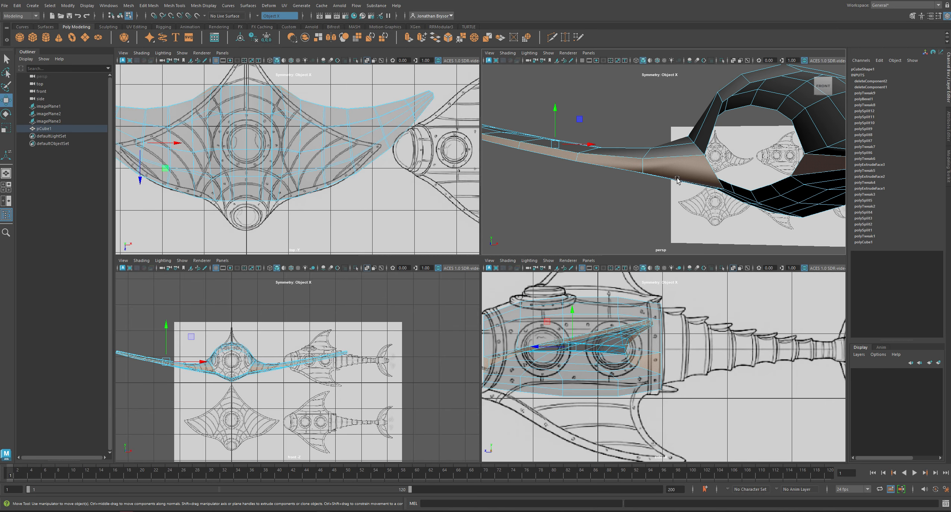
pyautogui.hotkey('ctrl', 'e')
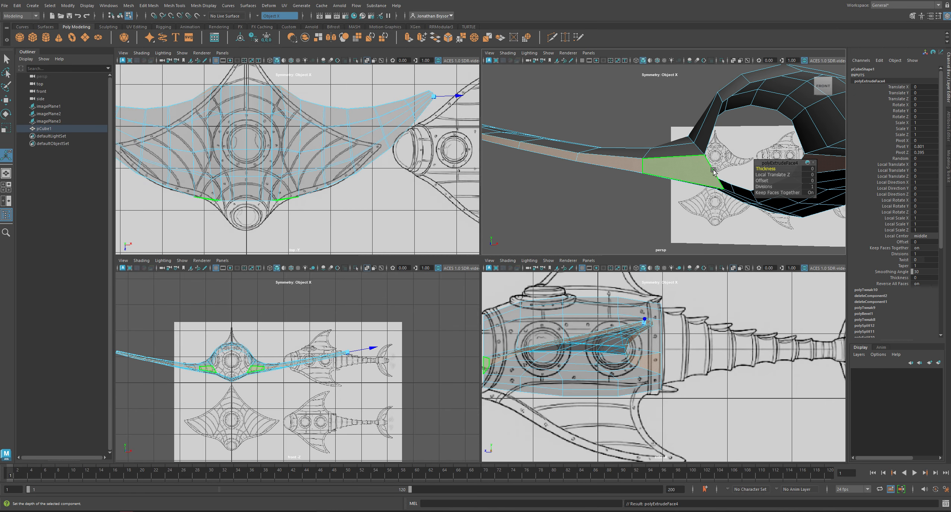
pyautogui.keyDown('alt'); pyautogui.moveTo(673, 181); pyautogui.dragTo(551, 204); pyautogui.keyUp('alt')
pyautogui.keyDown('alt'); pyautogui.moveTo(731, 189); pyautogui.dragTo(717, 186); pyautogui.keyUp('alt')
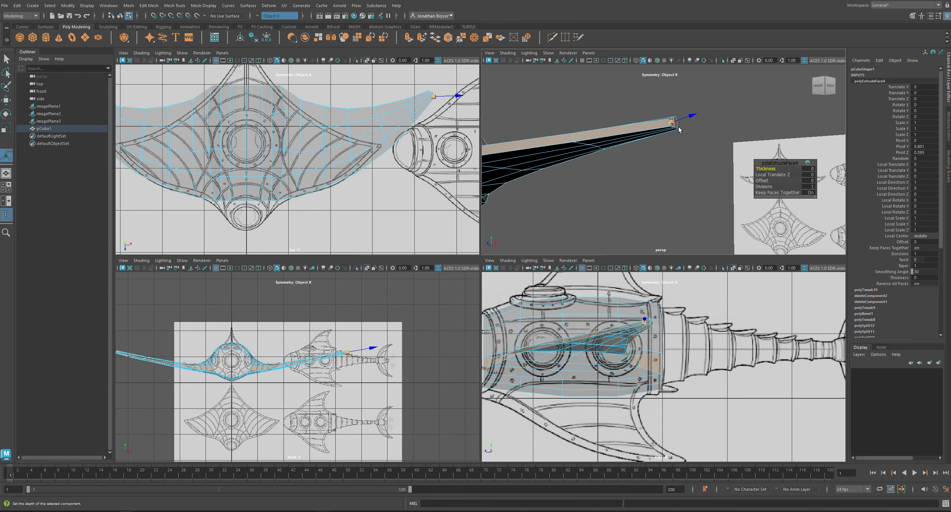
pyautogui.keyDown('alt'); pyautogui.moveTo(673, 125); pyautogui.dragTo(760, 105, button='middle'); pyautogui.keyUp('alt')
pyautogui.moveTo(759, 104); pyautogui.dragTo(757, 105)
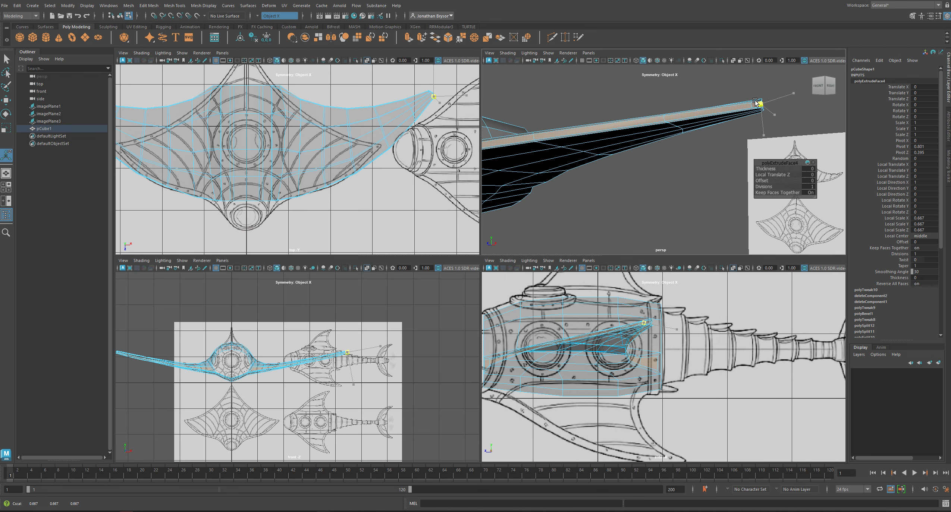
pyautogui.moveTo(757, 104); pyautogui.dragTo(680, 165)
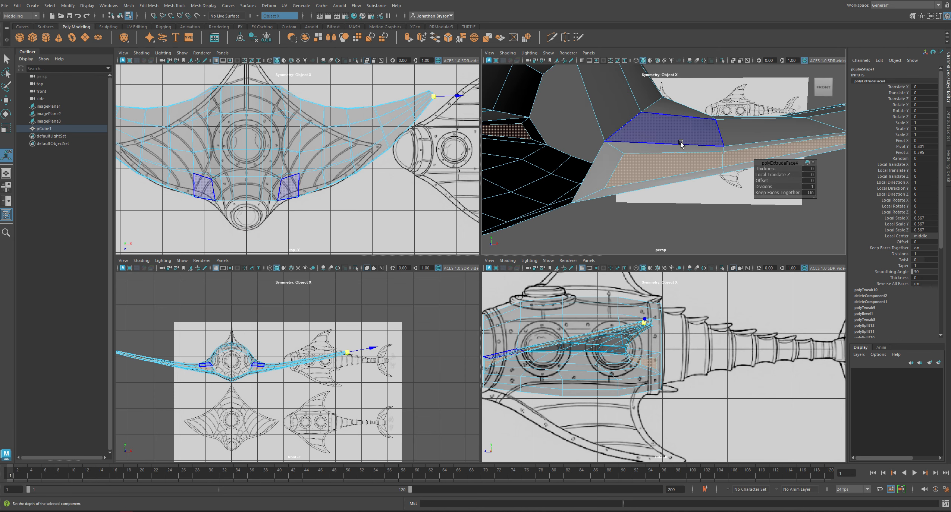
# - Check the rim extrusion along the wing's edge, and undo its scaling and the extrusion itself
pyautogui.keyDown('alt'); pyautogui.moveTo(780, 130); pyautogui.dragTo(724, 145, button='middle'); pyautogui.keyUp('alt')
pyautogui.keyDown('alt'); pyautogui.moveTo(724, 146); pyautogui.dragTo(660, 151); pyautogui.keyUp('alt')
pyautogui.keyDown('alt'); pyautogui.moveTo(660, 151); pyautogui.dragTo(670, 152, button='middle'); pyautogui.keyUp('alt')
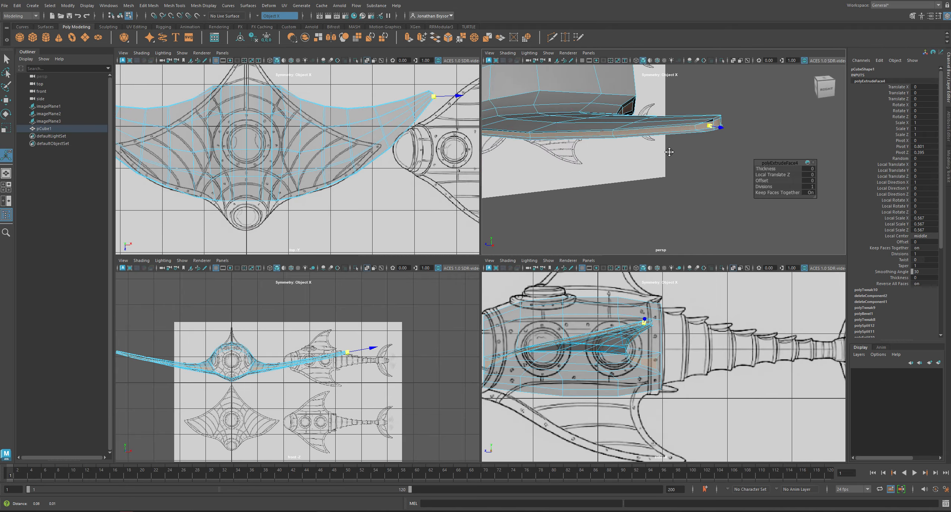
pyautogui.keyDown('alt'); pyautogui.moveTo(731, 159); pyautogui.dragTo(571, 158); pyautogui.keyUp('alt')
pyautogui.keyDown('alt'); pyautogui.moveTo(571, 158); pyautogui.dragTo(614, 163, button='middle'); pyautogui.keyUp('alt')
pyautogui.keyDown('alt'); pyautogui.moveTo(614, 163); pyautogui.dragTo(711, 156); pyautogui.keyUp('alt')
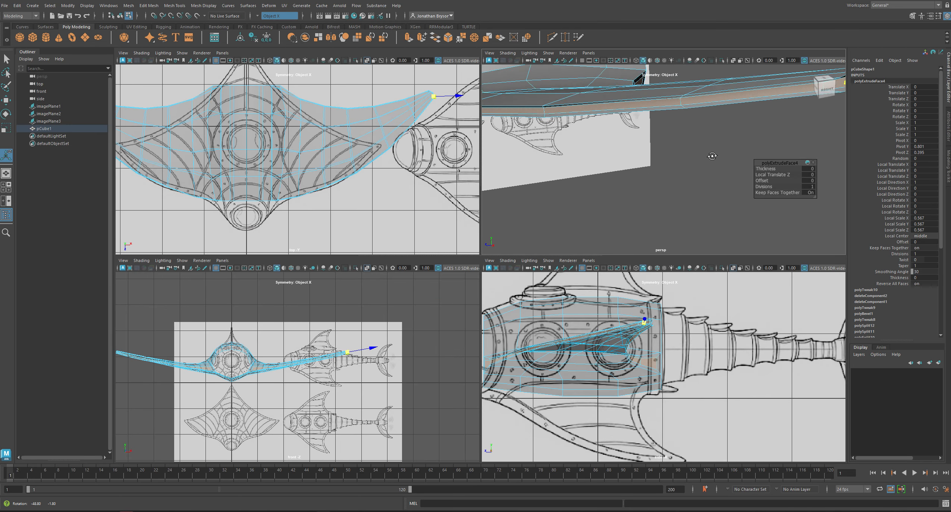
pyautogui.hotkey('ctrl', 'z')
pyautogui.hotkey('ctrl', 'z')
pyautogui.keyDown('alt'); pyautogui.moveTo(602, 168); pyautogui.dragTo(742, 171); pyautogui.keyUp('alt')
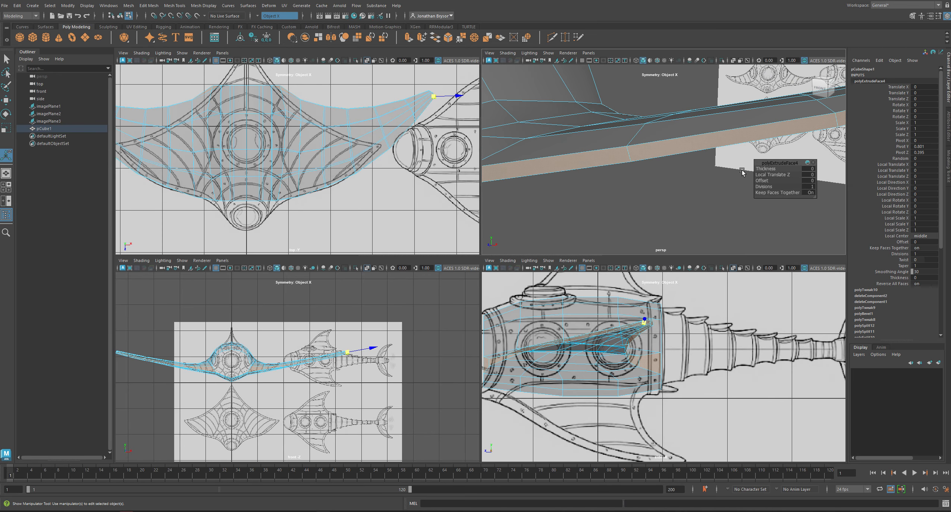
pyautogui.keyDown('alt'); pyautogui.moveTo(743, 171); pyautogui.dragTo(694, 187, button='middle'); pyautogui.keyUp('alt')
pyautogui.keyDown('alt'); pyautogui.moveTo(794, 168); pyautogui.dragTo(736, 150); pyautogui.keyUp('alt')
pyautogui.hotkey('ctrl', 'z')
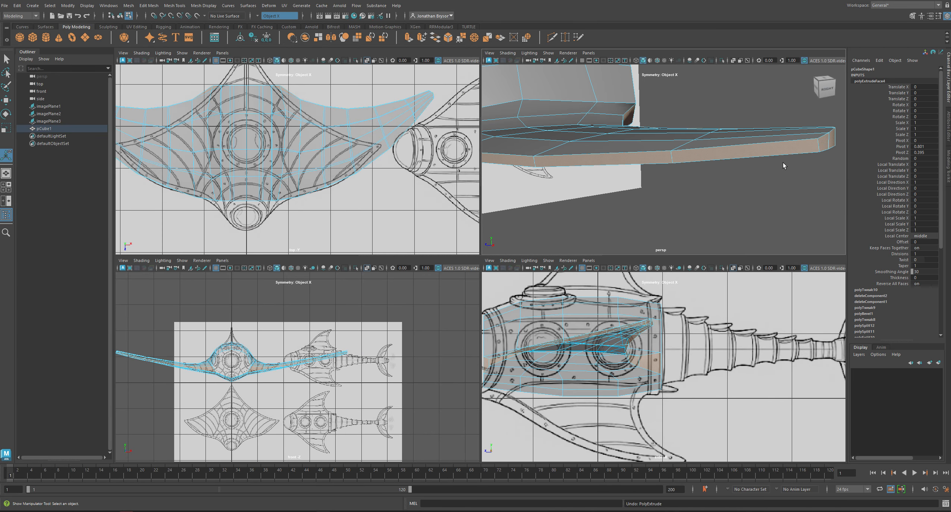
# - Insert edge loops around the faces of the wing's rim with Multi-Cut
pyautogui.keyDown('alt'); pyautogui.moveTo(666, 189); pyautogui.dragTo(694, 180, button='middle'); pyautogui.keyUp('alt')
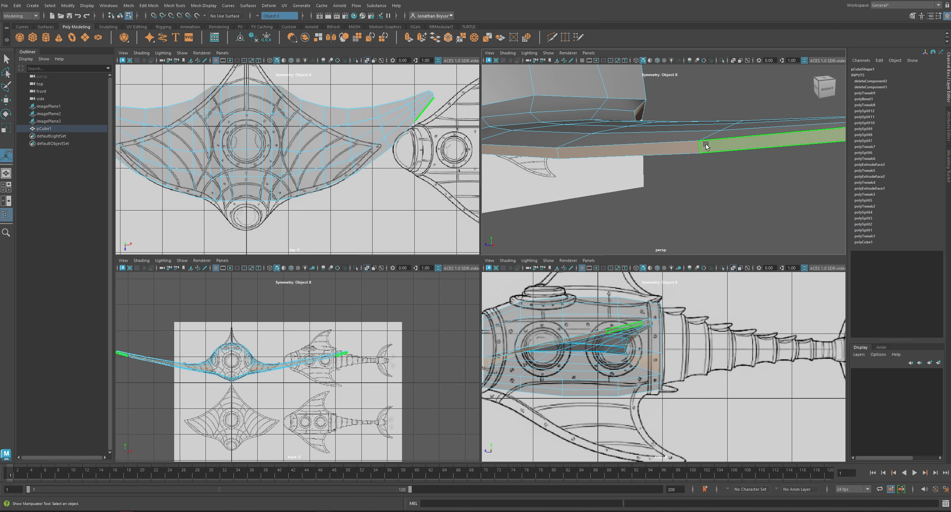
pyautogui.keyDown('shift'); pyautogui.moveTo(699, 150); pyautogui.dragTo(668, 152, button='right'); pyautogui.keyUp('shift')
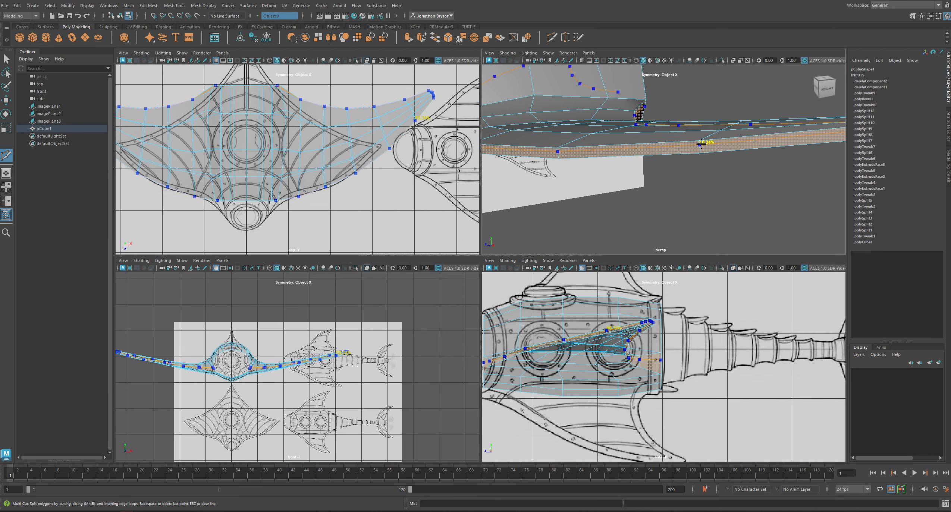
pyautogui.keyDown('ctrl'); pyautogui.click(700, 144); pyautogui.keyUp('ctrl')
pyautogui.keyDown('alt'); pyautogui.moveTo(701, 145); pyautogui.dragTo(611, 191); pyautogui.keyUp('alt')
pyautogui.keyDown('alt'); pyautogui.moveTo(610, 191); pyautogui.dragTo(834, 171, button='right'); pyautogui.keyUp('alt')
pyautogui.keyDown('alt'); pyautogui.moveTo(834, 170); pyautogui.dragTo(592, 180); pyautogui.keyUp('alt')
pyautogui.keyDown('alt'); pyautogui.moveTo(592, 180); pyautogui.dragTo(787, 180, button='middle'); pyautogui.keyUp('alt')
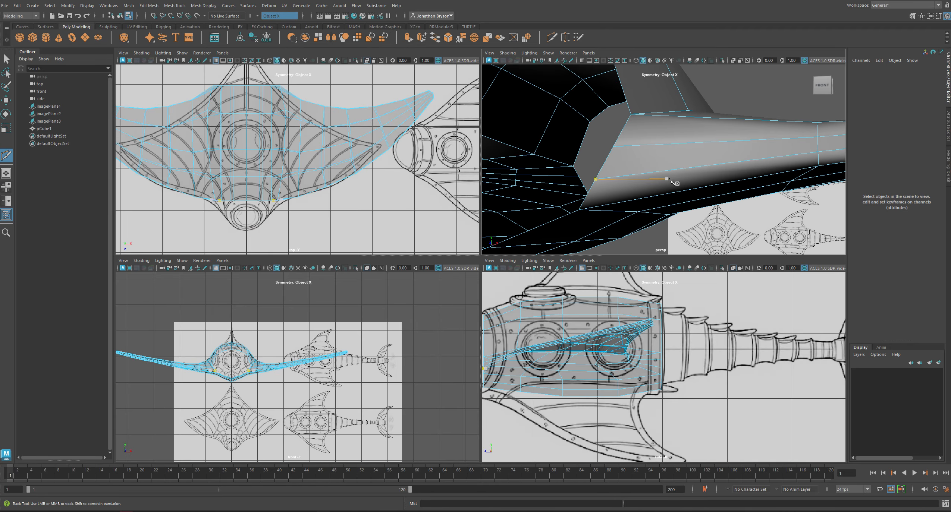
# - Try to place Multi-Cut points across the front rim face at the wing root, and undo them
pyautogui.keyDown('alt'); pyautogui.moveTo(722, 172); pyautogui.dragTo(671, 178, button='middle'); pyautogui.keyUp('alt')
pyautogui.keyDown('alt'); pyautogui.moveTo(670, 178); pyautogui.dragTo(617, 172, button='right'); pyautogui.keyUp('alt')
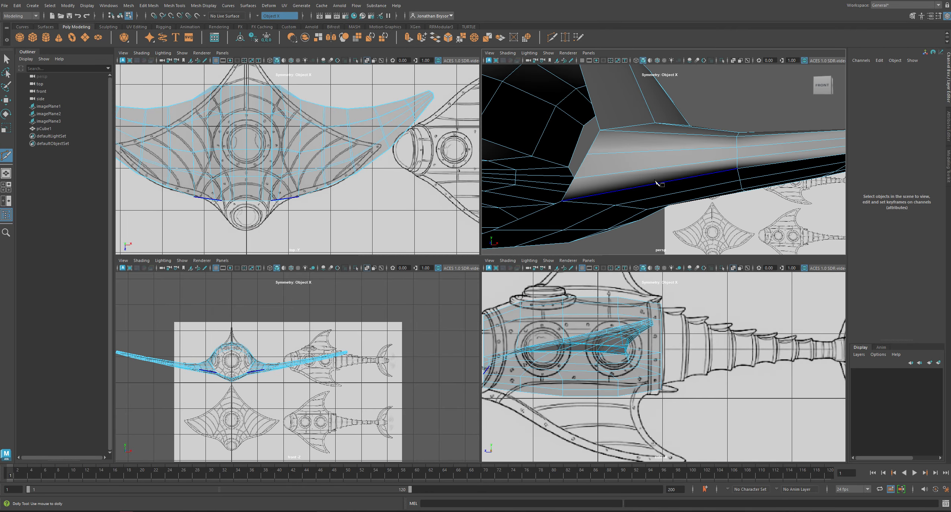
pyautogui.click(587, 154)
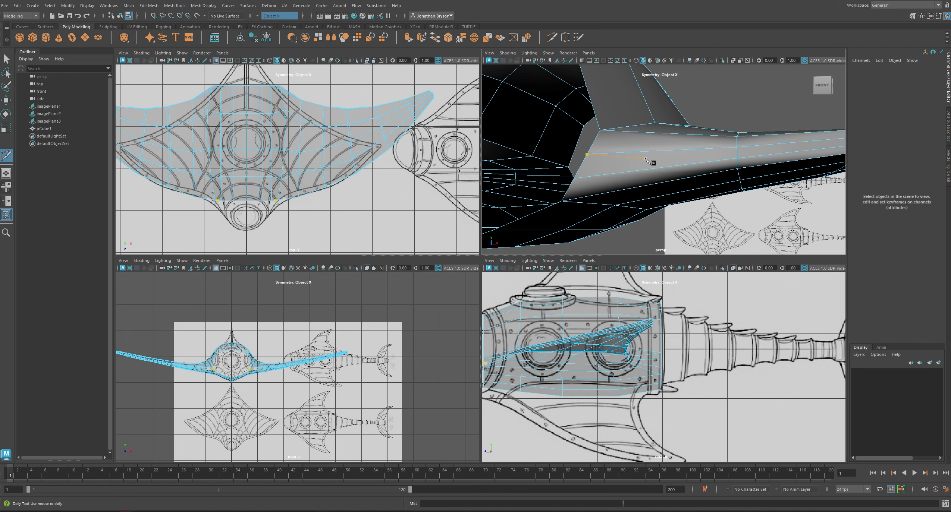
pyautogui.hotkey('ctrl', 'z')
pyautogui.keyDown('alt'); pyautogui.moveTo(646, 159); pyautogui.dragTo(579, 158, button='middle'); pyautogui.keyUp('alt')
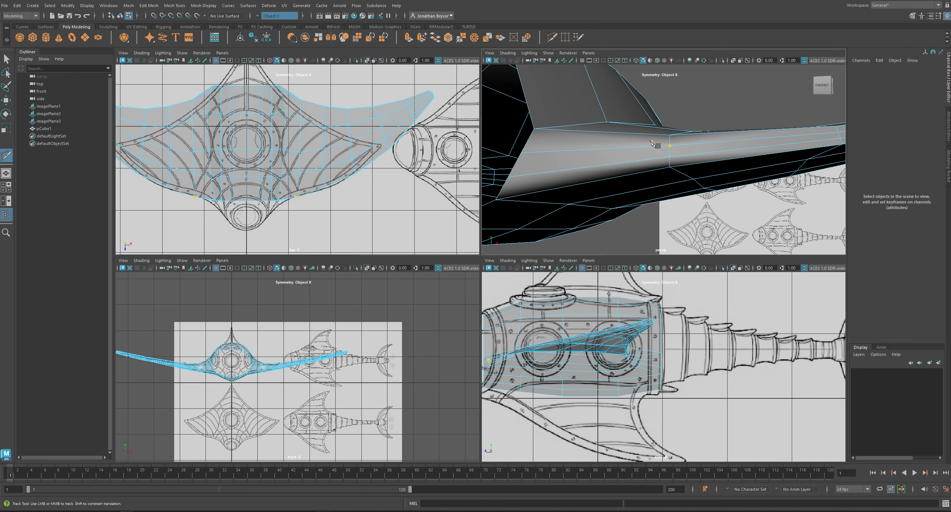
pyautogui.click(670, 167)
pyautogui.hotkey('ctrl', 'z')
pyautogui.click(670, 168)
pyautogui.hotkey('ctrl', 'z')
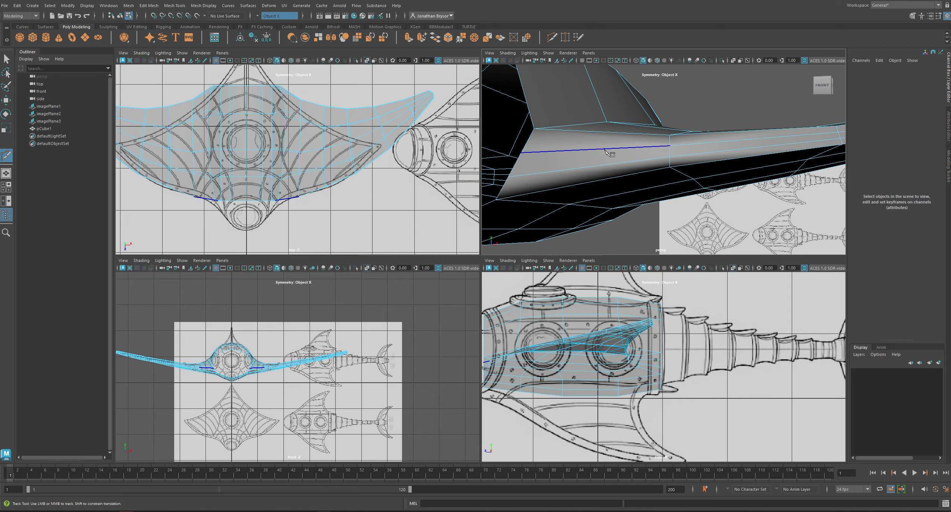
# - Delete the loop edges that cross the front rim face at the wing root
pyautogui.press('q')
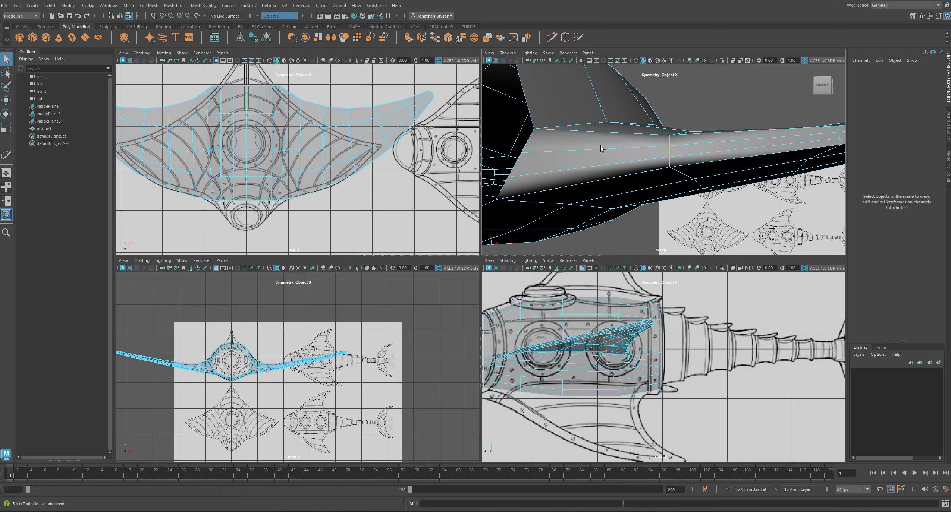
pyautogui.click(600, 148)
pyautogui.moveTo(600, 149); pyautogui.dragTo(600, 128, button='right')
pyautogui.click(589, 151)
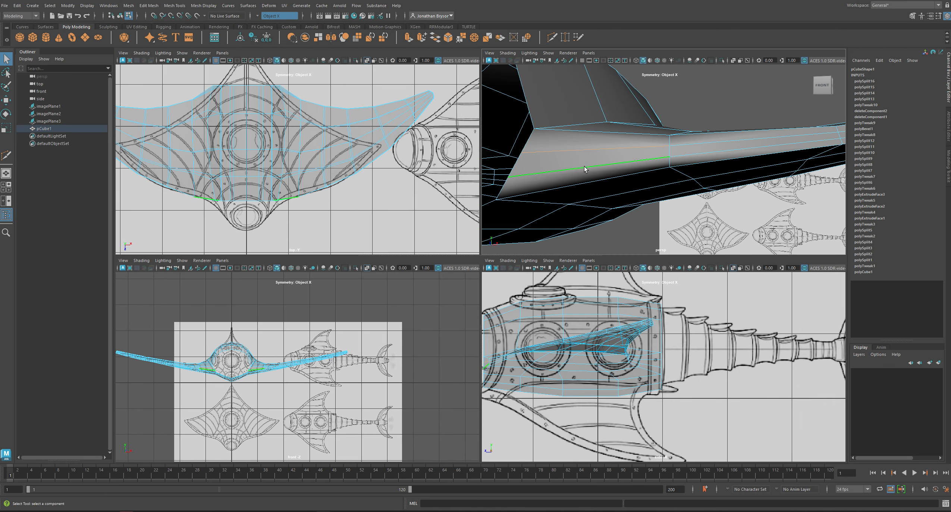
pyautogui.press('Delete')
# - Extrude the front rim face at the wing root and scale it down locally to 0.783 as an inset
pyautogui.press('w')
pyautogui.moveTo(571, 151); pyautogui.dragTo(570, 170, button='right')
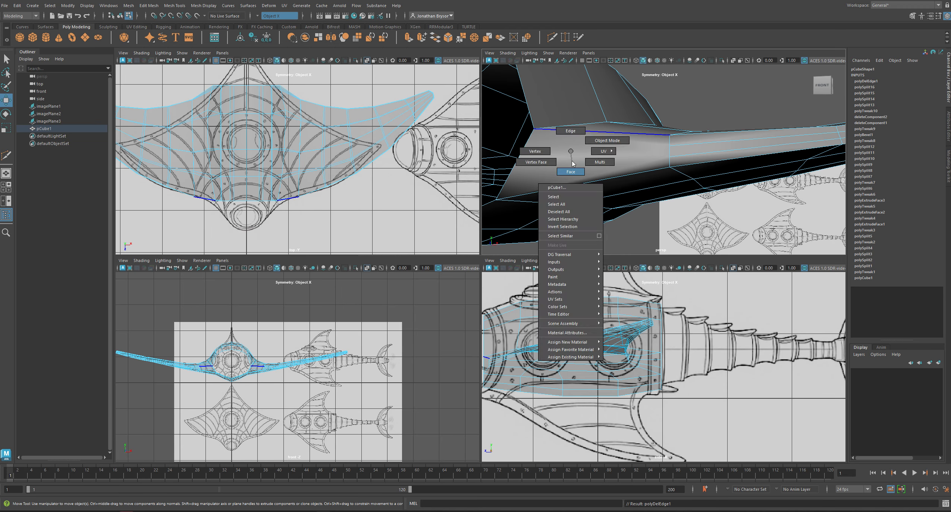
pyautogui.click(573, 167)
pyautogui.keyDown('alt'); pyautogui.moveTo(617, 163); pyautogui.dragTo(646, 163); pyautogui.keyUp('alt')
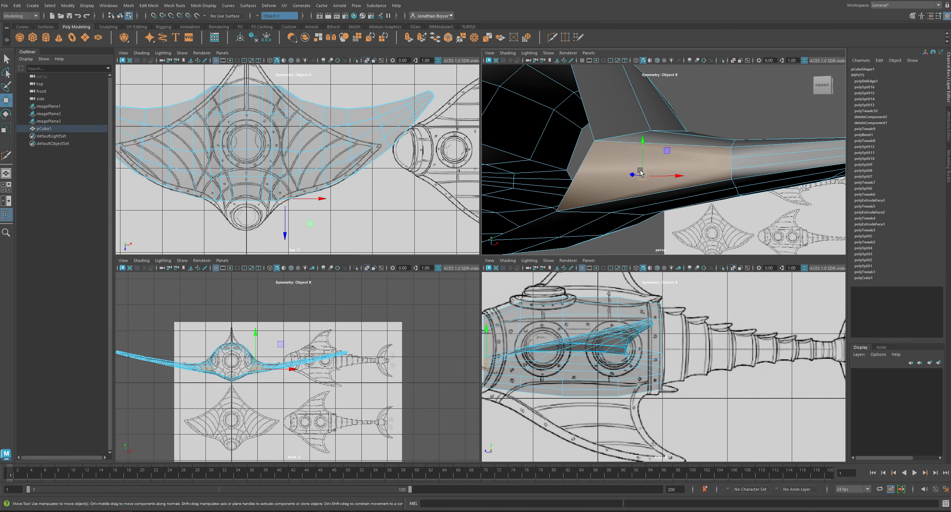
pyautogui.hotkey('ctrl', 'e')
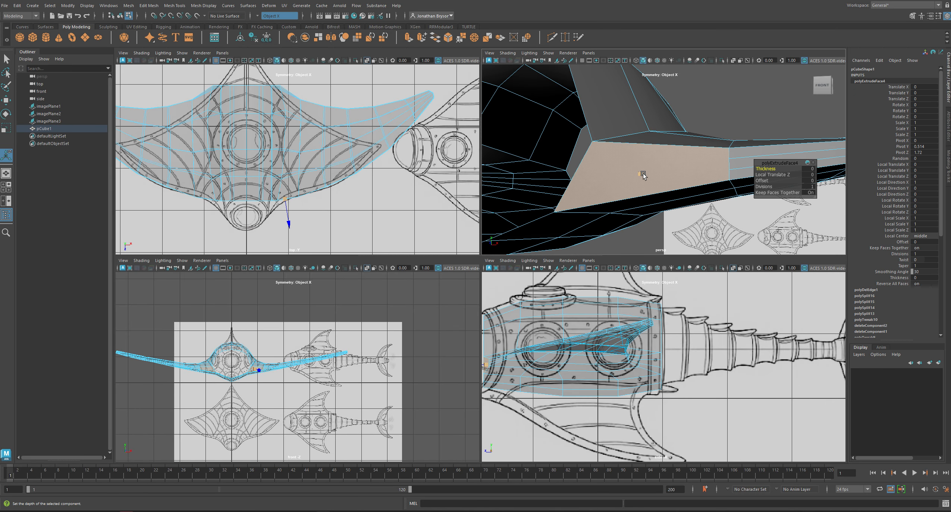
pyautogui.moveTo(643, 174); pyautogui.dragTo(633, 168)
pyautogui.keyDown('alt'); pyautogui.moveTo(664, 172); pyautogui.dragTo(633, 168, button='middle'); pyautogui.keyUp('alt')
# - Delete the narrow faces between the front inset and the subdivided rim at the wing root
pyautogui.rightClick(685, 152)
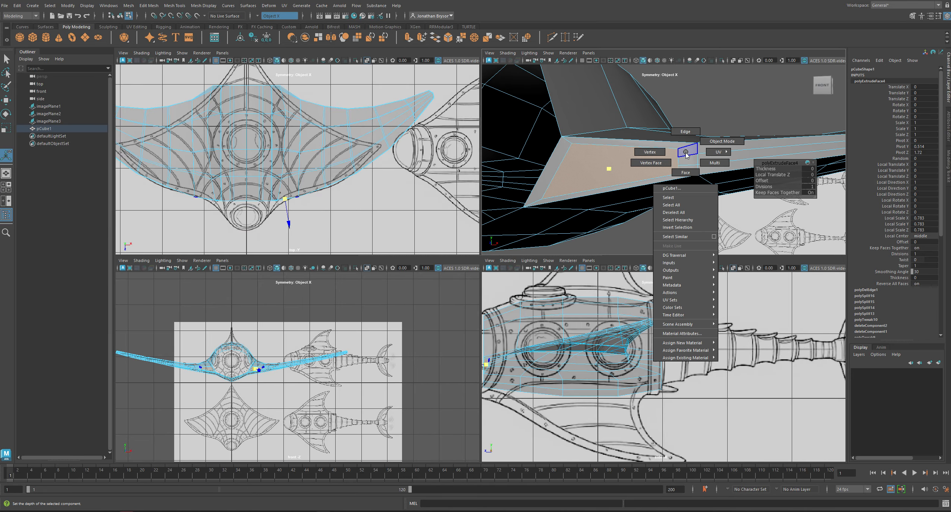
pyautogui.press('q')
pyautogui.click(685, 152)
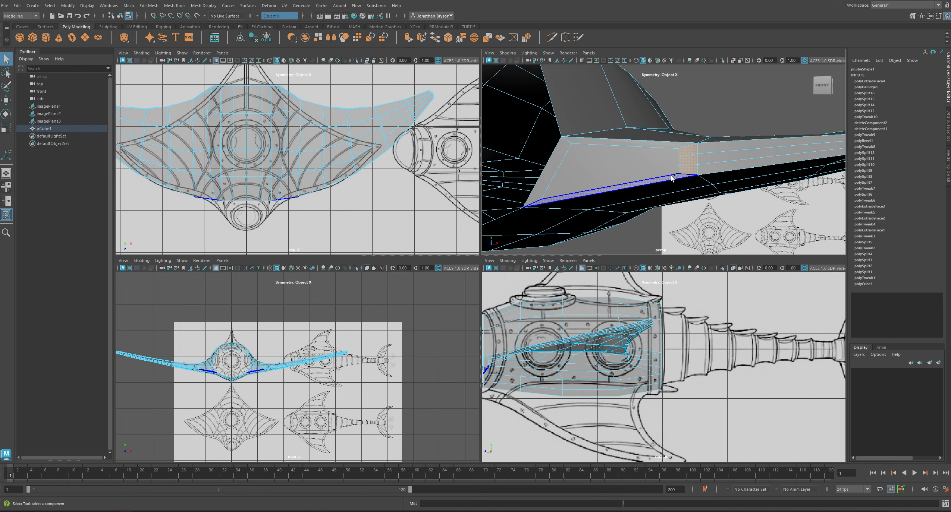
pyautogui.keyDown('alt'); pyautogui.moveTo(694, 166); pyautogui.dragTo(664, 178, button='middle'); pyautogui.keyUp('alt')
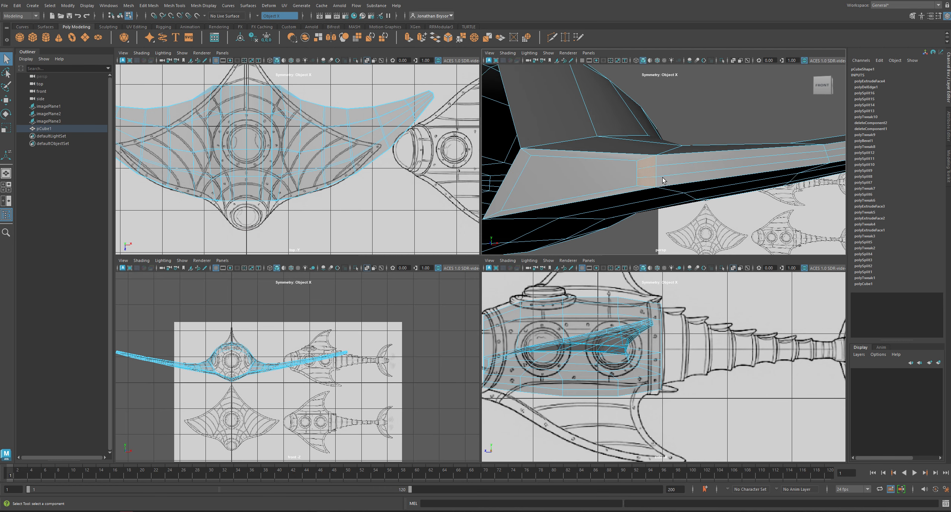
pyautogui.press('Delete')
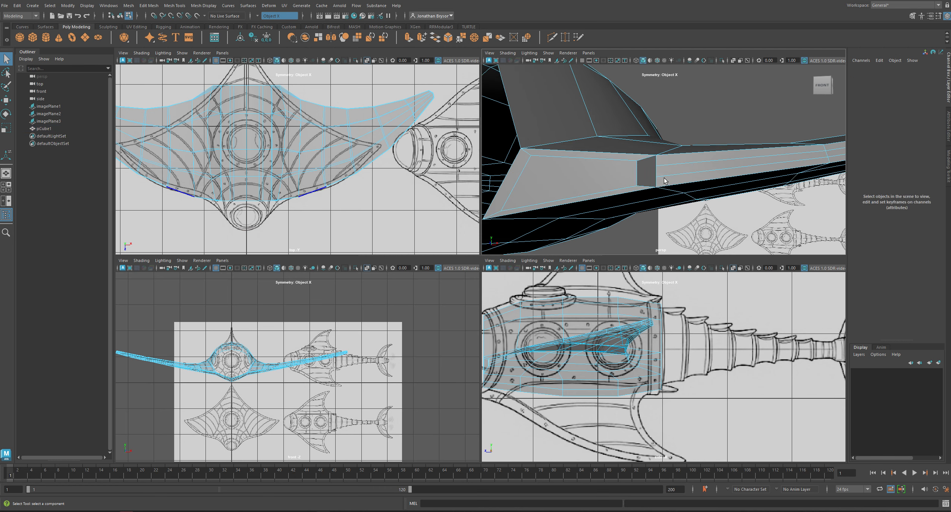
# - Delete the extra vertices along the front inset's outer edge and target-weld its corners onto the neighbouring rim vertices
pyautogui.moveTo(664, 181); pyautogui.dragTo(616, 172, button='right')
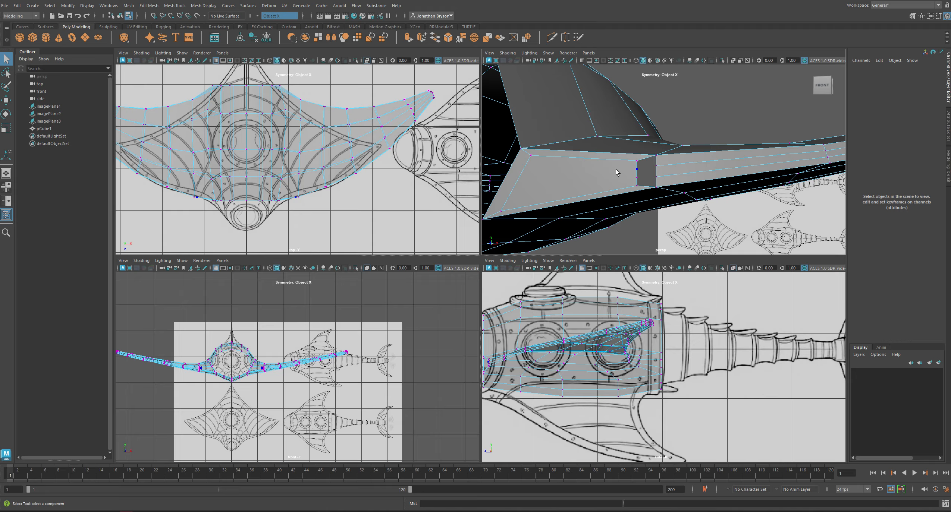
pyautogui.click(637, 170)
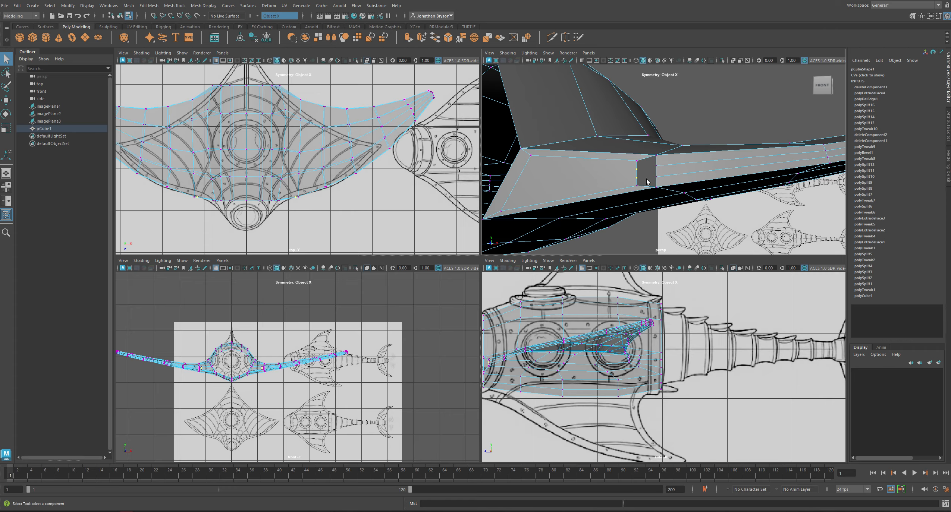
pyautogui.click(647, 182)
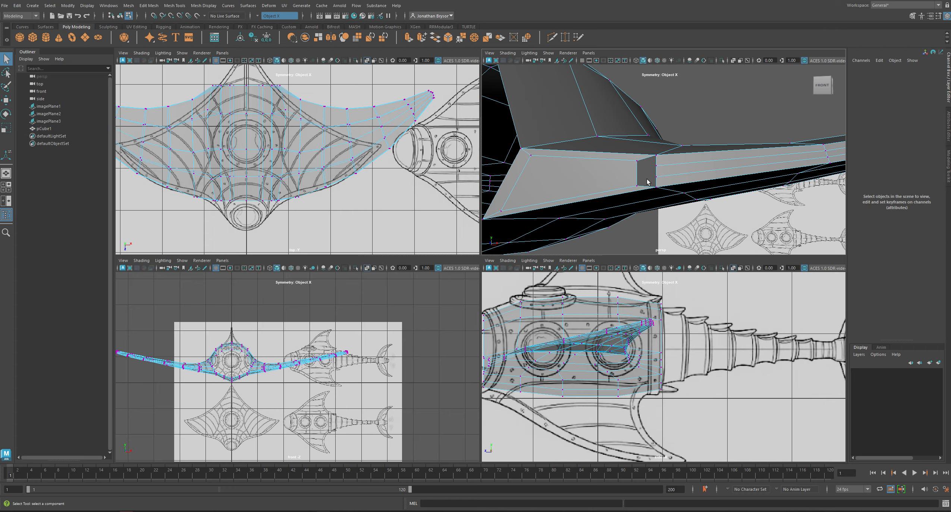
pyautogui.click(638, 160)
pyautogui.moveTo(638, 162)
pyautogui.keyDown('shift'); pyautogui.mouseDown(button='right')
pyautogui.moveTo(638, 144)
pyautogui.moveTo(637, 164)
pyautogui.mouseUp(button='right'); pyautogui.keyUp('shift')
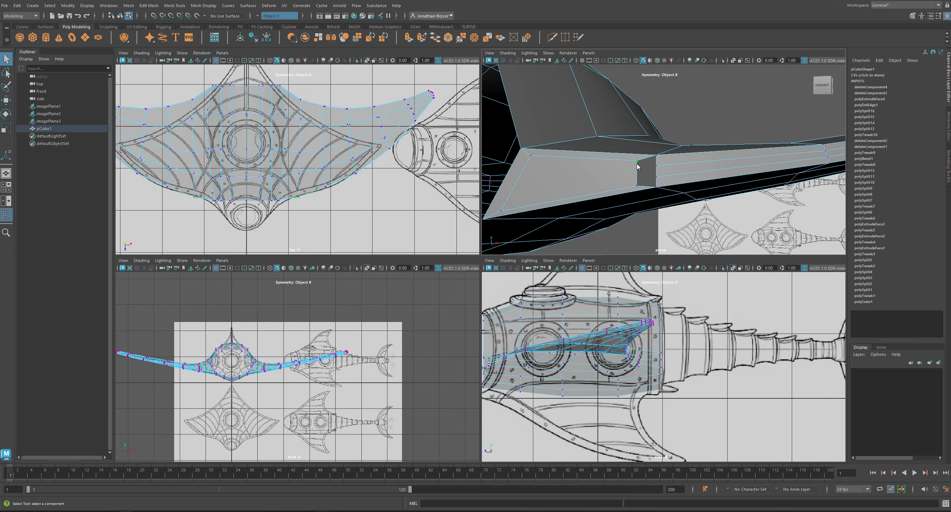
pyautogui.moveTo(655, 166)
pyautogui.mouseDown()
pyautogui.moveTo(652, 184)
pyautogui.moveTo(656, 178)
pyautogui.mouseUp()
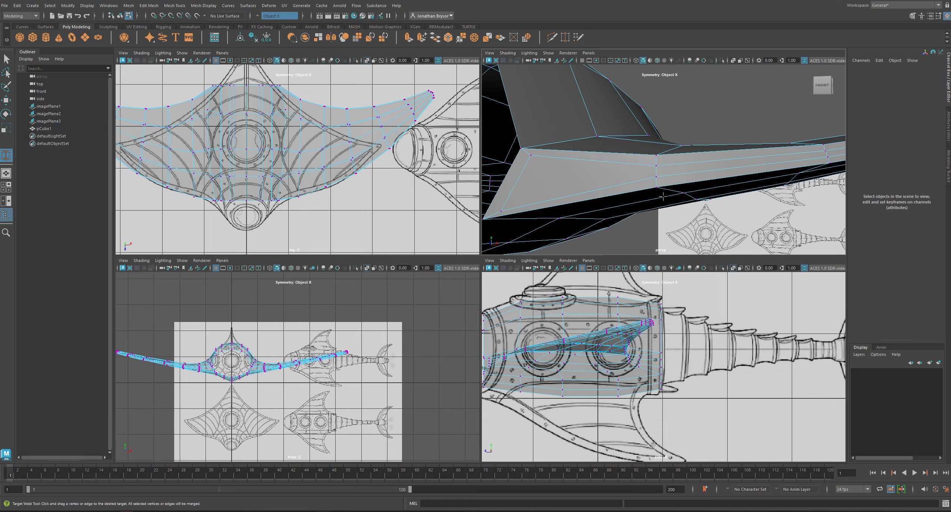
# - Move the front inset's two hull-side corner vertices closer together to line up with the rim's edge loops
pyautogui.press('q')
pyautogui.click(501, 211)
pyautogui.press('w')
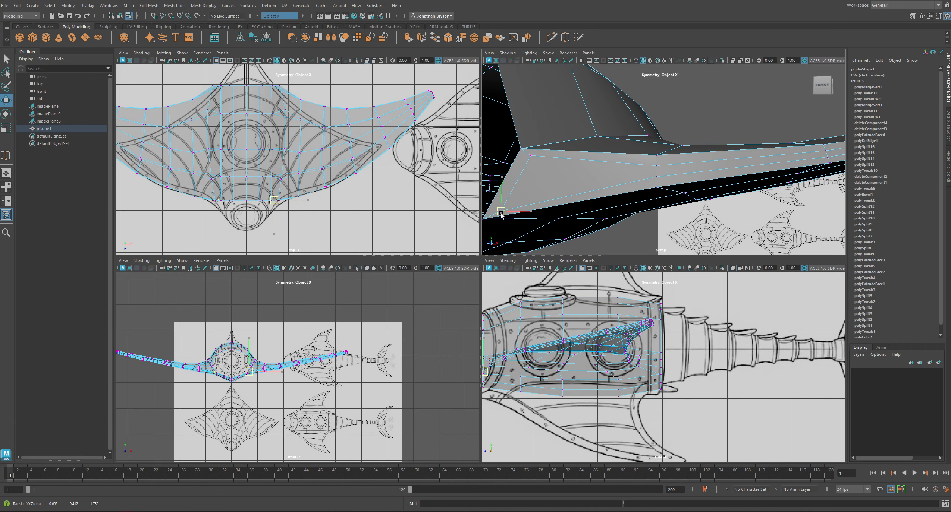
pyautogui.moveTo(501, 211); pyautogui.dragTo(524, 199)
pyautogui.click(531, 155)
pyautogui.moveTo(531, 156)
pyautogui.mouseDown()
pyautogui.moveTo(524, 174)
pyautogui.moveTo(532, 169)
pyautogui.mouseUp()
pyautogui.click(524, 200)
pyautogui.moveTo(524, 201); pyautogui.dragTo(529, 192)
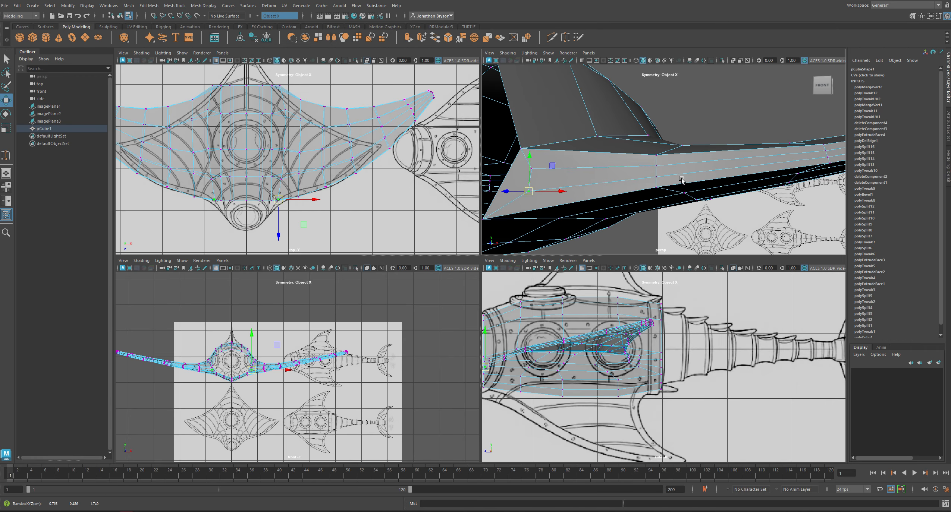
# - Examine the edge flow along the wing's front rim from the root to the tip
pyautogui.scroll(-5, 681, 179)
pyautogui.keyDown('alt'); pyautogui.moveTo(696, 192); pyautogui.dragTo(597, 210, button='middle'); pyautogui.keyUp('alt')
pyautogui.keyDown('alt'); pyautogui.moveTo(798, 194); pyautogui.dragTo(738, 196); pyautogui.keyUp('alt')
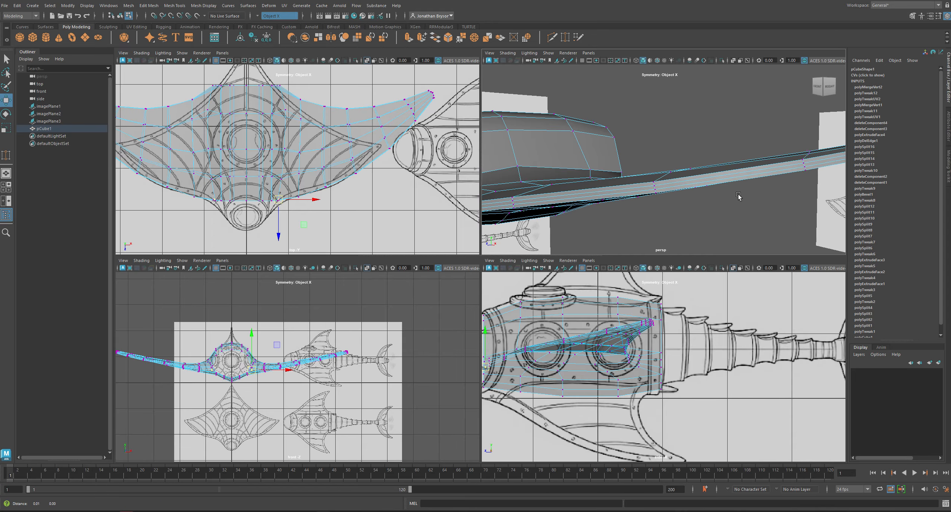
pyautogui.keyDown('alt'); pyautogui.moveTo(739, 196); pyautogui.dragTo(683, 202, button='middle'); pyautogui.keyUp('alt')
pyautogui.keyDown('alt'); pyautogui.moveTo(683, 202); pyautogui.dragTo(759, 200, button='right'); pyautogui.keyUp('alt')
pyautogui.keyDown('alt'); pyautogui.moveTo(759, 201); pyautogui.dragTo(758, 180, button='middle'); pyautogui.keyUp('alt')
pyautogui.keyDown('alt'); pyautogui.moveTo(757, 181); pyautogui.dragTo(636, 191, button='right'); pyautogui.keyUp('alt')
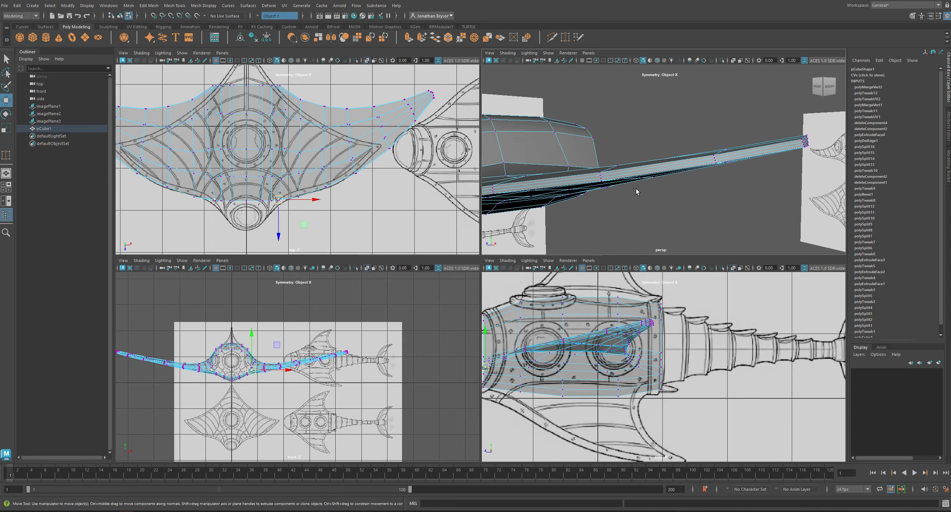
pyautogui.keyDown('alt'); pyautogui.moveTo(635, 191); pyautogui.dragTo(705, 186); pyautogui.keyUp('alt')
pyautogui.keyDown('alt'); pyautogui.moveTo(705, 186); pyautogui.dragTo(870, 158, button='middle'); pyautogui.keyUp('alt')
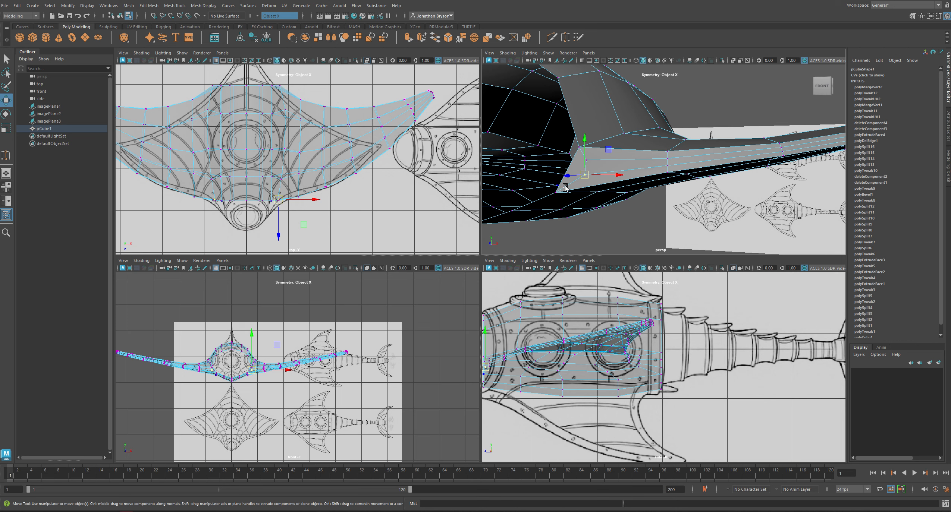
# - Delete the loop edges that cross the rear rim face at the wing root
pyautogui.keyDown('alt'); pyautogui.moveTo(731, 170); pyautogui.dragTo(626, 179); pyautogui.keyUp('alt')
pyautogui.keyDown('alt'); pyautogui.moveTo(626, 179); pyautogui.dragTo(681, 179, button='right'); pyautogui.keyUp('alt')
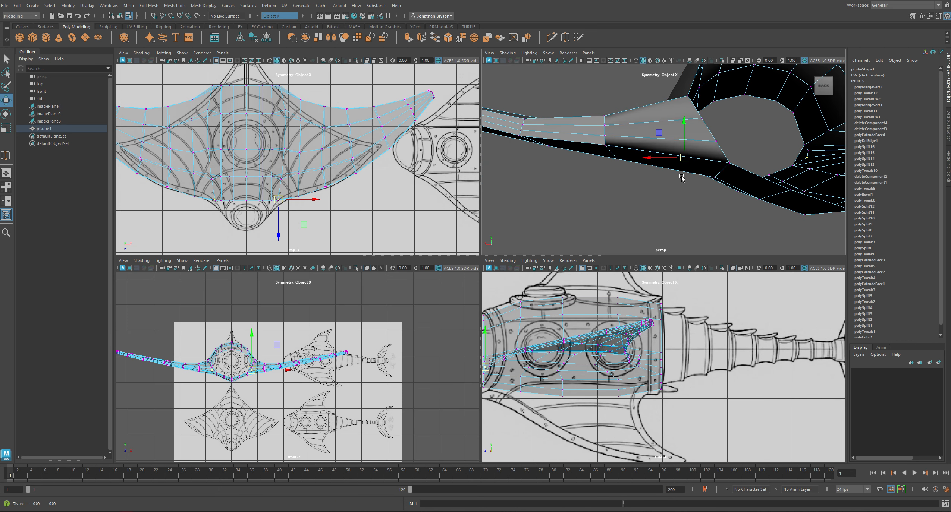
pyautogui.moveTo(663, 120); pyautogui.dragTo(663, 138, button='right')
pyautogui.click(667, 120)
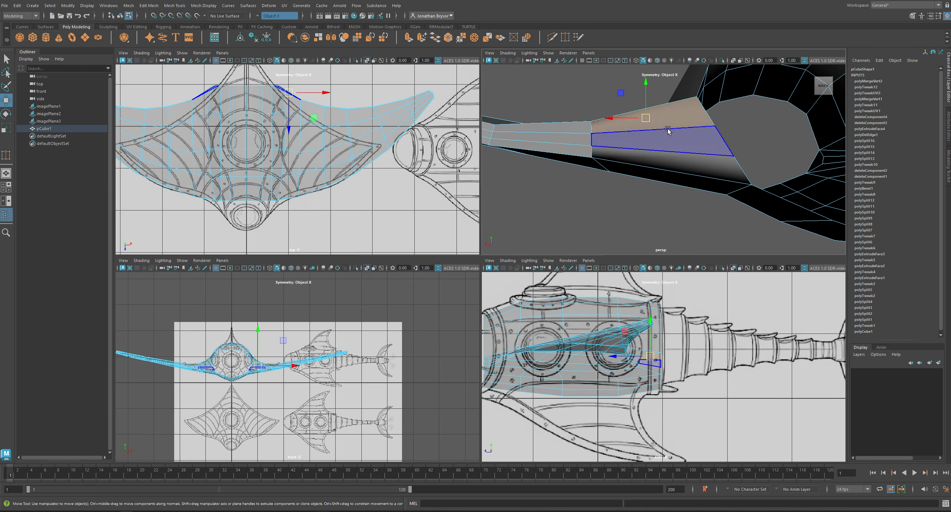
pyautogui.press('F10')
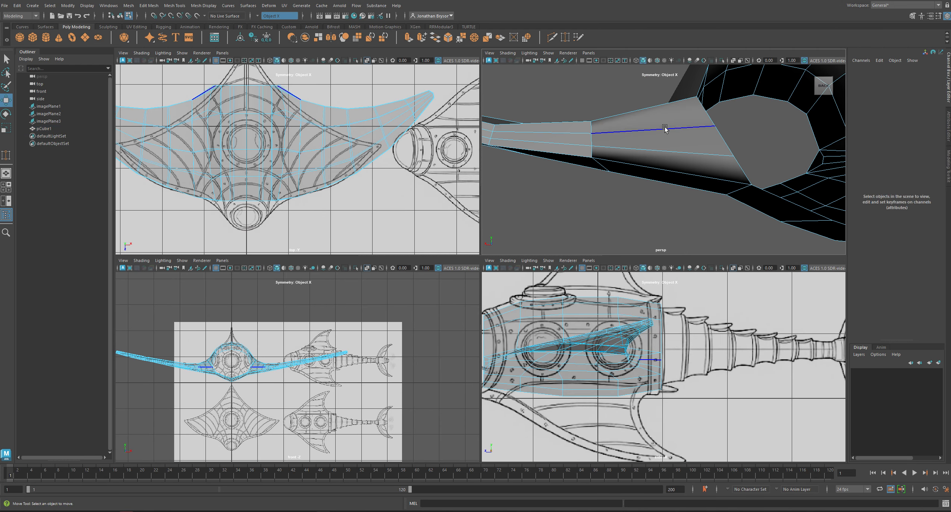
pyautogui.click(665, 153)
pyautogui.press('Delete')
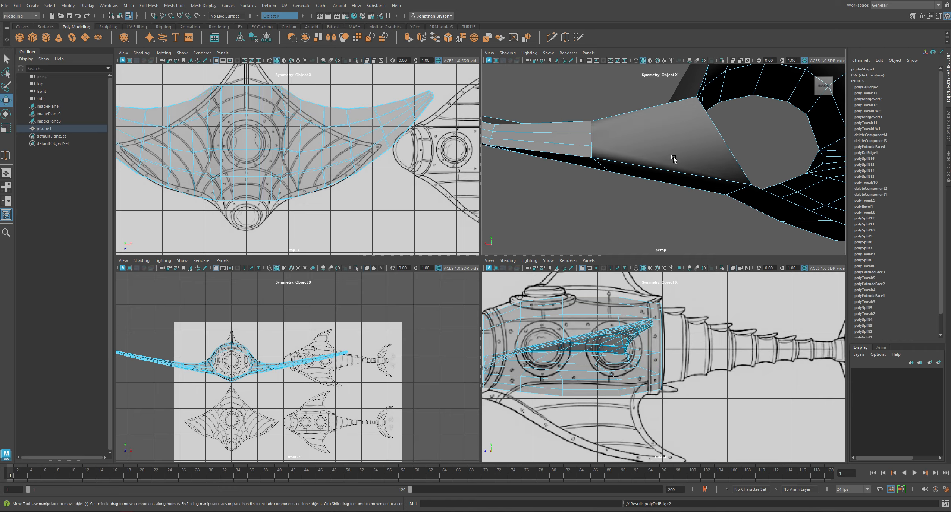
# - Extrude the rear rim face at the wing root and scale it down locally to 0.7 as an inset
pyautogui.press('F11')
pyautogui.click(673, 151)
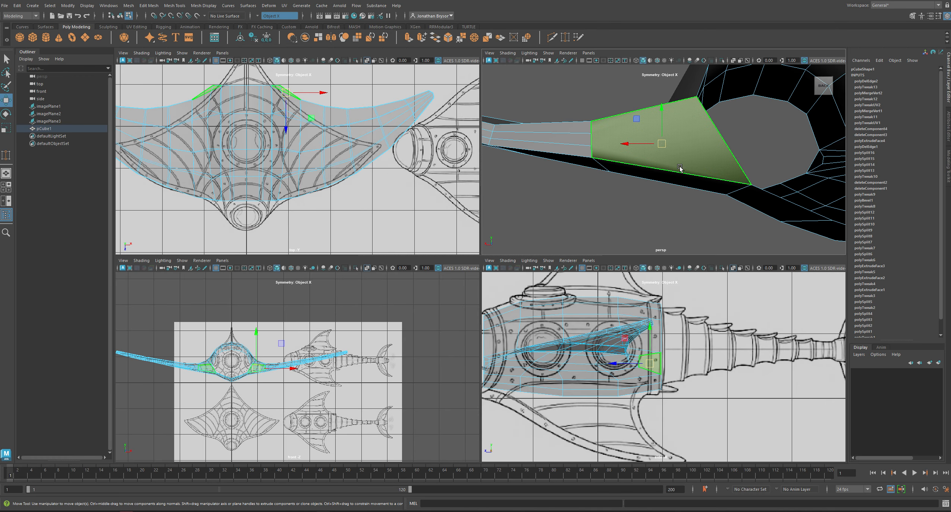
pyautogui.hotkey('ctrl', 'e')
pyautogui.moveTo(680, 169); pyautogui.dragTo(653, 141)
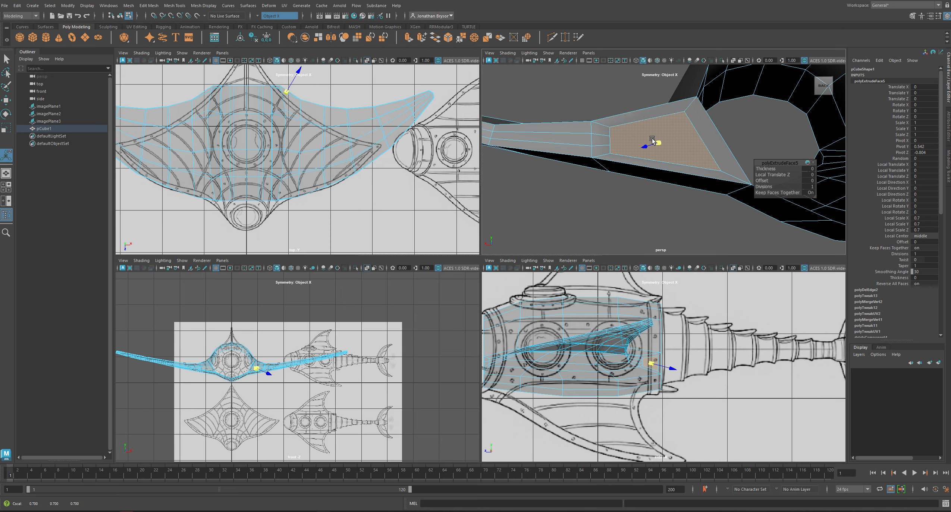
# - Delete the three narrow faces between the rear inset and the subdivided rim at the wing root
pyautogui.moveTo(604, 129); pyautogui.dragTo(603, 145, button='right')
pyautogui.click(601, 130)
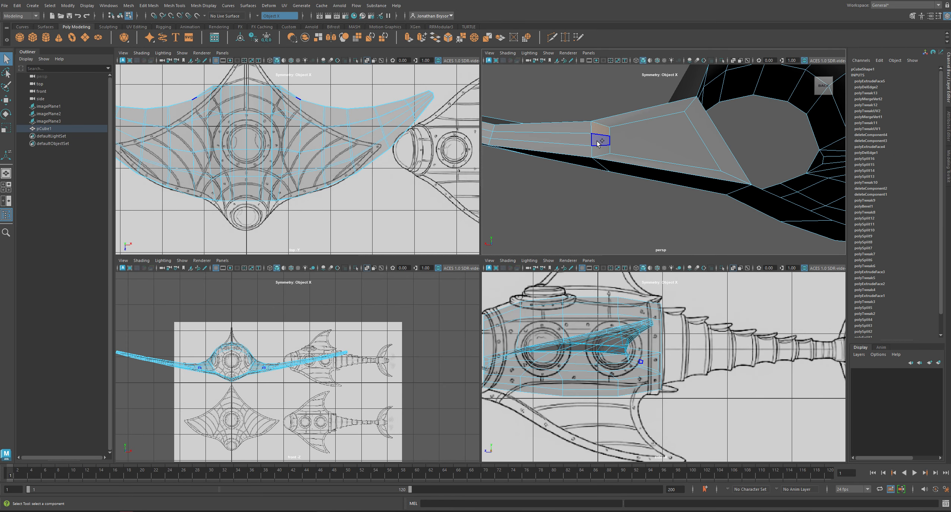
pyautogui.keyDown('shift'); pyautogui.click(597, 142); pyautogui.keyUp('shift')
pyautogui.keyDown('shift'); pyautogui.click(600, 150); pyautogui.keyUp('shift')
pyautogui.press('Delete')
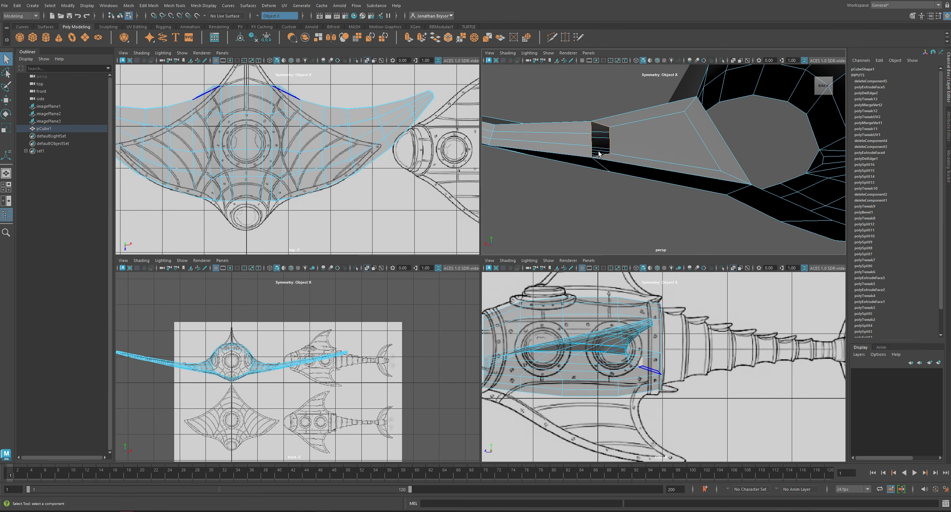
# - Close the gap at the rear wing root by merging the inset's corner vertices with the adjacent rim vertices
pyautogui.moveTo(611, 127); pyautogui.dragTo(583, 87, button='right')
pyautogui.click(591, 135)
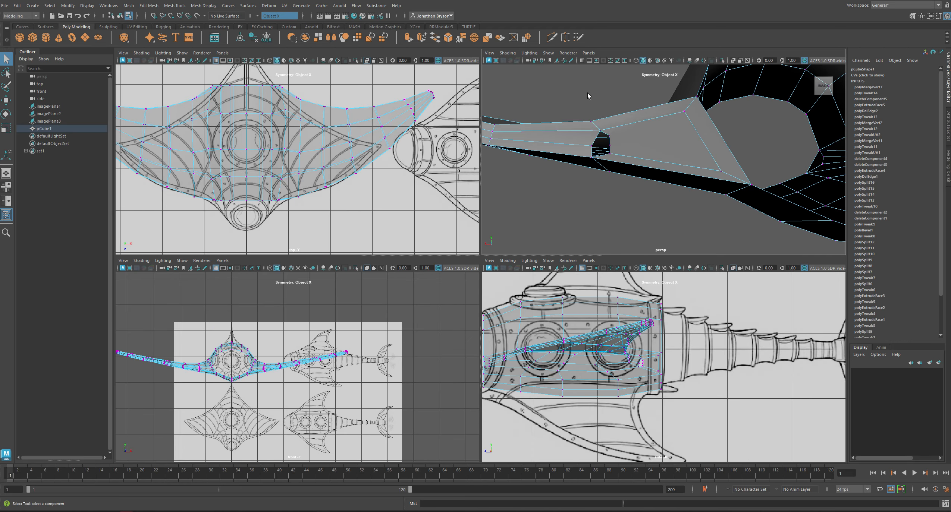
pyautogui.click(616, 139)
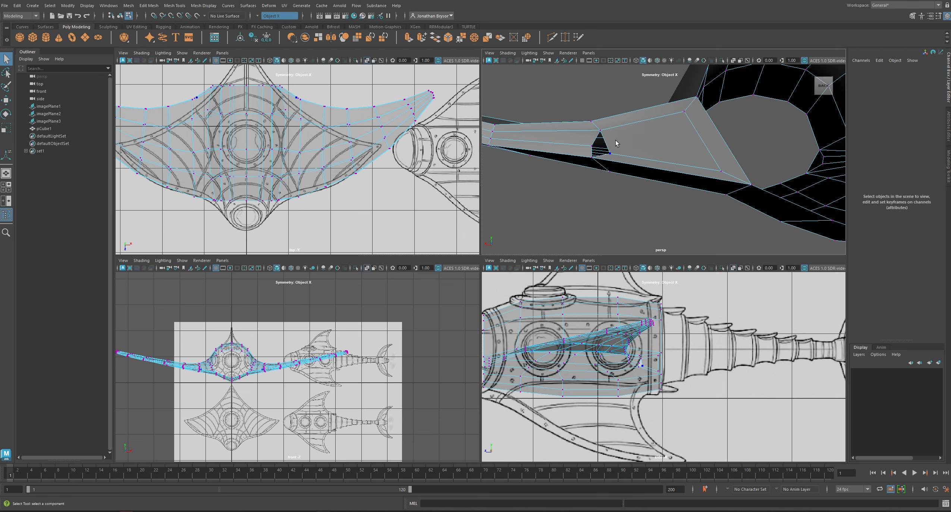
pyautogui.click(609, 154)
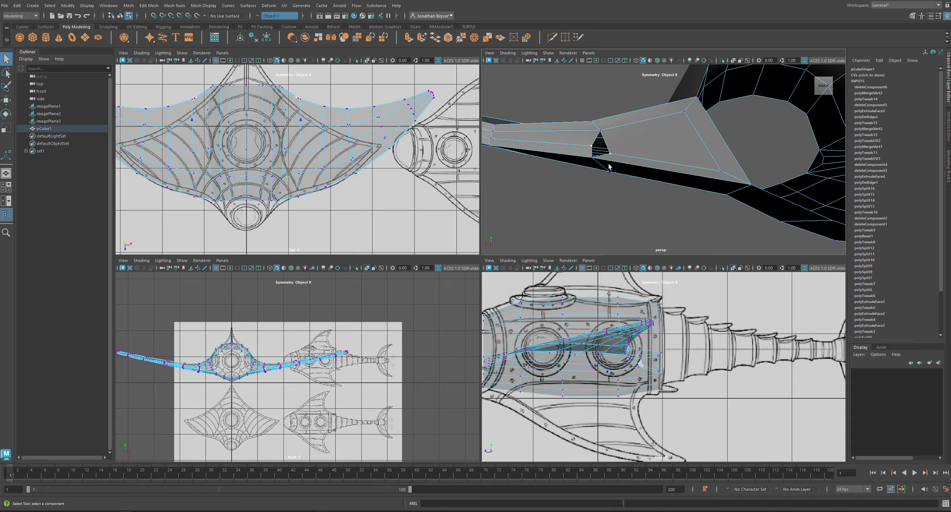
pyautogui.keyDown('alt'); pyautogui.moveTo(609, 167); pyautogui.dragTo(649, 161); pyautogui.keyUp('alt')
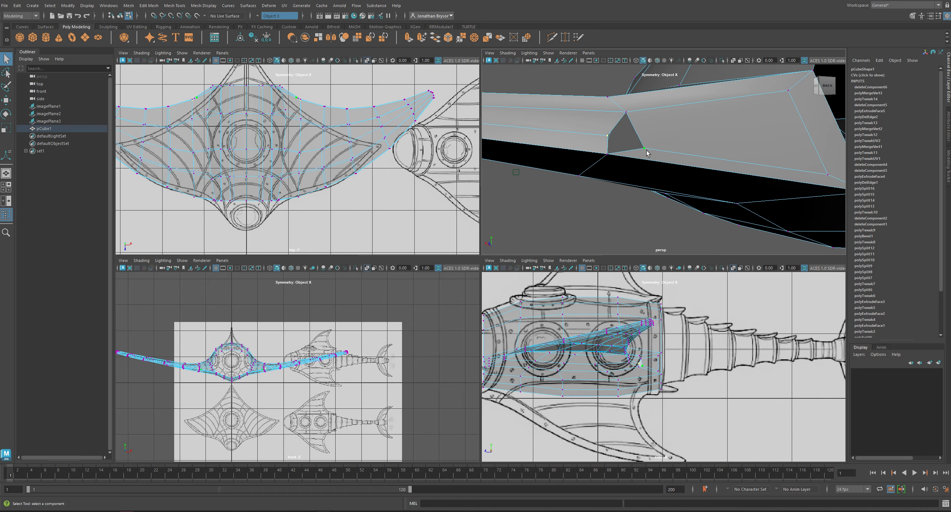
pyautogui.keyDown('shift'); pyautogui.moveTo(647, 147); pyautogui.dragTo(639, 100, button='right'); pyautogui.keyUp('shift')
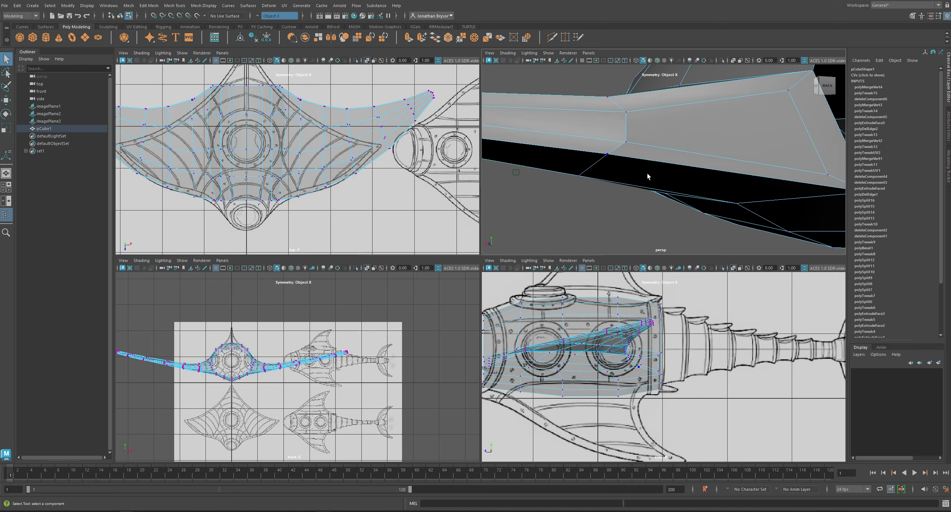
# - Adjust the middle vertices of the rear rim's first two cross-sections beyond the wing root to round the rim
pyautogui.keyDown('alt'); pyautogui.moveTo(647, 176); pyautogui.dragTo(622, 123); pyautogui.keyUp('alt')
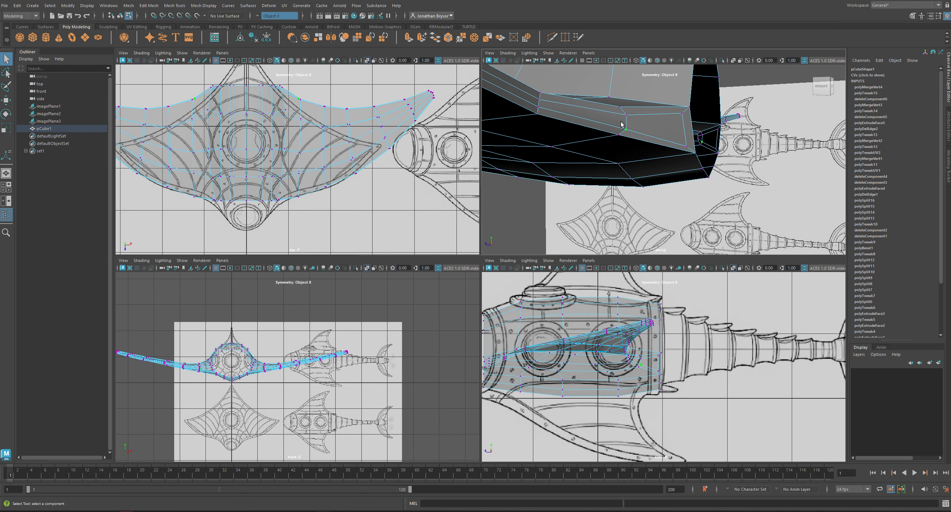
pyautogui.moveTo(619, 114); pyautogui.dragTo(594, 114, button='right')
pyautogui.click(625, 128)
pyautogui.press('w')
pyautogui.keyDown('alt'); pyautogui.moveTo(622, 149); pyautogui.dragTo(642, 151); pyautogui.keyUp('alt')
pyautogui.keyDown('alt'); pyautogui.moveTo(577, 222); pyautogui.dragTo(593, 190, button='middle'); pyautogui.keyUp('alt')
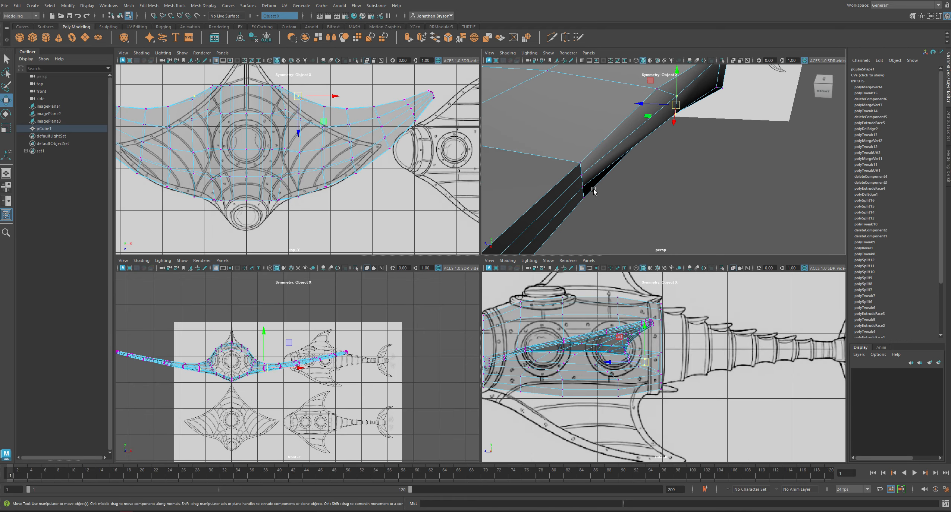
pyautogui.click(584, 186)
pyautogui.keyDown('shift'); pyautogui.click(589, 171); pyautogui.keyUp('shift')
pyautogui.moveTo(582, 181); pyautogui.dragTo(677, 138)
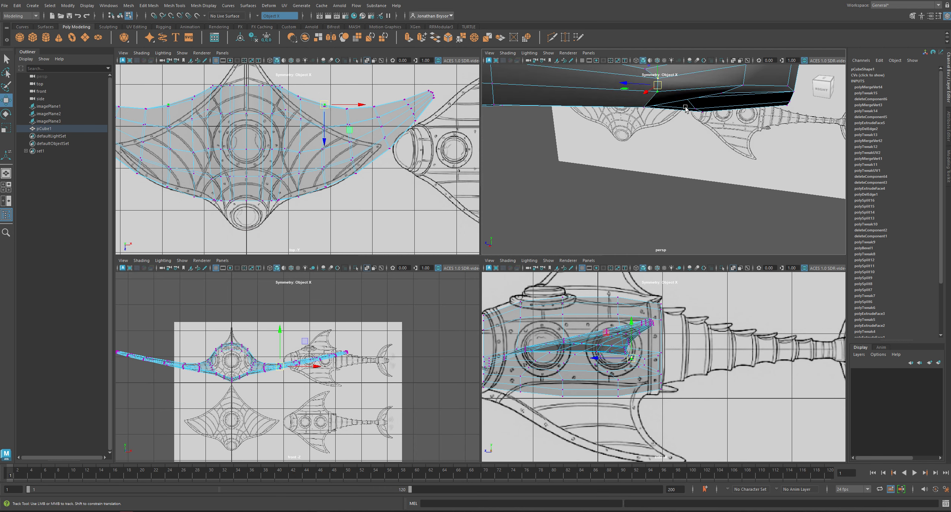
pyautogui.keyDown('alt'); pyautogui.moveTo(657, 98); pyautogui.dragTo(675, 118); pyautogui.keyUp('alt')
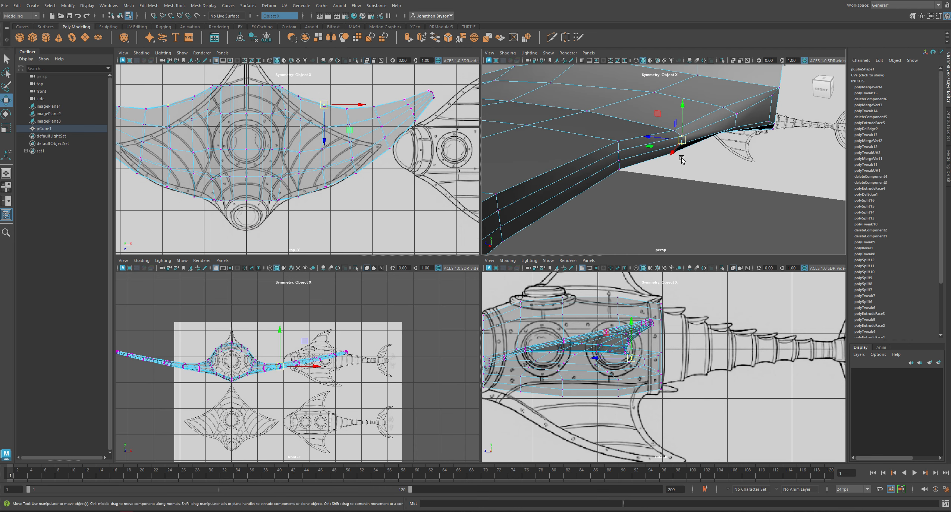
pyautogui.moveTo(681, 159); pyautogui.dragTo(676, 124, button='middle')
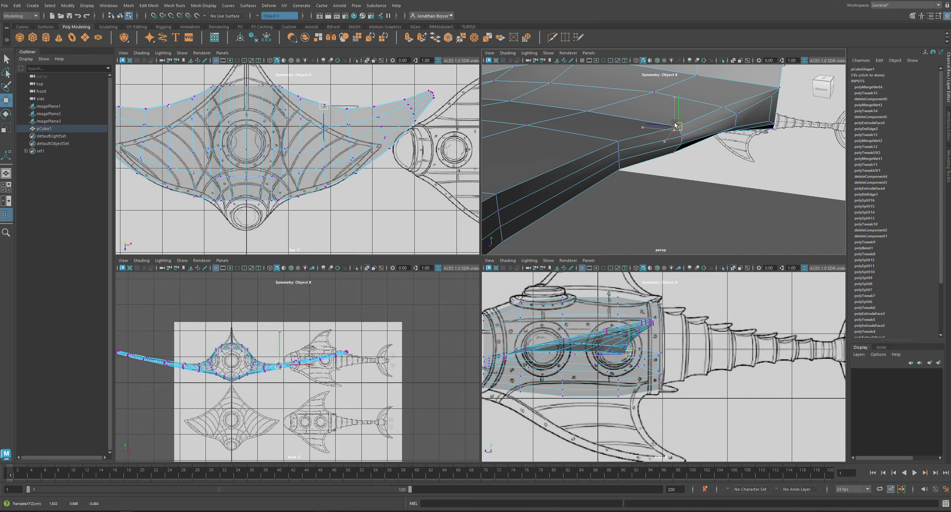
# - Pull the middle vertices of the mid-wing rear rim cross-sections outward and check the rounding in smooth preview
pyautogui.keyDown('alt'); pyautogui.moveTo(649, 169); pyautogui.dragTo(673, 119); pyautogui.keyUp('alt')
pyautogui.click(676, 115)
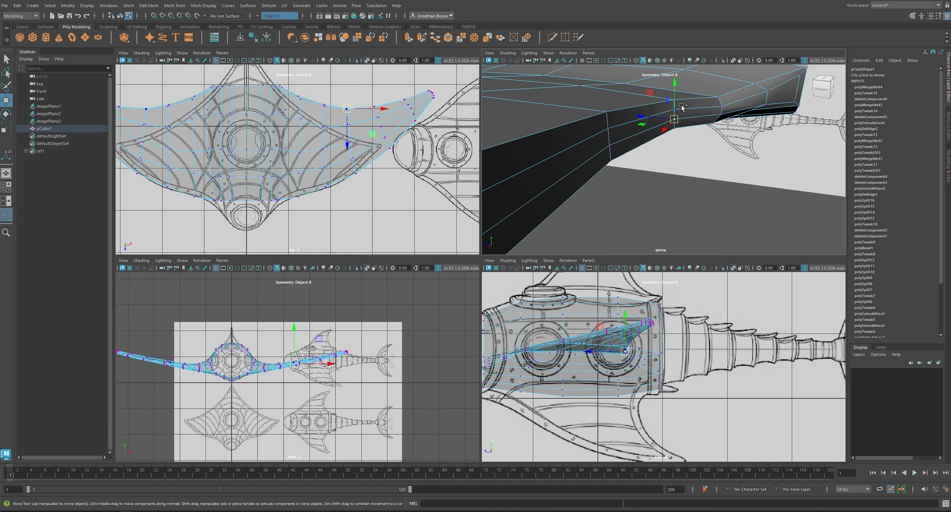
pyautogui.moveTo(674, 116); pyautogui.dragTo(627, 90)
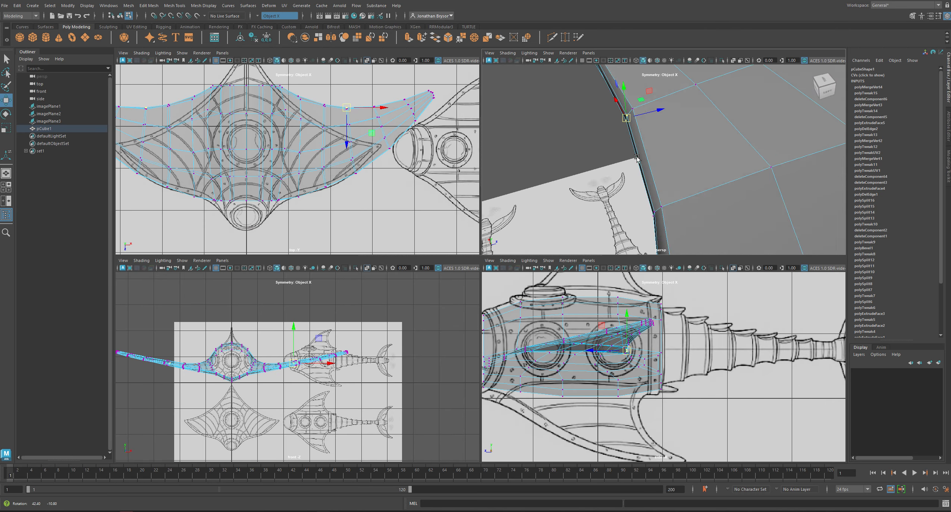
pyautogui.keyDown('alt'); pyautogui.moveTo(627, 90); pyautogui.dragTo(645, 185, button='middle'); pyautogui.keyUp('alt')
pyautogui.keyDown('alt'); pyautogui.moveTo(645, 185); pyautogui.dragTo(685, 151, button='right'); pyautogui.keyUp('alt')
pyautogui.keyDown('alt'); pyautogui.moveTo(685, 151); pyautogui.dragTo(625, 126); pyautogui.keyUp('alt')
pyautogui.click(616, 104)
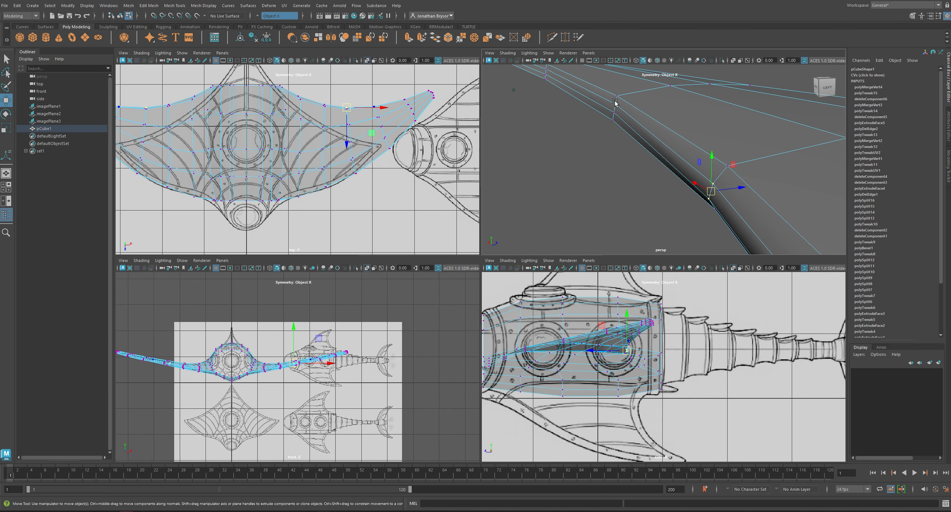
pyautogui.press('3')
pyautogui.keyDown('alt'); pyautogui.moveTo(646, 171); pyautogui.dragTo(692, 128); pyautogui.keyUp('alt')
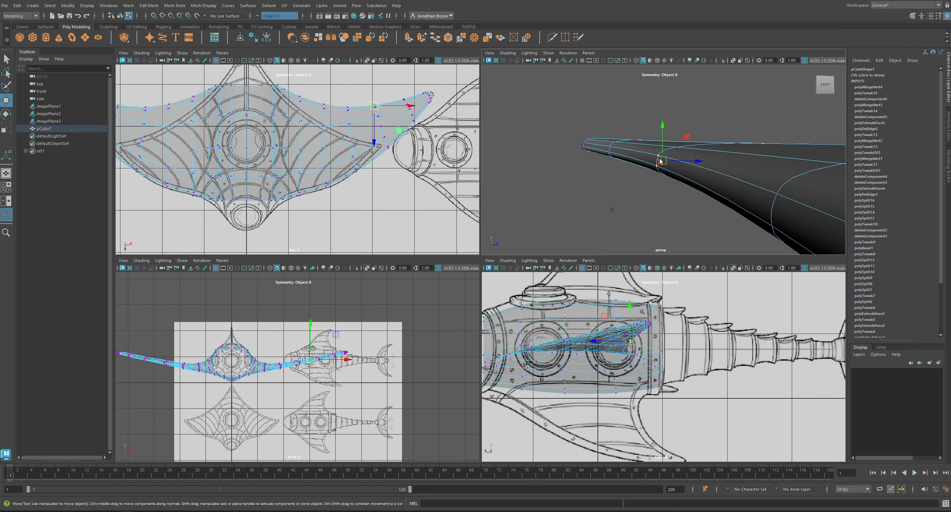
# - Pull the middle vertices of the rear rim's last cross-section before the wing tip outward, back in unsmoothed display
pyautogui.press('1')
pyautogui.keyDown('alt'); pyautogui.moveTo(662, 146); pyautogui.dragTo(681, 161); pyautogui.keyUp('alt')
pyautogui.keyDown('alt'); pyautogui.moveTo(596, 156); pyautogui.dragTo(679, 154, button='middle'); pyautogui.keyUp('alt')
pyautogui.keyDown('alt'); pyautogui.moveTo(678, 154); pyautogui.dragTo(652, 155); pyautogui.keyUp('alt')
pyautogui.keyDown('alt'); pyautogui.moveTo(653, 155); pyautogui.dragTo(711, 151, button='middle'); pyautogui.keyUp('alt')
pyautogui.click(716, 151)
pyautogui.keyDown('shift'); pyautogui.click(715, 158); pyautogui.keyUp('shift')
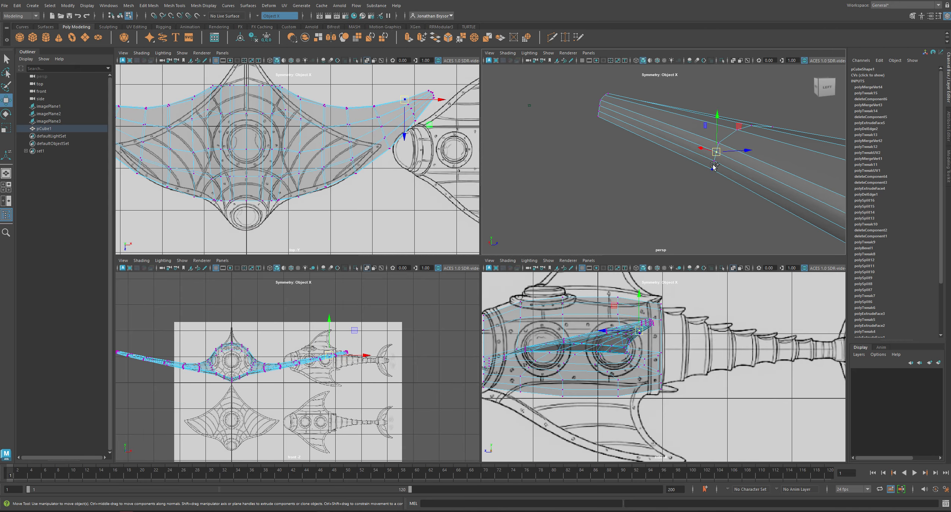
pyautogui.keyDown('shift'); pyautogui.click(713, 165); pyautogui.keyUp('shift')
pyautogui.keyDown('alt'); pyautogui.moveTo(780, 179); pyautogui.dragTo(773, 182, button='middle'); pyautogui.keyUp('alt')
pyautogui.keyDown('alt'); pyautogui.moveTo(773, 182); pyautogui.dragTo(681, 165); pyautogui.keyUp('alt')
pyautogui.keyDown('alt'); pyautogui.moveTo(682, 166); pyautogui.dragTo(671, 159, button='right'); pyautogui.keyUp('alt')
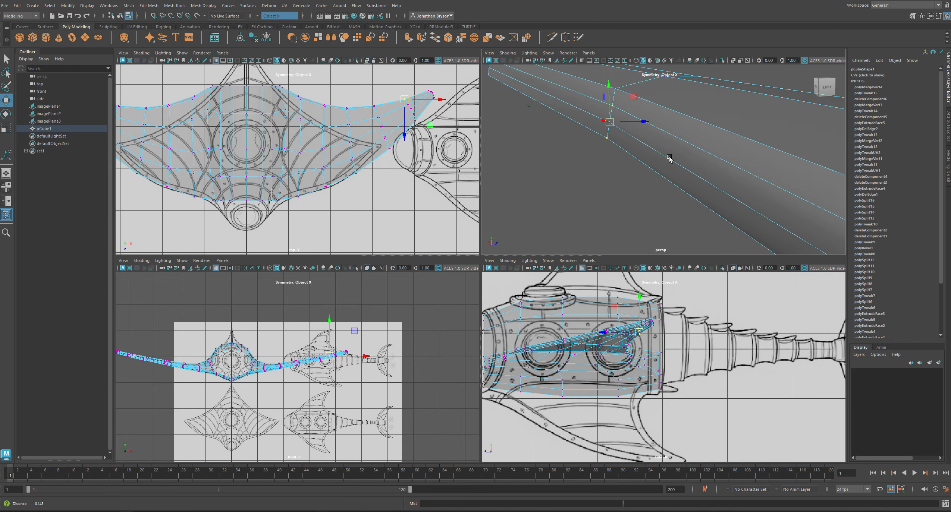
pyautogui.moveTo(671, 159)
pyautogui.keyDown('alt'); pyautogui.mouseDown(button='middle')
pyautogui.moveTo(652, 158)
pyautogui.moveTo(680, 152)
pyautogui.mouseUp(button='middle'); pyautogui.keyUp('alt')
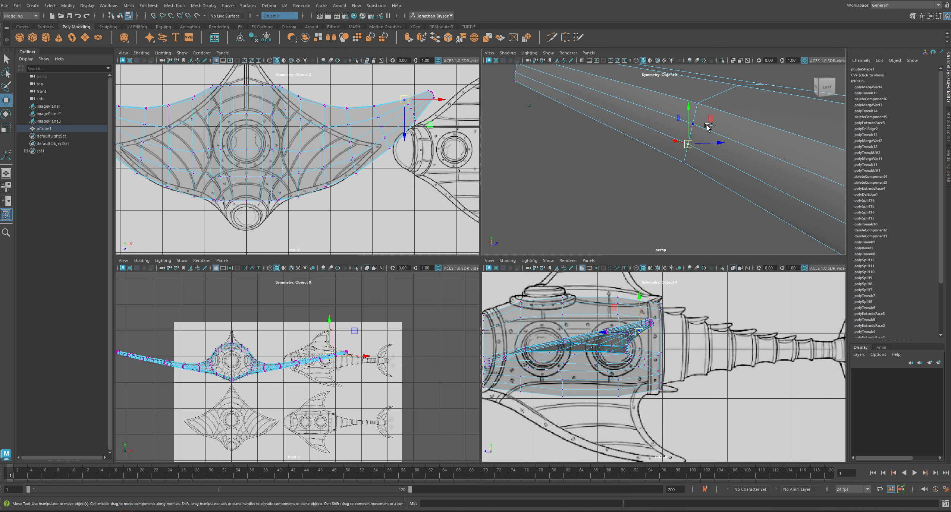
pyautogui.press('q')
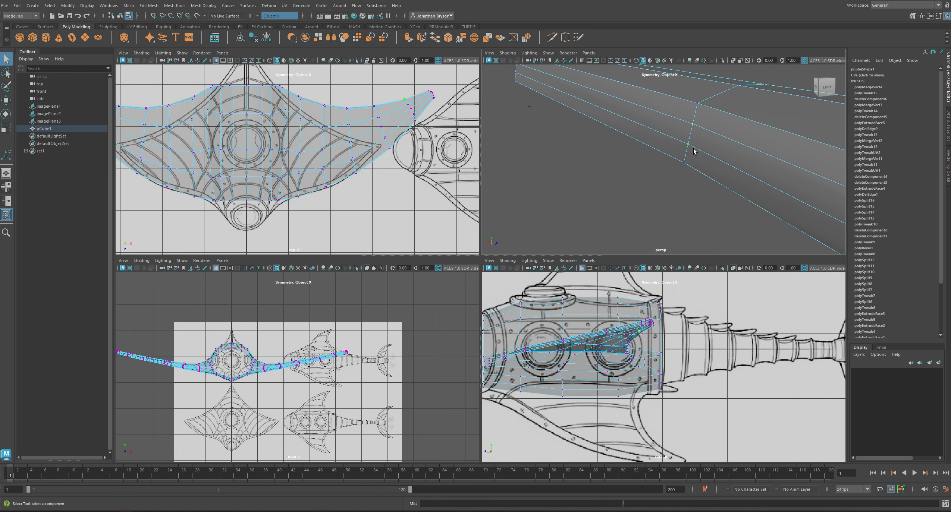
pyautogui.keyDown('alt'); pyautogui.moveTo(693, 149); pyautogui.dragTo(631, 159); pyautogui.keyUp('alt')
pyautogui.press('w')
pyautogui.moveTo(630, 158)
pyautogui.keyDown('alt'); pyautogui.mouseDown(button='middle')
pyautogui.moveTo(658, 172)
pyautogui.moveTo(649, 157)
pyautogui.mouseUp(button='middle'); pyautogui.keyUp('alt')
pyautogui.moveTo(648, 146); pyautogui.dragTo(597, 131)
pyautogui.keyDown('alt'); pyautogui.moveTo(596, 132); pyautogui.dragTo(623, 144, button='middle'); pyautogui.keyUp('alt')
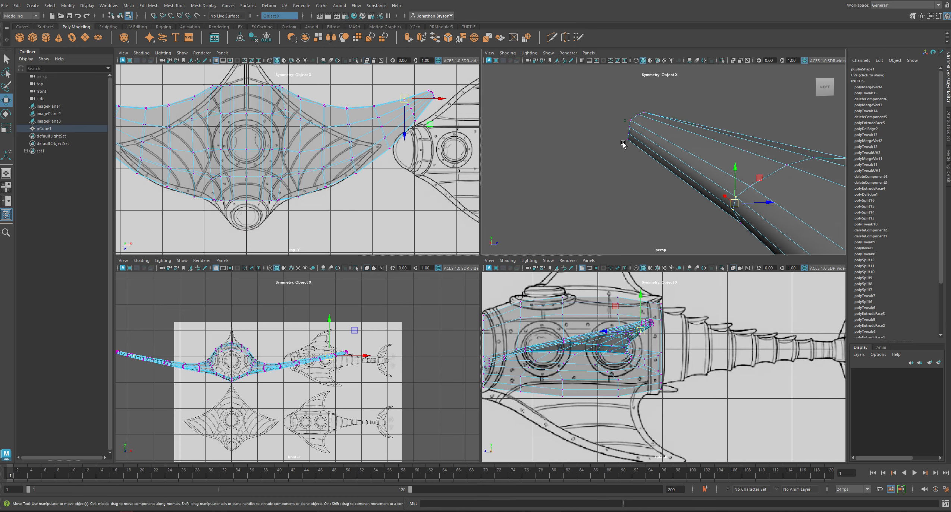
pyautogui.keyDown('alt'); pyautogui.moveTo(624, 144); pyautogui.dragTo(665, 152); pyautogui.keyUp('alt')
pyautogui.keyDown('alt'); pyautogui.moveTo(582, 153); pyautogui.dragTo(602, 154, button='middle'); pyautogui.keyUp('alt')
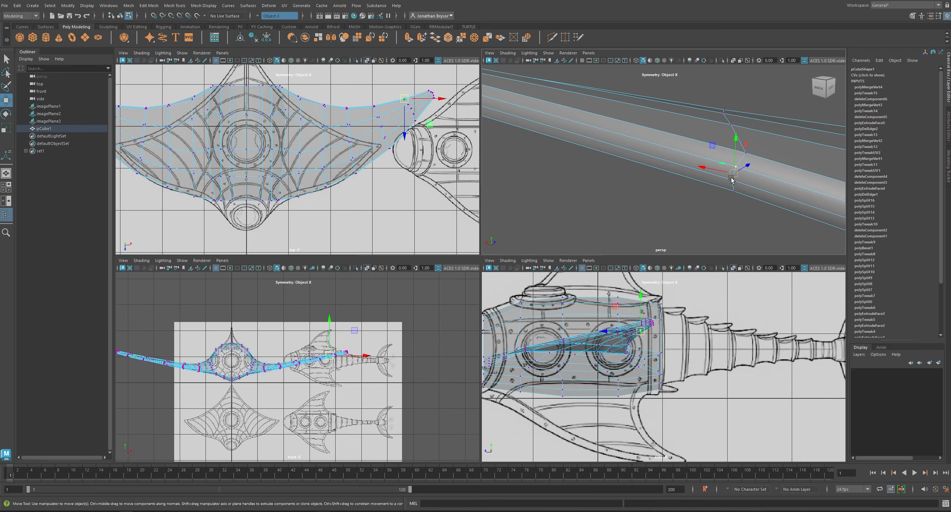
pyautogui.moveTo(731, 179); pyautogui.dragTo(734, 175)
# - Round the rim at the wing tip's rear corner by pulling out its middle vertices in an enlarged perspective view
pyautogui.moveTo(649, 155)
pyautogui.keyDown('alt'); pyautogui.mouseDown(button='middle')
pyautogui.moveTo(735, 176)
pyautogui.moveTo(662, 163)
pyautogui.mouseUp(button='middle'); pyautogui.keyUp('alt')
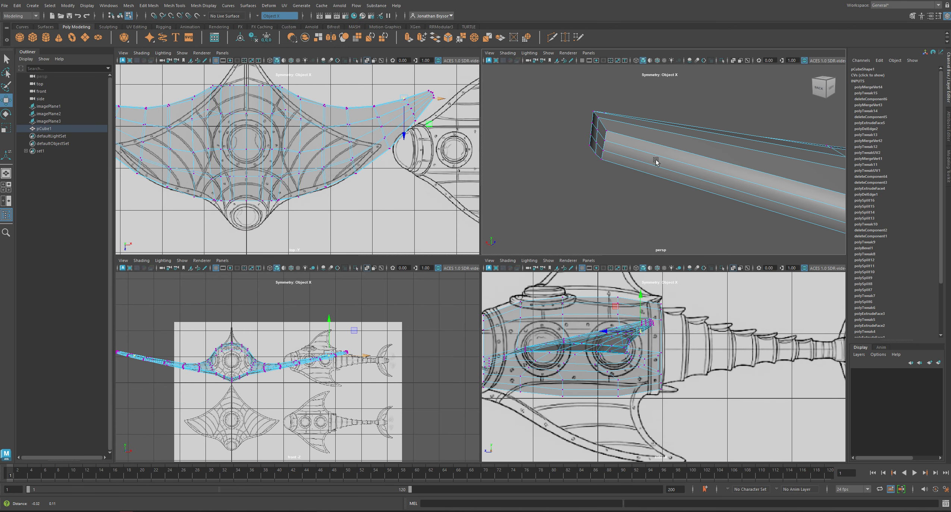
pyautogui.click(608, 142)
pyautogui.press('space')
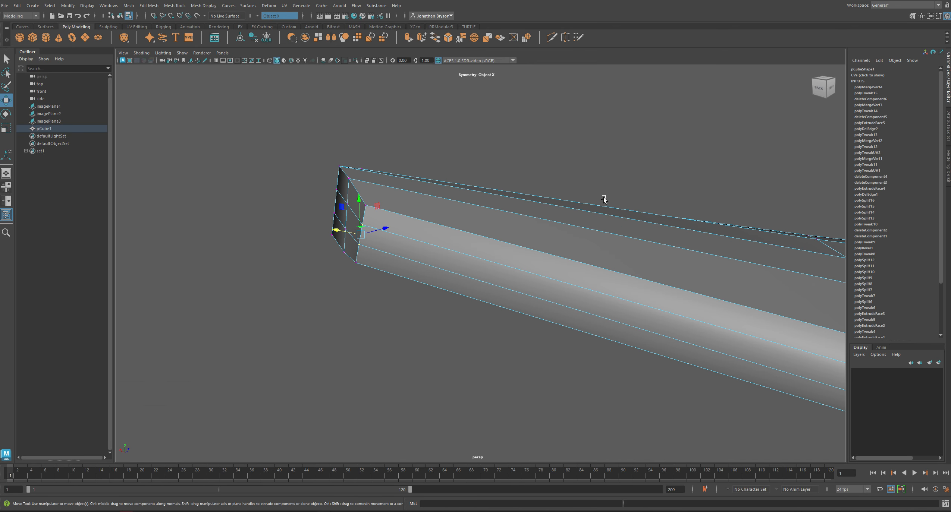
pyautogui.keyDown('alt'); pyautogui.moveTo(604, 198); pyautogui.dragTo(378, 198); pyautogui.keyUp('alt')
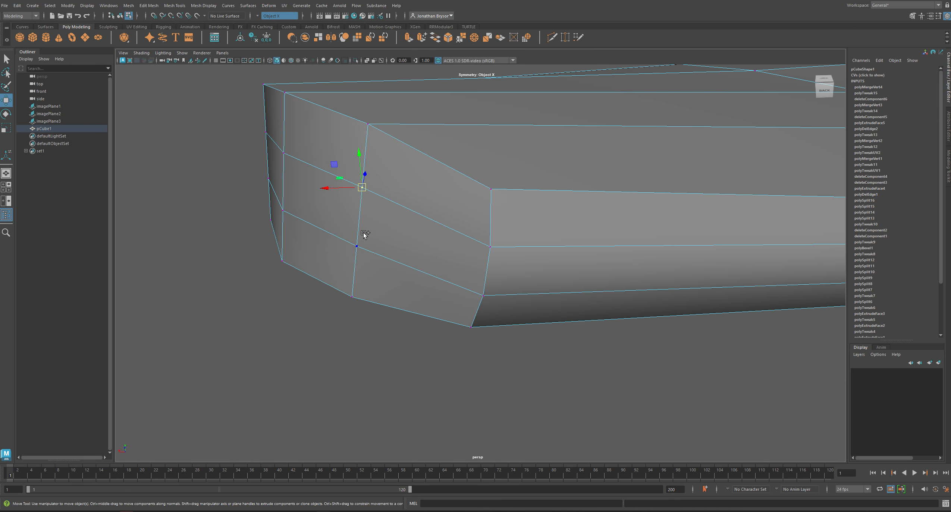
pyautogui.keyDown('alt'); pyautogui.moveTo(368, 250); pyautogui.dragTo(449, 213); pyautogui.keyUp('alt')
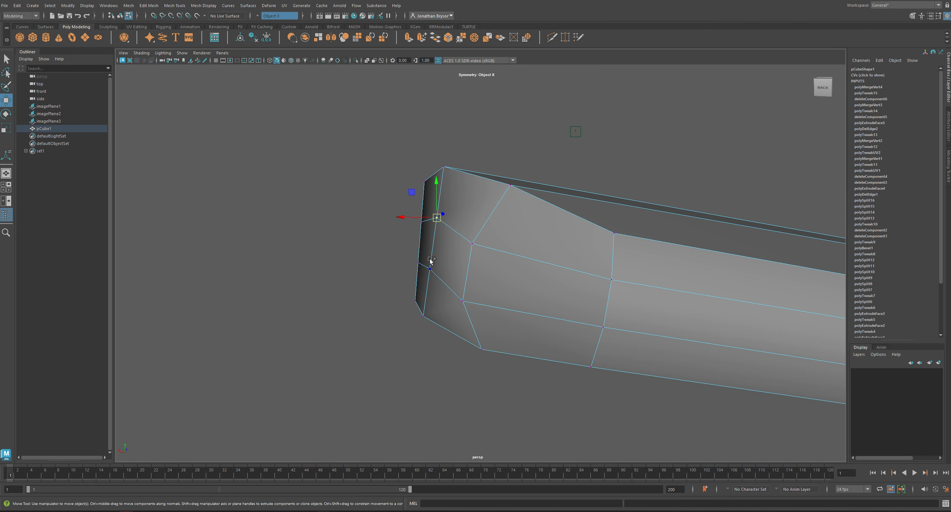
pyautogui.keyDown('alt'); pyautogui.moveTo(430, 260); pyautogui.dragTo(454, 221); pyautogui.keyUp('alt')
pyautogui.moveTo(461, 270)
pyautogui.keyDown('alt'); pyautogui.mouseDown()
pyautogui.moveTo(392, 272)
pyautogui.moveTo(405, 294)
pyautogui.moveTo(444, 230)
pyautogui.moveTo(380, 261)
pyautogui.mouseUp(); pyautogui.keyUp('alt')
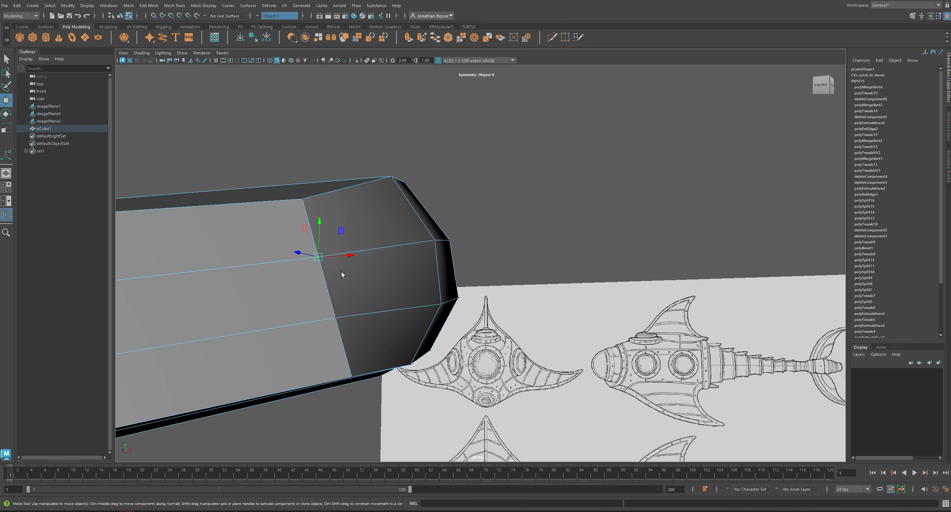
# - Pull the two middle rim vertices at the wing tip's front corner outward to round the edge
pyautogui.keyDown('shift'); pyautogui.click(340, 313); pyautogui.keyUp('shift')
pyautogui.keyDown('alt'); pyautogui.moveTo(341, 314); pyautogui.dragTo(412, 337); pyautogui.keyUp('alt')
pyautogui.keyDown('alt'); pyautogui.moveTo(467, 366); pyautogui.dragTo(450, 316, button='middle'); pyautogui.keyUp('alt')
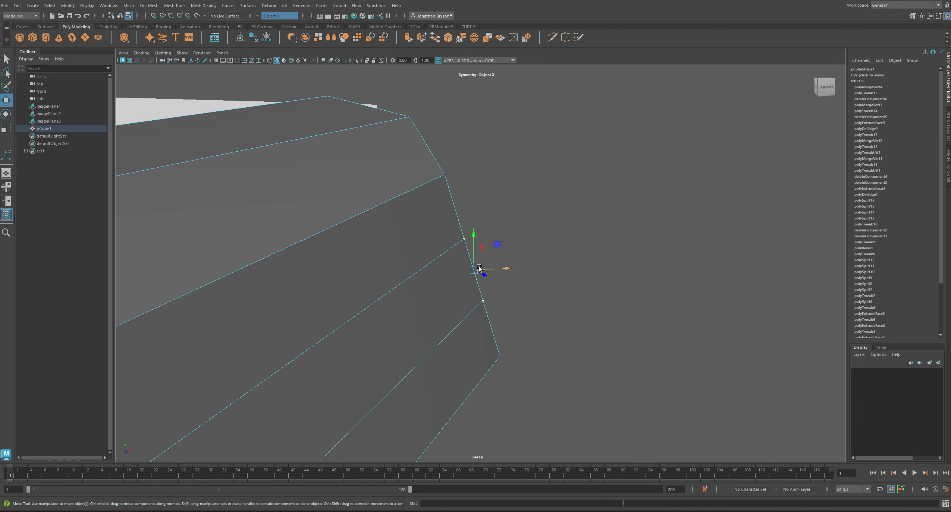
pyautogui.moveTo(476, 266)
pyautogui.mouseDown()
pyautogui.moveTo(512, 259)
pyautogui.moveTo(361, 276)
pyautogui.mouseUp()
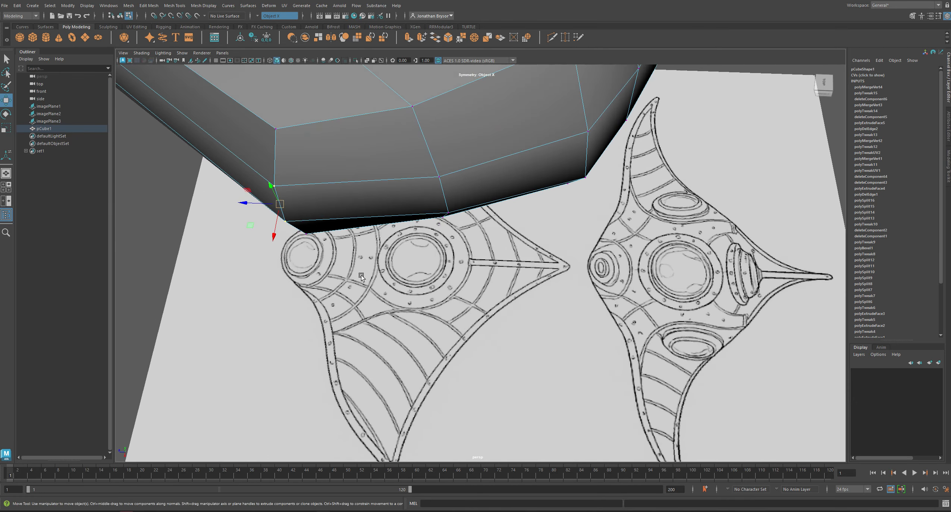
# - Pull the middle vertices of the outer front rim cross-sections outward to round the wing's leading edge
pyautogui.moveTo(362, 275)
pyautogui.keyDown('alt'); pyautogui.mouseDown(button='middle')
pyautogui.moveTo(431, 300)
pyautogui.moveTo(425, 288)
pyautogui.mouseUp(button='middle'); pyautogui.keyUp('alt')
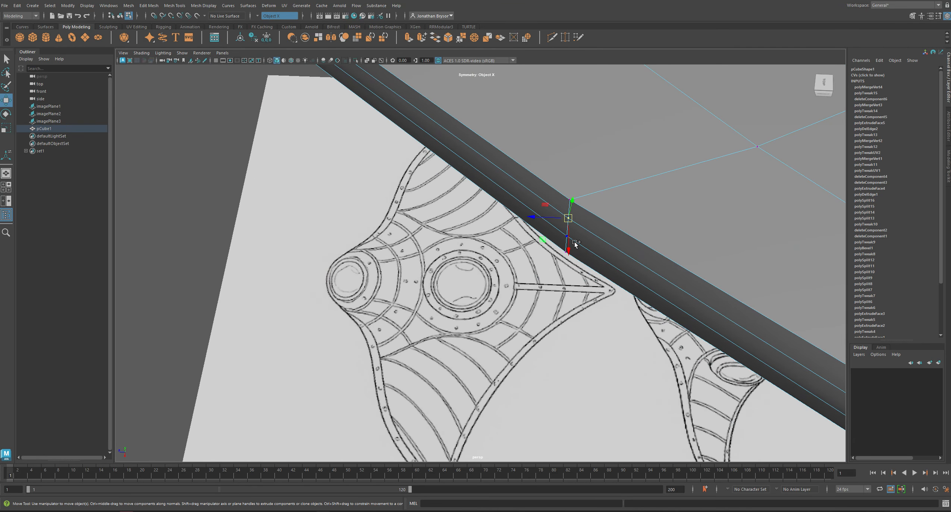
pyautogui.moveTo(573, 245)
pyautogui.keyDown('alt'); pyautogui.mouseDown()
pyautogui.moveTo(518, 238)
pyautogui.moveTo(510, 265)
pyautogui.moveTo(423, 145)
pyautogui.moveTo(428, 228)
pyautogui.mouseUp(); pyautogui.keyUp('alt')
pyautogui.moveTo(437, 270)
pyautogui.keyDown('alt'); pyautogui.mouseDown()
pyautogui.moveTo(417, 270)
pyautogui.moveTo(417, 239)
pyautogui.moveTo(437, 265)
pyautogui.moveTo(416, 283)
pyautogui.moveTo(431, 267)
pyautogui.moveTo(412, 305)
pyautogui.mouseUp(); pyautogui.keyUp('alt')
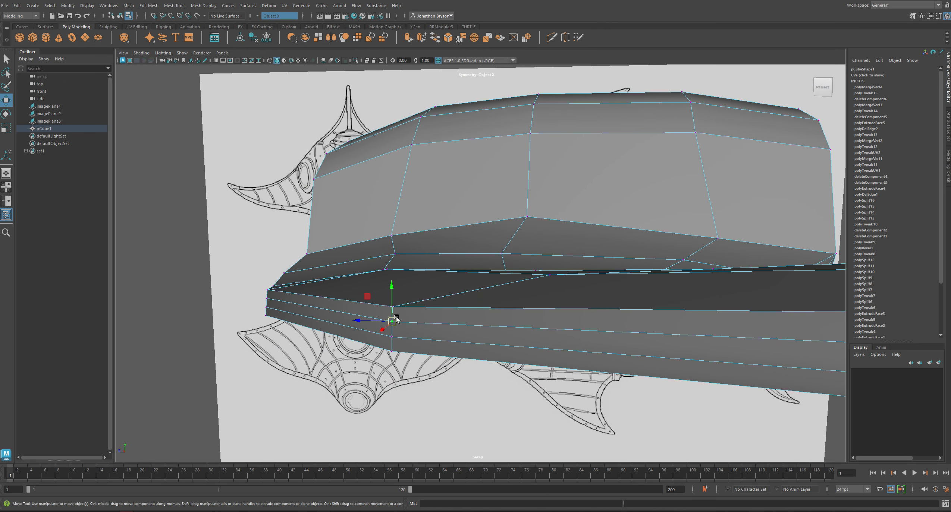
pyautogui.keyDown('alt'); pyautogui.moveTo(429, 337); pyautogui.dragTo(423, 341); pyautogui.keyUp('alt')
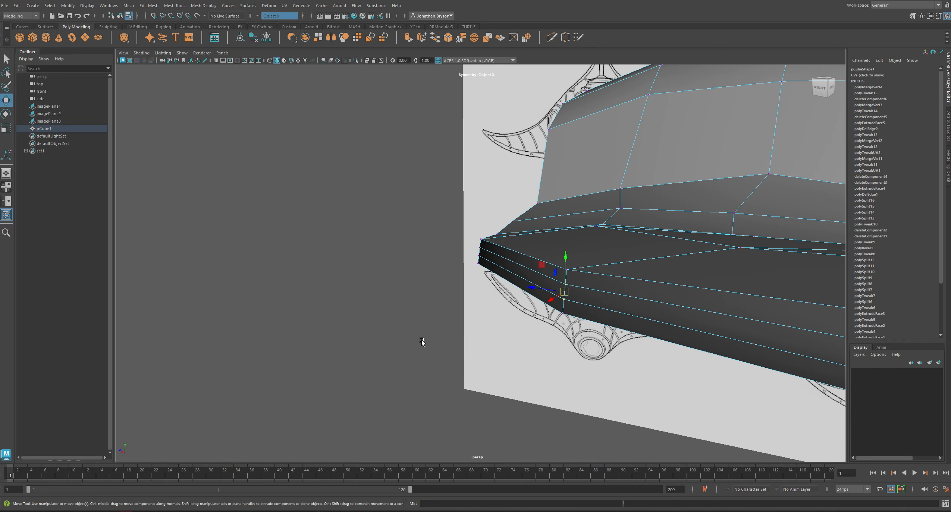
pyautogui.press('f')
pyautogui.scroll(-6, 484, 313)
pyautogui.keyDown('alt'); pyautogui.moveTo(481, 310); pyautogui.dragTo(475, 303); pyautogui.keyUp('alt')
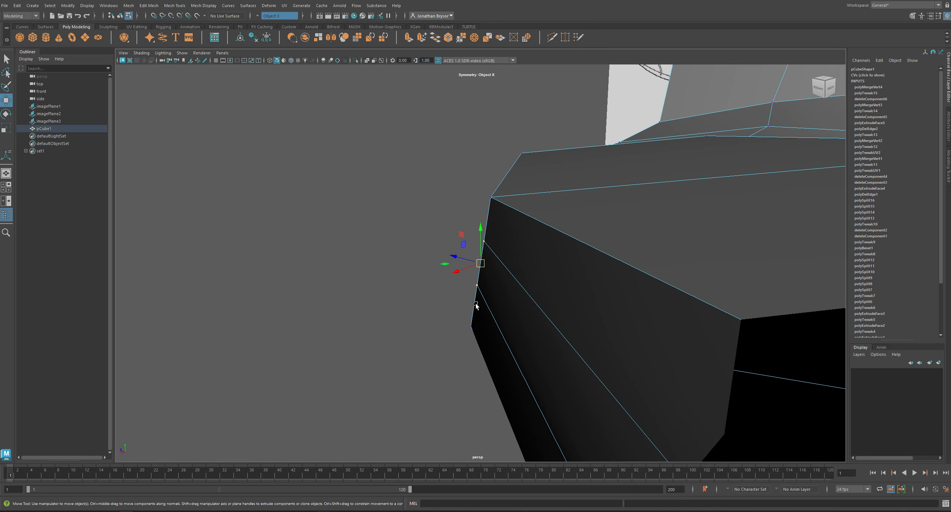
# - Pull the middle vertices of the inner front rim cross-sections outward to continue rounding the wing's leading edge toward the hull
pyautogui.moveTo(482, 262)
pyautogui.keyDown('alt'); pyautogui.mouseDown()
pyautogui.moveTo(456, 256)
pyautogui.moveTo(489, 253)
pyautogui.moveTo(446, 266)
pyautogui.moveTo(463, 253)
pyautogui.moveTo(477, 288)
pyautogui.moveTo(470, 271)
pyautogui.moveTo(426, 265)
pyautogui.mouseUp(); pyautogui.keyUp('alt')
pyautogui.keyDown('alt'); pyautogui.moveTo(426, 265); pyautogui.dragTo(775, 270, button='middle'); pyautogui.keyUp('alt')
pyautogui.keyDown('alt'); pyautogui.moveTo(469, 280); pyautogui.dragTo(501, 250); pyautogui.keyUp('alt')
pyautogui.click(461, 221)
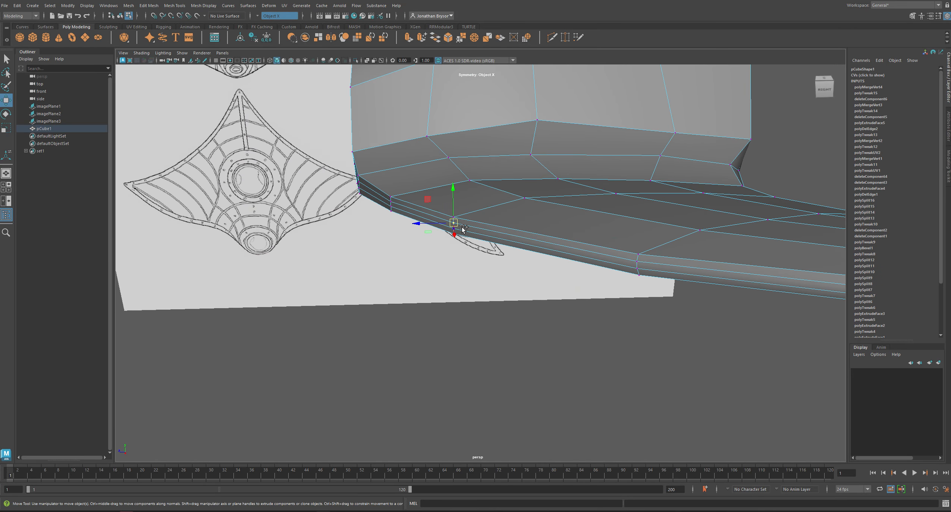
pyautogui.press('f')
pyautogui.moveTo(486, 261)
pyautogui.keyDown('alt'); pyautogui.mouseDown()
pyautogui.moveTo(747, 299)
pyautogui.moveTo(490, 289)
pyautogui.moveTo(521, 289)
pyautogui.moveTo(403, 267)
pyautogui.mouseUp(); pyautogui.keyUp('alt')
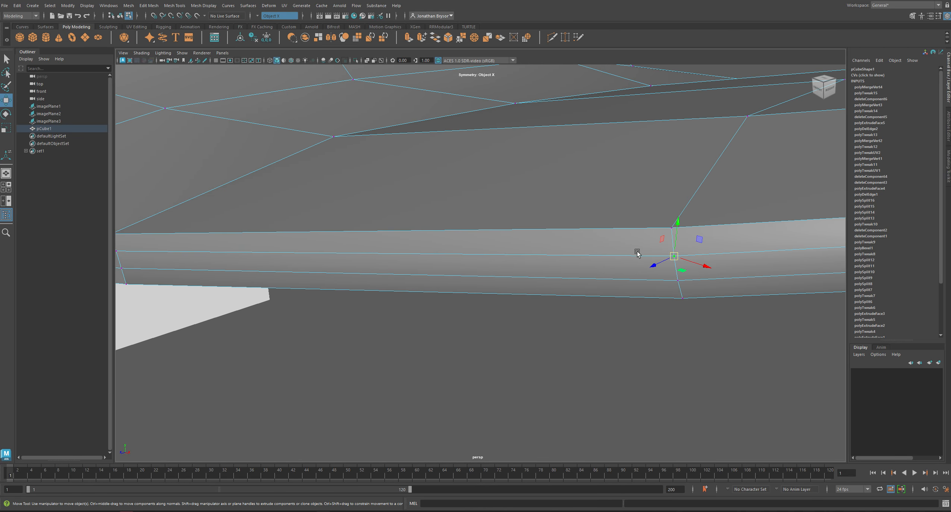
pyautogui.moveTo(678, 258)
pyautogui.mouseDown()
pyautogui.moveTo(549, 241)
pyautogui.moveTo(613, 272)
pyautogui.moveTo(594, 292)
pyautogui.moveTo(584, 270)
pyautogui.moveTo(627, 232)
pyautogui.moveTo(630, 199)
pyautogui.moveTo(499, 230)
pyautogui.mouseUp()
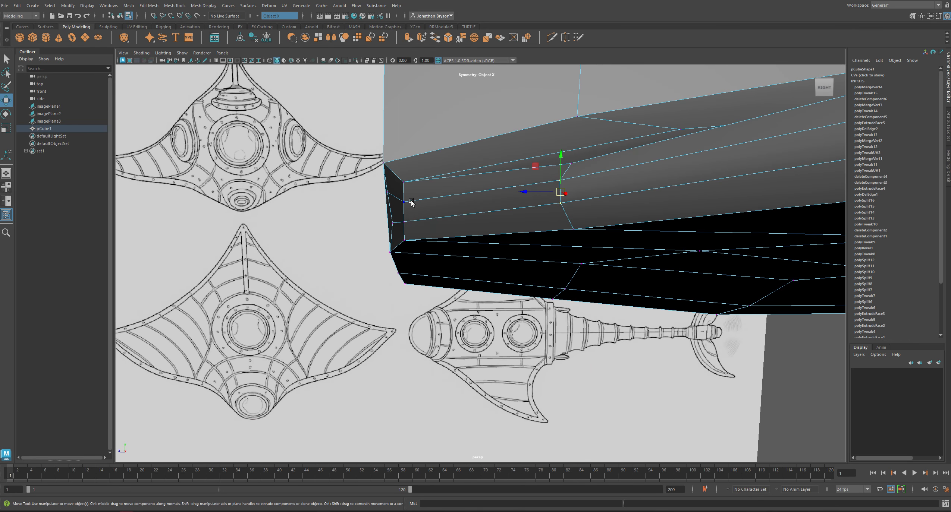
# - Pull the middle rim vertices at the wing root outward to round the leading edge where it meets the hull opening
pyautogui.moveTo(398, 214); pyautogui.dragTo(415, 240)
pyautogui.keyDown('alt'); pyautogui.moveTo(438, 204); pyautogui.dragTo(409, 210, button='middle'); pyautogui.keyUp('alt')
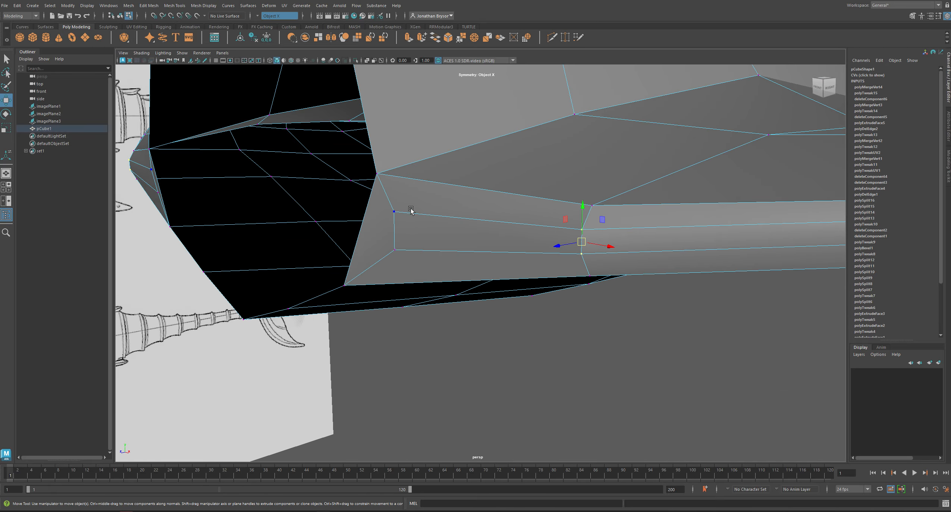
pyautogui.click(394, 212)
pyautogui.moveTo(404, 248)
pyautogui.keyDown('alt'); pyautogui.mouseDown()
pyautogui.moveTo(471, 270)
pyautogui.moveTo(449, 253)
pyautogui.moveTo(451, 232)
pyautogui.mouseUp(); pyautogui.keyUp('alt')
pyautogui.click(448, 232)
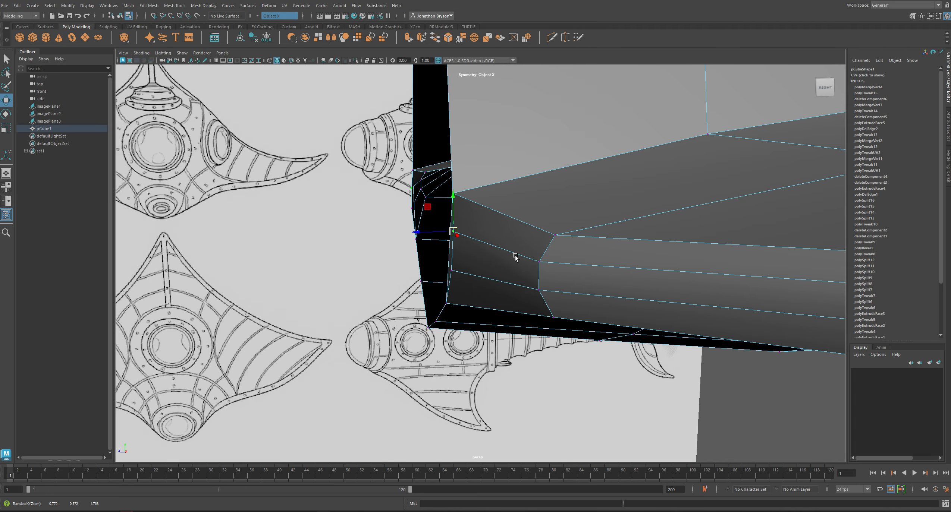
pyautogui.keyDown('alt'); pyautogui.moveTo(515, 256); pyautogui.dragTo(457, 249, button='right'); pyautogui.keyUp('alt')
pyautogui.keyDown('alt'); pyautogui.moveTo(493, 231); pyautogui.dragTo(530, 300); pyautogui.keyUp('alt')
pyautogui.keyDown('alt'); pyautogui.moveTo(529, 300); pyautogui.dragTo(467, 305, button='middle'); pyautogui.keyUp('alt')
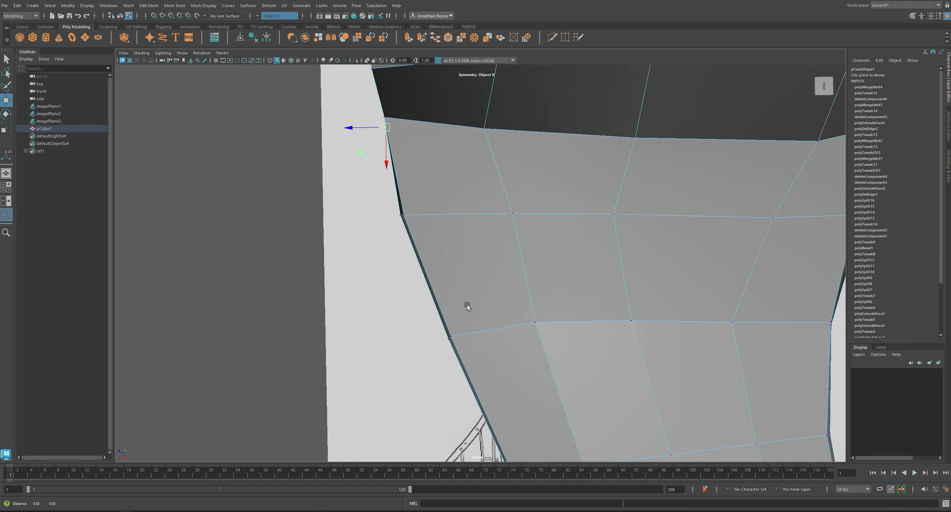
# - Reposition the upper-surface vertices around the front of the wing root to smooth the transition between hull and wing
pyautogui.keyDown('alt'); pyautogui.moveTo(467, 306); pyautogui.dragTo(457, 263, button='right'); pyautogui.keyUp('alt')
pyautogui.keyDown('alt'); pyautogui.moveTo(457, 264); pyautogui.dragTo(381, 253); pyautogui.keyUp('alt')
pyautogui.click(437, 260)
pyautogui.moveTo(438, 260); pyautogui.dragTo(375, 243)
pyautogui.click(299, 269)
pyautogui.keyDown('alt'); pyautogui.moveTo(306, 289); pyautogui.dragTo(325, 245); pyautogui.keyUp('alt')
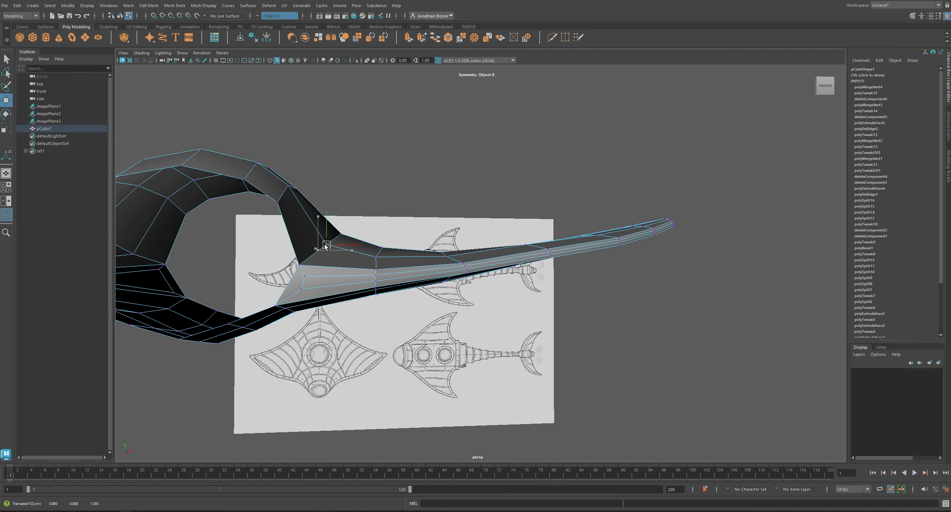
pyautogui.click(377, 255)
pyautogui.keyDown('alt'); pyautogui.moveTo(381, 253); pyautogui.dragTo(539, 239); pyautogui.keyUp('alt')
pyautogui.moveTo(374, 292); pyautogui.dragTo(374, 288)
pyautogui.moveTo(377, 277); pyautogui.dragTo(378, 278)
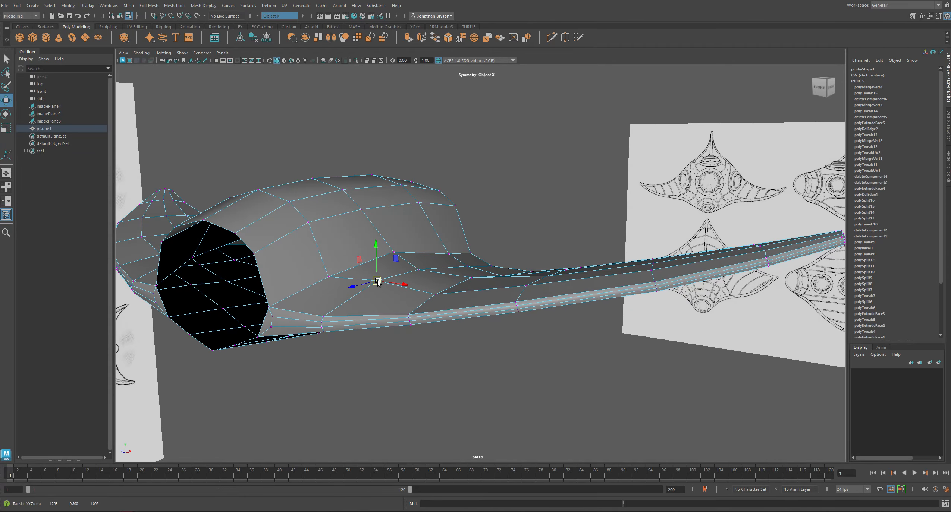
# - Reposition the upper-surface vertices at the rear wing root and along the outer wing to even out the edge flow
pyautogui.keyDown('alt'); pyautogui.moveTo(494, 247); pyautogui.dragTo(426, 262); pyautogui.keyUp('alt')
pyautogui.moveTo(548, 286)
pyautogui.keyDown('alt'); pyautogui.mouseDown()
pyautogui.moveTo(525, 284)
pyautogui.moveTo(536, 281)
pyautogui.mouseUp(); pyautogui.keyUp('alt')
pyautogui.click(532, 287)
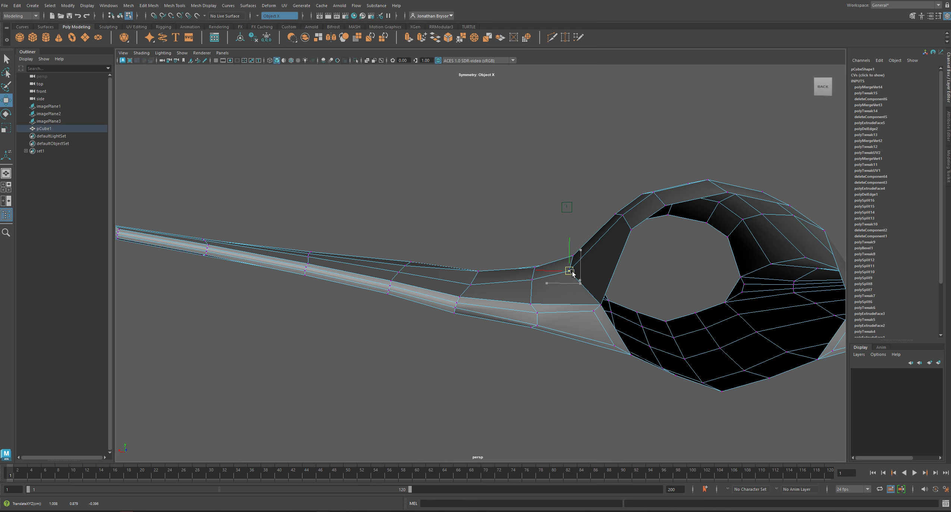
pyautogui.keyDown('alt'); pyautogui.moveTo(587, 298); pyautogui.dragTo(381, 292); pyautogui.keyUp('alt')
pyautogui.click(453, 278)
pyautogui.keyDown('alt'); pyautogui.moveTo(441, 230); pyautogui.dragTo(491, 264); pyautogui.keyUp('alt')
pyautogui.click(336, 238)
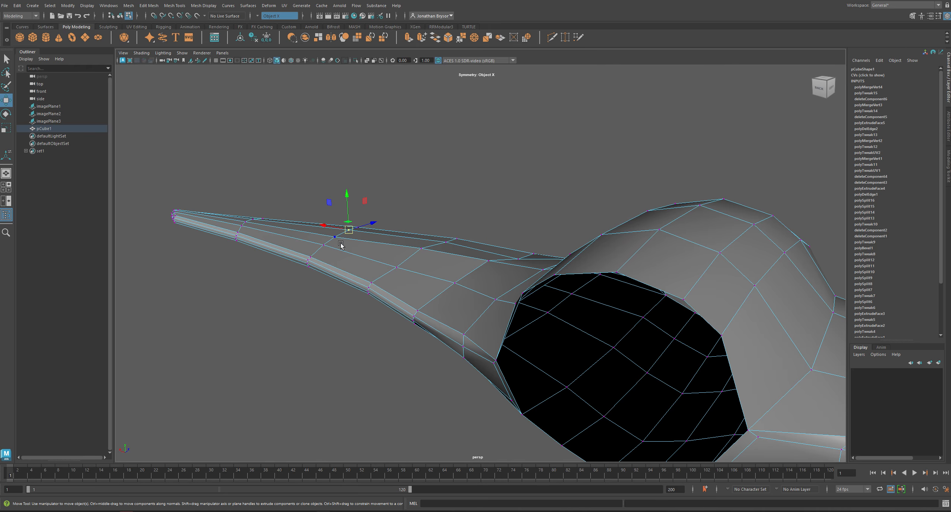
pyautogui.moveTo(336, 241)
pyautogui.mouseDown()
pyautogui.moveTo(369, 306)
pyautogui.moveTo(367, 246)
pyautogui.moveTo(375, 258)
pyautogui.moveTo(446, 244)
pyautogui.moveTo(431, 226)
pyautogui.mouseUp()
pyautogui.keyDown('alt'); pyautogui.moveTo(431, 226); pyautogui.dragTo(541, 275, button='right'); pyautogui.keyUp('alt')
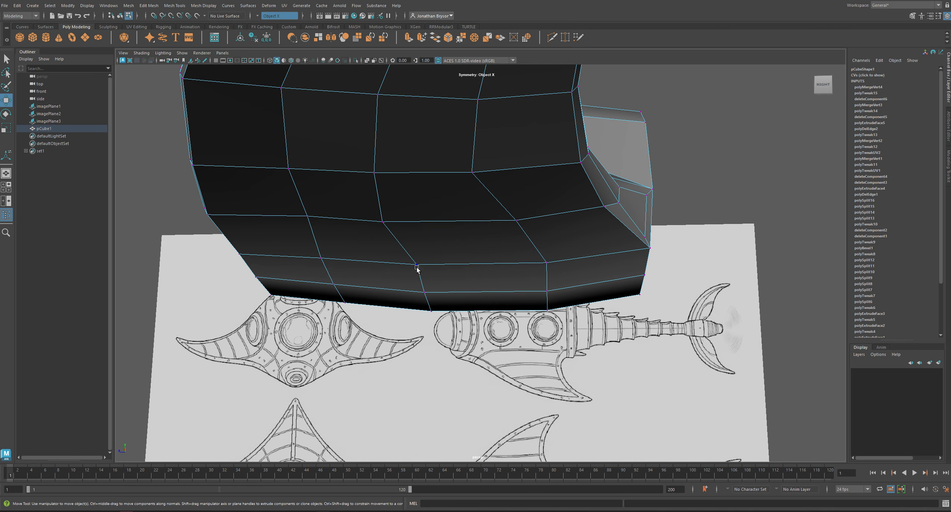
# - Move the underside vertices in the row where the wing meets the hull downward to smooth the curve
pyautogui.click(416, 267)
pyautogui.moveTo(417, 267); pyautogui.dragTo(420, 277)
pyautogui.click(544, 268)
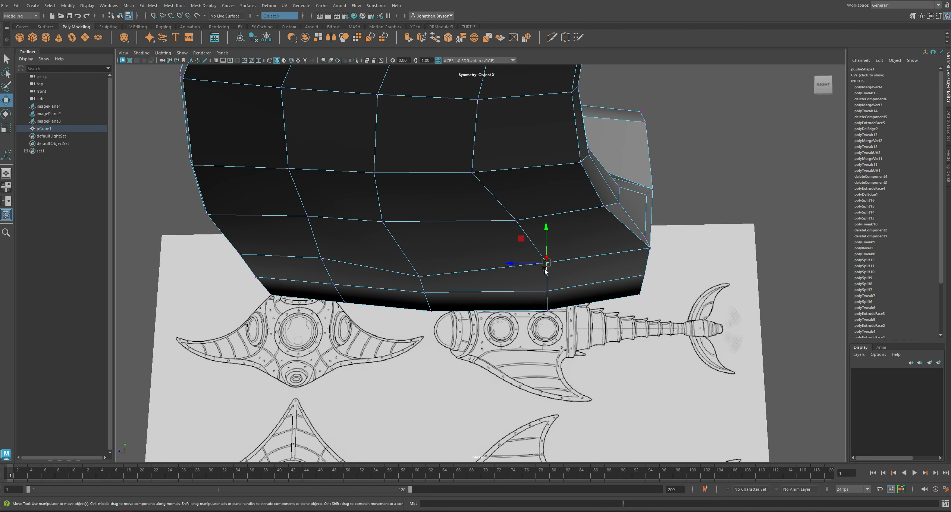
pyautogui.moveTo(545, 272); pyautogui.dragTo(548, 276)
pyautogui.click(321, 259)
pyautogui.moveTo(322, 260); pyautogui.dragTo(319, 271)
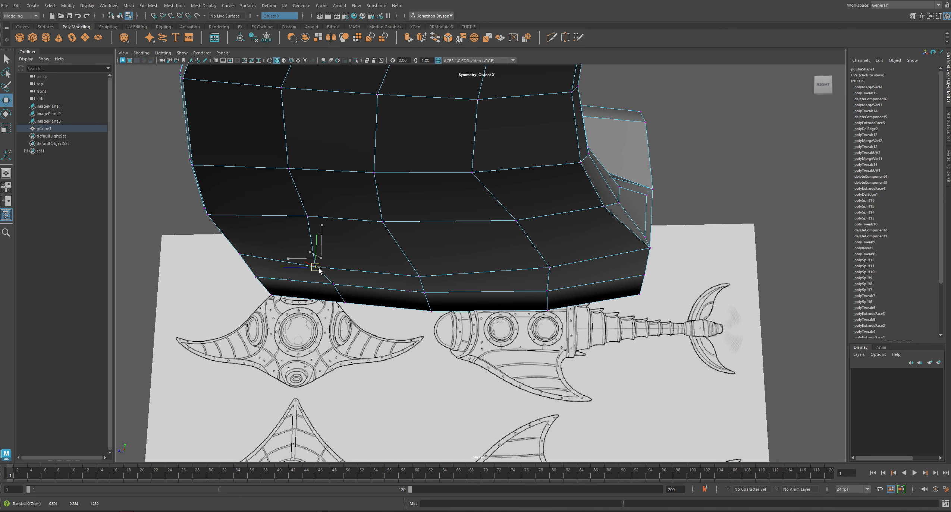
# - Shift the next row of wing underside vertices outward from the hull to space the edge loops evenly
pyautogui.click(383, 223)
pyautogui.moveTo(383, 223); pyautogui.dragTo(385, 233)
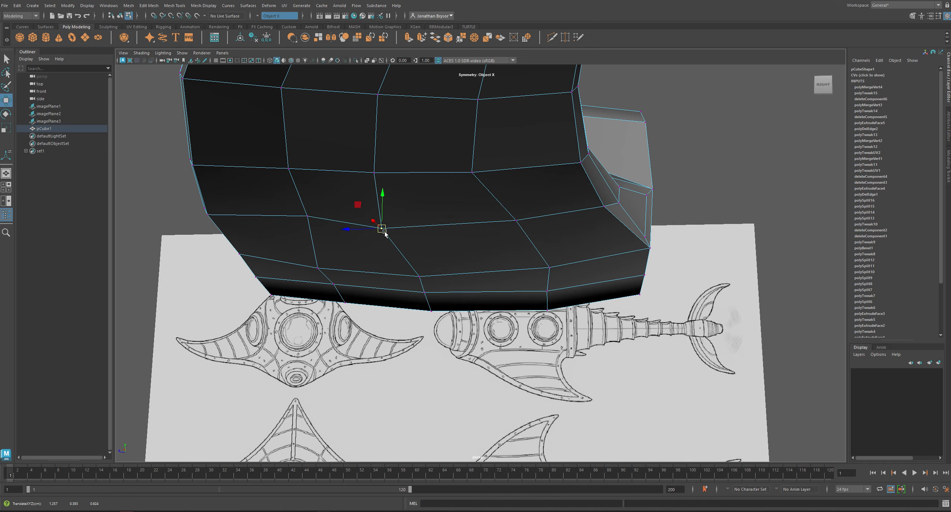
pyautogui.click(521, 220)
pyautogui.moveTo(519, 222); pyautogui.dragTo(518, 224)
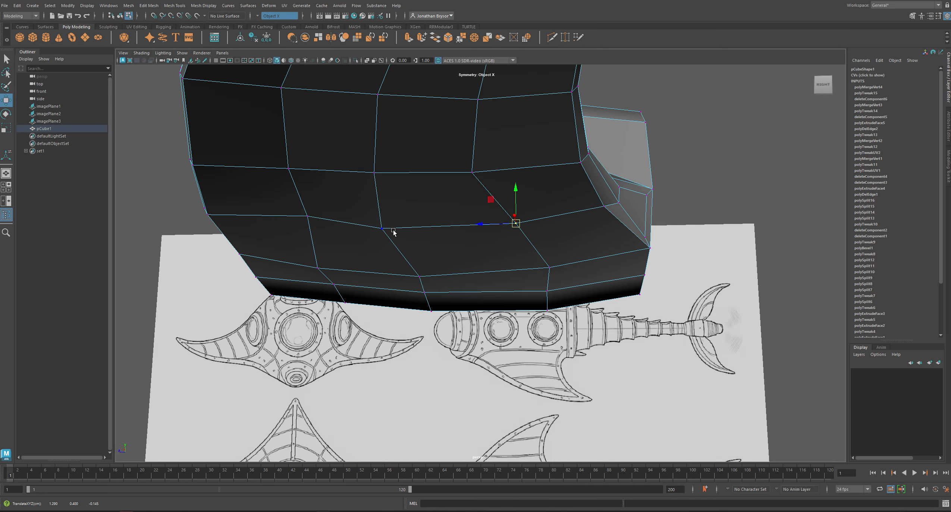
pyautogui.click(381, 228)
pyautogui.moveTo(380, 230); pyautogui.dragTo(388, 233)
pyautogui.click(308, 218)
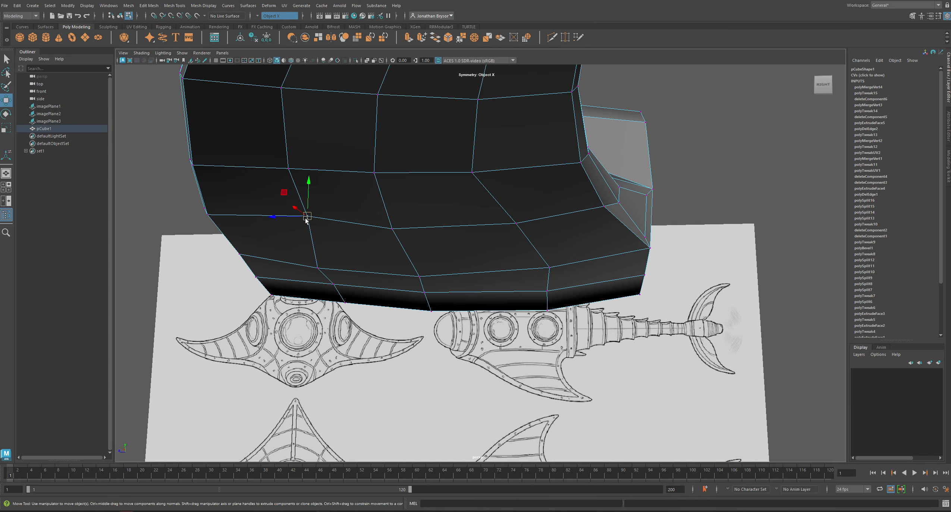
pyautogui.moveTo(307, 218); pyautogui.dragTo(306, 227)
# - Even out the third row of vertices on the wing's underside and save the scene
pyautogui.keyDown('alt'); pyautogui.moveTo(357, 212); pyautogui.dragTo(415, 256, button='middle'); pyautogui.keyUp('alt')
pyautogui.scroll(-2, 414, 256)
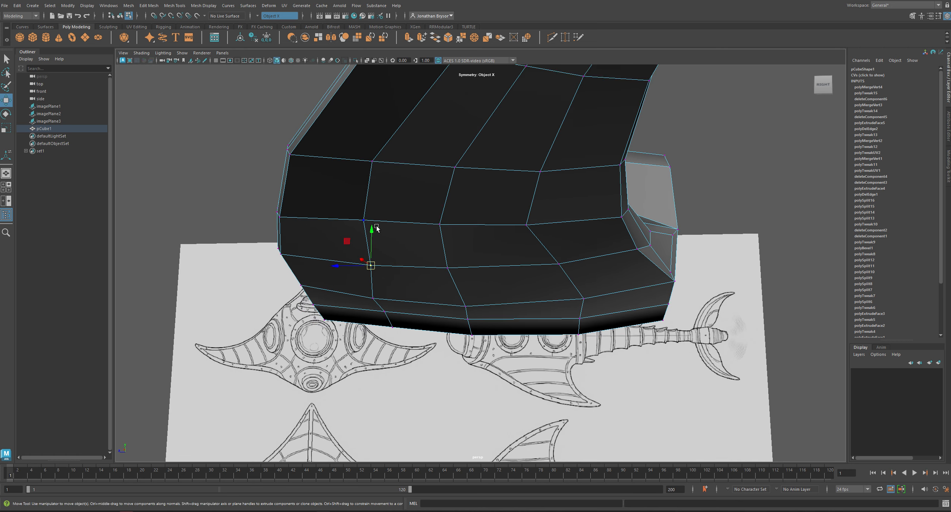
pyautogui.click(364, 218)
pyautogui.moveTo(364, 221); pyautogui.dragTo(362, 224)
pyautogui.click(526, 225)
pyautogui.moveTo(526, 225); pyautogui.dragTo(533, 225)
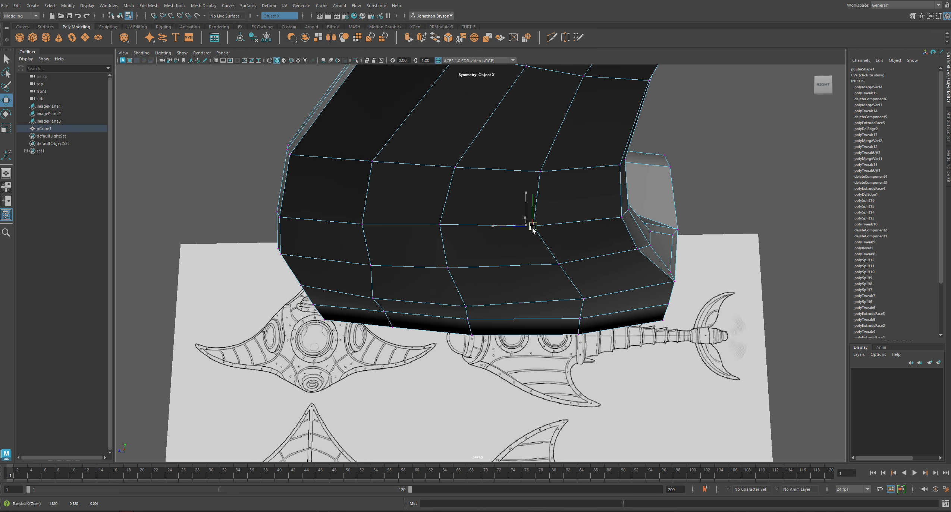
pyautogui.click(440, 225)
pyautogui.moveTo(442, 226); pyautogui.dragTo(502, 226)
pyautogui.hotkey('ctrl', 's')
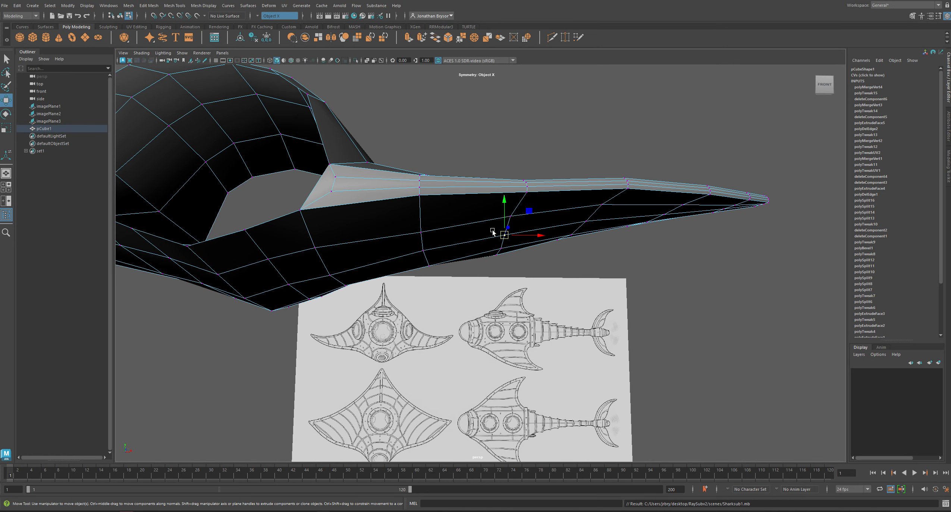
# - Select the faces along the hull's top centerline beneath the dorsal fin, using the side view reference
pyautogui.moveTo(492, 232)
pyautogui.keyDown('alt'); pyautogui.mouseDown()
pyautogui.moveTo(476, 219)
pyautogui.moveTo(541, 233)
pyautogui.moveTo(400, 205)
pyautogui.moveTo(429, 179)
pyautogui.moveTo(372, 82)
pyautogui.mouseUp(); pyautogui.keyUp('alt')
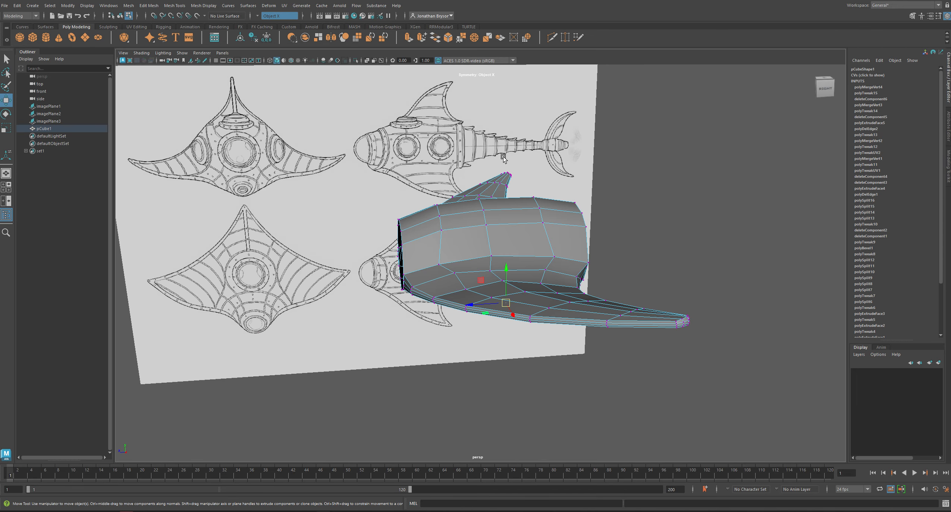
pyautogui.keyDown('alt'); pyautogui.moveTo(503, 158); pyautogui.dragTo(475, 212); pyautogui.keyUp('alt')
pyautogui.moveTo(529, 223)
pyautogui.keyDown('alt'); pyautogui.mouseDown()
pyautogui.moveTo(439, 255)
pyautogui.moveTo(416, 248)
pyautogui.moveTo(518, 261)
pyautogui.moveTo(420, 261)
pyautogui.mouseUp(); pyautogui.keyUp('alt')
pyautogui.moveTo(420, 261); pyautogui.dragTo(405, 268, button='right')
pyautogui.click(322, 253)
pyautogui.click(438, 276)
pyautogui.press('space')
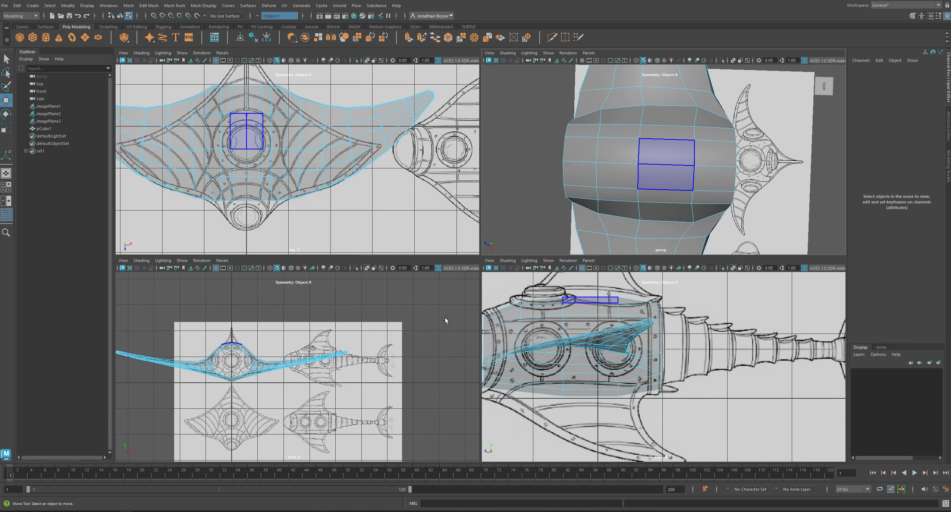
pyautogui.press('space')
pyautogui.keyDown('alt'); pyautogui.moveTo(503, 222); pyautogui.dragTo(640, 374, button='middle'); pyautogui.keyUp('alt')
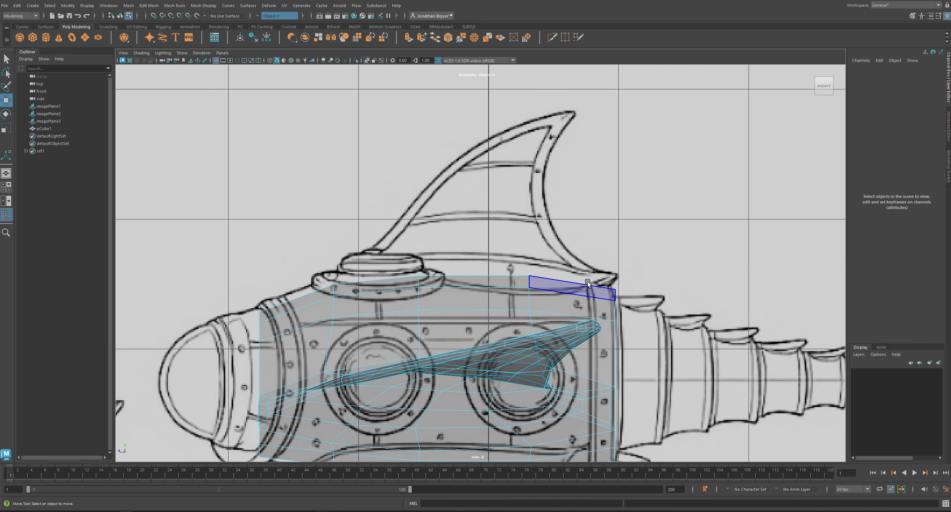
pyautogui.click(375, 284)
pyautogui.keyDown('shift'); pyautogui.click(448, 283); pyautogui.keyUp('shift')
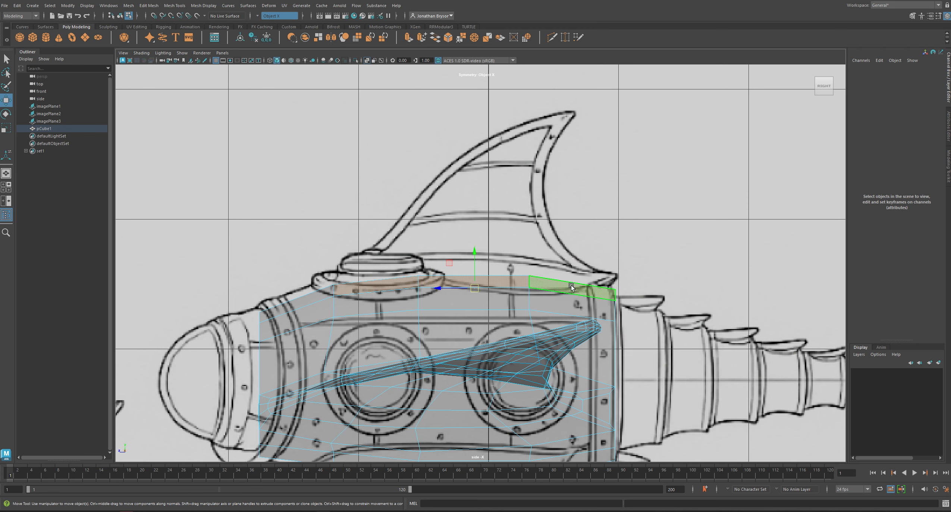
pyautogui.keyDown('shift'); pyautogui.click(572, 288); pyautogui.keyUp('shift')
# - Extrude the selected top faces and shrink them inward to form an inset for the dorsal fin base
pyautogui.press('space')
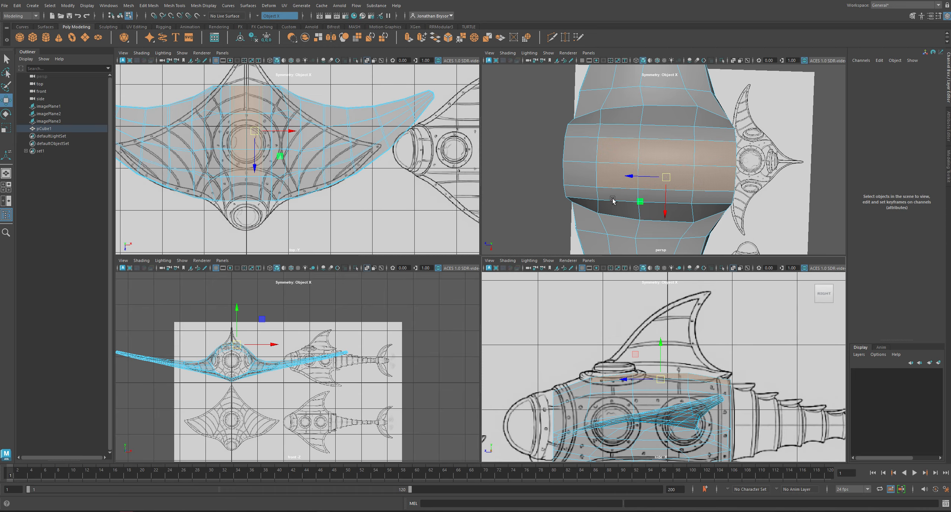
pyautogui.keyDown('alt'); pyautogui.moveTo(612, 201); pyautogui.dragTo(672, 182); pyautogui.keyUp('alt')
pyautogui.hotkey('ctrl', 'e')
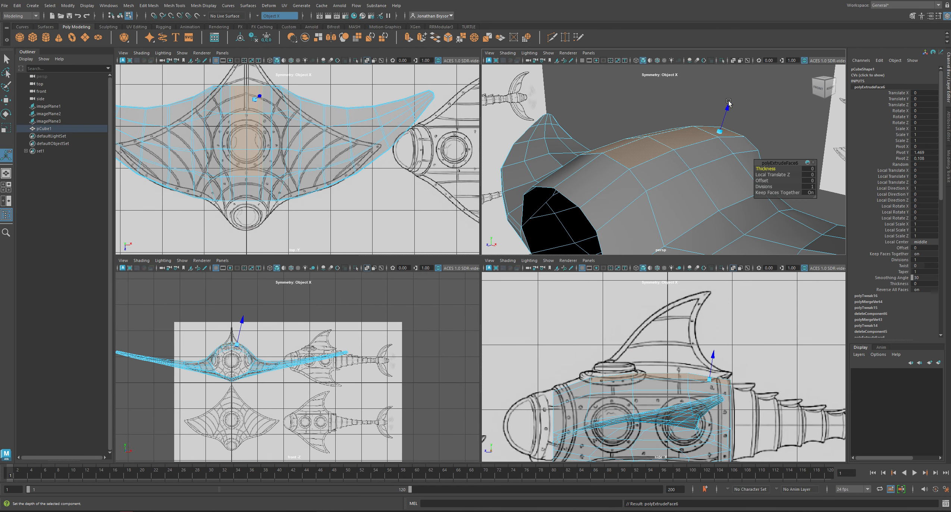
pyautogui.moveTo(715, 134)
pyautogui.mouseDown()
pyautogui.moveTo(696, 119)
pyautogui.moveTo(704, 118)
pyautogui.moveTo(694, 153)
pyautogui.moveTo(703, 163)
pyautogui.moveTo(720, 143)
pyautogui.moveTo(706, 139)
pyautogui.mouseUp()
pyautogui.press('e')
pyautogui.press('r')
pyautogui.hotkey('ctrl', 'z')
# - Reselect the inset faces along the hull's top centerline and scale them narrower across the width
pyautogui.click(669, 182)
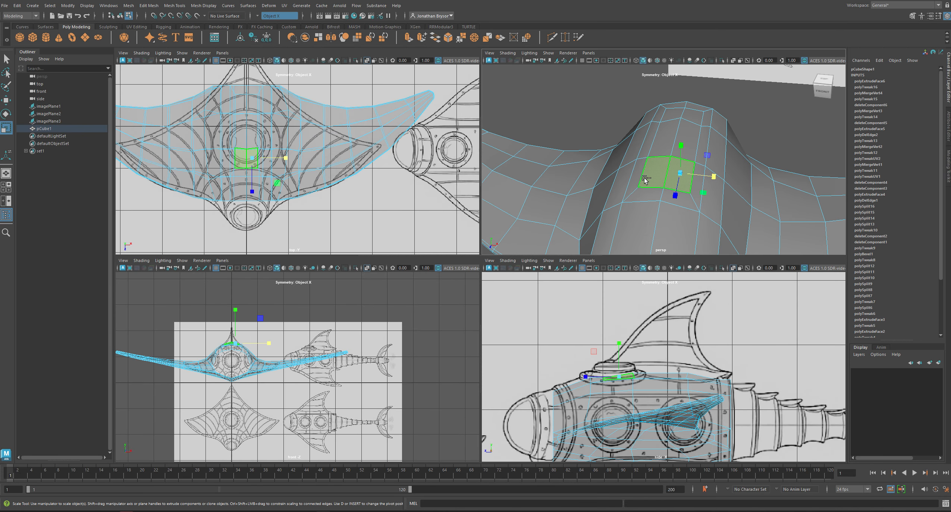
pyautogui.keyDown('shift'); pyautogui.click(646, 179); pyautogui.keyUp('shift')
pyautogui.click(650, 179)
pyautogui.keyDown('shift'); pyautogui.click(663, 139); pyautogui.keyUp('shift')
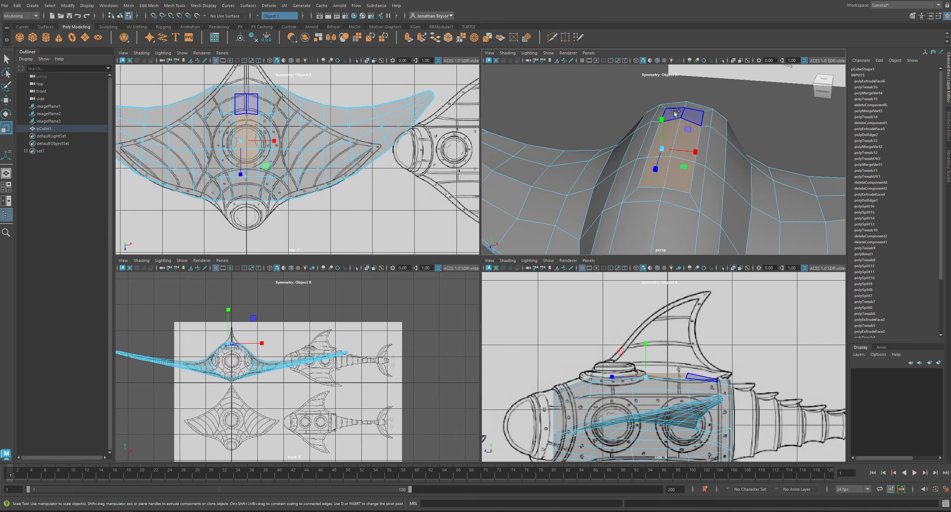
pyautogui.keyDown('shift'); pyautogui.click(673, 108); pyautogui.keyUp('shift')
pyautogui.moveTo(698, 142); pyautogui.dragTo(680, 138)
# - Raise the inset top faces slightly above the hull in an enlarged perspective view
pyautogui.press('w')
pyautogui.press('space')
pyautogui.keyDown('alt'); pyautogui.moveTo(707, 191); pyautogui.dragTo(491, 212); pyautogui.keyUp('alt')
pyautogui.moveTo(482, 182); pyautogui.dragTo(489, 166)
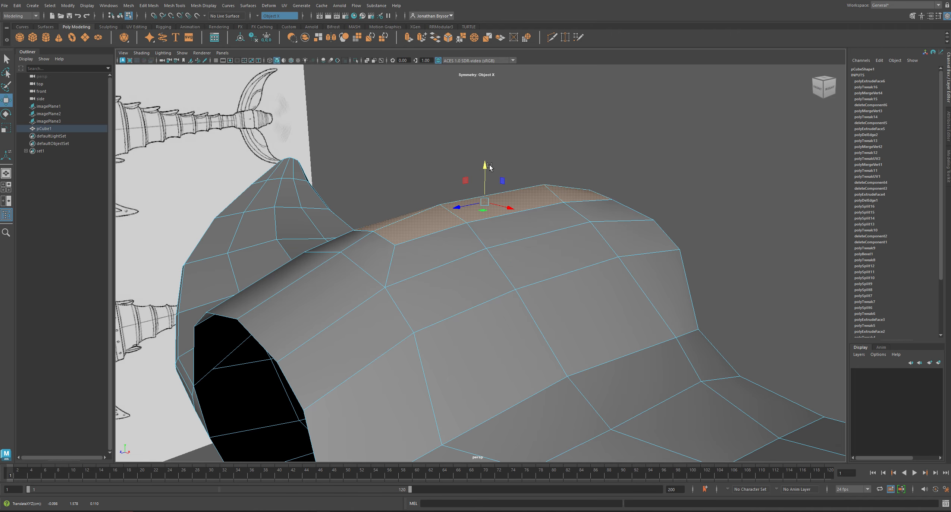
# - Extrude the raised inset faces and move them upward to form the lower section of the dorsal fin
pyautogui.keyDown('alt'); pyautogui.moveTo(578, 205); pyautogui.dragTo(638, 203); pyautogui.keyUp('alt')
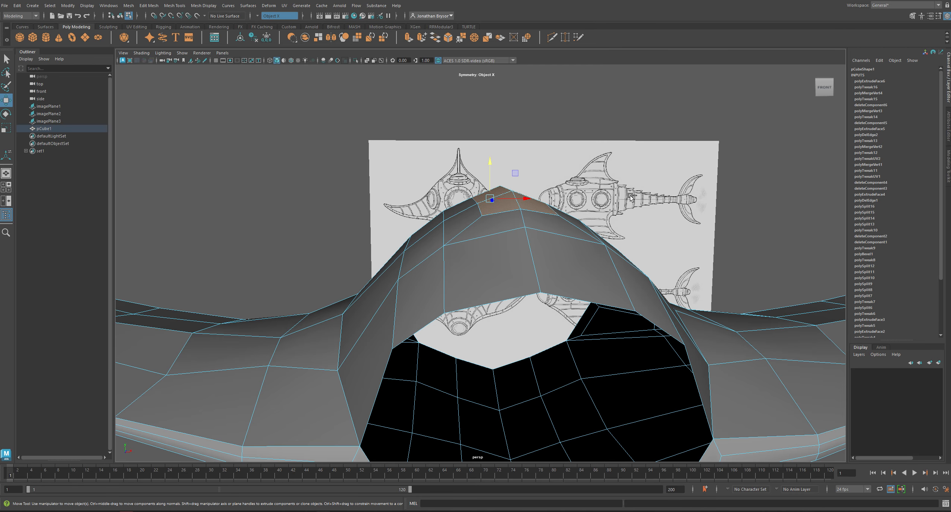
pyautogui.hotkey('ctrl', 'e')
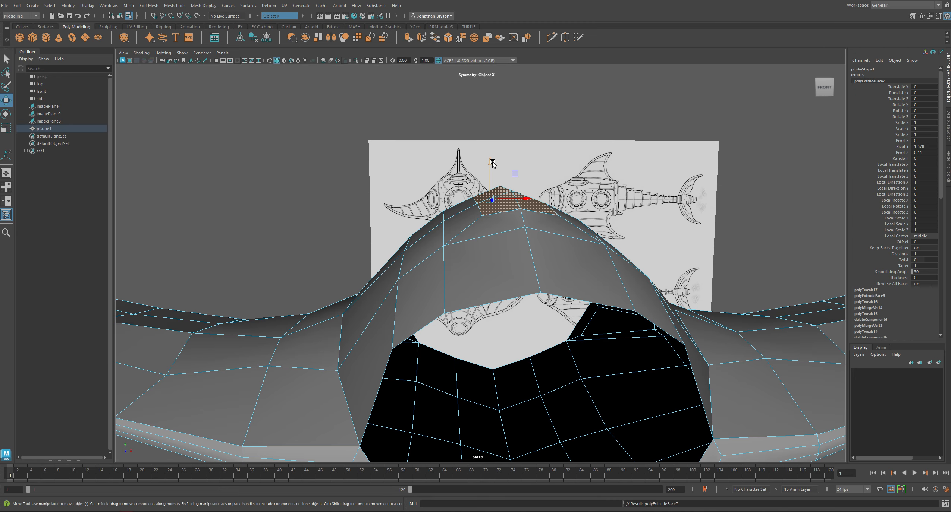
pyautogui.moveTo(491, 161); pyautogui.dragTo(491, 97)
pyautogui.press('space')
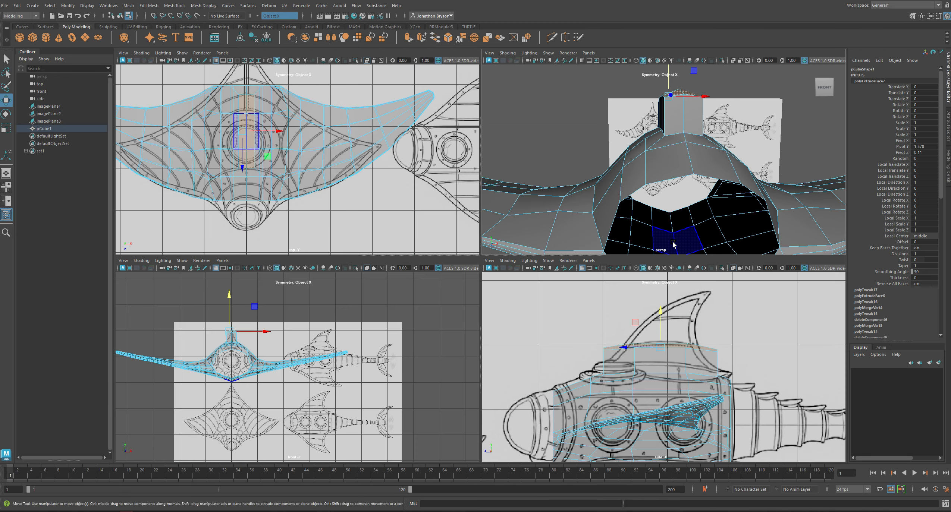
# - Scale the extruded fin faces vertically in the side view until their top is flat
pyautogui.press('space')
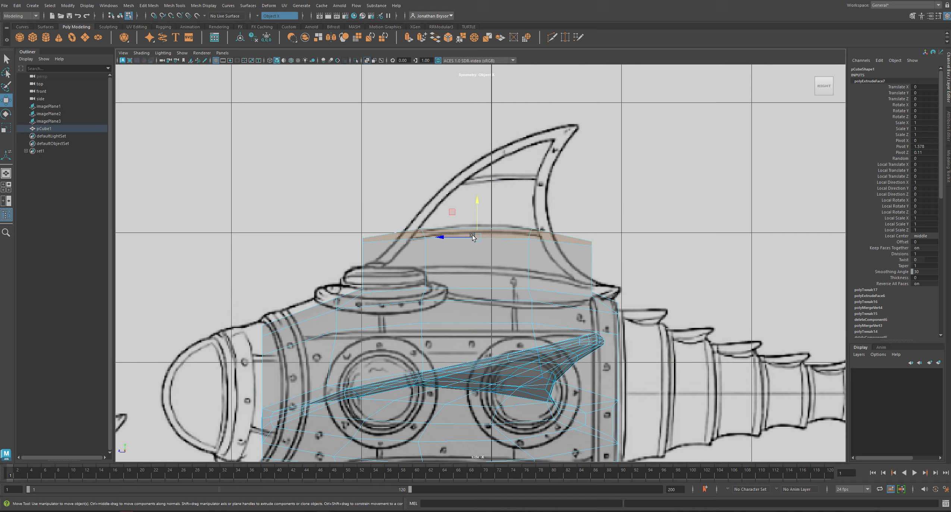
pyautogui.click(477, 201)
pyautogui.press('r')
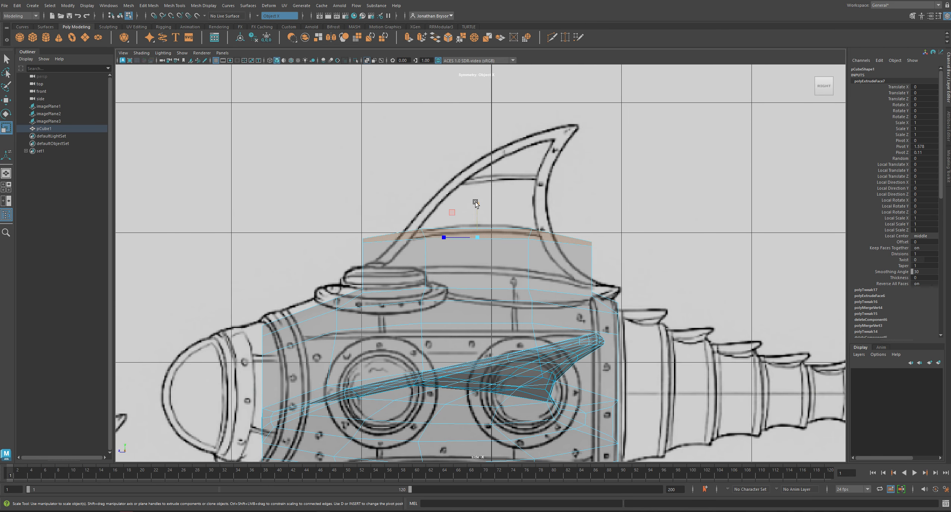
pyautogui.click(475, 203)
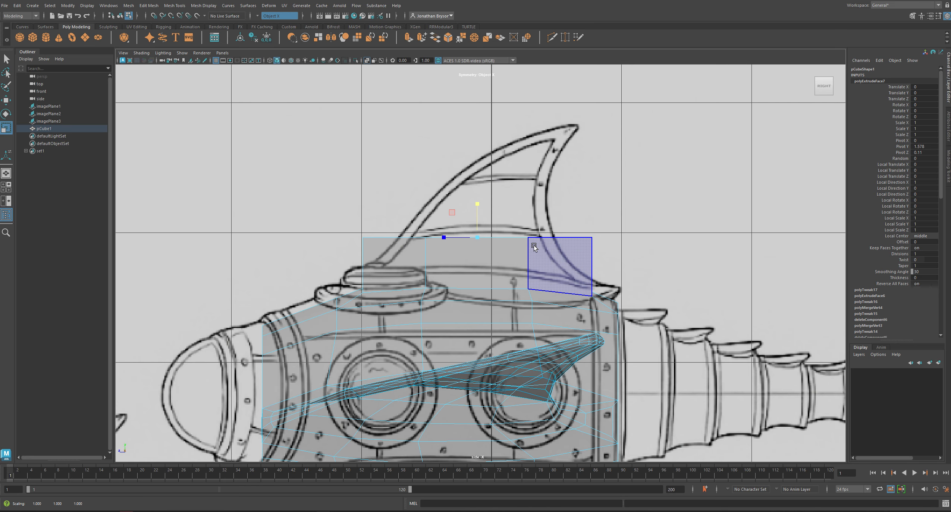
pyautogui.press('w')
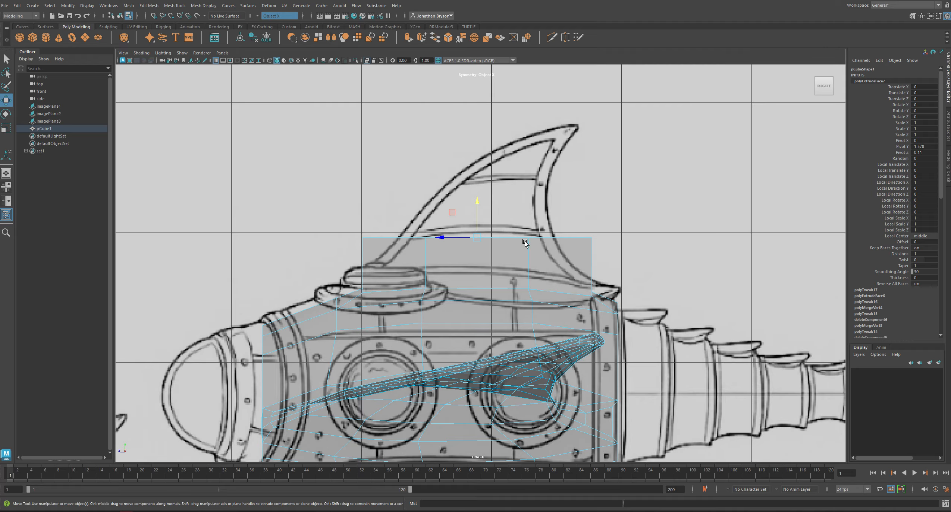
# - Narrow the fin's flat top lengthwise to fit the reference and extrude a second section upward and backward with a tilted top
pyautogui.press('r')
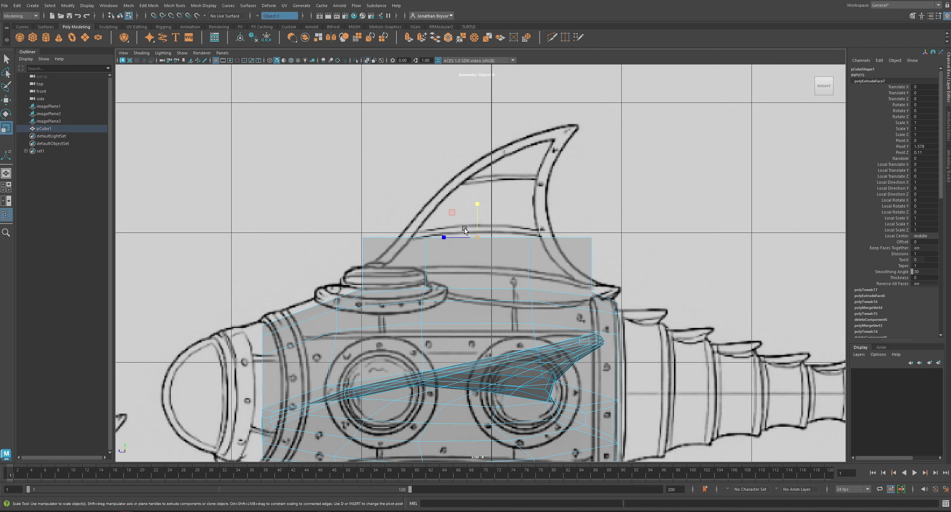
pyautogui.moveTo(441, 236); pyautogui.dragTo(453, 236)
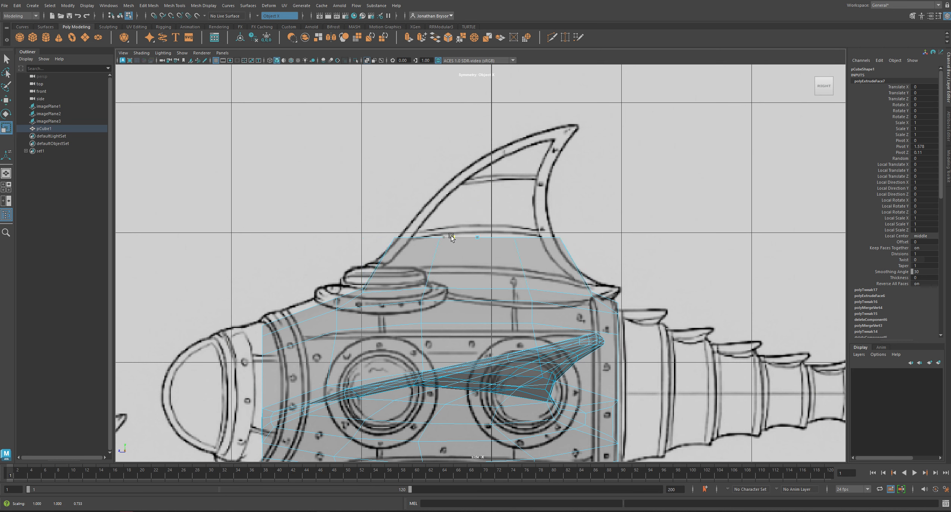
pyautogui.hotkey('ctrl', 'e')
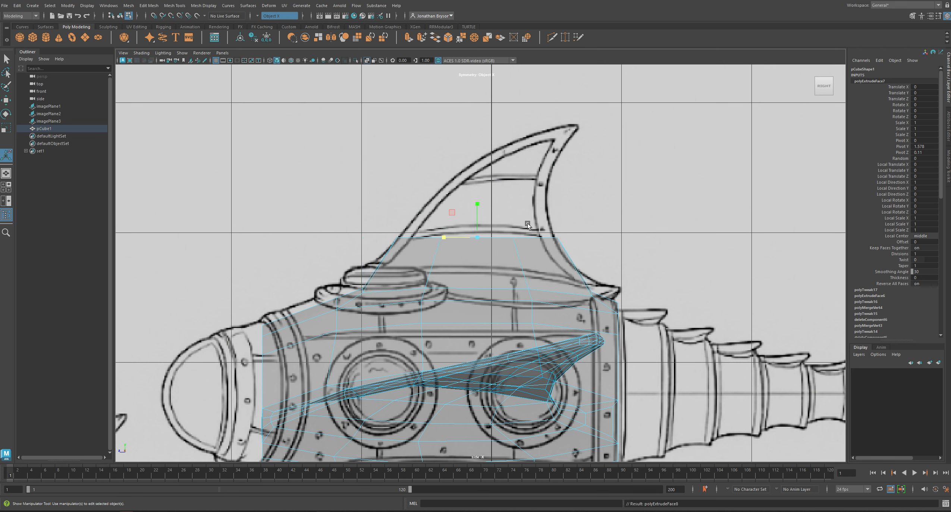
pyautogui.press('w')
pyautogui.moveTo(475, 238); pyautogui.dragTo(539, 172)
pyautogui.press('e')
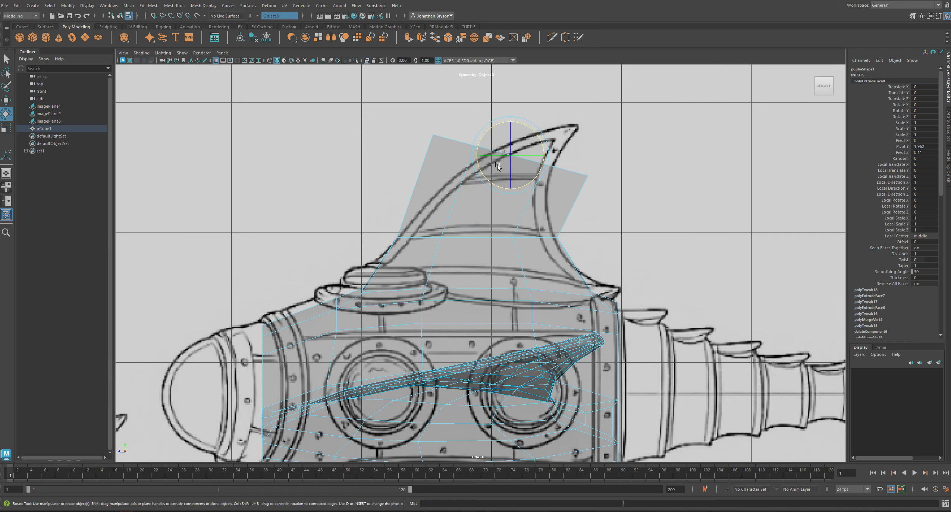
# - Try the Normal and World axis orientations for the Scale tool, then return it to Object
pyautogui.press('r')
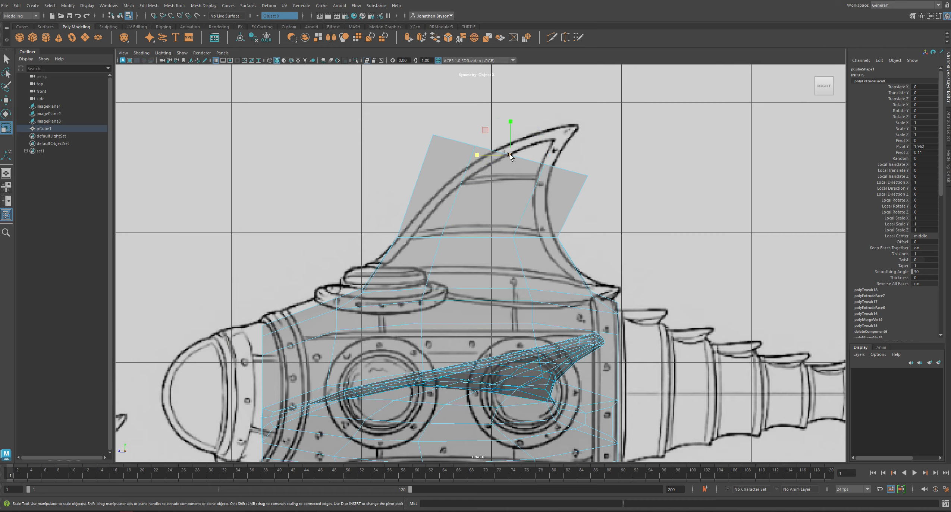
pyautogui.doubleClick(7, 128)
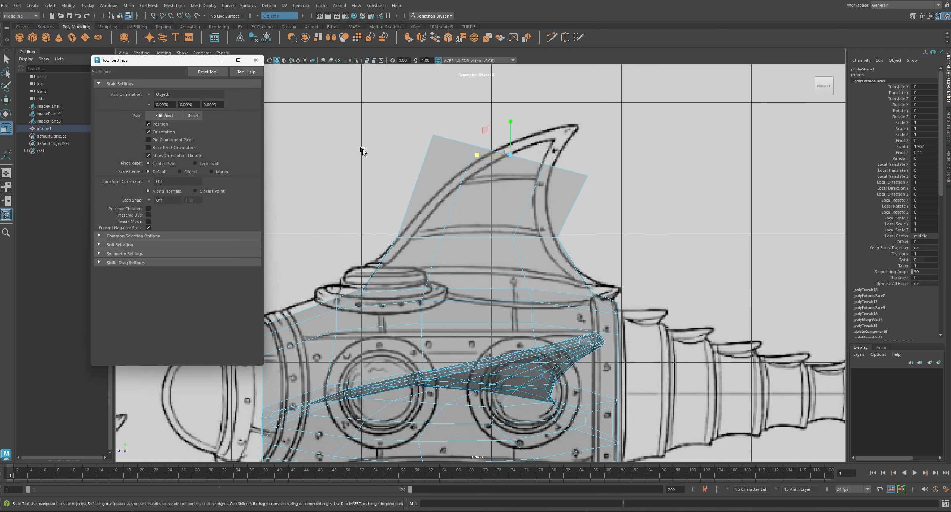
pyautogui.click(149, 96)
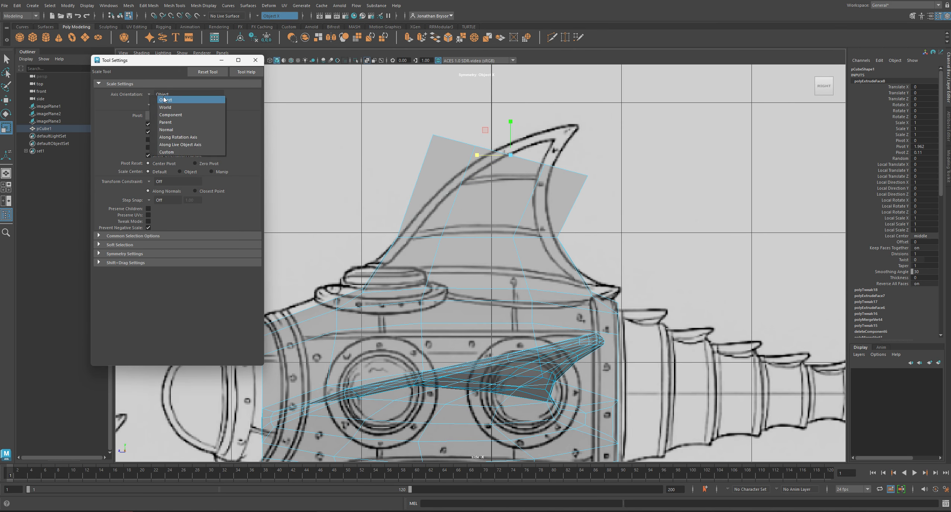
pyautogui.click(164, 101)
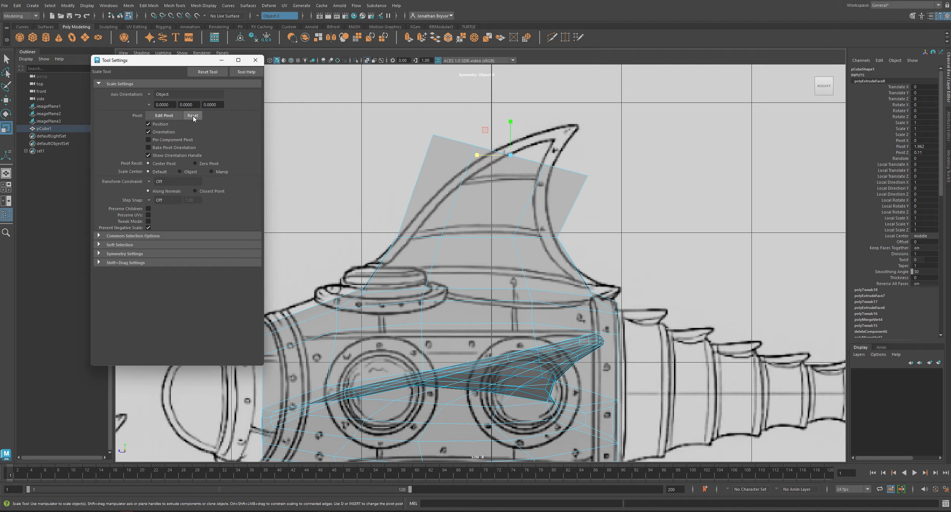
pyautogui.click(150, 95)
pyautogui.click(165, 128)
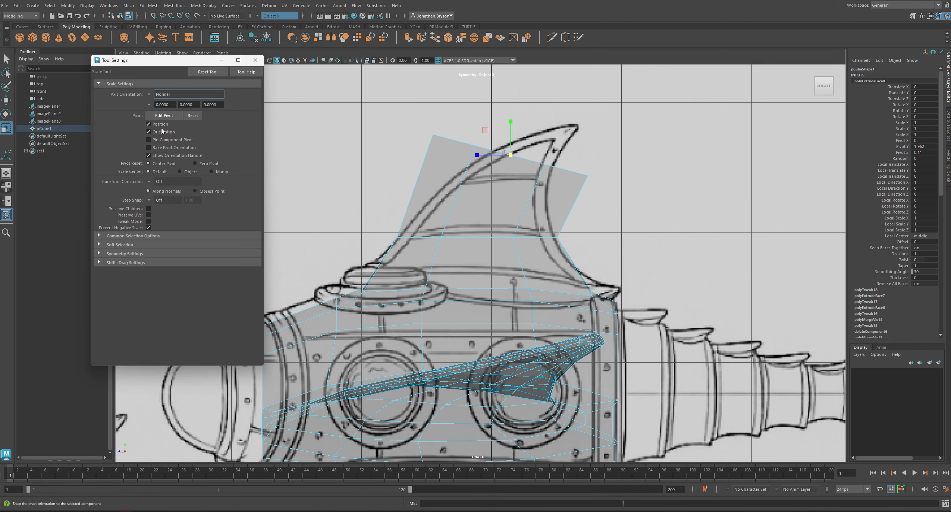
pyautogui.click(150, 95)
pyautogui.click(167, 107)
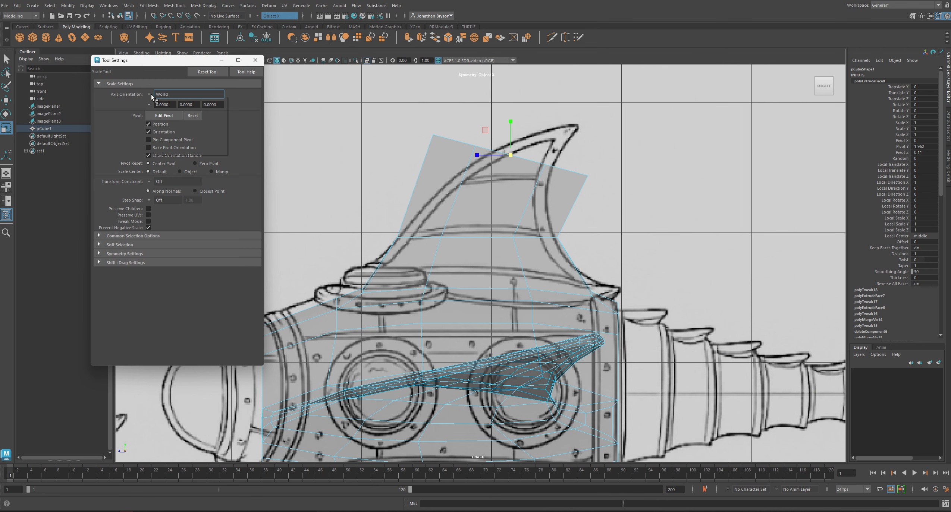
pyautogui.click(150, 96)
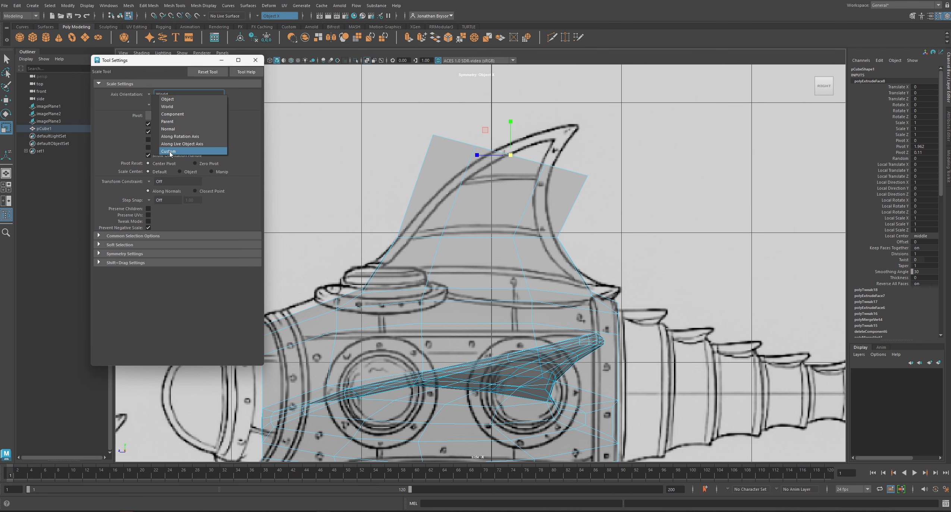
pyautogui.click(167, 99)
# - Try rotating the extruded fin top flatter and back, with the Rotate tool reset and its axis orientation set to Object
pyautogui.keyDown('alt'); pyautogui.moveTo(582, 171); pyautogui.dragTo(513, 179, button='middle'); pyautogui.keyUp('alt')
pyautogui.press('w')
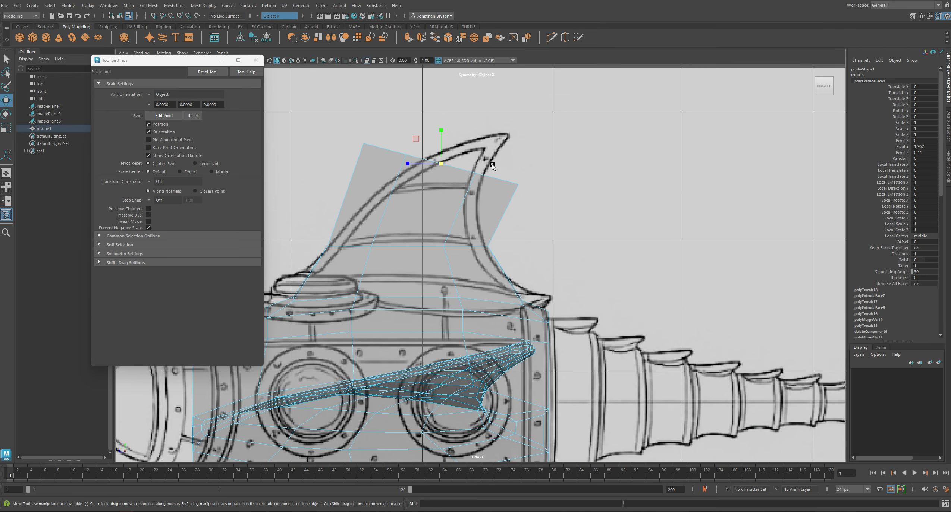
pyautogui.press('e')
pyautogui.moveTo(469, 145)
pyautogui.mouseDown()
pyautogui.moveTo(471, 159)
pyautogui.moveTo(467, 138)
pyautogui.mouseUp()
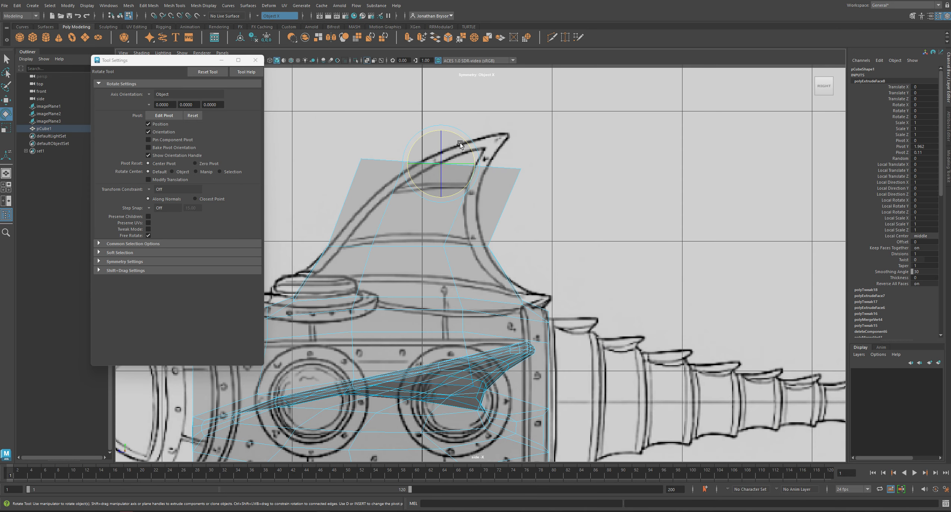
pyautogui.click(212, 72)
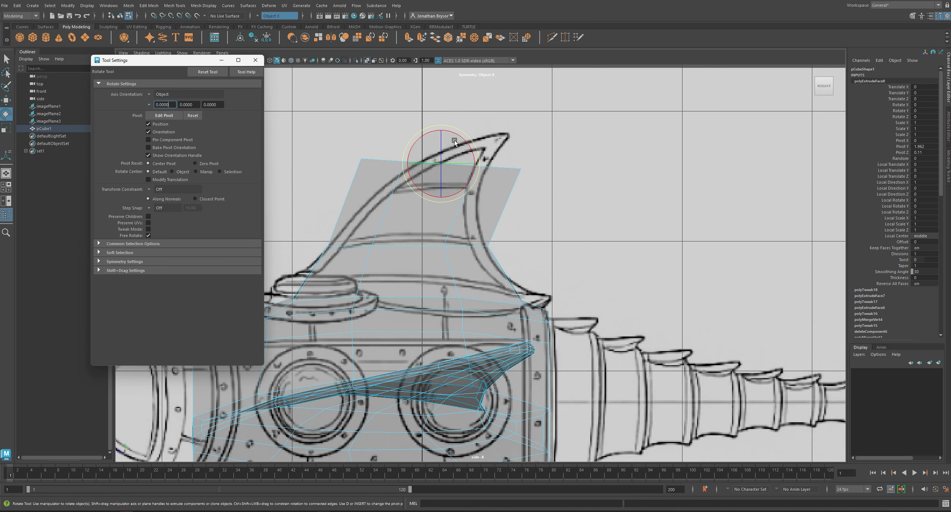
pyautogui.moveTo(466, 141); pyautogui.dragTo(470, 147)
pyautogui.click(149, 94)
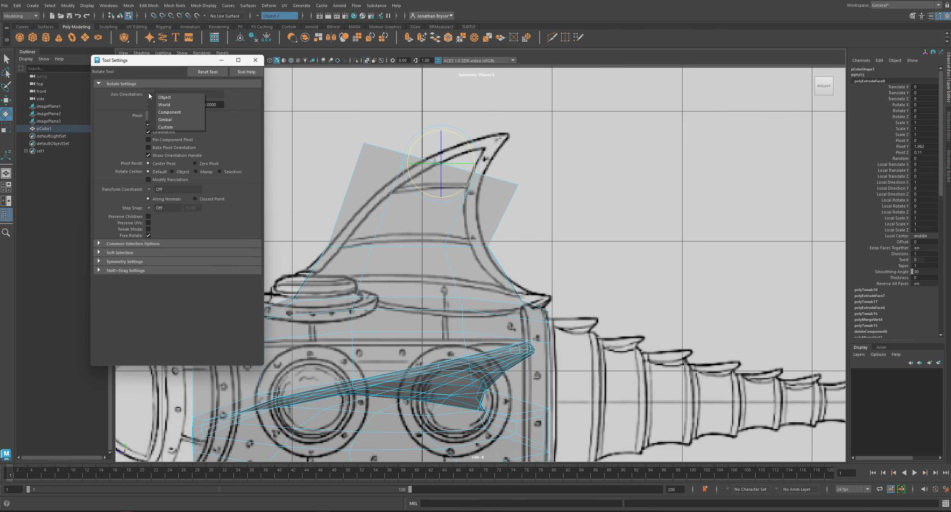
pyautogui.click(176, 98)
pyautogui.keyDown('alt'); pyautogui.moveTo(433, 177); pyautogui.dragTo(432, 167, button='middle'); pyautogui.keyUp('alt')
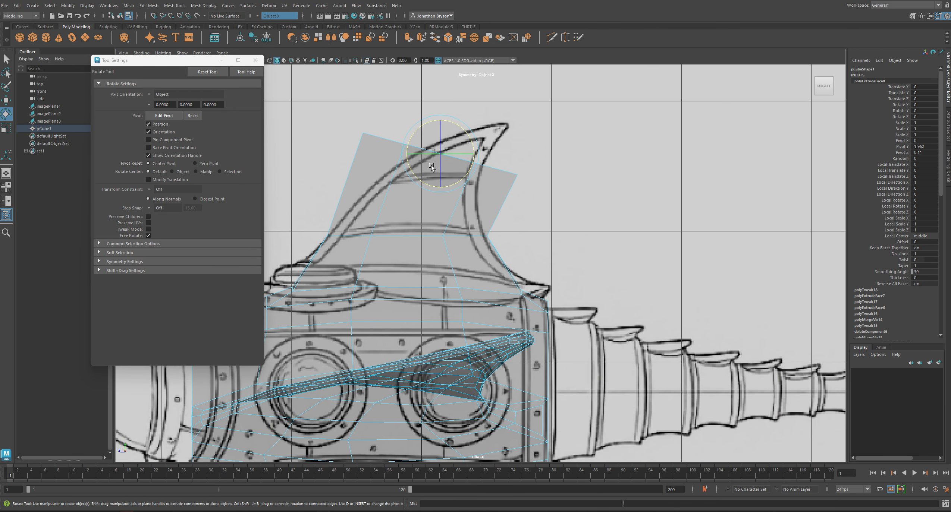
# - Shrink the fin's top faces lengthwise, adjust their tilt and lower them to the upper band of the reference fin
pyautogui.press('r')
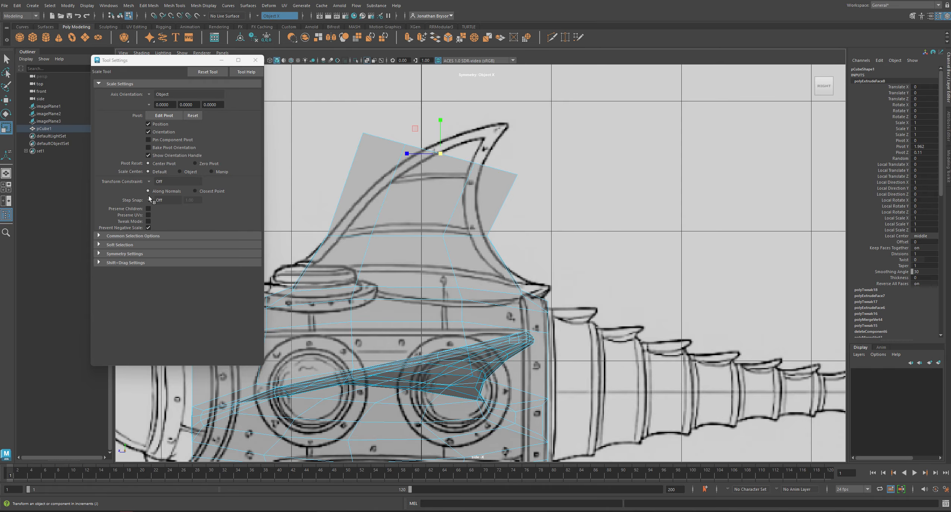
pyautogui.keyDown('alt'); pyautogui.moveTo(443, 156); pyautogui.dragTo(443, 171, button='middle'); pyautogui.keyUp('alt')
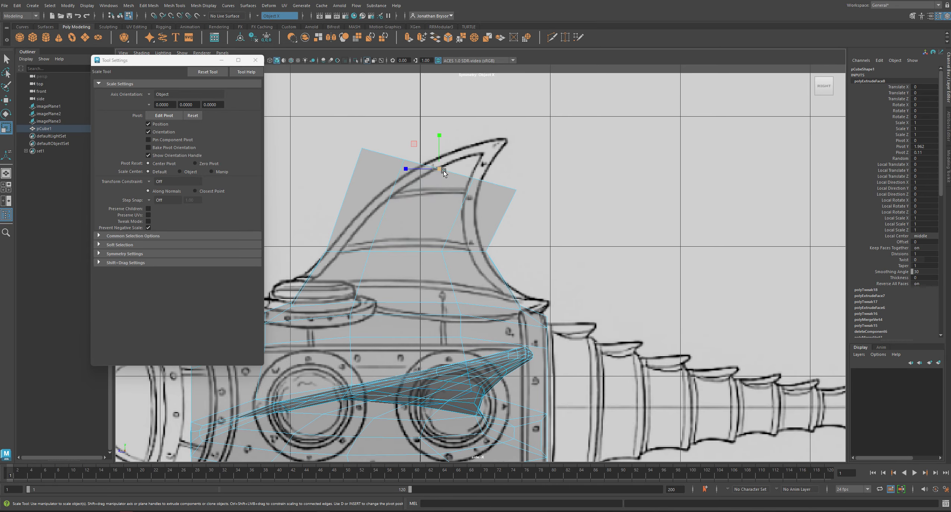
pyautogui.moveTo(407, 169); pyautogui.dragTo(428, 171)
pyautogui.press('e')
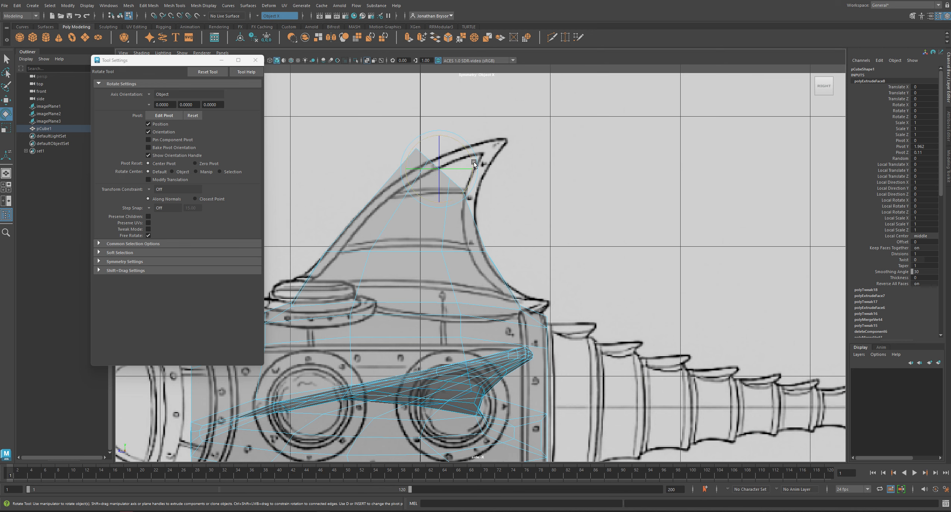
pyautogui.press('w')
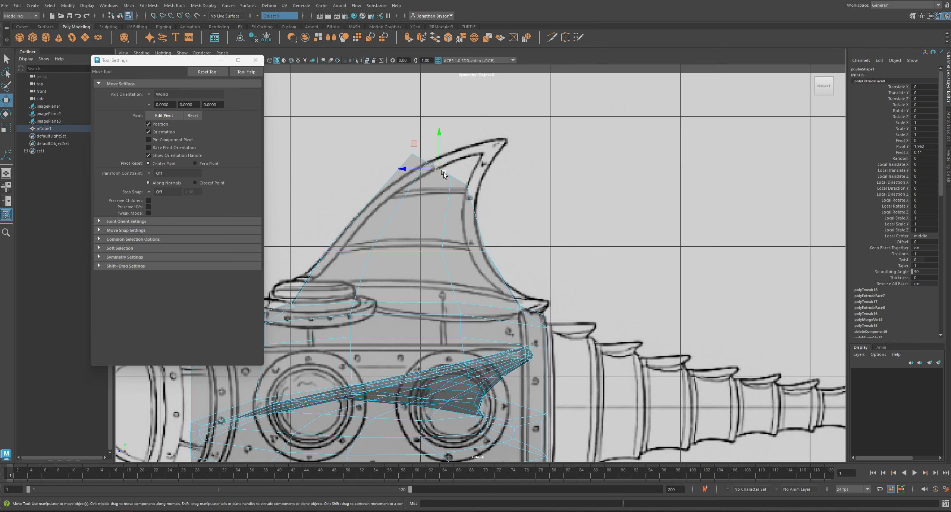
pyautogui.moveTo(444, 172); pyautogui.dragTo(441, 191)
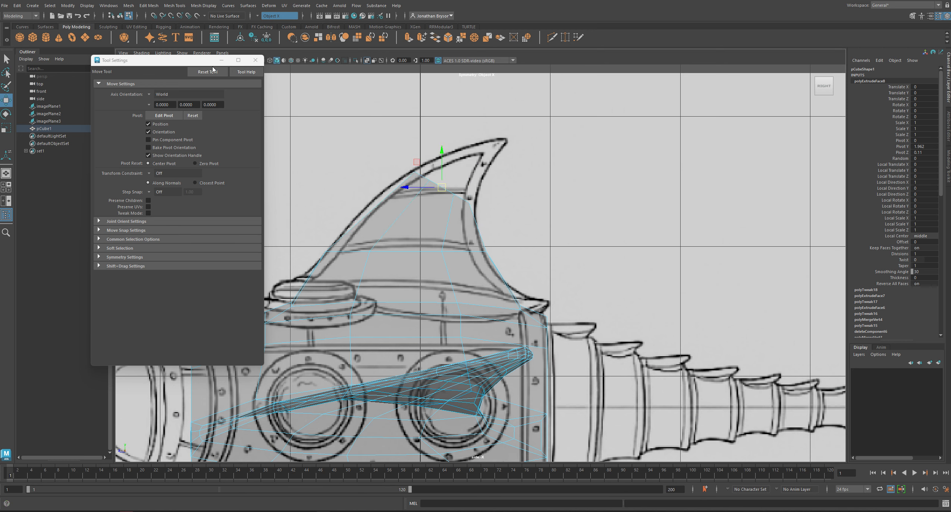
# - Reset the Rotate tool and extrude the fin's top faces up and back to the pointed tip of the reference fin
pyautogui.click(6, 114)
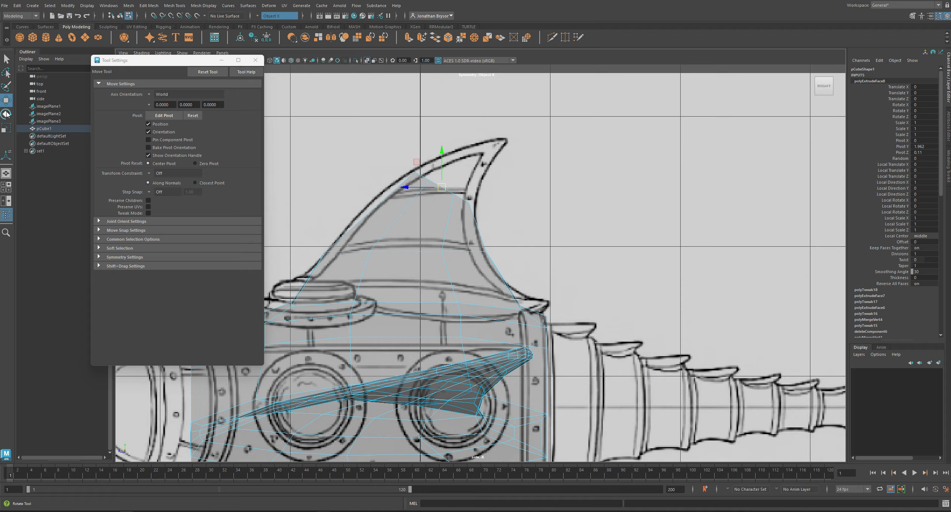
pyautogui.click(201, 73)
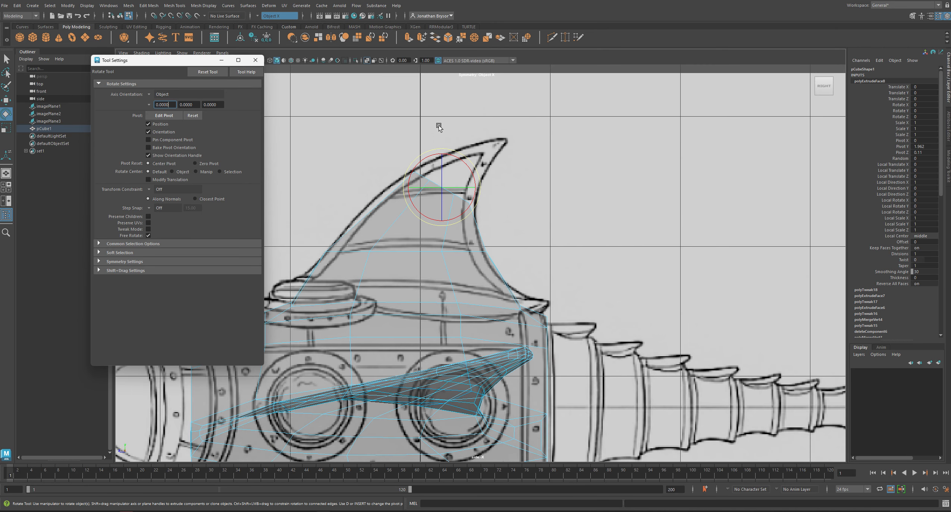
pyautogui.keyDown('alt'); pyautogui.moveTo(481, 154); pyautogui.dragTo(483, 142, button='middle'); pyautogui.keyUp('alt')
pyautogui.keyDown('alt'); pyautogui.moveTo(472, 194); pyautogui.dragTo(526, 209, button='right'); pyautogui.keyUp('alt')
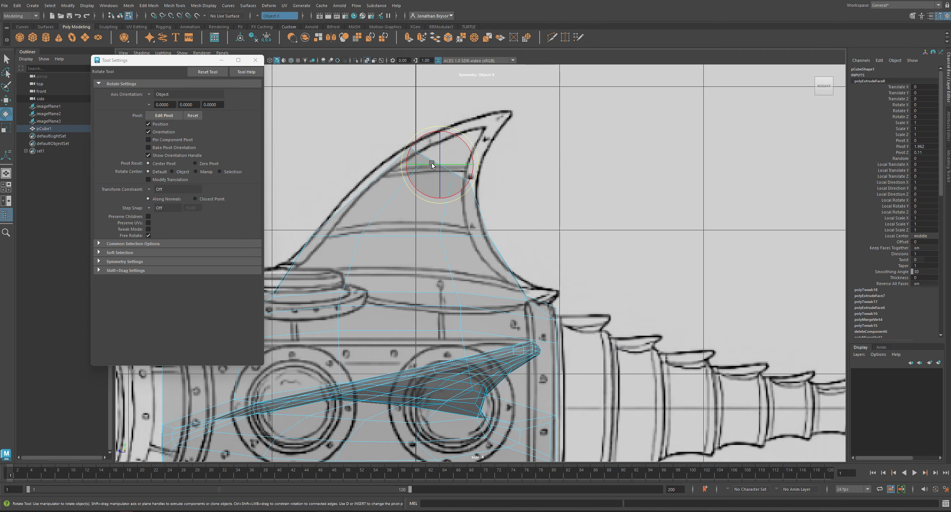
pyautogui.press('w')
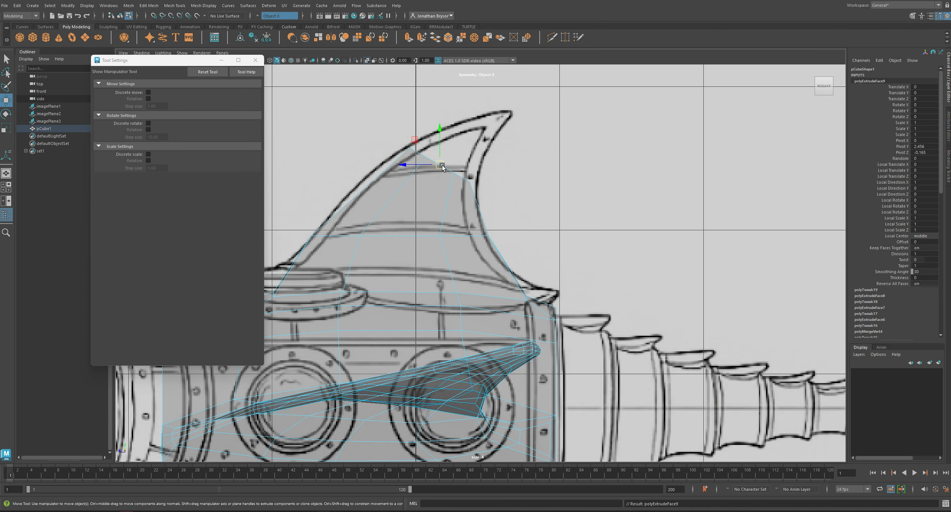
pyautogui.keyDown('shift'); pyautogui.moveTo(436, 163); pyautogui.dragTo(498, 119); pyautogui.keyUp('shift')
pyautogui.press('e')
pyautogui.press('w')
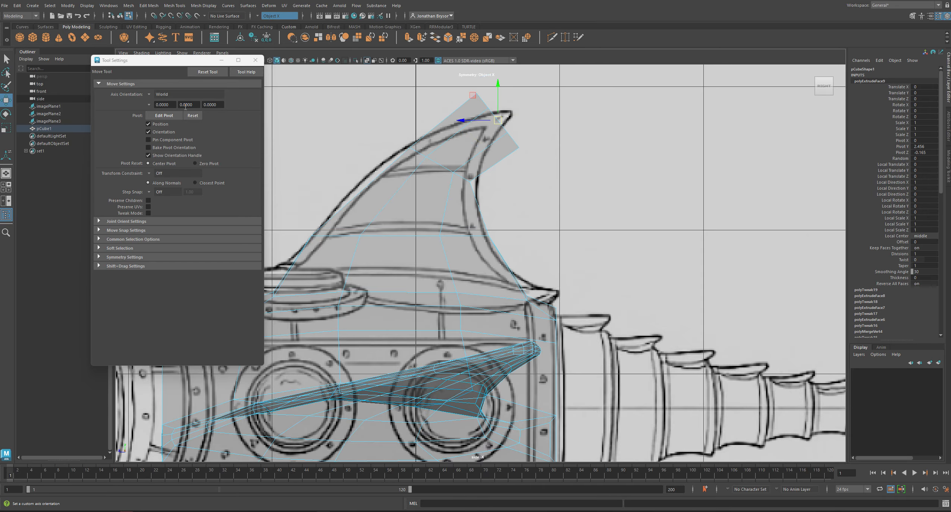
# - Scale down the extruded faces at the fin's tip to match the reference's pointed outline
pyautogui.click(151, 95)
pyautogui.click(164, 95)
pyautogui.keyDown('alt'); pyautogui.moveTo(509, 148); pyautogui.dragTo(466, 163, button='middle'); pyautogui.keyUp('alt')
pyautogui.press('r')
pyautogui.moveTo(459, 134); pyautogui.dragTo(438, 127)
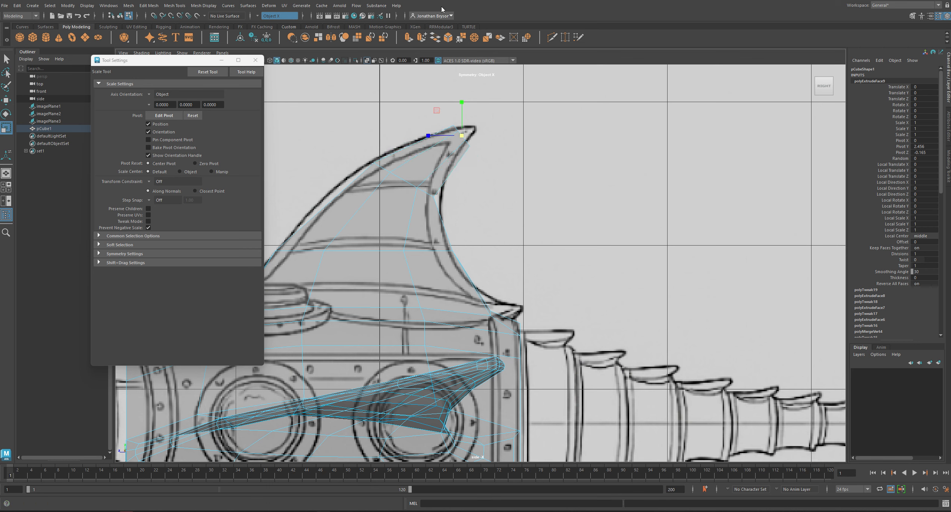
# - Use the Component axis orientation for the fin's tip faces and try scaling them along their own axes
pyautogui.press('w')
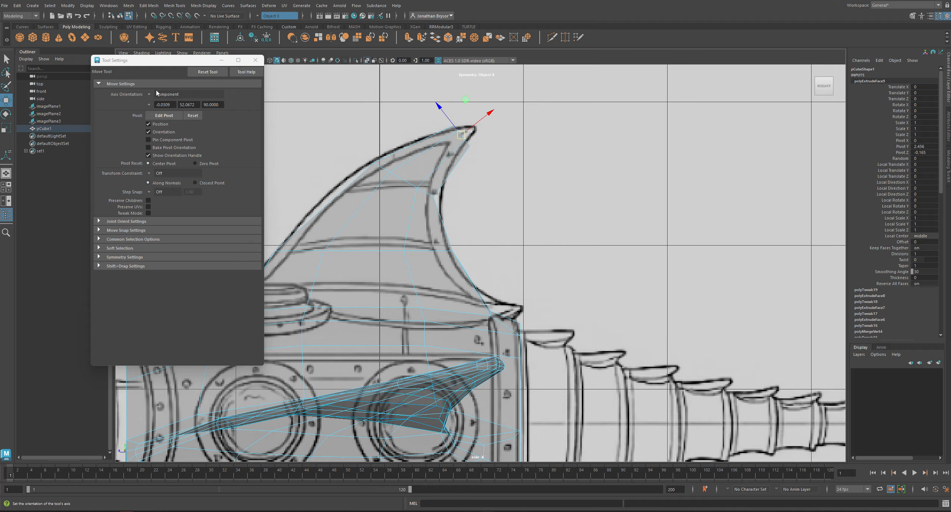
pyautogui.click(167, 96)
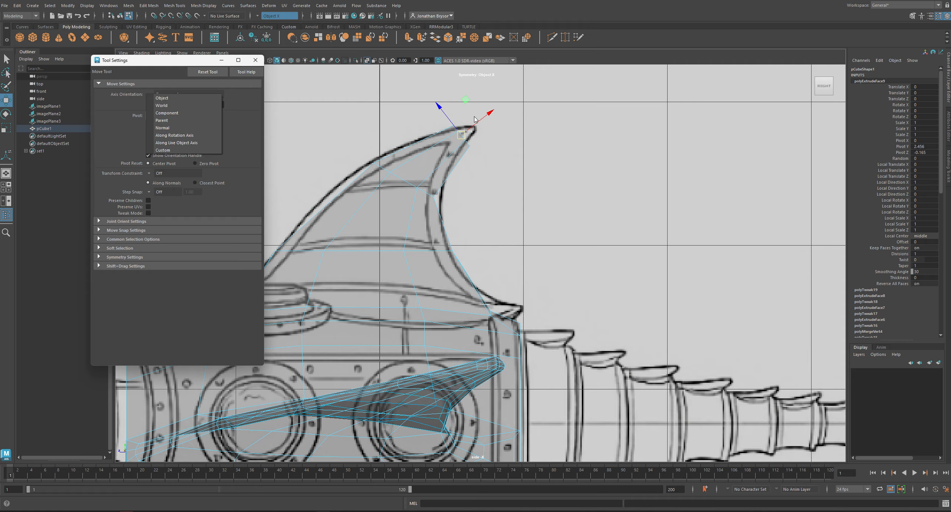
pyautogui.click(415, 168)
pyautogui.click(426, 227)
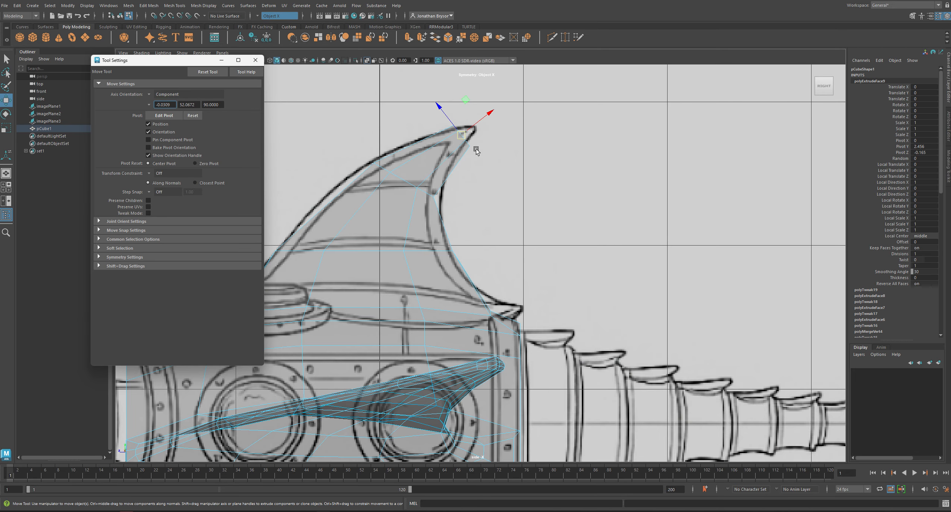
pyautogui.keyDown('alt'); pyautogui.moveTo(476, 150); pyautogui.dragTo(452, 192, button='middle'); pyautogui.keyUp('alt')
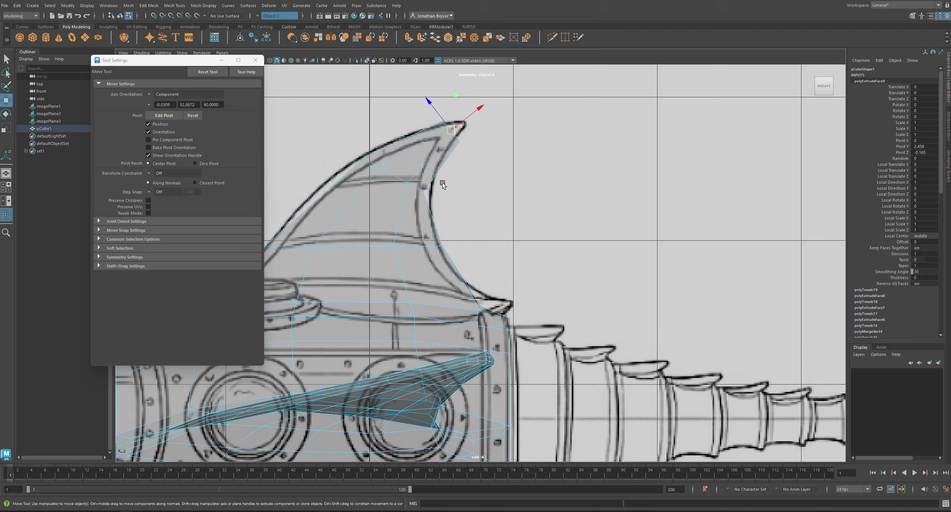
pyautogui.press('r')
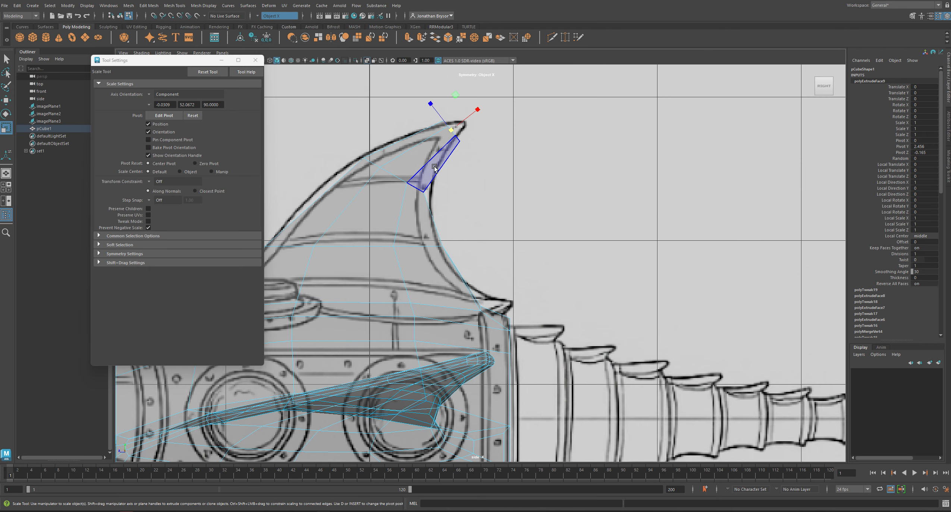
pyautogui.moveTo(453, 130); pyautogui.dragTo(449, 128)
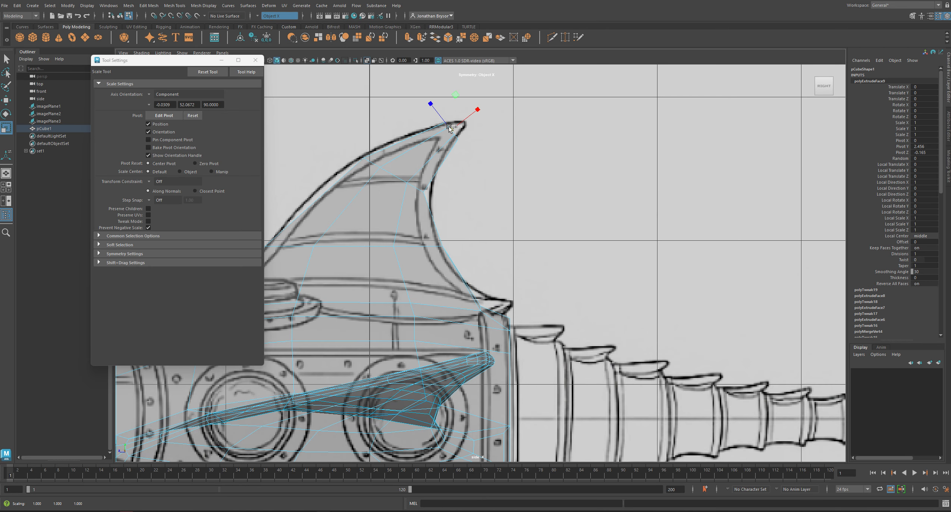
# - Examine the fin's tip and its thickness across the hull in the perspective view
pyautogui.press('space')
pyautogui.press('space')
pyautogui.press('f')
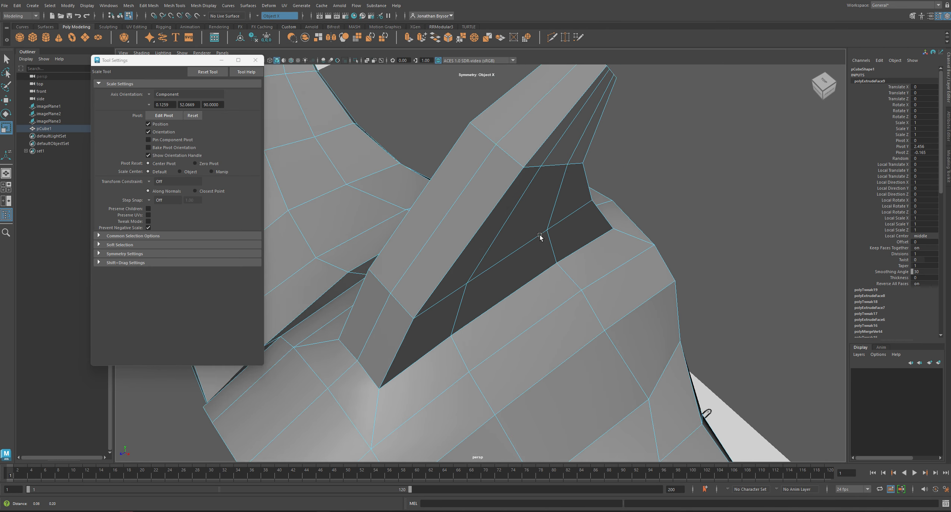
pyautogui.keyDown('alt'); pyautogui.moveTo(540, 236); pyautogui.dragTo(483, 171); pyautogui.keyUp('alt')
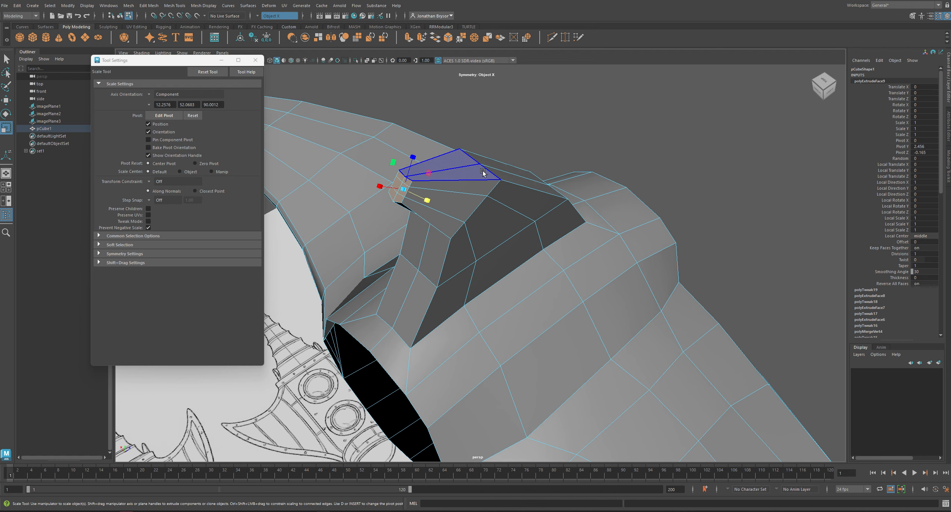
# - Switch to vertex editing and reposition the side vertex of the fin's upper edge loop to soften its outline
pyautogui.moveTo(483, 170); pyautogui.dragTo(469, 160, button='right')
pyautogui.click(469, 160)
pyautogui.press('w')
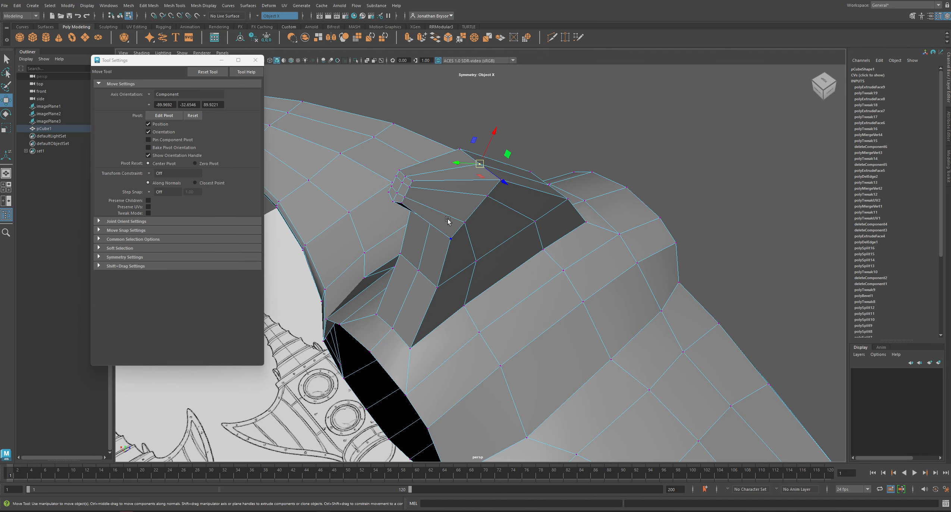
pyautogui.keyDown('alt'); pyautogui.moveTo(448, 221); pyautogui.dragTo(489, 245); pyautogui.keyUp('alt')
pyautogui.moveTo(485, 197); pyautogui.dragTo(498, 174)
# - Move the centre vertex at the fin's front base to shape the start of its leading edge
pyautogui.keyDown('alt'); pyautogui.moveTo(377, 220); pyautogui.dragTo(467, 231); pyautogui.keyUp('alt')
pyautogui.keyDown('alt'); pyautogui.moveTo(409, 223); pyautogui.dragTo(375, 246); pyautogui.keyUp('alt')
pyautogui.click(393, 253)
pyautogui.keyDown('alt'); pyautogui.moveTo(354, 276); pyautogui.dragTo(457, 220); pyautogui.keyUp('alt')
pyautogui.click(474, 225)
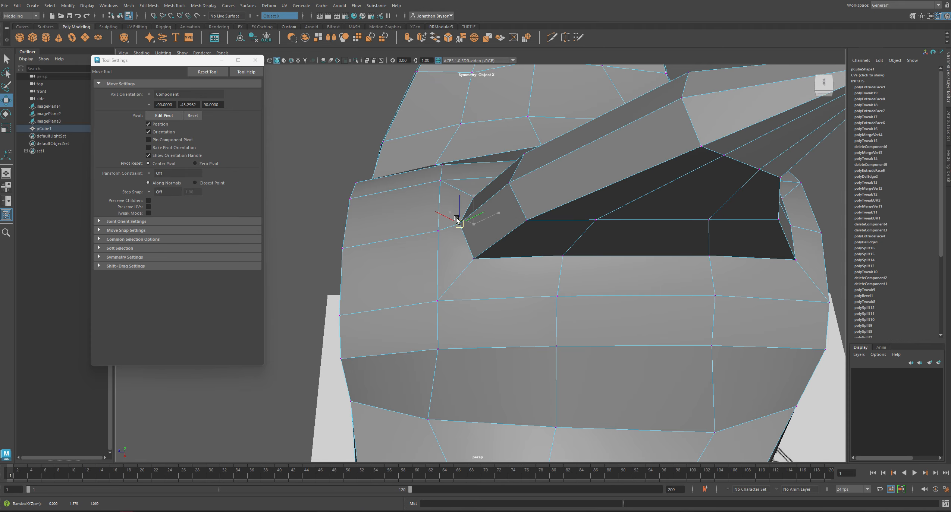
# - Reposition the corner vertex at the fin's front base and the neighbouring side vertex to round the leading edge symmetrically
pyautogui.click(475, 258)
pyautogui.keyDown('alt'); pyautogui.moveTo(507, 268); pyautogui.dragTo(478, 283); pyautogui.keyUp('alt')
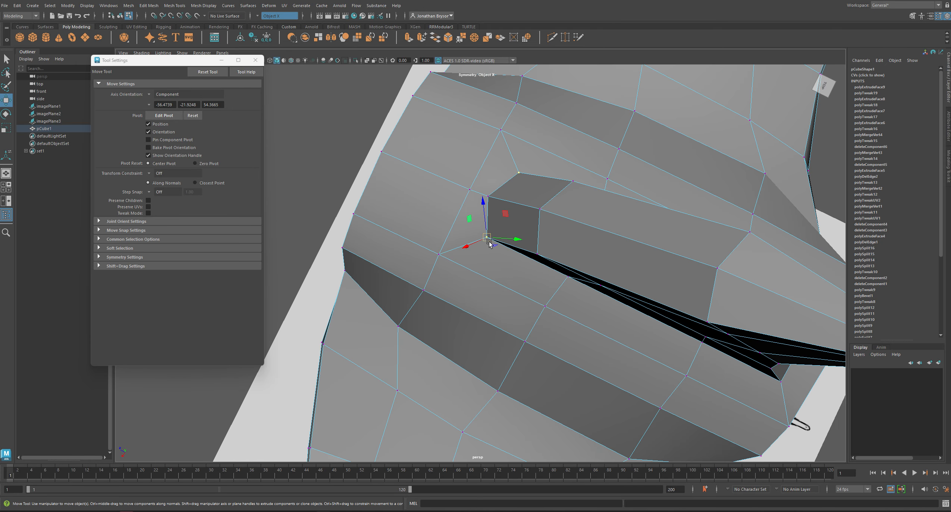
pyautogui.moveTo(486, 237); pyautogui.dragTo(547, 253)
pyautogui.click(538, 254)
pyautogui.keyDown('alt'); pyautogui.moveTo(654, 265); pyautogui.dragTo(528, 239, button='middle'); pyautogui.keyUp('alt')
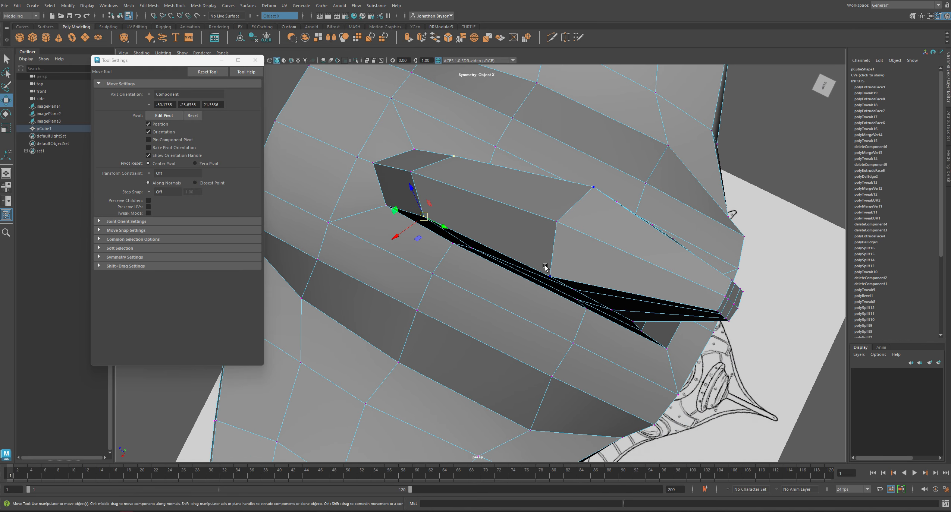
# - Adjust the vertices on the side of the fin's upper loop, below the tip, to round its cross-section
pyautogui.click(549, 265)
pyautogui.click(551, 274)
pyautogui.keyDown('alt'); pyautogui.moveTo(575, 285); pyautogui.dragTo(547, 251); pyautogui.keyUp('alt')
pyautogui.keyDown('alt'); pyautogui.moveTo(561, 281); pyautogui.dragTo(575, 261); pyautogui.keyUp('alt')
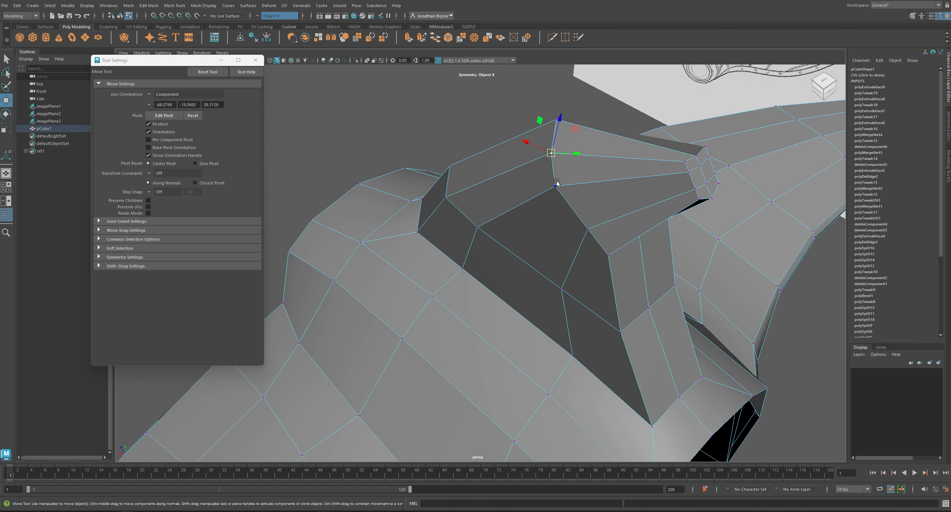
pyautogui.click(556, 181)
pyautogui.keyDown('alt'); pyautogui.moveTo(556, 182); pyautogui.dragTo(551, 262); pyautogui.keyUp('alt')
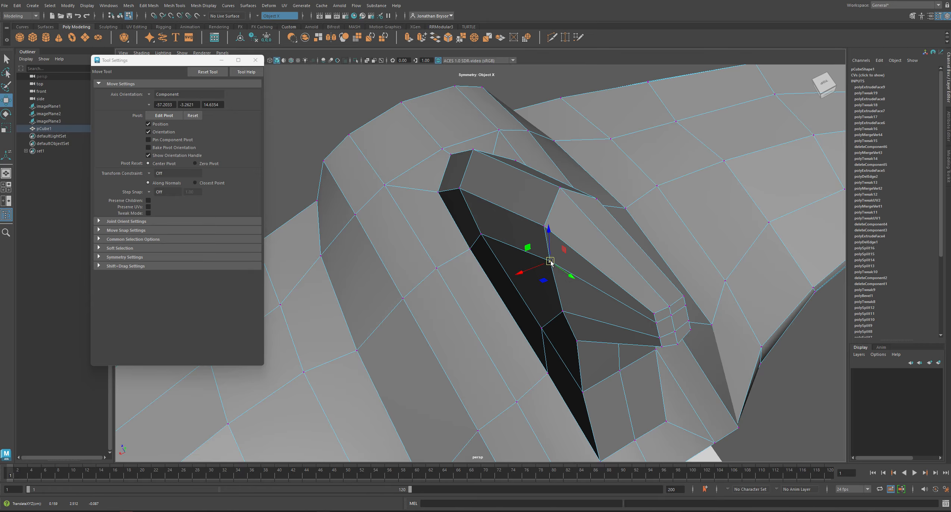
pyautogui.keyDown('alt'); pyautogui.moveTo(538, 311); pyautogui.dragTo(505, 277); pyautogui.keyUp('alt')
pyautogui.keyDown('alt'); pyautogui.moveTo(569, 315); pyautogui.dragTo(533, 272); pyautogui.keyUp('alt')
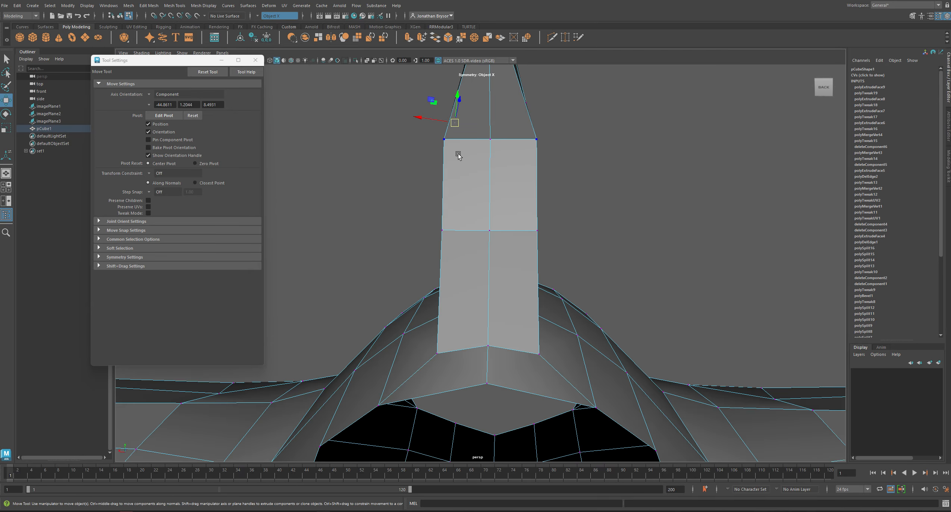
# - Move the upper and middle corner vertices of the fin's trailing edge inward to narrow the back of the fin
pyautogui.click(444, 139)
pyautogui.moveTo(445, 136); pyautogui.dragTo(535, 170)
pyautogui.hotkey('ctrl', 'z')
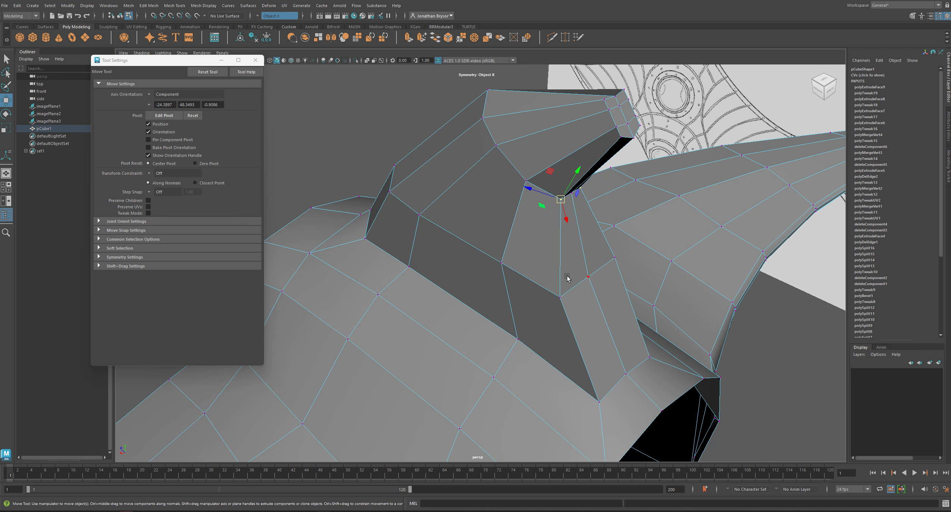
pyautogui.click(560, 297)
pyautogui.moveTo(560, 297); pyautogui.dragTo(577, 282)
pyautogui.keyDown('alt'); pyautogui.moveTo(577, 283); pyautogui.dragTo(561, 295); pyautogui.keyUp('alt')
# - Pull the fin's rear base corner vertex inward and realign the trailing-edge vertex above it
pyautogui.click(590, 388)
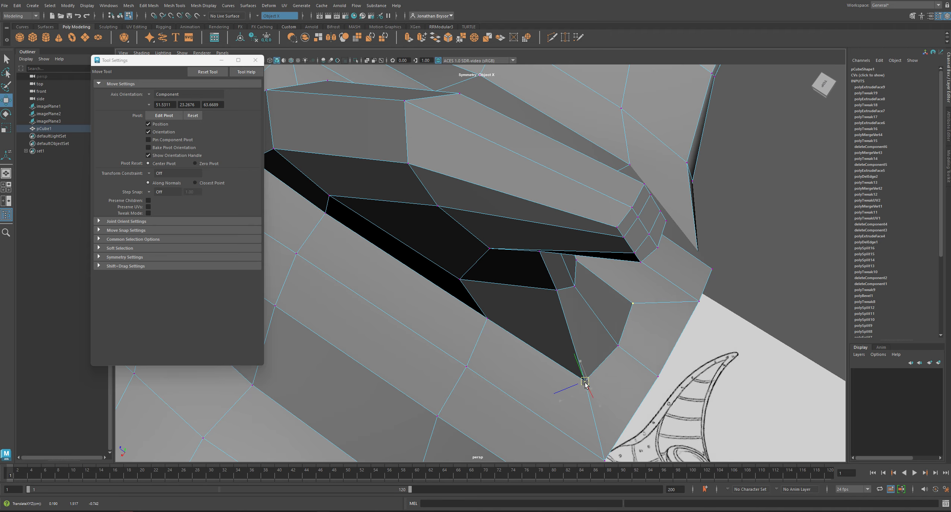
pyautogui.moveTo(591, 387); pyautogui.dragTo(590, 354)
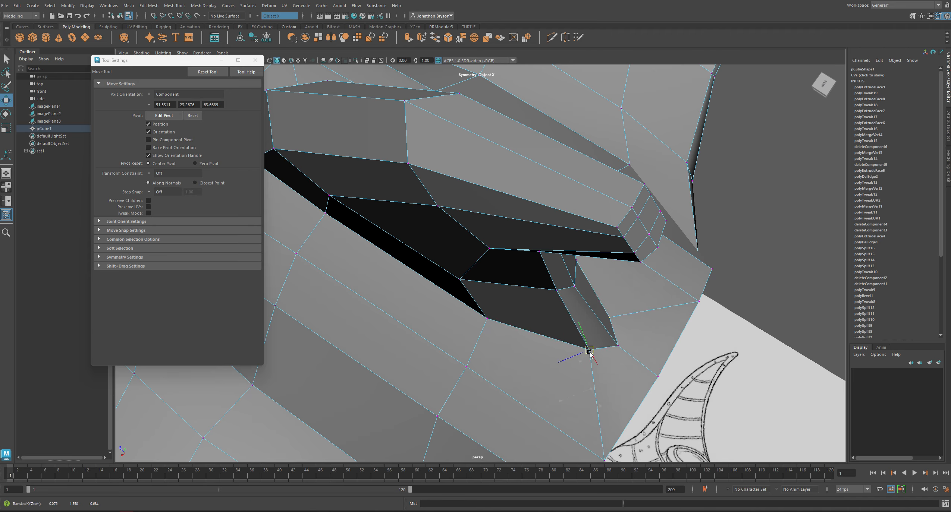
pyautogui.click(557, 290)
pyautogui.moveTo(557, 290); pyautogui.dragTo(551, 288)
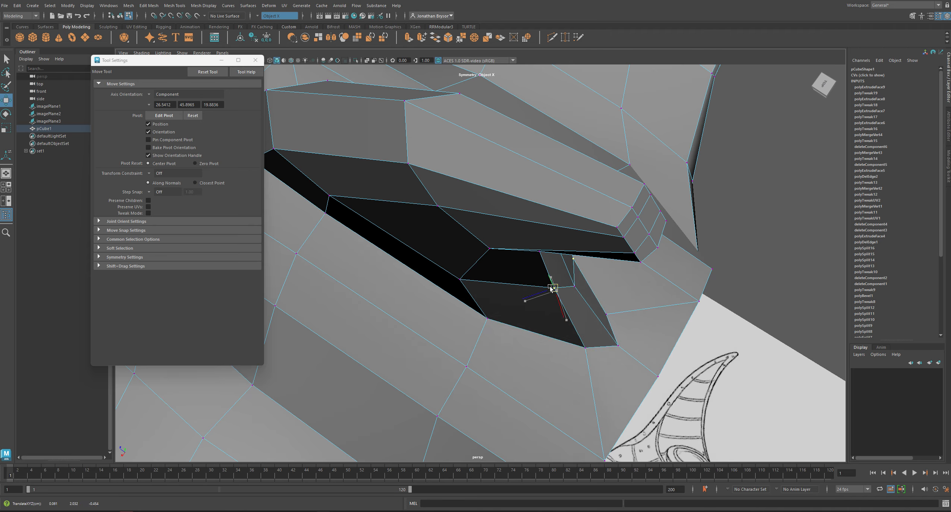
# - Reposition the side vertices on the fin's middle loop and base to smooth the transition into the hull
pyautogui.click(458, 278)
pyautogui.click(460, 279)
pyautogui.moveTo(460, 279); pyautogui.dragTo(481, 275)
pyautogui.click(488, 318)
pyautogui.moveTo(488, 318); pyautogui.dragTo(475, 230)
pyautogui.keyDown('alt'); pyautogui.moveTo(476, 231); pyautogui.dragTo(497, 253, button='middle'); pyautogui.keyUp('alt')
# - Adjust individual vertices on the fin's upper section to smooth its contour toward the tip
pyautogui.click(486, 219)
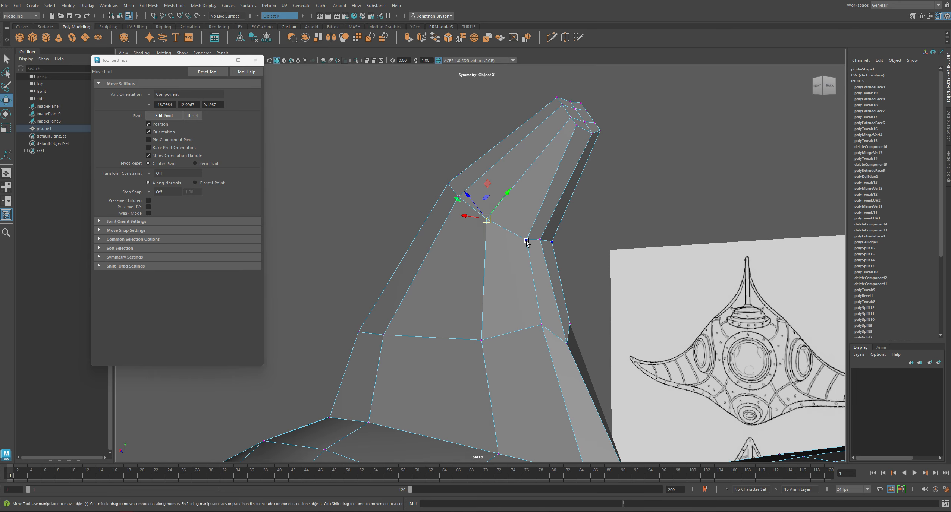
pyautogui.keyDown('alt'); pyautogui.moveTo(527, 241); pyautogui.dragTo(469, 214); pyautogui.keyUp('alt')
pyautogui.moveTo(498, 183)
pyautogui.keyDown('alt'); pyautogui.mouseDown()
pyautogui.moveTo(477, 213)
pyautogui.moveTo(497, 168)
pyautogui.mouseUp(); pyautogui.keyUp('alt')
pyautogui.click(483, 119)
pyautogui.moveTo(483, 119)
pyautogui.mouseDown()
pyautogui.moveTo(494, 119)
pyautogui.moveTo(494, 106)
pyautogui.mouseUp()
pyautogui.click(484, 107)
# - Reposition the vertices around the fin's tip to refine its narrow, swept-back end
pyautogui.keyDown('alt'); pyautogui.moveTo(431, 124); pyautogui.dragTo(517, 133); pyautogui.keyUp('alt')
pyautogui.moveTo(521, 94); pyautogui.dragTo(468, 207)
pyautogui.moveTo(430, 235); pyautogui.dragTo(497, 208)
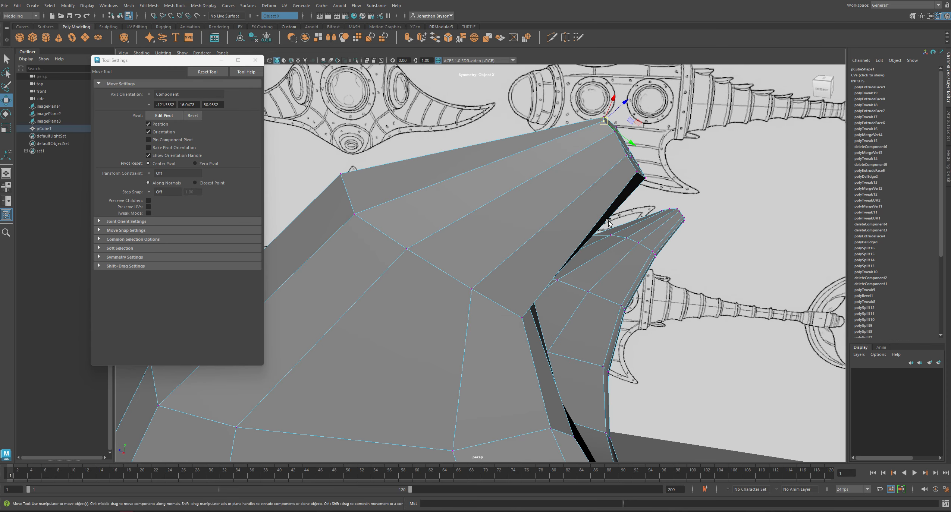
pyautogui.keyDown('alt'); pyautogui.moveTo(607, 221); pyautogui.dragTo(575, 216); pyautogui.keyUp('alt')
pyautogui.keyDown('alt'); pyautogui.moveTo(511, 119); pyautogui.dragTo(530, 161); pyautogui.keyUp('alt')
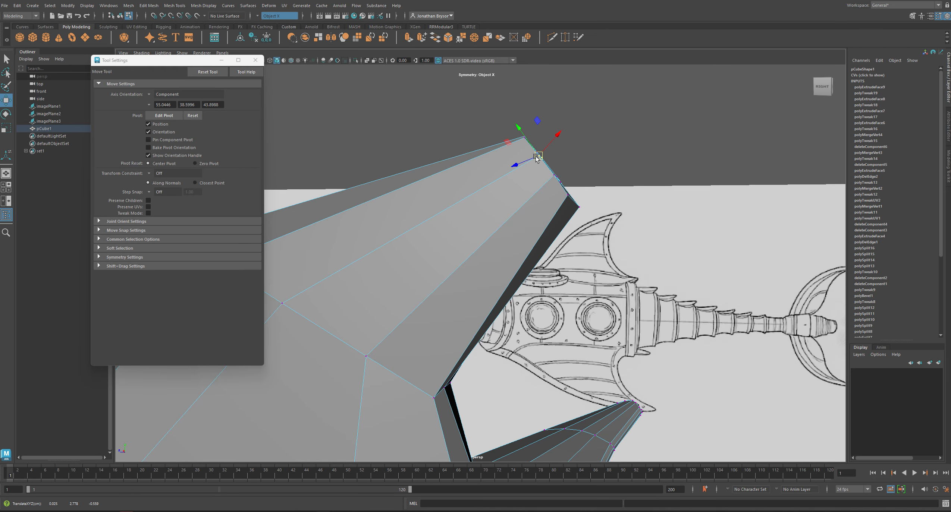
pyautogui.keyDown('alt'); pyautogui.moveTo(545, 194); pyautogui.dragTo(522, 211); pyautogui.keyUp('alt')
# - Select the vertex loop around the fin's middle, set the Rotate axis orientation to Object, and tilt the loop down toward the rear
pyautogui.moveTo(591, 264); pyautogui.dragTo(404, 271)
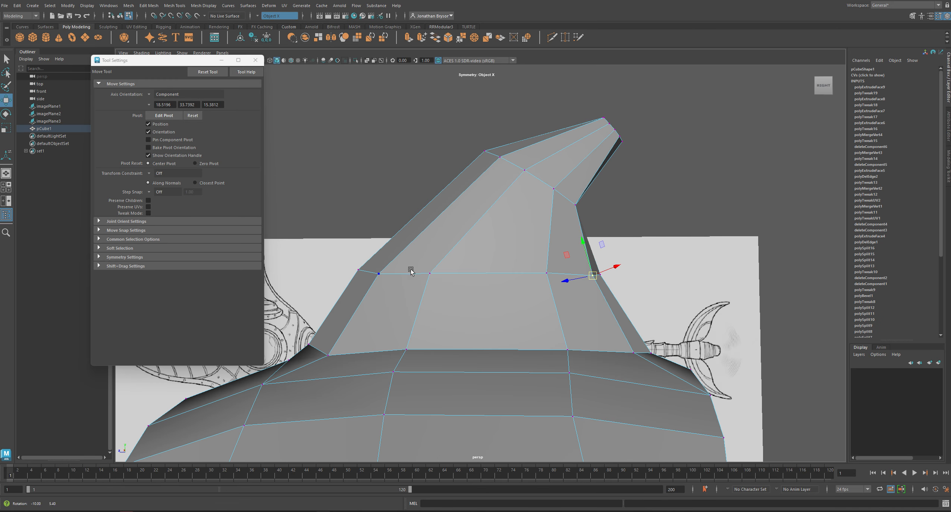
pyautogui.press('e')
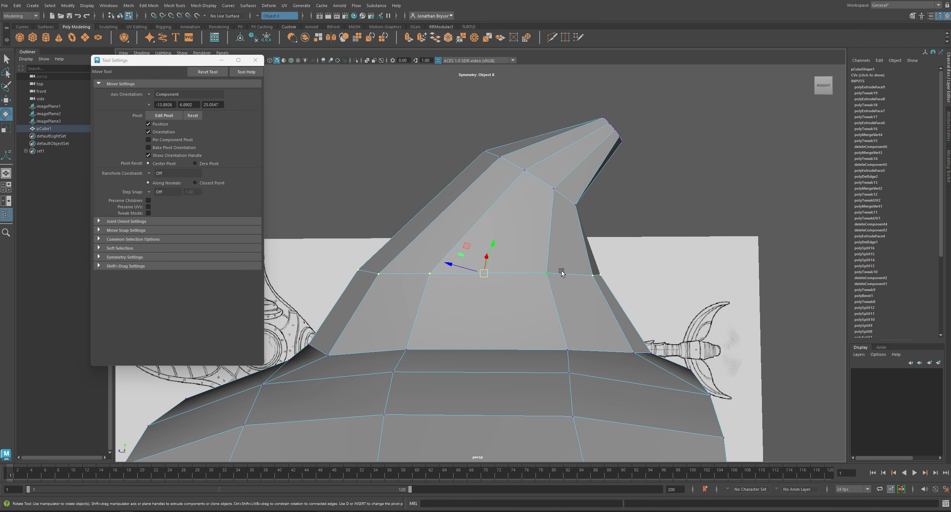
pyautogui.keyDown('alt'); pyautogui.moveTo(528, 272); pyautogui.dragTo(535, 267); pyautogui.keyUp('alt')
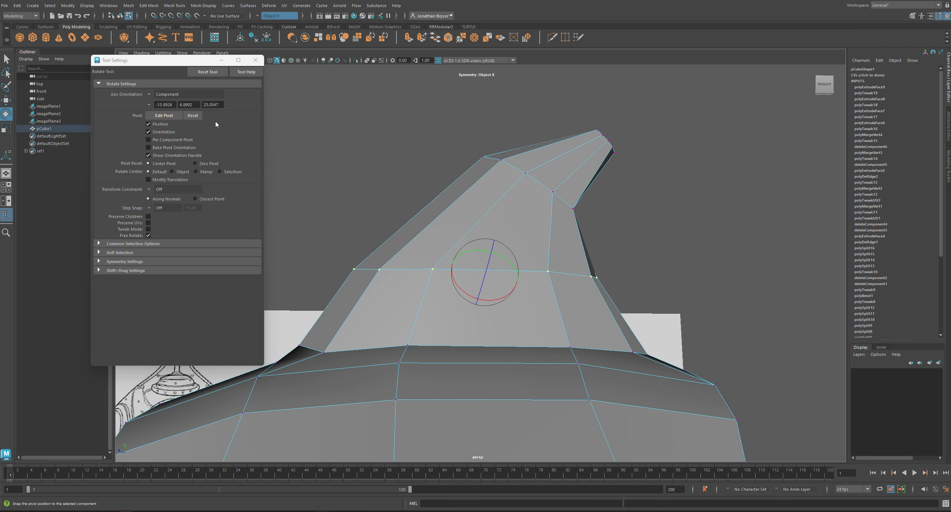
pyautogui.click(149, 92)
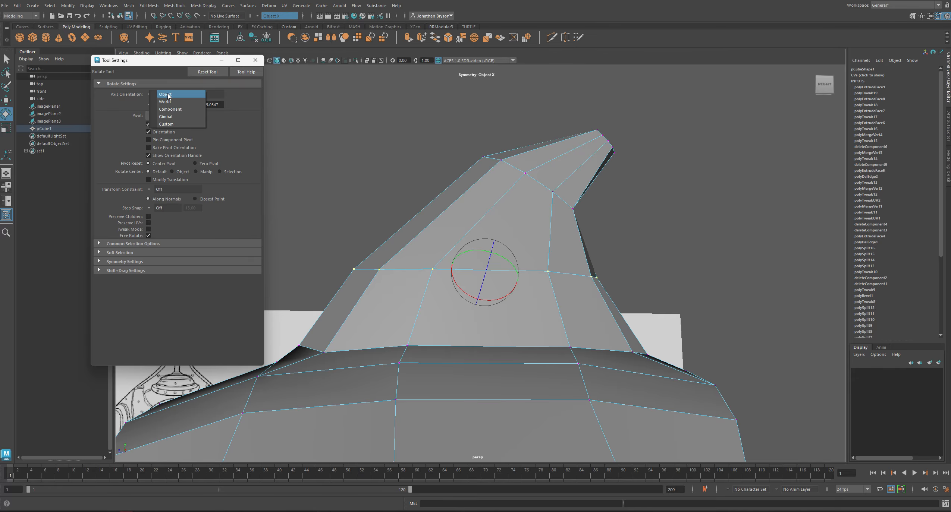
pyautogui.click(169, 95)
pyautogui.moveTo(484, 278)
pyautogui.keyDown('alt'); pyautogui.mouseDown()
pyautogui.moveTo(492, 301)
pyautogui.moveTo(500, 240)
pyautogui.moveTo(486, 273)
pyautogui.mouseUp(); pyautogui.keyUp('alt')
# - Move the tilted middle vertex loop slightly to refine its placement on the fin, undoing the first adjustment
pyautogui.press('w')
pyautogui.hotkey('ctrl', 'z')
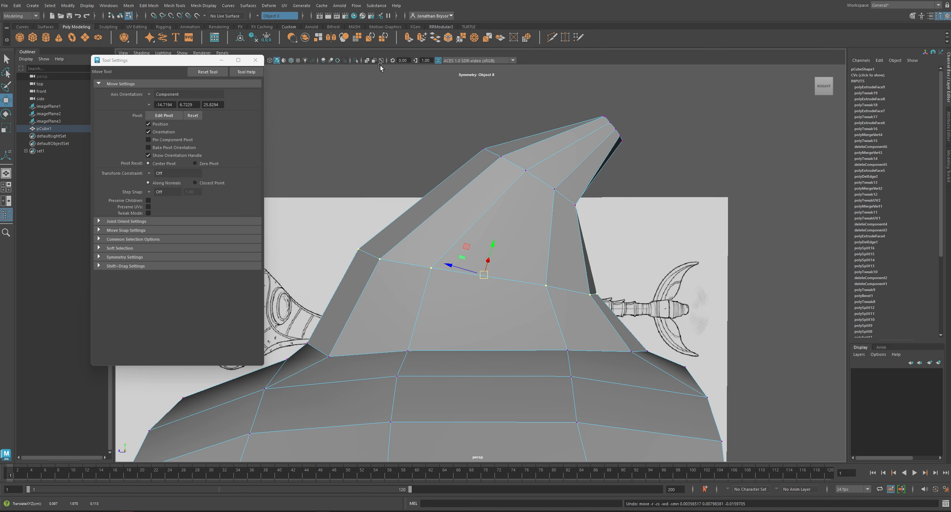
pyautogui.keyDown('alt'); pyautogui.moveTo(399, 181); pyautogui.dragTo(428, 168); pyautogui.keyUp('alt')
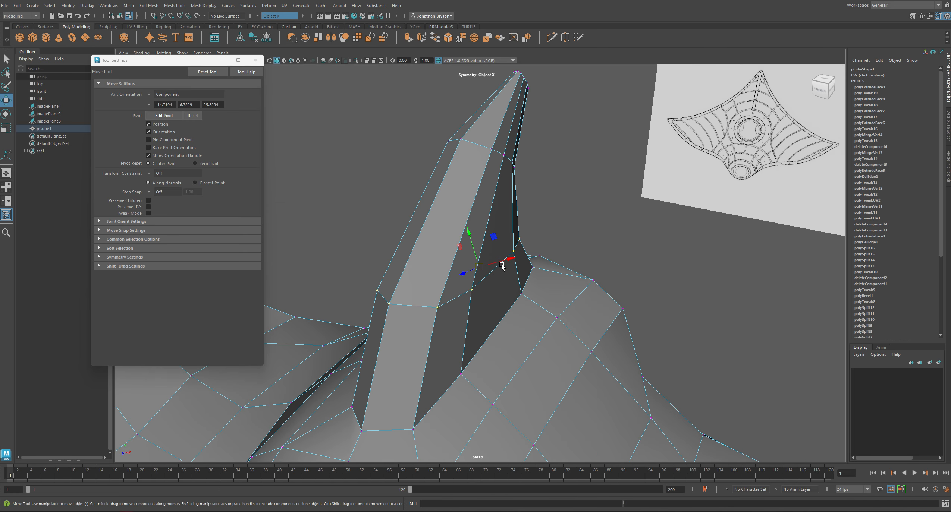
pyautogui.moveTo(479, 267); pyautogui.dragTo(523, 239)
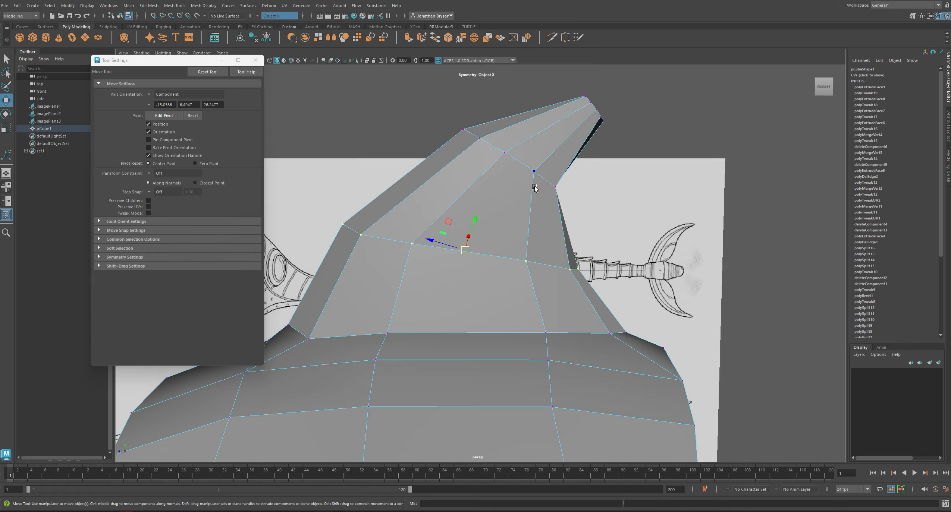
# - In the side view, enable soft selection with a falloff radius of about 0.5 and pull the fin's lower leading-edge vertex in to the reference outline
pyautogui.keyDown('alt'); pyautogui.moveTo(534, 188); pyautogui.dragTo(425, 269); pyautogui.keyUp('alt')
pyautogui.press('space')
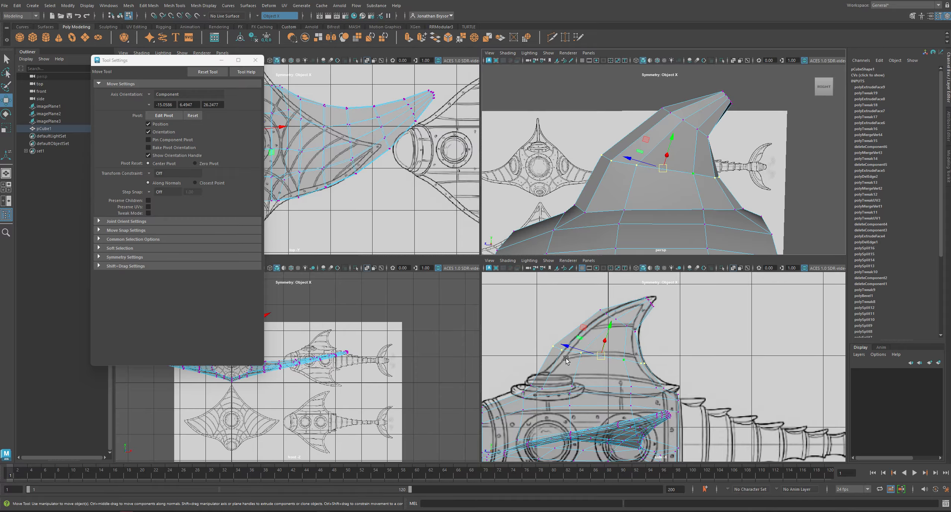
pyautogui.press('space')
pyautogui.scroll(6, 593, 366)
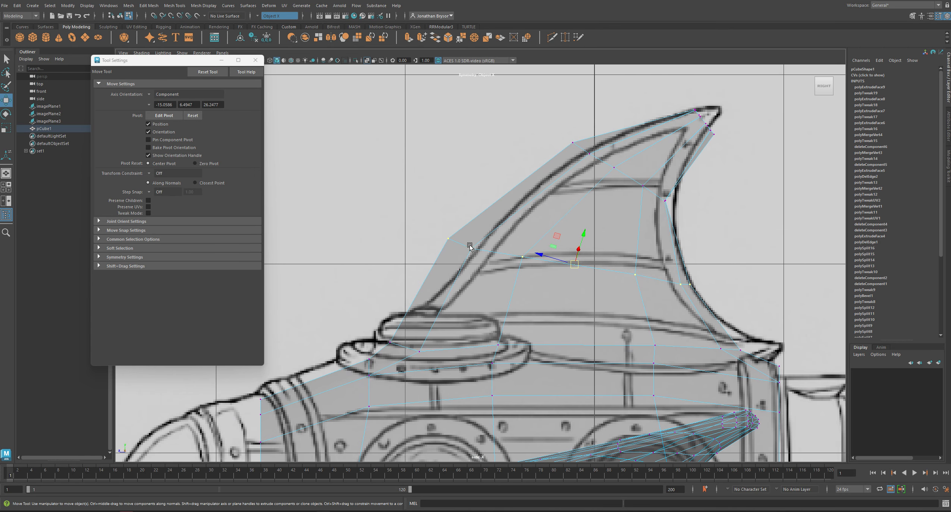
pyautogui.moveTo(469, 247); pyautogui.dragTo(434, 241, button='right')
pyautogui.press('b')
pyautogui.moveTo(447, 241); pyautogui.dragTo(541, 247)
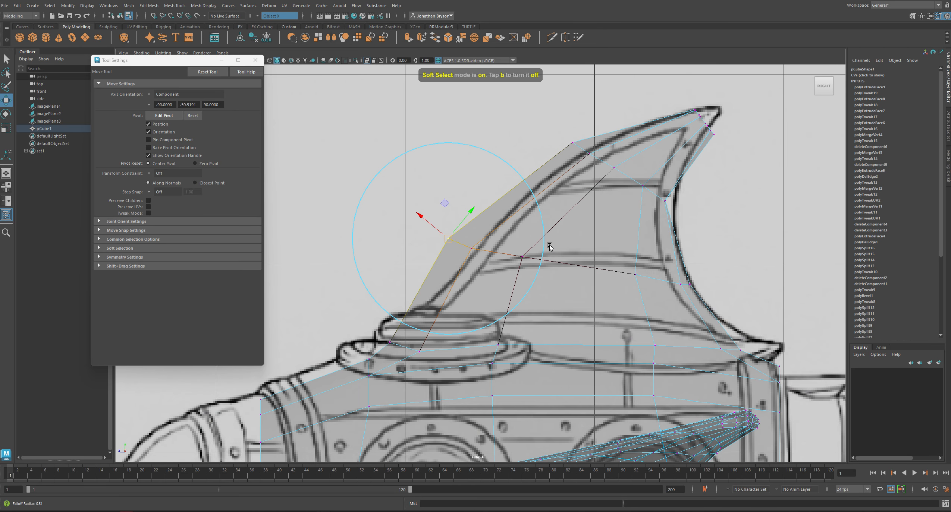
pyautogui.moveTo(452, 240); pyautogui.dragTo(474, 246)
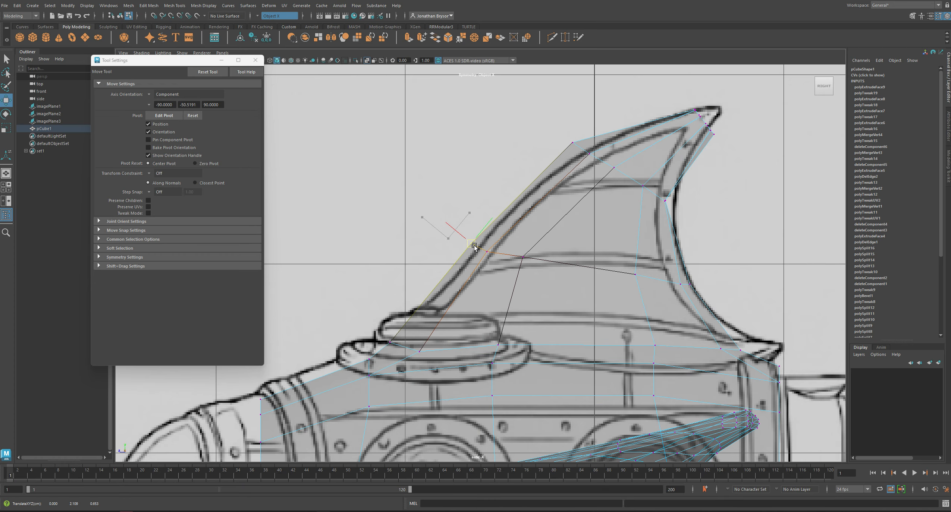
# - Set the Move tool's axis orientation to Object and shift the inner vertex at the fin's mid height rearward
pyautogui.click(522, 257)
pyautogui.hotkey('ctrl', 'z')
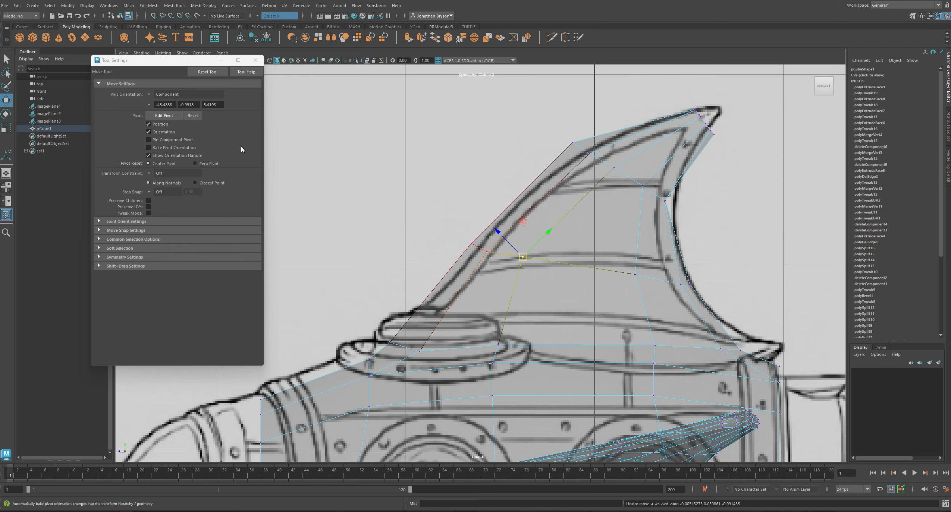
pyautogui.click(150, 96)
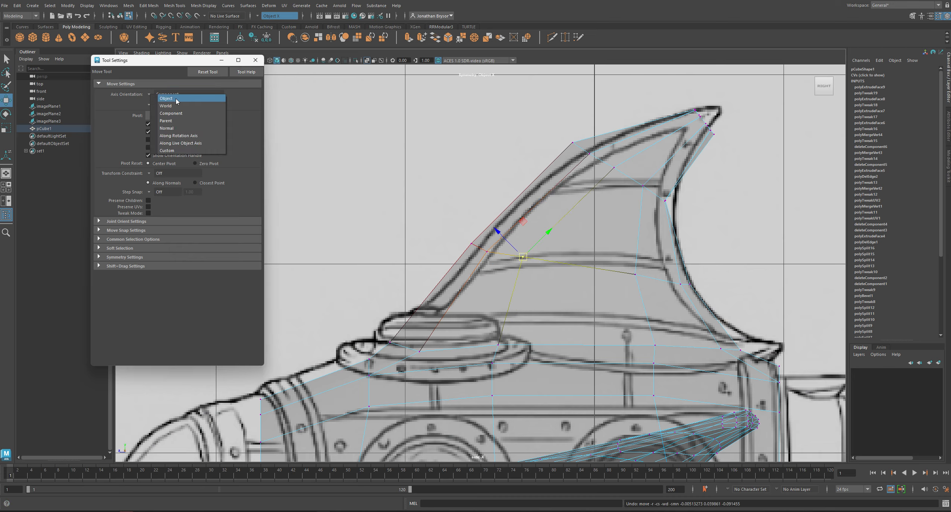
pyautogui.click(168, 97)
pyautogui.moveTo(509, 260); pyautogui.dragTo(538, 257)
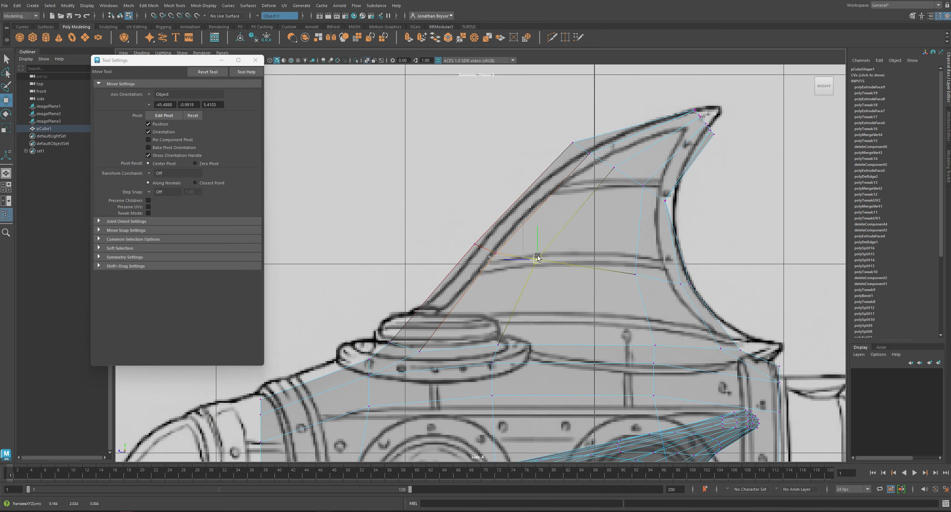
# - Fit the fin's upper leading-edge, trailing-edge and tip vertices to the reference sketch
pyautogui.click(573, 141)
pyautogui.moveTo(574, 142); pyautogui.dragTo(590, 149)
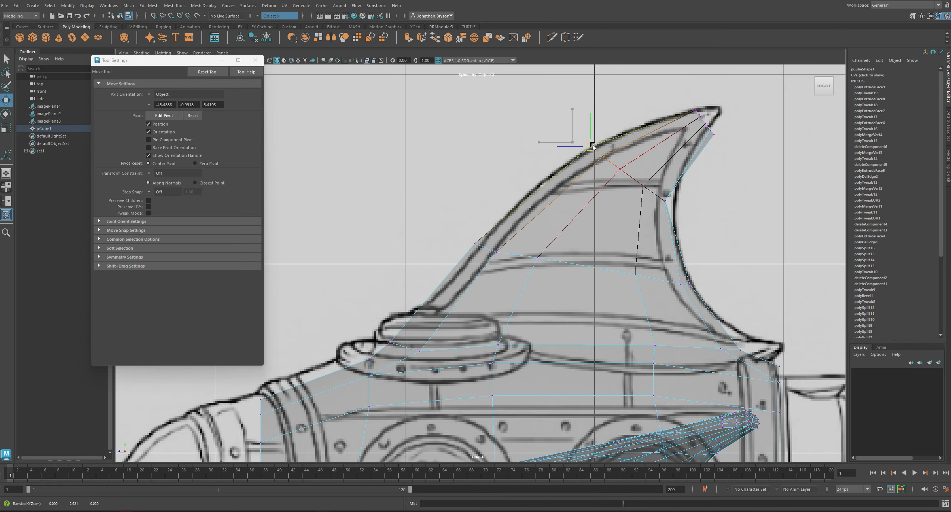
pyautogui.click(665, 199)
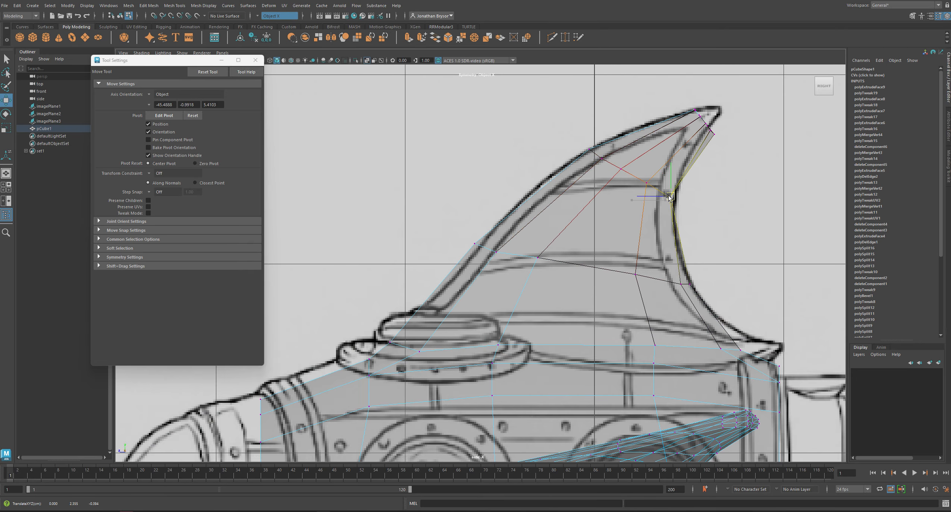
pyautogui.moveTo(665, 198); pyautogui.dragTo(672, 200)
pyautogui.click(716, 124)
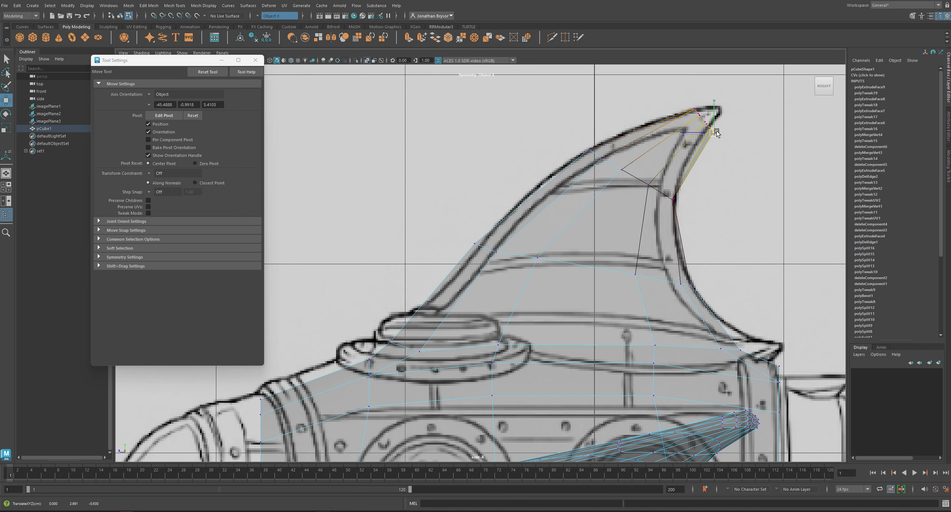
pyautogui.moveTo(716, 124); pyautogui.dragTo(716, 118)
pyautogui.click(696, 99)
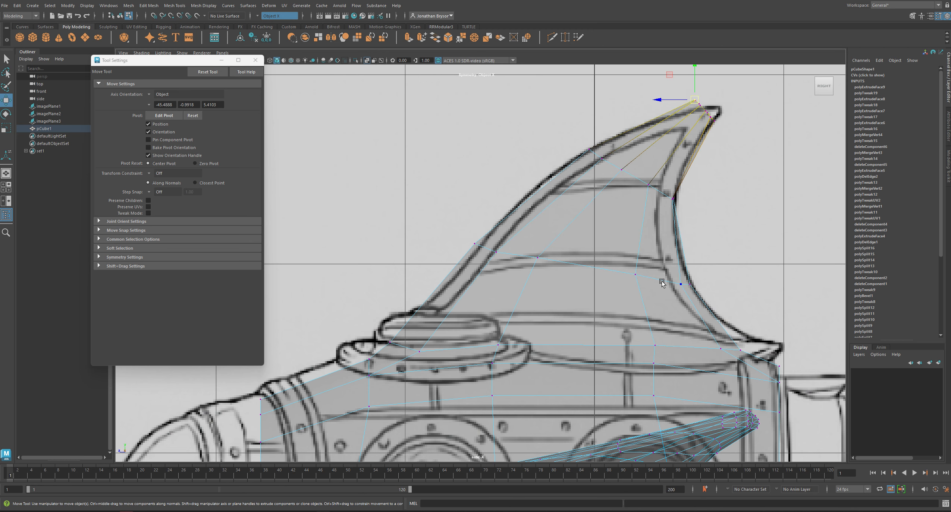
# - Move the vertex at the fin's rear base out to the sketched back corner and nudge the neighbouring inner base vertex forward
pyautogui.click(737, 349)
pyautogui.moveTo(737, 349); pyautogui.dragTo(772, 350)
pyautogui.click(775, 356)
pyautogui.keyDown('alt'); pyautogui.moveTo(695, 375); pyautogui.dragTo(616, 282, button='middle'); pyautogui.keyUp('alt')
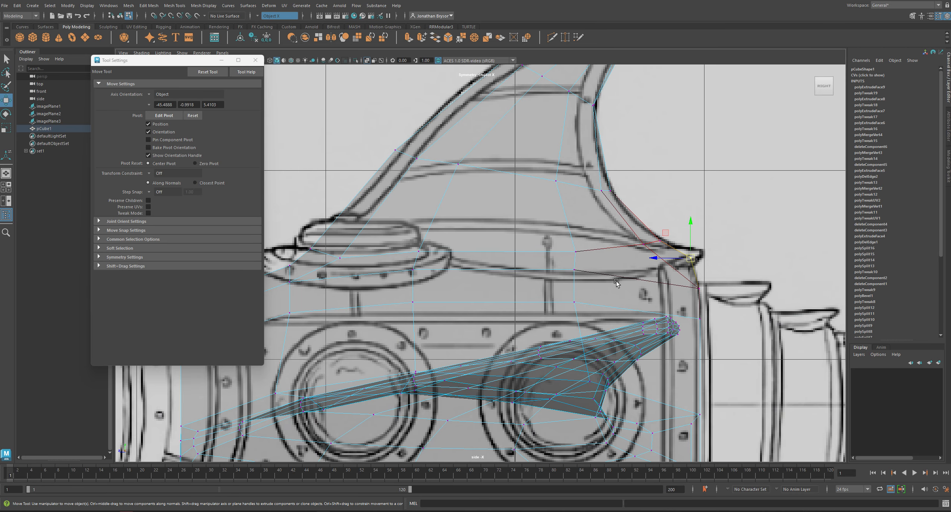
pyautogui.click(575, 252)
pyautogui.moveTo(574, 252); pyautogui.dragTo(571, 254)
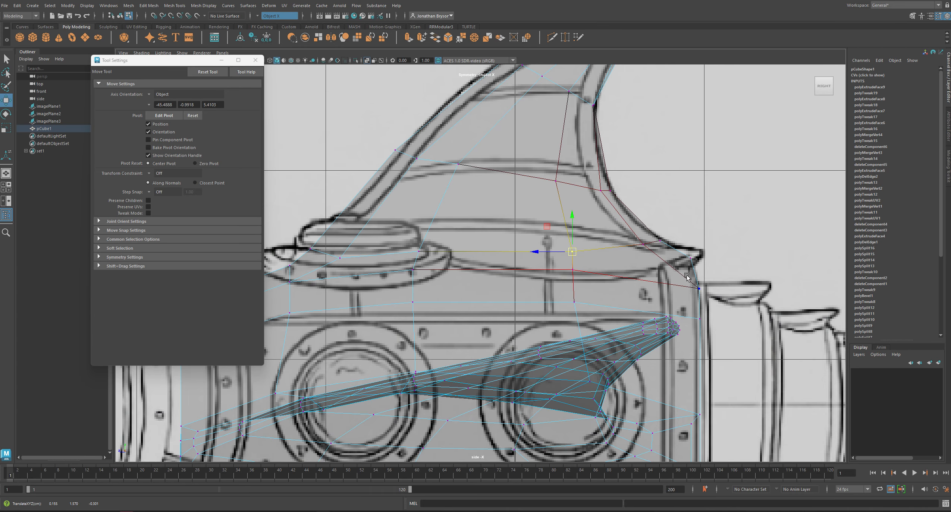
# - Shift the front fin-base vertices up and rearward toward the reference curve, and adjust the vertices along the rest of the base row
pyautogui.keyDown('alt'); pyautogui.moveTo(343, 273); pyautogui.dragTo(449, 301, button='middle'); pyautogui.keyUp('alt')
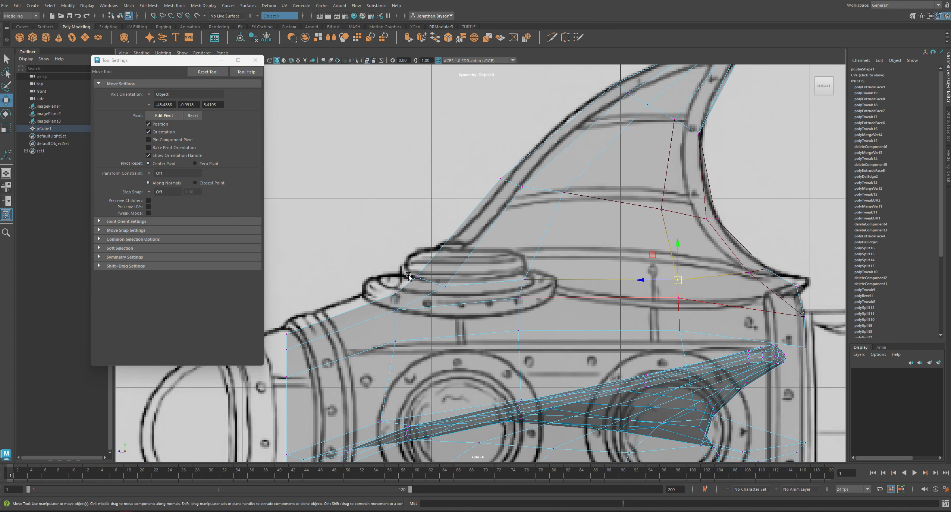
pyautogui.click(406, 266)
pyautogui.click(418, 277)
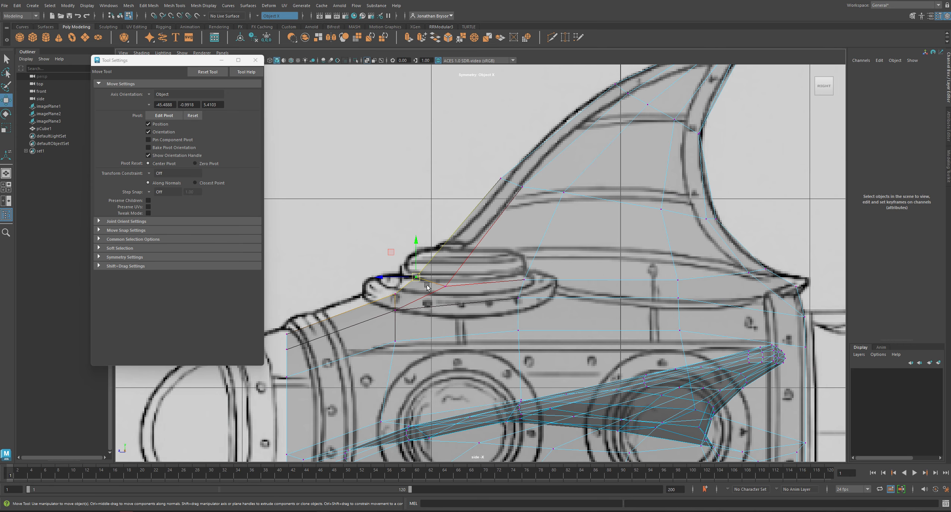
pyautogui.moveTo(418, 276); pyautogui.dragTo(436, 265)
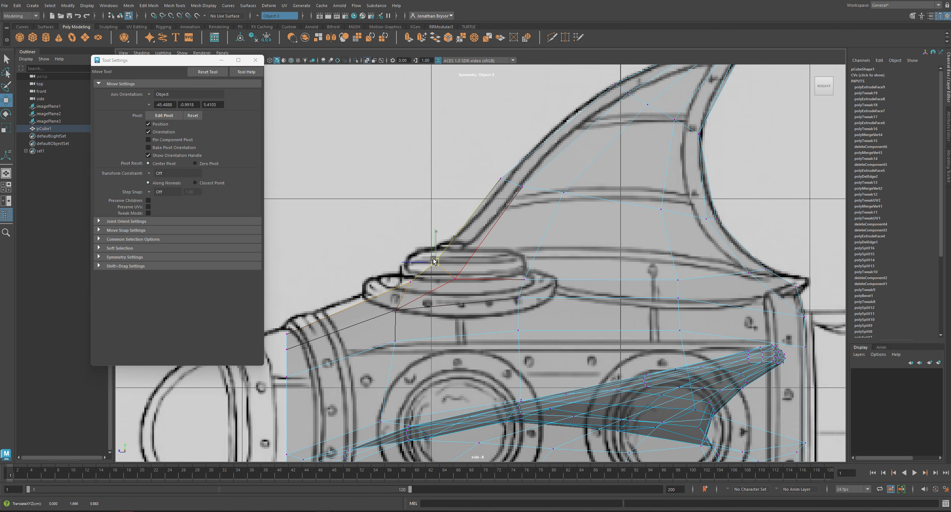
pyautogui.click(465, 283)
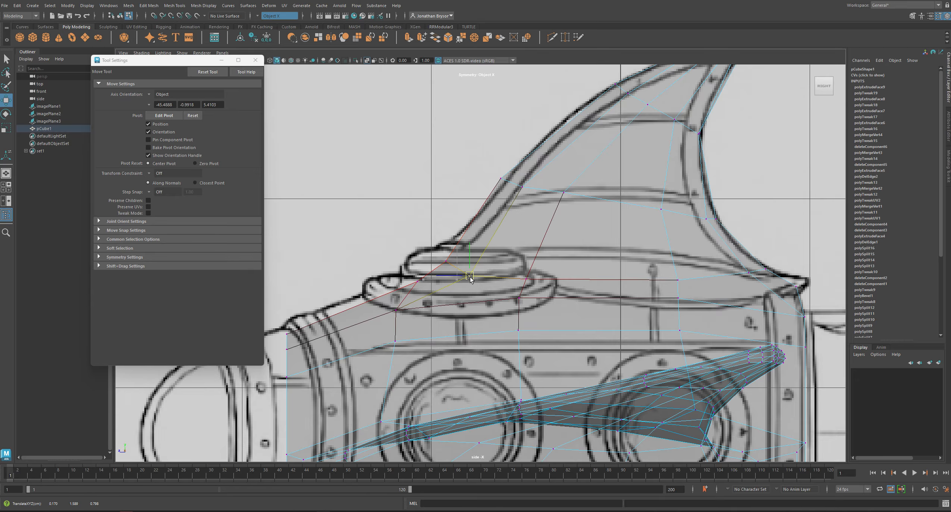
pyautogui.moveTo(457, 279); pyautogui.dragTo(531, 279)
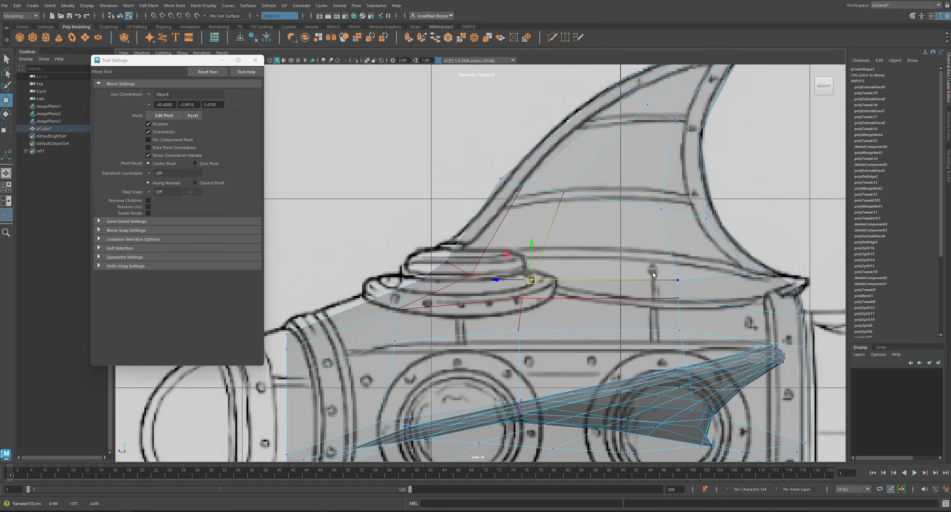
pyautogui.click(677, 279)
pyautogui.moveTo(681, 277); pyautogui.dragTo(677, 278)
# - In the perspective view, reposition the row of body vertices beside the fin base to even out the edge flow, without soft selection
pyautogui.press('space')
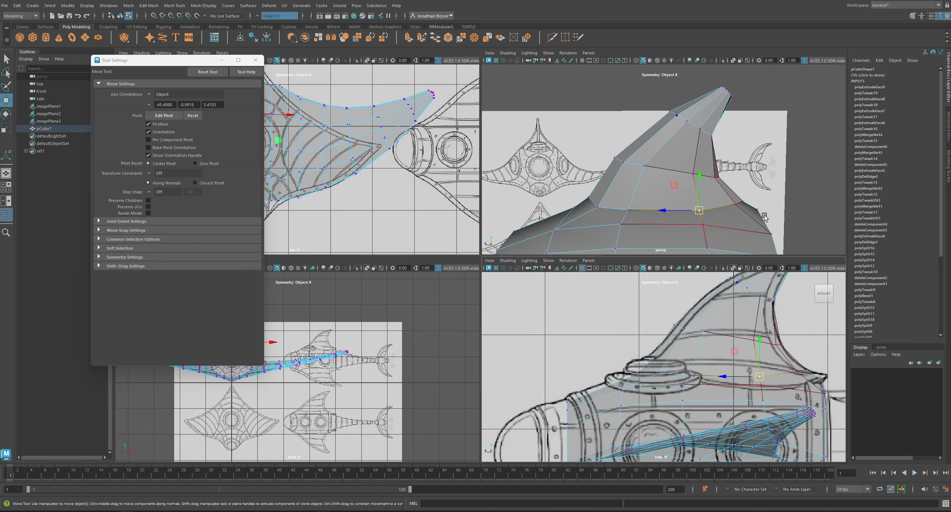
pyautogui.press('space')
pyautogui.keyDown('alt'); pyautogui.moveTo(629, 241); pyautogui.dragTo(607, 316); pyautogui.keyUp('alt')
pyautogui.keyDown('alt'); pyautogui.moveTo(608, 316); pyautogui.dragTo(621, 283, button='middle'); pyautogui.keyUp('alt')
pyautogui.click(563, 339)
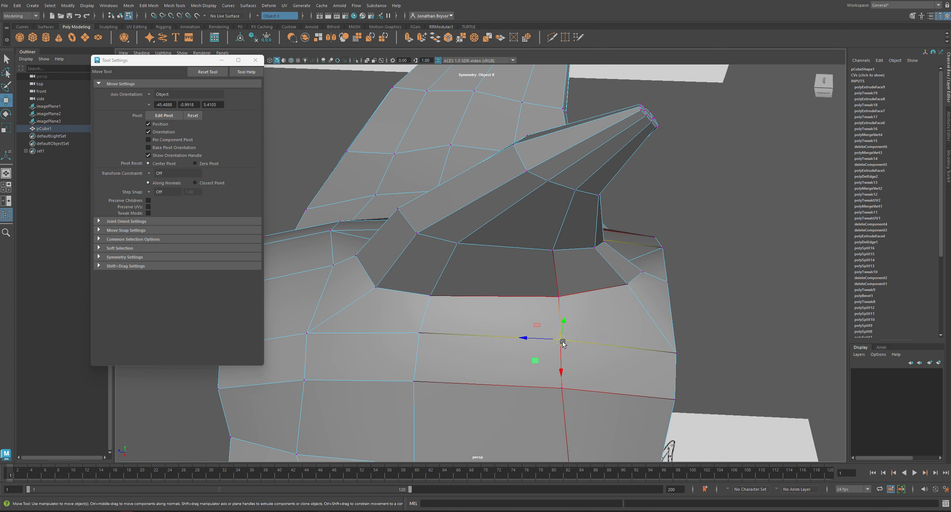
pyautogui.moveTo(563, 337); pyautogui.dragTo(559, 359)
pyautogui.hotkey('ctrl', 'z')
pyautogui.click(419, 332)
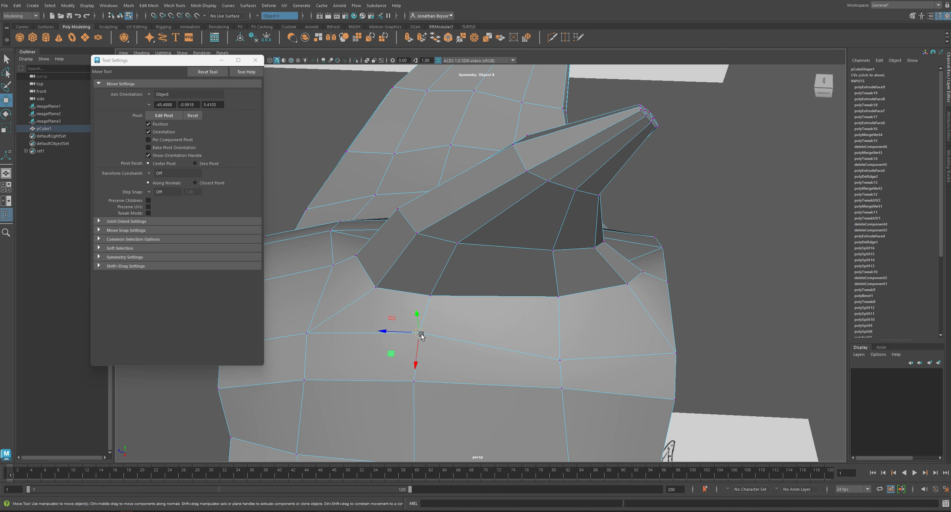
pyautogui.moveTo(419, 332); pyautogui.dragTo(417, 355)
pyautogui.moveTo(313, 330); pyautogui.dragTo(322, 325)
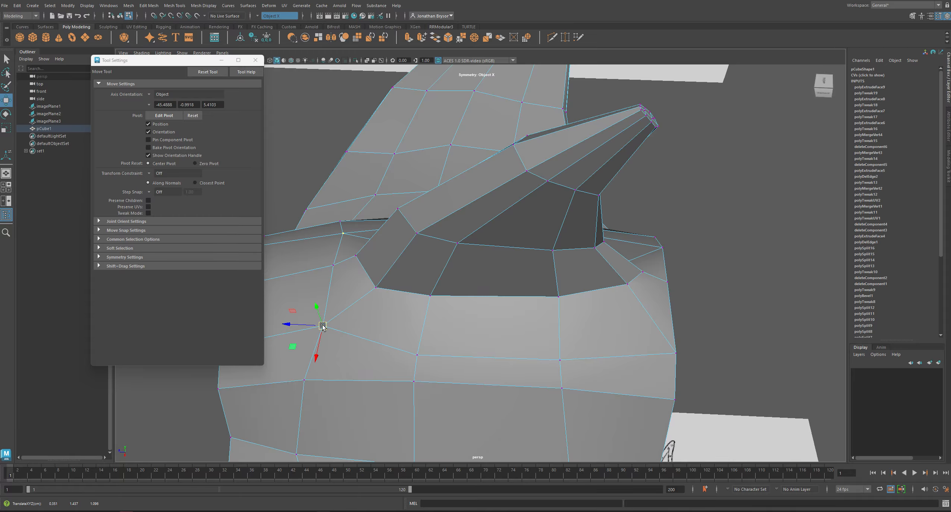
# - Adjust the vertices along the body's open rear edge behind the fin base
pyautogui.click(334, 264)
pyautogui.keyDown('alt'); pyautogui.moveTo(407, 283); pyautogui.dragTo(481, 284, button='middle'); pyautogui.keyUp('alt')
pyautogui.keyDown('alt'); pyautogui.moveTo(481, 284); pyautogui.dragTo(474, 317); pyautogui.keyUp('alt')
pyautogui.moveTo(404, 230); pyautogui.dragTo(617, 393)
pyautogui.hotkey('ctrl', 'z')
pyautogui.click(678, 357)
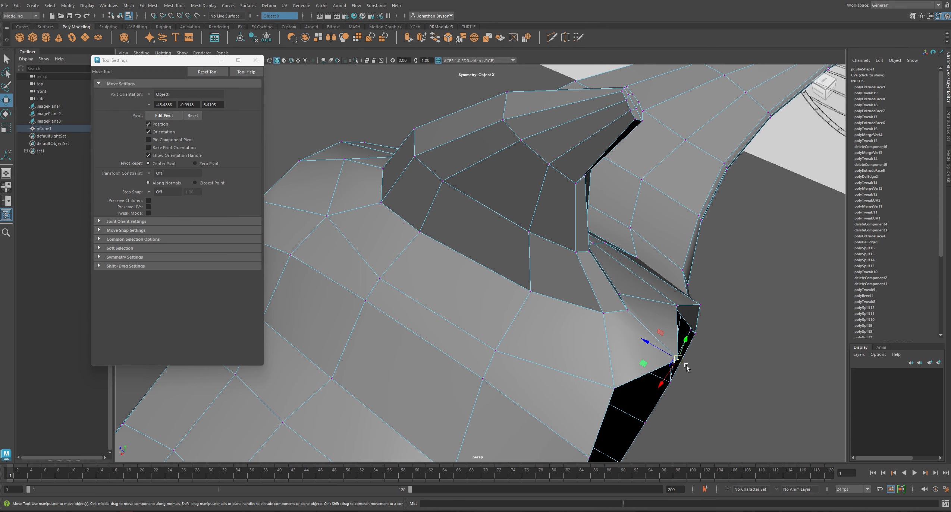
pyautogui.moveTo(679, 361); pyautogui.dragTo(635, 315)
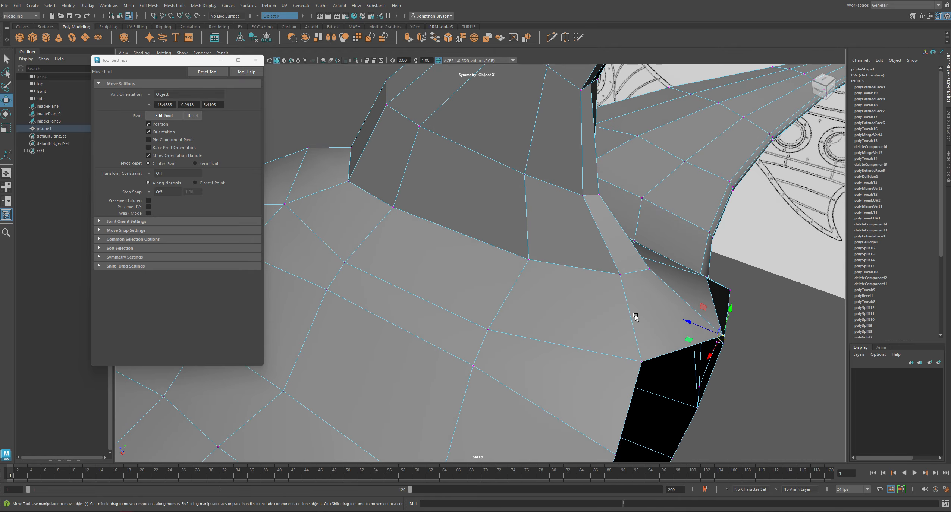
pyautogui.click(641, 361)
pyautogui.moveTo(642, 361); pyautogui.dragTo(606, 330)
# - Bevel the horizontal edge loop around the middle of the fin with a fraction of 0.6 and 2 segments
pyautogui.moveTo(479, 212); pyautogui.dragTo(479, 193, button='right')
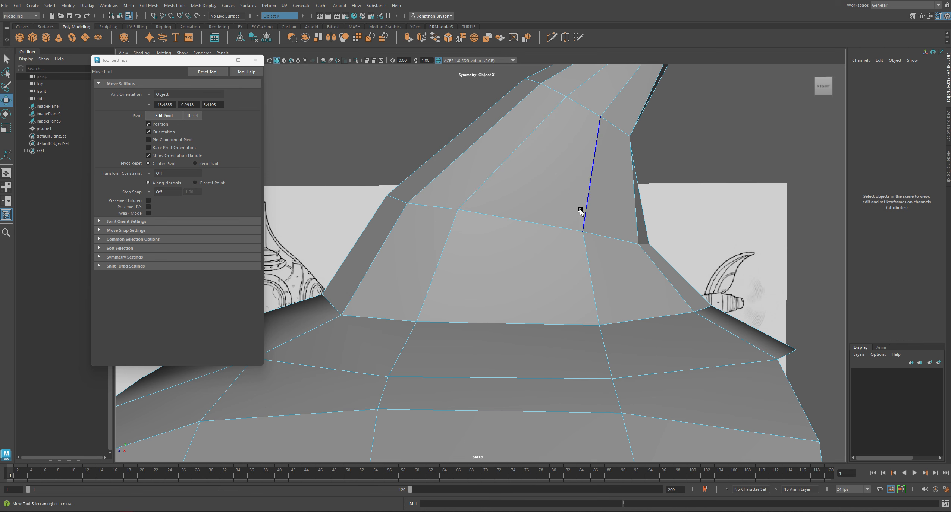
pyautogui.doubleClick(528, 218)
pyautogui.keyDown('shift'); pyautogui.moveTo(529, 218); pyautogui.dragTo(567, 222, button='right'); pyautogui.keyUp('shift')
pyautogui.keyDown('alt'); pyautogui.moveTo(604, 234); pyautogui.dragTo(629, 251); pyautogui.keyUp('alt')
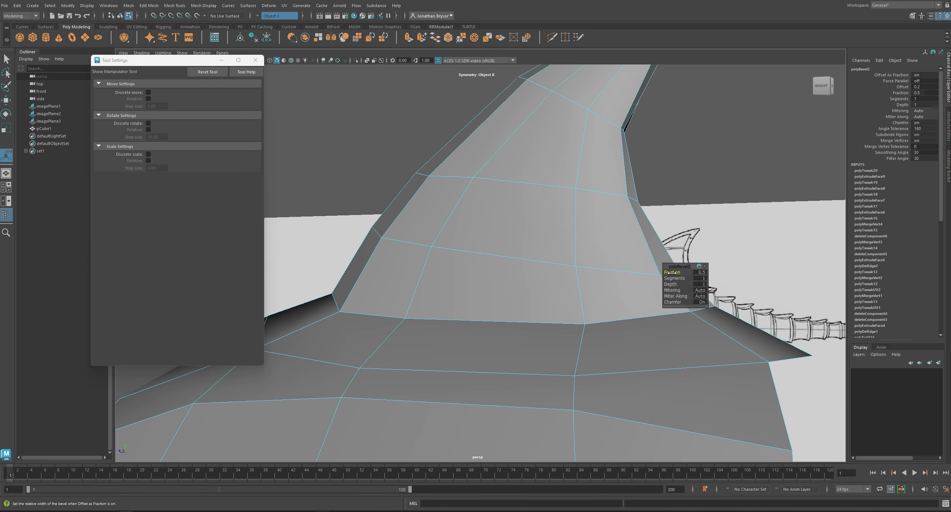
pyautogui.moveTo(672, 278); pyautogui.dragTo(681, 280)
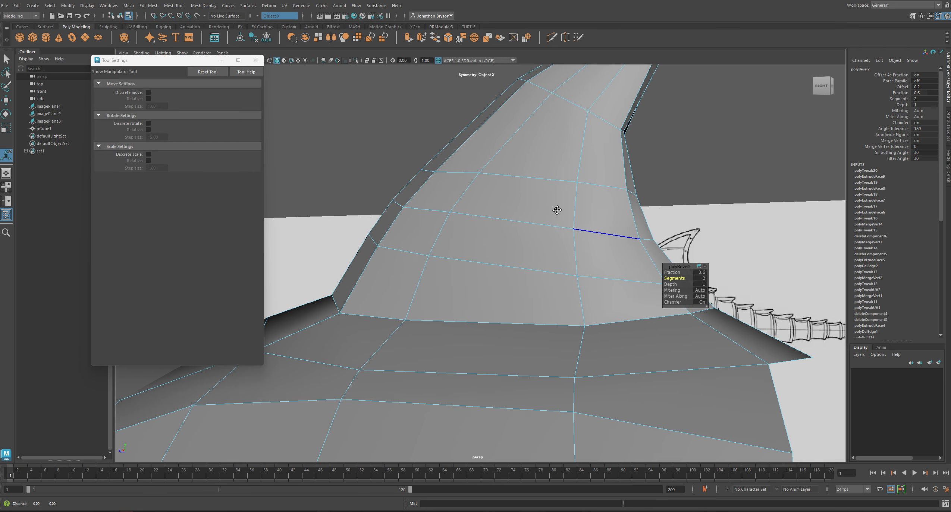
# - Bevel the edge loop across the upper part of the fin
pyautogui.moveTo(556, 210)
pyautogui.keyDown('alt'); pyautogui.mouseDown()
pyautogui.moveTo(568, 314)
pyautogui.moveTo(575, 213)
pyautogui.mouseUp(); pyautogui.keyUp('alt')
pyautogui.click(574, 213)
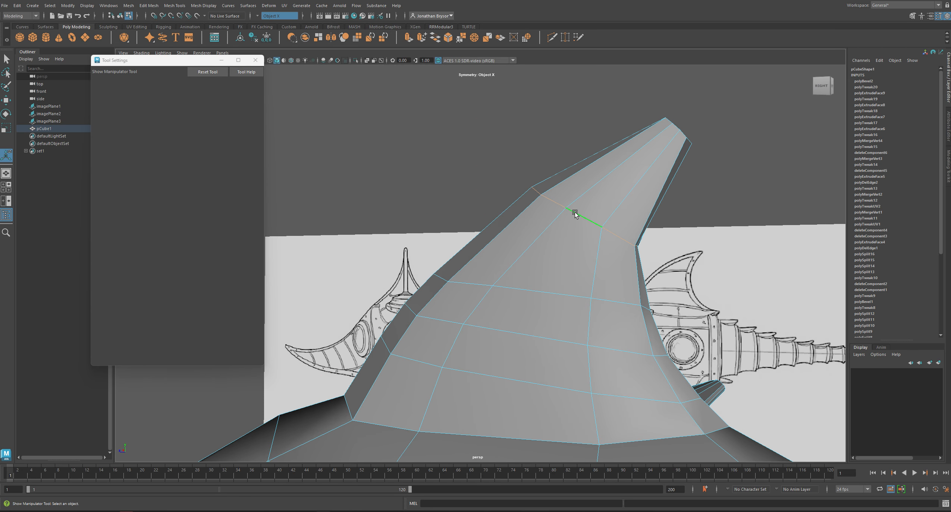
pyautogui.hotkey('ctrl', 'b')
pyautogui.keyDown('alt'); pyautogui.moveTo(543, 258); pyautogui.dragTo(557, 259); pyautogui.keyUp('alt')
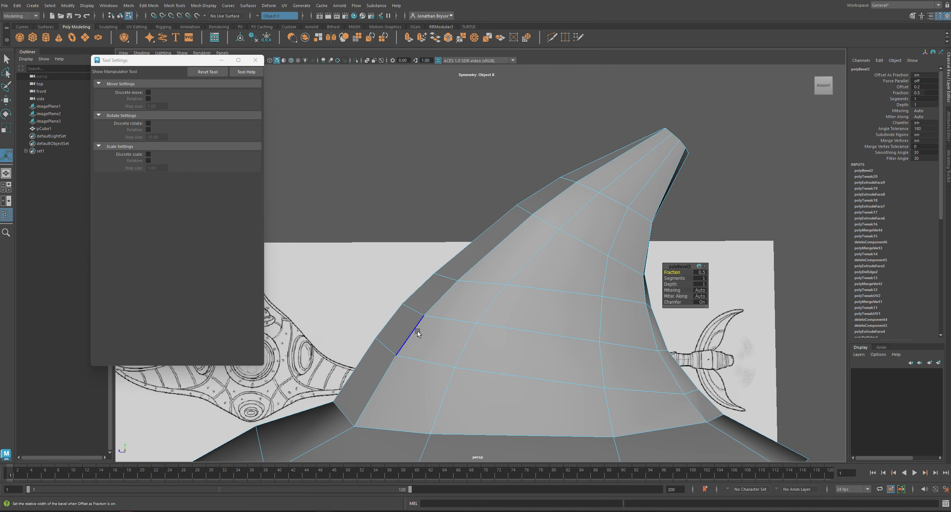
# - Reshape the fin's mid-height leading-edge, inner and trailing-edge vertices with soft selection to round the new loops
pyautogui.moveTo(433, 273); pyautogui.dragTo(413, 266, button='right')
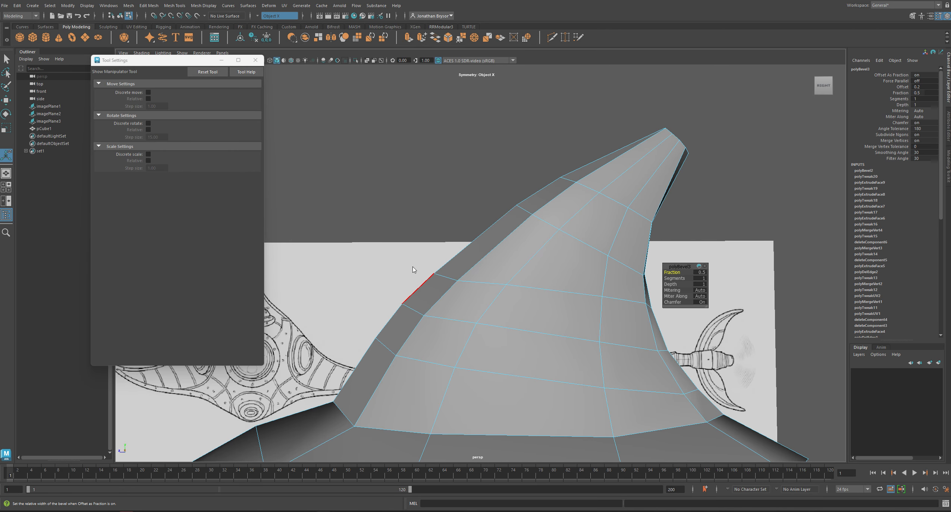
pyautogui.click(433, 272)
pyautogui.press('b')
pyautogui.moveTo(443, 271); pyautogui.dragTo(477, 258)
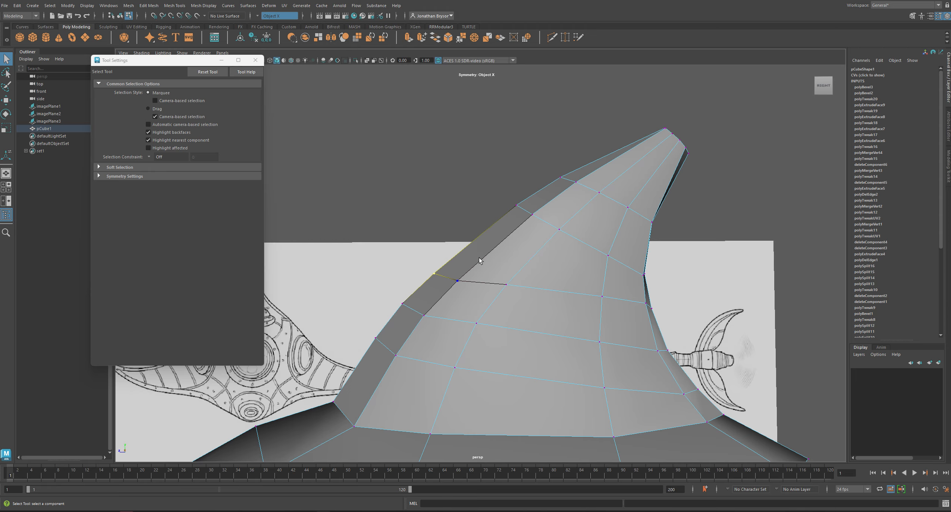
pyautogui.press('w')
pyautogui.moveTo(409, 253); pyautogui.dragTo(644, 309)
pyautogui.click(506, 284)
pyautogui.click(646, 304)
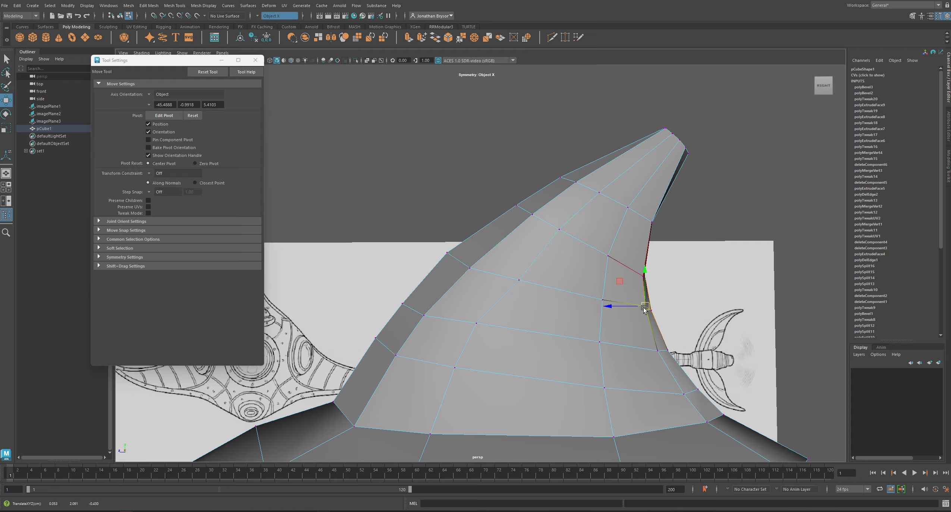
# - Pull the upper leading-edge vertices outward to give the fin's front edge a smoother curve
pyautogui.click(523, 205)
pyautogui.moveTo(524, 205); pyautogui.dragTo(510, 197)
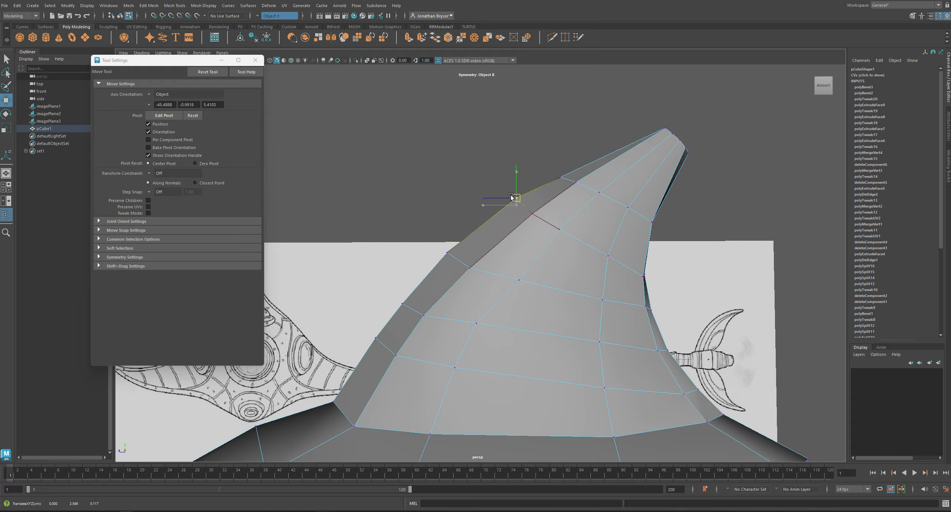
pyautogui.click(557, 175)
pyautogui.moveTo(558, 175); pyautogui.dragTo(574, 160)
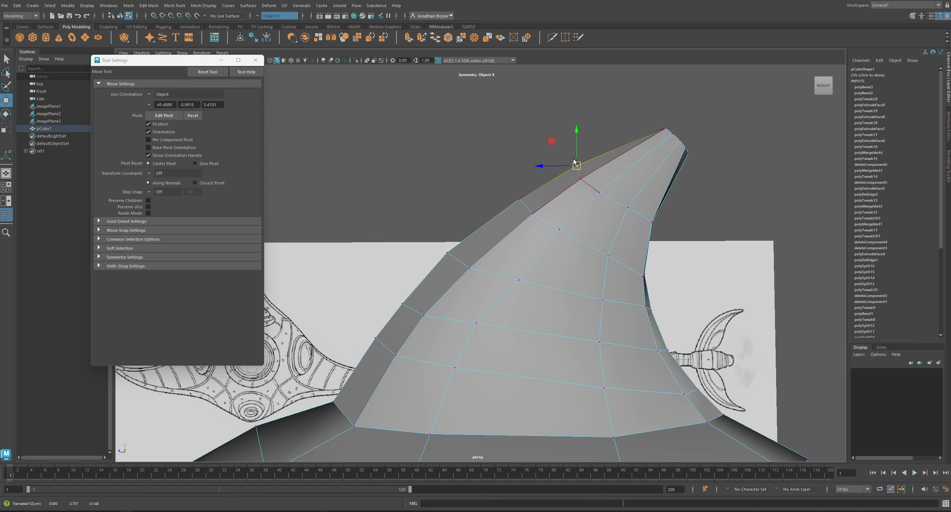
pyautogui.click(518, 200)
pyautogui.moveTo(519, 200); pyautogui.dragTo(524, 194)
# - Shift the vertices along the middle of the fin's trailing edge to smooth the rear curve
pyautogui.keyDown('alt'); pyautogui.moveTo(668, 208); pyautogui.dragTo(591, 311); pyautogui.keyUp('alt')
pyautogui.click(563, 197)
pyautogui.click(607, 309)
pyautogui.click(595, 317)
pyautogui.click(583, 362)
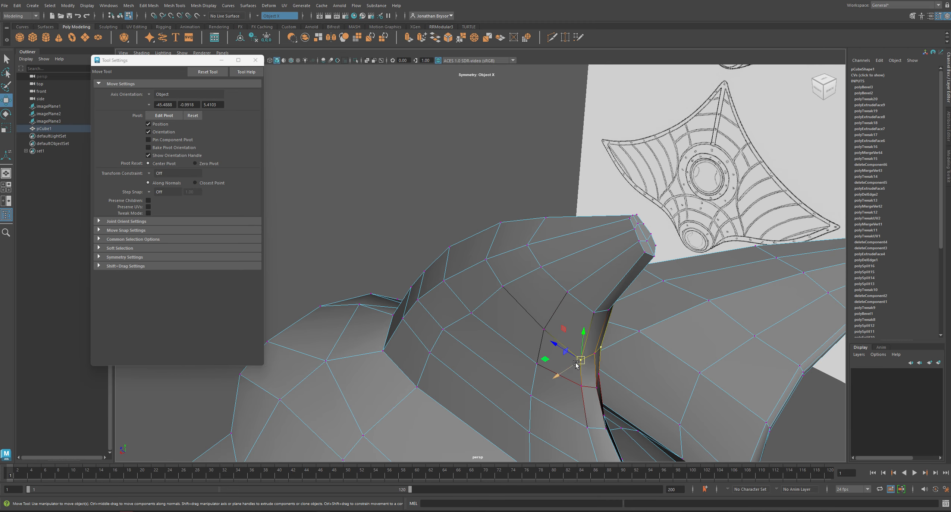
pyautogui.moveTo(581, 360); pyautogui.dragTo(597, 352)
pyautogui.click(593, 349)
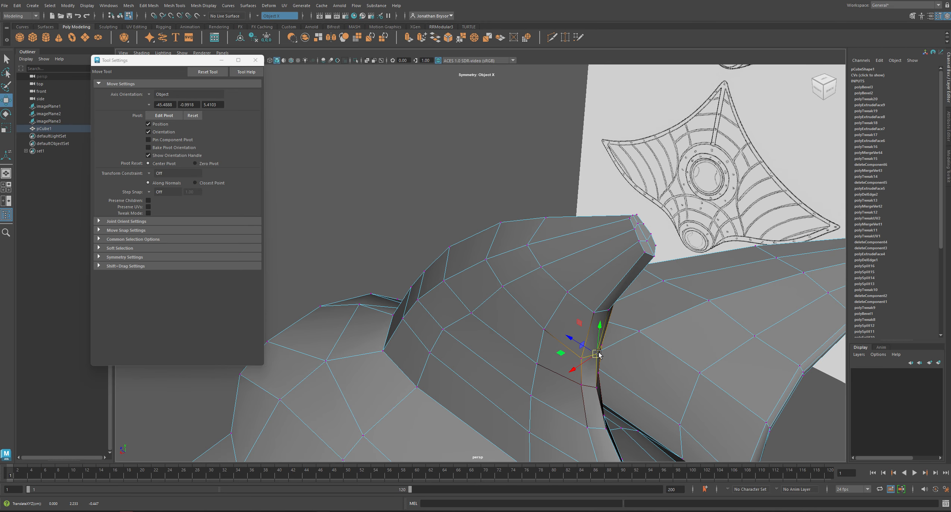
pyautogui.click(582, 380)
# - Reposition the lower leading-edge vertices just above the fin's base to straighten the front outline
pyautogui.keyDown('alt'); pyautogui.moveTo(601, 393); pyautogui.dragTo(562, 324); pyautogui.keyUp('alt')
pyautogui.click(594, 282)
pyautogui.moveTo(594, 283); pyautogui.dragTo(600, 298)
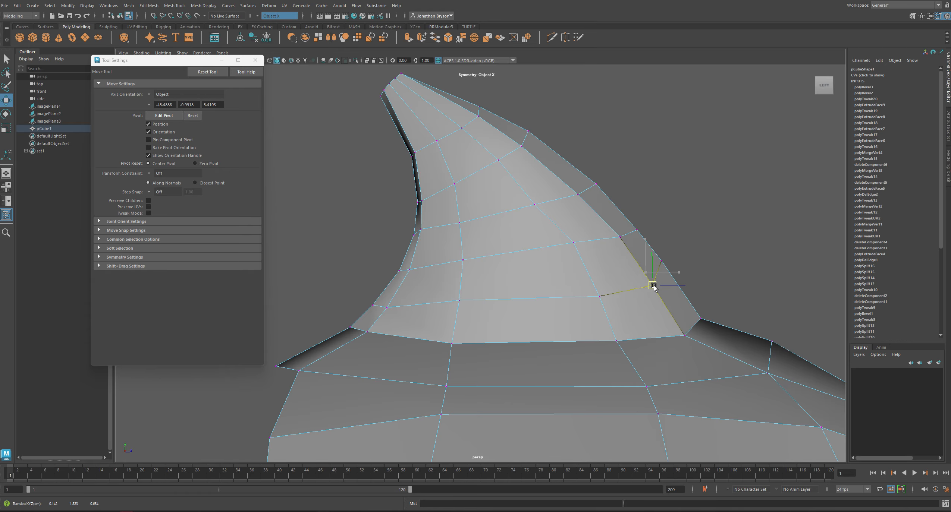
pyautogui.keyDown('alt'); pyautogui.moveTo(654, 286); pyautogui.dragTo(617, 299); pyautogui.keyUp('alt')
pyautogui.click(679, 274)
pyautogui.moveTo(680, 275); pyautogui.dragTo(684, 281)
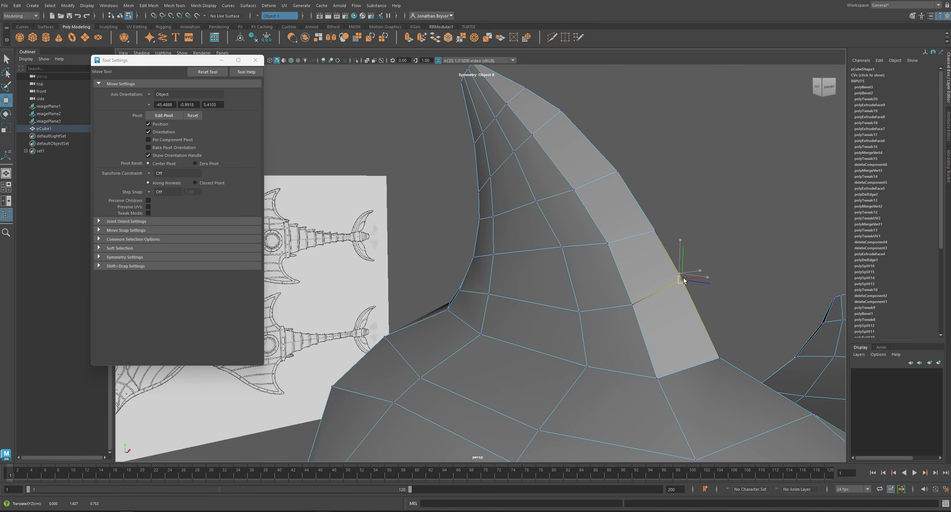
# - Adjust the inner vertices behind the leading edge at the fin's mid-height to even out the side surface
pyautogui.click(609, 245)
pyautogui.keyDown('alt'); pyautogui.moveTo(610, 247); pyautogui.dragTo(585, 255); pyautogui.keyUp('alt')
pyautogui.click(580, 241)
pyautogui.keyDown('alt'); pyautogui.moveTo(547, 275); pyautogui.dragTo(564, 286, button='middle'); pyautogui.keyUp('alt')
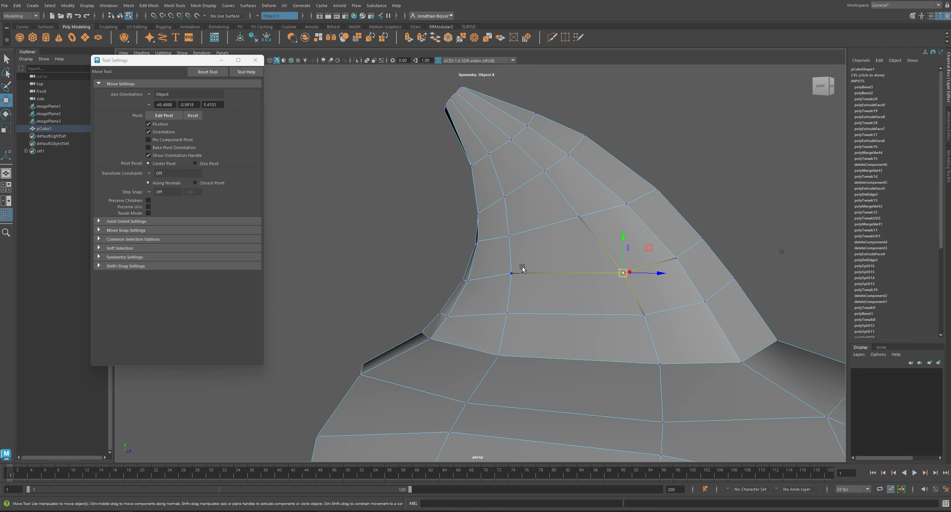
# - Reposition the rear inner and trailing-edge vertices at mid-height to space the fin's horizontal loops evenly
pyautogui.click(511, 273)
pyautogui.keyDown('alt'); pyautogui.moveTo(512, 276); pyautogui.dragTo(447, 290); pyautogui.keyUp('alt')
pyautogui.click(443, 285)
pyautogui.click(505, 240)
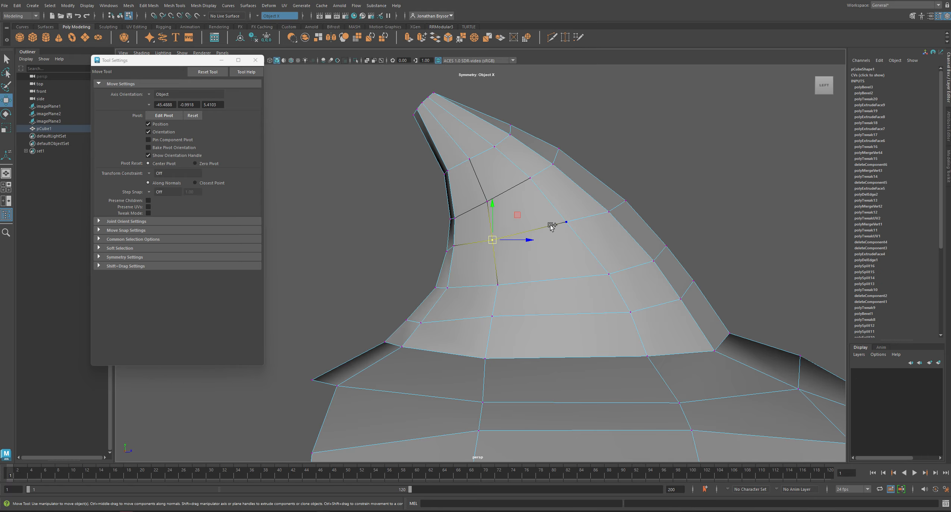
pyautogui.keyDown('shift'); pyautogui.click(562, 222); pyautogui.keyUp('shift')
pyautogui.moveTo(532, 230); pyautogui.dragTo(525, 256)
pyautogui.click(441, 249)
pyautogui.moveTo(435, 246); pyautogui.dragTo(438, 254)
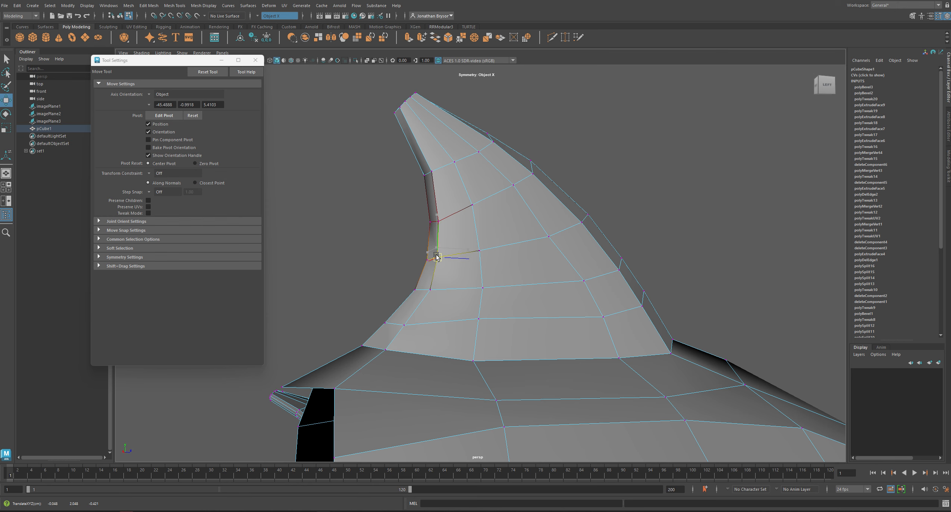
# - Move the upper and middle leading-edge vertices to form a smooth, continuous front curve on the fin
pyautogui.keyDown('alt'); pyautogui.moveTo(576, 254); pyautogui.dragTo(551, 314); pyautogui.keyUp('alt')
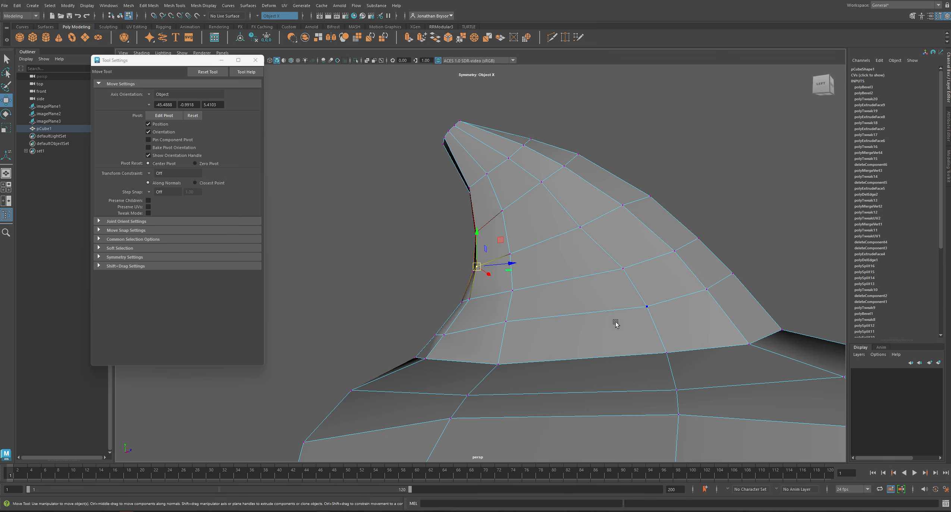
pyautogui.keyDown('alt'); pyautogui.moveTo(635, 201); pyautogui.dragTo(618, 201); pyautogui.keyUp('alt')
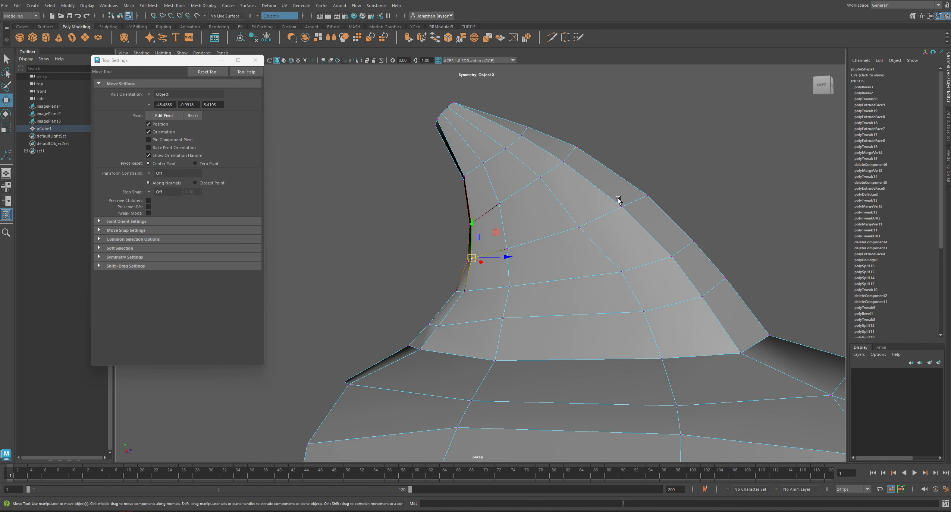
pyautogui.click(563, 163)
pyautogui.moveTo(563, 166)
pyautogui.mouseDown()
pyautogui.moveTo(552, 171)
pyautogui.moveTo(562, 176)
pyautogui.mouseUp()
pyautogui.click(575, 147)
pyautogui.moveTo(586, 147); pyautogui.dragTo(591, 163)
pyautogui.hotkey('ctrl', 'z')
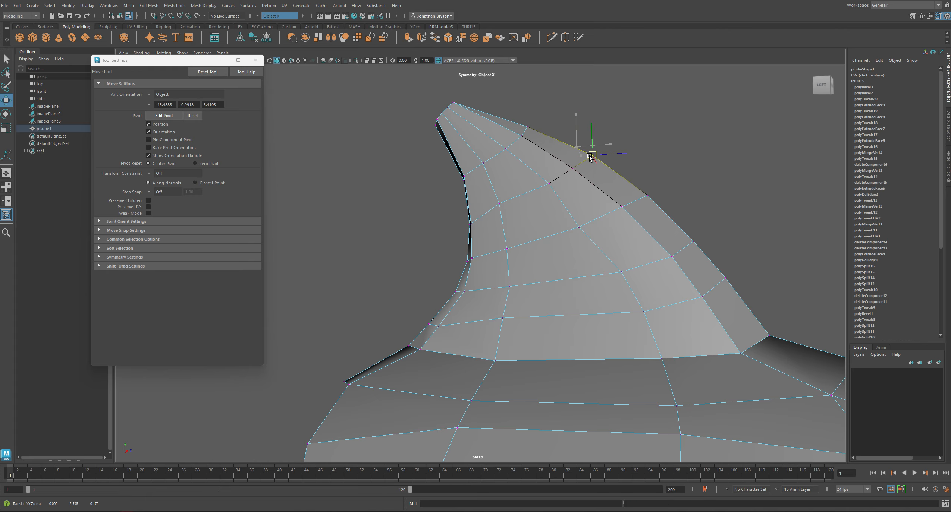
pyautogui.moveTo(641, 183)
pyautogui.mouseDown()
pyautogui.moveTo(658, 204)
pyautogui.moveTo(646, 190)
pyautogui.mouseUp()
pyautogui.moveTo(683, 224)
pyautogui.mouseDown()
pyautogui.moveTo(700, 245)
pyautogui.moveTo(689, 231)
pyautogui.mouseUp()
pyautogui.click(725, 278)
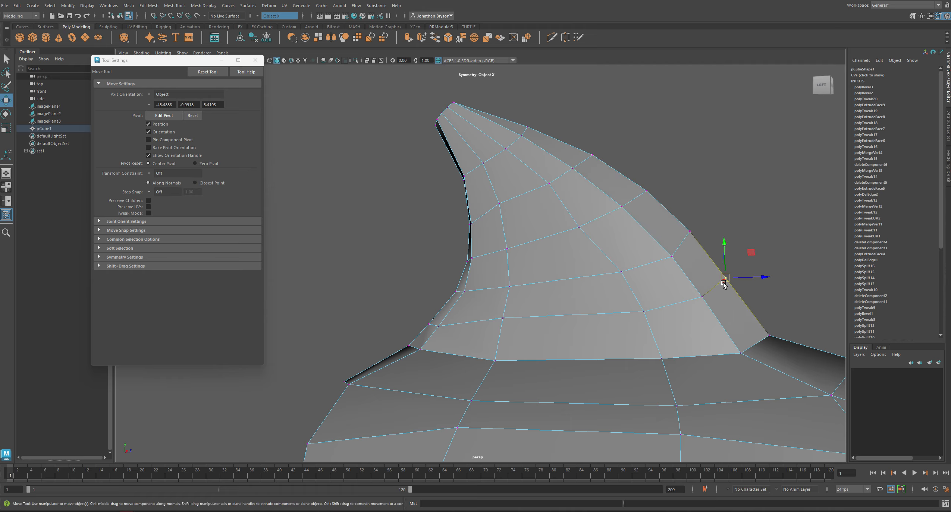
# - Nudge two inner vertices in the middle of the fin's side to even out the quad flow
pyautogui.keyDown('alt'); pyautogui.moveTo(727, 275); pyautogui.dragTo(741, 299); pyautogui.keyUp('alt')
pyautogui.click(579, 225)
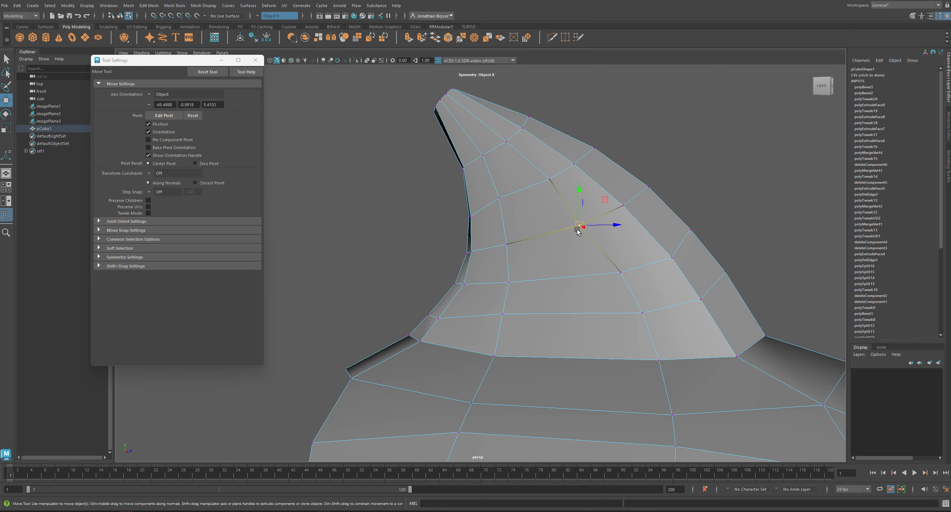
pyautogui.moveTo(580, 224); pyautogui.dragTo(581, 222)
pyautogui.click(628, 275)
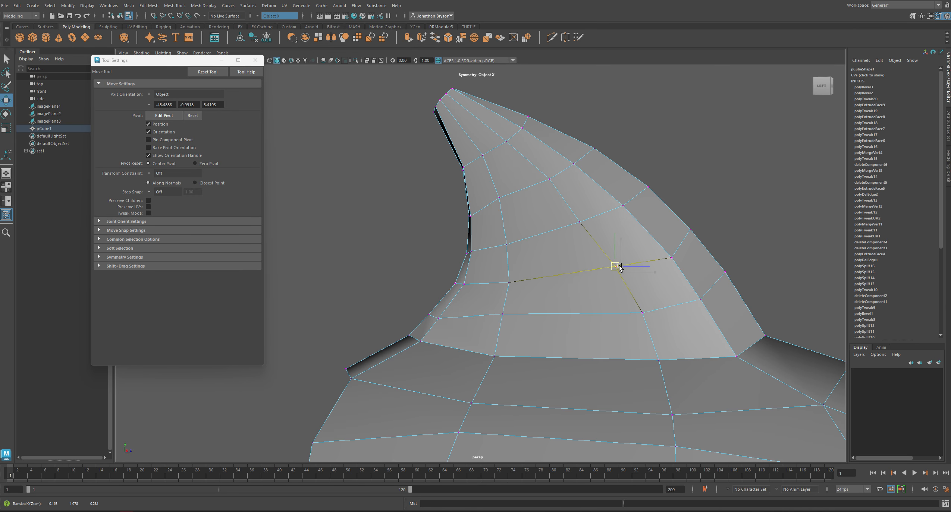
# - Move the leading-edge vertex below the fin's tip up and toward the rear to refine the upper outline
pyautogui.moveTo(536, 254)
pyautogui.keyDown('alt'); pyautogui.mouseDown()
pyautogui.moveTo(598, 327)
pyautogui.moveTo(536, 252)
pyautogui.moveTo(709, 262)
pyautogui.moveTo(467, 219)
pyautogui.moveTo(542, 247)
pyautogui.mouseUp(); pyautogui.keyUp('alt')
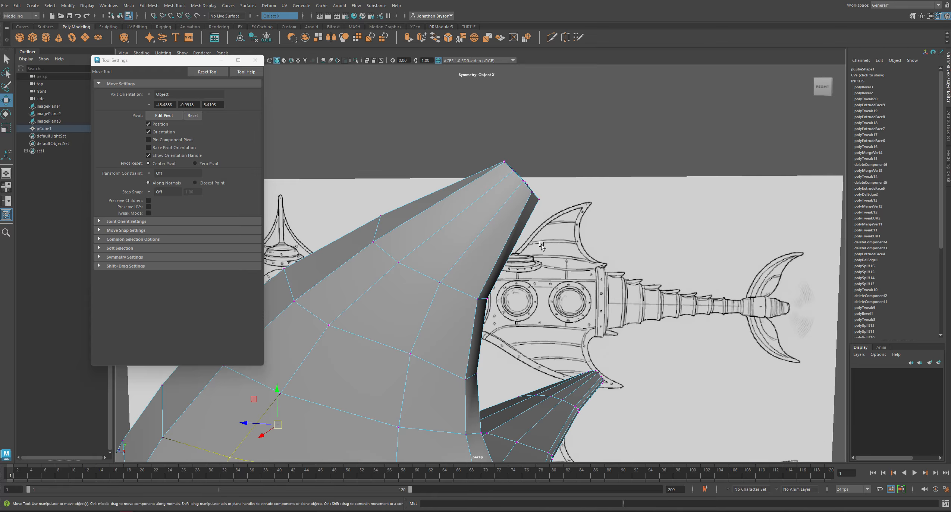
pyautogui.click(381, 261)
pyautogui.click(373, 242)
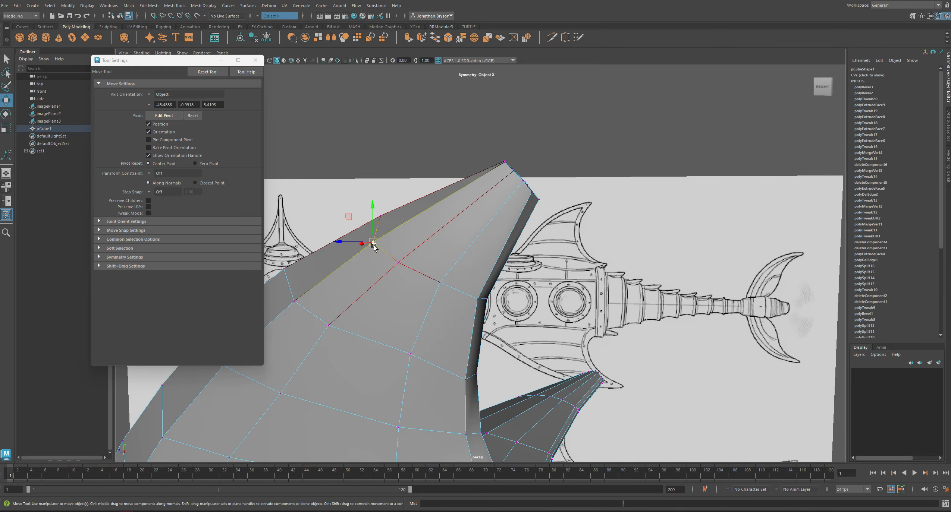
pyautogui.moveTo(373, 242); pyautogui.dragTo(383, 234)
# - Insert an edge loop across the fin just below its tip with Multi-Cut
pyautogui.keyDown('alt'); pyautogui.moveTo(487, 227); pyautogui.dragTo(423, 205); pyautogui.keyUp('alt')
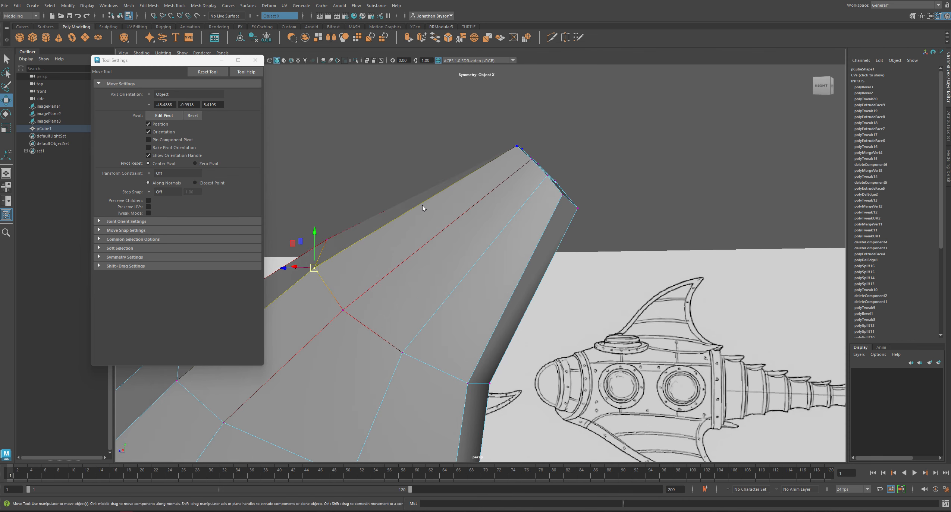
pyautogui.keyDown('shift'); pyautogui.moveTo(422, 205); pyautogui.dragTo(377, 207, button='right'); pyautogui.keyUp('shift')
pyautogui.keyDown('ctrl'); pyautogui.click(412, 205); pyautogui.keyUp('ctrl')
# - Select the new edge loop below the tip and reposition and scale it to round the fin's profile
pyautogui.keyDown('alt'); pyautogui.moveTo(412, 205); pyautogui.dragTo(469, 251); pyautogui.keyUp('alt')
pyautogui.press('q')
pyautogui.moveTo(439, 219); pyautogui.dragTo(439, 203, button='right')
pyautogui.click(476, 244)
pyautogui.press('b')
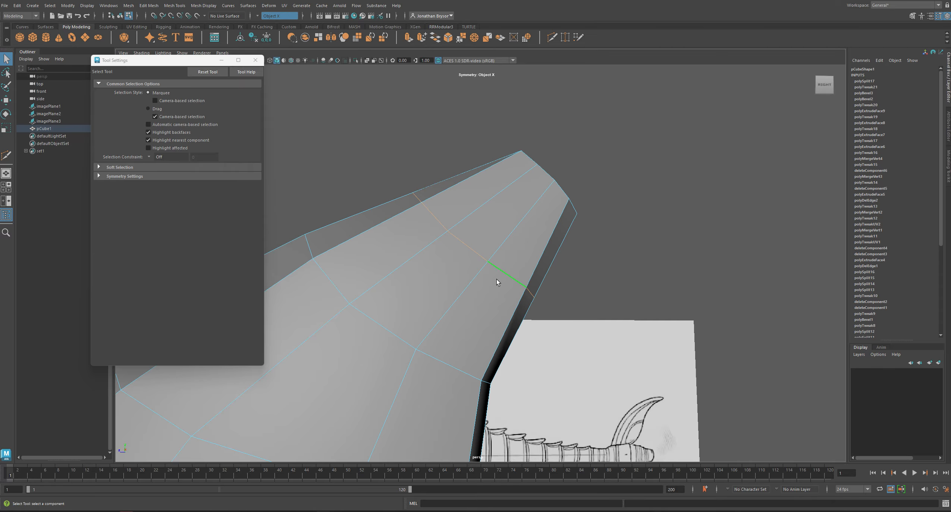
pyautogui.keyDown('alt'); pyautogui.moveTo(496, 280); pyautogui.dragTo(441, 209); pyautogui.keyUp('alt')
pyautogui.press('w')
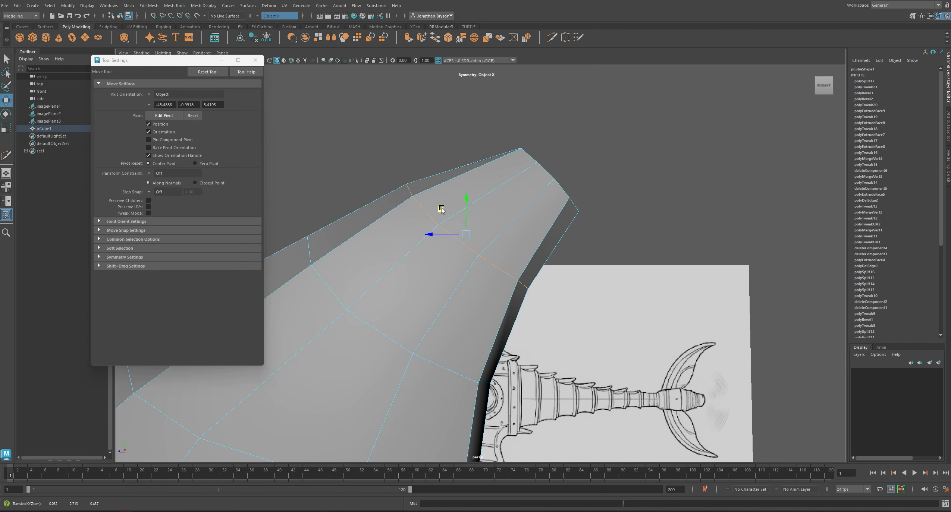
pyautogui.press('r')
pyautogui.moveTo(464, 240)
pyautogui.keyDown('alt'); pyautogui.mouseDown()
pyautogui.moveTo(435, 221)
pyautogui.moveTo(484, 206)
pyautogui.moveTo(467, 240)
pyautogui.moveTo(457, 229)
pyautogui.moveTo(463, 237)
pyautogui.moveTo(435, 238)
pyautogui.moveTo(513, 176)
pyautogui.moveTo(510, 183)
pyautogui.mouseUp(); pyautogui.keyUp('alt')
pyautogui.press('w')
pyautogui.press('e')
# - Select the end-cap faces at the fin's tip and extrude them
pyautogui.moveTo(517, 176); pyautogui.dragTo(517, 196, button='right')
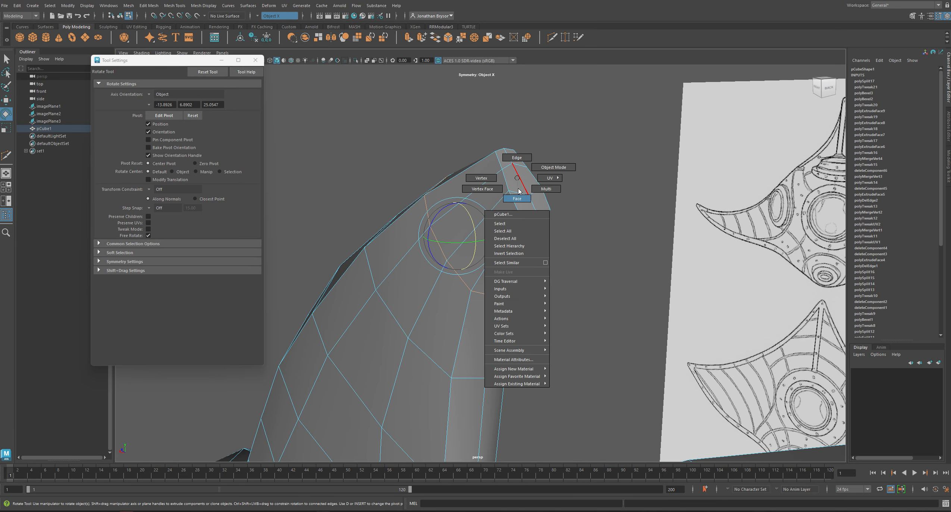
pyautogui.click(515, 182)
pyautogui.press('q')
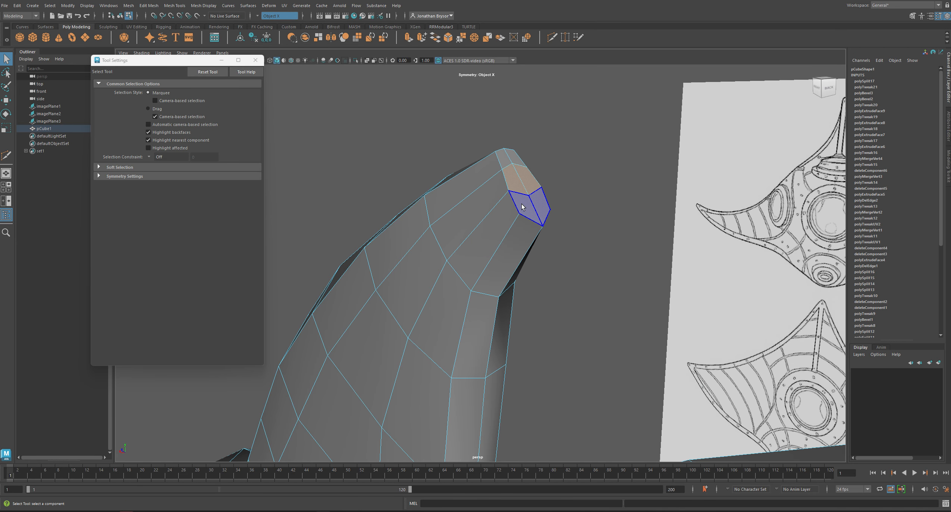
pyautogui.keyDown('alt'); pyautogui.moveTo(500, 160); pyautogui.dragTo(530, 196); pyautogui.keyUp('alt')
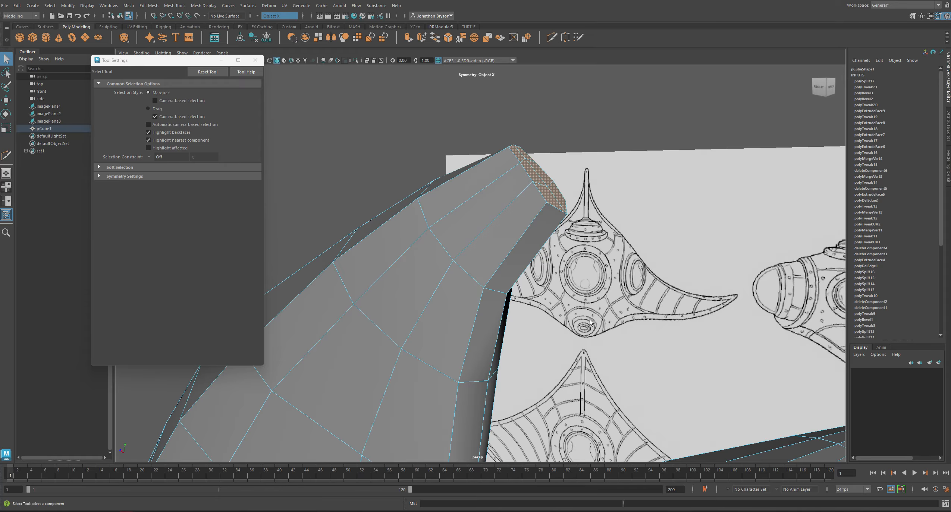
pyautogui.keyDown('alt'); pyautogui.moveTo(671, 210); pyautogui.dragTo(444, 235, button='middle'); pyautogui.keyUp('alt')
pyautogui.keyDown('alt'); pyautogui.moveTo(601, 247); pyautogui.dragTo(628, 249); pyautogui.keyUp('alt')
pyautogui.moveTo(594, 205)
pyautogui.keyDown('alt'); pyautogui.mouseDown()
pyautogui.moveTo(546, 250)
pyautogui.moveTo(498, 254)
pyautogui.moveTo(482, 228)
pyautogui.mouseUp(); pyautogui.keyUp('alt')
pyautogui.hotkey('ctrl', 'e')
# - Pull the extruded tip faces up and toward the rear and scale them smaller to taper the fin
pyautogui.press('w')
pyautogui.keyDown('alt'); pyautogui.moveTo(437, 285); pyautogui.dragTo(484, 257); pyautogui.keyUp('alt')
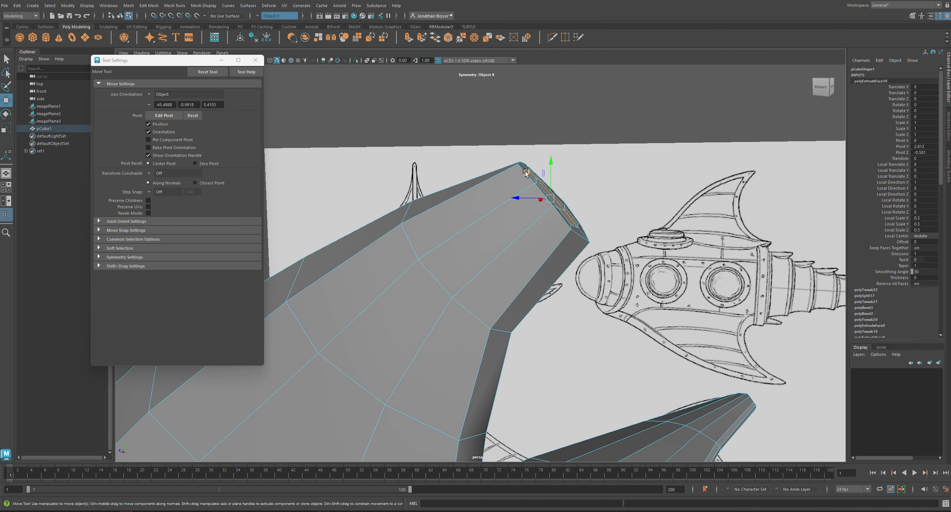
pyautogui.moveTo(525, 173); pyautogui.dragTo(594, 147)
pyautogui.press('e')
pyautogui.press('r')
pyautogui.keyDown('alt'); pyautogui.moveTo(639, 190); pyautogui.dragTo(576, 207); pyautogui.keyUp('alt')
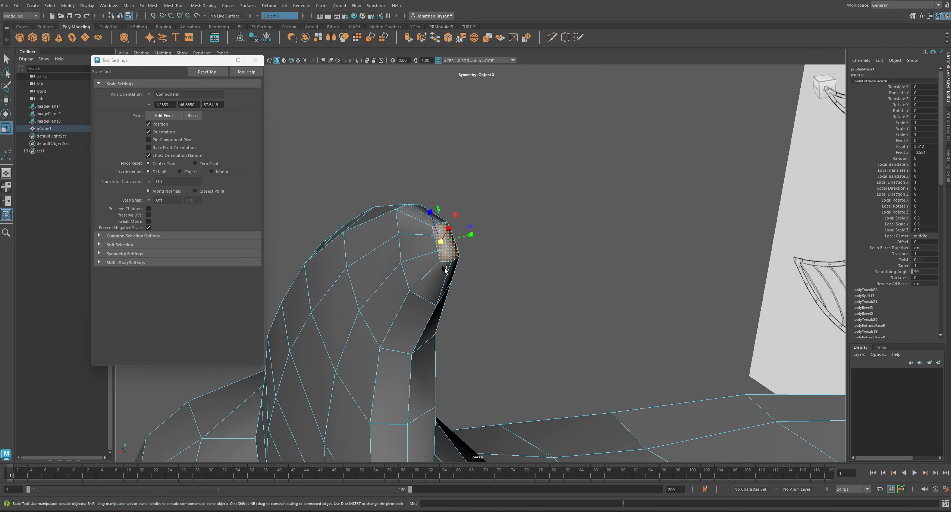
pyautogui.keyDown('alt'); pyautogui.moveTo(445, 269); pyautogui.dragTo(471, 250); pyautogui.keyUp('alt')
pyautogui.press('w')
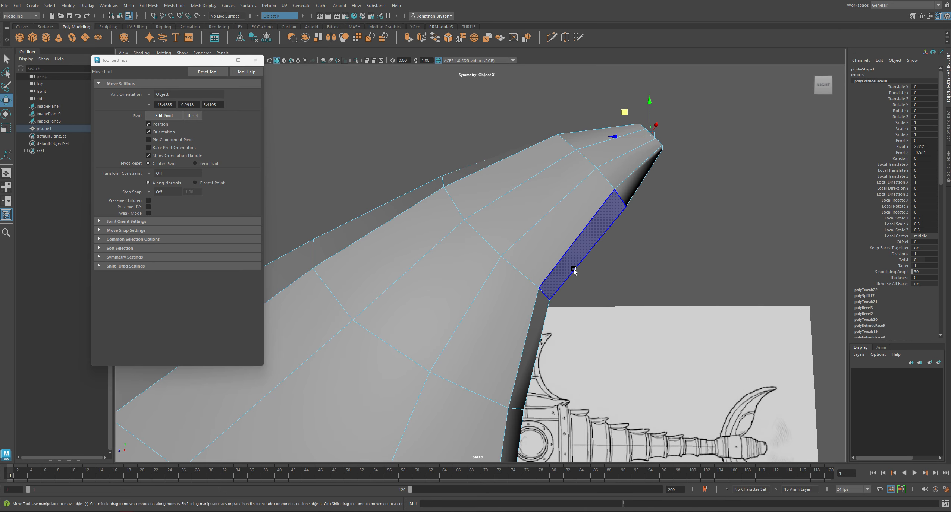
# - Move the fin's tip with a widened soft selection in the side view to follow the reference drawing
pyautogui.press('space')
pyautogui.press('space')
pyautogui.press('space')
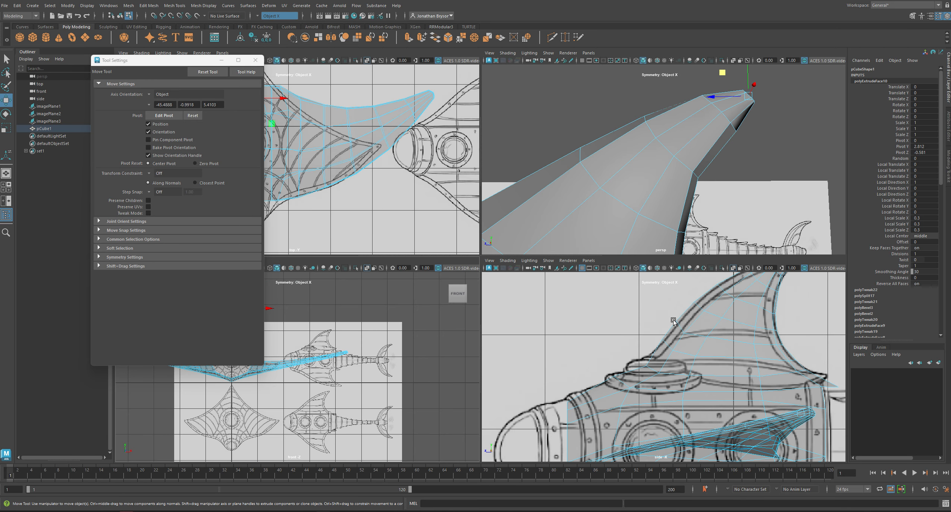
pyautogui.press('space')
pyautogui.keyDown('alt'); pyautogui.moveTo(722, 203); pyautogui.dragTo(566, 360, button='middle'); pyautogui.keyUp('alt')
pyautogui.keyDown('alt'); pyautogui.moveTo(616, 194); pyautogui.dragTo(802, 266, button='right'); pyautogui.keyUp('alt')
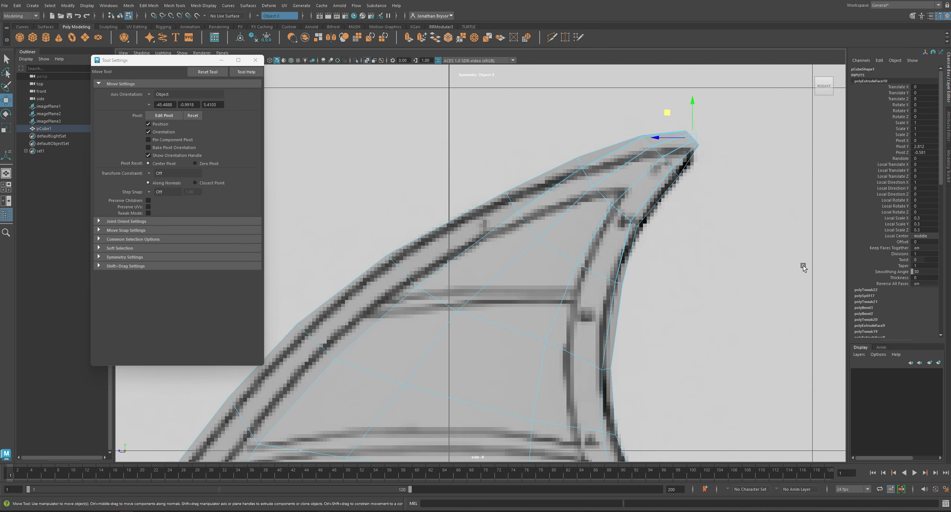
pyautogui.keyDown('alt'); pyautogui.moveTo(702, 205); pyautogui.dragTo(568, 236, button='middle'); pyautogui.keyUp('alt')
pyautogui.keyDown('alt'); pyautogui.moveTo(569, 235); pyautogui.dragTo(662, 238, button='right'); pyautogui.keyUp('alt')
pyautogui.press('F11')
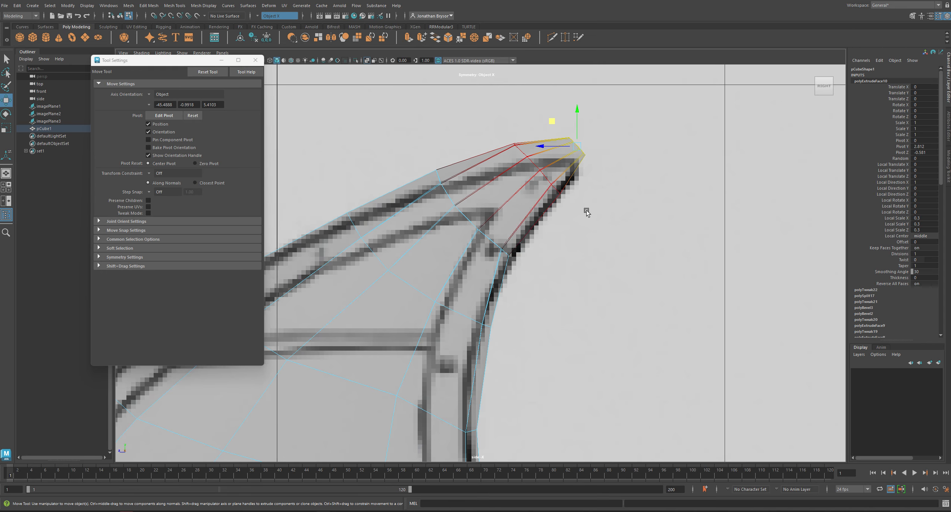
pyautogui.click(534, 201)
pyautogui.press('b')
pyautogui.moveTo(568, 205); pyautogui.dragTo(780, 247)
pyautogui.click(563, 182)
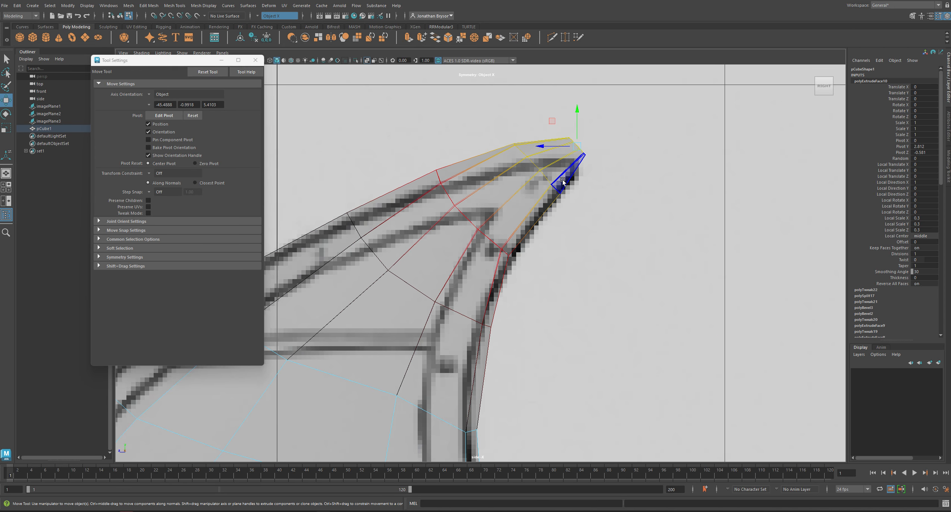
pyautogui.moveTo(581, 149); pyautogui.dragTo(606, 191)
# - Scale down the fin's tip in the side view to match the pointed end in the drawing
pyautogui.press('e')
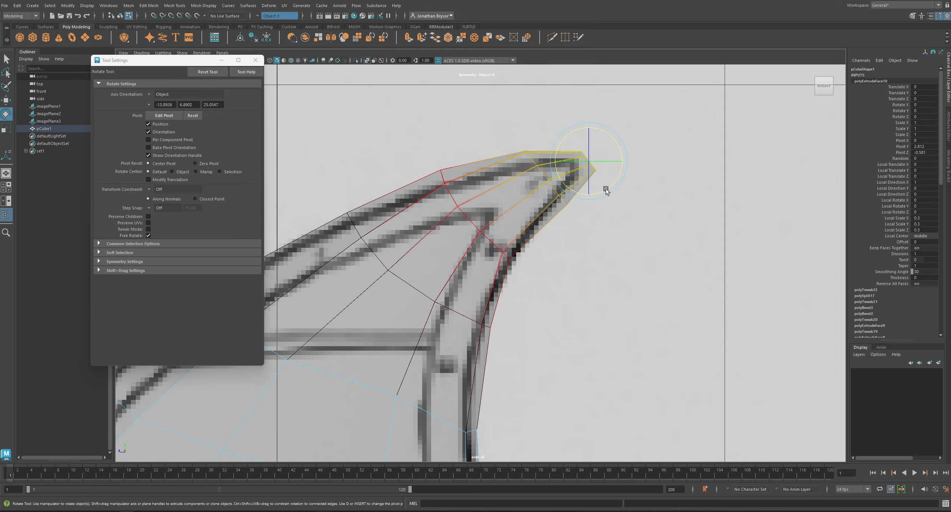
pyautogui.press('r')
pyautogui.moveTo(566, 133); pyautogui.dragTo(583, 139)
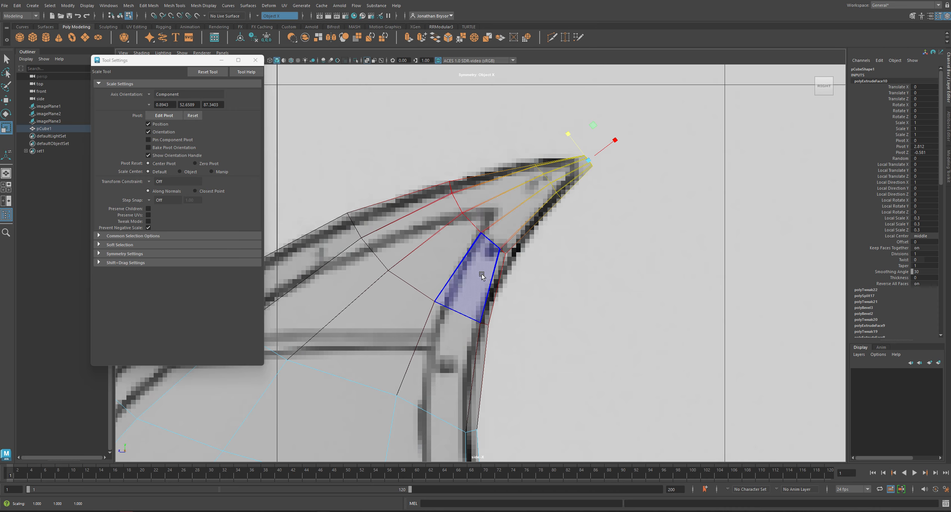
# - Extrude the end faces of the fin's tip with a local scale of 0.65 and pull them outward
pyautogui.press('space')
pyautogui.press('space')
pyautogui.keyDown('alt'); pyautogui.moveTo(738, 132); pyautogui.dragTo(594, 198); pyautogui.keyUp('alt')
pyautogui.moveTo(509, 287); pyautogui.dragTo(504, 302, button='right')
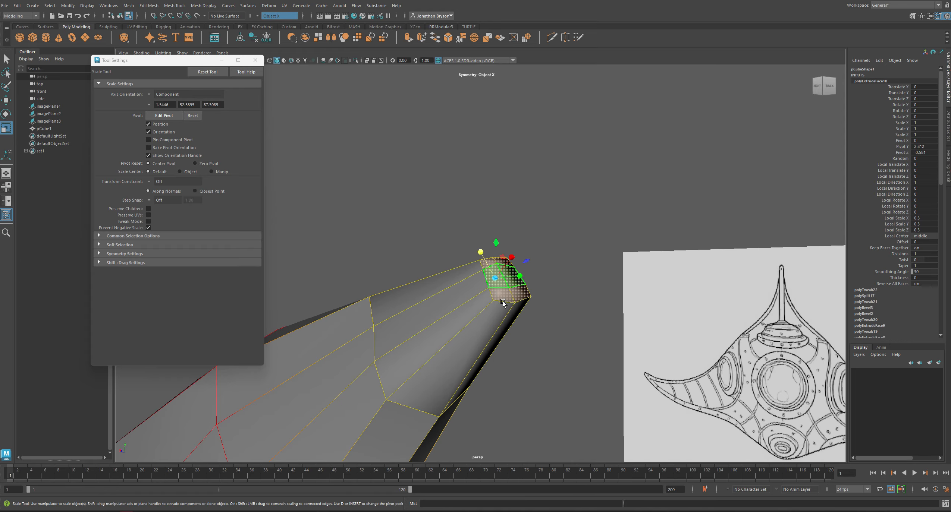
pyautogui.click(576, 220)
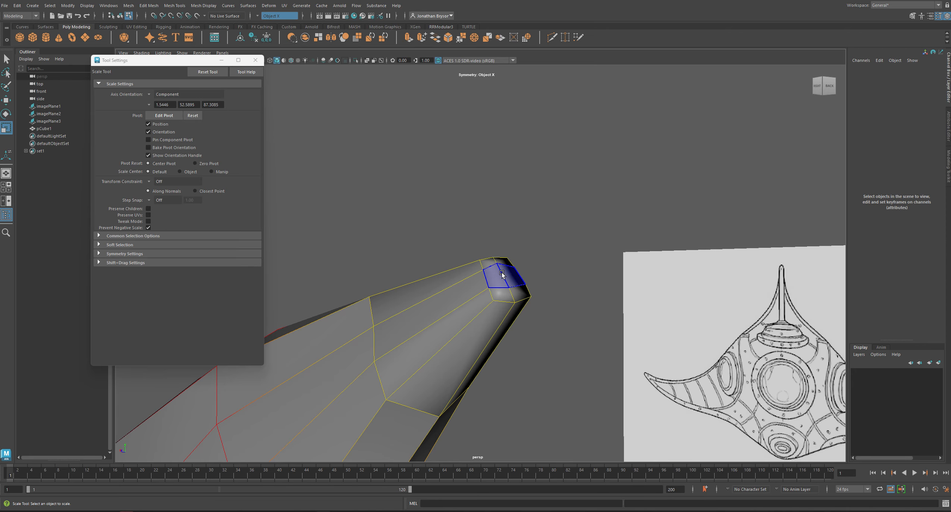
pyautogui.click(502, 274)
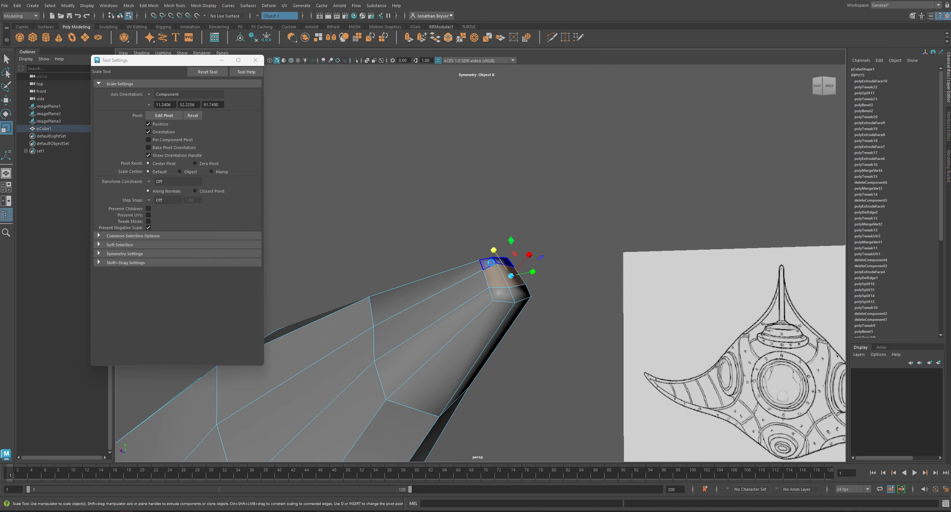
pyautogui.hotkey('ctrl', 'e')
pyautogui.moveTo(497, 277)
pyautogui.mouseDown()
pyautogui.moveTo(578, 280)
pyautogui.moveTo(545, 287)
pyautogui.moveTo(557, 288)
pyautogui.mouseUp()
pyautogui.press('w')
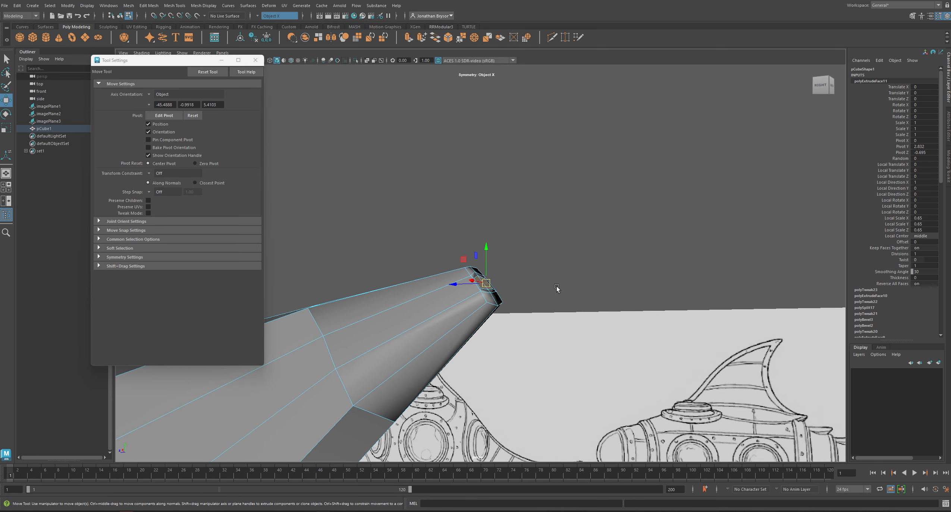
pyautogui.moveTo(480, 272); pyautogui.dragTo(476, 253)
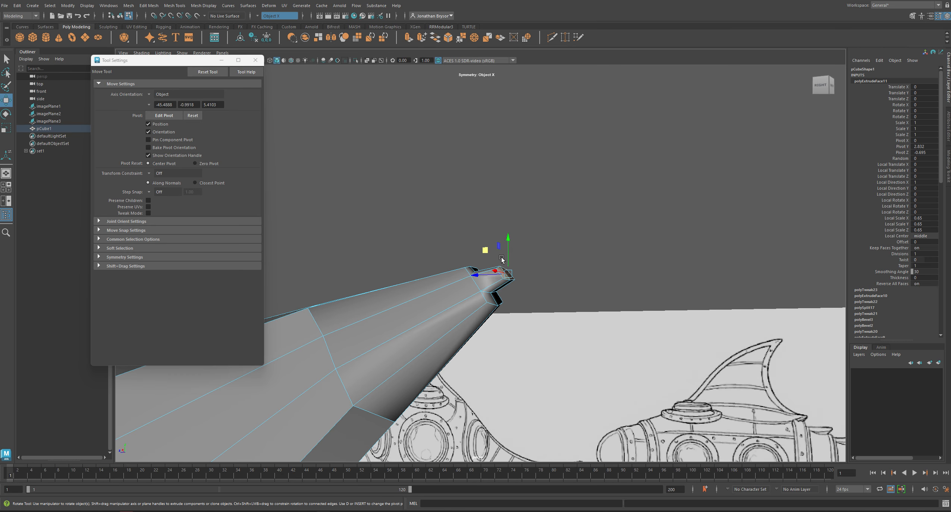
# - Move the upper side vertices at the base of the extruded fin tip outward to soften the step in the outline
pyautogui.press('e')
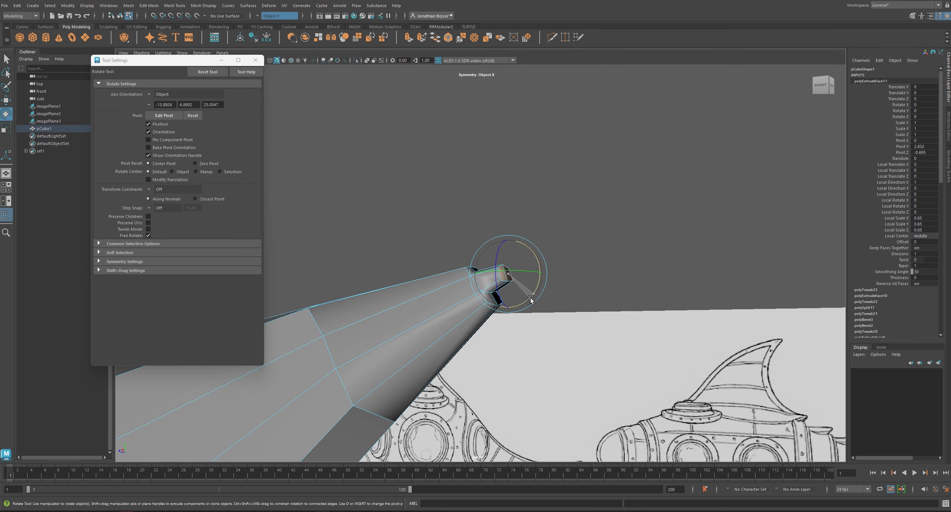
pyautogui.keyDown('alt'); pyautogui.moveTo(533, 295); pyautogui.dragTo(508, 376); pyautogui.keyUp('alt')
pyautogui.keyDown('alt'); pyautogui.moveTo(508, 377); pyautogui.dragTo(491, 336, button='middle'); pyautogui.keyUp('alt')
pyautogui.keyDown('alt'); pyautogui.moveTo(491, 335); pyautogui.dragTo(514, 326); pyautogui.keyUp('alt')
pyautogui.moveTo(615, 257); pyautogui.dragTo(625, 243, button='right')
pyautogui.click(632, 261)
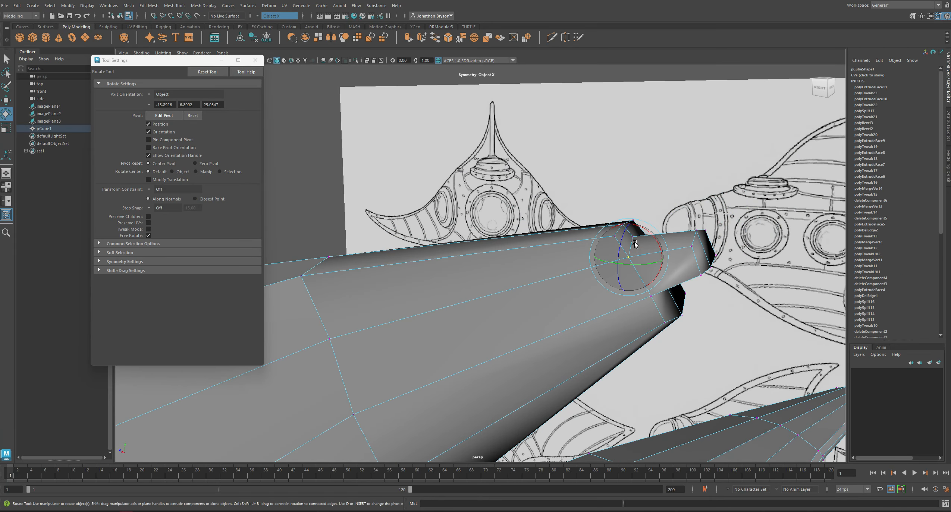
pyautogui.press('q')
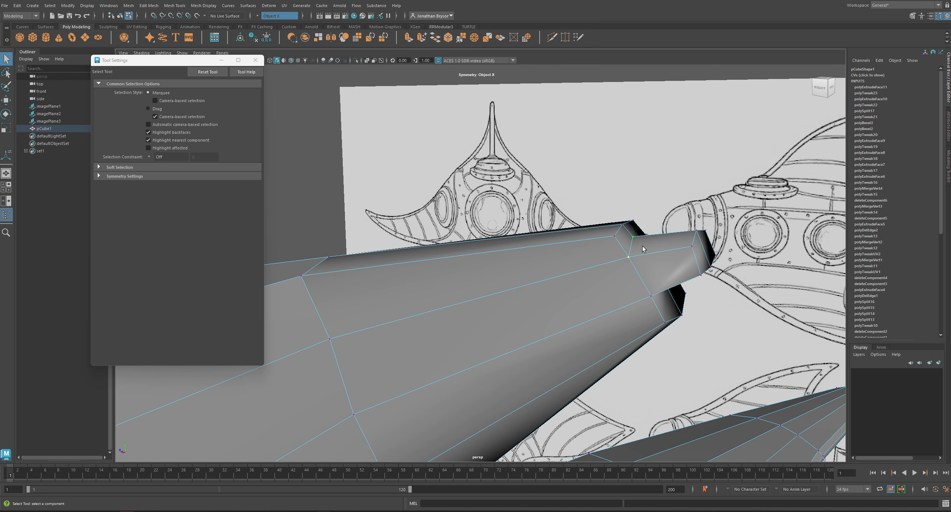
pyautogui.press('w')
pyautogui.moveTo(621, 235); pyautogui.dragTo(653, 235)
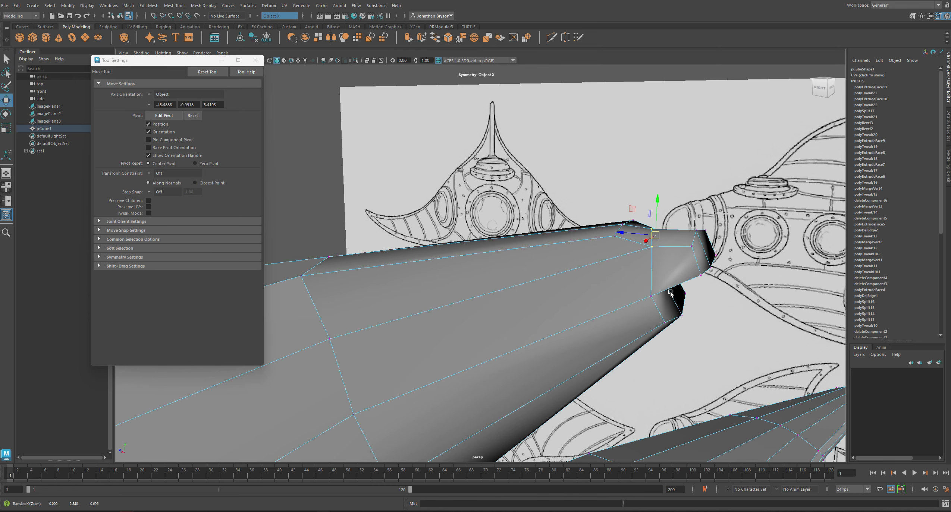
# - Shift the lower side vertex at the base of the extruded tip outward to even out the fin's trailing edge
pyautogui.keyDown('alt'); pyautogui.moveTo(670, 293); pyautogui.dragTo(525, 150); pyautogui.keyUp('alt')
pyautogui.click(510, 126)
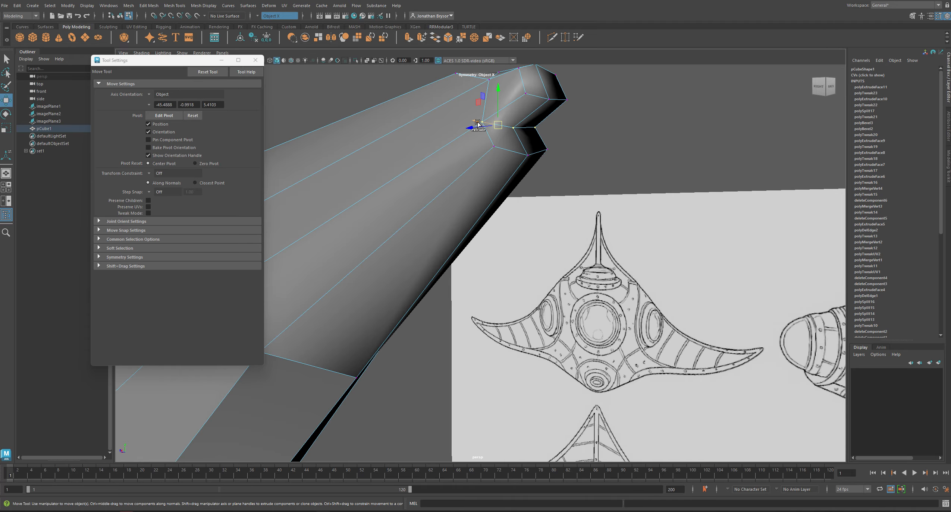
pyautogui.keyDown('alt'); pyautogui.moveTo(476, 125); pyautogui.dragTo(558, 134); pyautogui.keyUp('alt')
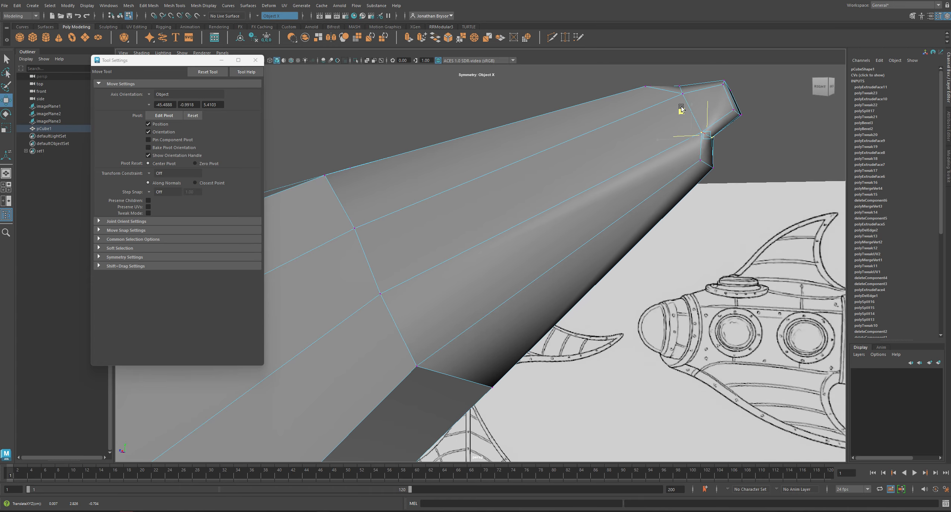
pyautogui.moveTo(693, 106); pyautogui.dragTo(694, 108)
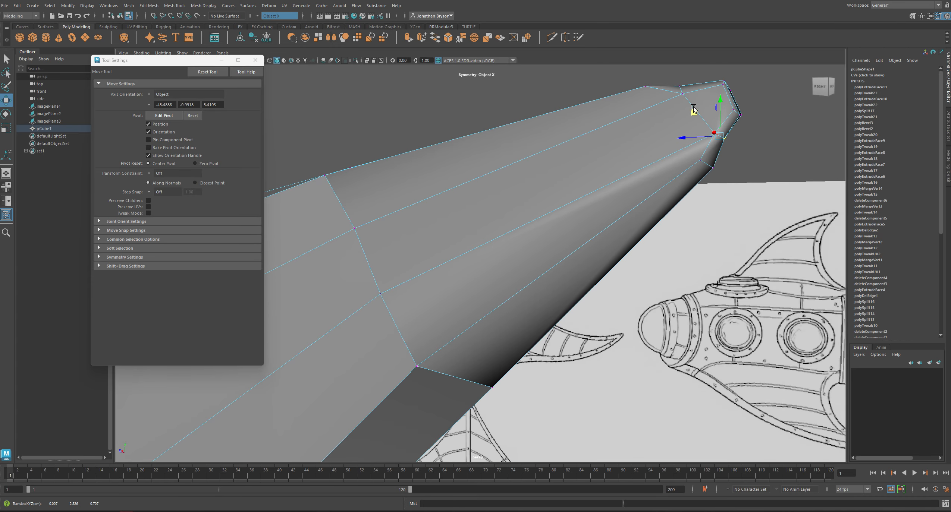
pyautogui.click(677, 91)
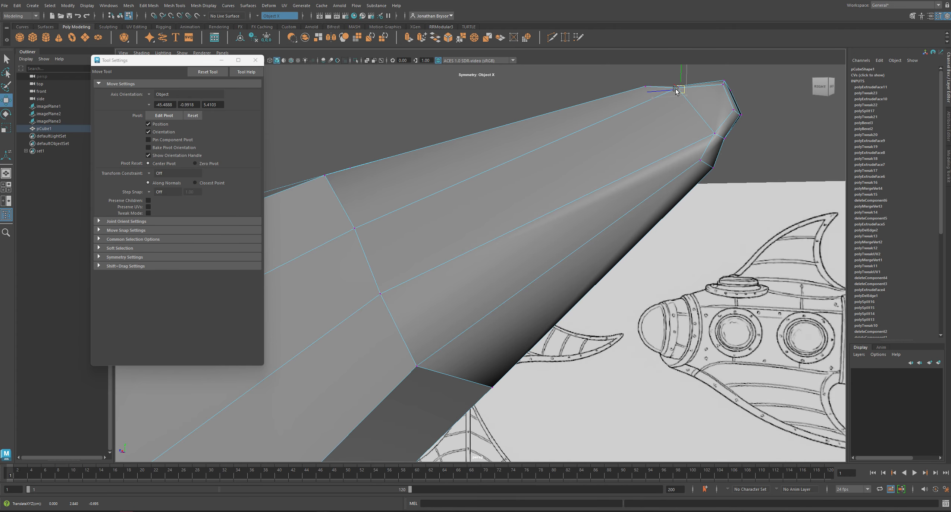
# - Reposition the neighbouring vertices around the base of the fin tip to smooth the transition into the end cap
pyautogui.keyDown('alt'); pyautogui.moveTo(678, 91); pyautogui.dragTo(690, 184); pyautogui.keyUp('alt')
pyautogui.click(727, 226)
pyautogui.moveTo(727, 226); pyautogui.dragTo(724, 215)
pyautogui.click(709, 249)
pyautogui.moveTo(708, 249); pyautogui.dragTo(529, 229)
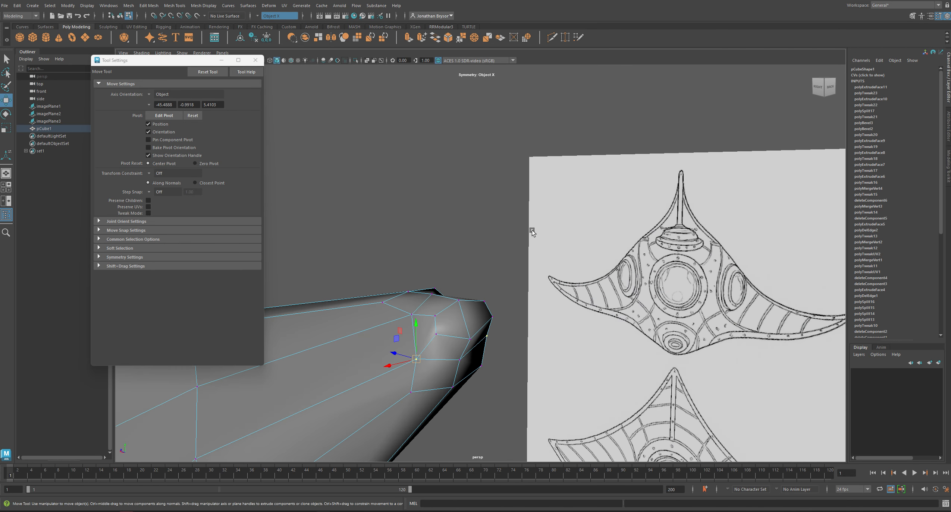
# - Select the mirrored side vertices on the fin tip's end cap and adjust their position from behind
pyautogui.click(437, 334)
pyautogui.keyDown('shift'); pyautogui.click(437, 316); pyautogui.keyUp('shift')
pyautogui.moveTo(461, 315); pyautogui.dragTo(423, 353)
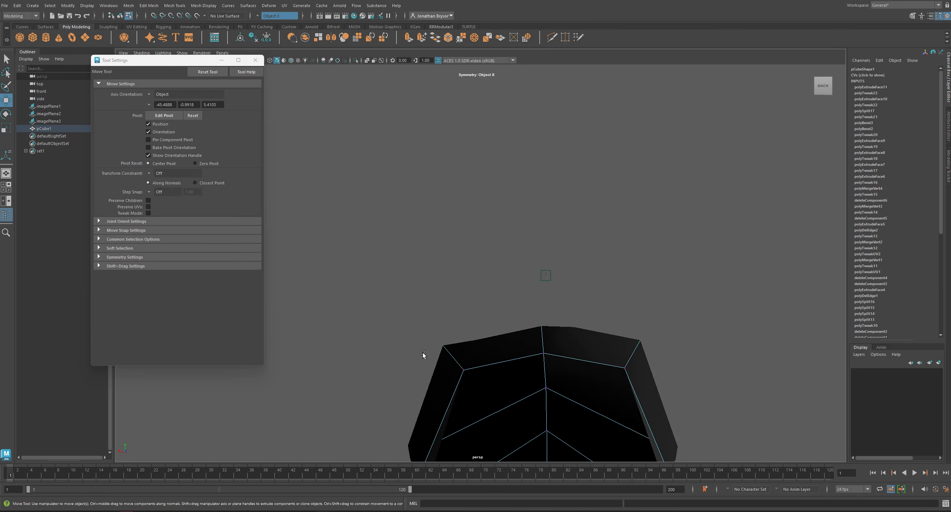
pyautogui.keyDown('alt'); pyautogui.moveTo(420, 354); pyautogui.dragTo(416, 341, button='middle'); pyautogui.keyUp('alt')
pyautogui.keyDown('alt'); pyautogui.moveTo(416, 341); pyautogui.dragTo(485, 304); pyautogui.keyUp('alt')
pyautogui.keyDown('alt'); pyautogui.moveTo(487, 303); pyautogui.dragTo(486, 323, button='middle'); pyautogui.keyUp('alt')
pyautogui.moveTo(489, 209); pyautogui.dragTo(510, 244)
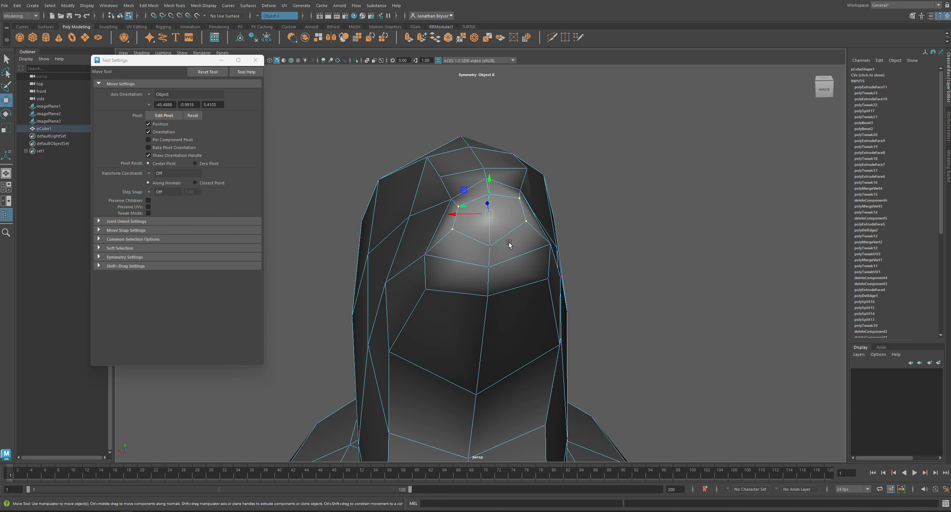
# - Adjust the end cap's lower side vertices, then reset the Move tool and set its axis orientation to Object
pyautogui.press('e')
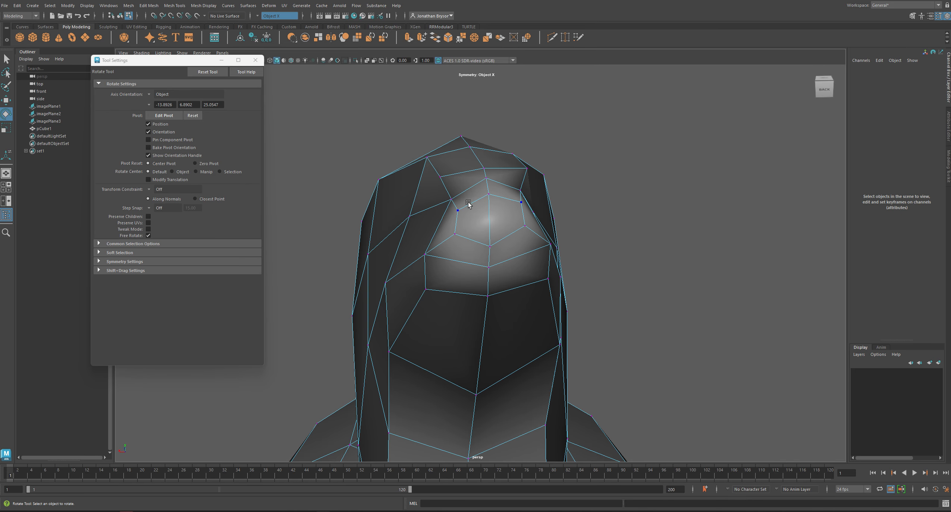
pyautogui.press('w')
pyautogui.moveTo(485, 206); pyautogui.dragTo(486, 228)
pyautogui.click(451, 232)
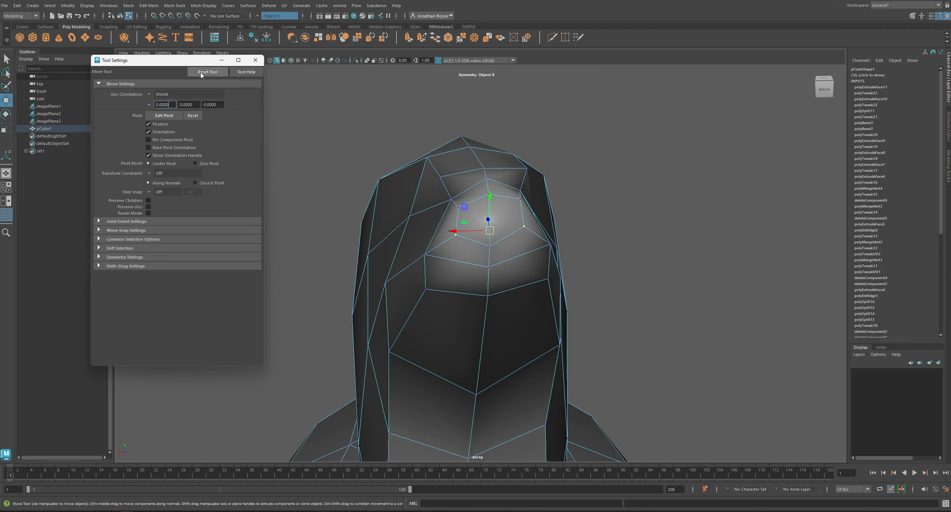
pyautogui.click(148, 95)
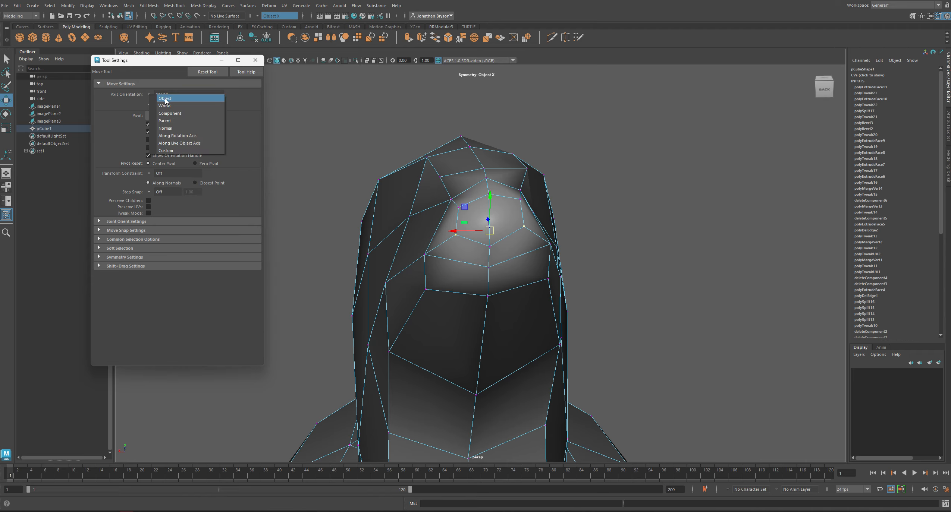
pyautogui.click(165, 99)
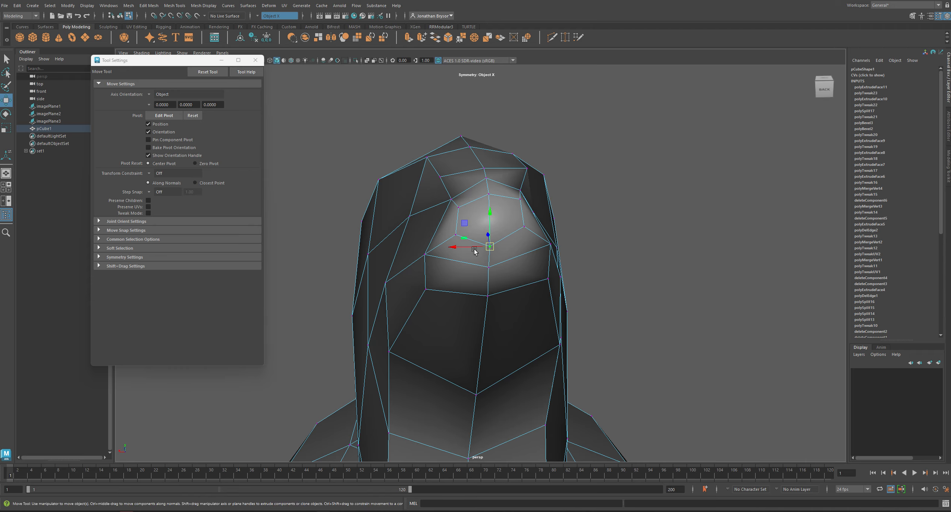
# - Move the side vertices below the end cap inward and the upper side vertices outward to round the edge flow
pyautogui.click(423, 256)
pyautogui.moveTo(423, 256); pyautogui.dragTo(438, 296)
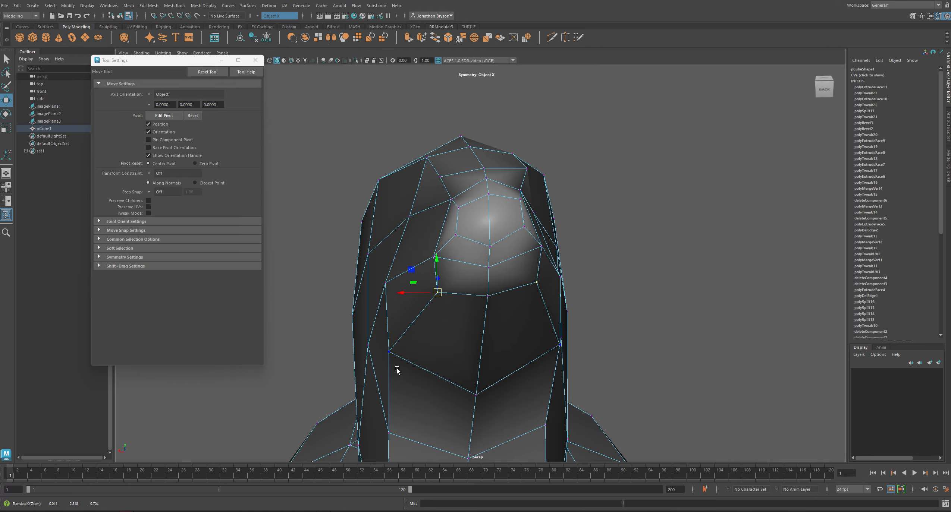
pyautogui.click(389, 354)
pyautogui.moveTo(389, 355); pyautogui.dragTo(401, 356)
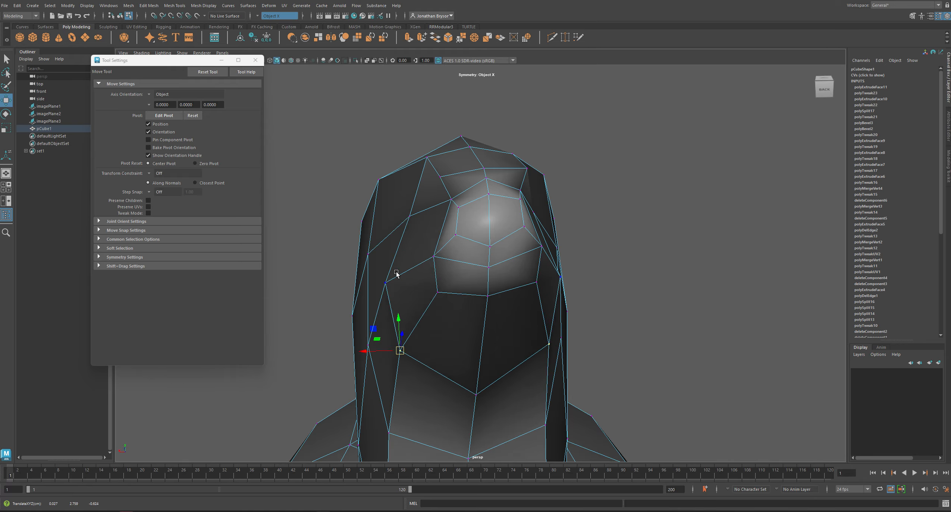
pyautogui.click(409, 215)
pyautogui.moveTo(408, 215); pyautogui.dragTo(402, 214)
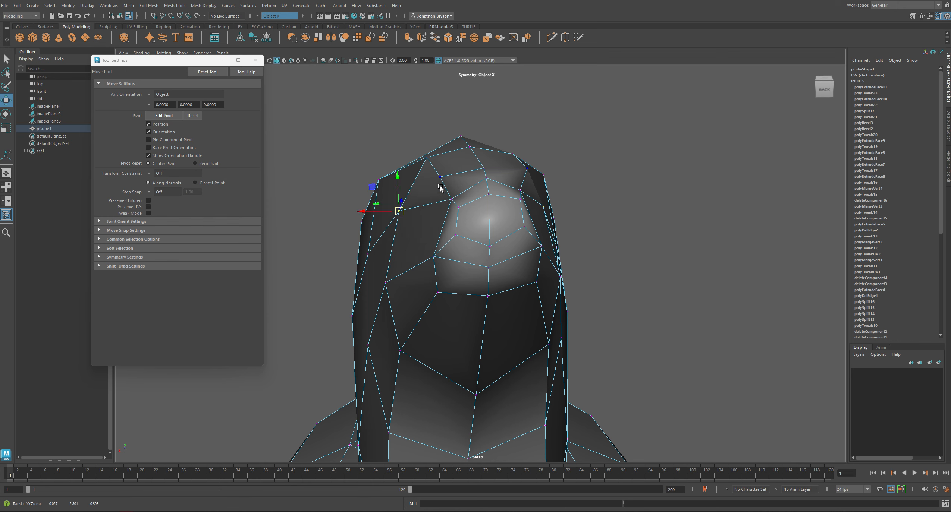
# - Reposition the centre and side vertices above the end cap to even out the spacing around the fin tip
pyautogui.moveTo(462, 190)
pyautogui.keyDown('alt'); pyautogui.mouseDown()
pyautogui.moveTo(451, 198)
pyautogui.moveTo(452, 182)
pyautogui.mouseUp(); pyautogui.keyUp('alt')
pyautogui.moveTo(452, 182); pyautogui.dragTo(455, 163, button='middle')
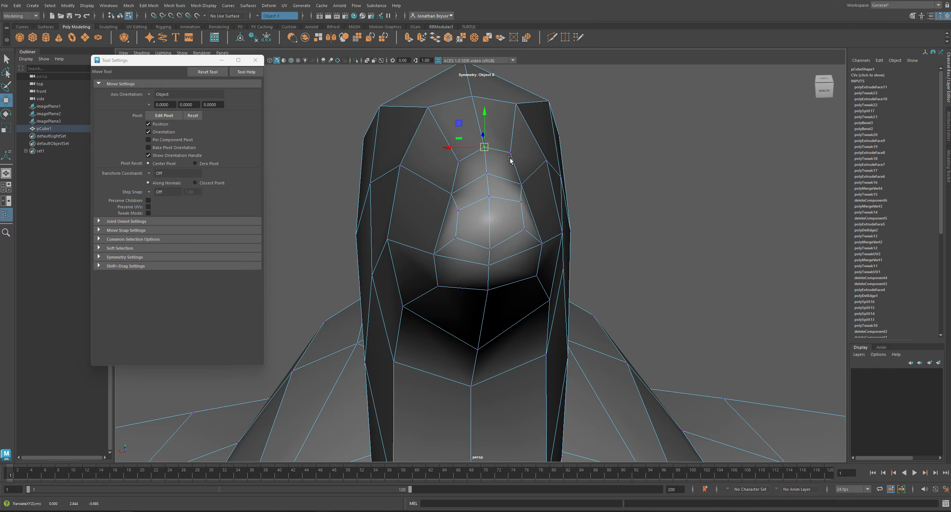
pyautogui.keyDown('alt'); pyautogui.moveTo(486, 154); pyautogui.dragTo(507, 158); pyautogui.keyUp('alt')
pyautogui.click(437, 137)
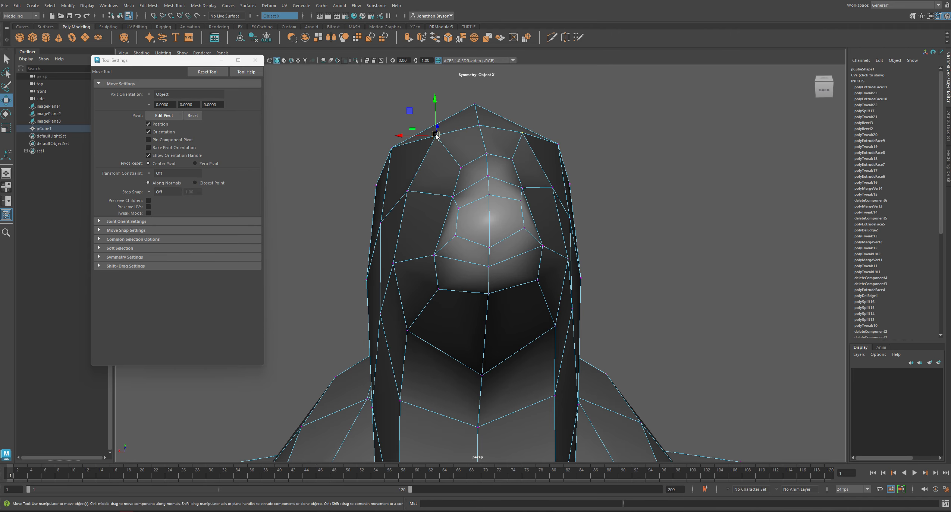
pyautogui.moveTo(437, 137); pyautogui.dragTo(428, 147)
pyautogui.click(406, 193)
pyautogui.moveTo(396, 271)
pyautogui.keyDown('alt'); pyautogui.mouseDown()
pyautogui.moveTo(480, 236)
pyautogui.moveTo(447, 243)
pyautogui.mouseUp(); pyautogui.keyUp('alt')
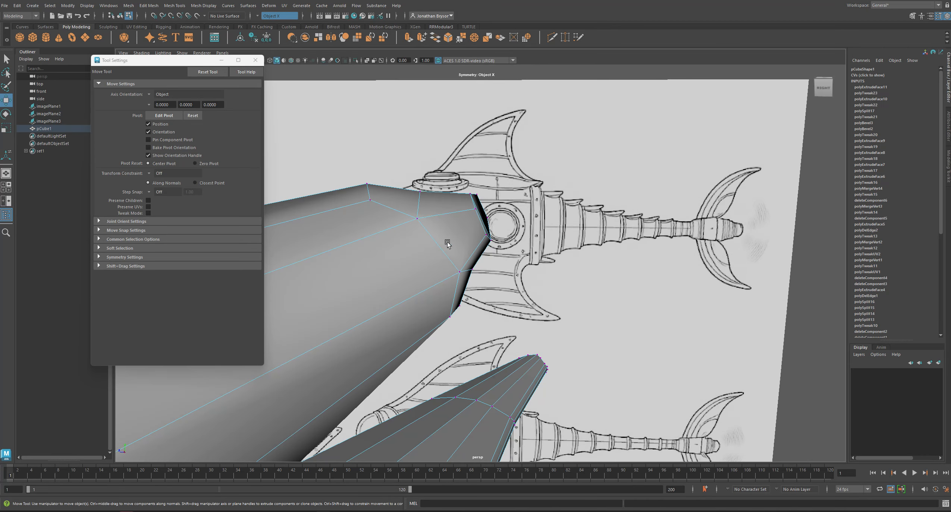
# - Move the vertices around the tip's side profile to form a smoother curve toward the trailing edge
pyautogui.click(418, 219)
pyautogui.click(414, 219)
pyautogui.click(416, 219)
pyautogui.press('q')
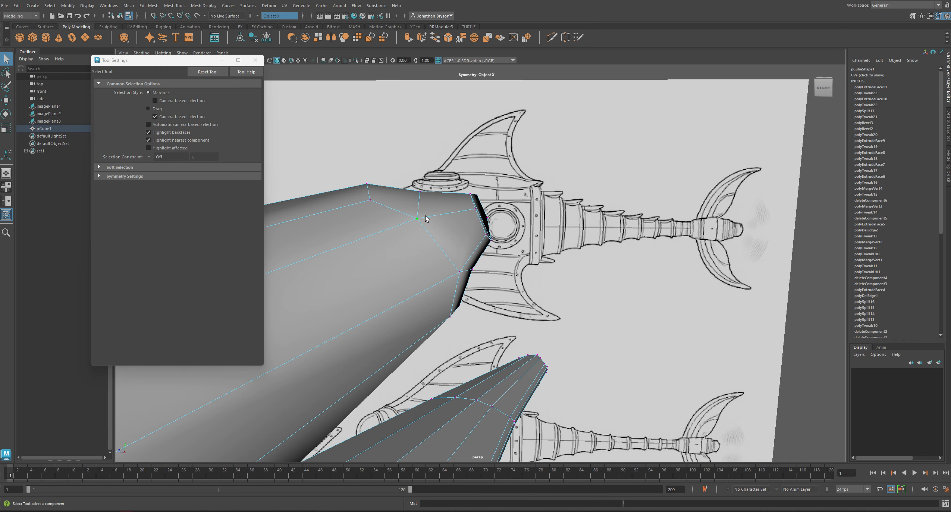
pyautogui.press('w')
pyautogui.moveTo(418, 219); pyautogui.dragTo(424, 201)
pyautogui.click(459, 274)
pyautogui.moveTo(460, 272); pyautogui.dragTo(448, 269)
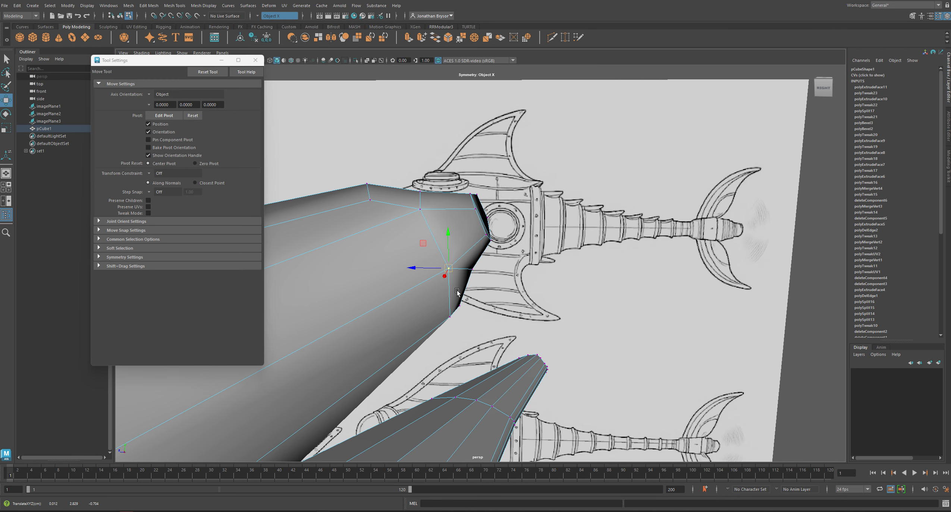
pyautogui.click(451, 318)
pyautogui.moveTo(450, 317); pyautogui.dragTo(313, 309)
# - Preview the smoothed mesh, return to the unsmoothed display, and move the fin tip's end vertices along the fin's length
pyautogui.press('3')
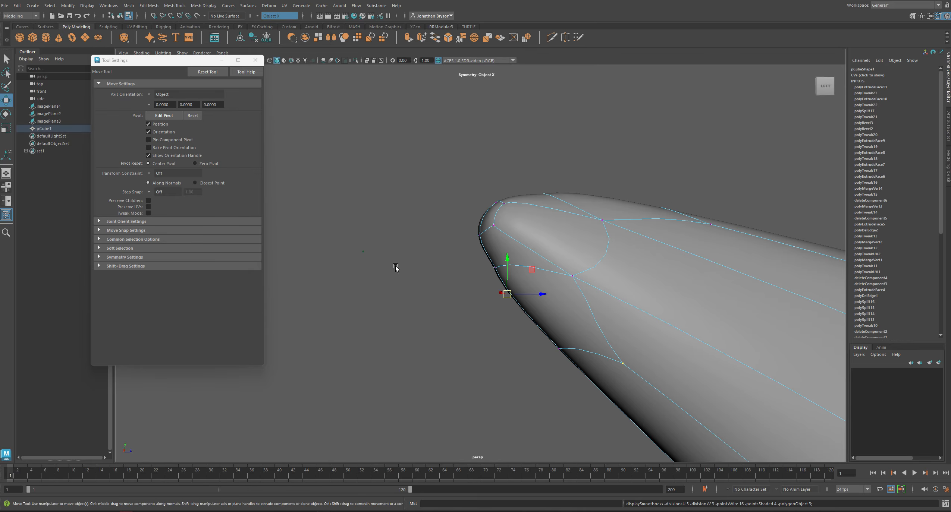
pyautogui.press('1')
pyautogui.keyDown('alt'); pyautogui.moveTo(413, 261); pyautogui.dragTo(521, 236); pyautogui.keyUp('alt')
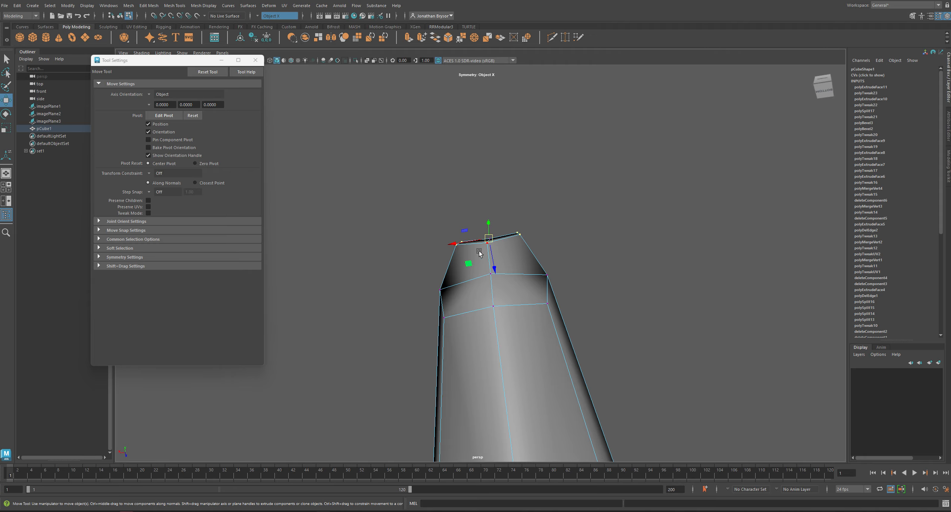
pyautogui.moveTo(492, 263); pyautogui.dragTo(496, 281)
pyautogui.keyDown('alt'); pyautogui.moveTo(496, 281); pyautogui.dragTo(462, 292); pyautogui.keyUp('alt')
pyautogui.keyDown('alt'); pyautogui.moveTo(533, 302); pyautogui.dragTo(598, 173); pyautogui.keyUp('alt')
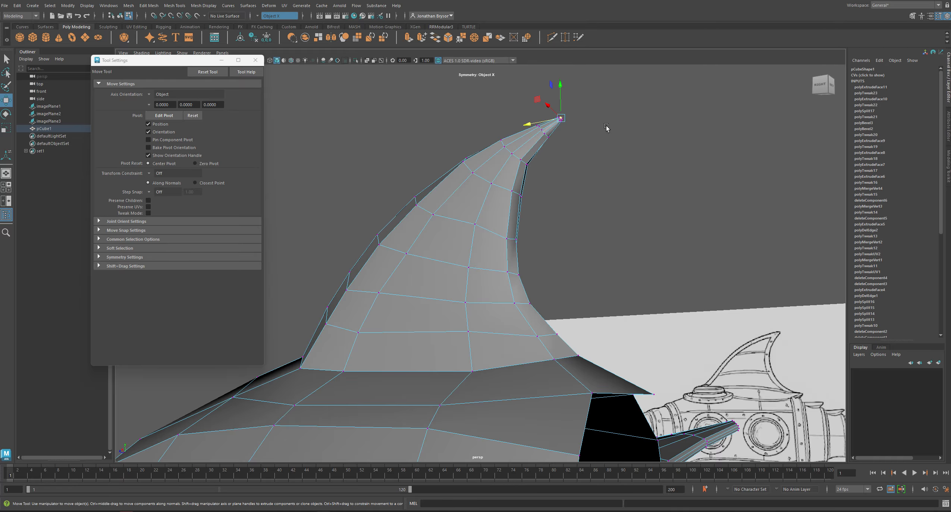
# - Reposition the body vertices beside and behind the fin's base to even out the surrounding quads
pyautogui.keyDown('alt'); pyautogui.moveTo(567, 362); pyautogui.dragTo(649, 239, button='middle'); pyautogui.keyUp('alt')
pyautogui.keyDown('alt'); pyautogui.moveTo(650, 240); pyautogui.dragTo(533, 284); pyautogui.keyUp('alt')
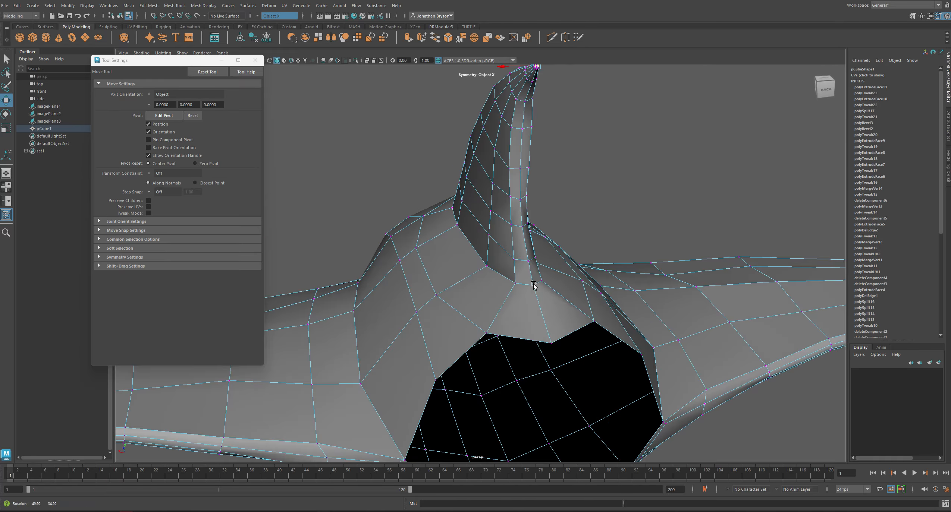
pyautogui.click(415, 312)
pyautogui.keyDown('alt'); pyautogui.moveTo(414, 313); pyautogui.dragTo(414, 316); pyautogui.keyUp('alt')
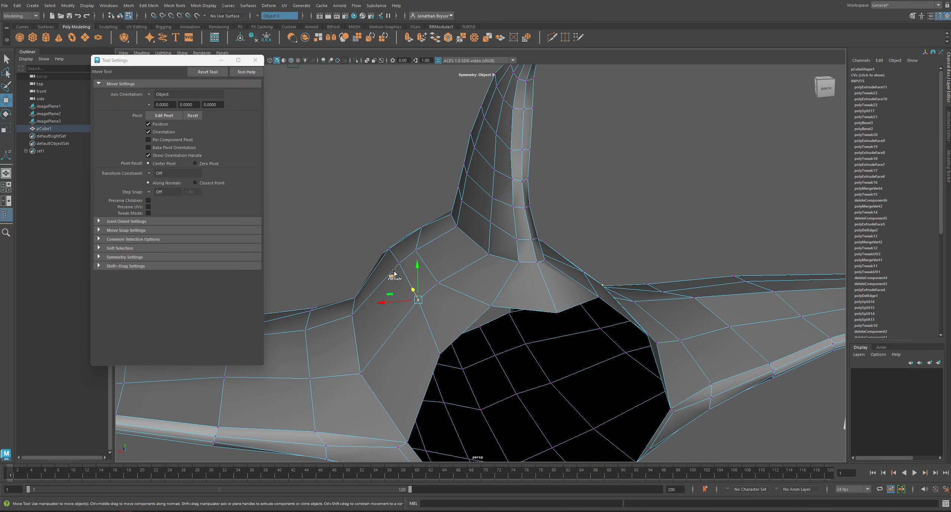
pyautogui.keyDown('alt'); pyautogui.moveTo(393, 272); pyautogui.dragTo(365, 289); pyautogui.keyUp('alt')
pyautogui.click(435, 304)
pyautogui.keyDown('alt'); pyautogui.moveTo(435, 304); pyautogui.dragTo(391, 318); pyautogui.keyUp('alt')
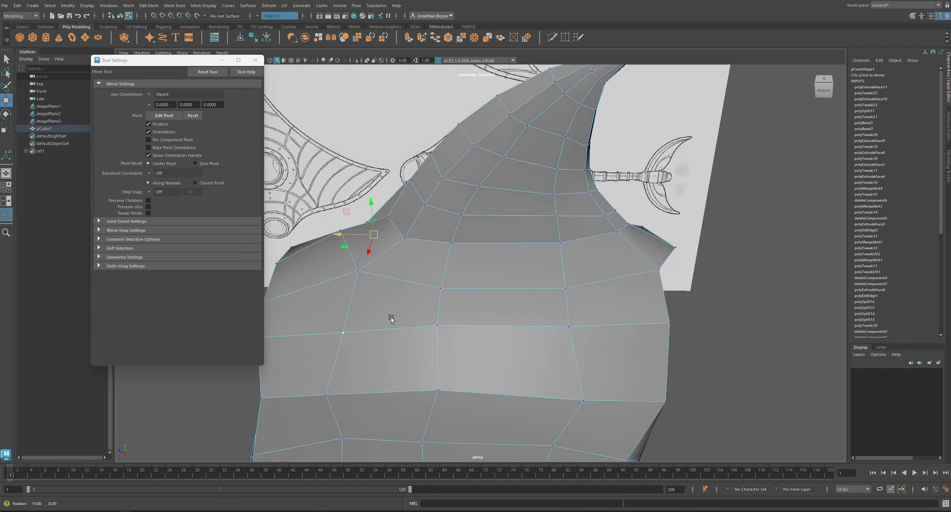
# - Move the vertices along the body's side below the fin to even out the spacing of the edge loops
pyautogui.click(447, 393)
pyautogui.keyDown('alt'); pyautogui.moveTo(449, 393); pyautogui.dragTo(486, 343); pyautogui.keyUp('alt')
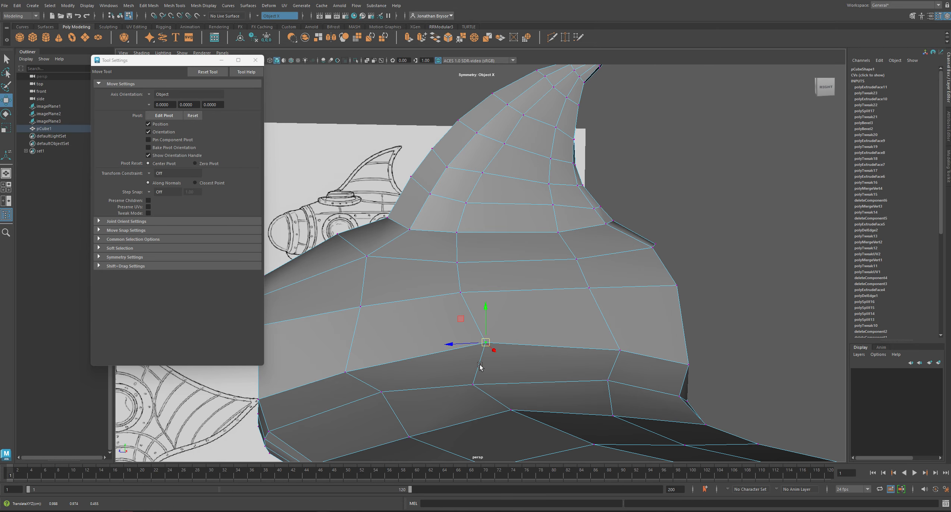
pyautogui.click(472, 386)
pyautogui.moveTo(472, 385); pyautogui.dragTo(489, 382)
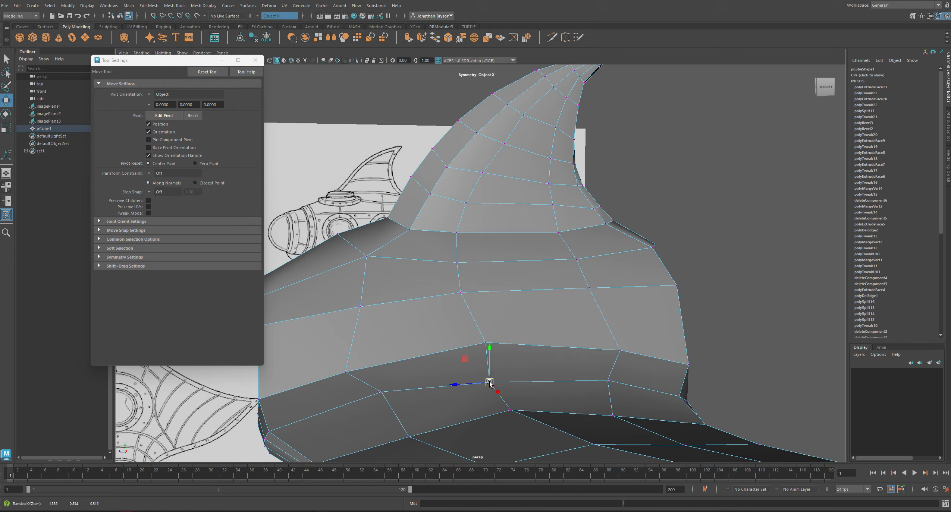
pyautogui.click(344, 372)
pyautogui.moveTo(345, 372); pyautogui.dragTo(361, 365)
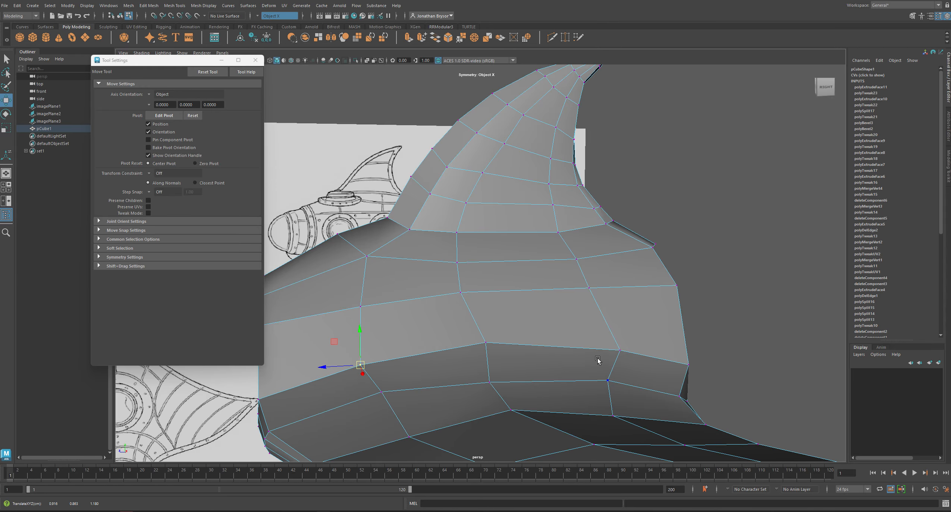
pyautogui.click(619, 351)
pyautogui.keyDown('alt'); pyautogui.moveTo(629, 366); pyautogui.dragTo(461, 396); pyautogui.keyUp('alt')
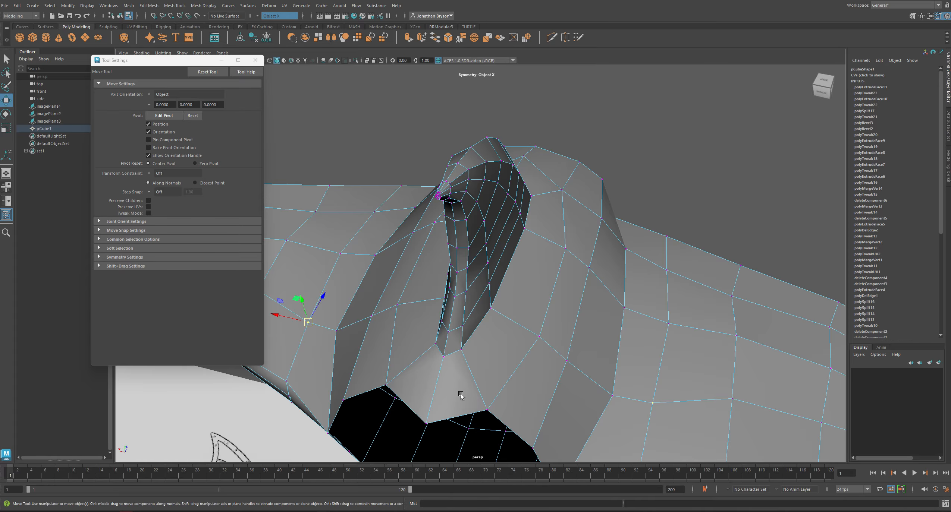
pyautogui.keyDown('alt'); pyautogui.moveTo(461, 396); pyautogui.dragTo(460, 261); pyautogui.keyUp('alt')
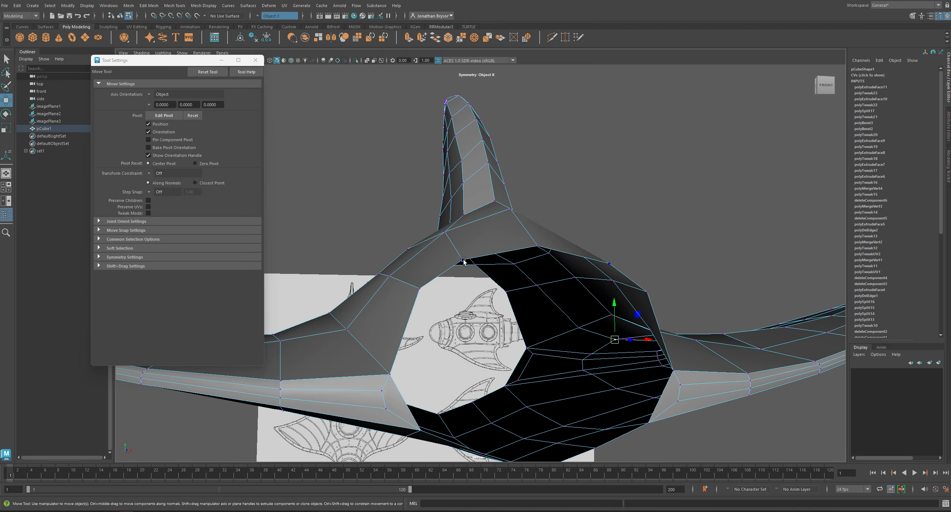
pyautogui.click(383, 394)
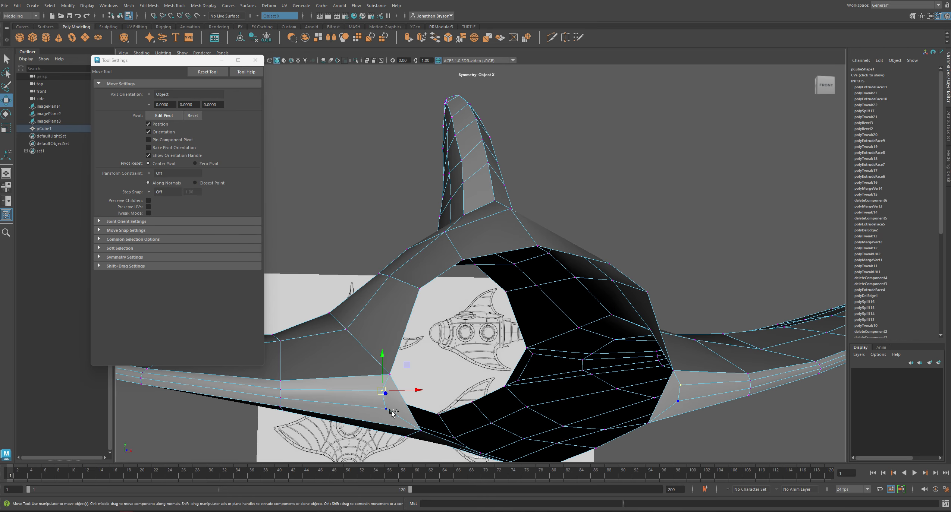
pyautogui.keyDown('shift'); pyautogui.click(388, 410); pyautogui.keyUp('shift')
pyautogui.keyDown('alt'); pyautogui.moveTo(389, 412); pyautogui.dragTo(577, 453); pyautogui.keyUp('alt')
pyautogui.keyDown('alt'); pyautogui.moveTo(654, 445); pyautogui.dragTo(512, 361, button='middle'); pyautogui.keyUp('alt')
pyautogui.keyDown('alt'); pyautogui.moveTo(511, 361); pyautogui.dragTo(612, 390, button='right'); pyautogui.keyUp('alt')
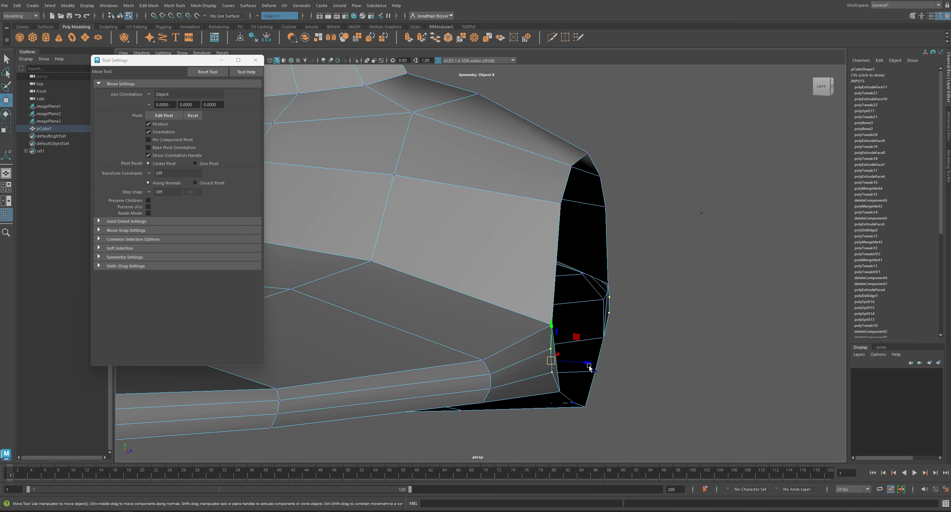
pyautogui.click(588, 365)
pyautogui.hotkey('ctrl', 'z')
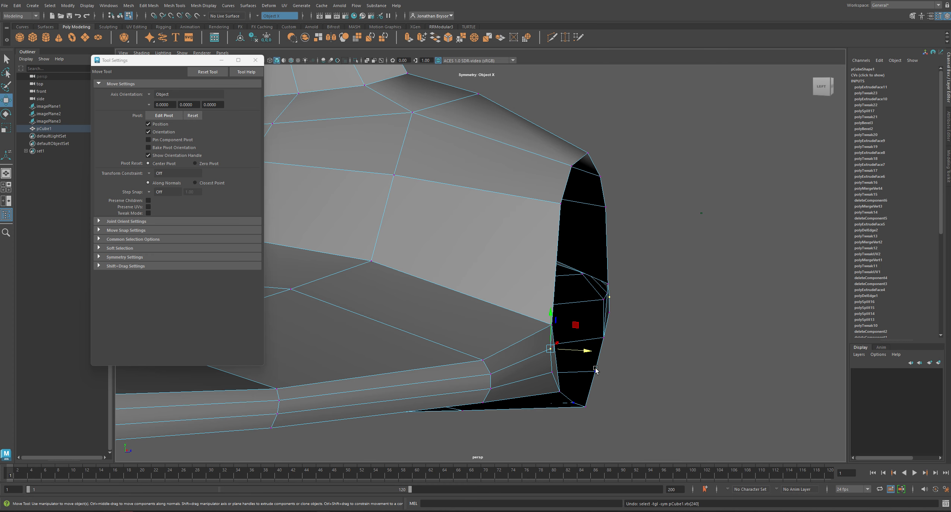
# - Move the rim vertex on the upper side of the body's front opening to round the opening's outline
pyautogui.keyDown('alt'); pyautogui.moveTo(565, 206); pyautogui.dragTo(467, 257); pyautogui.keyUp('alt')
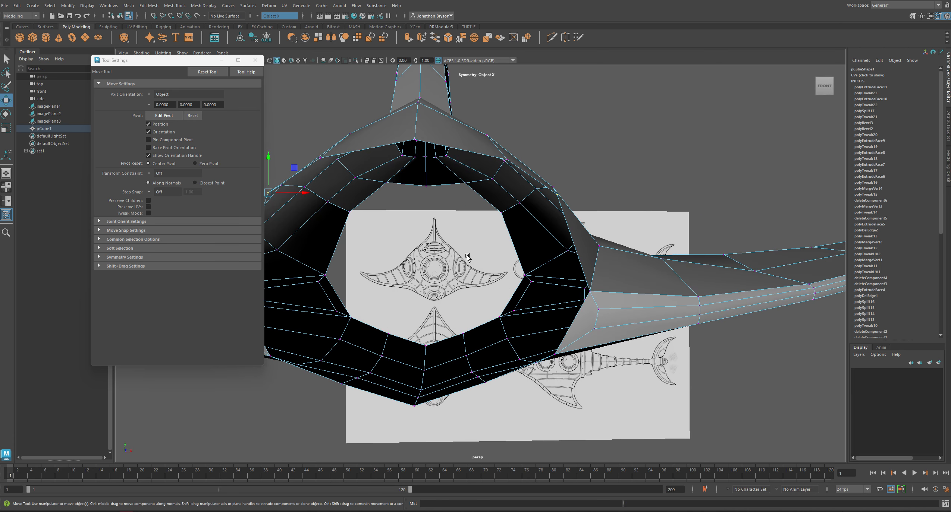
pyautogui.keyDown('alt'); pyautogui.moveTo(467, 258); pyautogui.dragTo(511, 261, button='middle'); pyautogui.keyUp('alt')
pyautogui.moveTo(413, 219); pyautogui.dragTo(406, 231)
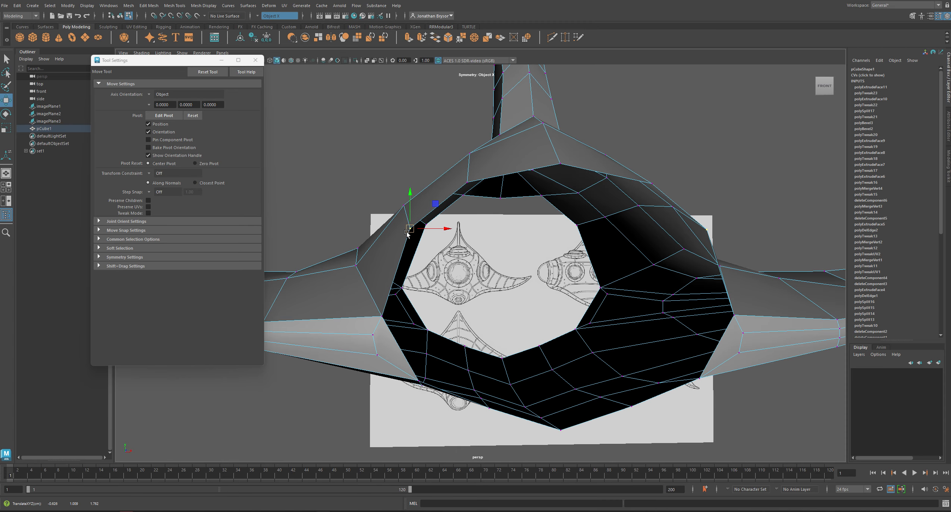
pyautogui.keyDown('alt'); pyautogui.moveTo(407, 234); pyautogui.dragTo(499, 323); pyautogui.keyUp('alt')
pyautogui.keyDown('alt'); pyautogui.moveTo(499, 323); pyautogui.dragTo(698, 271, button='right'); pyautogui.keyUp('alt')
pyautogui.keyDown('alt'); pyautogui.moveTo(698, 271); pyautogui.dragTo(639, 261); pyautogui.keyUp('alt')
pyautogui.keyDown('alt'); pyautogui.moveTo(602, 319); pyautogui.dragTo(510, 275); pyautogui.keyUp('alt')
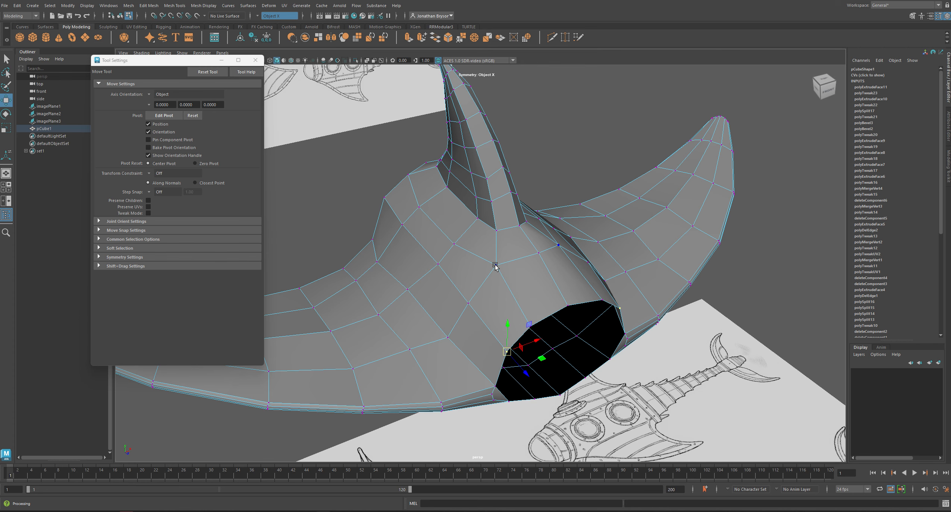
# - Spread the vertices beside the centre line on the body's underside outward to even out the quad widths
pyautogui.keyDown('alt'); pyautogui.moveTo(582, 297); pyautogui.dragTo(445, 267); pyautogui.keyUp('alt')
pyautogui.click(450, 286)
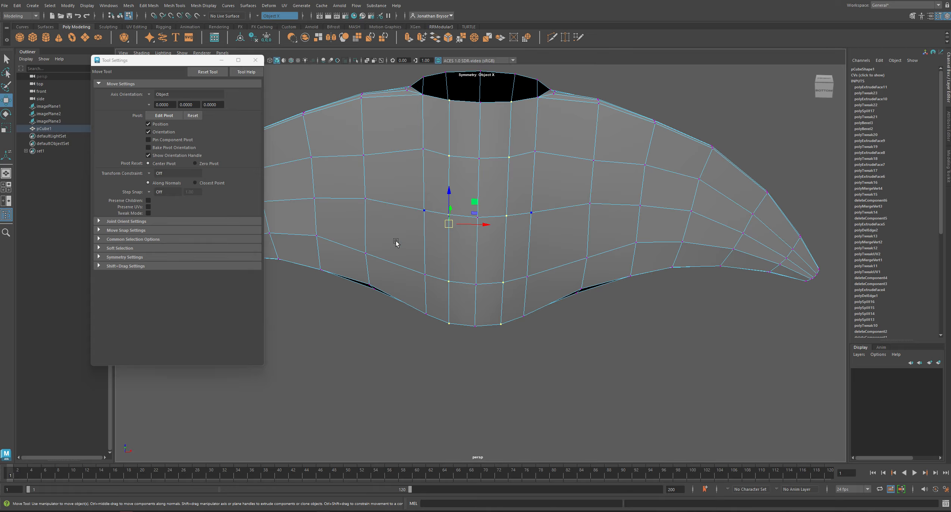
pyautogui.keyDown('alt'); pyautogui.moveTo(397, 242); pyautogui.dragTo(440, 249); pyautogui.keyUp('alt')
pyautogui.click(423, 200)
pyautogui.click(447, 201)
pyautogui.click(416, 149)
pyautogui.moveTo(416, 149); pyautogui.dragTo(408, 148)
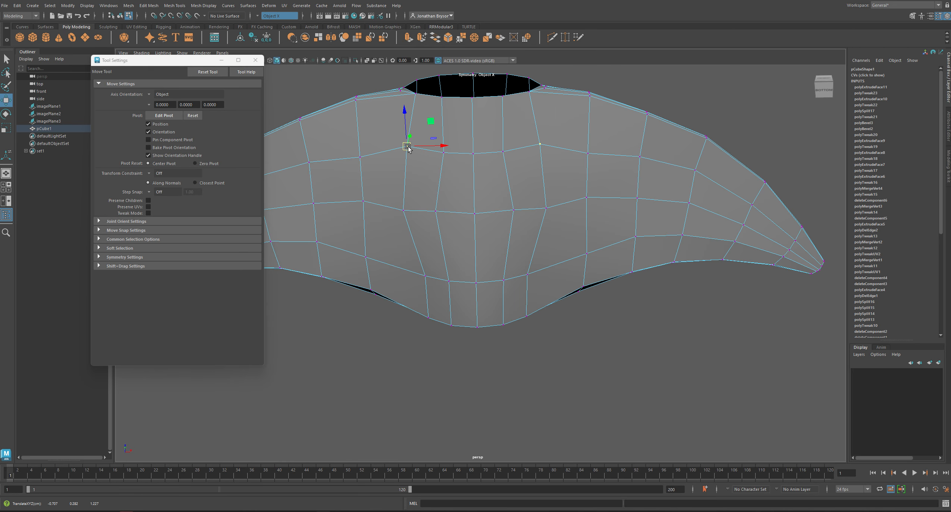
pyautogui.click(425, 278)
pyautogui.moveTo(426, 277); pyautogui.dragTo(483, 298)
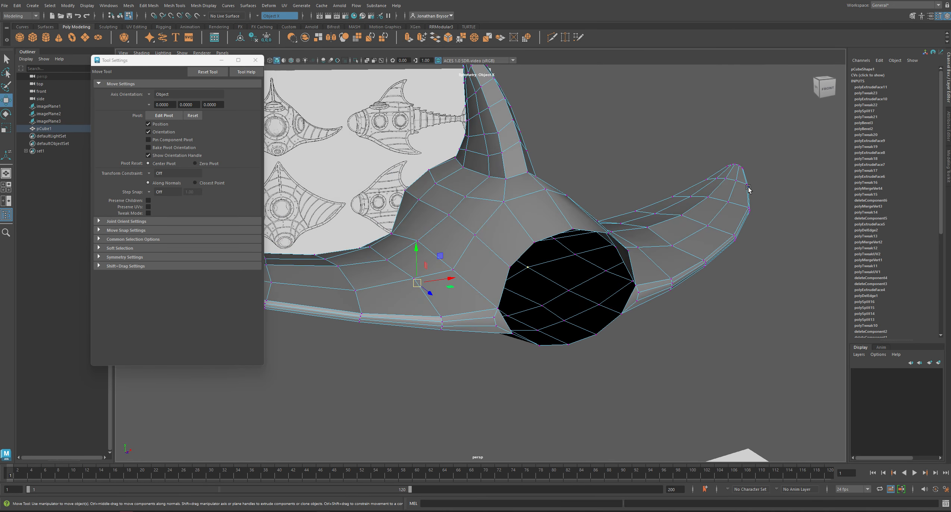
# - Examine the body, wings and dorsal fin from several angles against the reference drawings
pyautogui.keyDown('alt'); pyautogui.moveTo(644, 224); pyautogui.dragTo(616, 232); pyautogui.keyUp('alt')
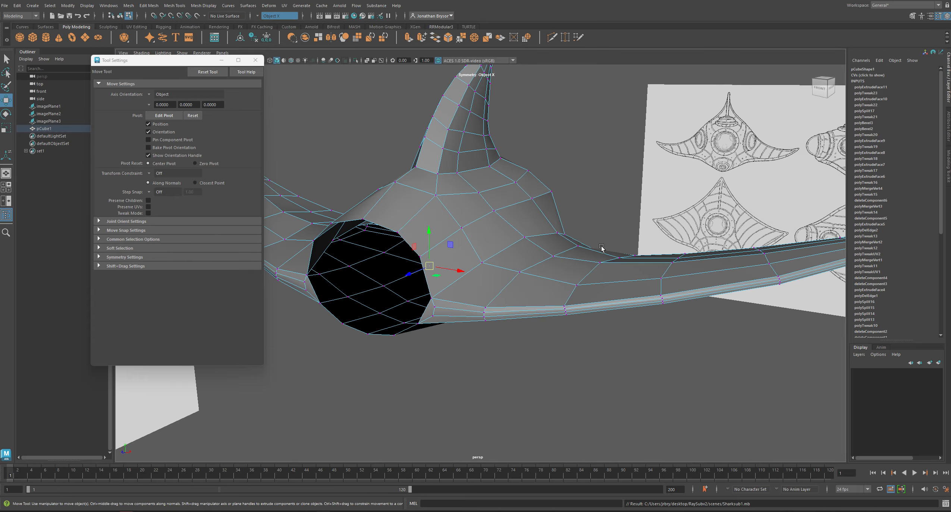
pyautogui.keyDown('alt'); pyautogui.moveTo(542, 255); pyautogui.dragTo(478, 260); pyautogui.keyUp('alt')
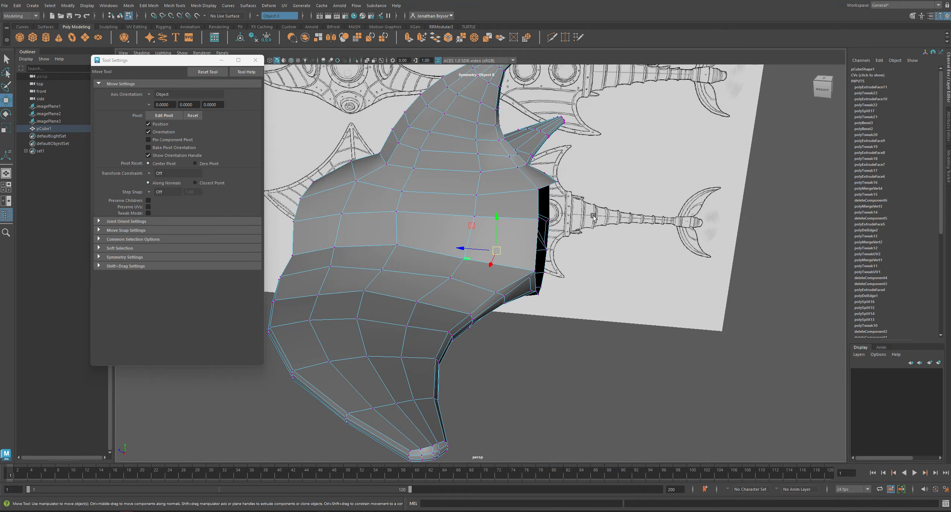
pyautogui.keyDown('alt'); pyautogui.moveTo(594, 218); pyautogui.dragTo(586, 219); pyautogui.keyUp('alt')
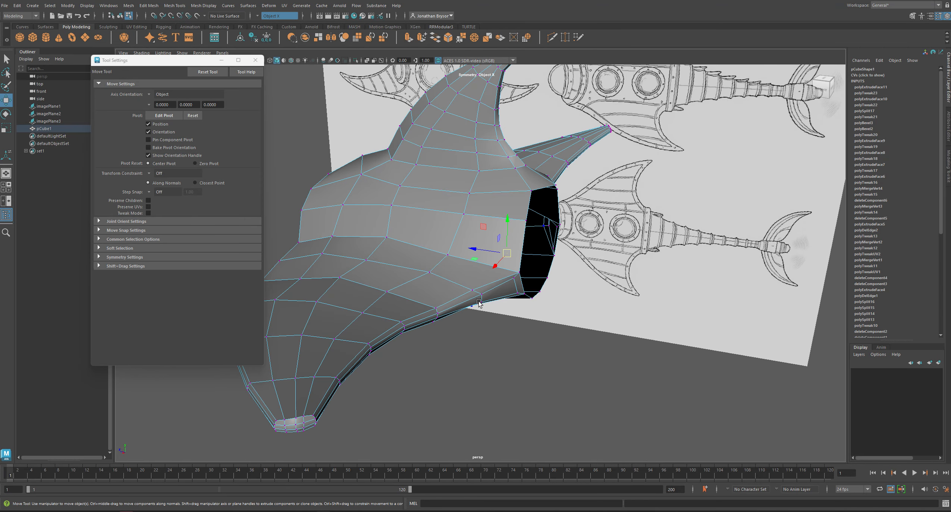
pyautogui.keyDown('alt'); pyautogui.moveTo(478, 303); pyautogui.dragTo(639, 203); pyautogui.keyUp('alt')
pyautogui.keyDown('alt'); pyautogui.moveTo(599, 154); pyautogui.dragTo(448, 282); pyautogui.keyUp('alt')
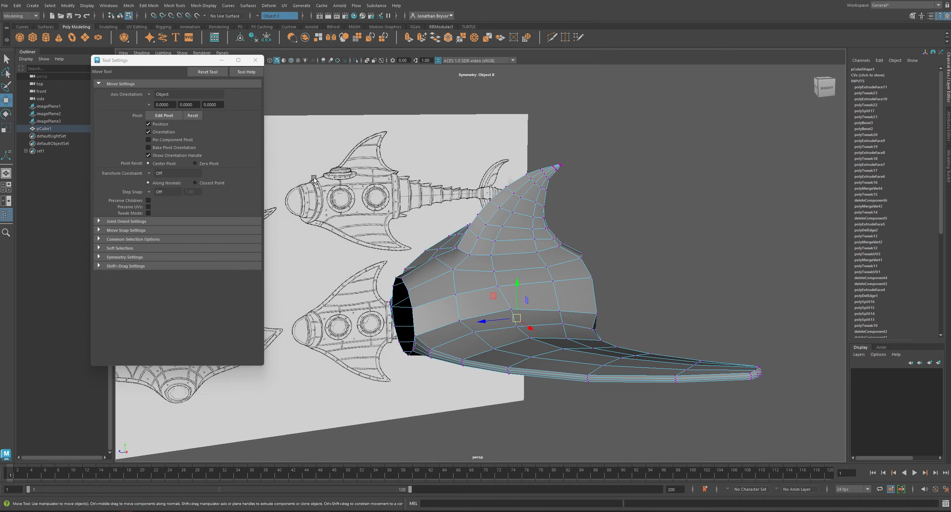
pyautogui.keyDown('alt'); pyautogui.moveTo(350, 208); pyautogui.dragTo(360, 182); pyautogui.keyUp('alt')
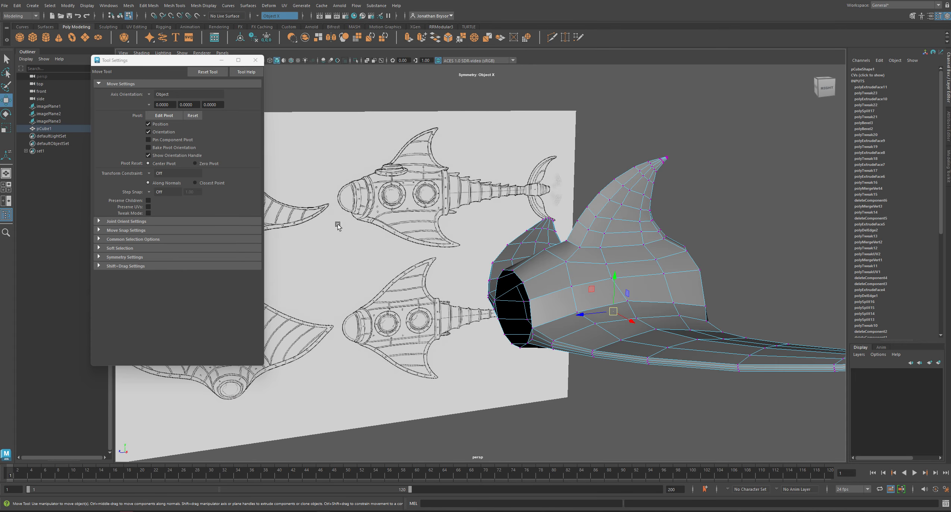
pyautogui.keyDown('alt'); pyautogui.moveTo(337, 226); pyautogui.dragTo(556, 277); pyautogui.keyUp('alt')
# - Select the border edge loop of the front opening and compare its position with the nose section in the side-view reference
pyautogui.moveTo(567, 260)
pyautogui.mouseDown(button='right')
pyautogui.moveTo(568, 278)
pyautogui.moveTo(579, 251)
pyautogui.mouseUp(button='right')
pyautogui.doubleClick(582, 271)
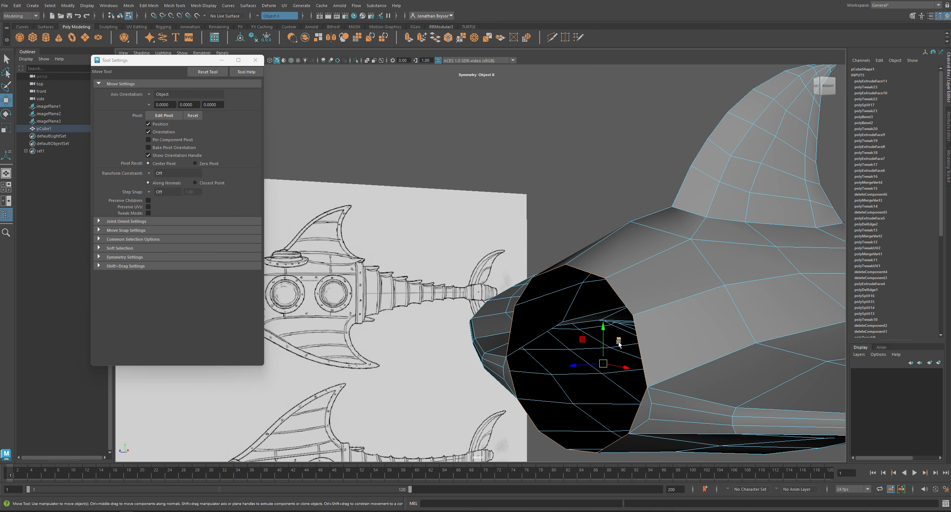
pyautogui.keyDown('alt'); pyautogui.moveTo(618, 342); pyautogui.dragTo(607, 254); pyautogui.keyUp('alt')
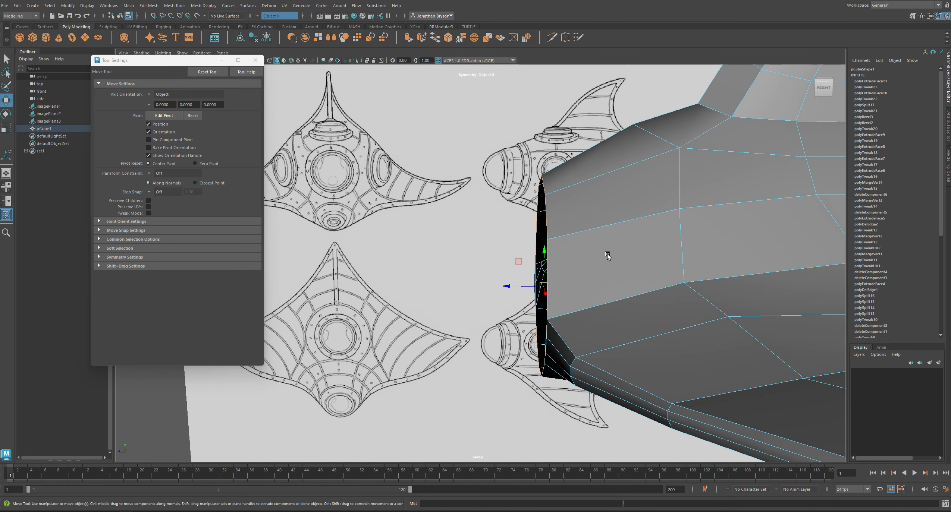
pyautogui.press('space')
pyautogui.press('space')
pyautogui.keyDown('alt'); pyautogui.moveTo(512, 368); pyautogui.dragTo(842, 202, button='middle'); pyautogui.keyUp('alt')
pyautogui.keyDown('alt'); pyautogui.moveTo(438, 427); pyautogui.dragTo(762, 240, button='middle'); pyautogui.keyUp('alt')
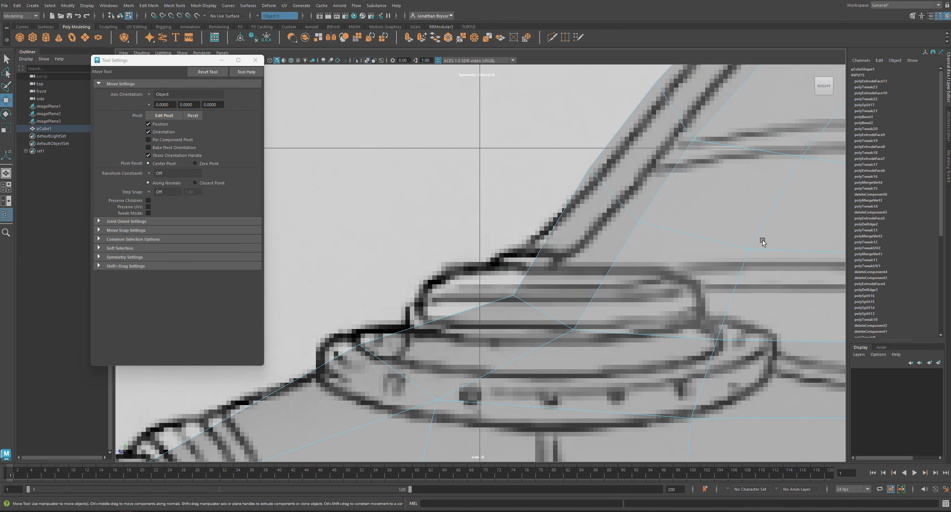
pyautogui.keyDown('alt'); pyautogui.moveTo(468, 446); pyautogui.dragTo(706, 223, button='middle'); pyautogui.keyUp('alt')
pyautogui.keyDown('alt'); pyautogui.moveTo(470, 384); pyautogui.dragTo(551, 307, button='middle'); pyautogui.keyUp('alt')
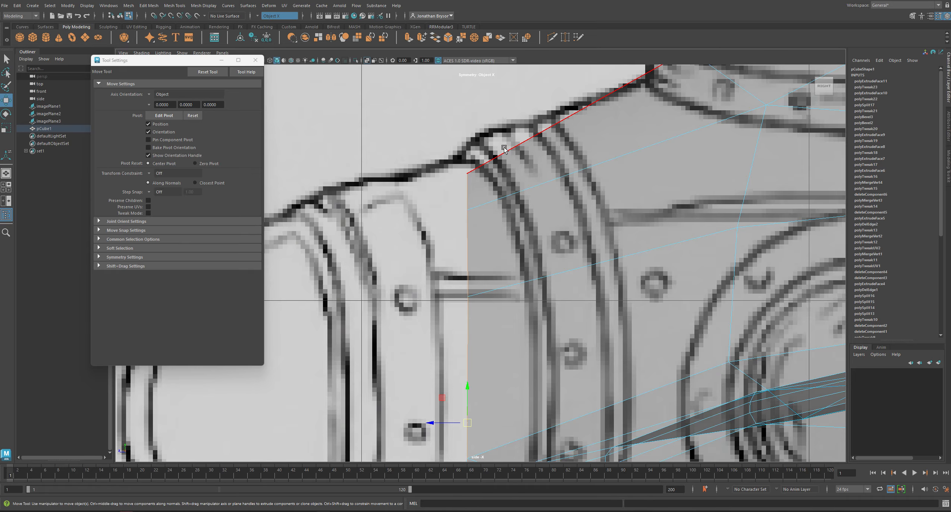
pyautogui.keyDown('alt'); pyautogui.moveTo(578, 415); pyautogui.dragTo(725, 357, button='middle'); pyautogui.keyUp('alt')
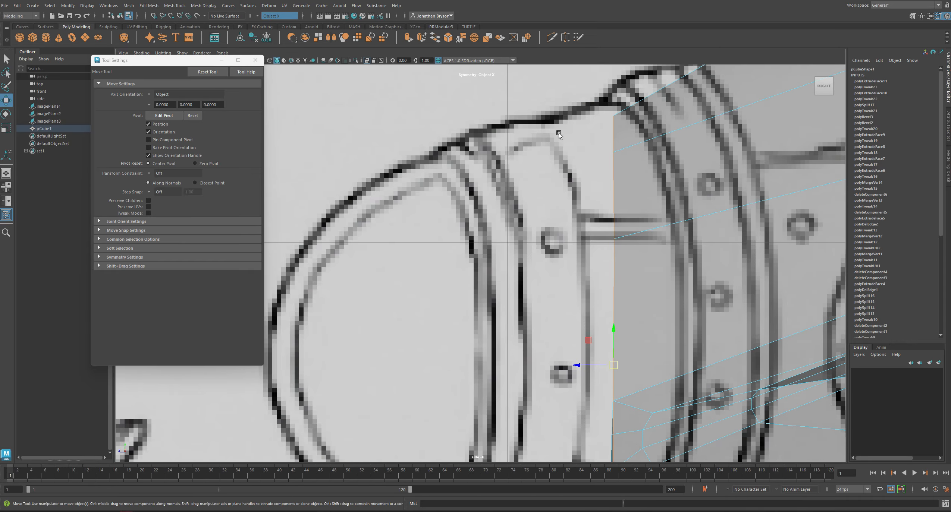
pyautogui.keyDown('alt'); pyautogui.moveTo(491, 338); pyautogui.dragTo(545, 265, button='middle'); pyautogui.keyUp('alt')
pyautogui.keyDown('alt'); pyautogui.moveTo(765, 190); pyautogui.dragTo(576, 307, button='middle'); pyautogui.keyUp('alt')
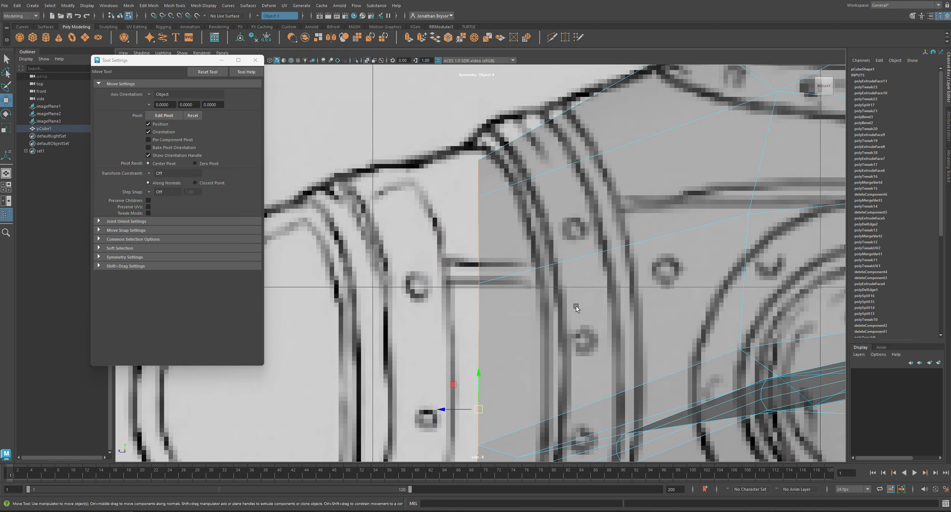
pyautogui.keyDown('alt'); pyautogui.moveTo(576, 307); pyautogui.dragTo(471, 264, button='right'); pyautogui.keyUp('alt')
pyautogui.keyDown('alt'); pyautogui.moveTo(540, 249); pyautogui.dragTo(916, 352, button='right'); pyautogui.keyUp('alt')
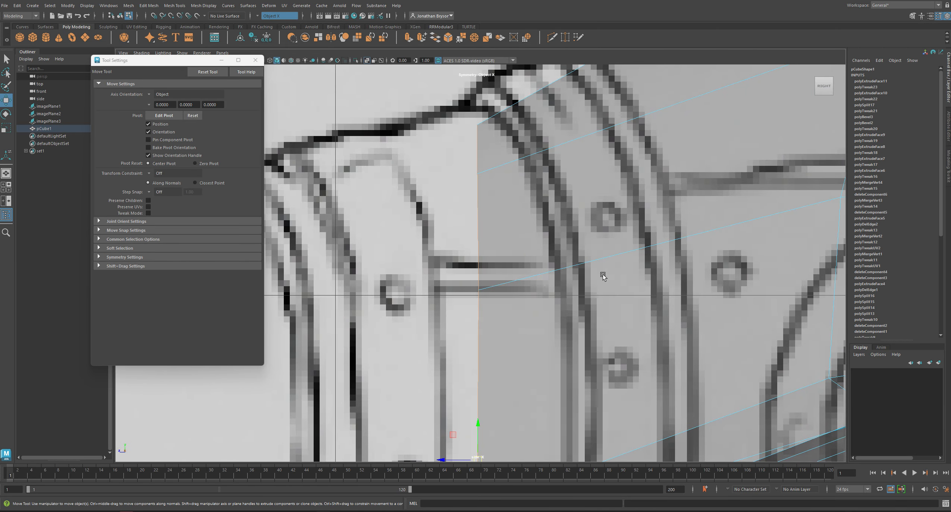
# - Extrude the front opening's border edges and try to move them forward along the nose in the side view
pyautogui.click(557, 145)
pyautogui.hotkey('ctrl', 'e')
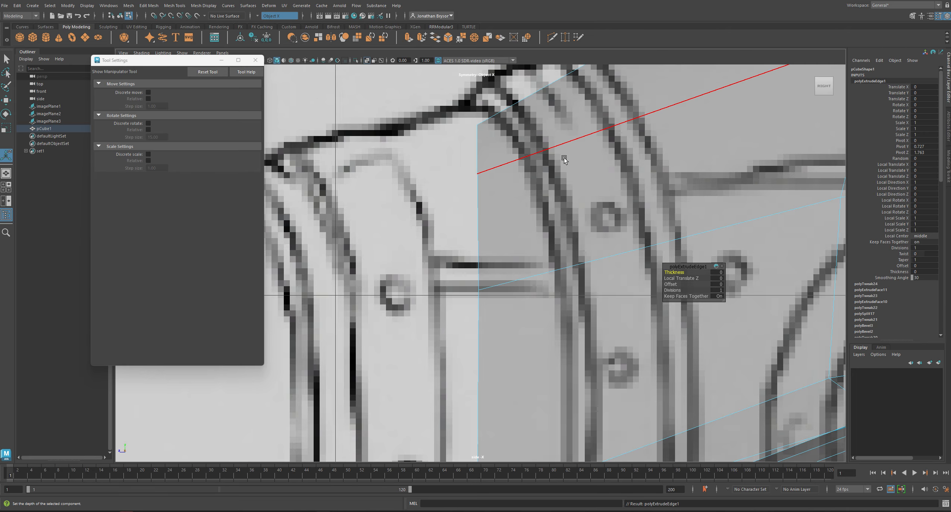
pyautogui.press('w')
pyautogui.scroll(-15, 564, 159)
pyautogui.scroll(3, 540, 284)
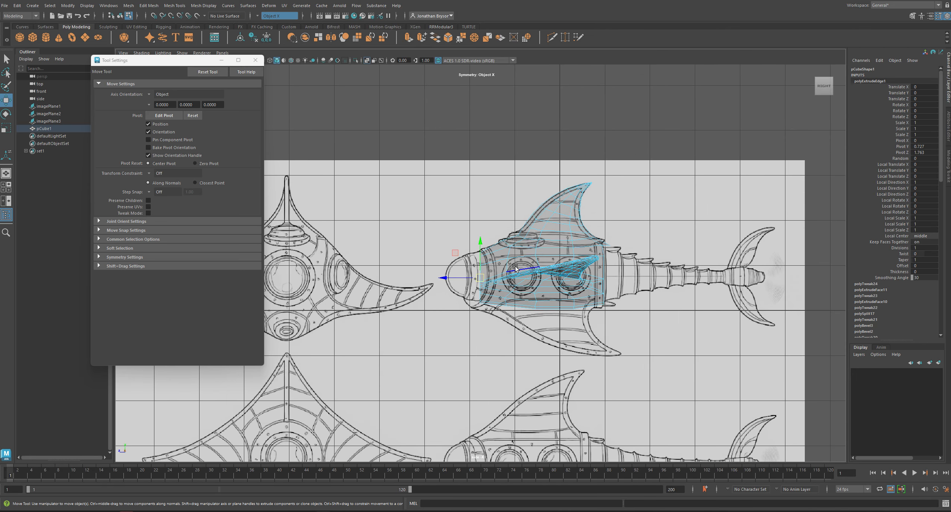
pyautogui.moveTo(443, 281); pyautogui.dragTo(434, 279)
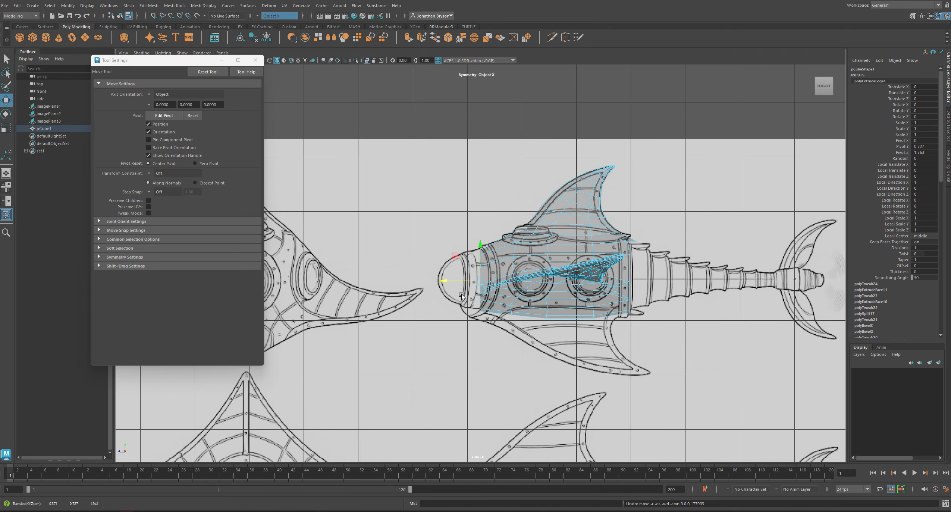
# - Try to reselect the front opening's border edges in the perspective view and shift them along the body
pyautogui.press('space')
pyautogui.press('space')
pyautogui.keyDown('alt'); pyautogui.moveTo(476, 256); pyautogui.dragTo(579, 211); pyautogui.keyUp('alt')
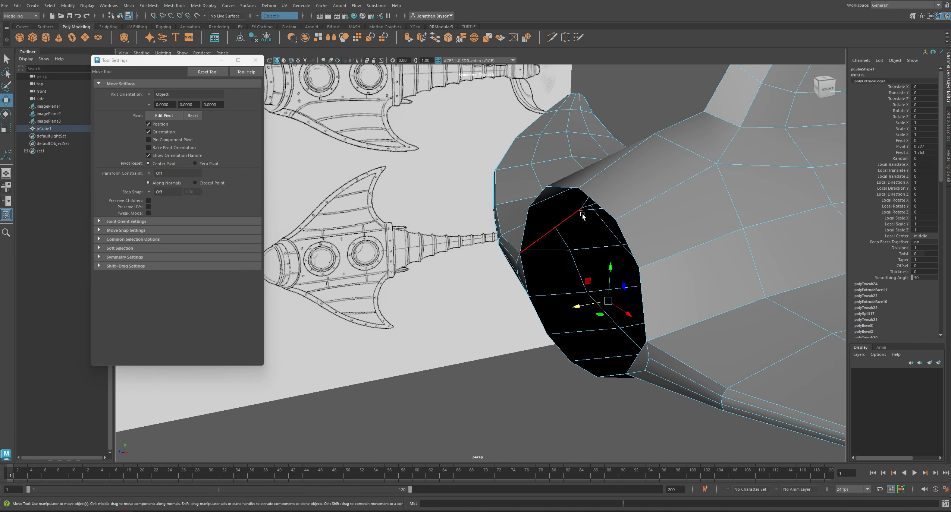
pyautogui.click(595, 198)
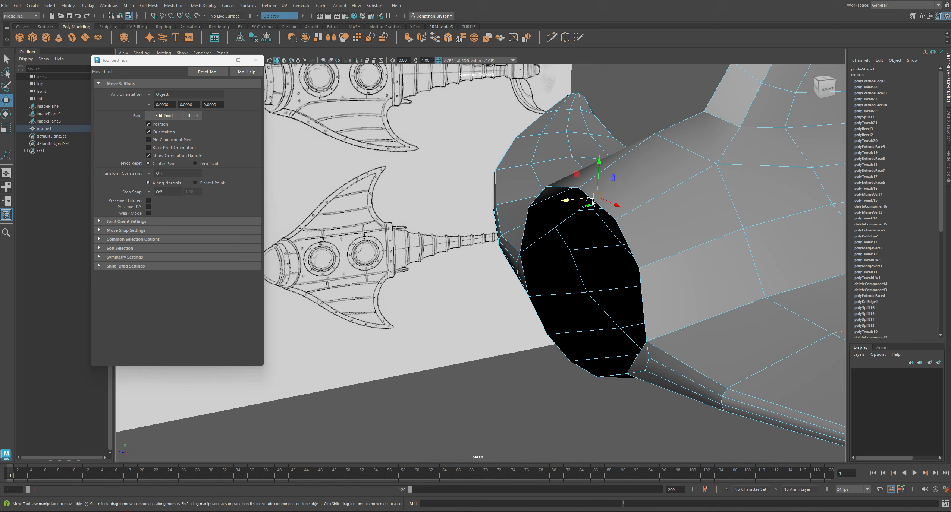
pyautogui.doubleClick(624, 237)
pyautogui.moveTo(581, 263); pyautogui.dragTo(617, 261)
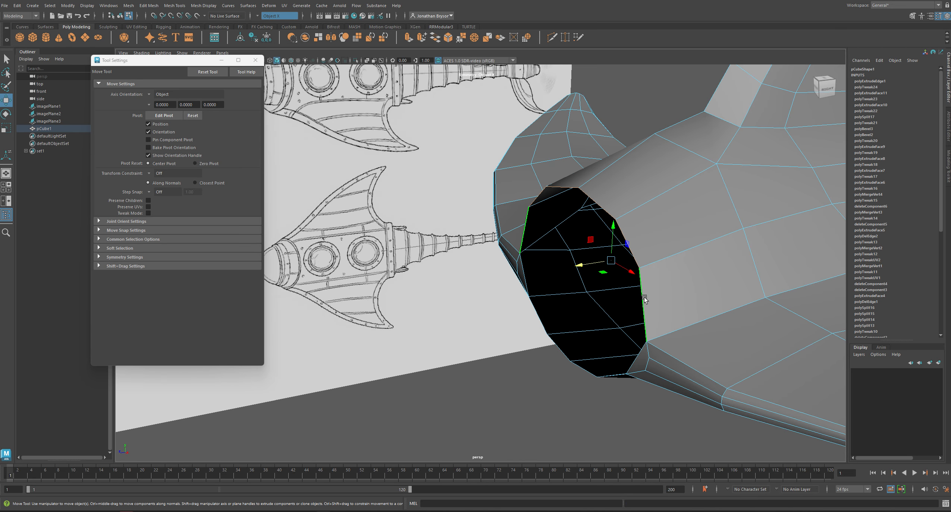
pyautogui.keyDown('alt'); pyautogui.moveTo(644, 299); pyautogui.dragTo(726, 257); pyautogui.keyUp('alt')
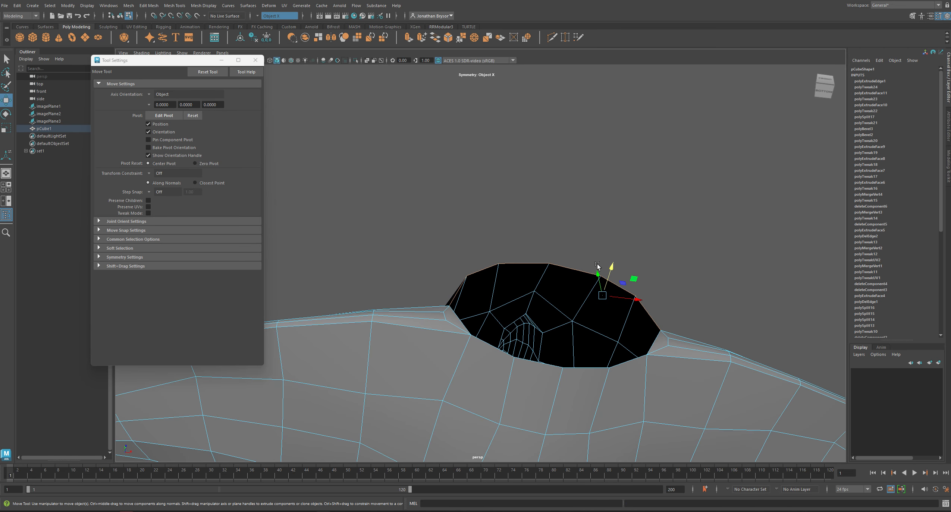
pyautogui.keyDown('alt'); pyautogui.moveTo(731, 291); pyautogui.dragTo(826, 325, button='right'); pyautogui.keyUp('alt')
# - Turn symmetry off, pull a single border edge of the front opening outward, and undo that move
pyautogui.click(278, 16)
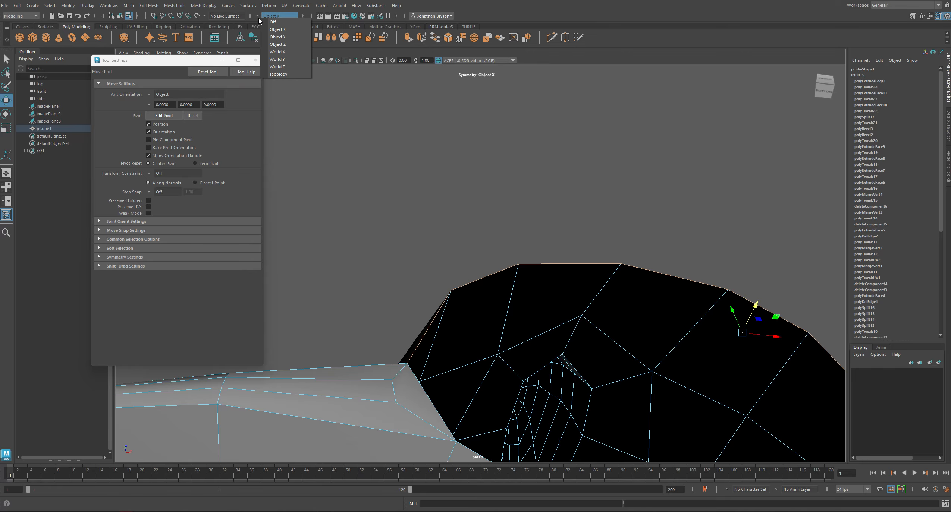
pyautogui.click(279, 20)
pyautogui.keyDown('alt'); pyautogui.moveTo(673, 281); pyautogui.dragTo(629, 240, button='middle'); pyautogui.keyUp('alt')
pyautogui.click(628, 239)
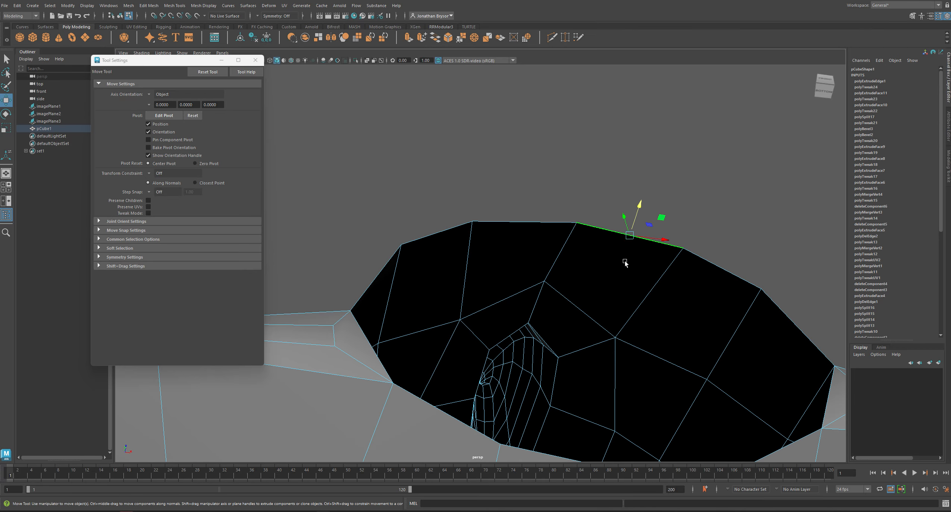
pyautogui.moveTo(630, 236); pyautogui.dragTo(645, 200)
pyautogui.hotkey('ctrl', 'z')
# - Try to move the front opening's border edge loop without symmetry, and undo back to the Object X symmetry state
pyautogui.keyDown('alt'); pyautogui.moveTo(595, 302); pyautogui.dragTo(590, 262); pyautogui.keyUp('alt')
pyautogui.doubleClick(643, 274)
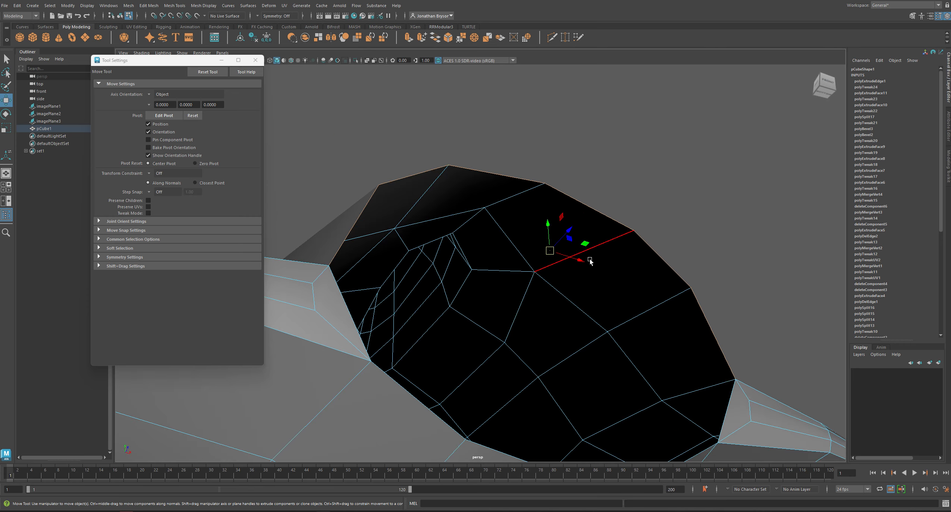
pyautogui.moveTo(565, 233); pyautogui.dragTo(594, 212)
pyautogui.hotkey('ctrl', 'z')
pyautogui.click(586, 251)
pyautogui.hotkey('ctrl', 'z')
pyautogui.keyDown('alt'); pyautogui.moveTo(701, 194); pyautogui.dragTo(727, 236); pyautogui.keyUp('alt')
pyautogui.hotkey('ctrl', 'z')
pyautogui.hotkey('ctrl', 'z')
pyautogui.keyDown('alt'); pyautogui.moveTo(723, 181); pyautogui.dragTo(705, 242); pyautogui.keyUp('alt')
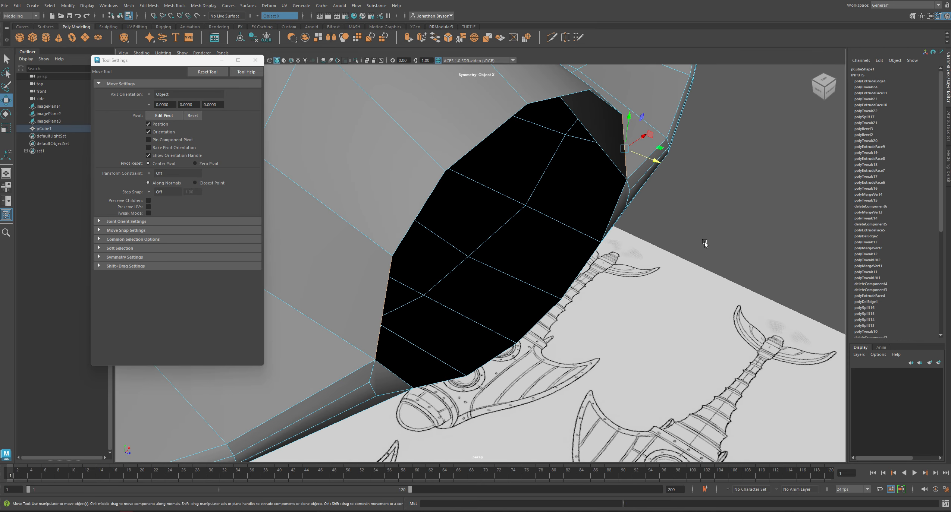
pyautogui.keyDown('alt'); pyautogui.moveTo(692, 220); pyautogui.dragTo(596, 194, button='right'); pyautogui.keyUp('alt')
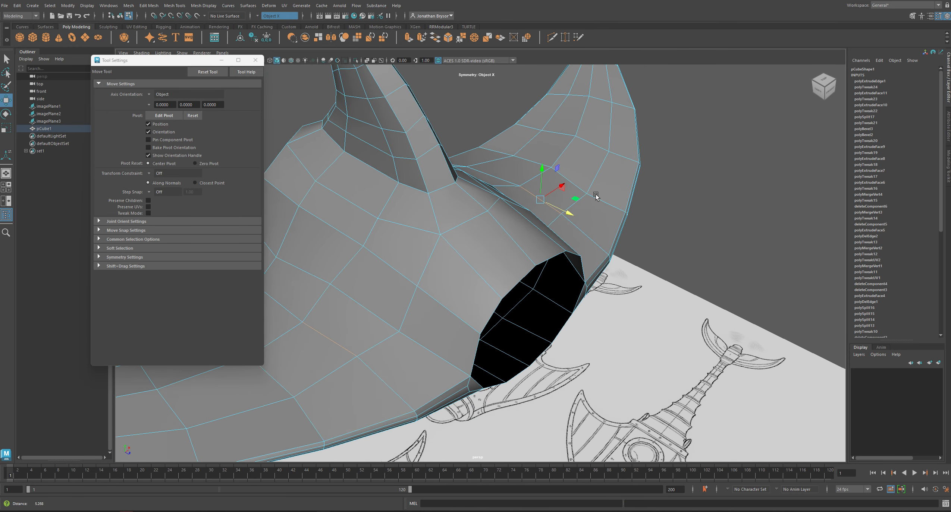
# - Select the complete border edge loop of the front opening, including the lower edges, with Object X symmetry active
pyautogui.doubleClick(513, 277)
pyautogui.keyDown('alt'); pyautogui.moveTo(512, 277); pyautogui.dragTo(448, 354); pyautogui.keyUp('alt')
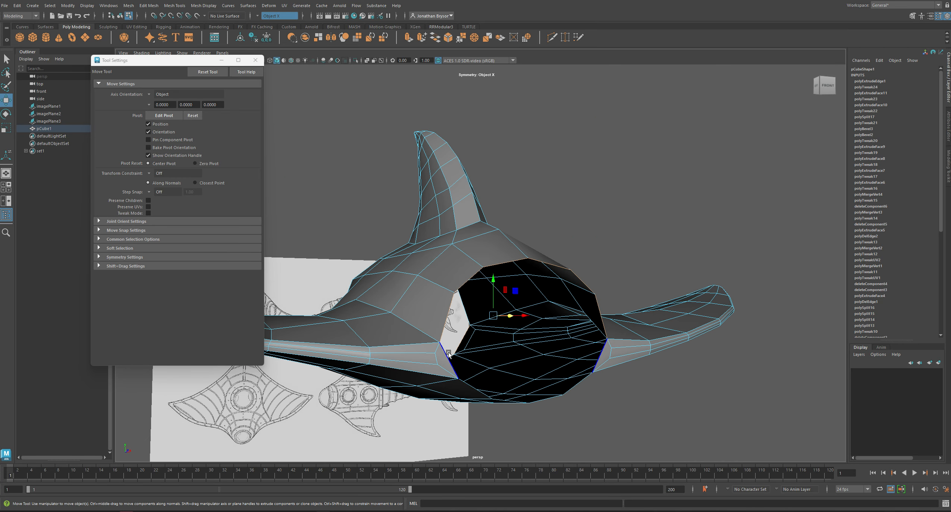
pyautogui.click(448, 354)
pyautogui.keyDown('shift'); pyautogui.doubleClick(445, 313); pyautogui.keyUp('shift')
pyautogui.keyDown('alt'); pyautogui.moveTo(517, 358); pyautogui.dragTo(460, 375); pyautogui.keyUp('alt')
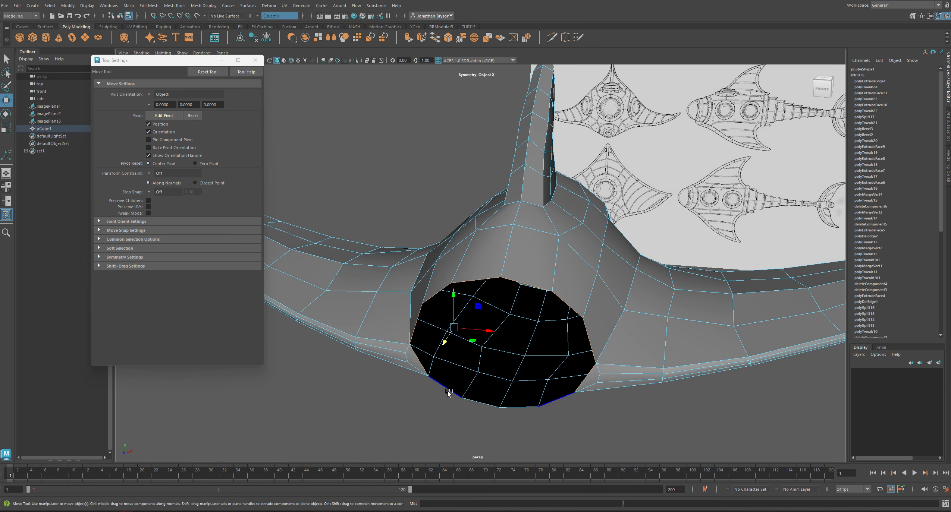
pyautogui.keyDown('shift'); pyautogui.doubleClick(449, 391); pyautogui.keyUp('shift')
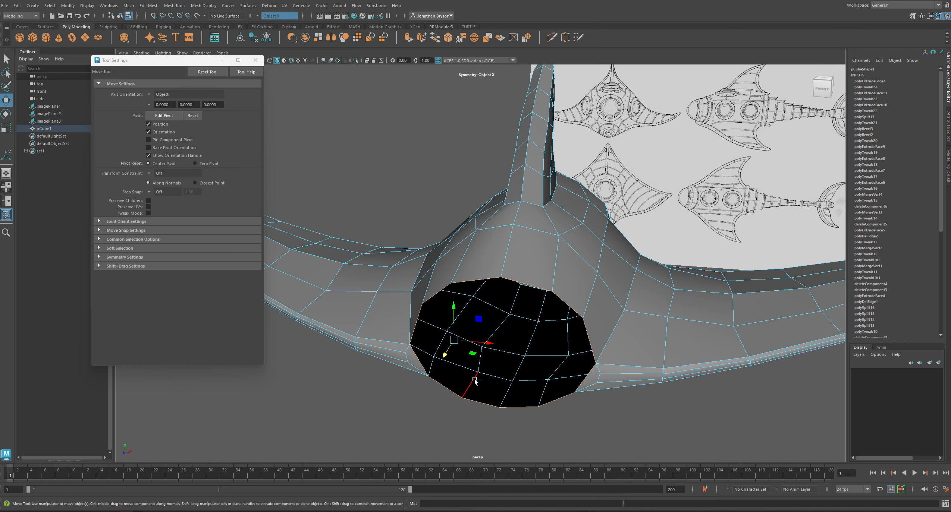
# - Try to extrude the front opening's border with symmetry off and shift it outward, then preview the mesh smoothed
pyautogui.hotkey('ctrl', 'e')
pyautogui.click(280, 16)
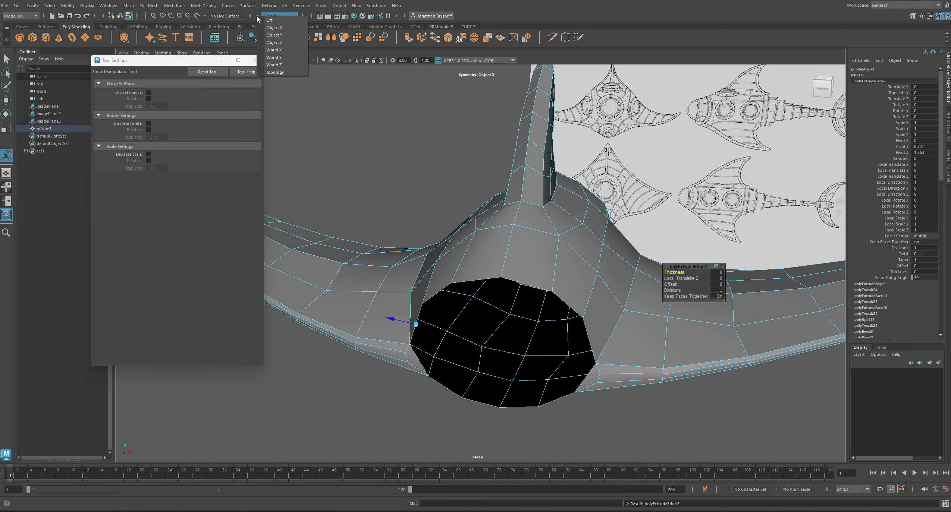
pyautogui.click(278, 23)
pyautogui.press('w')
pyautogui.keyDown('alt'); pyautogui.moveTo(517, 363); pyautogui.dragTo(579, 357); pyautogui.keyUp('alt')
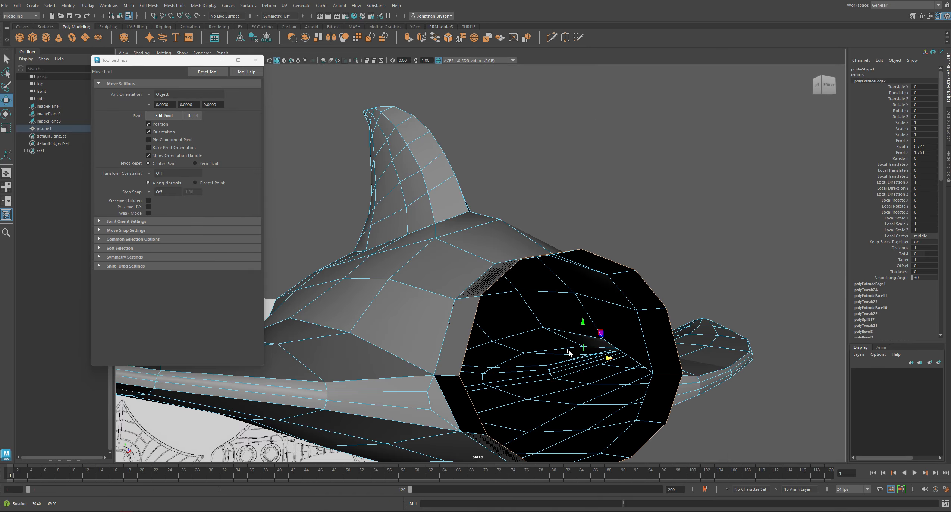
pyautogui.press('3')
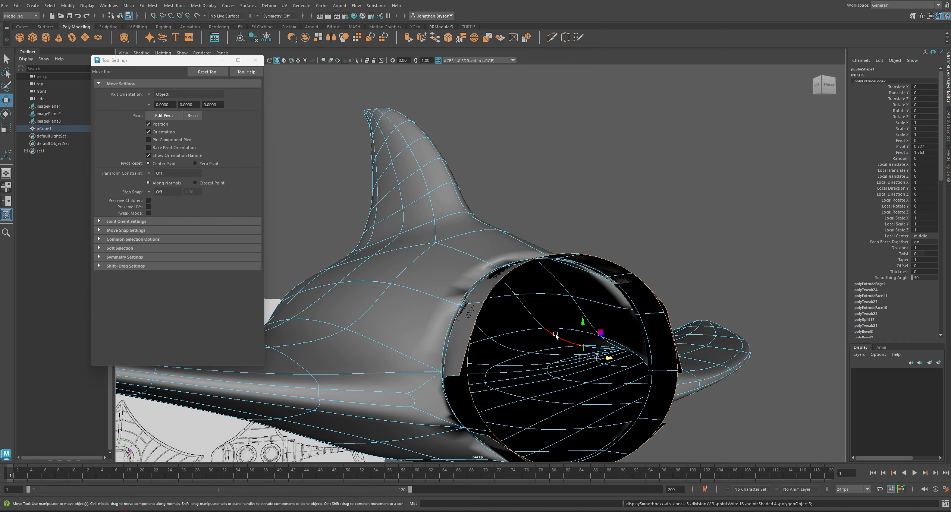
# - Undo the border extrusion, the symmetry change and the border edge selection
pyautogui.hotkey('ctrl', 'z')
pyautogui.hotkey('ctrl', 'z')
pyautogui.hotkey('ctrl', 'z')
pyautogui.hotkey('ctrl', 'z')
pyautogui.hotkey('ctrl', 'z')
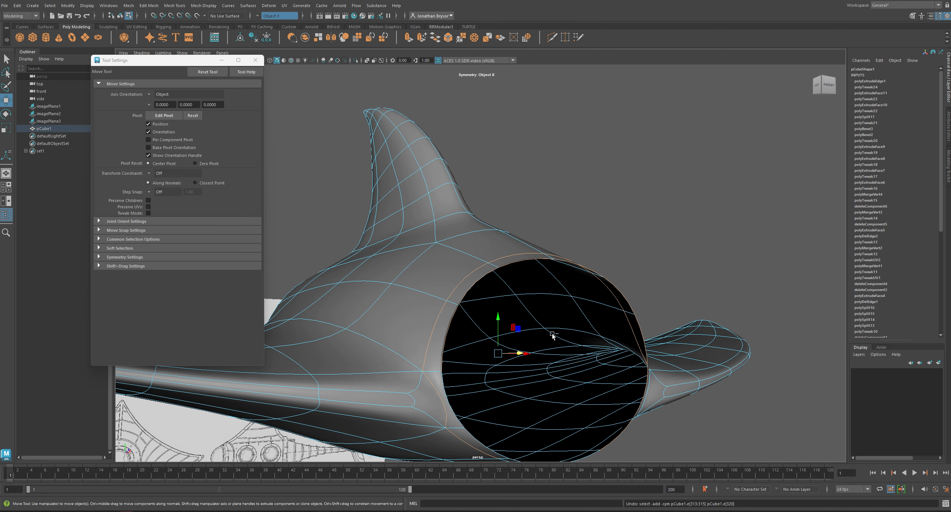
pyautogui.hotkey('ctrl', 'z')
pyautogui.hotkey('ctrl', 'z')
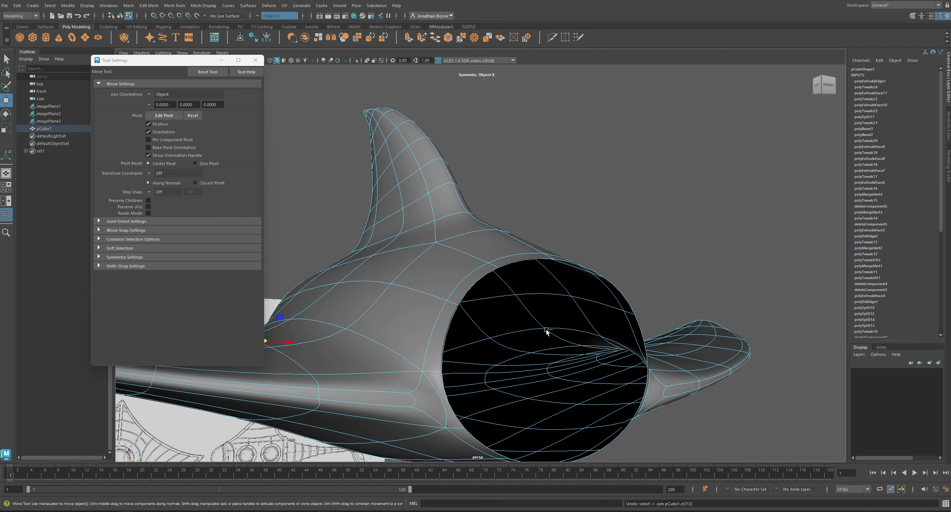
# - Turn off the smooth preview and select the ring of faces around the front opening, comparing it with the reference drawings
pyautogui.keyDown('alt'); pyautogui.moveTo(522, 334); pyautogui.dragTo(471, 357); pyautogui.keyUp('alt')
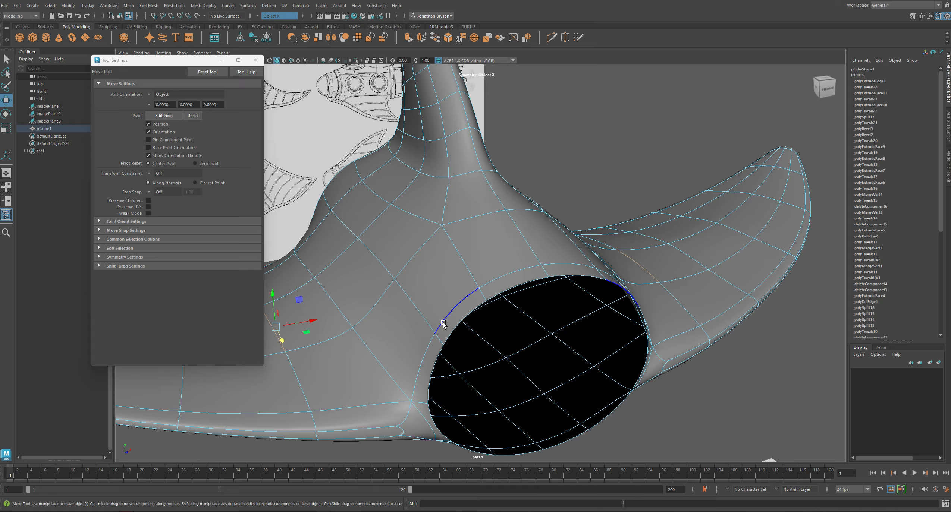
pyautogui.doubleClick(468, 321)
pyautogui.keyDown('alt'); pyautogui.moveTo(468, 321); pyautogui.dragTo(562, 343); pyautogui.keyUp('alt')
pyautogui.press('1')
pyautogui.keyDown('alt'); pyautogui.moveTo(494, 341); pyautogui.dragTo(513, 327); pyautogui.keyUp('alt')
pyautogui.moveTo(523, 228); pyautogui.dragTo(522, 228, button='right')
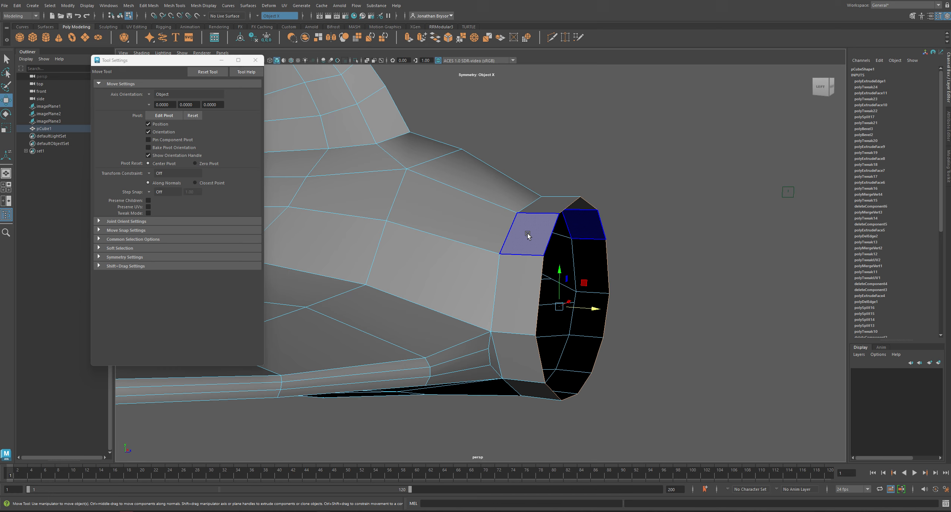
pyautogui.doubleClick(522, 293)
pyautogui.moveTo(548, 191)
pyautogui.keyDown('alt'); pyautogui.mouseDown()
pyautogui.moveTo(634, 314)
pyautogui.moveTo(503, 310)
pyautogui.moveTo(505, 323)
pyautogui.mouseUp(); pyautogui.keyUp('alt')
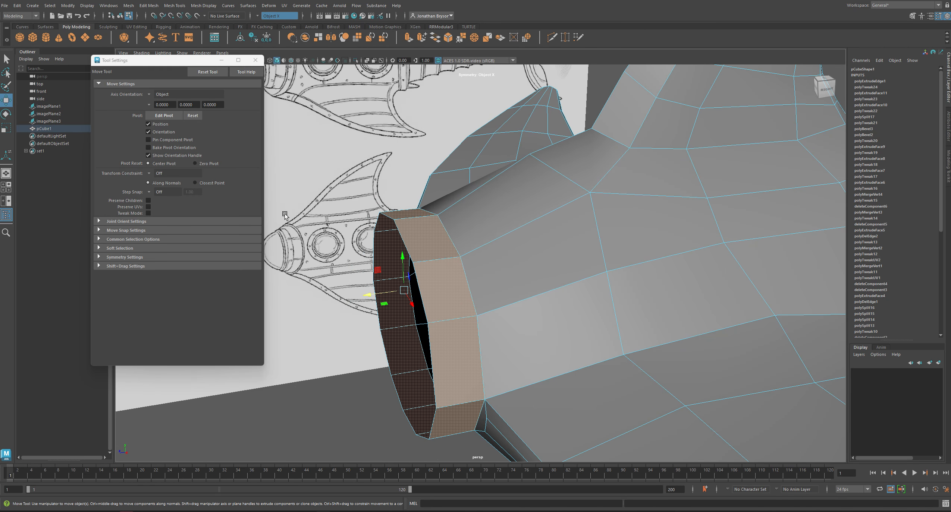
pyautogui.click(438, 304)
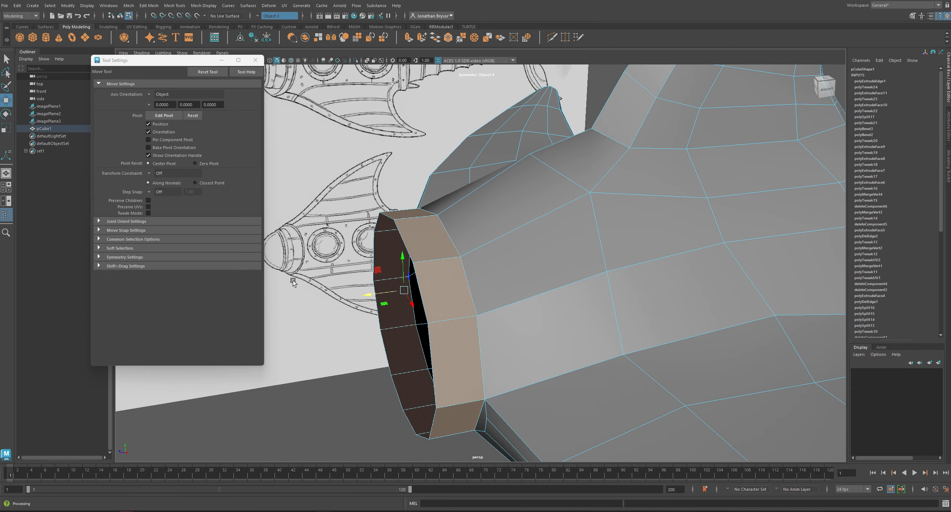
pyautogui.keyDown('alt'); pyautogui.moveTo(334, 149); pyautogui.dragTo(386, 146); pyautogui.keyUp('alt')
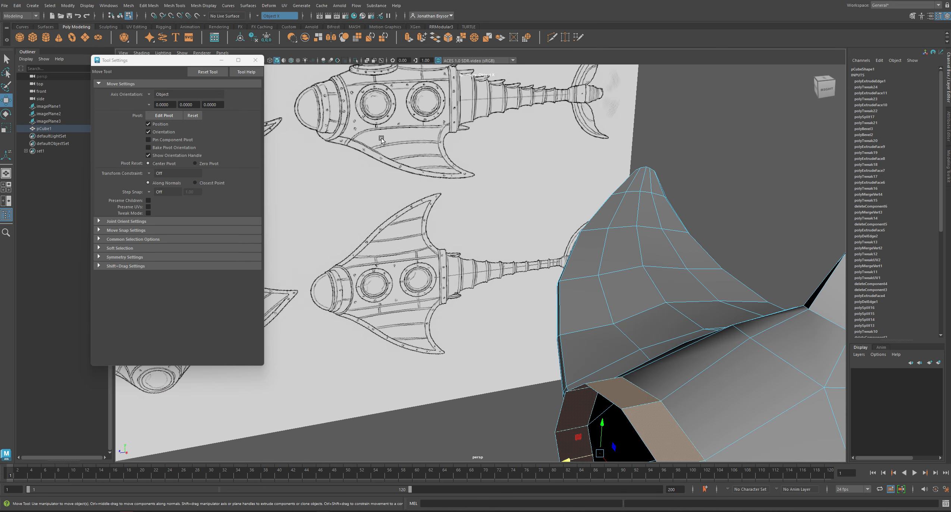
pyautogui.press('f')
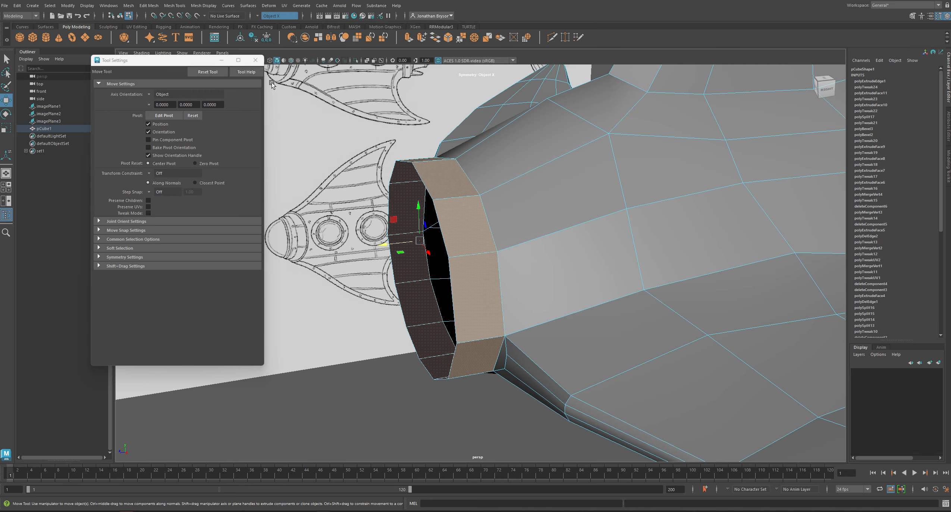
# - Extract the selected face ring at the front opening into a separate mesh and select it as an object
pyautogui.click(172, 9)
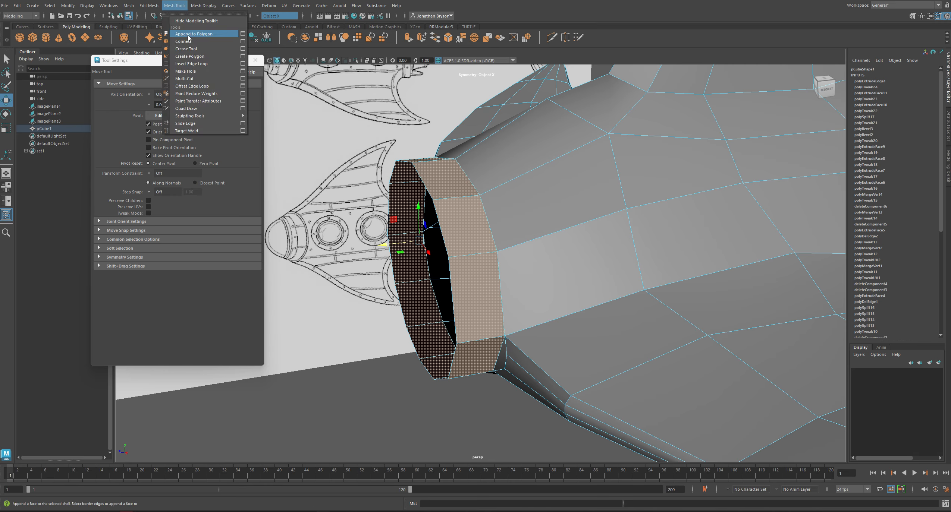
pyautogui.moveTo(154, 8)
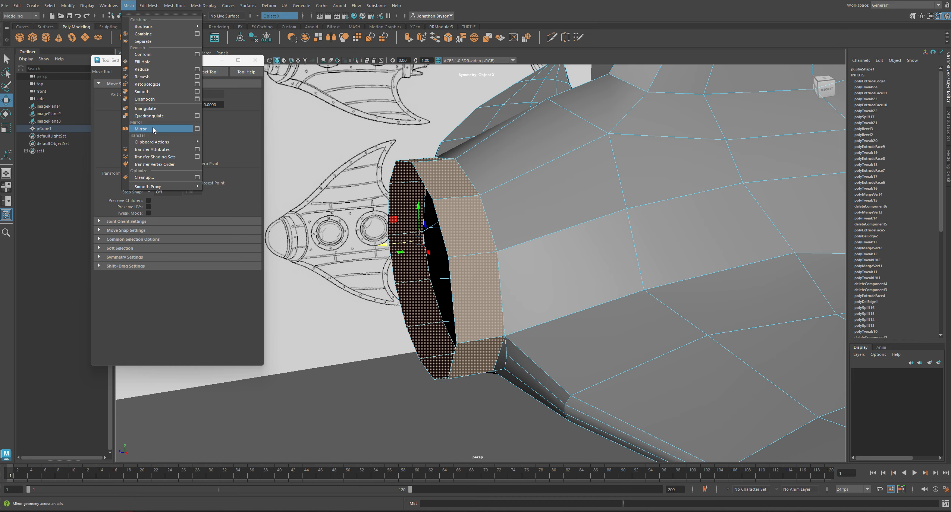
pyautogui.click(143, 41)
pyautogui.moveTo(460, 196)
pyautogui.mouseDown(button='right')
pyautogui.moveTo(494, 185)
pyautogui.moveTo(446, 198)
pyautogui.mouseUp(button='right')
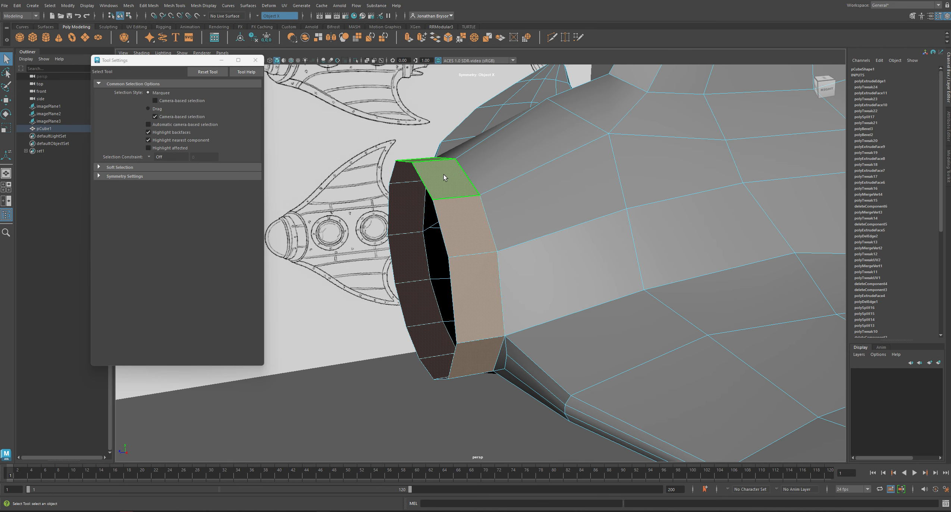
pyautogui.click(153, 5)
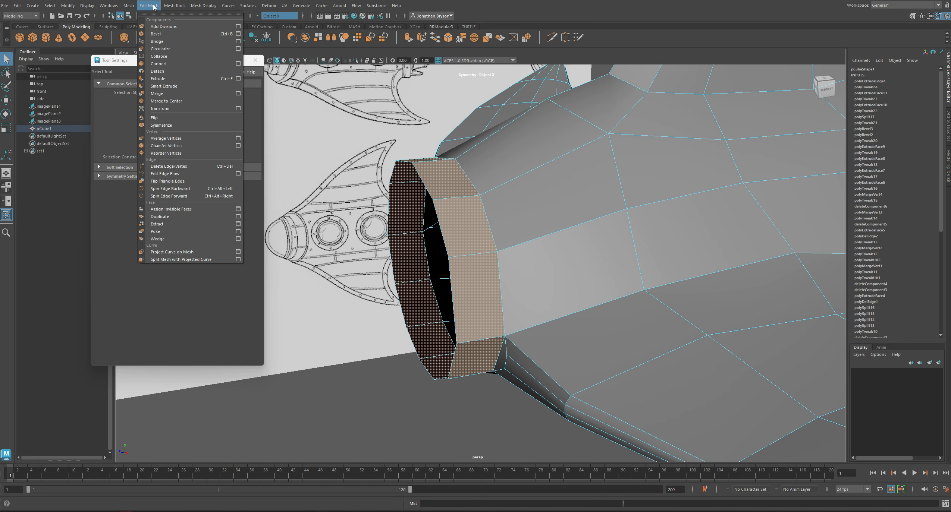
pyautogui.click(170, 223)
pyautogui.moveTo(450, 174); pyautogui.dragTo(448, 181, button='right')
pyautogui.click(448, 181)
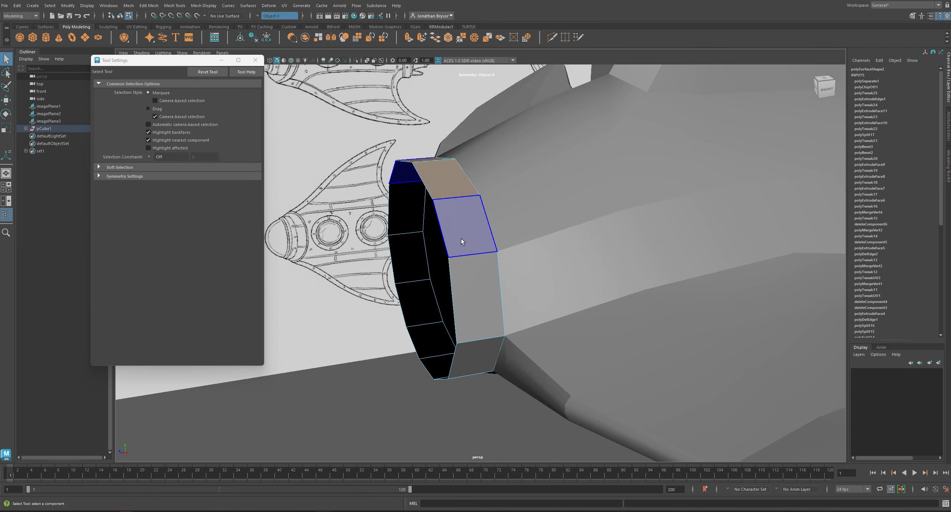
pyautogui.moveTo(460, 239); pyautogui.dragTo(464, 232, button='right')
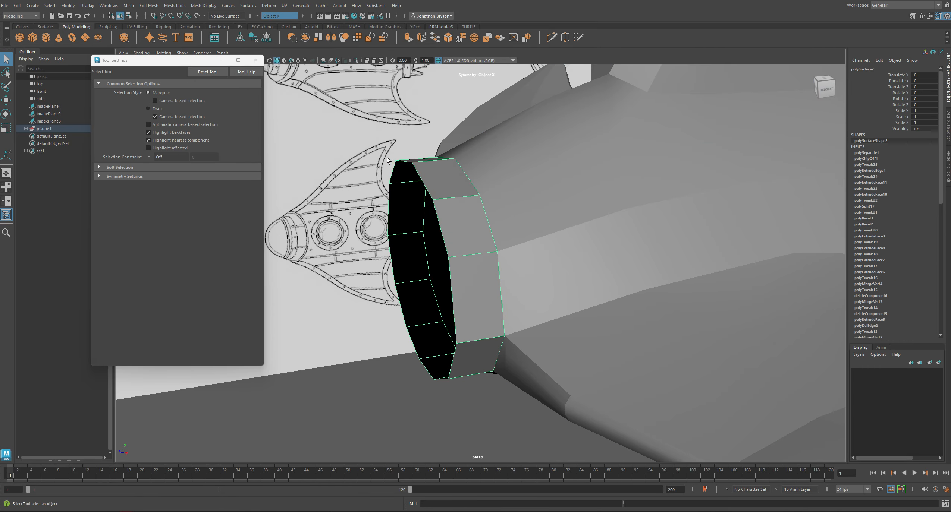
# - Turn symmetry off and select only the extracted ring object at the front of the body
pyautogui.click(257, 16)
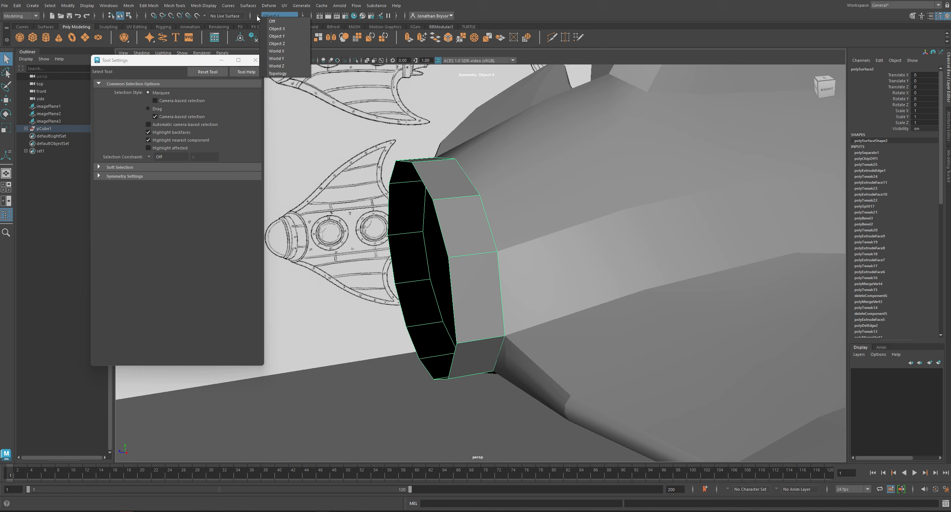
pyautogui.click(280, 21)
pyautogui.keyDown('alt'); pyautogui.moveTo(517, 209); pyautogui.dragTo(447, 163); pyautogui.keyUp('alt')
pyautogui.click(447, 163)
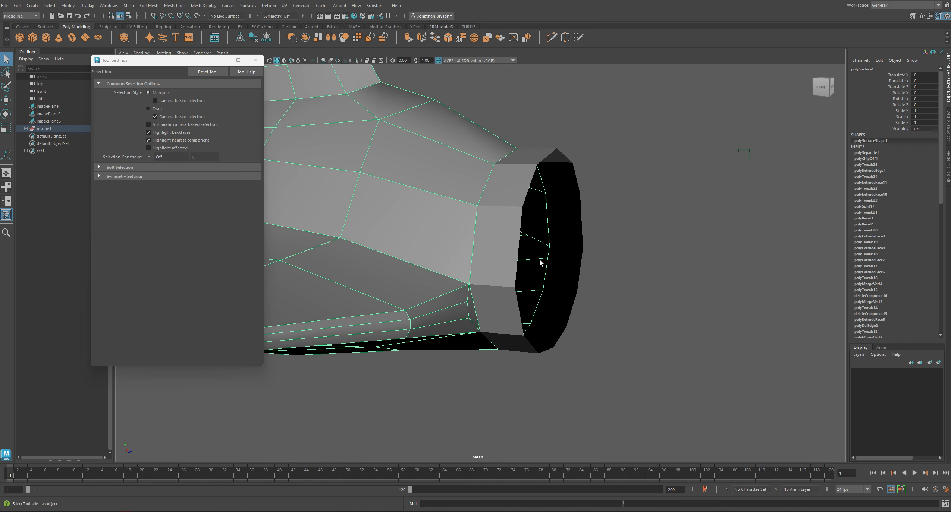
pyautogui.click(556, 206)
pyautogui.keyDown('alt'); pyautogui.moveTo(557, 206); pyautogui.dragTo(495, 259); pyautogui.keyUp('alt')
pyautogui.keyDown('alt'); pyautogui.moveTo(481, 228); pyautogui.dragTo(534, 261); pyautogui.keyUp('alt')
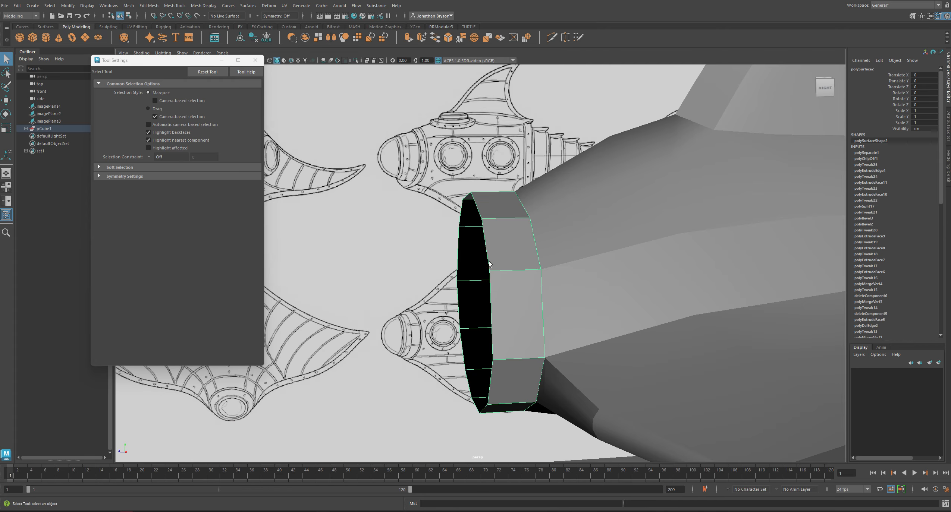
# - Extrude all faces of the ring outward by about 0.03 and scale them to 0.599 in local Y
pyautogui.keyDown('alt'); pyautogui.moveTo(489, 263); pyautogui.dragTo(531, 232, button='right'); pyautogui.keyUp('alt')
pyautogui.moveTo(491, 162); pyautogui.dragTo(481, 149, button='right')
pyautogui.click(491, 192)
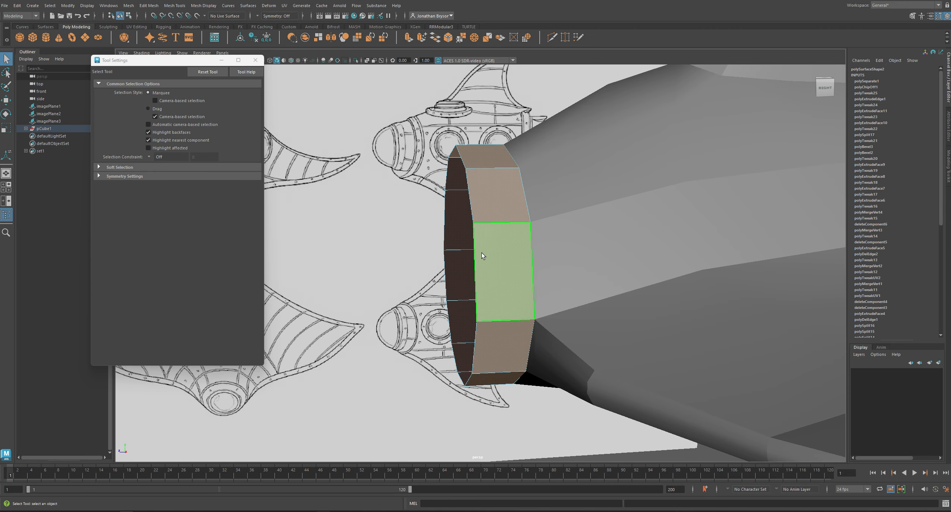
pyautogui.keyDown('alt'); pyautogui.moveTo(481, 253); pyautogui.dragTo(407, 147); pyautogui.keyUp('alt')
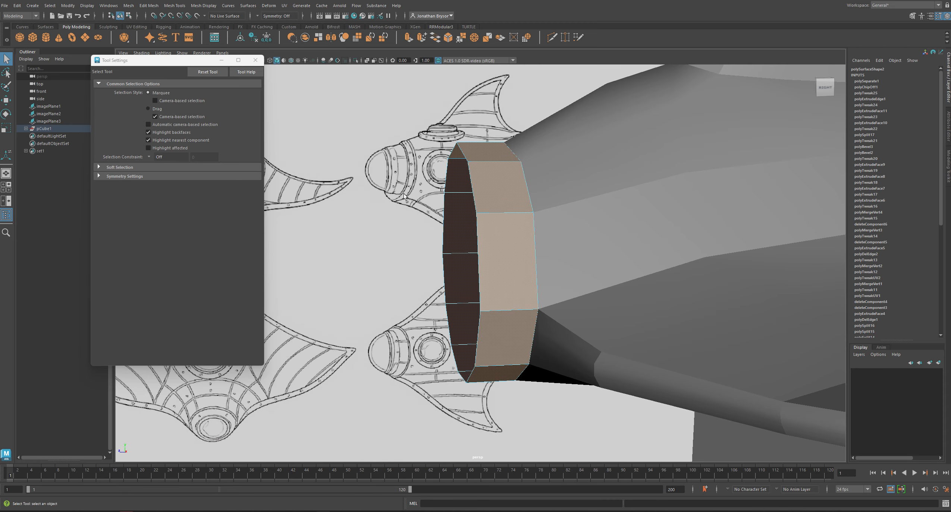
pyautogui.keyDown('alt'); pyautogui.moveTo(456, 210); pyautogui.dragTo(487, 214); pyautogui.keyUp('alt')
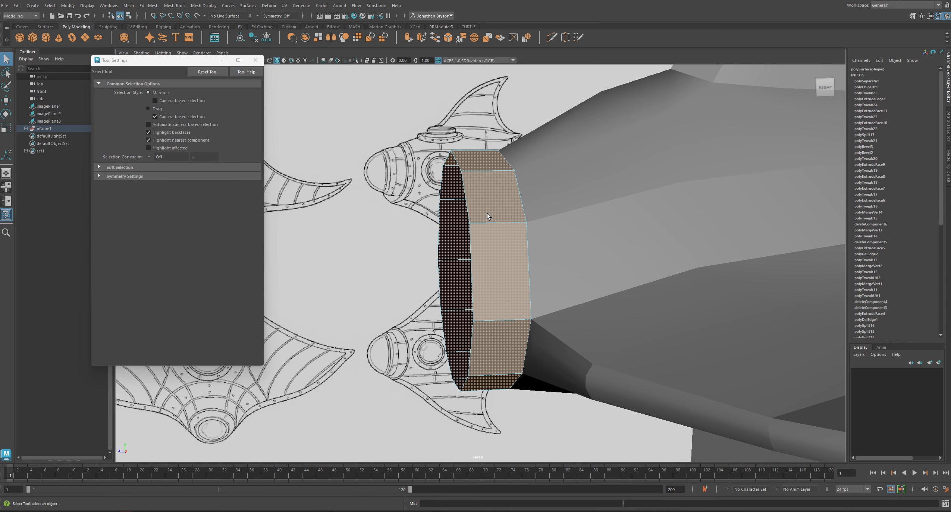
pyautogui.hotkey('ctrl', 'e')
pyautogui.moveTo(514, 349); pyautogui.dragTo(466, 261)
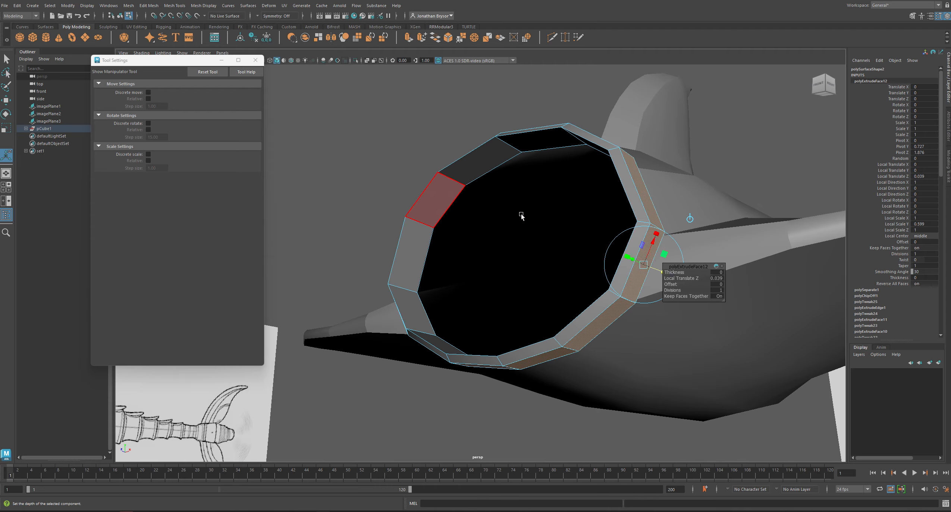
pyautogui.keyDown('alt'); pyautogui.moveTo(521, 217); pyautogui.dragTo(507, 349); pyautogui.keyUp('alt')
pyautogui.keyDown('alt'); pyautogui.moveTo(526, 299); pyautogui.dragTo(522, 293); pyautogui.keyUp('alt')
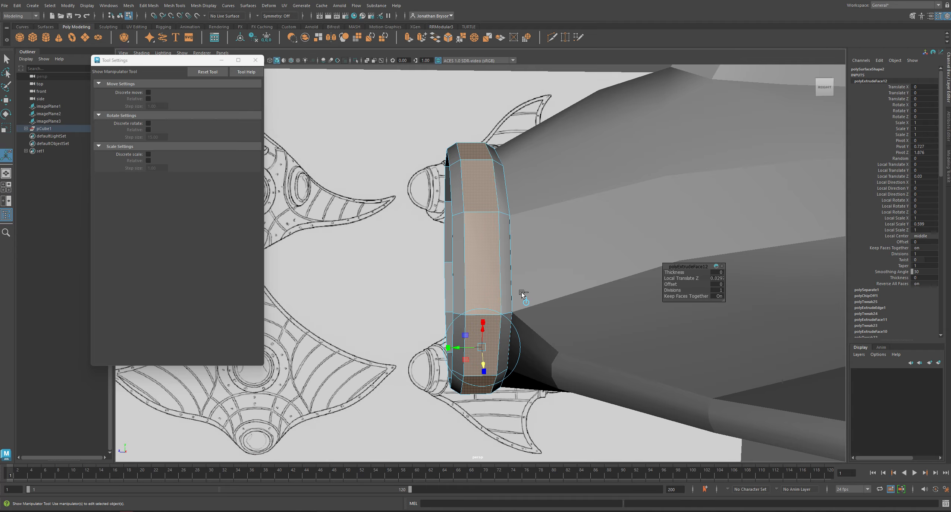
# - Extrude the ring's outer band of faces once more and narrow the new faces
pyautogui.hotkey('ctrl', 'e')
pyautogui.moveTo(447, 347); pyautogui.dragTo(467, 352)
pyautogui.keyDown('alt'); pyautogui.moveTo(468, 352); pyautogui.dragTo(567, 271); pyautogui.keyUp('alt')
# - Bevel the ring's selected rim edges with a fraction of 0.5 and one segment, checking the result in smooth preview
pyautogui.moveTo(554, 132); pyautogui.dragTo(553, 121, button='right')
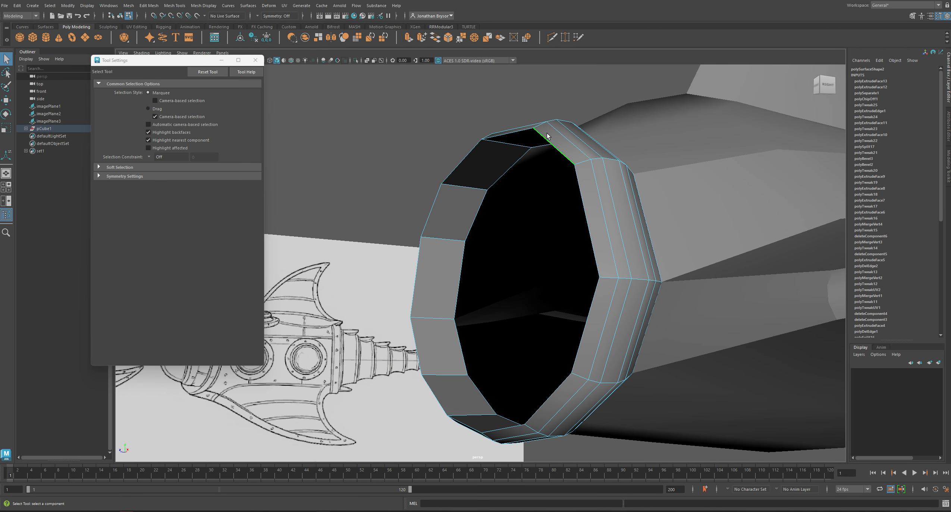
pyautogui.keyDown('alt'); pyautogui.moveTo(579, 154); pyautogui.dragTo(473, 239); pyautogui.keyUp('alt')
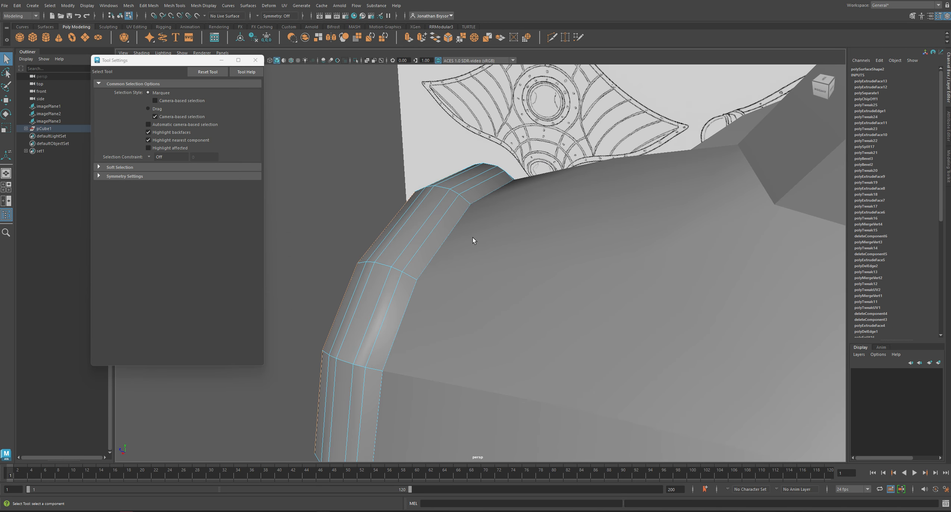
pyautogui.keyDown('alt'); pyautogui.moveTo(410, 301); pyautogui.dragTo(475, 243); pyautogui.keyUp('alt')
pyautogui.keyDown('shift'); pyautogui.rightClick(444, 209); pyautogui.keyUp('shift')
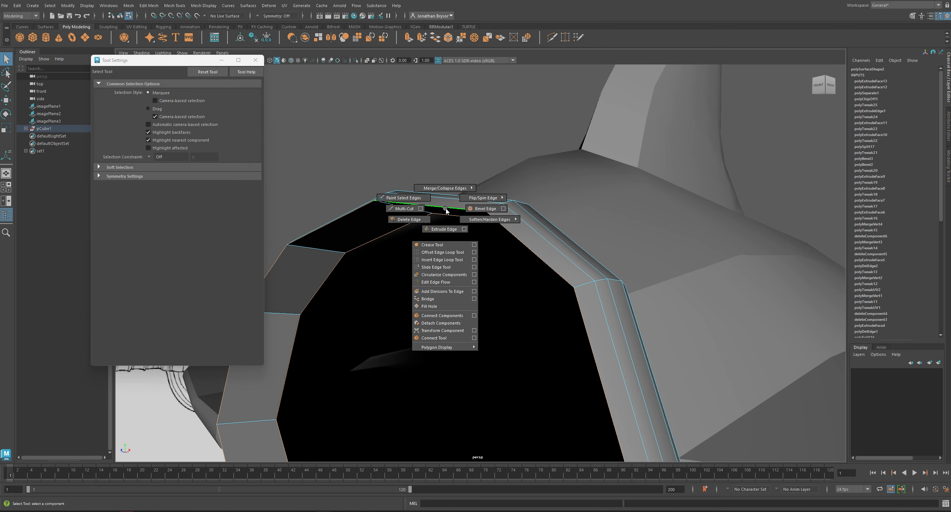
pyautogui.click(476, 210)
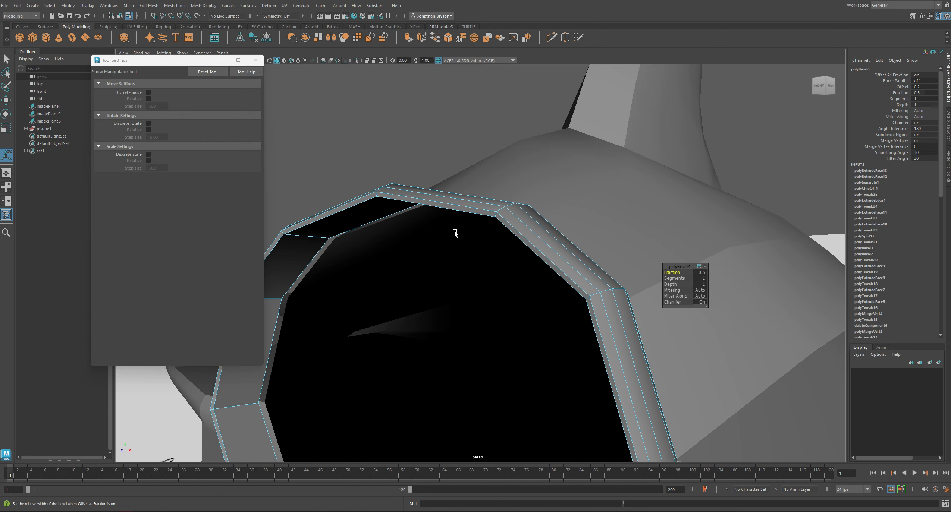
pyautogui.press('3')
pyautogui.keyDown('alt'); pyautogui.moveTo(606, 312); pyautogui.dragTo(530, 240); pyautogui.keyUp('alt')
pyautogui.press('1')
# - Insert supporting edge loops with Multi-Cut along the ring's front rim edges, comparing the cage and smooth preview
pyautogui.keyDown('shift'); pyautogui.moveTo(526, 240); pyautogui.dragTo(492, 228, button='right'); pyautogui.keyUp('shift')
pyautogui.click(530, 241)
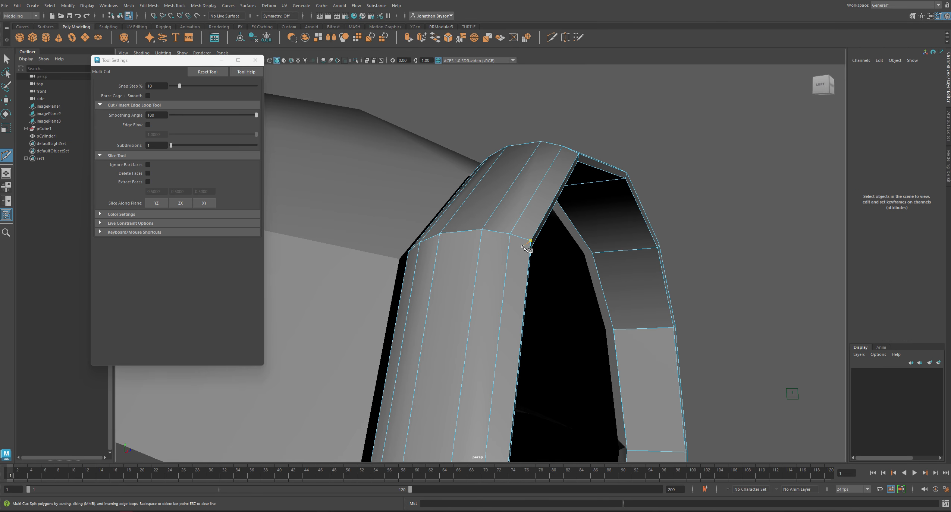
pyautogui.keyDown('alt'); pyautogui.moveTo(516, 238); pyautogui.dragTo(515, 149); pyautogui.keyUp('alt')
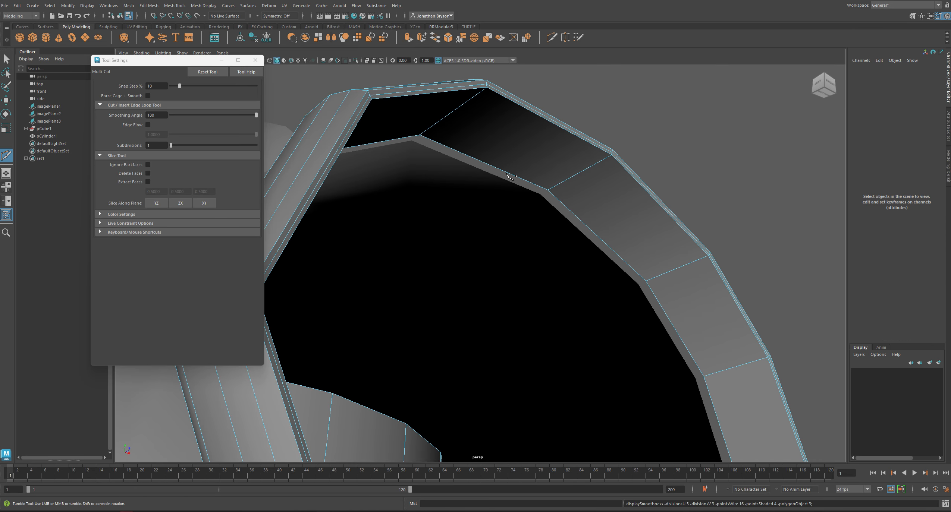
pyautogui.keyDown('alt'); pyautogui.moveTo(513, 182); pyautogui.dragTo(444, 256); pyautogui.keyUp('alt')
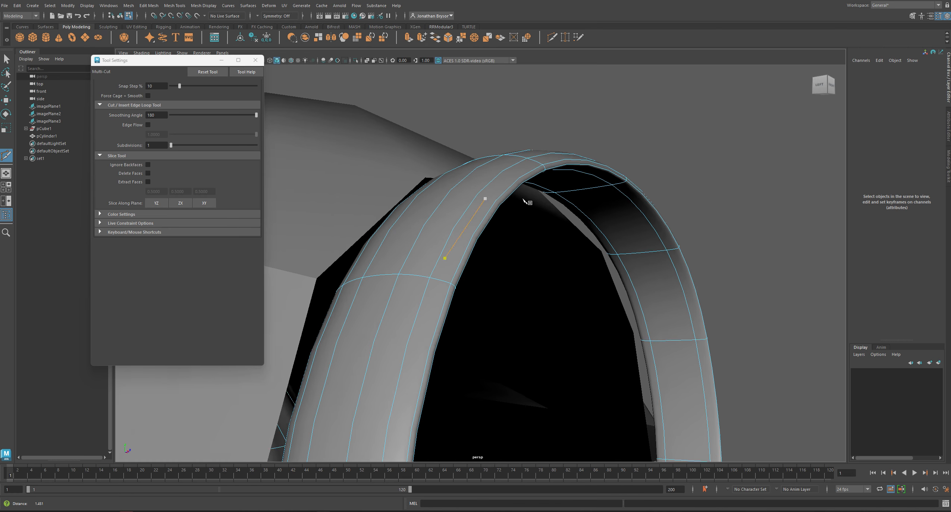
pyautogui.scroll(3, 447, 254)
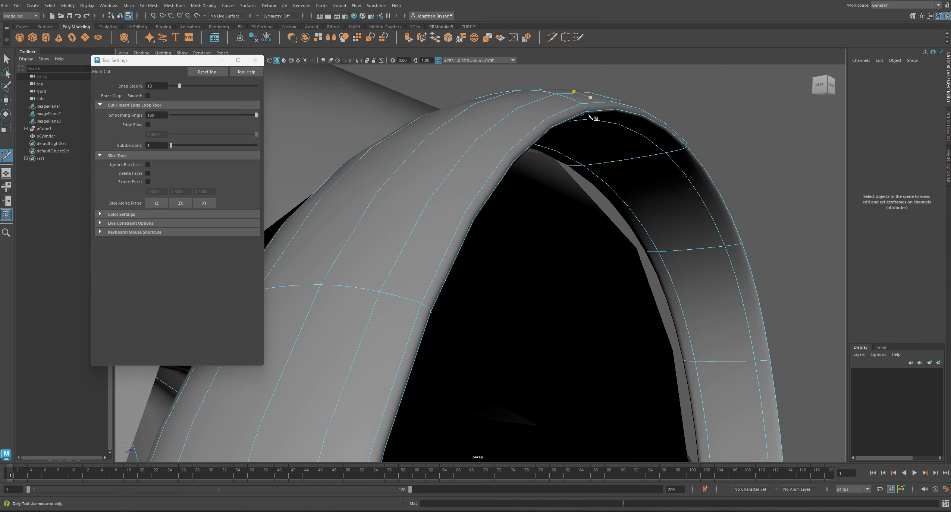
pyautogui.press('1')
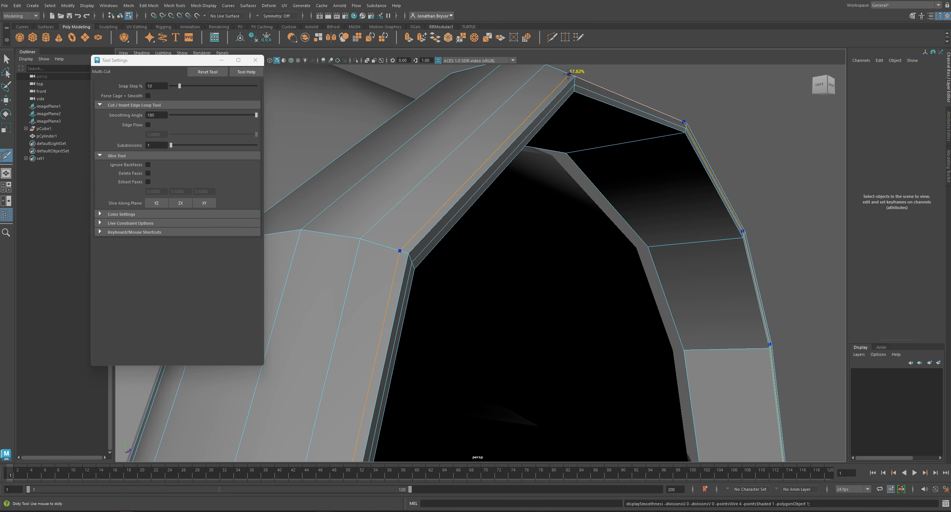
pyautogui.click(566, 153)
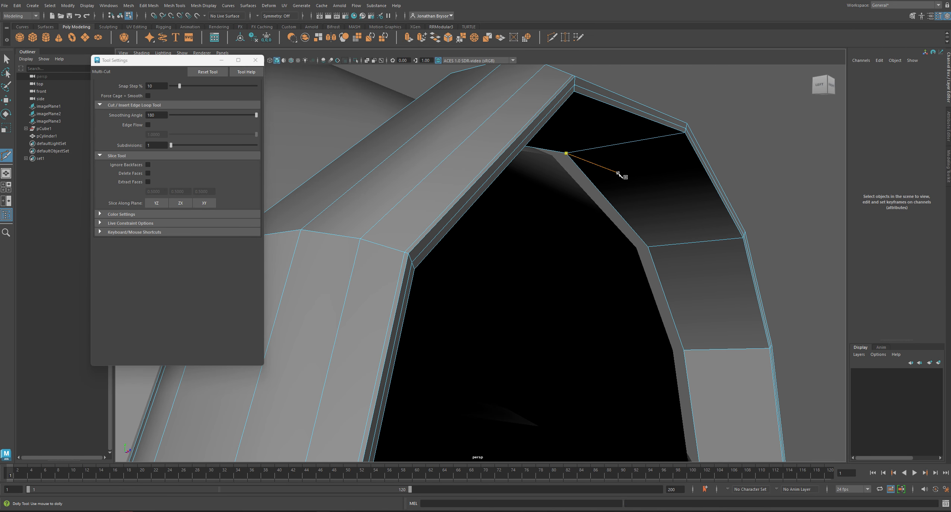
pyautogui.keyDown('ctrl'); pyautogui.click(682, 133); pyautogui.keyUp('ctrl')
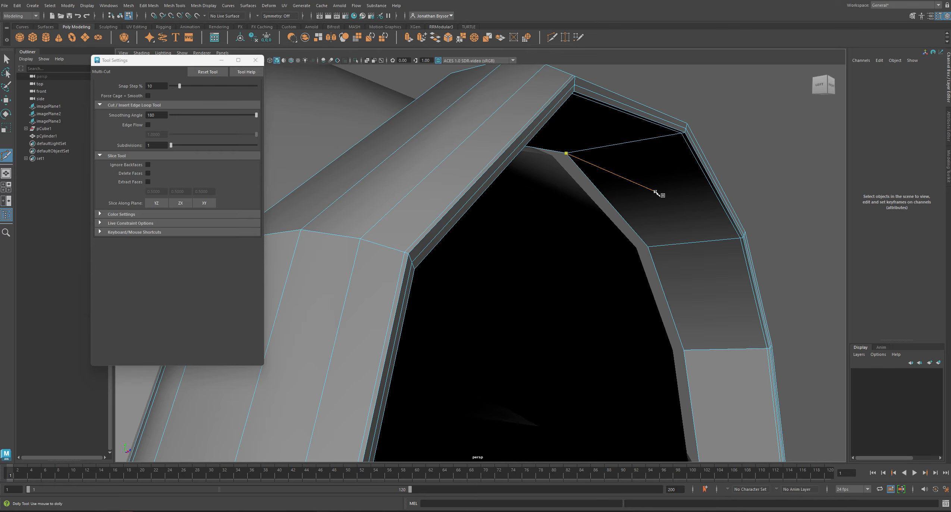
pyautogui.press('3')
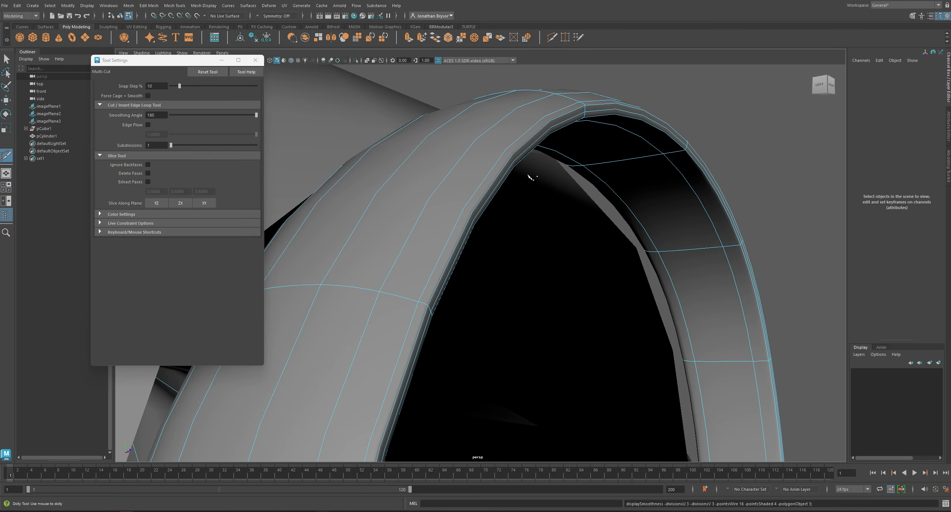
# - Insert supporting edge loops along the ring's rear and inner rim edges and check the whole ring in smooth preview
pyautogui.keyDown('alt'); pyautogui.moveTo(502, 186); pyautogui.dragTo(512, 169); pyautogui.keyUp('alt')
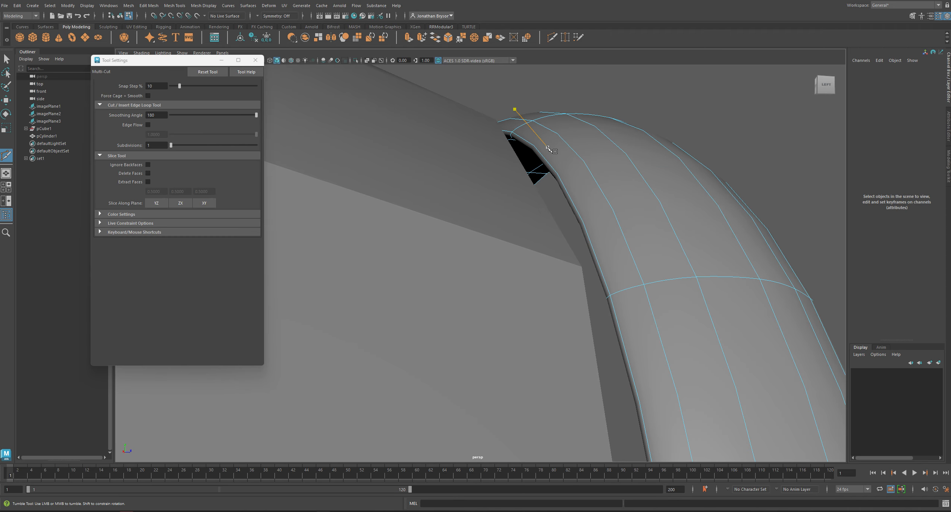
pyautogui.press('1')
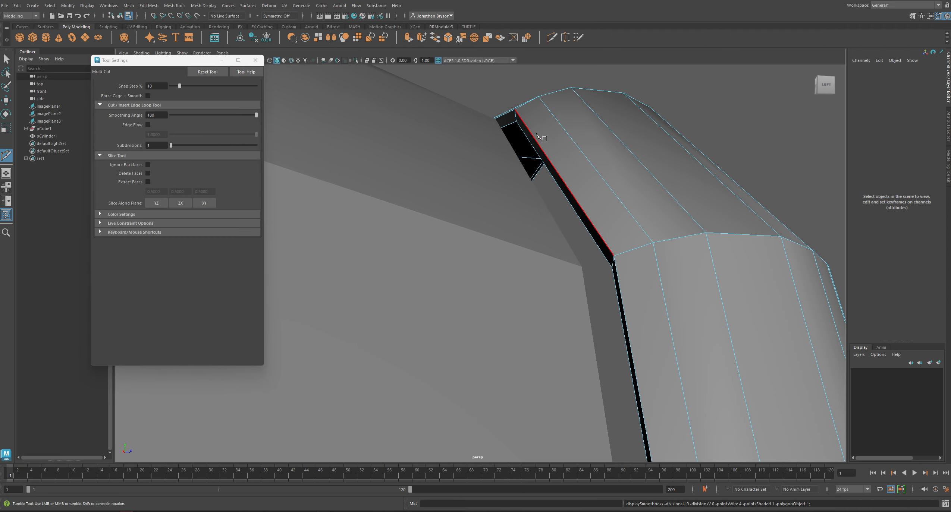
pyautogui.keyDown('ctrl'); pyautogui.click(521, 108); pyautogui.keyUp('ctrl')
pyautogui.keyDown('alt'); pyautogui.moveTo(563, 181); pyautogui.dragTo(574, 212); pyautogui.keyUp('alt')
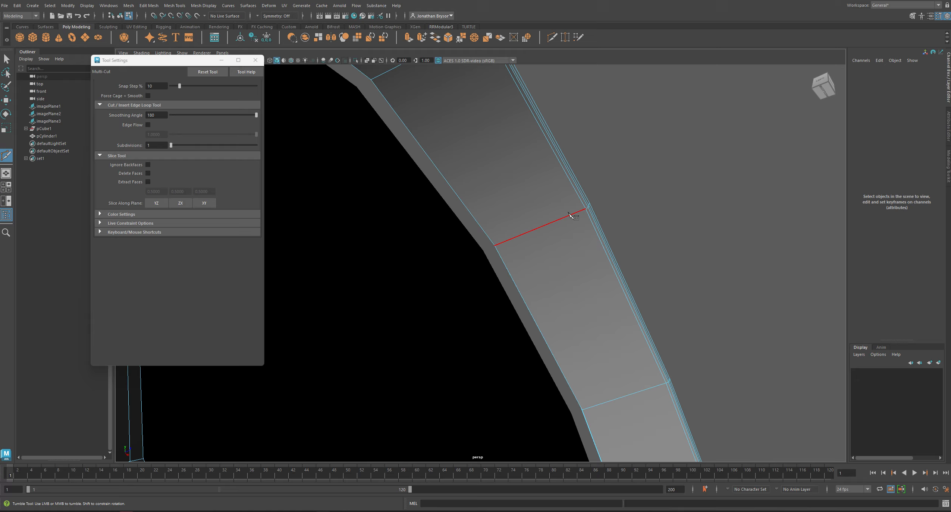
pyautogui.keyDown('ctrl'); pyautogui.click(500, 242); pyautogui.keyUp('ctrl')
pyautogui.keyDown('alt'); pyautogui.moveTo(516, 178); pyautogui.dragTo(563, 223); pyautogui.keyUp('alt')
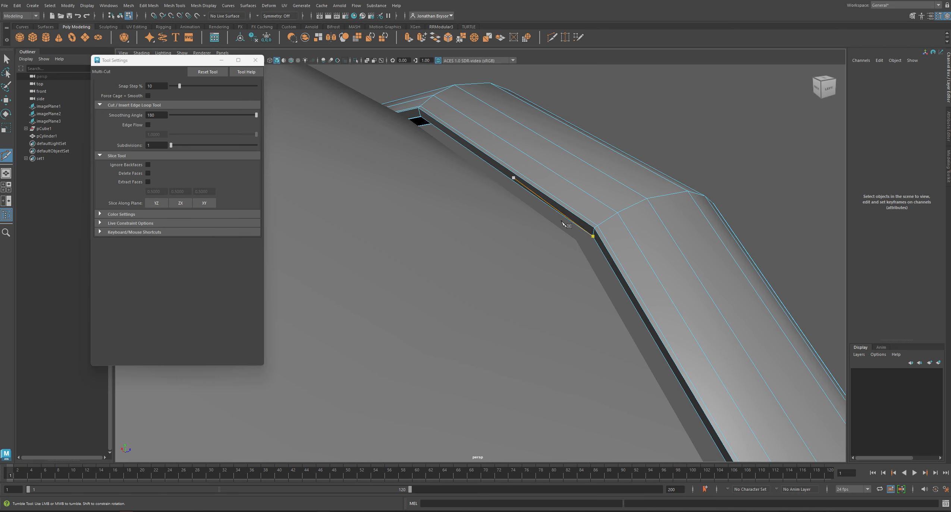
pyautogui.keyDown('ctrl'); pyautogui.click(593, 232); pyautogui.keyUp('ctrl')
pyautogui.moveTo(667, 231)
pyautogui.keyDown('alt'); pyautogui.mouseDown()
pyautogui.moveTo(639, 249)
pyautogui.moveTo(581, 246)
pyautogui.moveTo(600, 252)
pyautogui.moveTo(378, 205)
pyautogui.moveTo(520, 270)
pyautogui.moveTo(492, 314)
pyautogui.moveTo(401, 229)
pyautogui.moveTo(504, 324)
pyautogui.mouseUp(); pyautogui.keyUp('alt')
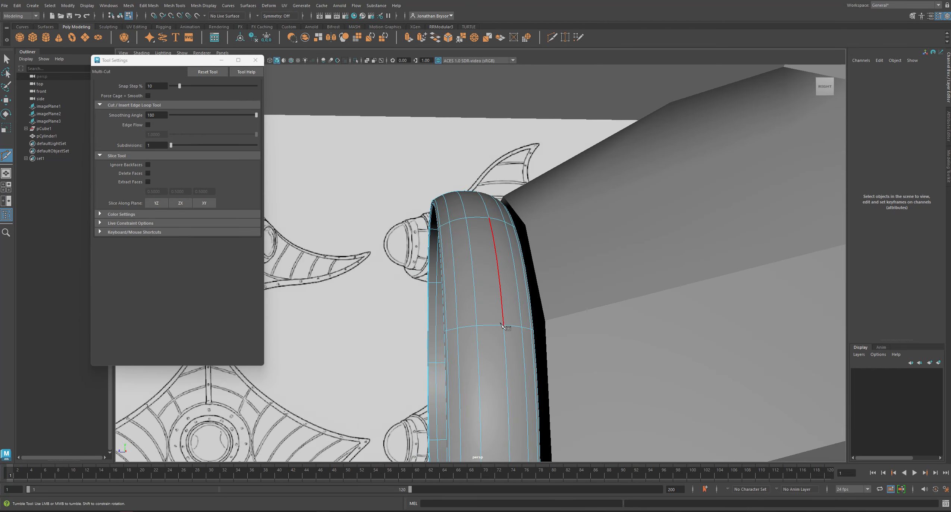
pyautogui.keyDown('alt'); pyautogui.moveTo(504, 324); pyautogui.dragTo(526, 219, button='middle'); pyautogui.keyUp('alt')
pyautogui.moveTo(527, 221)
pyautogui.keyDown('alt'); pyautogui.mouseDown()
pyautogui.moveTo(486, 285)
pyautogui.moveTo(497, 272)
pyautogui.moveTo(491, 278)
pyautogui.mouseUp(); pyautogui.keyUp('alt')
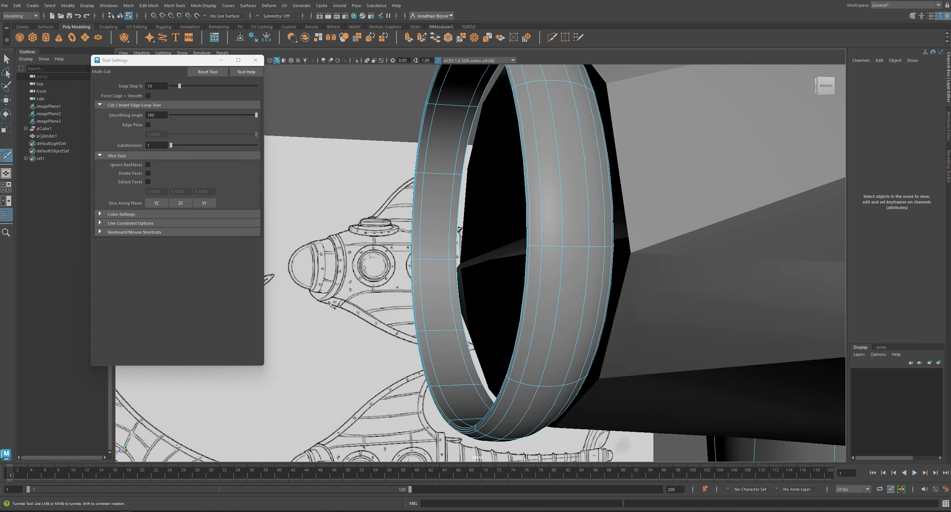
pyautogui.keyDown('alt'); pyautogui.moveTo(577, 197); pyautogui.dragTo(569, 215); pyautogui.keyUp('alt')
pyautogui.keyDown('alt'); pyautogui.moveTo(569, 215); pyautogui.dragTo(556, 257, button='middle'); pyautogui.keyUp('alt')
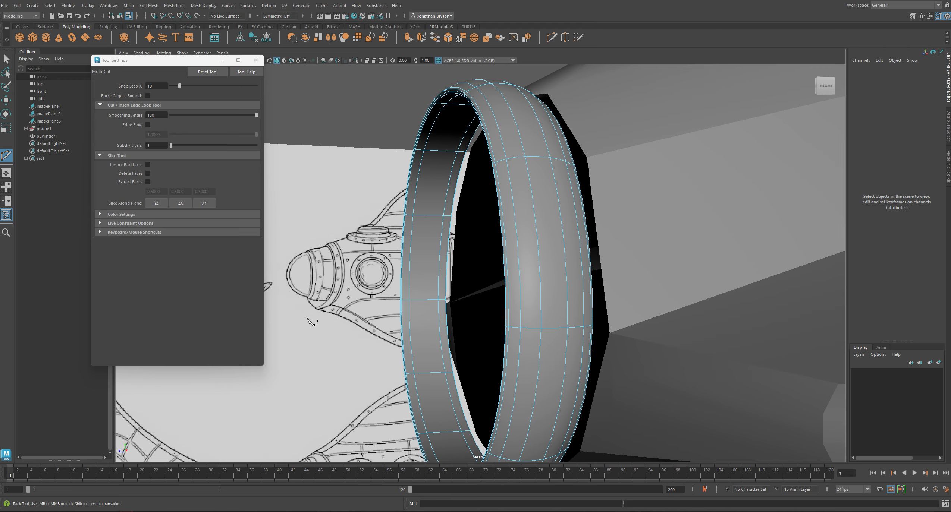
# - Bevel the edge loops running around the ring's cross-section at its two opposite side corners
pyautogui.press('1')
pyautogui.keyDown('alt'); pyautogui.moveTo(561, 212); pyautogui.dragTo(492, 170); pyautogui.keyUp('alt')
pyautogui.press('q')
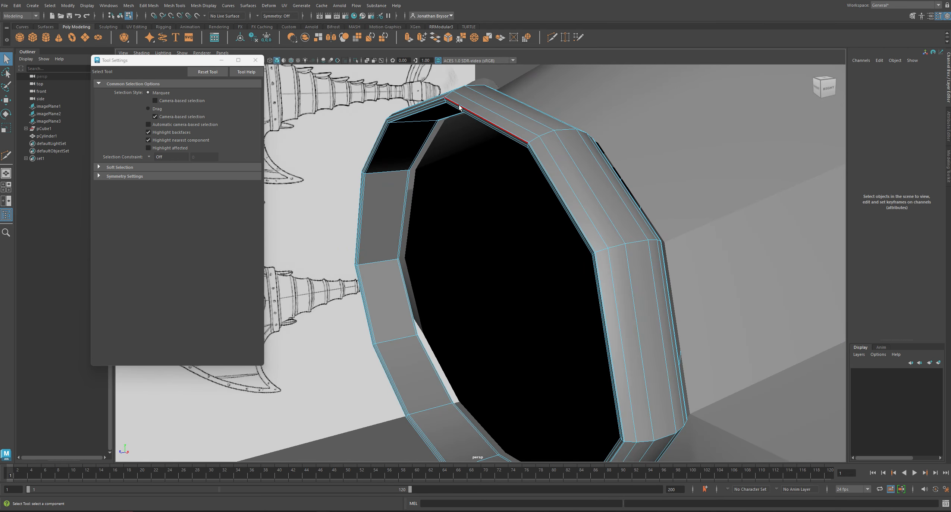
pyautogui.moveTo(457, 105); pyautogui.dragTo(466, 107, button='right')
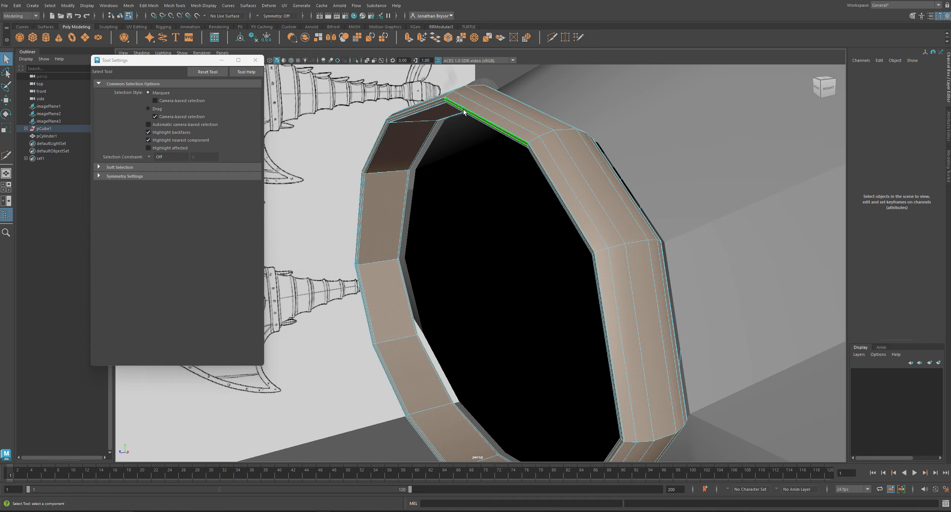
pyautogui.keyDown('alt'); pyautogui.moveTo(492, 166); pyautogui.dragTo(547, 279); pyautogui.keyUp('alt')
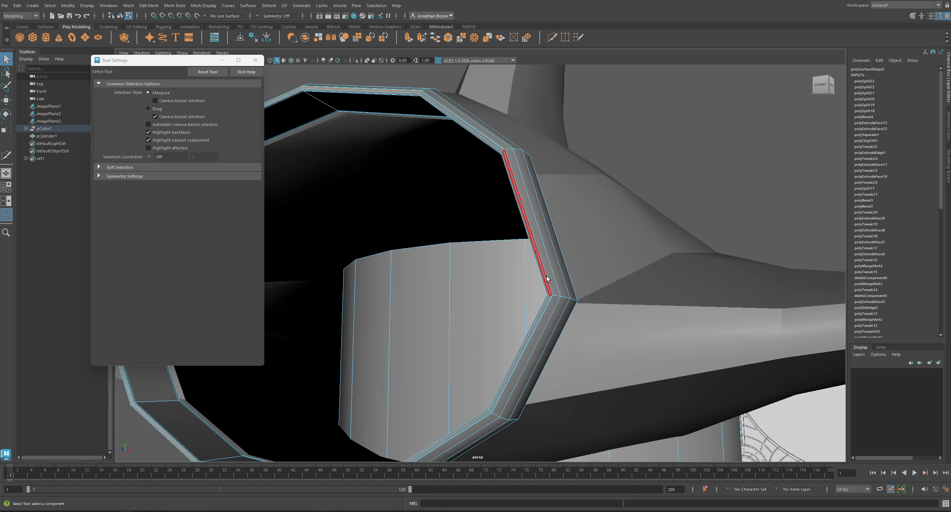
pyautogui.moveTo(554, 268); pyautogui.dragTo(553, 240, button='right')
pyautogui.click(557, 298)
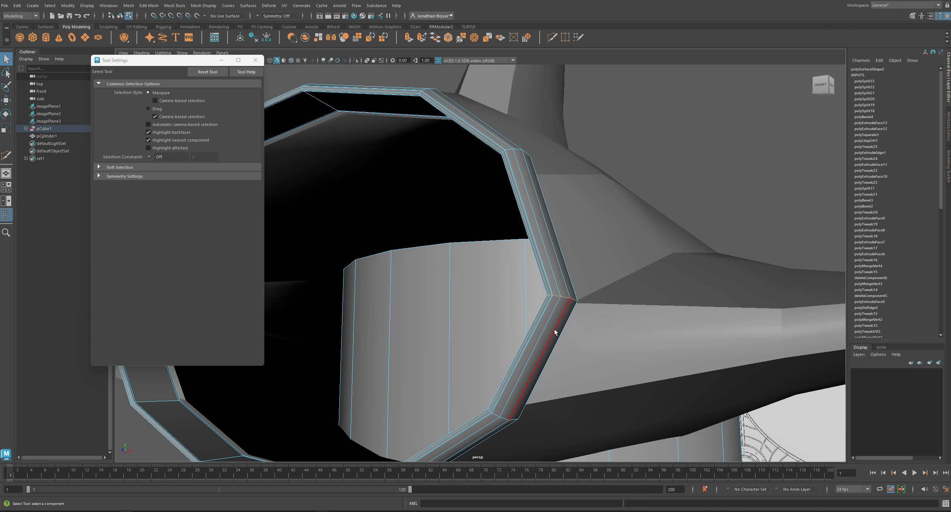
pyautogui.keyDown('alt'); pyautogui.moveTo(554, 330); pyautogui.dragTo(561, 300); pyautogui.keyUp('alt')
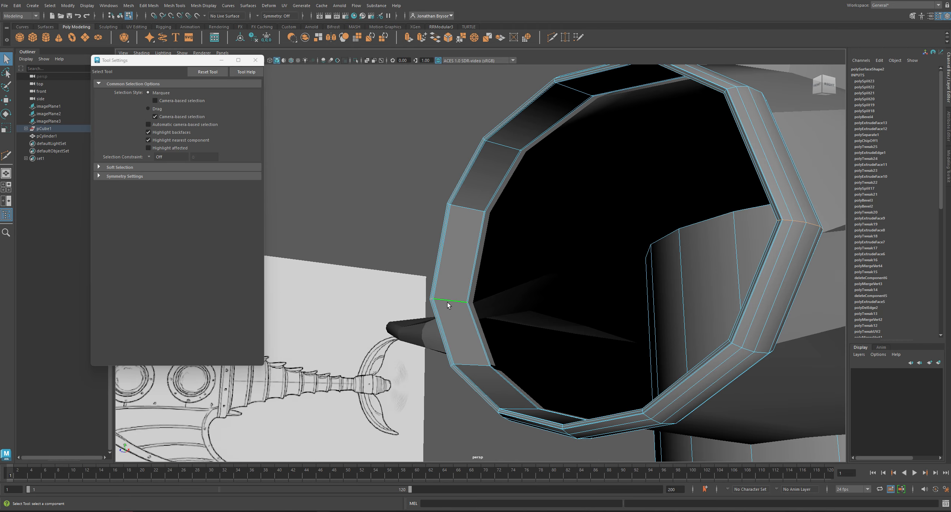
pyautogui.keyDown('shift'); pyautogui.moveTo(445, 300); pyautogui.dragTo(476, 298, button='right'); pyautogui.keyUp('shift')
# - Set the fraction of the side-corner bevel to 0.05
pyautogui.keyDown('alt'); pyautogui.moveTo(682, 288); pyautogui.dragTo(621, 287); pyautogui.keyUp('alt')
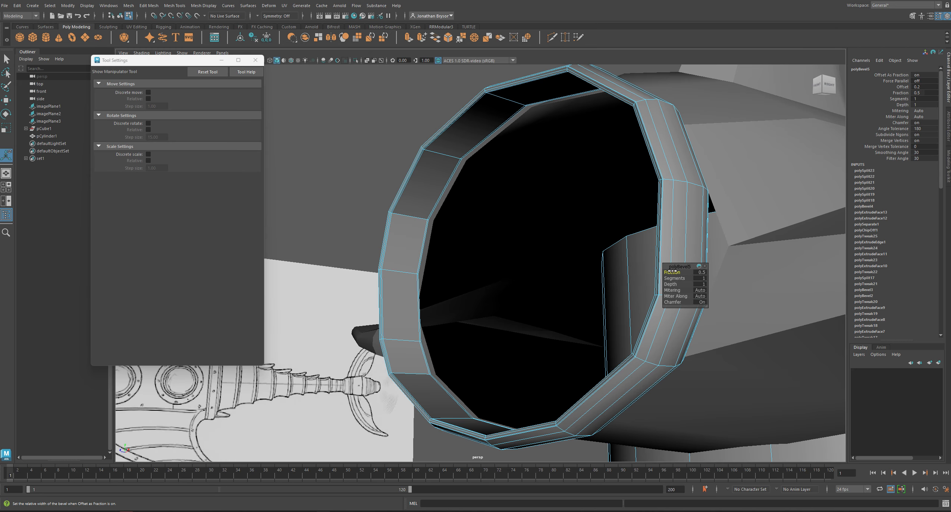
pyautogui.moveTo(672, 271); pyautogui.dragTo(668, 271)
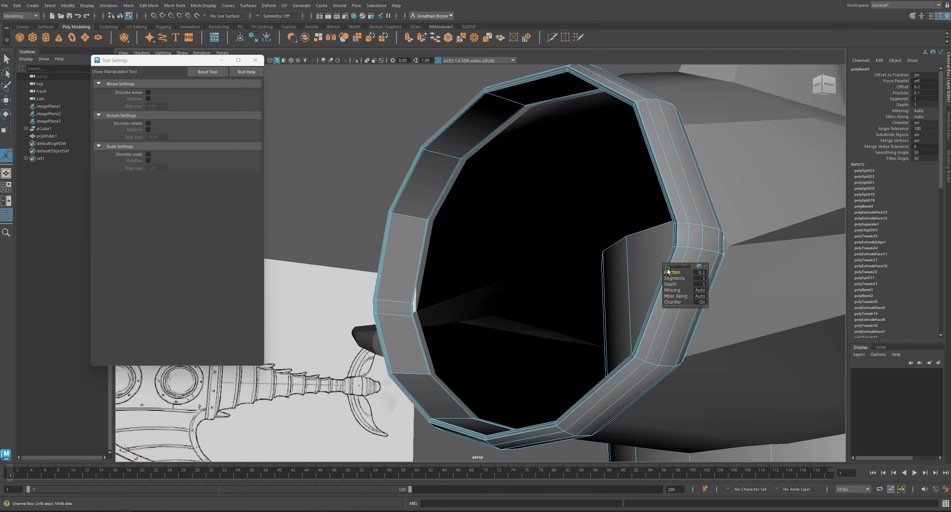
pyautogui.click(699, 274)
pyautogui.write('.05')
pyautogui.press('Return')
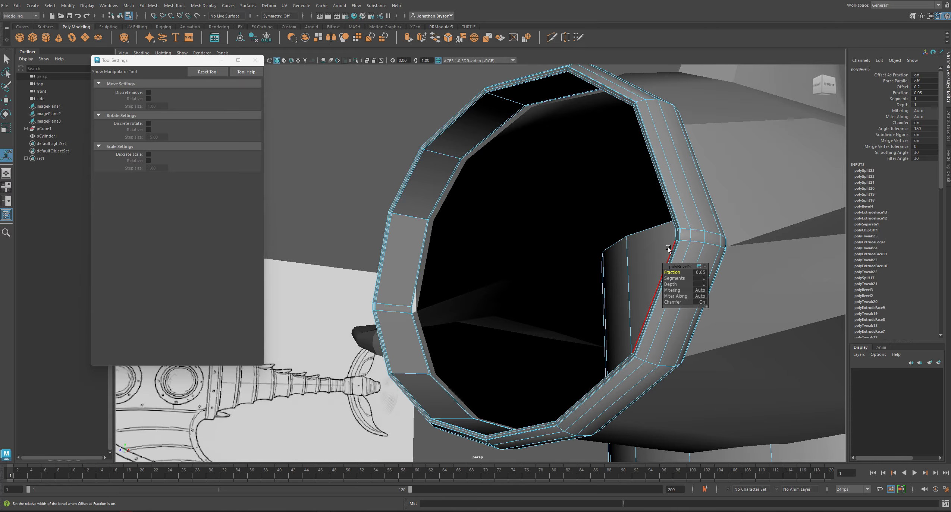
# - Select the narrow beveled face bands wrapping around the ring's cross-section on both sides
pyautogui.keyDown('alt'); pyautogui.moveTo(662, 192); pyautogui.dragTo(493, 211); pyautogui.keyUp('alt')
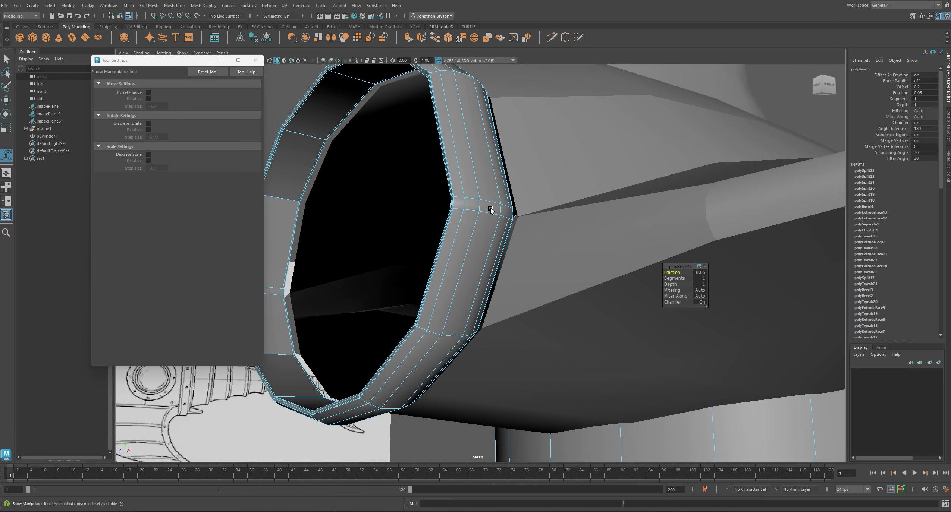
pyautogui.keyDown('alt'); pyautogui.moveTo(493, 211); pyautogui.dragTo(578, 229, button='right'); pyautogui.keyUp('alt')
pyautogui.keyDown('alt'); pyautogui.moveTo(577, 229); pyautogui.dragTo(599, 266, button='middle'); pyautogui.keyUp('alt')
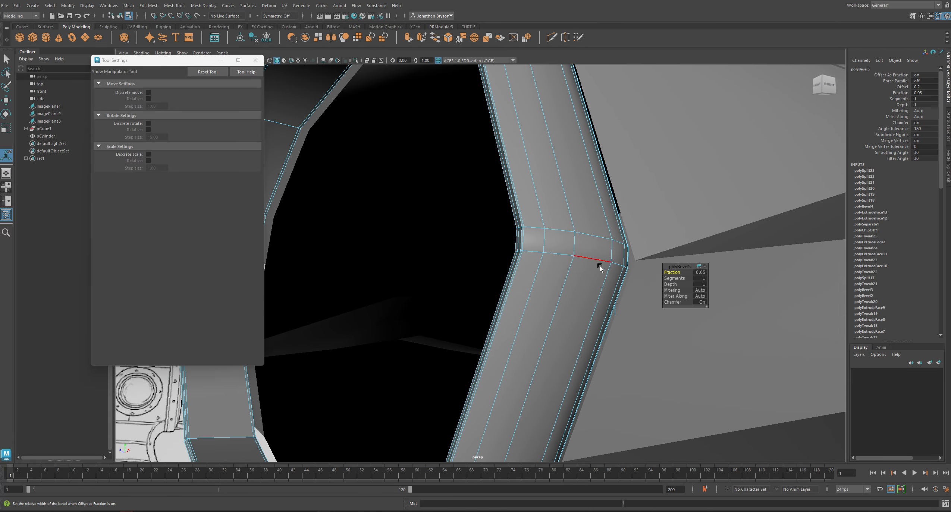
pyautogui.moveTo(594, 243); pyautogui.dragTo(593, 263, button='right')
pyautogui.click(593, 248)
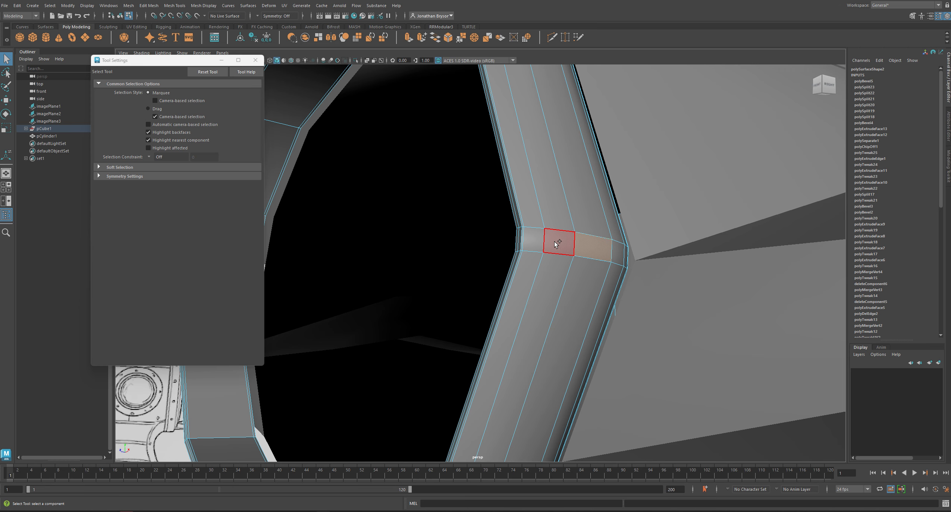
pyautogui.keyDown('shift'); pyautogui.doubleClick(555, 244); pyautogui.keyUp('shift')
pyautogui.keyDown('alt'); pyautogui.moveTo(431, 284); pyautogui.dragTo(653, 280, button='middle'); pyautogui.keyUp('alt')
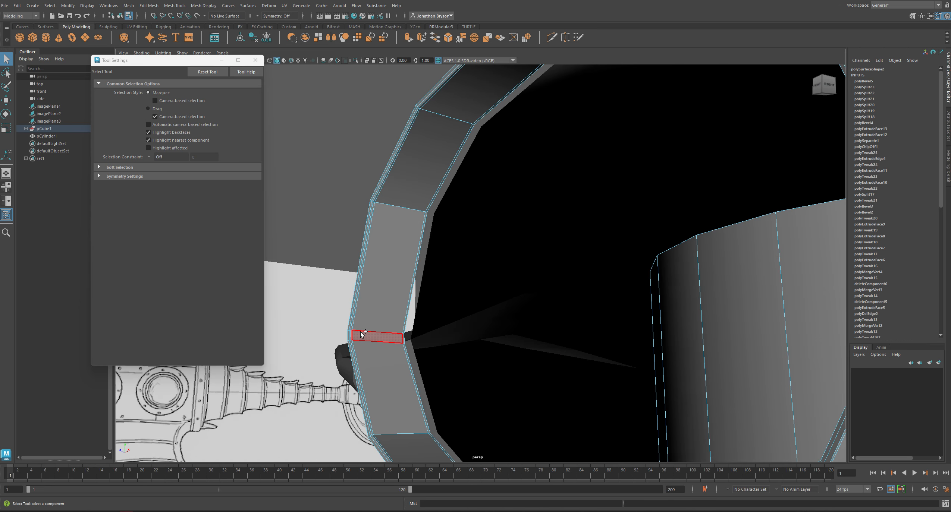
pyautogui.keyDown('alt'); pyautogui.moveTo(350, 335); pyautogui.dragTo(429, 342); pyautogui.keyUp('alt')
# - Extrude the two selected face bands and scale the new faces narrower along the component Y axis
pyautogui.hotkey('ctrl', 'e')
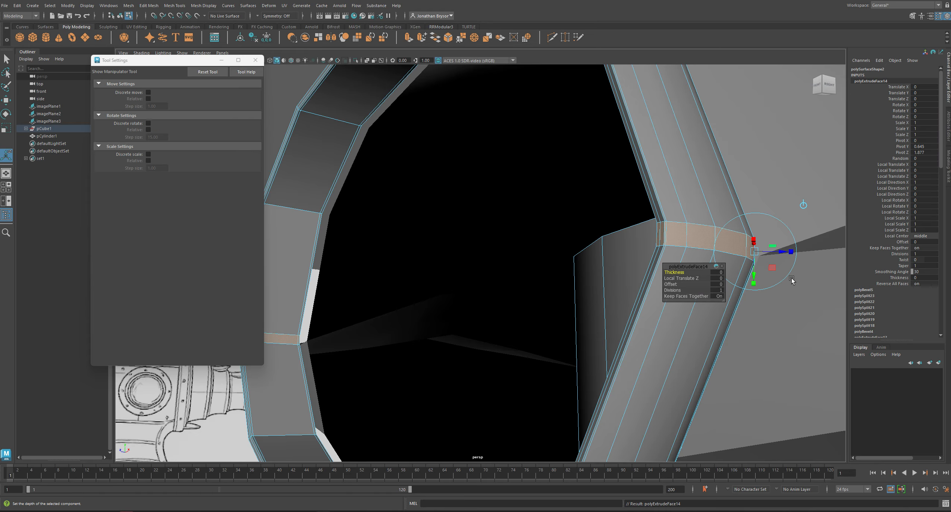
pyautogui.moveTo(753, 277); pyautogui.dragTo(753, 267)
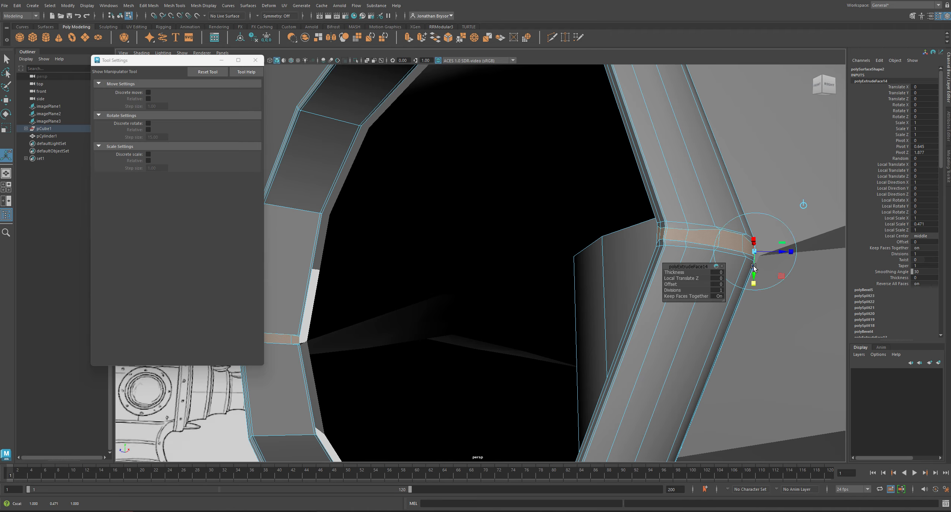
pyautogui.hotkey('ctrl', 'z')
pyautogui.press('r')
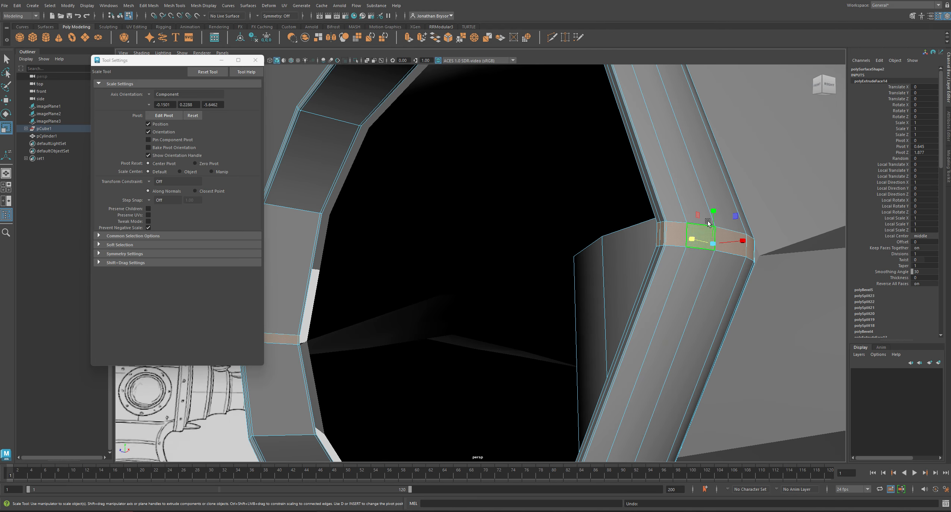
pyautogui.moveTo(713, 210); pyautogui.dragTo(714, 234)
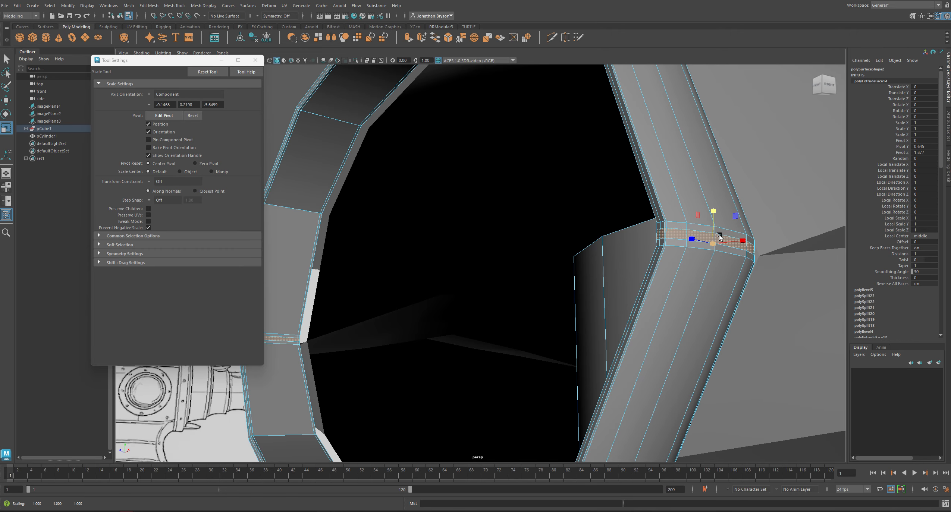
# - Extrude the narrowed bands outward by about 0.004 in local Z and inspect the raised seams in smooth preview
pyautogui.hotkey('ctrl', 'e')
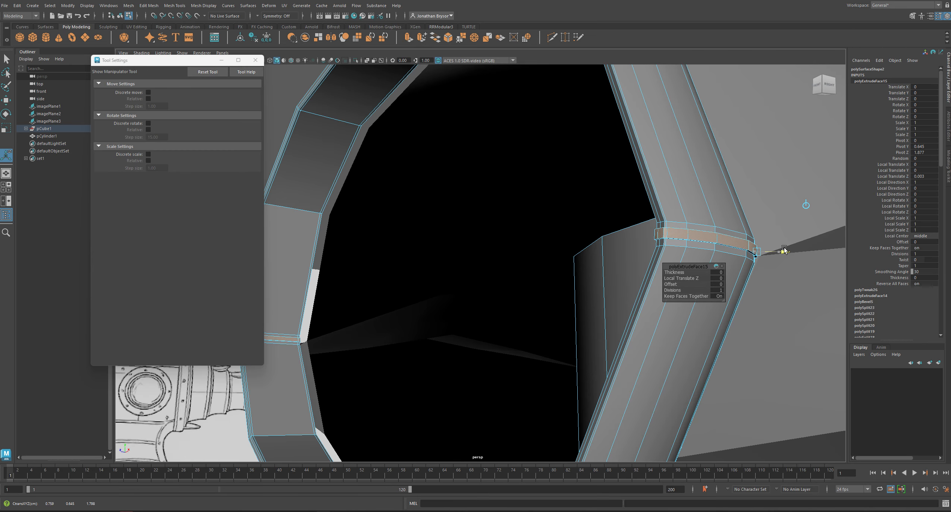
pyautogui.moveTo(783, 250); pyautogui.dragTo(783, 251)
pyautogui.press('3')
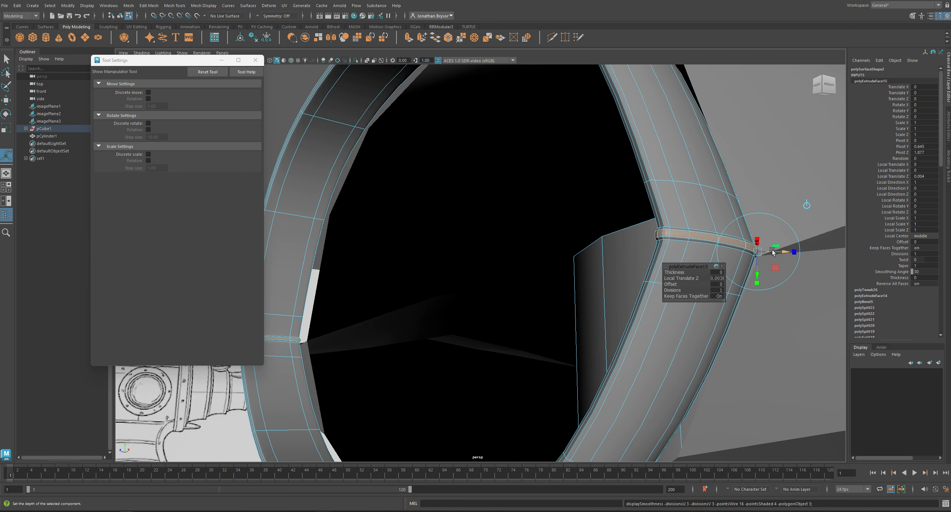
pyautogui.keyDown('alt'); pyautogui.moveTo(681, 267); pyautogui.dragTo(690, 285); pyautogui.keyUp('alt')
pyautogui.keyDown('alt'); pyautogui.moveTo(690, 317); pyautogui.dragTo(525, 278, button='middle'); pyautogui.keyUp('alt')
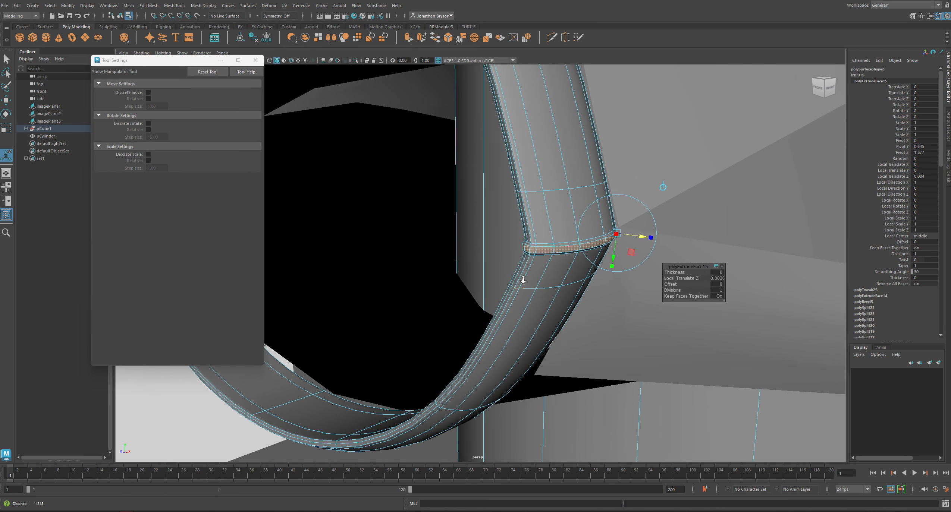
pyautogui.keyDown('alt'); pyautogui.moveTo(524, 278); pyautogui.dragTo(634, 305, button='right'); pyautogui.keyUp('alt')
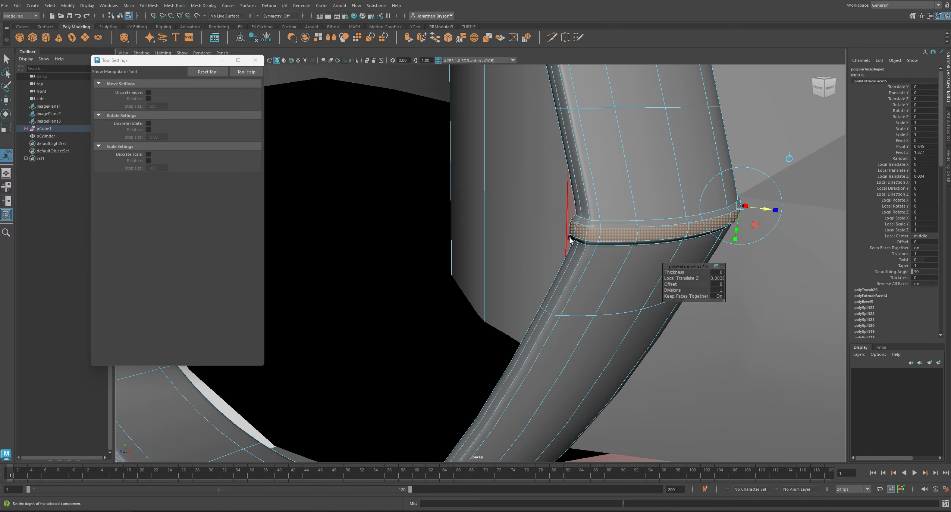
# - Inspect the raised seam bands on both sides of the front ring, return to object selection and deselect the ring
pyautogui.keyDown('alt'); pyautogui.moveTo(676, 235); pyautogui.dragTo(701, 229); pyautogui.keyUp('alt')
pyautogui.keyDown('alt'); pyautogui.moveTo(766, 229); pyautogui.dragTo(655, 216, button='right'); pyautogui.keyUp('alt')
pyautogui.keyDown('alt'); pyautogui.moveTo(655, 214); pyautogui.dragTo(815, 280, button='middle'); pyautogui.keyUp('alt')
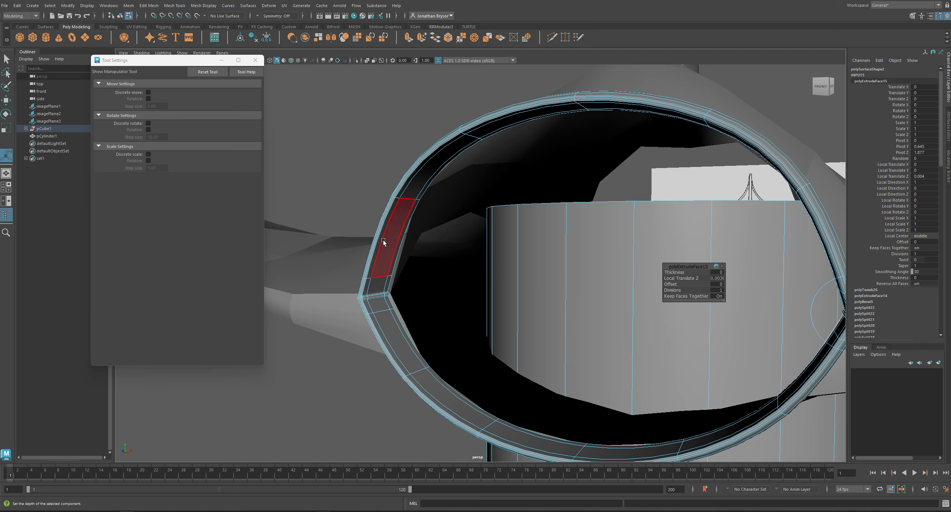
pyautogui.keyDown('alt'); pyautogui.moveTo(809, 370); pyautogui.dragTo(737, 227, button='middle'); pyautogui.keyUp('alt')
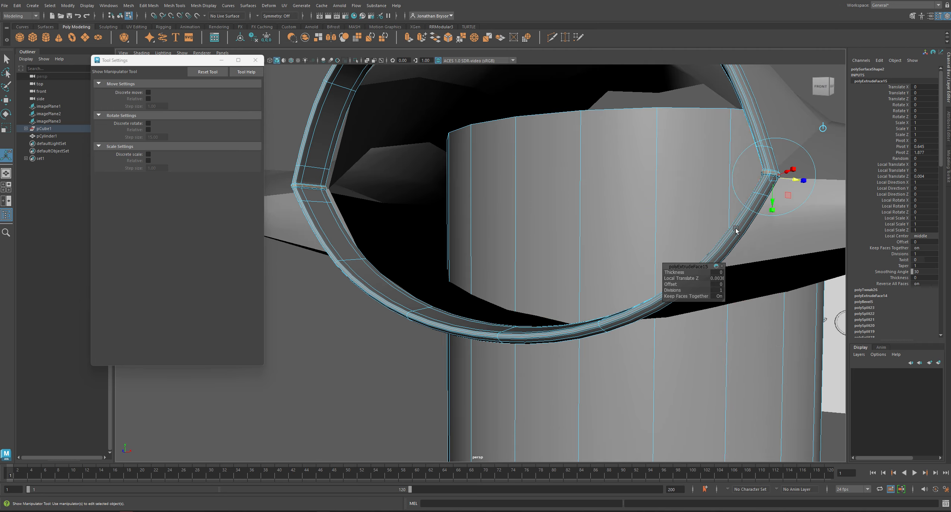
pyautogui.keyDown('alt'); pyautogui.moveTo(500, 180); pyautogui.dragTo(559, 260); pyautogui.keyUp('alt')
pyautogui.moveTo(580, 195); pyautogui.dragTo(627, 174, button='right')
pyautogui.keyDown('alt'); pyautogui.moveTo(557, 208); pyautogui.dragTo(562, 226, button='middle'); pyautogui.keyUp('alt')
pyautogui.keyDown('alt'); pyautogui.moveTo(562, 226); pyautogui.dragTo(504, 223); pyautogui.keyUp('alt')
pyautogui.keyDown('alt'); pyautogui.moveTo(458, 292); pyautogui.dragTo(639, 183); pyautogui.keyUp('alt')
pyautogui.rightClick(598, 195)
pyautogui.moveTo(598, 195); pyautogui.dragTo(649, 178, button='right')
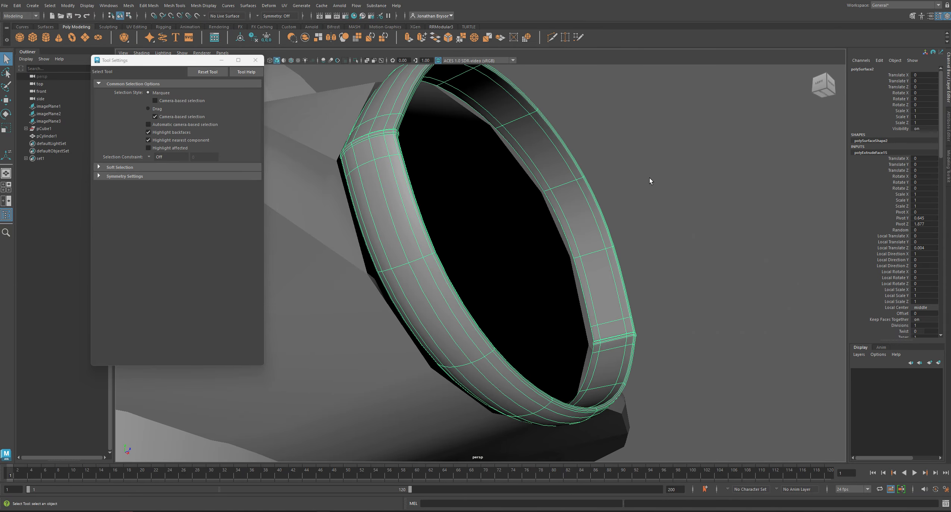
pyautogui.click(668, 216)
pyautogui.keyDown('alt'); pyautogui.moveTo(670, 219); pyautogui.dragTo(626, 204); pyautogui.keyUp('alt')
# - Select the main body and examine its front opening and ring fit alongside the reference drawings
pyautogui.click(637, 196)
pyautogui.keyDown('alt'); pyautogui.moveTo(642, 244); pyautogui.dragTo(611, 267); pyautogui.keyUp('alt')
pyautogui.keyDown('alt'); pyautogui.moveTo(612, 268); pyautogui.dragTo(621, 266, button='middle'); pyautogui.keyUp('alt')
pyautogui.keyDown('alt'); pyautogui.moveTo(621, 266); pyautogui.dragTo(531, 255); pyautogui.keyUp('alt')
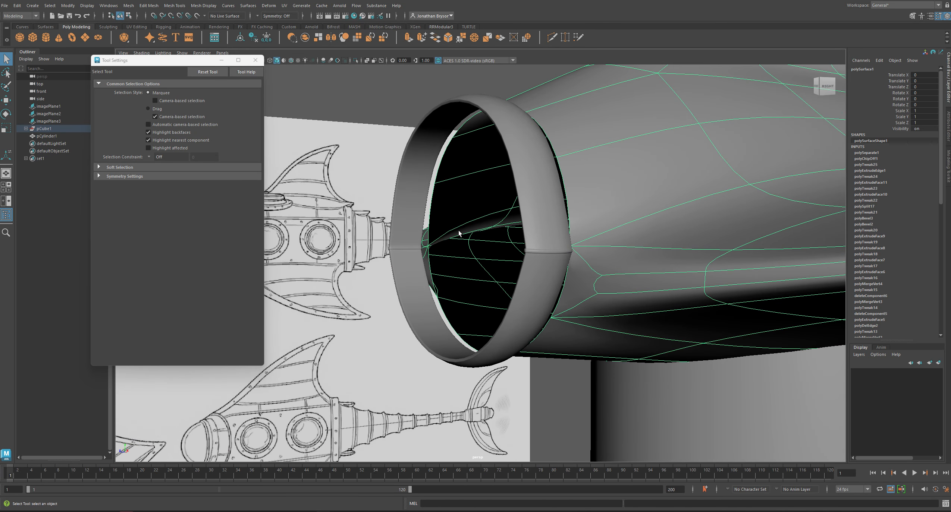
pyautogui.keyDown('alt'); pyautogui.moveTo(458, 233); pyautogui.dragTo(517, 230); pyautogui.keyUp('alt')
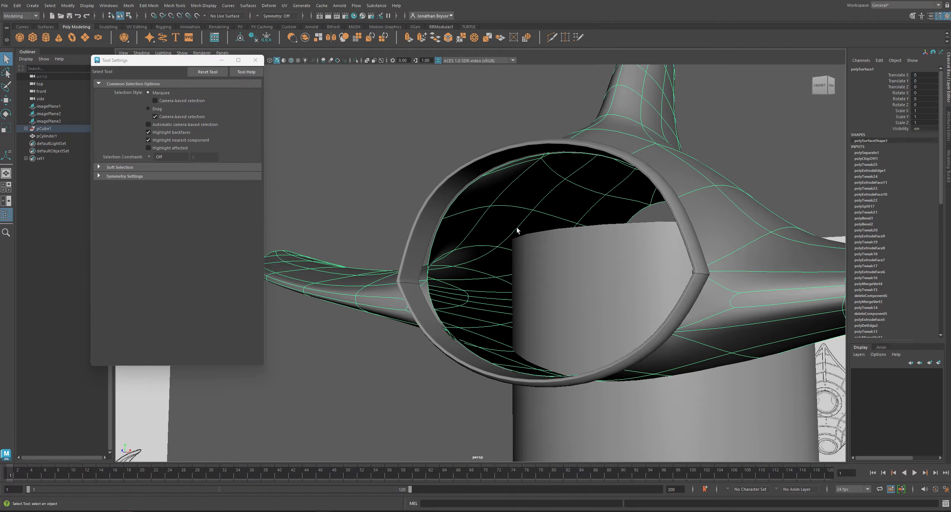
pyautogui.click(610, 154)
pyautogui.keyDown('alt'); pyautogui.moveTo(630, 226); pyautogui.dragTo(609, 246); pyautogui.keyUp('alt')
pyautogui.click(715, 177)
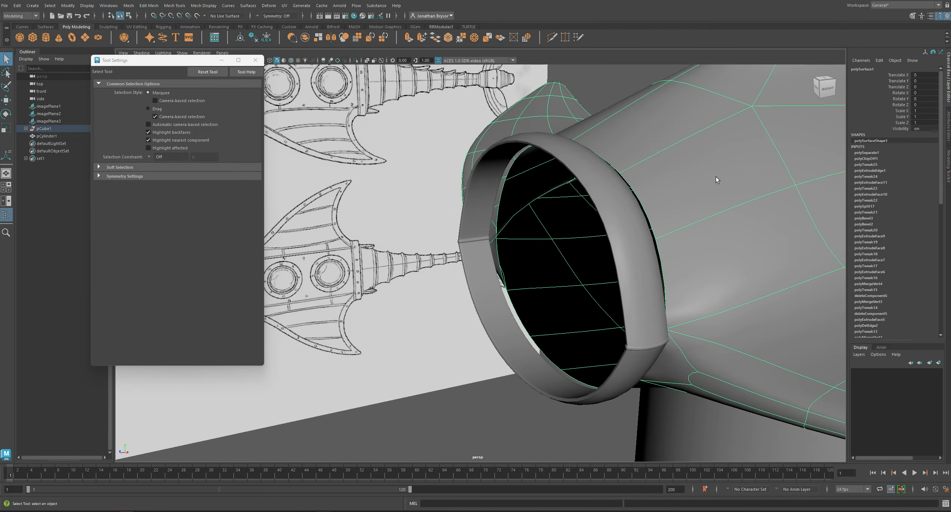
pyautogui.keyDown('alt'); pyautogui.moveTo(716, 176); pyautogui.dragTo(328, 235); pyautogui.keyUp('alt')
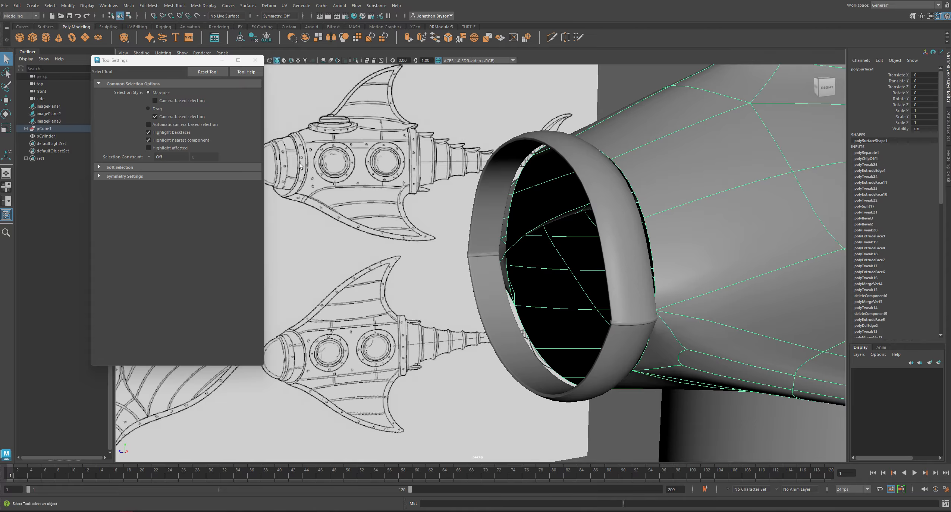
pyautogui.keyDown('alt'); pyautogui.moveTo(372, 202); pyautogui.dragTo(519, 196); pyautogui.keyUp('alt')
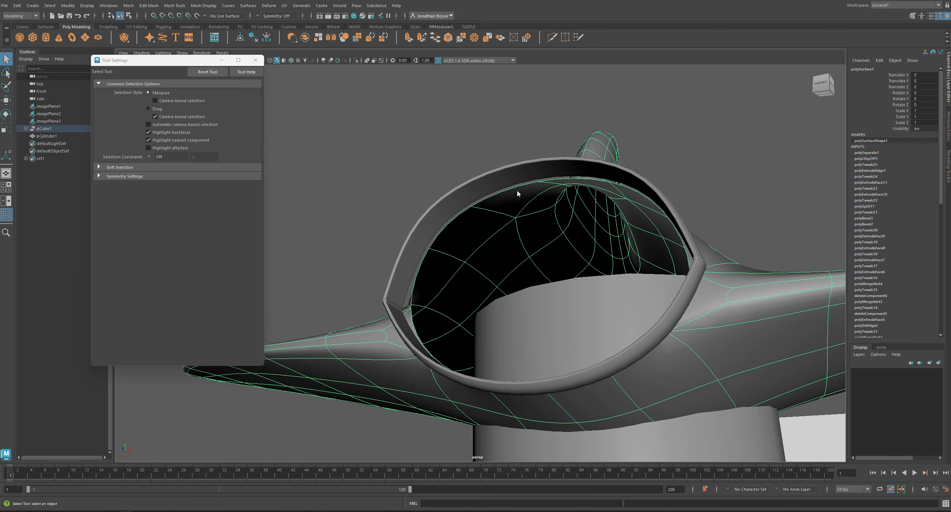
# - Show the body unsmoothed, extrude the border edge loop of its front opening and pull it forward well past the ring
pyautogui.press('F10')
pyautogui.press('1')
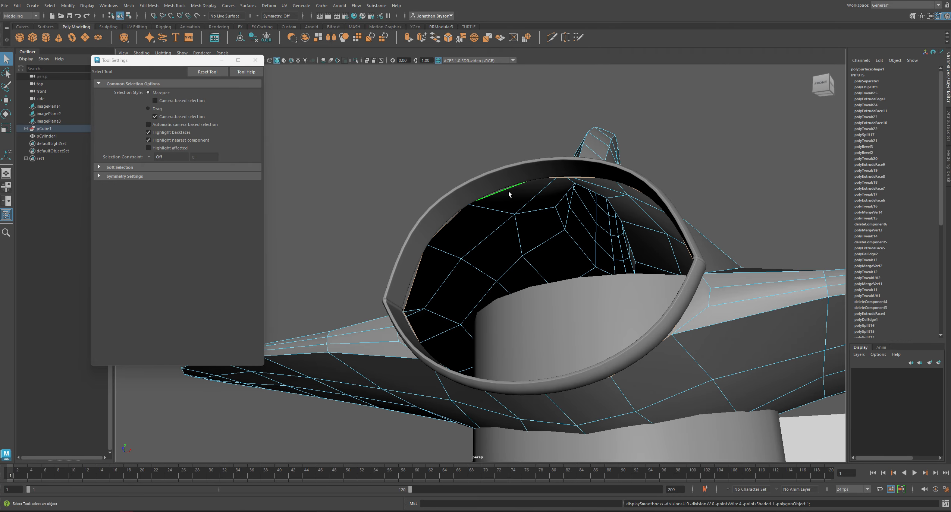
pyautogui.keyDown('alt'); pyautogui.moveTo(509, 194); pyautogui.dragTo(502, 219); pyautogui.keyUp('alt')
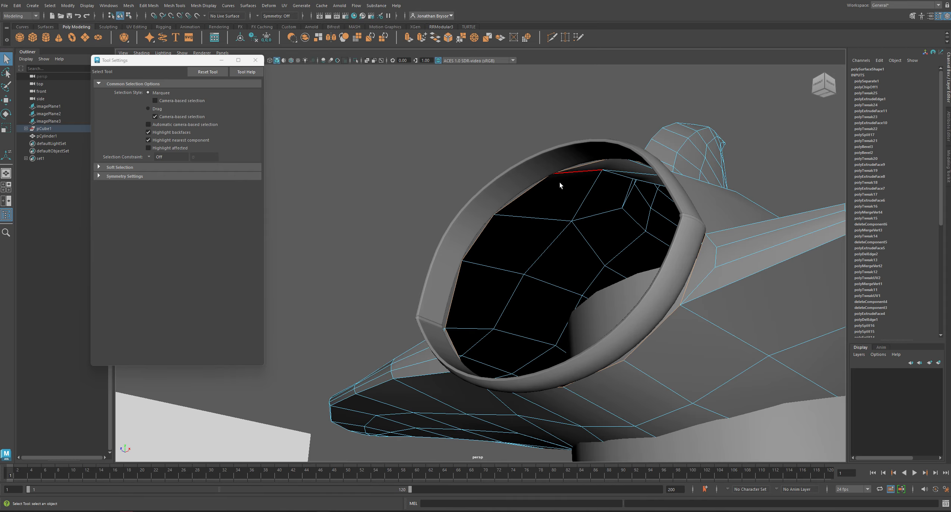
pyautogui.hotkey('ctrl', 'e')
pyautogui.press('w')
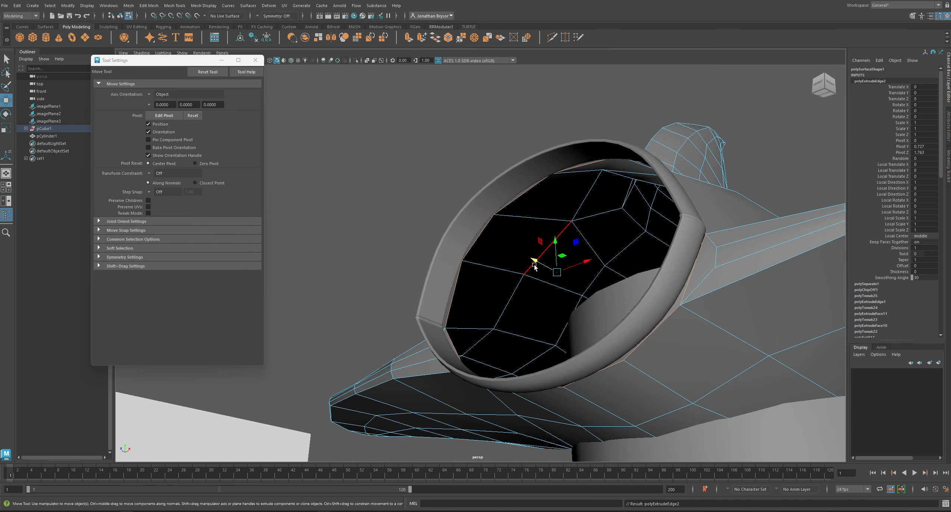
pyautogui.moveTo(535, 263); pyautogui.dragTo(431, 223)
# - Select the full band of newly extruded faces at the body's front opening and extract it as a separate sleeve
pyautogui.moveTo(625, 216); pyautogui.dragTo(627, 238, button='right')
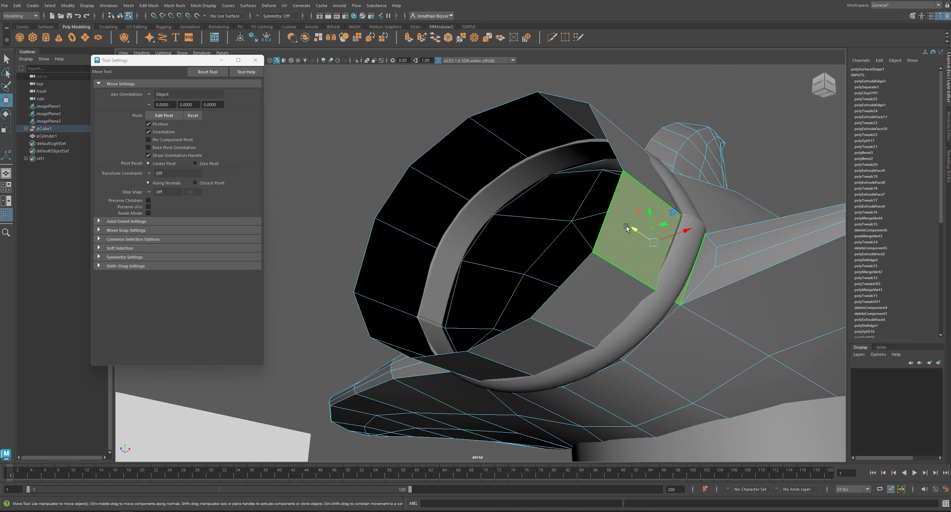
pyautogui.click(588, 290)
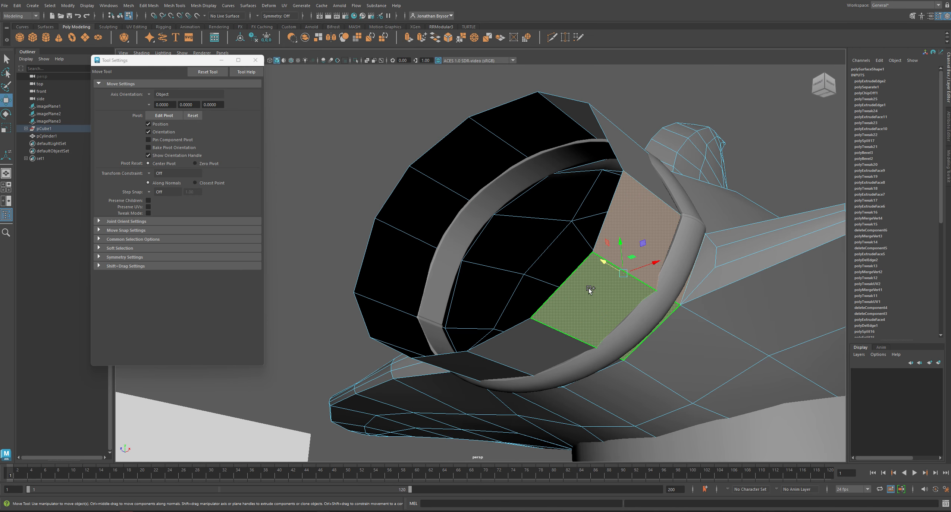
pyautogui.click(146, 6)
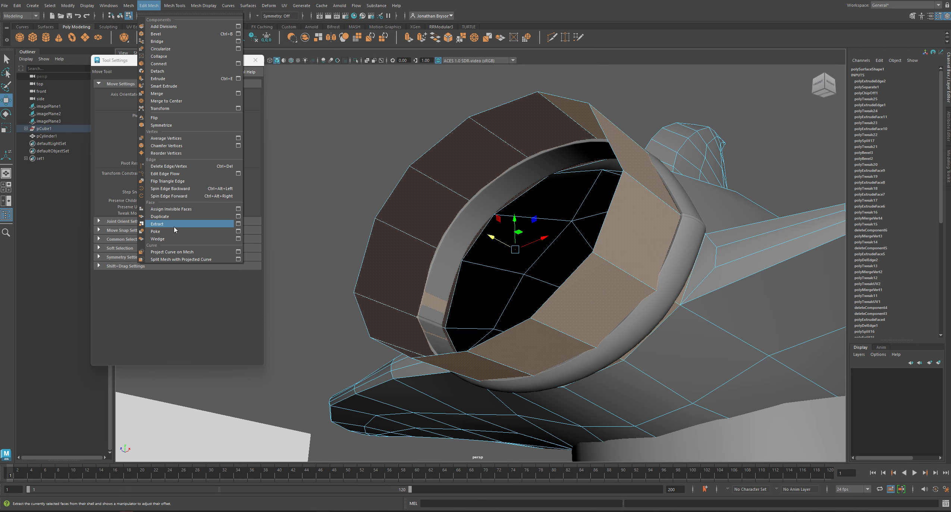
pyautogui.click(174, 225)
# - Shorten the extracted sleeve by moving its front border edge loop back toward the ring
pyautogui.keyDown('alt'); pyautogui.moveTo(541, 193); pyautogui.dragTo(505, 157); pyautogui.keyUp('alt')
pyautogui.scroll(3, 505, 157)
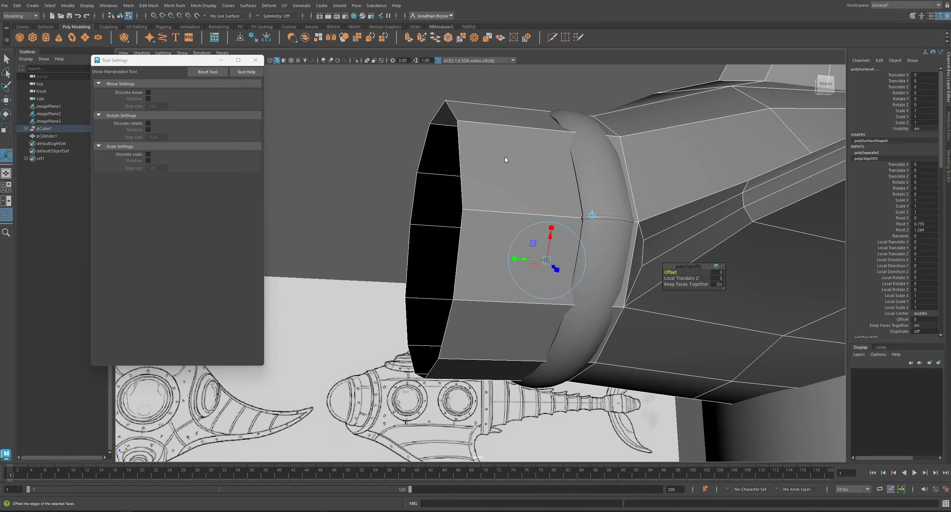
pyautogui.moveTo(504, 157); pyautogui.dragTo(515, 158, button='right')
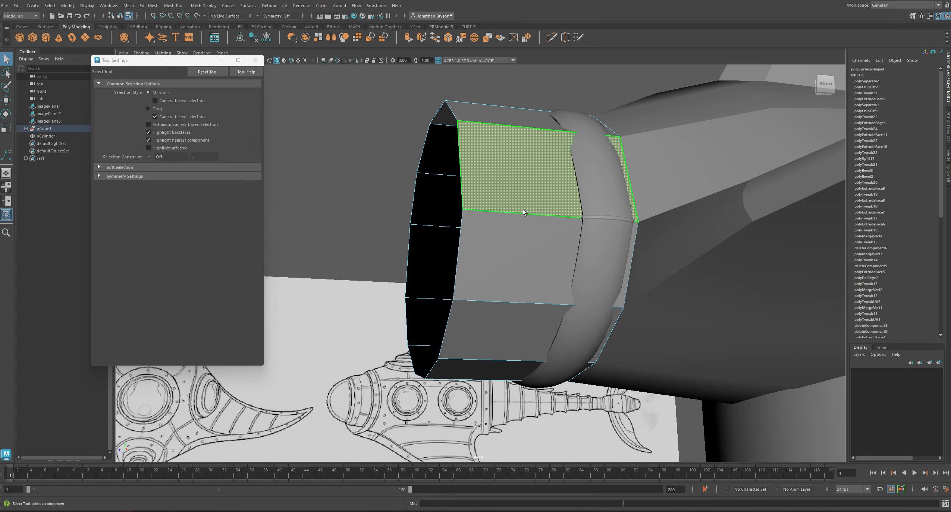
pyautogui.click(522, 207)
pyautogui.keyDown('alt'); pyautogui.moveTo(531, 219); pyautogui.dragTo(634, 242); pyautogui.keyUp('alt')
pyautogui.moveTo(520, 190); pyautogui.dragTo(528, 170, button='right')
pyautogui.keyDown('alt'); pyautogui.moveTo(445, 251); pyautogui.dragTo(491, 223); pyautogui.keyUp('alt')
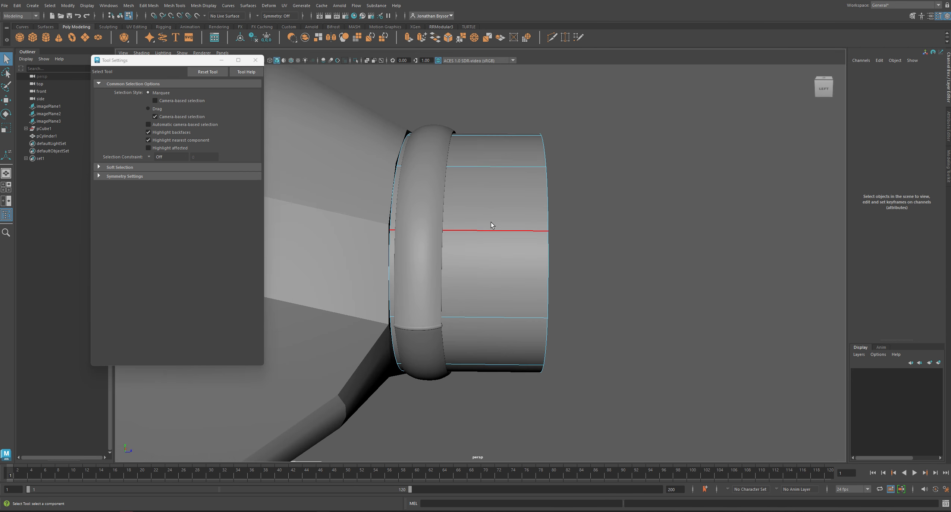
pyautogui.doubleClick(545, 149)
pyautogui.press('w')
pyautogui.moveTo(574, 260); pyautogui.dragTo(507, 249)
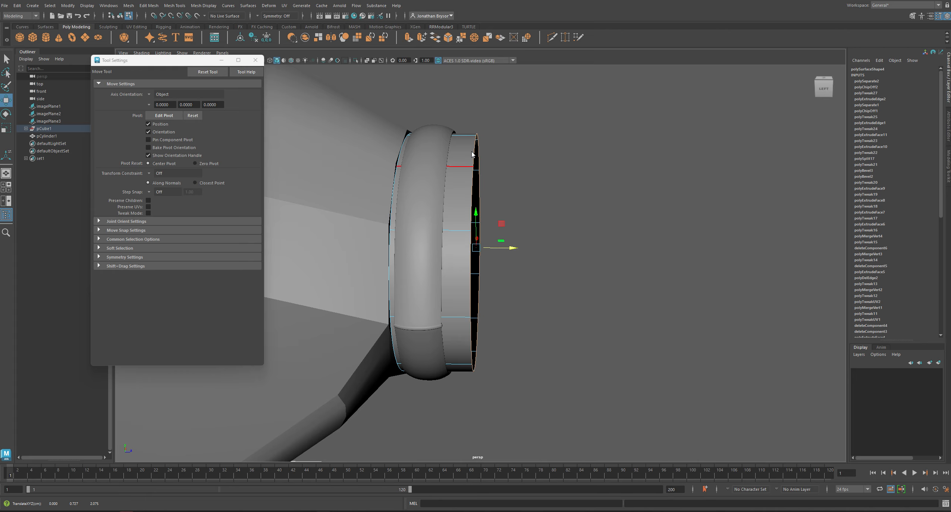
# - Select the shortened sleeve as an object and move it forward to Translate Z 0.182
pyautogui.moveTo(465, 162); pyautogui.dragTo(494, 152, button='right')
pyautogui.click(503, 197)
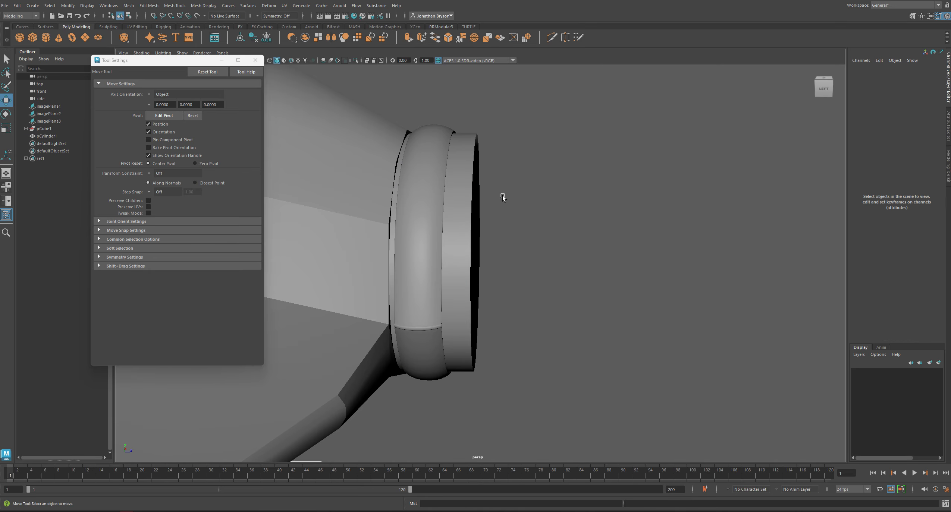
pyautogui.click(462, 199)
pyautogui.moveTo(334, 242); pyautogui.dragTo(445, 262)
# - Show the sleeve unsmoothed, select its front border edge loop and compare it with the side-view reference drawing
pyautogui.keyDown('alt'); pyautogui.moveTo(509, 266); pyautogui.dragTo(518, 221); pyautogui.keyUp('alt')
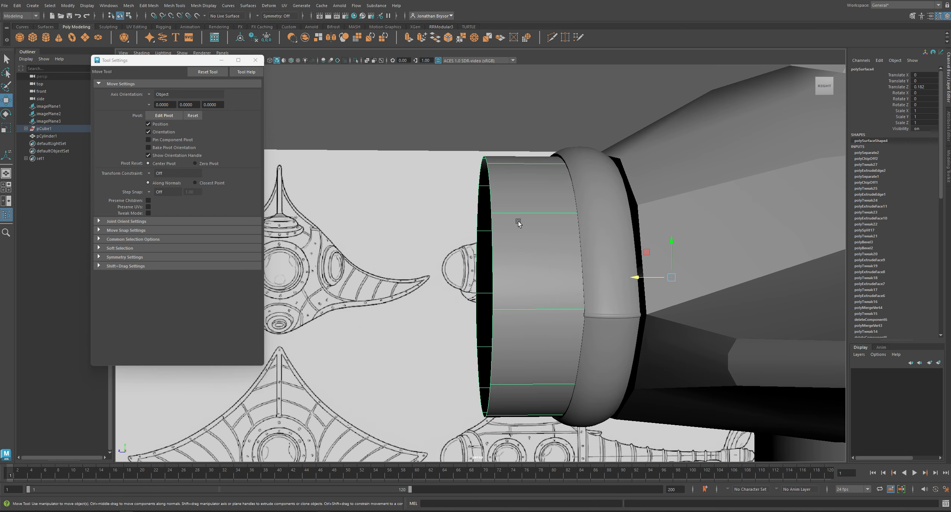
pyautogui.moveTo(515, 204); pyautogui.dragTo(508, 179, button='right')
pyautogui.press('1')
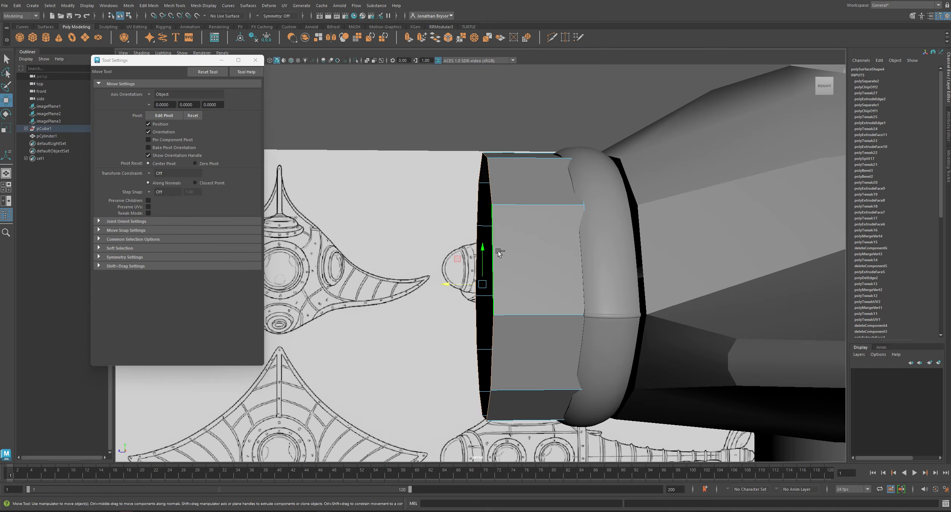
pyautogui.press('r')
pyautogui.keyDown('alt'); pyautogui.moveTo(493, 291); pyautogui.dragTo(523, 307); pyautogui.keyUp('alt')
pyautogui.press('space')
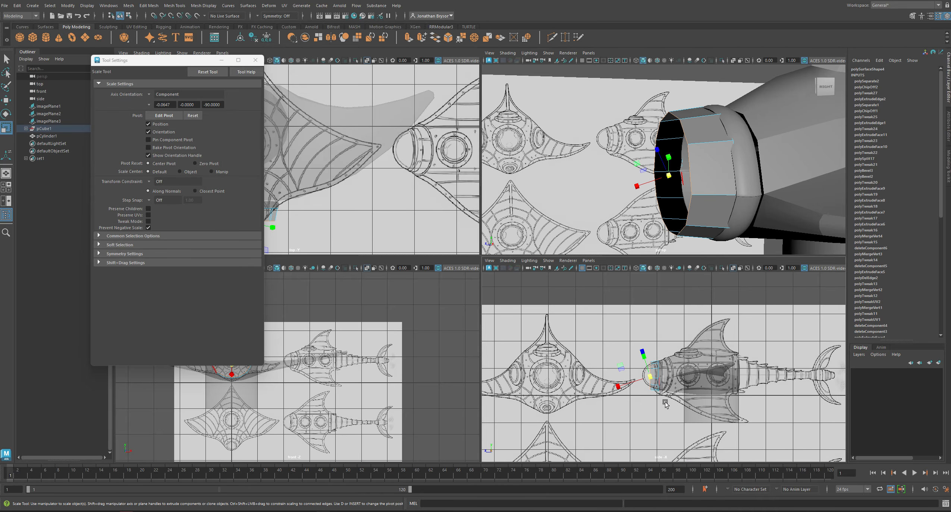
pyautogui.press('space')
pyautogui.scroll(5, 482, 301)
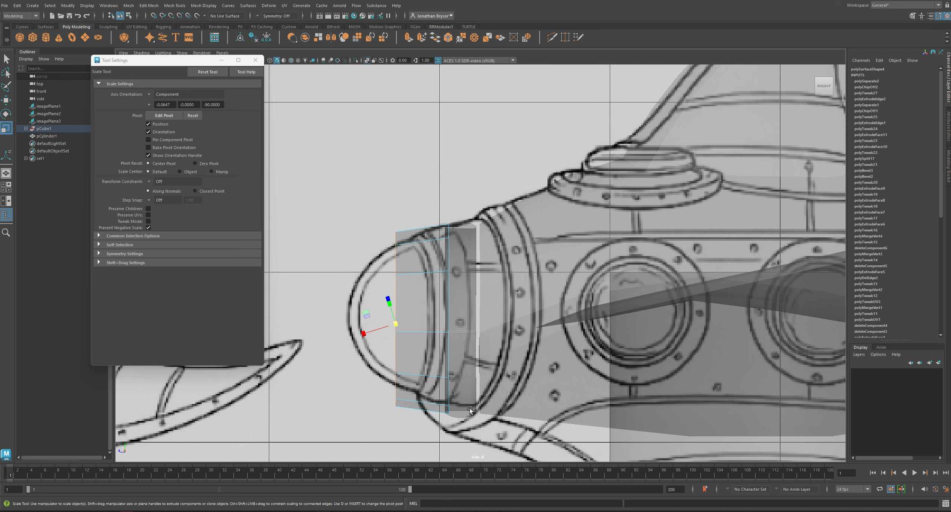
# - Move the thick ring back along the hull to Translate Z -0.283, lining it up with the drawn collar
pyautogui.click(466, 263)
pyautogui.press('w')
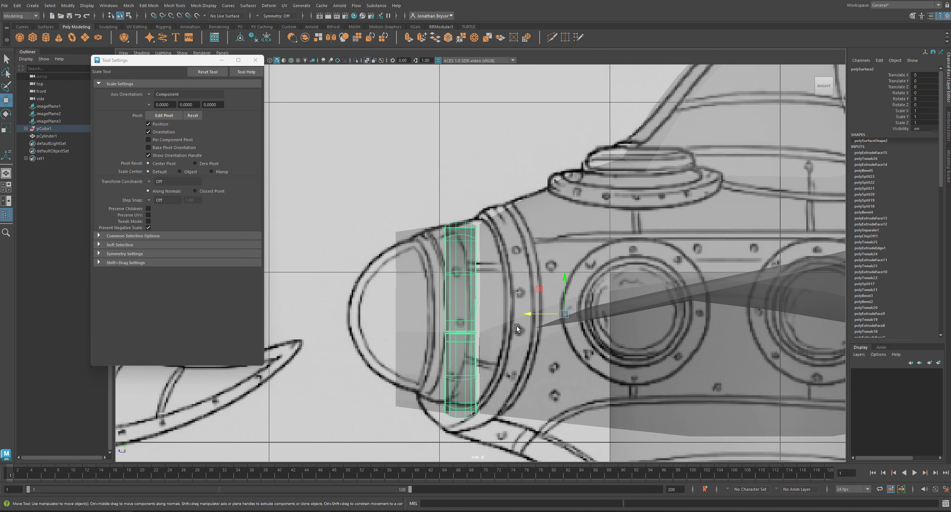
pyautogui.moveTo(529, 312); pyautogui.dragTo(572, 309)
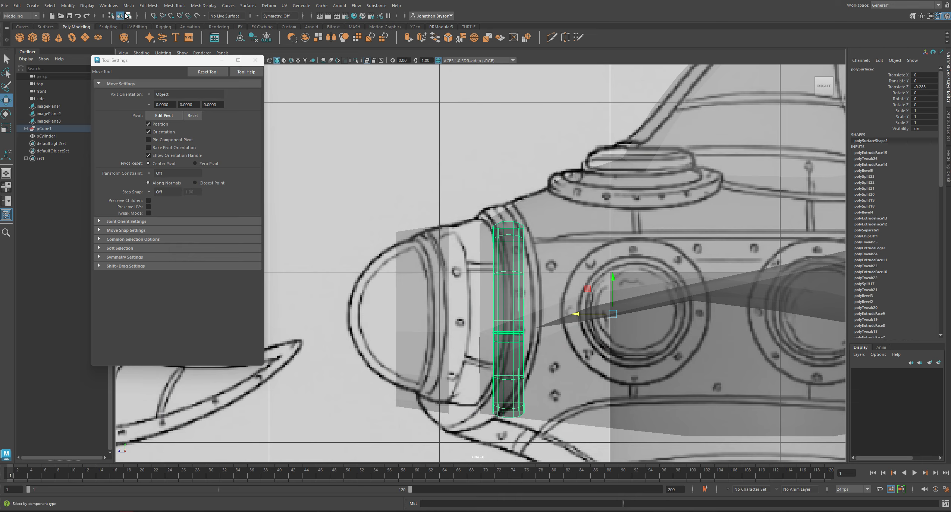
# - Center the pivots of the thick ring and the sleeve
pyautogui.click(129, 5)
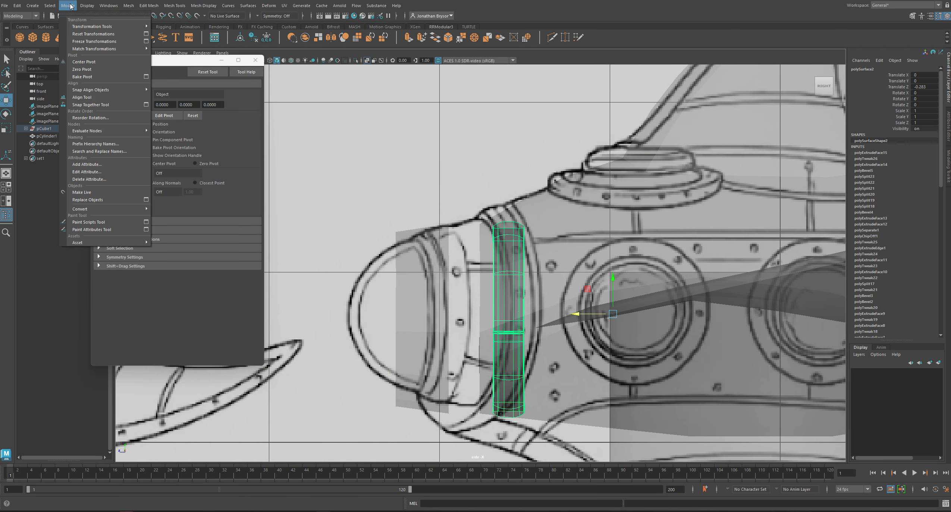
pyautogui.click(89, 62)
pyautogui.click(408, 305)
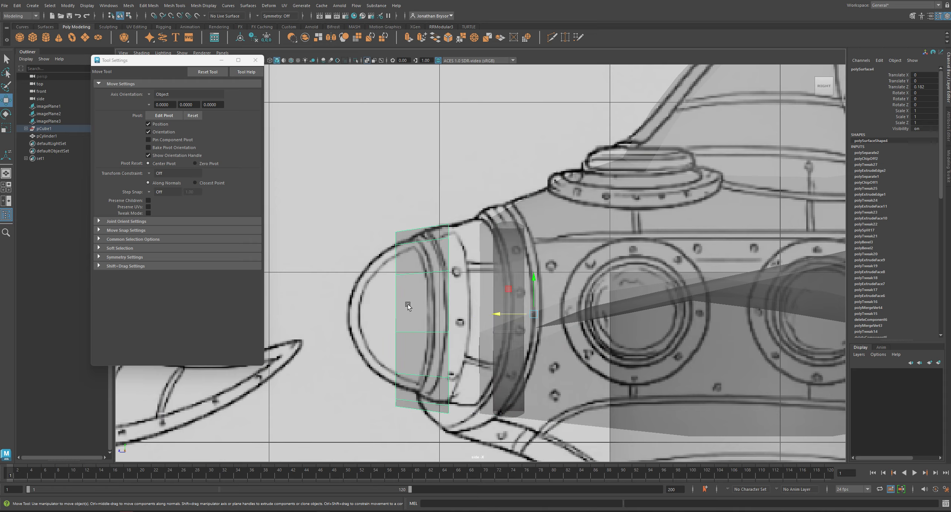
pyautogui.press('g')
# - Select only the thick ring and scale it uniformly to 1.171 to match the drawn collar's height
pyautogui.click(502, 306)
pyautogui.keyDown('shift'); pyautogui.click(512, 296); pyautogui.keyUp('shift')
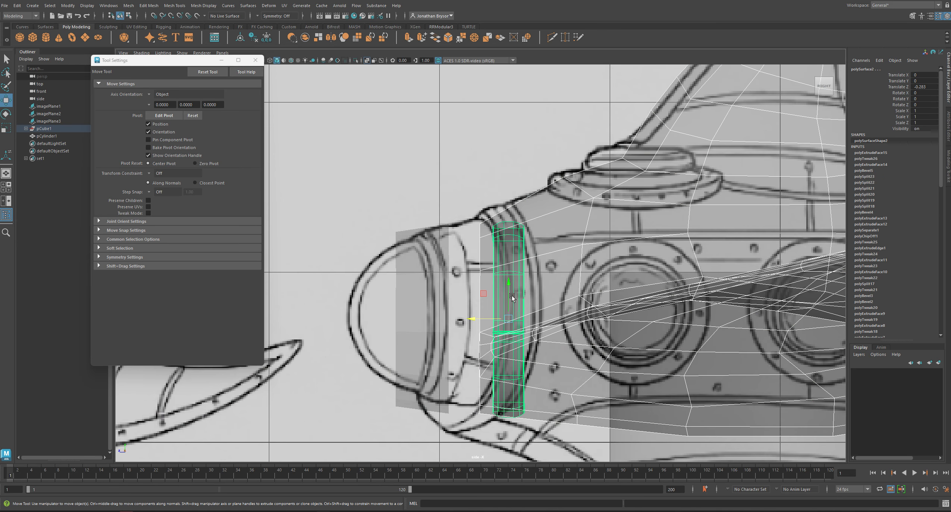
pyautogui.keyDown('shift'); pyautogui.click(488, 290); pyautogui.keyUp('shift')
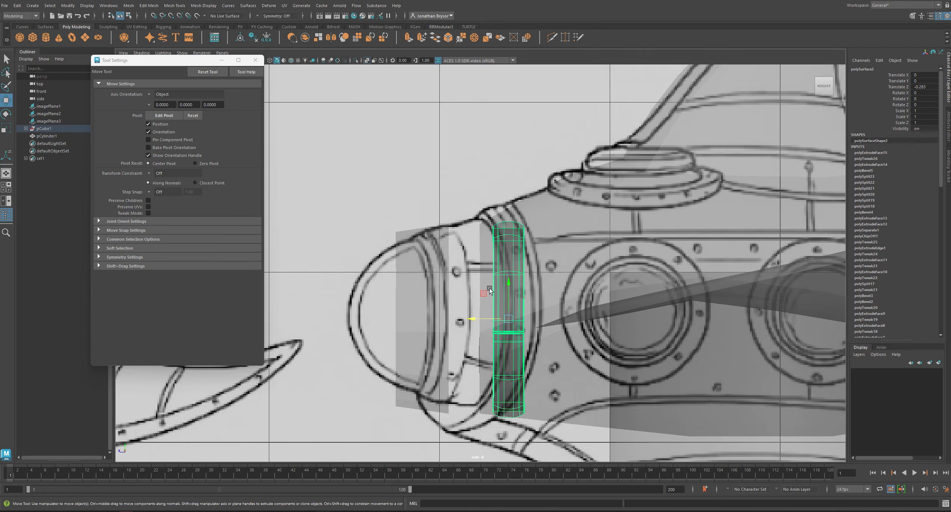
pyautogui.press('r')
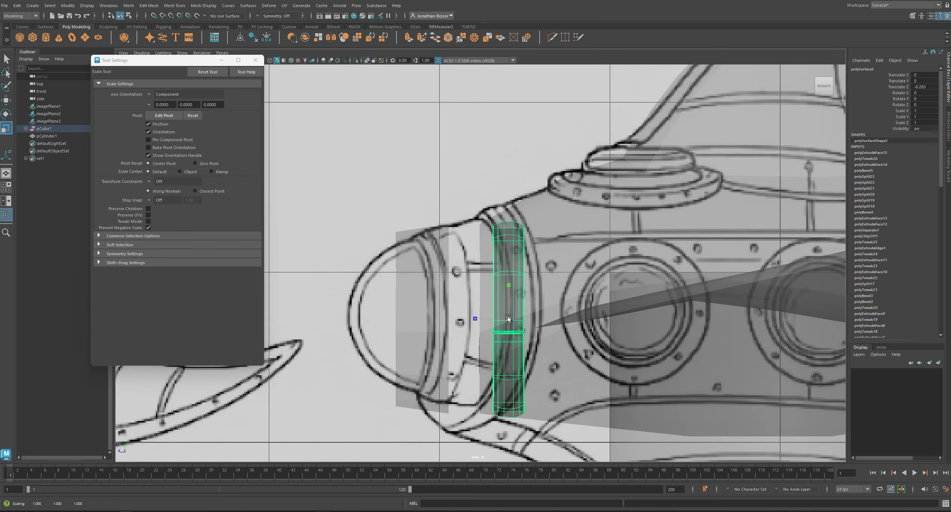
pyautogui.moveTo(508, 318); pyautogui.dragTo(536, 336)
# - Nudge the enlarged ring forward and move the sleeve back into it at Translate Z -0.051
pyautogui.press('space')
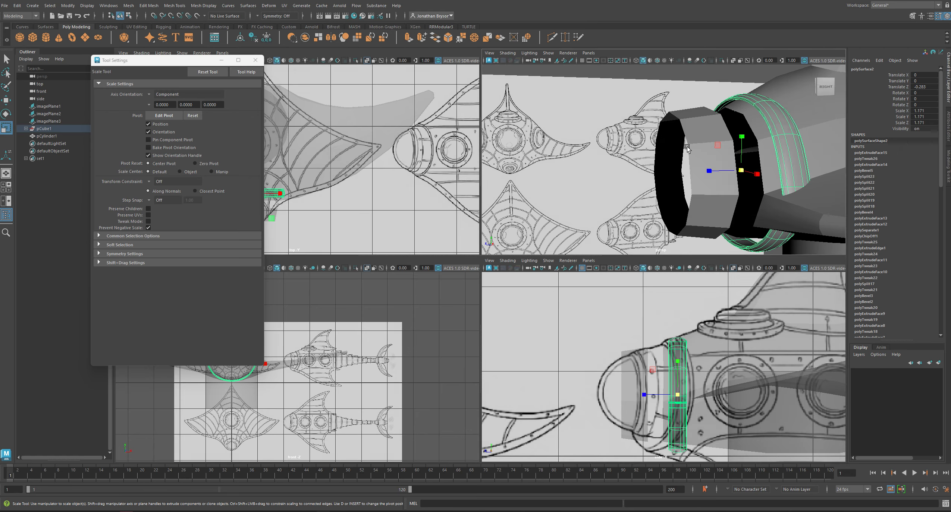
pyautogui.press('space')
pyautogui.keyDown('alt'); pyautogui.moveTo(621, 177); pyautogui.dragTo(461, 254); pyautogui.keyUp('alt')
pyautogui.press('w')
pyautogui.click(507, 224)
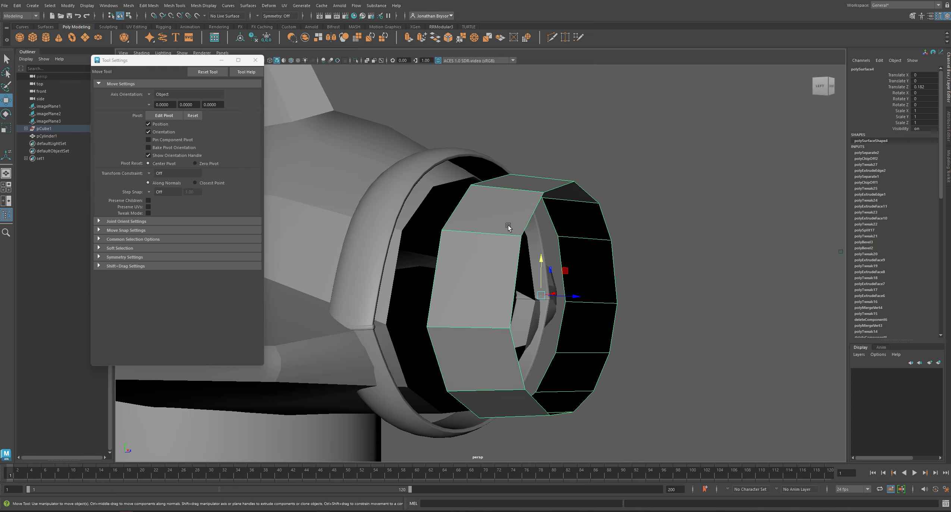
pyautogui.keyDown('alt'); pyautogui.moveTo(483, 222); pyautogui.dragTo(507, 268); pyautogui.keyUp('alt')
pyautogui.press('r')
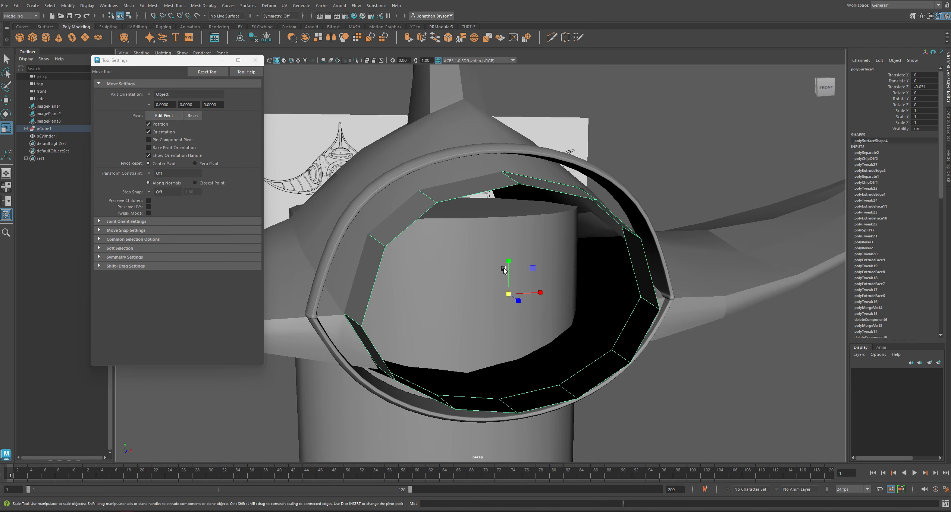
# - Set the Scale tool's axis orientation to Object and enlarge the sleeve's rear edge loop slightly in the side view
pyautogui.press('space')
pyautogui.scroll(2, 615, 369)
pyautogui.press('space')
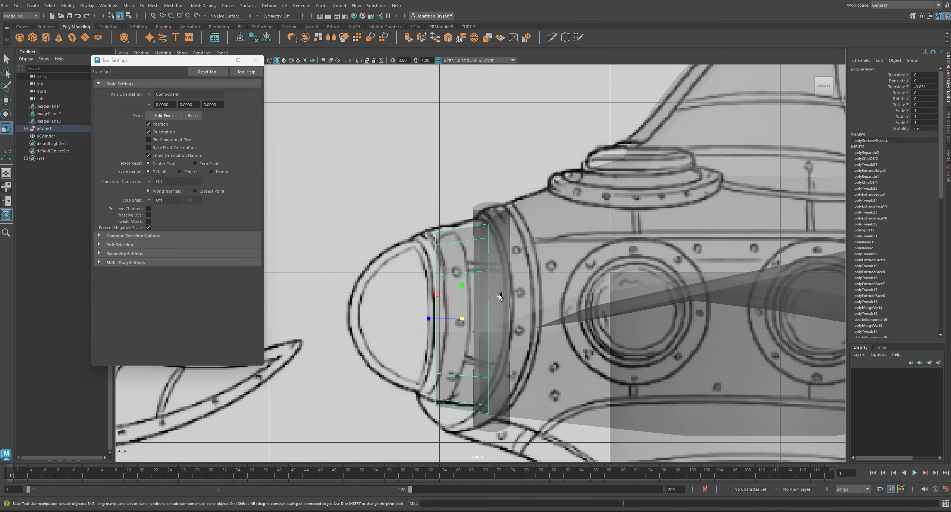
pyautogui.scroll(1, 499, 295)
pyautogui.moveTo(442, 225); pyautogui.dragTo(443, 207, button='right')
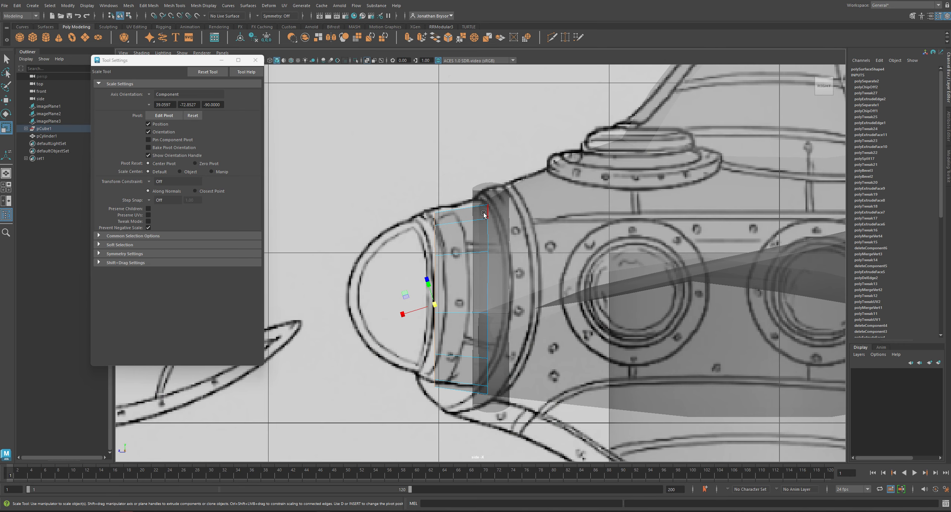
pyautogui.click(487, 212)
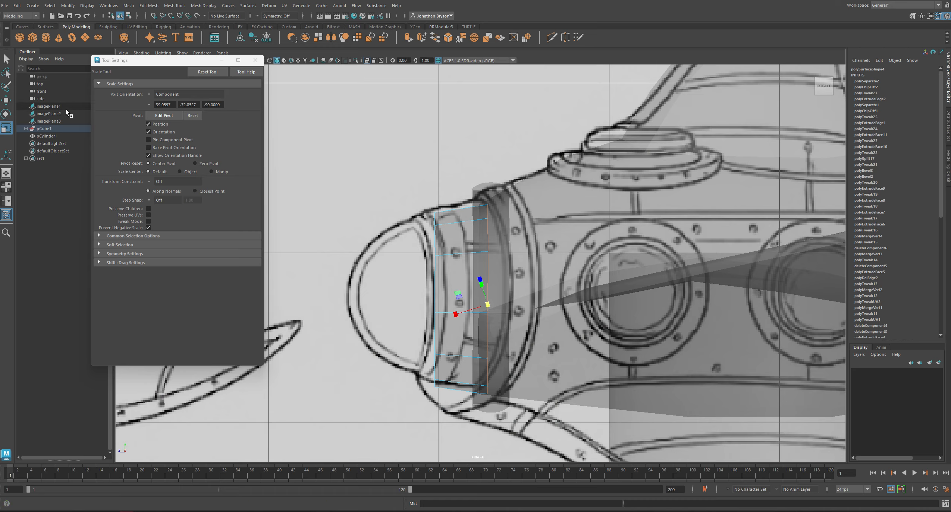
pyautogui.click(171, 94)
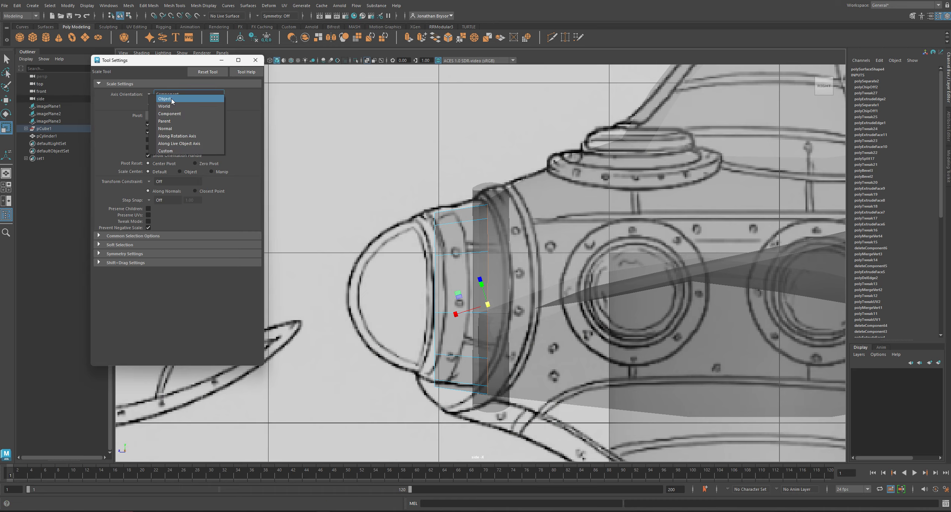
pyautogui.click(164, 99)
pyautogui.moveTo(489, 307); pyautogui.dragTo(500, 295)
# - Move the sleeve's front edge loop slightly forward to line up with the drawn edge of the nose dome
pyautogui.keyDown('alt'); pyautogui.moveTo(426, 244); pyautogui.dragTo(434, 232, button='middle'); pyautogui.keyUp('alt')
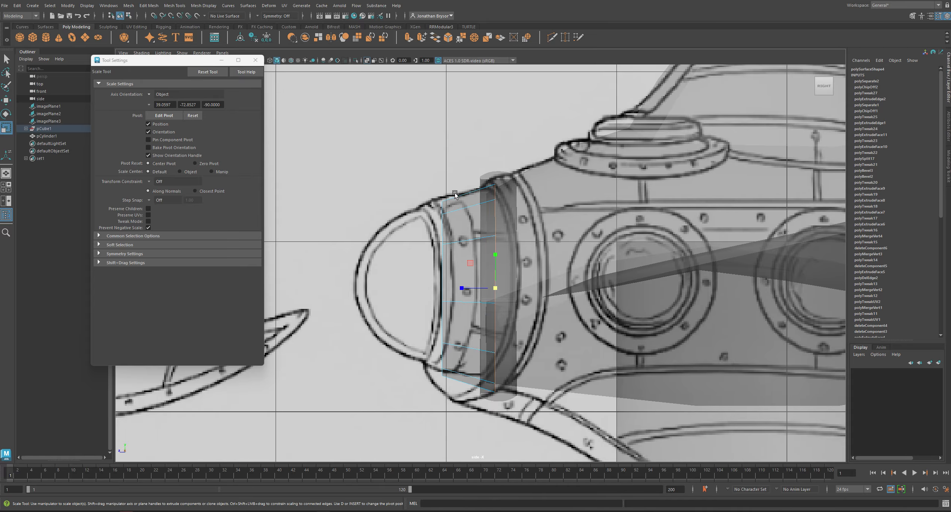
pyautogui.keyDown('alt'); pyautogui.moveTo(434, 232); pyautogui.dragTo(553, 278, button='right'); pyautogui.keyUp('alt')
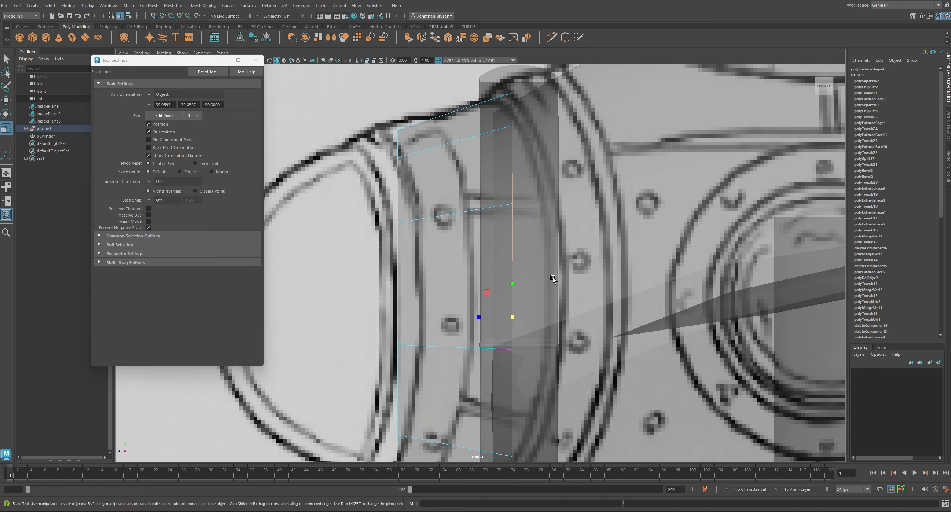
pyautogui.keyDown('alt'); pyautogui.moveTo(443, 303); pyautogui.dragTo(482, 301, button='middle'); pyautogui.keyUp('alt')
pyautogui.keyDown('alt'); pyautogui.moveTo(482, 300); pyautogui.dragTo(462, 303, button='right'); pyautogui.keyUp('alt')
pyautogui.click(450, 289)
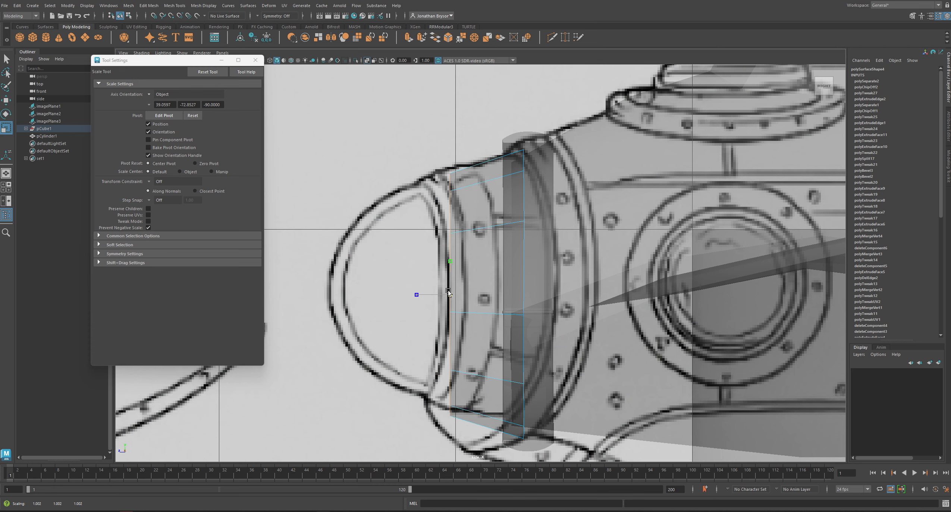
pyautogui.press('w')
pyautogui.moveTo(416, 293); pyautogui.dragTo(410, 290)
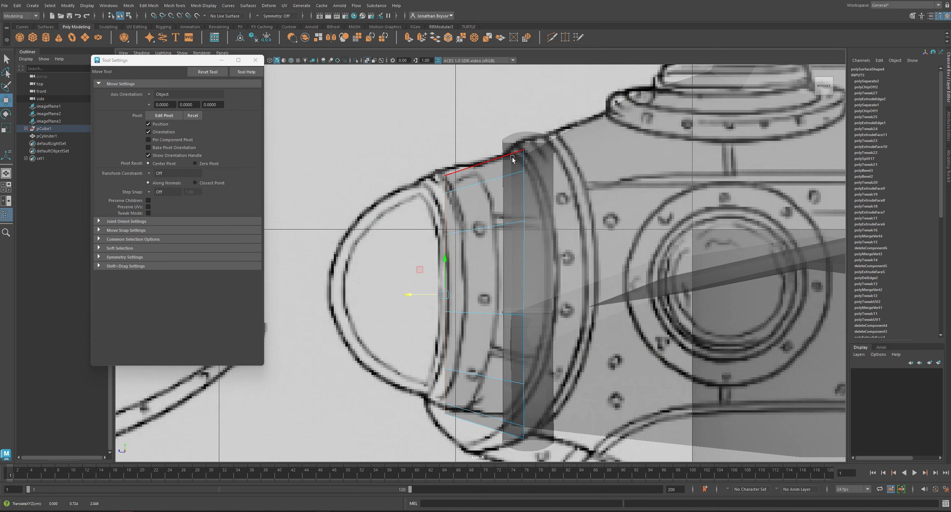
# - Insert an edge loop around the middle of the sleeve and scale it up slightly toward the drawn outline
pyautogui.keyDown('shift'); pyautogui.moveTo(480, 228); pyautogui.dragTo(466, 220, button='right'); pyautogui.keyUp('shift')
pyautogui.keyDown('ctrl'); pyautogui.click(483, 226); pyautogui.keyUp('ctrl')
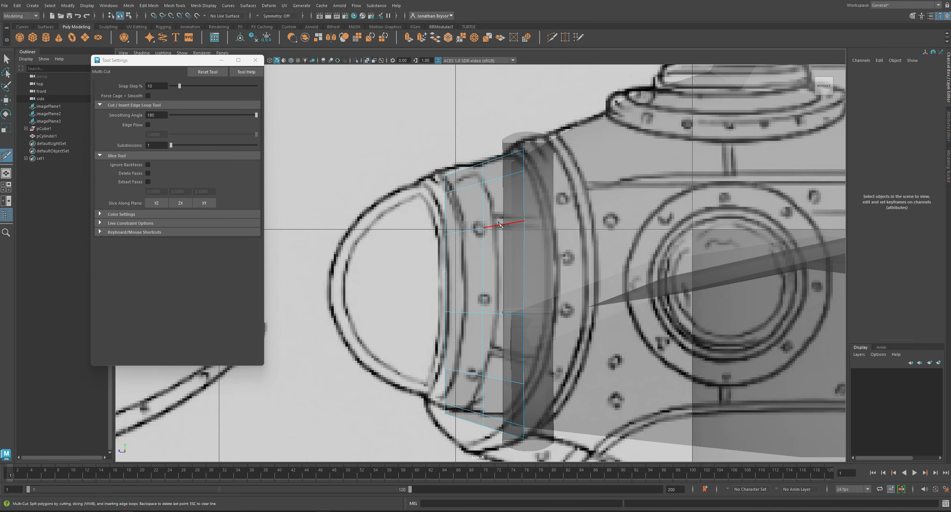
pyautogui.press('q')
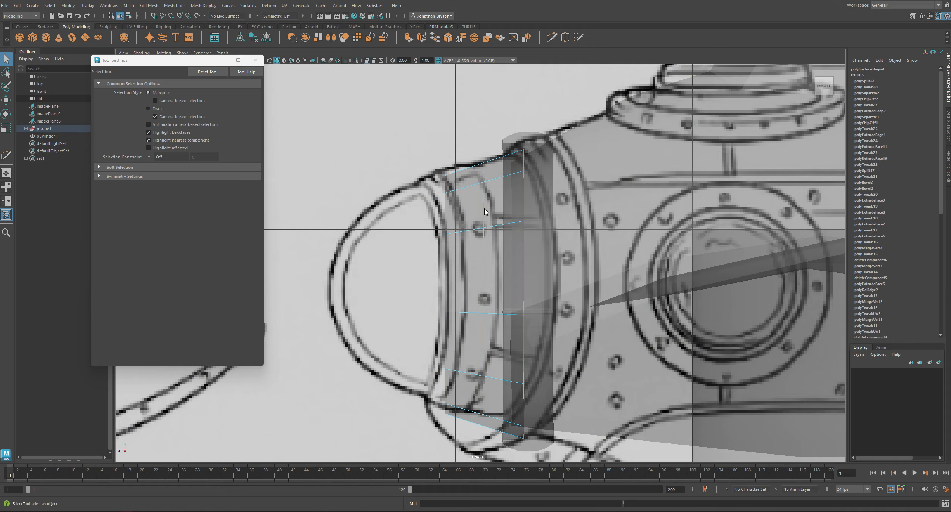
pyautogui.press('r')
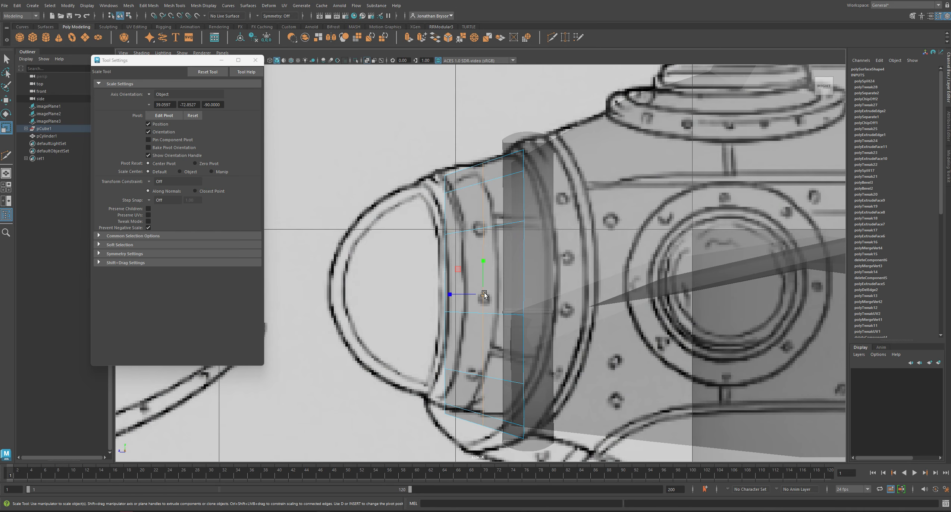
pyautogui.moveTo(484, 294); pyautogui.dragTo(495, 295)
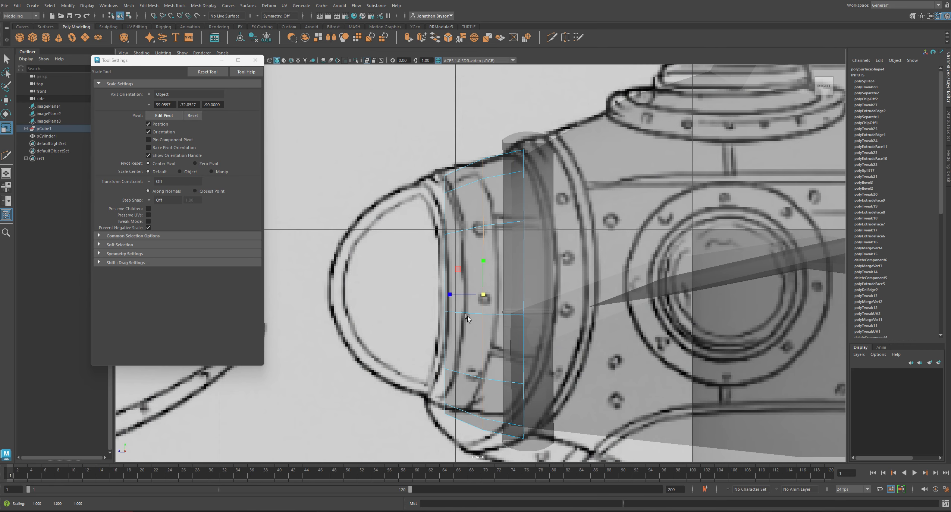
pyautogui.keyDown('alt'); pyautogui.moveTo(468, 316); pyautogui.dragTo(473, 268, button='middle'); pyautogui.keyUp('alt')
# - Move the thick ring forward along the hull to Translate Z -0.148
pyautogui.press('space')
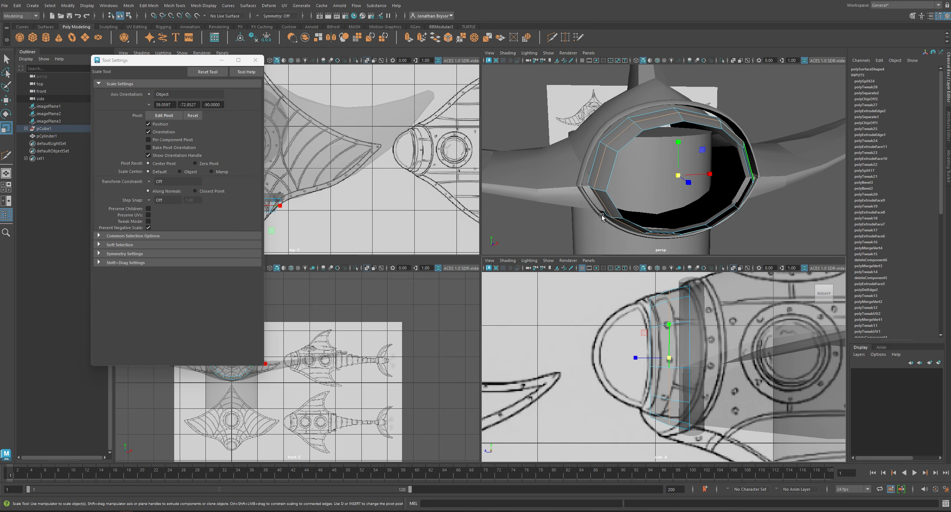
pyautogui.press('space')
pyautogui.keyDown('alt'); pyautogui.moveTo(607, 188); pyautogui.dragTo(634, 232); pyautogui.keyUp('alt')
pyautogui.click(511, 155)
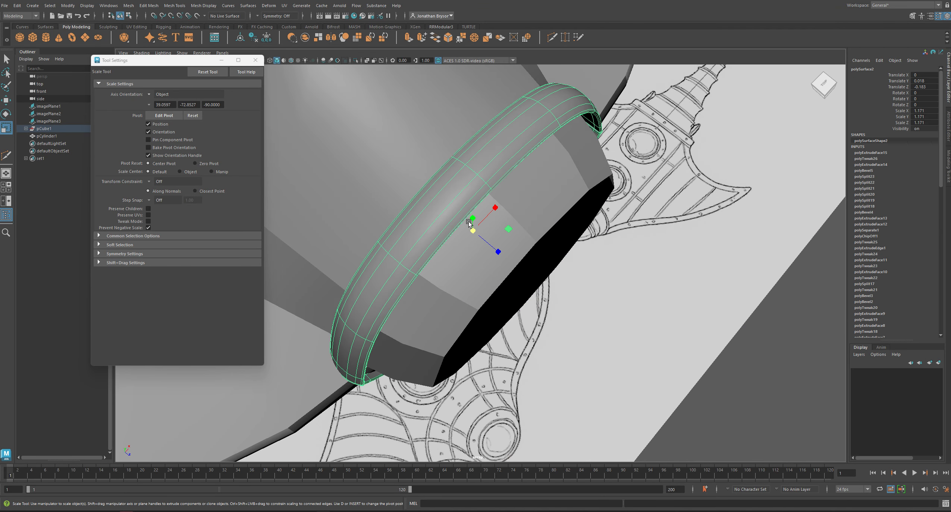
pyautogui.keyDown('alt'); pyautogui.moveTo(459, 274); pyautogui.dragTo(503, 214); pyautogui.keyUp('alt')
pyautogui.press('w')
pyautogui.moveTo(487, 277); pyautogui.dragTo(428, 176)
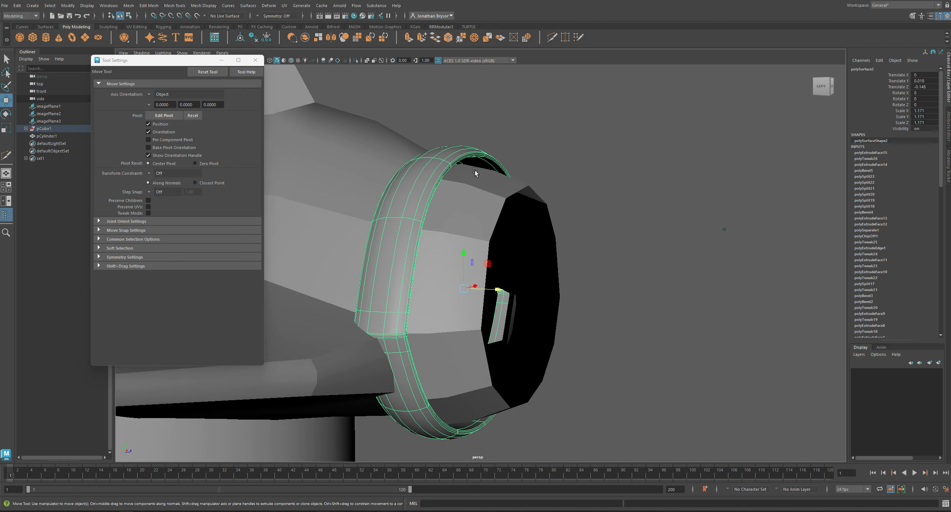
# - Select the sleeve's front band of faces all the way around and move it forward, away from the thick ring
pyautogui.keyDown('alt'); pyautogui.moveTo(447, 168); pyautogui.dragTo(541, 224); pyautogui.keyUp('alt')
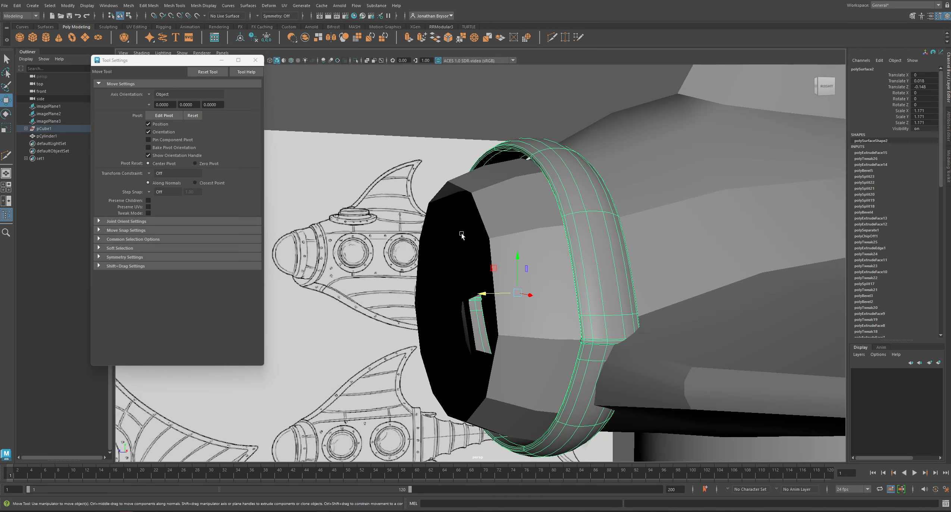
pyautogui.click(482, 203)
pyautogui.keyDown('alt'); pyautogui.moveTo(482, 204); pyautogui.dragTo(514, 226); pyautogui.keyUp('alt')
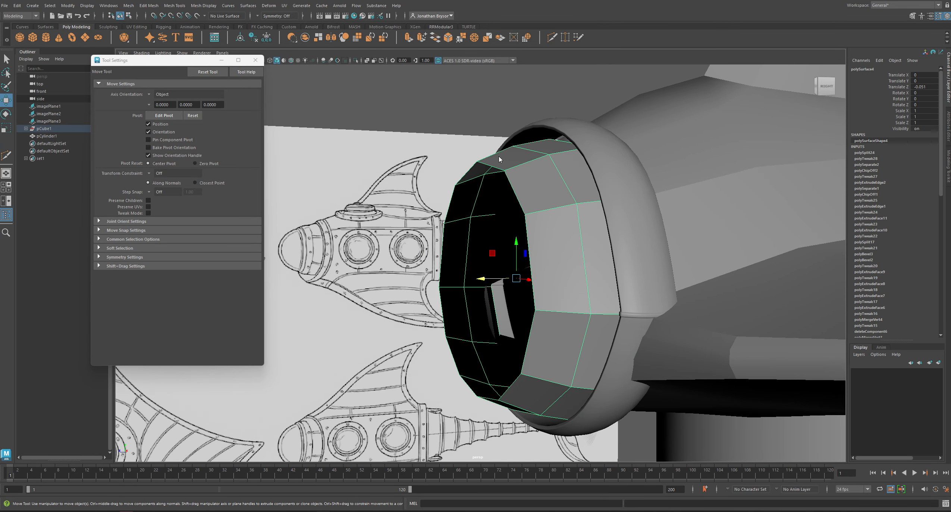
pyautogui.moveTo(499, 159); pyautogui.dragTo(490, 167, button='right')
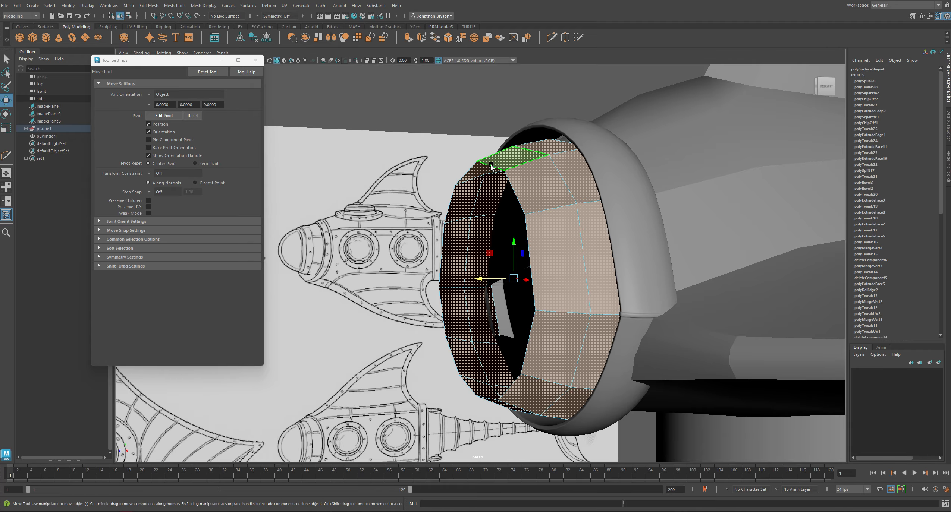
pyautogui.click(491, 167)
pyautogui.doubleClick(543, 195)
pyautogui.press('space')
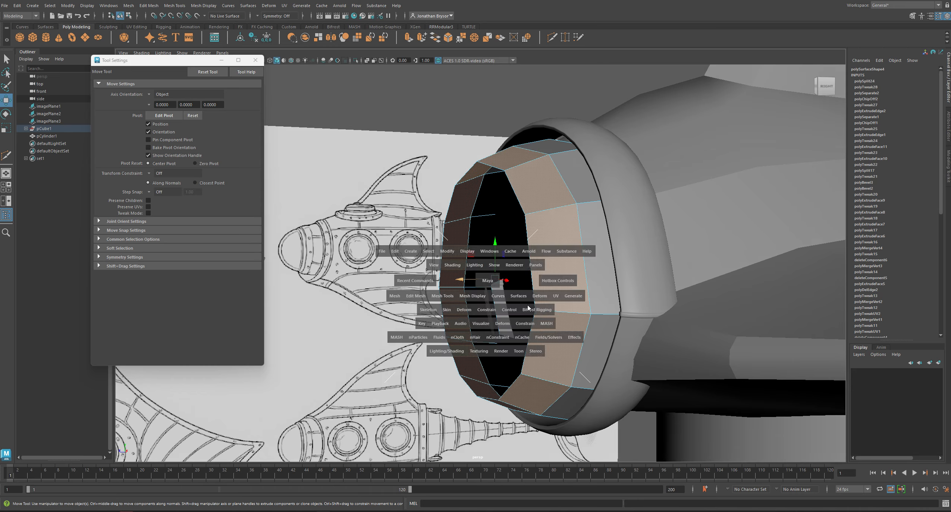
pyautogui.press('space')
pyautogui.moveTo(532, 335); pyautogui.dragTo(482, 248)
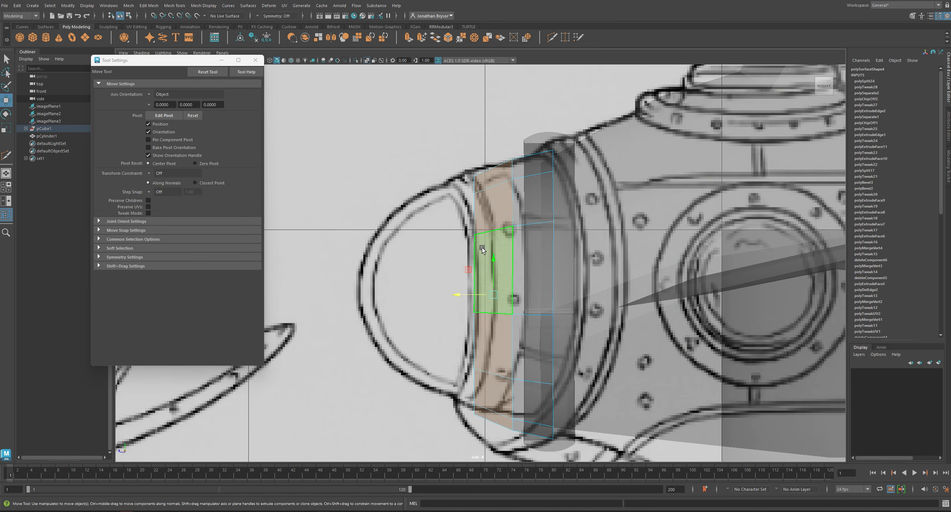
pyautogui.click(497, 180)
pyautogui.press('space')
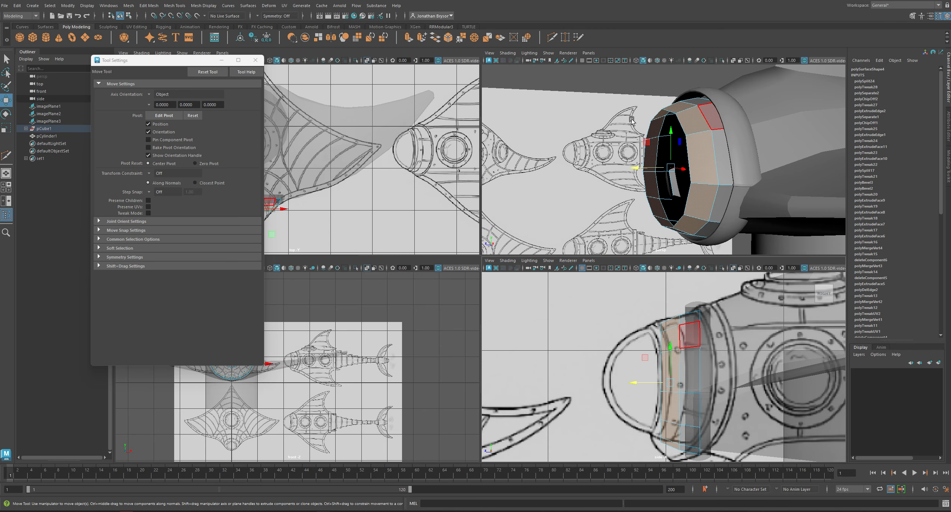
pyautogui.press('space')
pyautogui.keyDown('alt'); pyautogui.moveTo(598, 178); pyautogui.dragTo(667, 230); pyautogui.keyUp('alt')
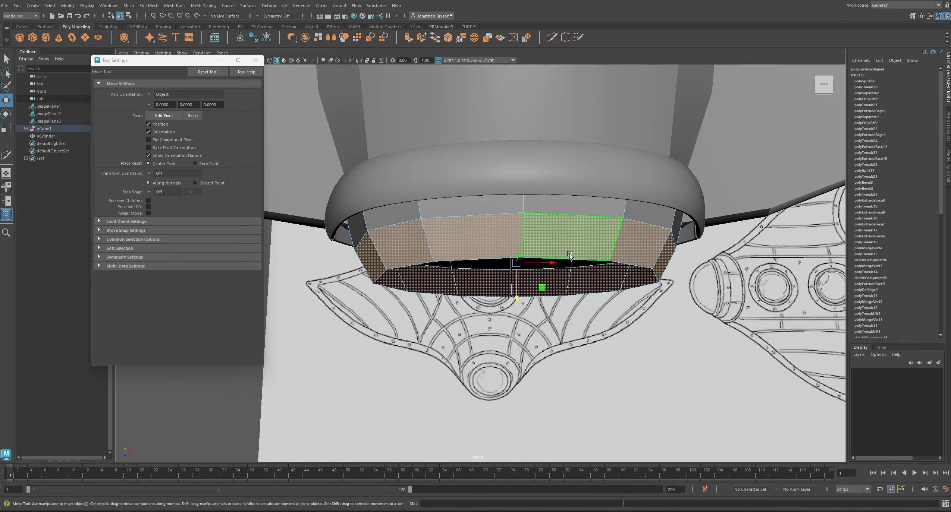
pyautogui.moveTo(518, 297); pyautogui.dragTo(522, 328)
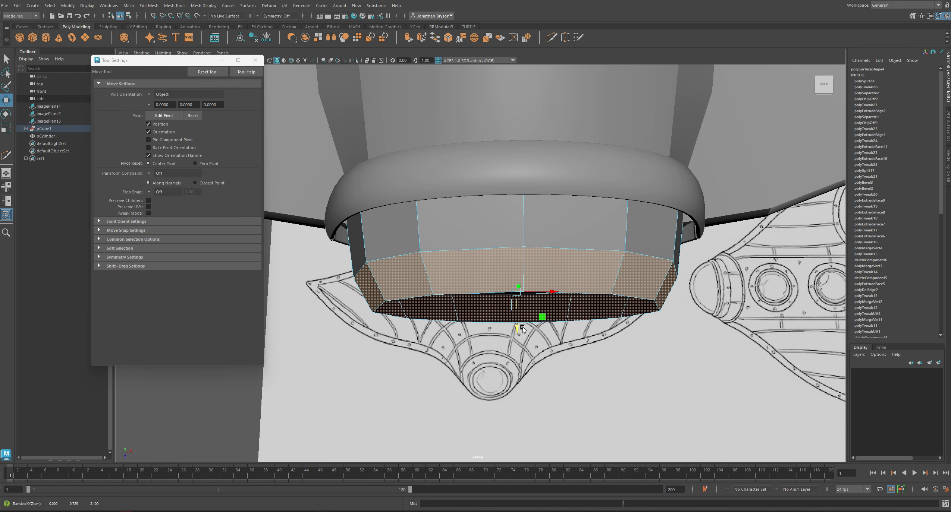
# - Scale the sleeve's front band of faces down slightly and extrude it outward into a raised rim
pyautogui.press('r')
pyautogui.moveTo(516, 292); pyautogui.dragTo(501, 288)
pyautogui.hotkey('ctrl', 'e')
pyautogui.keyDown('alt'); pyautogui.moveTo(578, 279); pyautogui.dragTo(540, 266); pyautogui.keyUp('alt')
pyautogui.keyDown('alt'); pyautogui.moveTo(578, 399); pyautogui.dragTo(548, 304, button='middle'); pyautogui.keyUp('alt')
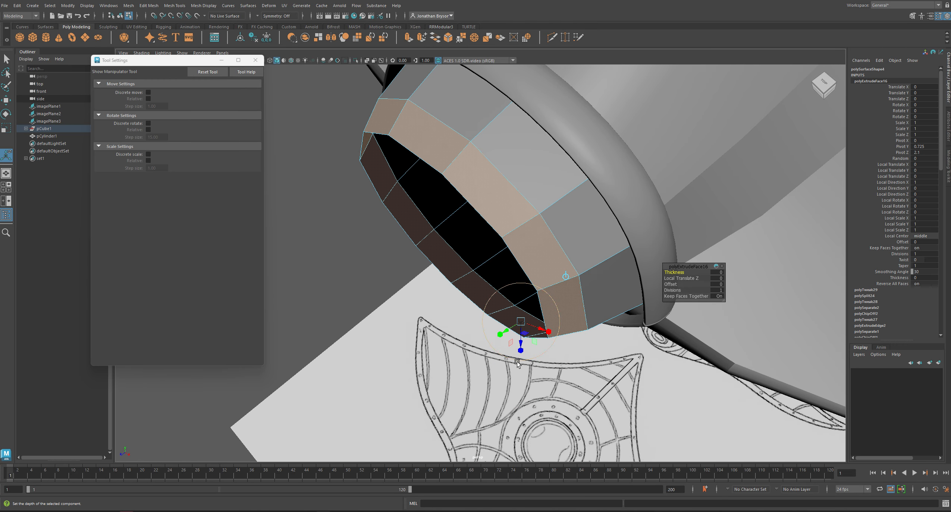
pyautogui.moveTo(520, 342); pyautogui.dragTo(526, 354)
# - Select the loop of faces around the raised rim's front opening and scale it flat along the hull's length
pyautogui.keyDown('alt'); pyautogui.moveTo(432, 317); pyautogui.dragTo(623, 259); pyautogui.keyUp('alt')
pyautogui.keyDown('alt'); pyautogui.moveTo(524, 160); pyautogui.dragTo(507, 148); pyautogui.keyUp('alt')
pyautogui.click(496, 136)
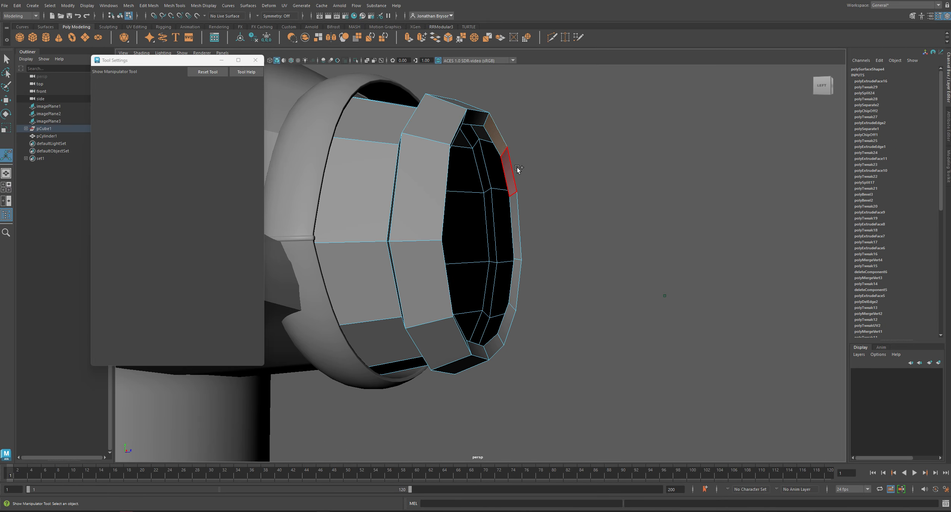
pyautogui.keyDown('shift'); pyautogui.doubleClick(509, 169); pyautogui.keyUp('shift')
pyautogui.press('r')
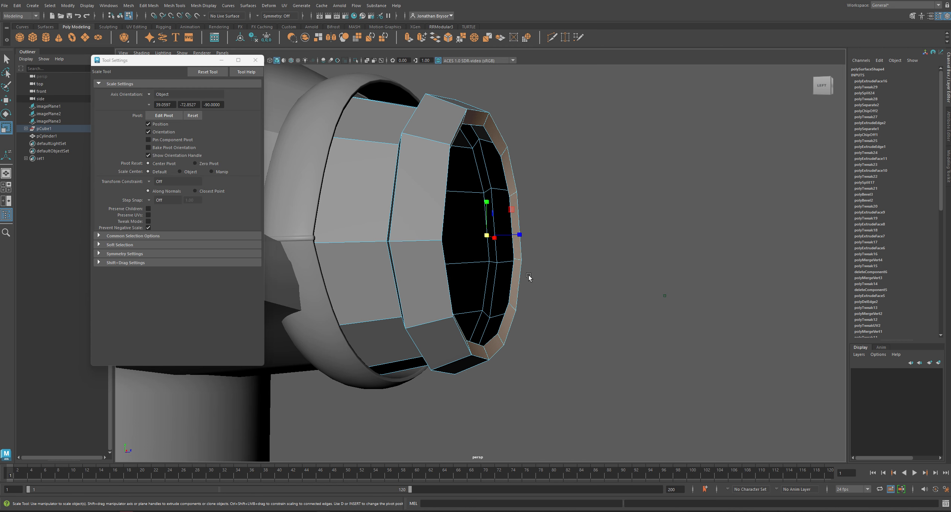
pyautogui.moveTo(520, 235); pyautogui.dragTo(424, 241)
pyautogui.keyDown('alt'); pyautogui.moveTo(438, 245); pyautogui.dragTo(459, 252); pyautogui.keyUp('alt')
# - Bevel the raised rim's outer edge loop with a fraction of 0.5 and 2 segments
pyautogui.keyDown('alt'); pyautogui.moveTo(485, 149); pyautogui.dragTo(456, 110); pyautogui.keyUp('alt')
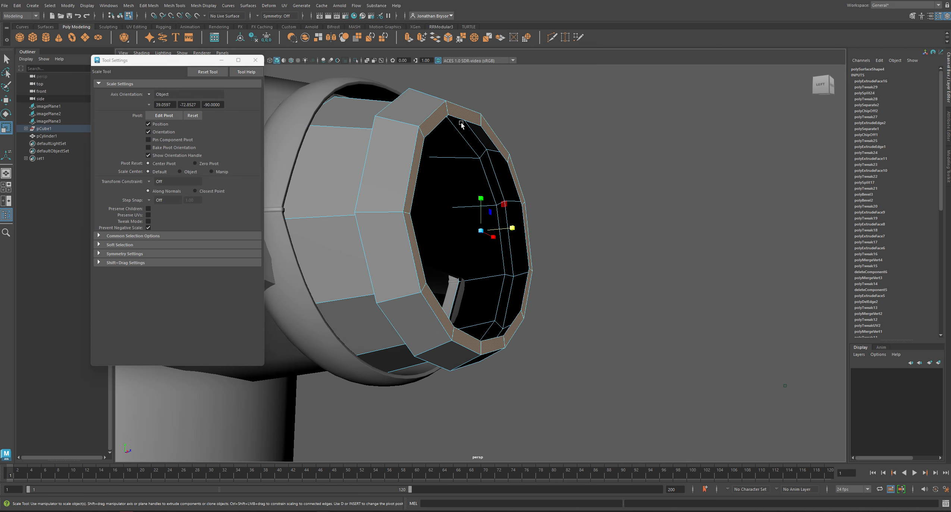
pyautogui.rightClick(456, 108)
pyautogui.click(457, 87)
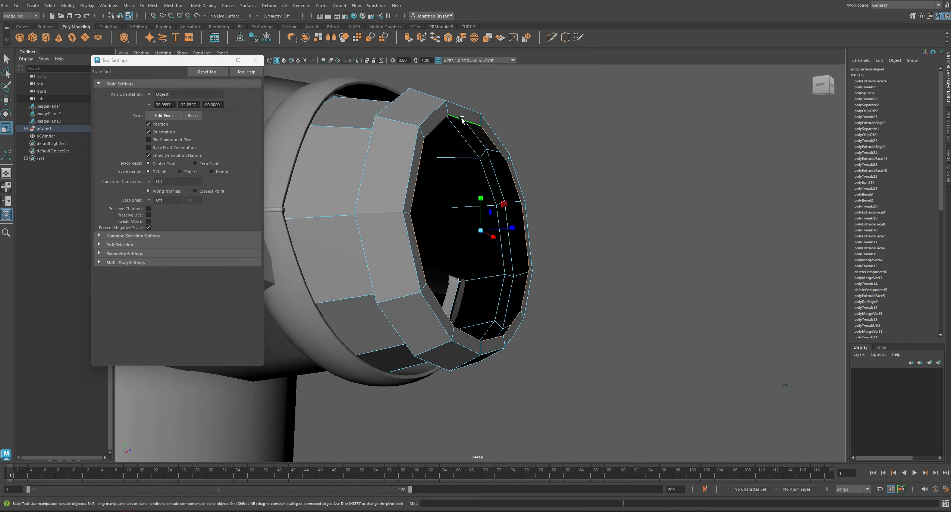
pyautogui.press('w')
pyautogui.hotkey('ctrl', 'z')
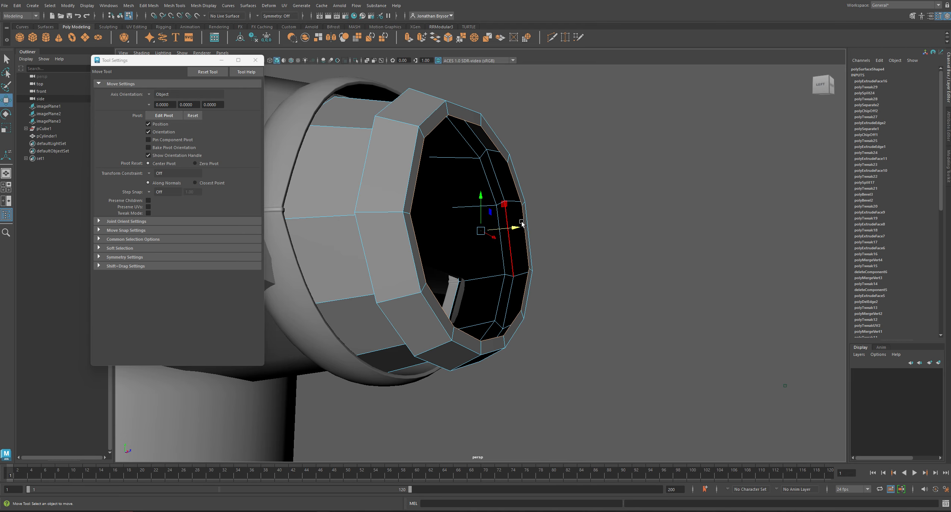
pyautogui.doubleClick(488, 137)
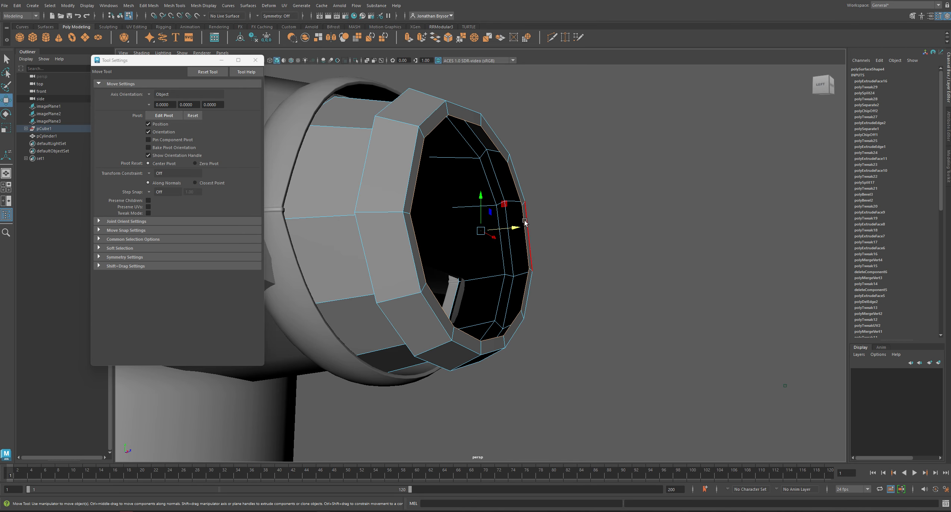
pyautogui.keyDown('alt'); pyautogui.moveTo(519, 227); pyautogui.dragTo(499, 113); pyautogui.keyUp('alt')
pyautogui.doubleClick(486, 119)
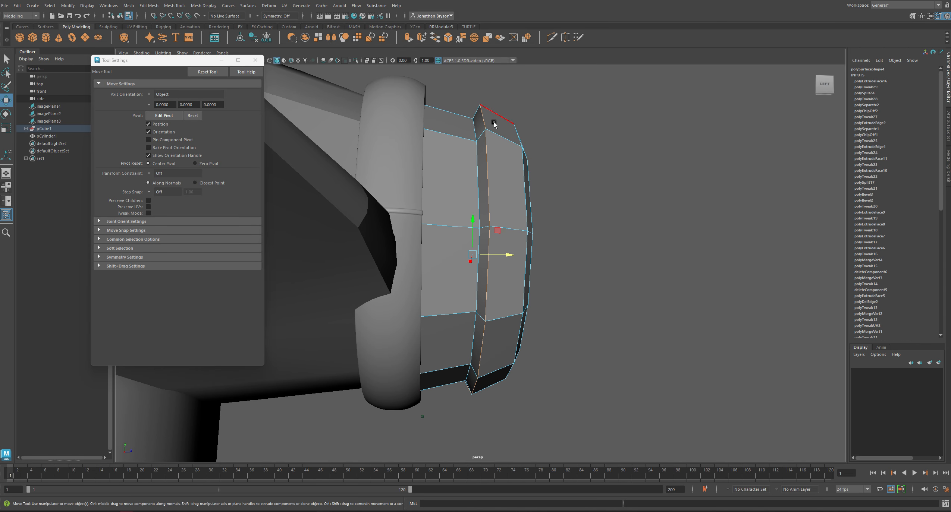
pyautogui.keyDown('shift'); pyautogui.moveTo(483, 117); pyautogui.dragTo(517, 115, button='right'); pyautogui.keyUp('shift')
pyautogui.keyDown('alt'); pyautogui.moveTo(494, 189); pyautogui.dragTo(484, 192); pyautogui.keyUp('alt')
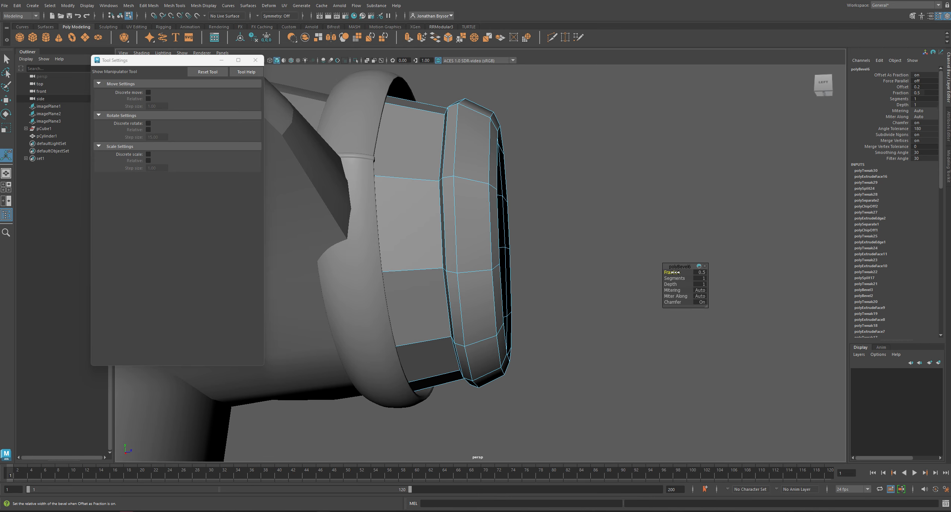
pyautogui.moveTo(675, 272); pyautogui.dragTo(676, 278)
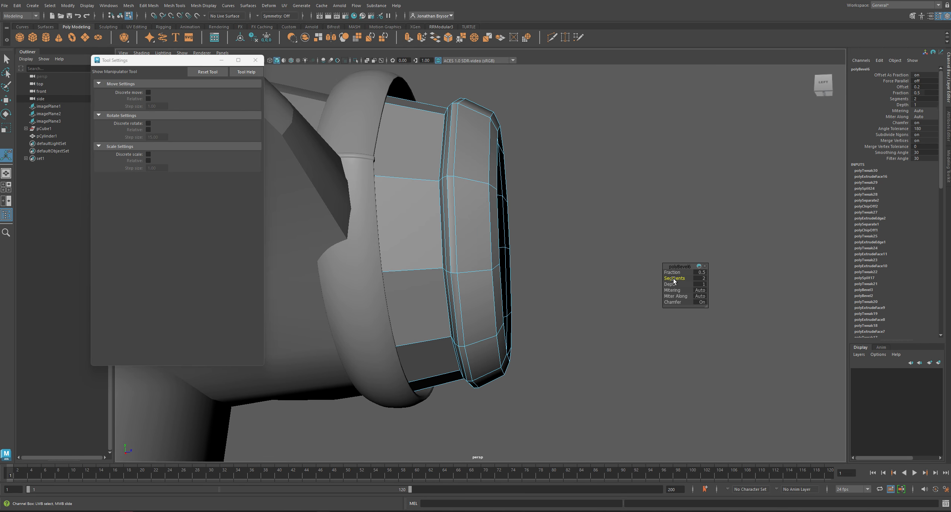
pyautogui.keyDown('shift'); pyautogui.rightClick(471, 112); pyautogui.keyUp('shift')
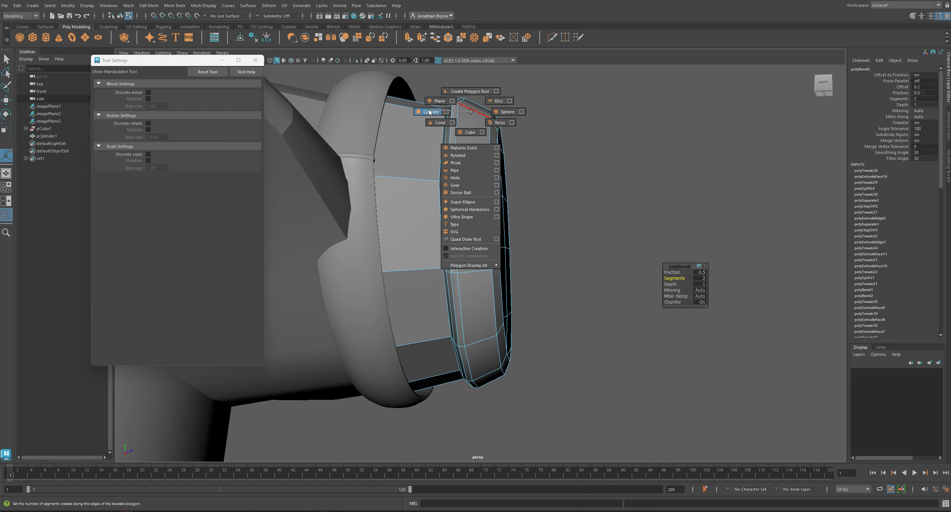
pyautogui.keyDown('shift'); pyautogui.moveTo(478, 116); pyautogui.dragTo(434, 111, button='right'); pyautogui.keyUp('shift')
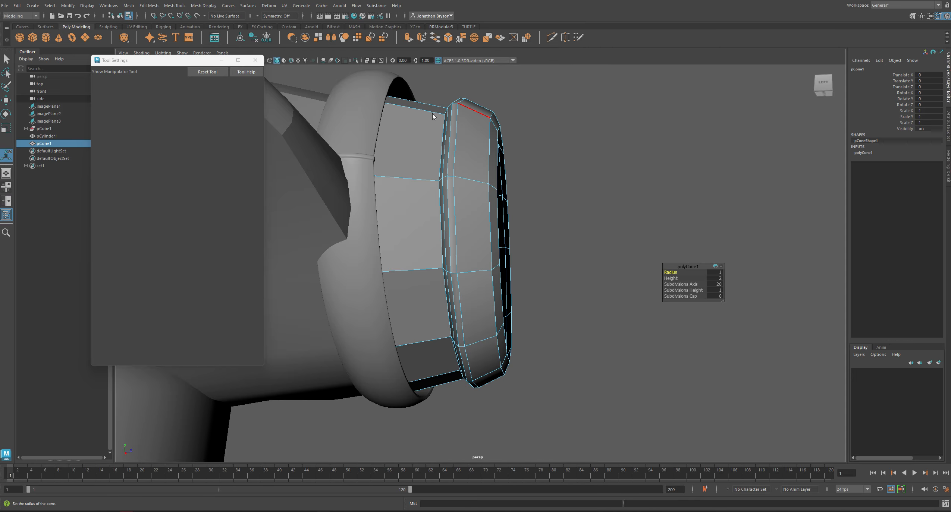
# - Insert an edge loop around the middle of the nose sleeve's raised rim, select it and scale it up slightly to round the rim
pyautogui.keyDown('ctrl'); pyautogui.click(474, 111); pyautogui.keyUp('ctrl')
pyautogui.keyDown('alt'); pyautogui.moveTo(481, 155); pyautogui.dragTo(527, 192, button='middle'); pyautogui.keyUp('alt')
pyautogui.keyDown('alt'); pyautogui.moveTo(530, 194); pyautogui.dragTo(531, 180); pyautogui.keyUp('alt')
pyautogui.press('w')
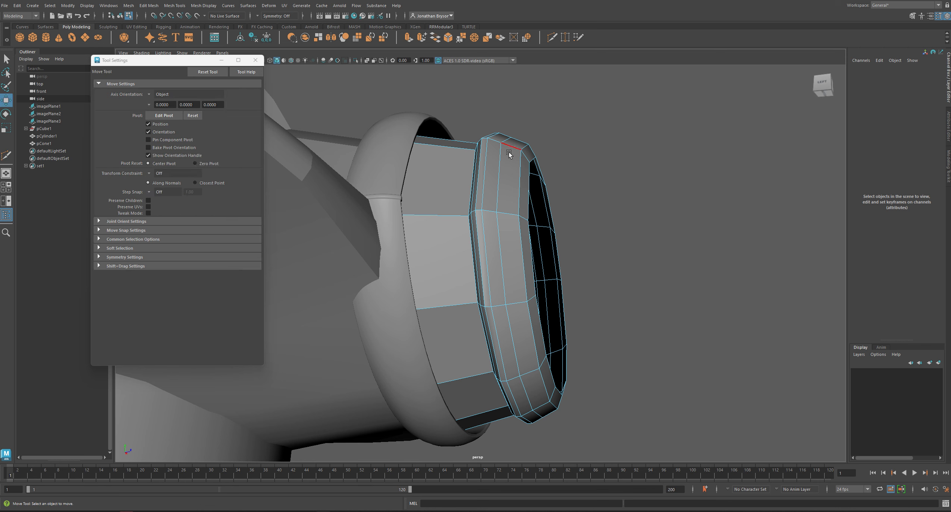
pyautogui.doubleClick(503, 160)
pyautogui.press('r')
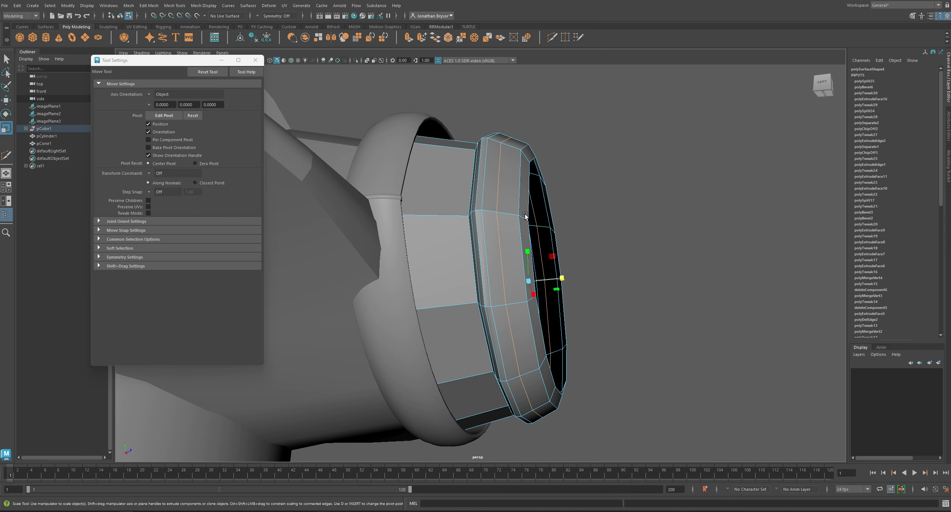
pyautogui.moveTo(530, 280)
pyautogui.mouseDown()
pyautogui.moveTo(572, 278)
pyautogui.moveTo(464, 295)
pyautogui.moveTo(464, 233)
pyautogui.moveTo(480, 249)
pyautogui.moveTo(463, 278)
pyautogui.moveTo(450, 265)
pyautogui.moveTo(525, 244)
pyautogui.moveTo(531, 219)
pyautogui.mouseUp()
pyautogui.press('w')
pyautogui.press('r')
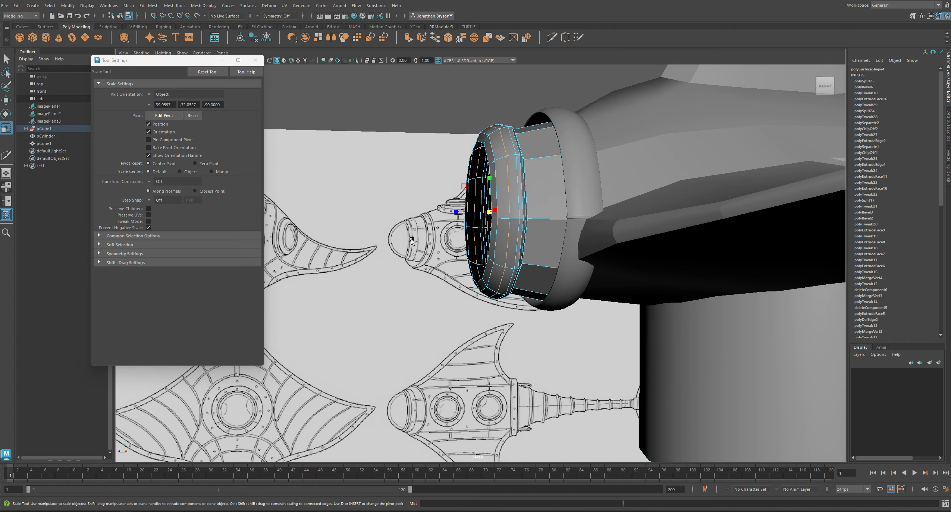
# - Create a polygon sphere and move it up and forward in front of the nose sleeve, to about Y 0.854 and Z 3.179
pyautogui.click(21, 37)
pyautogui.scroll(-4, 504, 292)
pyautogui.press('w')
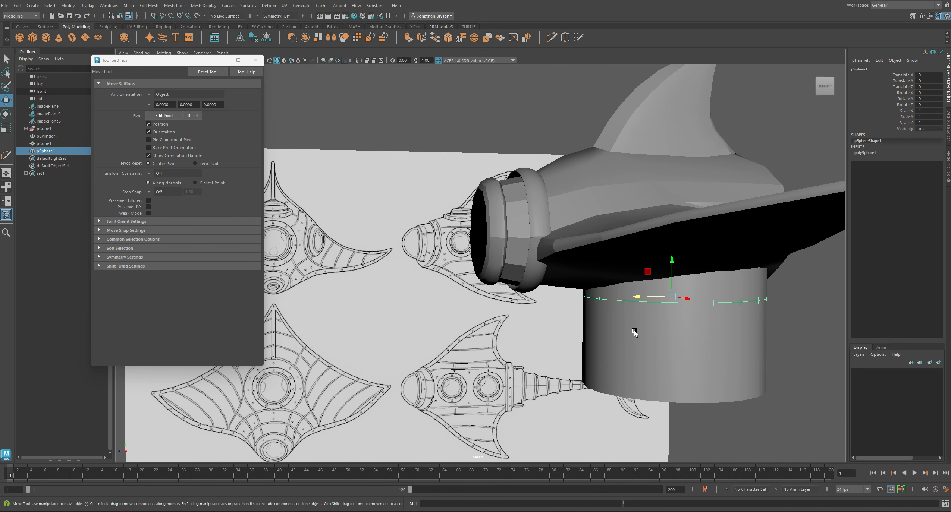
pyautogui.keyDown('alt'); pyautogui.moveTo(695, 317); pyautogui.dragTo(367, 196); pyautogui.keyUp('alt')
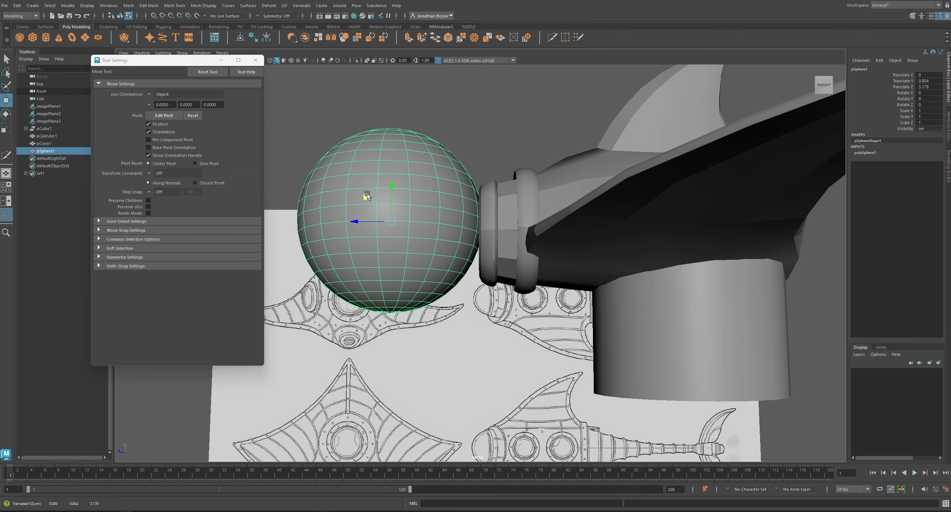
# - Rotate the sphere 90 degrees around X so its pole faces forward
pyautogui.press('e')
pyautogui.moveTo(421, 238); pyautogui.dragTo(371, 250)
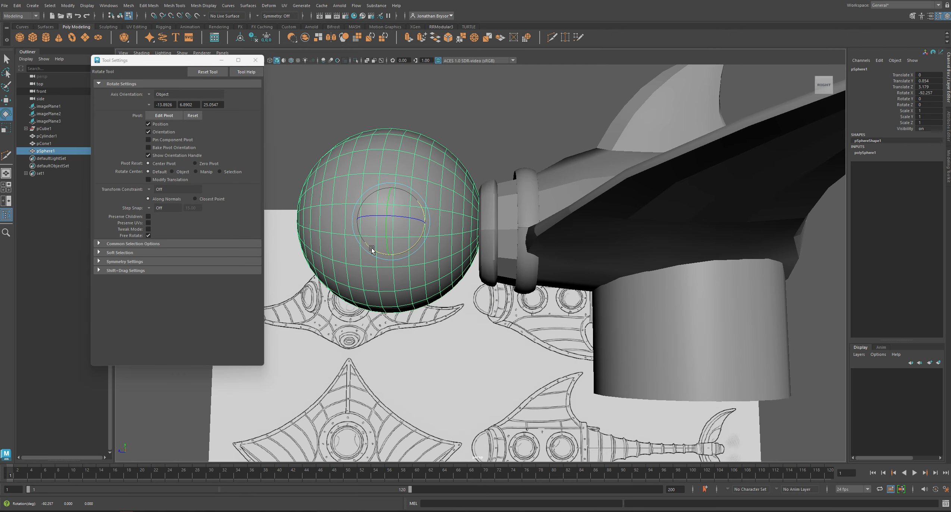
pyautogui.click(929, 93)
pyautogui.write('90')
pyautogui.press('Return')
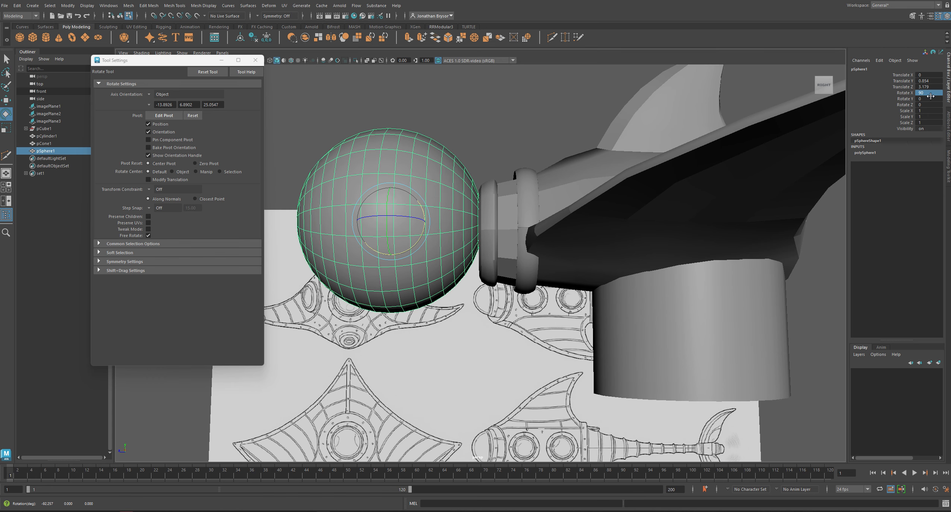
# - Scale the sphere uniformly to about 0.413 and move it into the sleeve's opening, to about Y 0.734 and Z 2.26
pyautogui.scroll(2, 500, 256)
pyautogui.keyDown('alt'); pyautogui.moveTo(501, 256); pyautogui.dragTo(539, 262, button='right'); pyautogui.keyUp('alt')
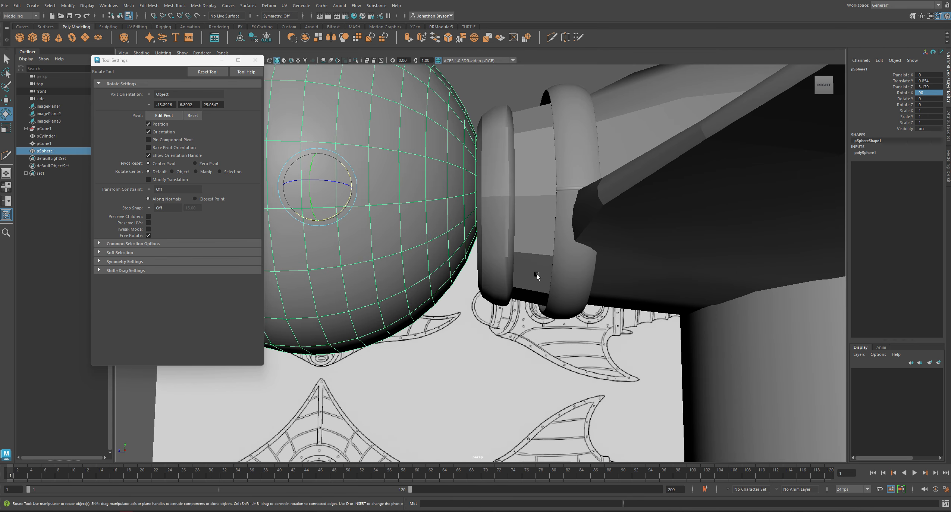
pyautogui.press('r')
pyautogui.press('e')
pyautogui.keyDown('alt'); pyautogui.moveTo(384, 226); pyautogui.dragTo(387, 231, button='middle'); pyautogui.keyUp('alt')
pyautogui.scroll(-3, 387, 231)
pyautogui.press('r')
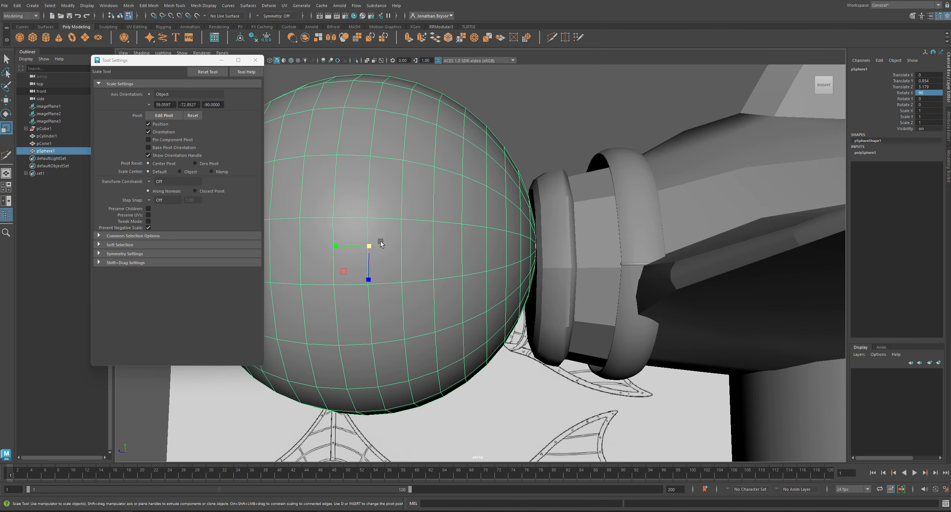
pyautogui.moveTo(369, 246); pyautogui.dragTo(208, 223)
pyautogui.press('w')
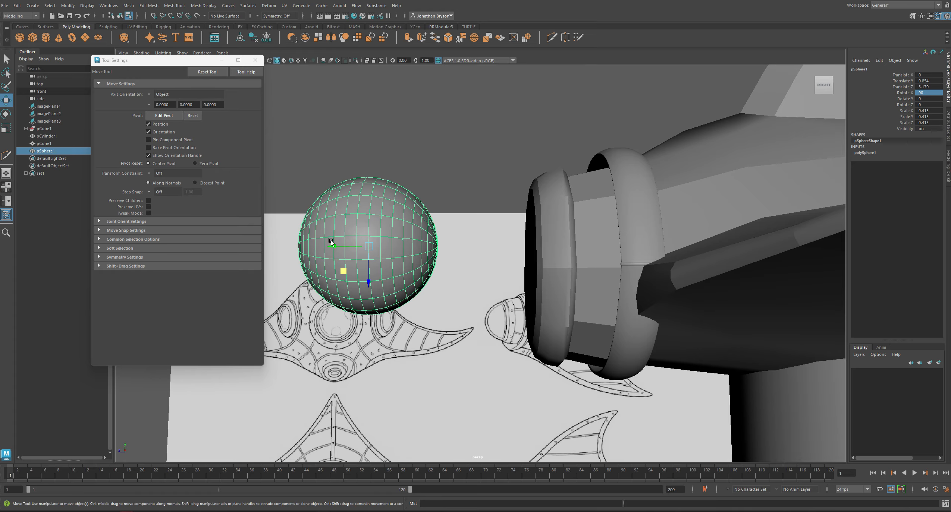
pyautogui.moveTo(339, 274); pyautogui.dragTo(432, 343)
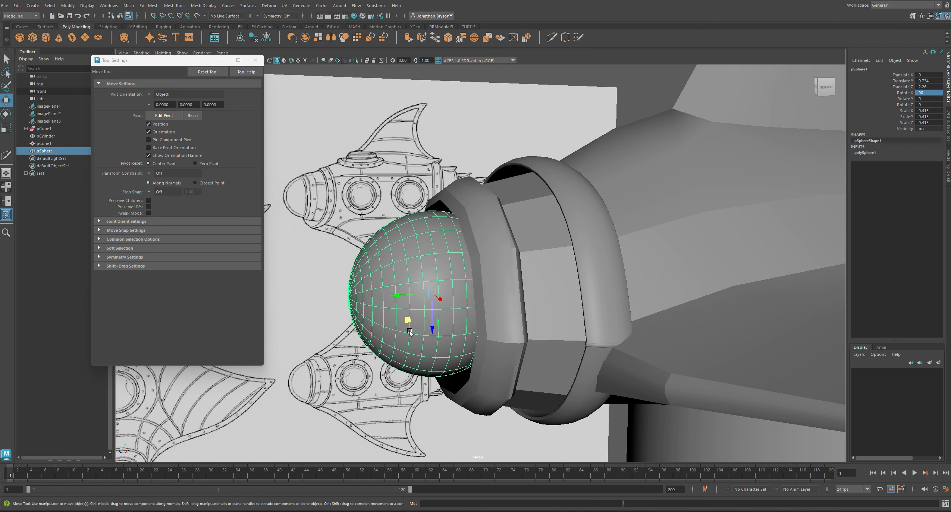
# - Slide the sphere forward out of the sleeve to about Z 2.713 and delete the faces of its rear half
pyautogui.press('F10')
pyautogui.click(395, 289)
pyautogui.moveTo(411, 285); pyautogui.dragTo(443, 269, button='right')
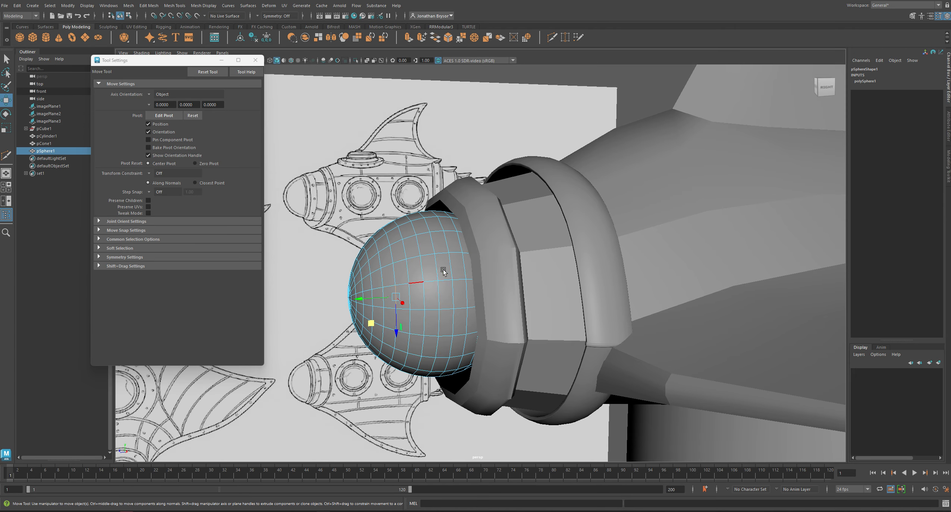
pyautogui.moveTo(395, 294); pyautogui.dragTo(315, 297)
pyautogui.moveTo(353, 263); pyautogui.dragTo(355, 272, button='right')
pyautogui.click(355, 273)
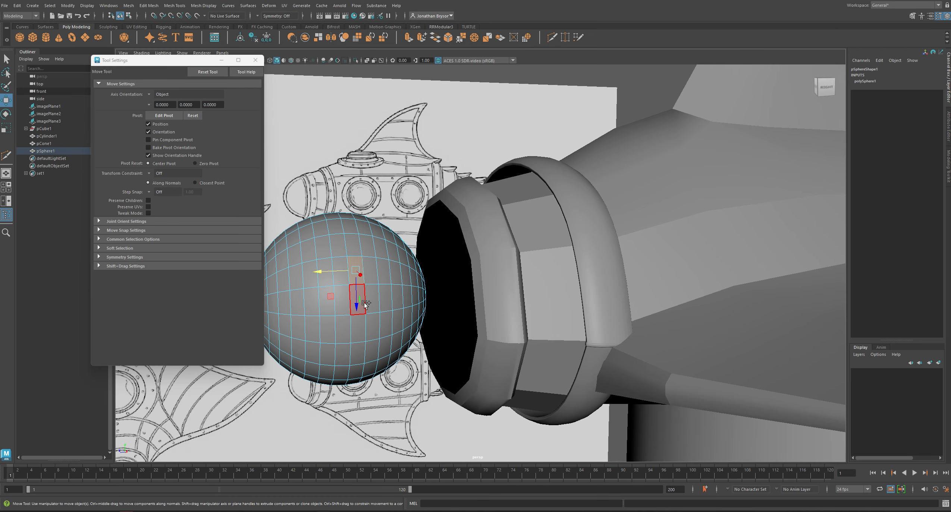
pyautogui.keyDown('shift'); pyautogui.doubleClick(364, 304); pyautogui.keyUp('shift')
pyautogui.press('Delete')
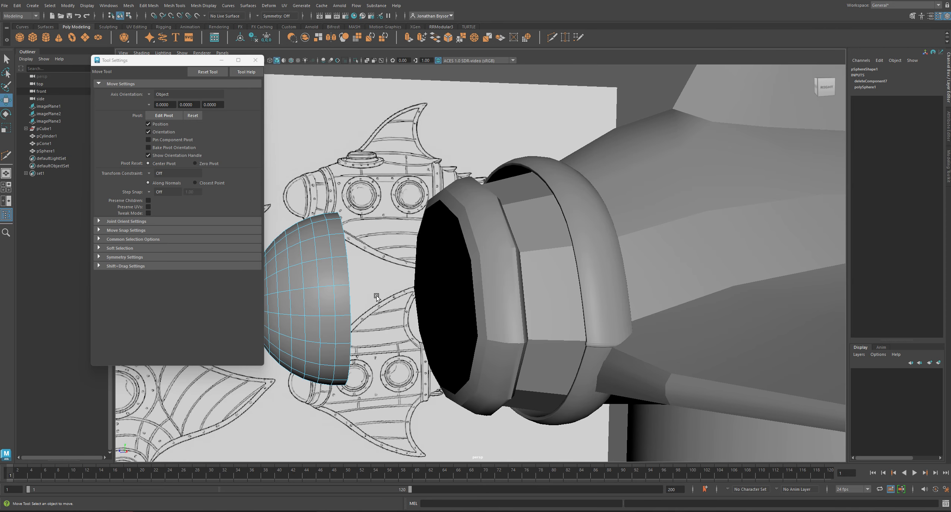
pyautogui.keyDown('alt'); pyautogui.moveTo(362, 325); pyautogui.dragTo(405, 324); pyautogui.keyUp('alt')
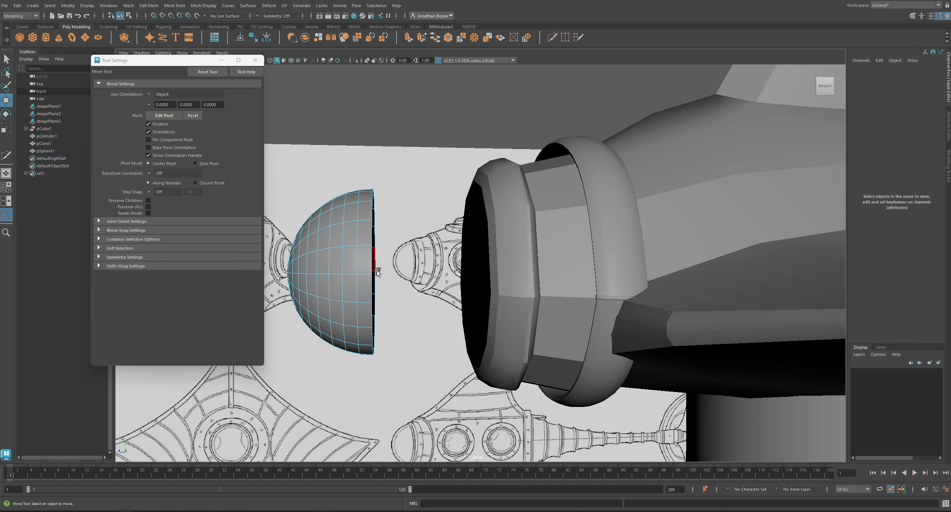
# - Move the half-sphere back into the sleeve's opening at about Z 2.165 and scale it to about 0.587 in X and 0.459 in Z
pyautogui.click(348, 263)
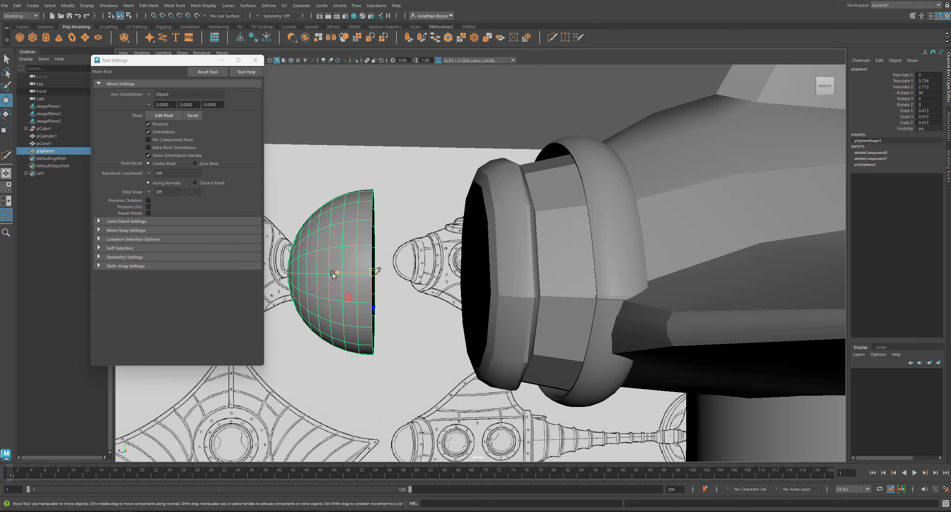
pyautogui.moveTo(332, 274); pyautogui.dragTo(499, 270)
pyautogui.press('r')
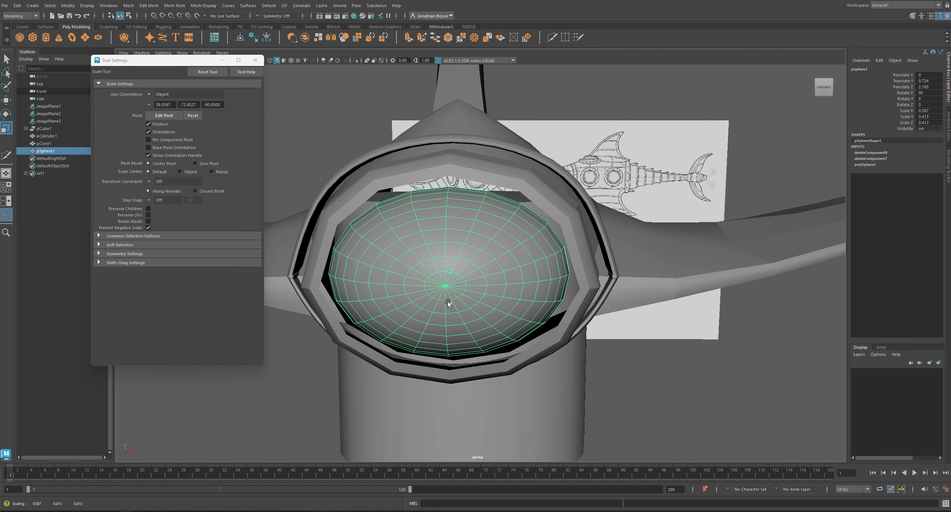
pyautogui.moveTo(447, 302); pyautogui.dragTo(521, 326)
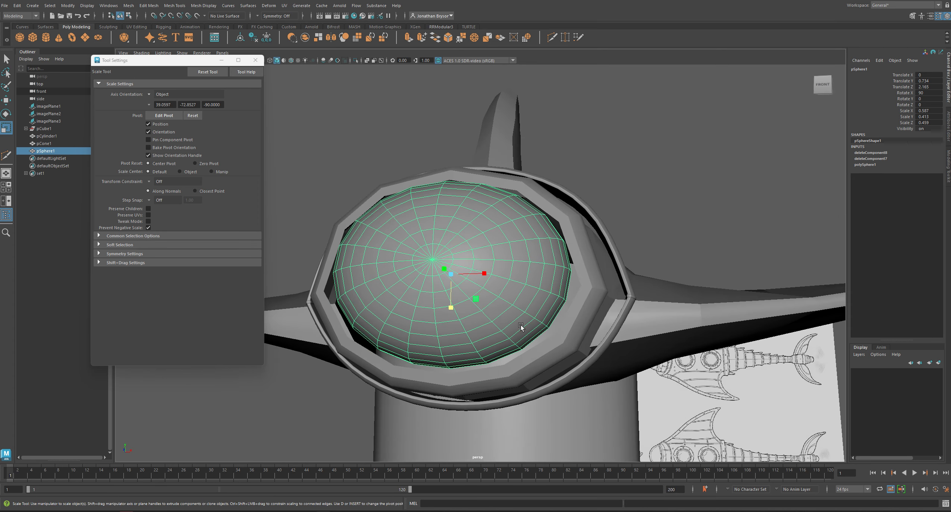
# - Set symmetry to Object X, select a lower side vertex on the dome's border and turn on soft selection for moving it
pyautogui.moveTo(521, 326); pyautogui.dragTo(477, 305, button='right')
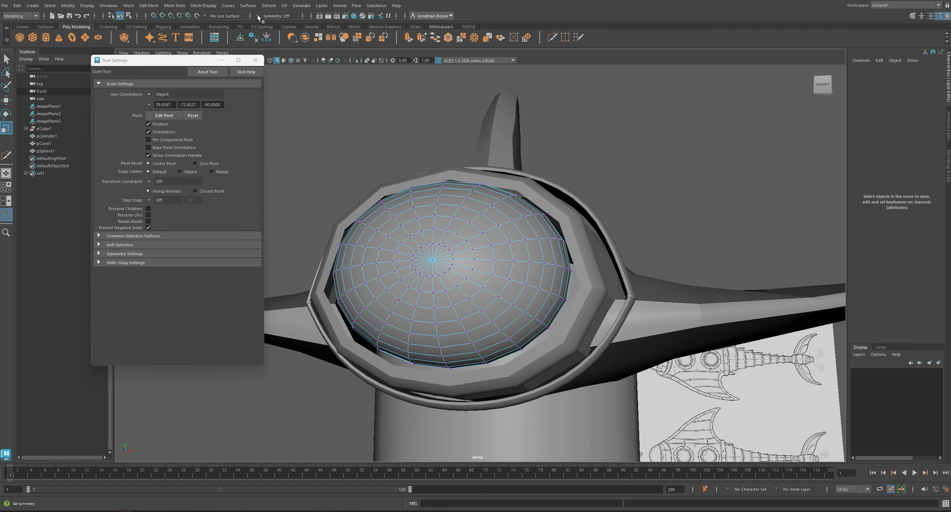
pyautogui.click(278, 16)
pyautogui.click(283, 30)
pyautogui.click(546, 324)
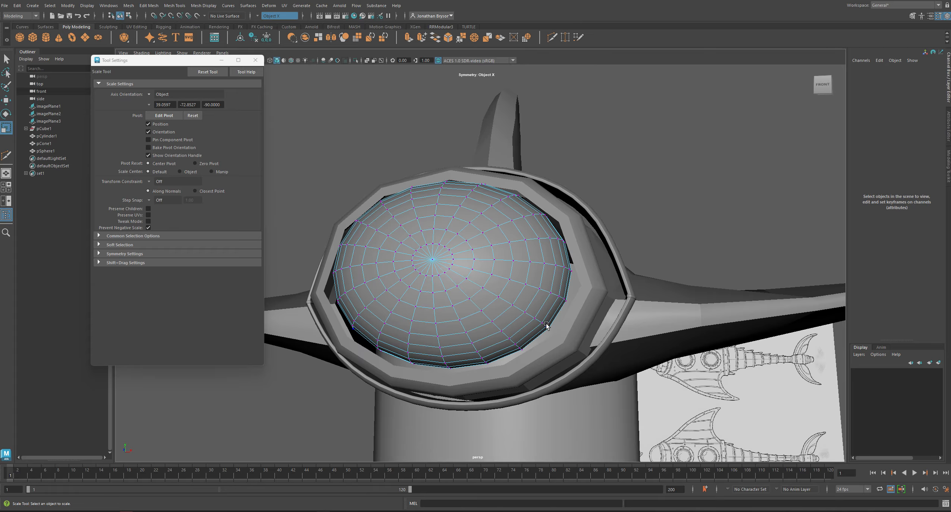
pyautogui.click(547, 326)
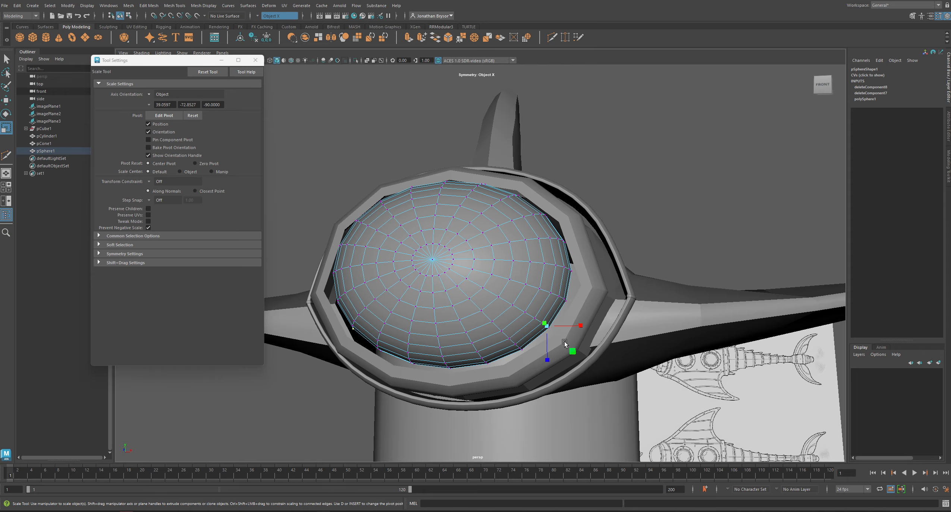
pyautogui.press('b')
pyautogui.press('w')
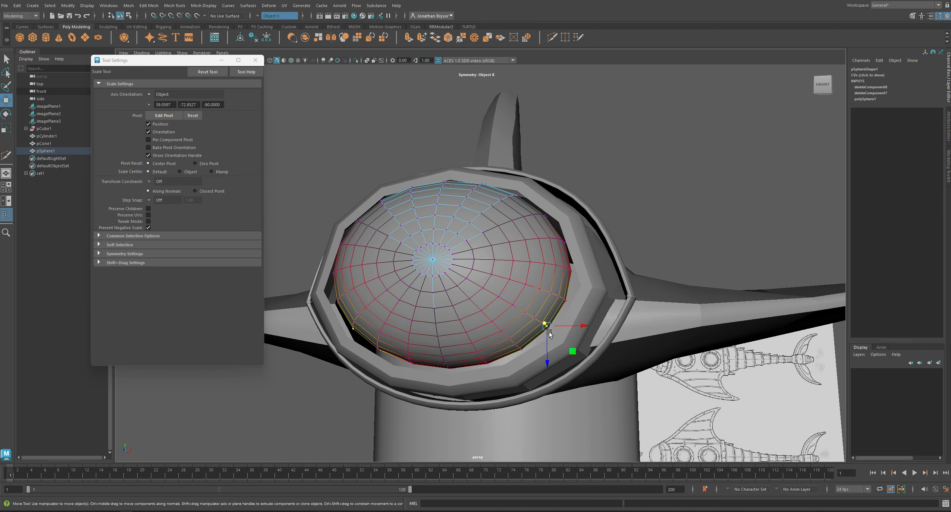
# - Move the dome's side and upper border vertices outward with soft selection to fit the sleeve's opening
pyautogui.keyDown('alt'); pyautogui.moveTo(548, 333); pyautogui.dragTo(577, 359); pyautogui.keyUp('alt')
pyautogui.click(575, 277)
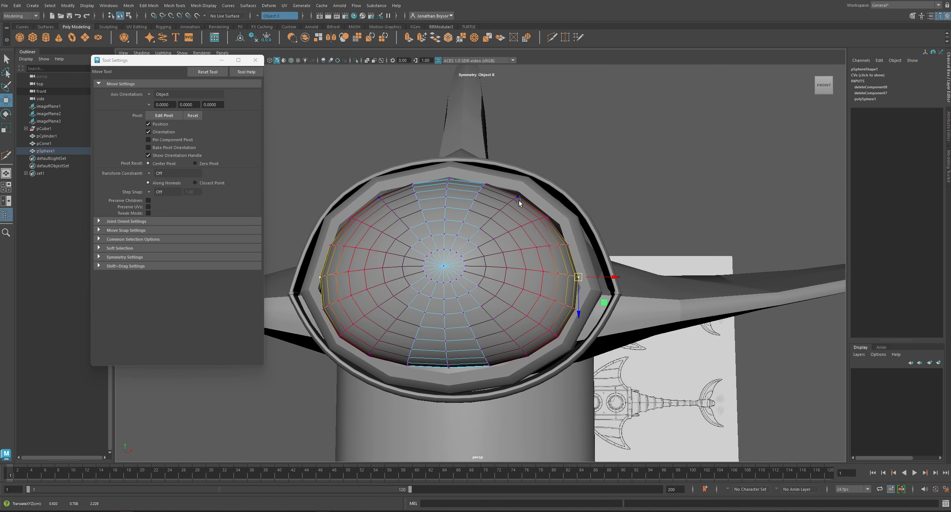
pyautogui.keyDown('alt'); pyautogui.moveTo(518, 201); pyautogui.dragTo(500, 226); pyautogui.keyUp('alt')
pyautogui.click(549, 214)
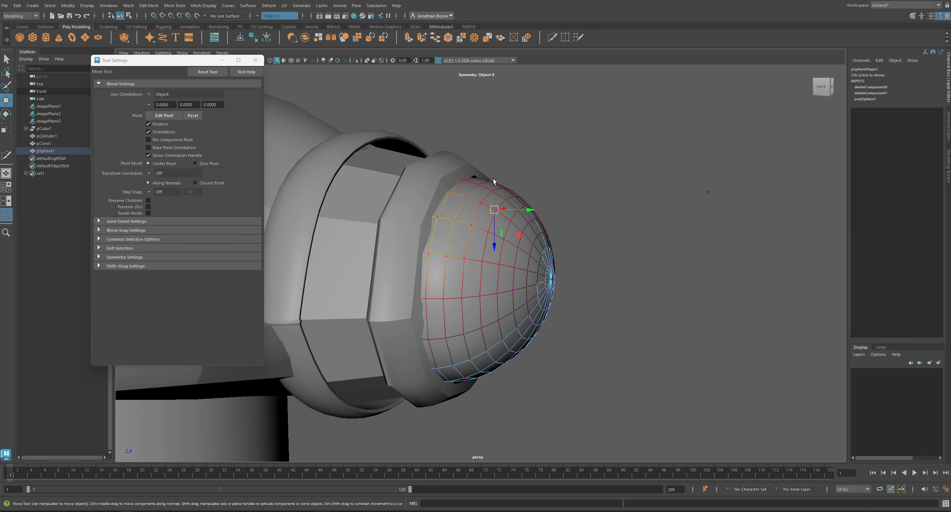
pyautogui.keyDown('alt'); pyautogui.moveTo(493, 179); pyautogui.dragTo(471, 325); pyautogui.keyUp('alt')
pyautogui.click(455, 187)
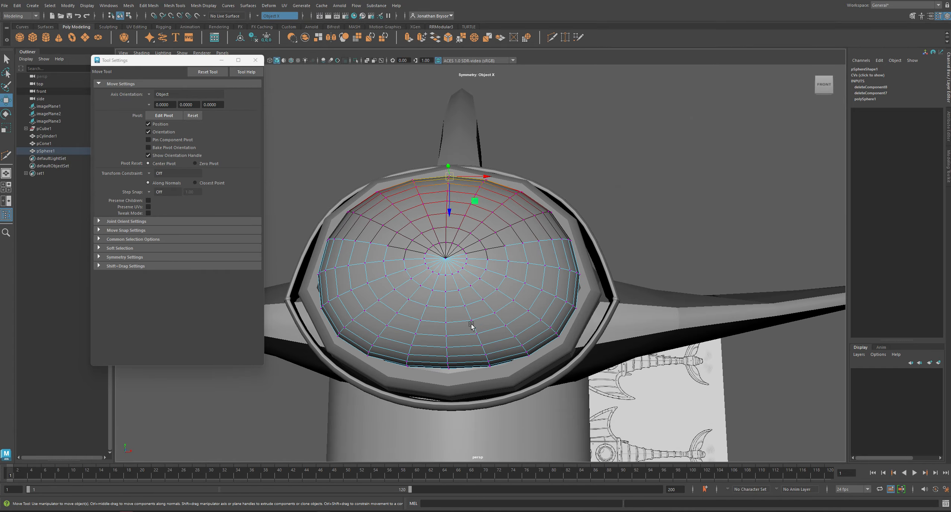
# - Move the dome's bottom and lower side border vertices with soft selection to close the gaps to the rim
pyautogui.click(446, 369)
pyautogui.keyDown('alt'); pyautogui.moveTo(448, 368); pyautogui.dragTo(464, 386); pyautogui.keyUp('alt')
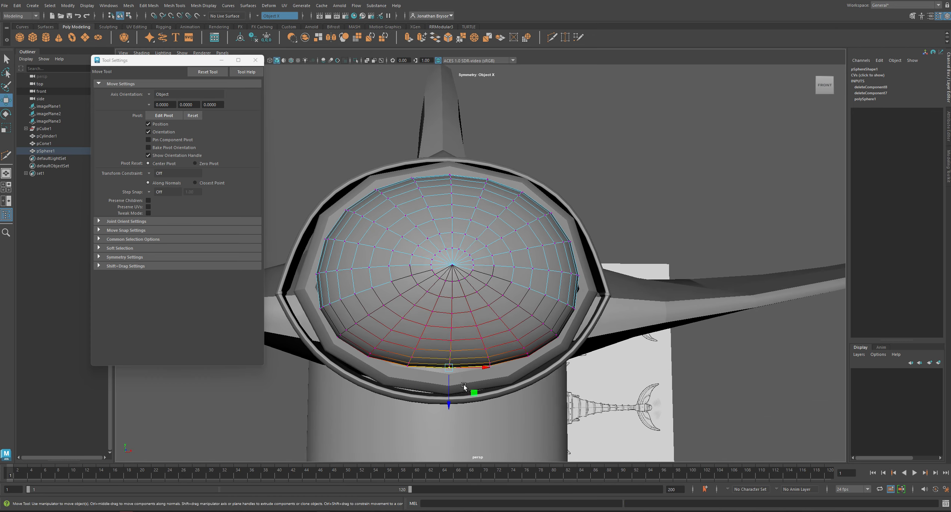
pyautogui.keyDown('alt'); pyautogui.moveTo(464, 386); pyautogui.dragTo(489, 340, button='middle'); pyautogui.keyUp('alt')
pyautogui.moveTo(473, 359); pyautogui.dragTo(473, 365)
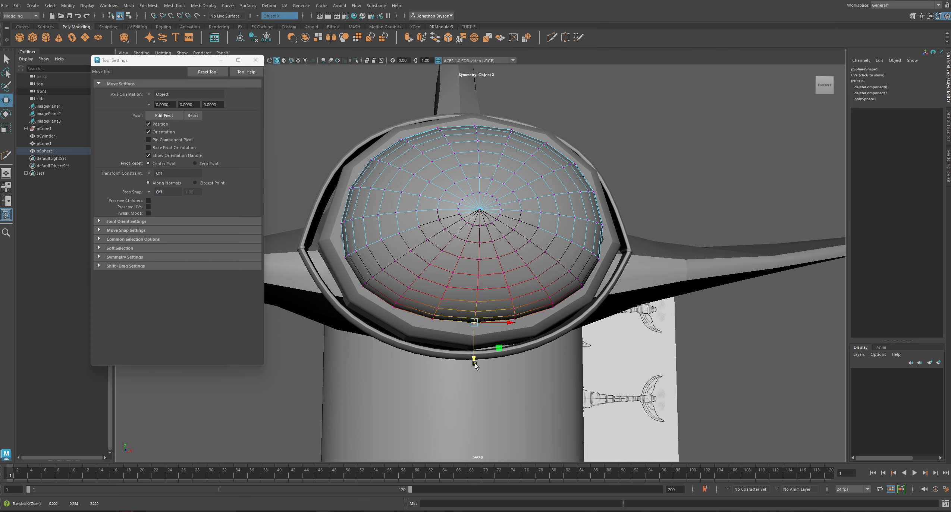
pyautogui.click(363, 285)
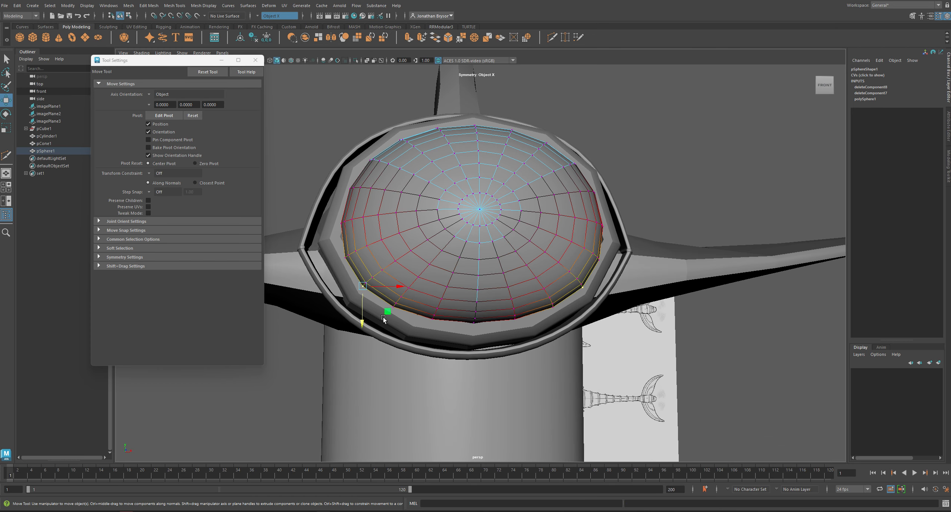
pyautogui.keyDown('alt'); pyautogui.moveTo(387, 312); pyautogui.dragTo(413, 128); pyautogui.keyUp('alt')
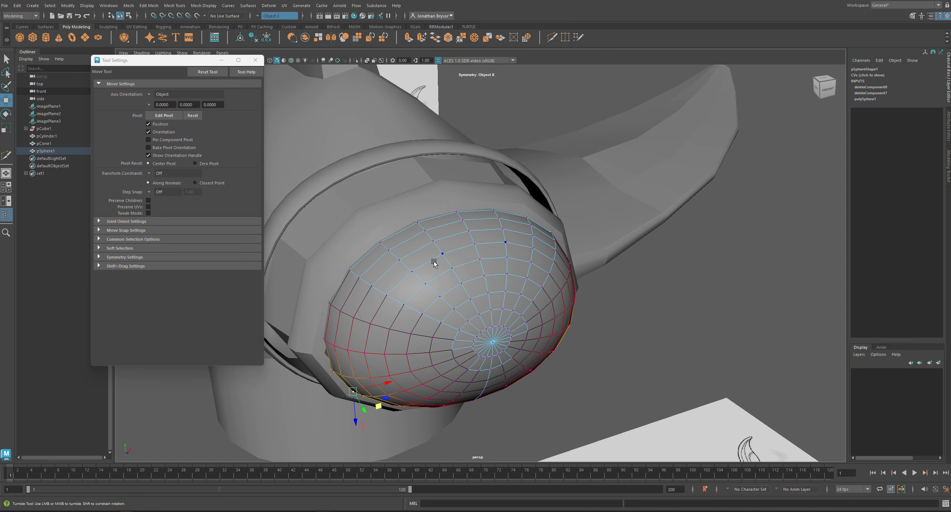
# - Return the dome to object mode, select it as a whole and save the scene
pyautogui.keyDown('alt'); pyautogui.moveTo(434, 262); pyautogui.dragTo(501, 244); pyautogui.keyUp('alt')
pyautogui.moveTo(503, 248); pyautogui.dragTo(602, 220, button='right')
pyautogui.click(601, 220)
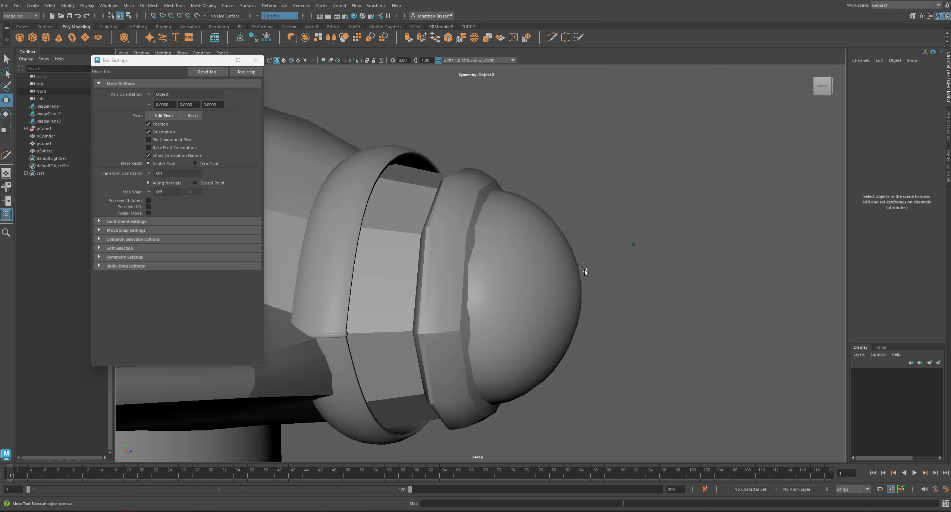
pyautogui.keyDown('alt'); pyautogui.moveTo(585, 270); pyautogui.dragTo(484, 254); pyautogui.keyUp('alt')
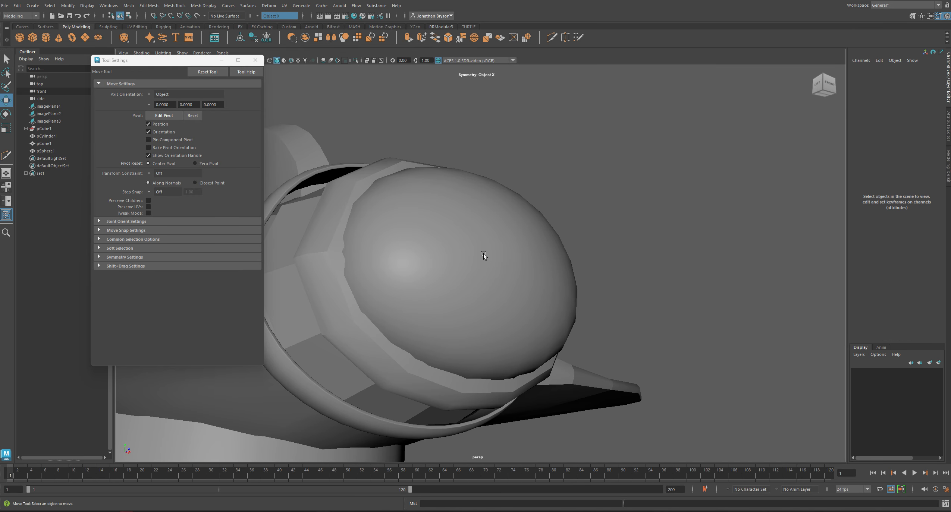
pyautogui.click(484, 254)
pyautogui.hotkey('ctrl', 's')
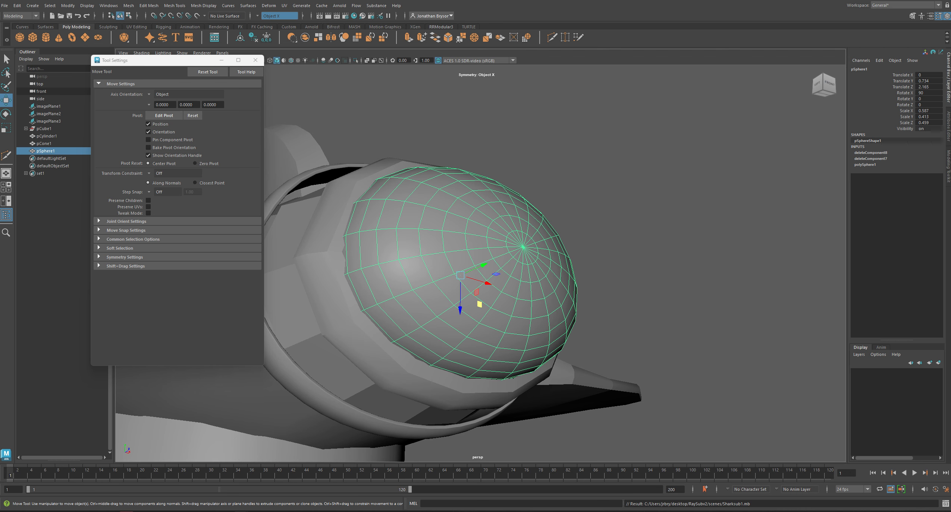
# - Switch to the browser and examine the reference photo of the 1800s iron atmospheric diving suit, especially its helmet
pyautogui.keyDown('alt'); pyautogui.moveTo(470, 216); pyautogui.dragTo(542, 260); pyautogui.keyUp('alt')
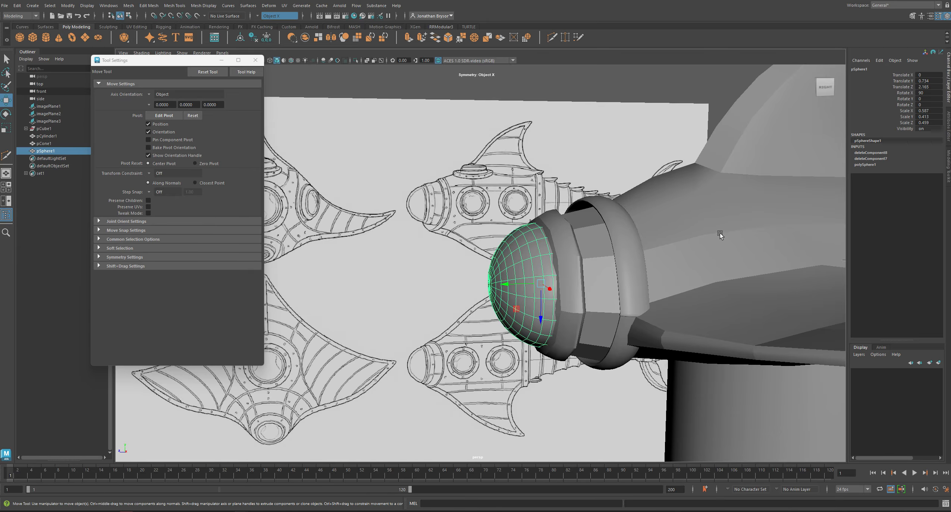
pyautogui.keyDown('alt'); pyautogui.moveTo(719, 235); pyautogui.dragTo(678, 256); pyautogui.keyUp('alt')
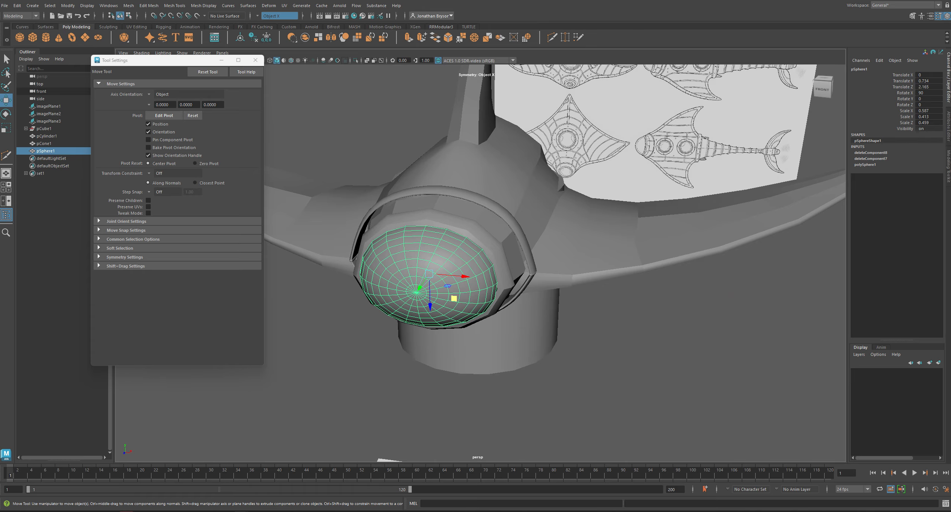
pyautogui.moveTo(950, 41); pyautogui.dragTo(360, 60)
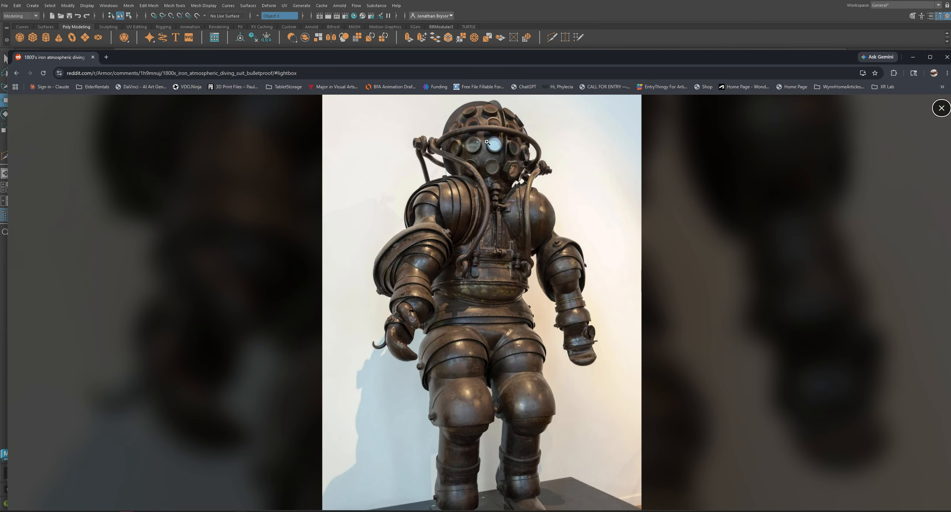
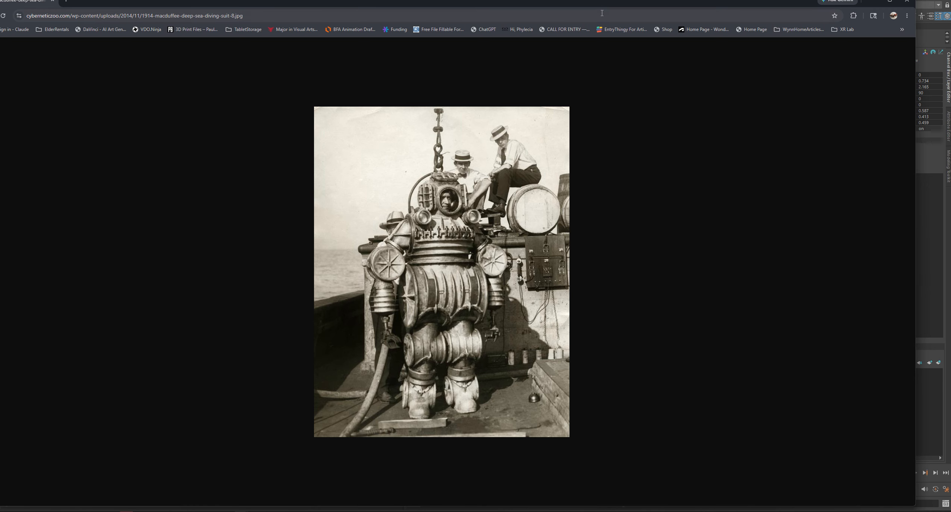
# - Put away the 1914 MacDuffee diving suit photo, examine the standard diving dress photo, and switch back to Maya
pyautogui.moveTo(601, 5); pyautogui.dragTo(950, 5)
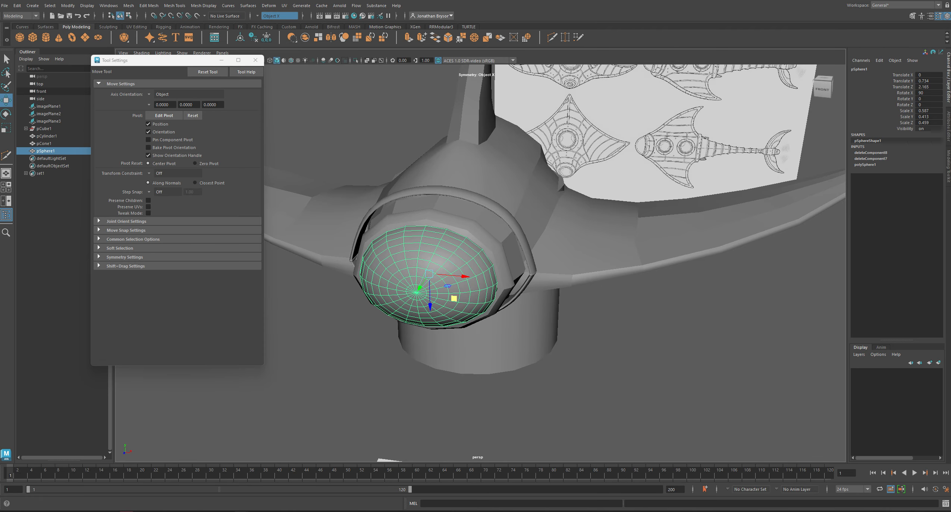
pyautogui.moveTo(950, 33); pyautogui.dragTo(264, 36)
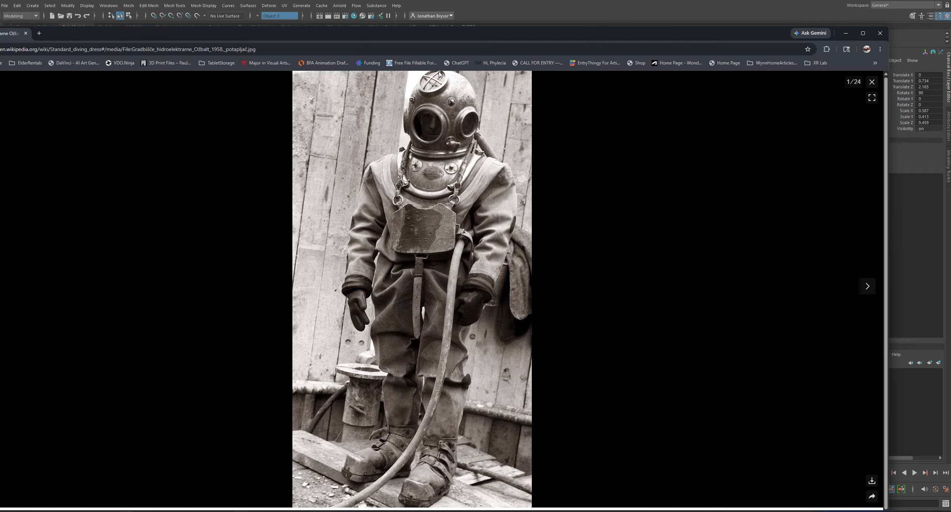
pyautogui.moveTo(497, 38); pyautogui.dragTo(950, 120)
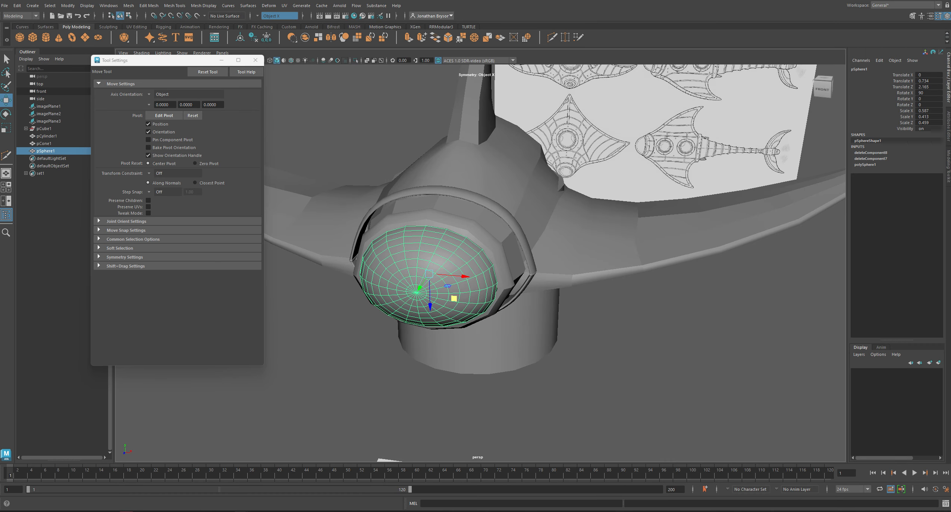
# - Insert three spaced edge loops with Multi-Cut around the sleeve section between the hull rim and the nose rim
pyautogui.keyDown('alt'); pyautogui.moveTo(690, 224); pyautogui.dragTo(655, 207); pyautogui.keyUp('alt')
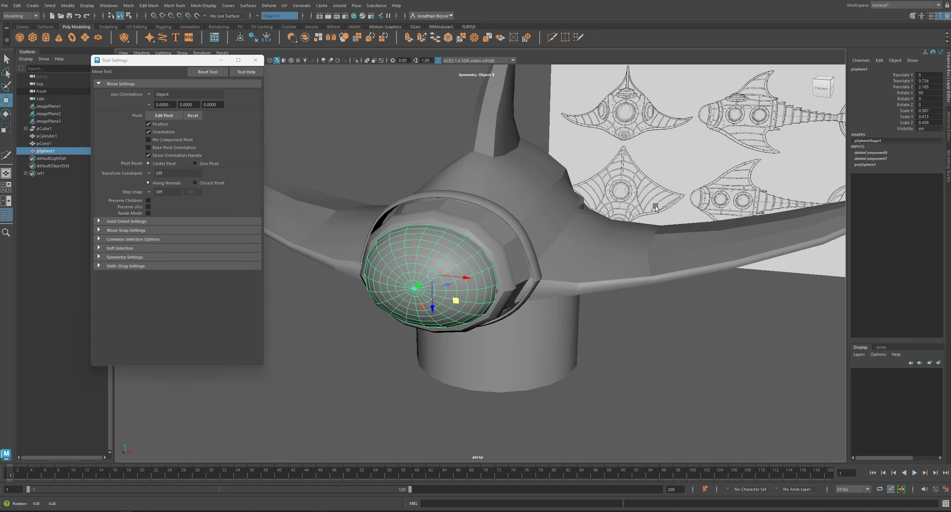
pyautogui.keyDown('alt'); pyautogui.moveTo(477, 286); pyautogui.dragTo(502, 336, button='right'); pyautogui.keyUp('alt')
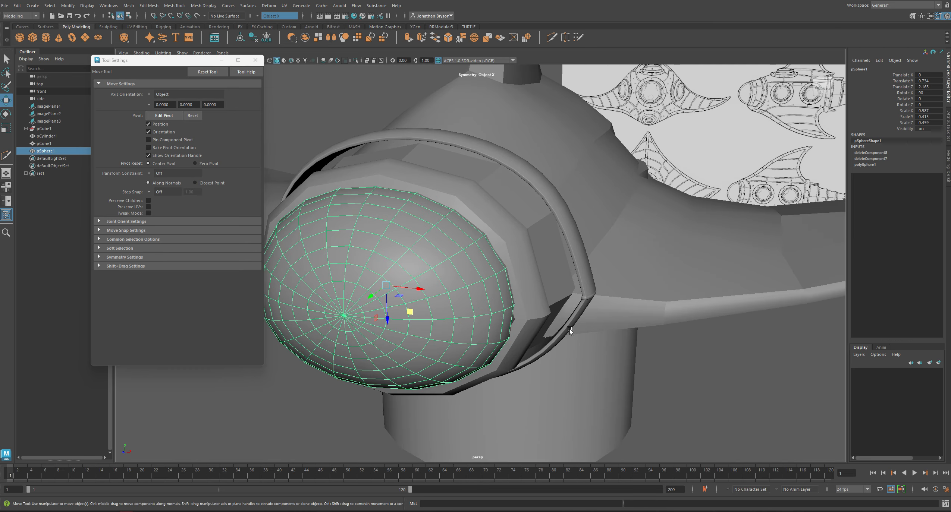
pyautogui.keyDown('alt'); pyautogui.moveTo(502, 337); pyautogui.dragTo(592, 292, button='middle'); pyautogui.keyUp('alt')
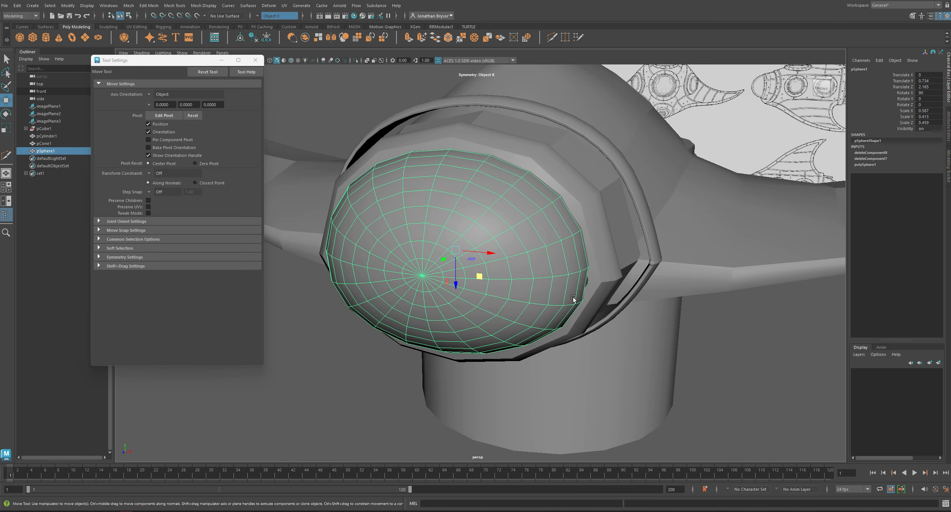
pyautogui.keyDown('alt'); pyautogui.moveTo(405, 355); pyautogui.dragTo(580, 249); pyautogui.keyUp('alt')
pyautogui.click(444, 271)
pyautogui.keyDown('alt'); pyautogui.moveTo(568, 314); pyautogui.dragTo(552, 200); pyautogui.keyUp('alt')
pyautogui.keyDown('shift'); pyautogui.moveTo(552, 199); pyautogui.dragTo(522, 201, button='right'); pyautogui.keyUp('shift')
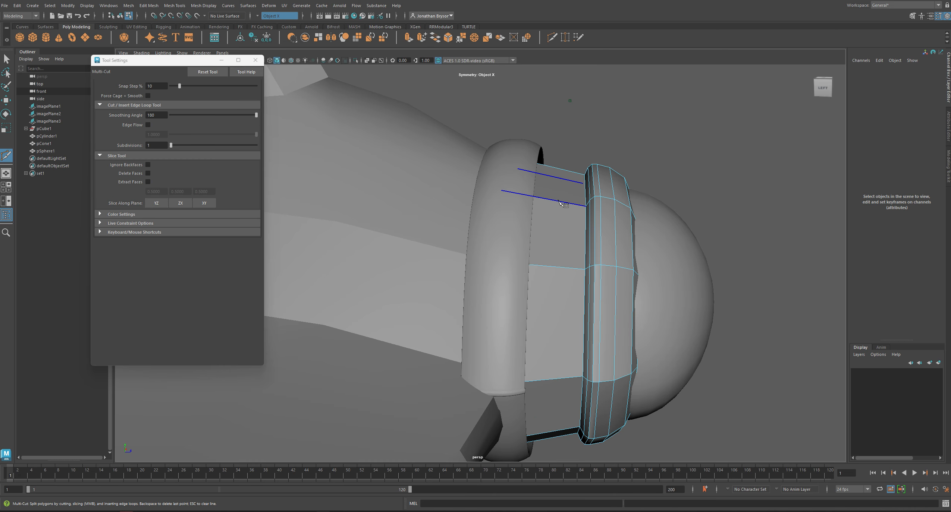
pyautogui.keyDown('alt'); pyautogui.moveTo(570, 227); pyautogui.dragTo(546, 223, button='middle'); pyautogui.keyUp('alt')
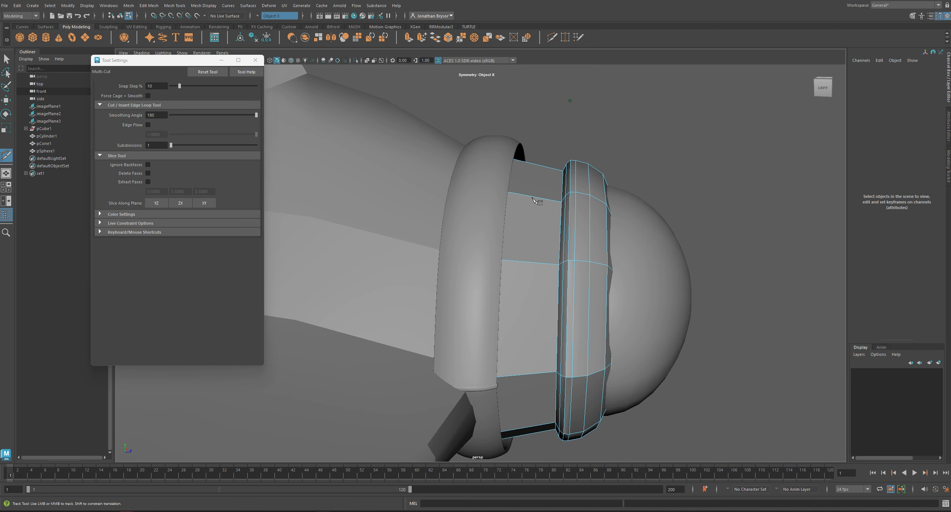
pyautogui.keyDown('ctrl'); pyautogui.click(552, 202); pyautogui.keyUp('ctrl')
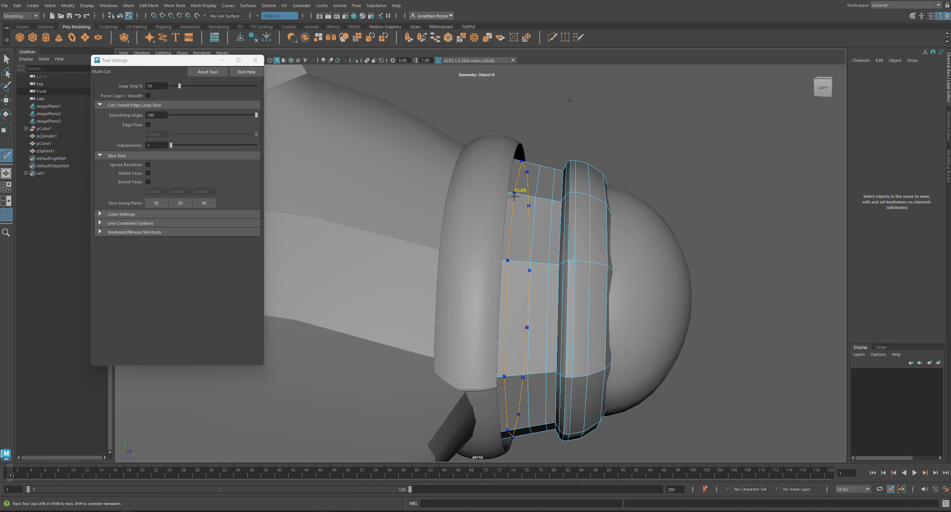
pyautogui.keyDown('alt'); pyautogui.moveTo(522, 196); pyautogui.dragTo(536, 301); pyautogui.keyUp('alt')
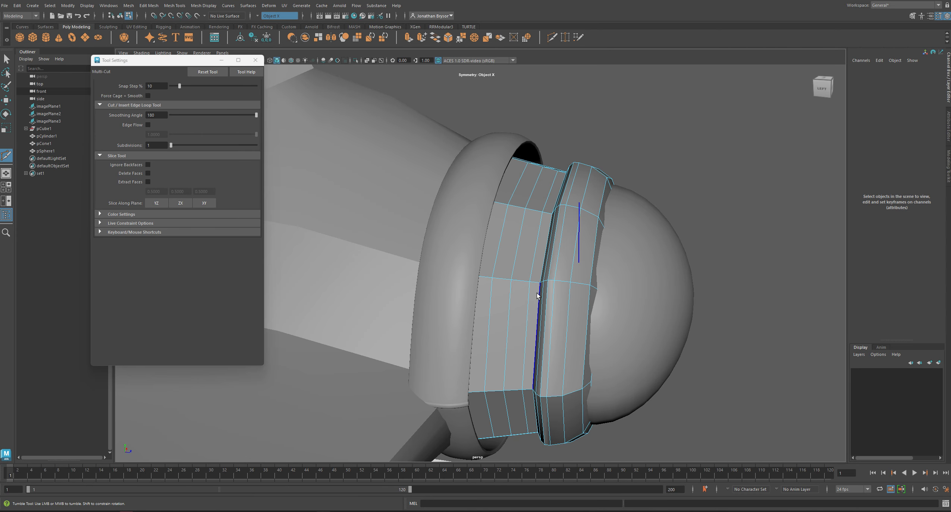
pyautogui.press('q')
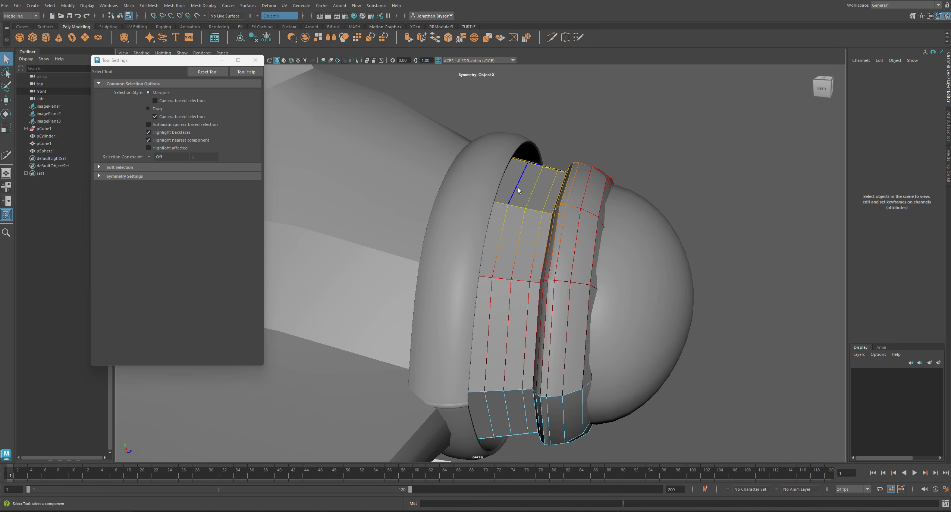
pyautogui.press('F11')
pyautogui.moveTo(522, 191); pyautogui.dragTo(521, 198, button='right')
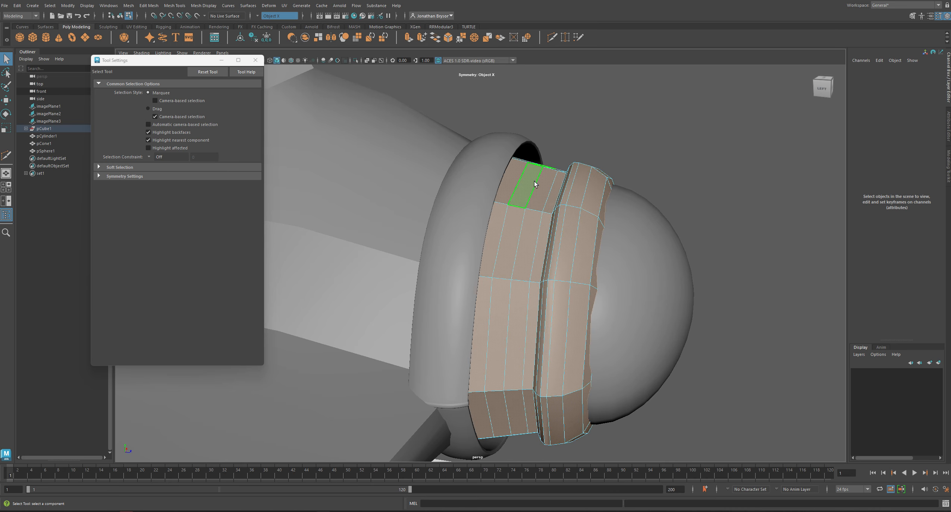
pyautogui.click(515, 224)
pyautogui.keyDown('shift'); pyautogui.doubleClick(511, 241); pyautogui.keyUp('shift')
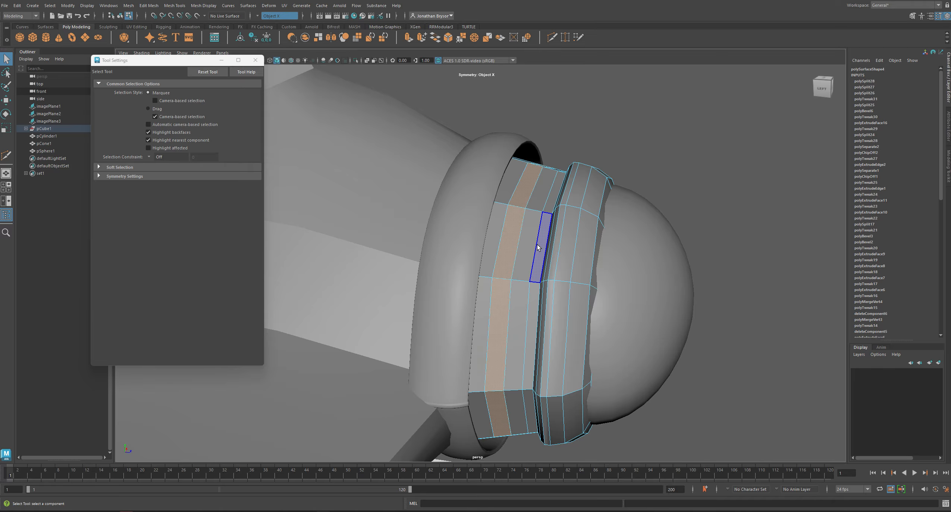
pyautogui.keyDown('alt'); pyautogui.moveTo(510, 240); pyautogui.dragTo(521, 191); pyautogui.keyUp('alt')
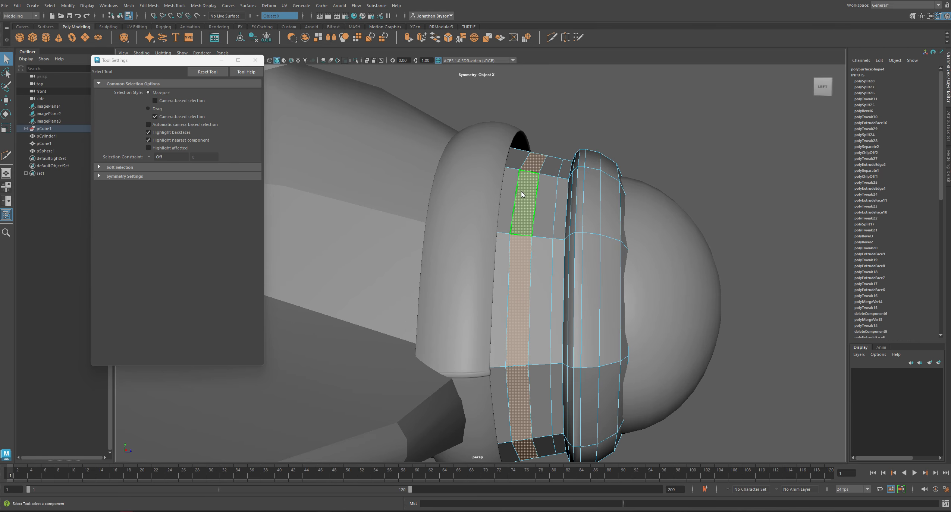
# - Bevel the three new edge loops around the sleeve with a fraction of 0.5 to split them into narrow bands
pyautogui.moveTo(521, 191); pyautogui.dragTo(516, 164, button='right')
pyautogui.click(537, 192)
pyautogui.press('w')
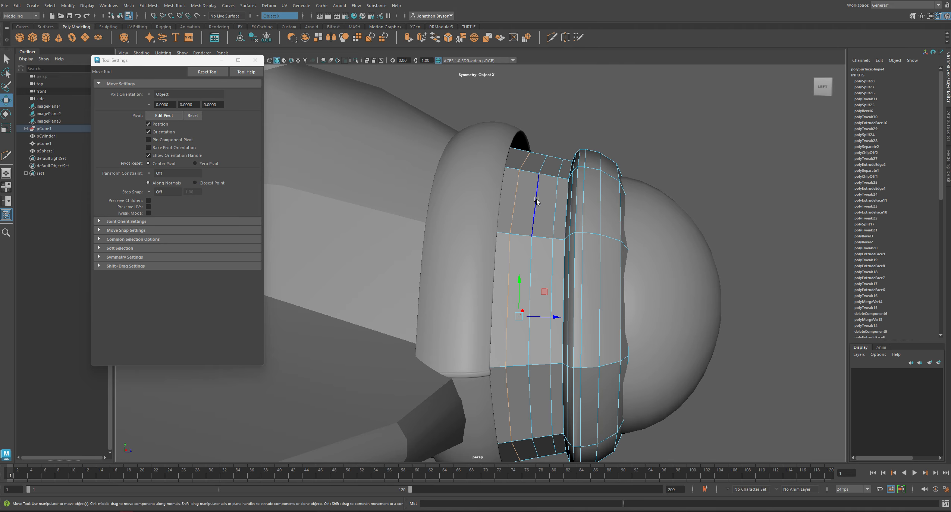
pyautogui.click(556, 194)
pyautogui.keyDown('shift'); pyautogui.moveTo(554, 193); pyautogui.dragTo(592, 194, button='right'); pyautogui.keyUp('shift')
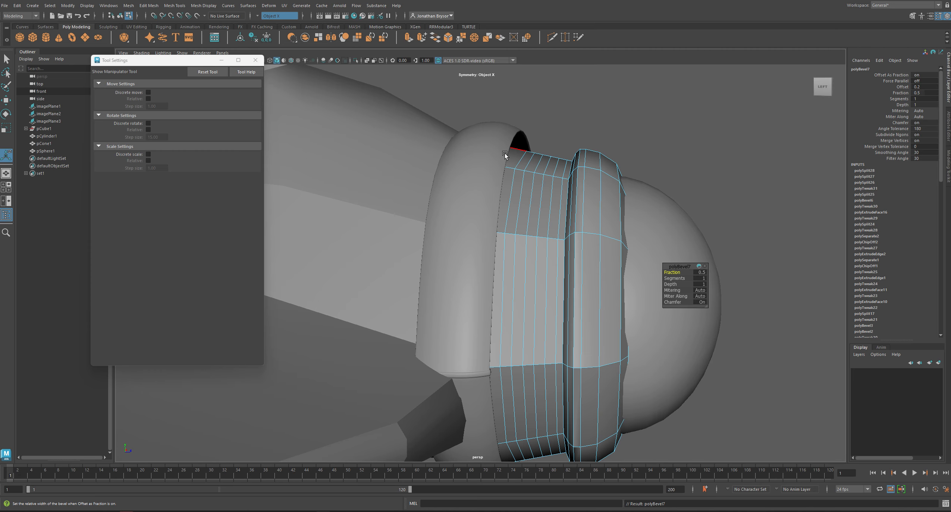
pyautogui.moveTo(523, 163); pyautogui.dragTo(522, 182, button='right')
pyautogui.click(525, 162)
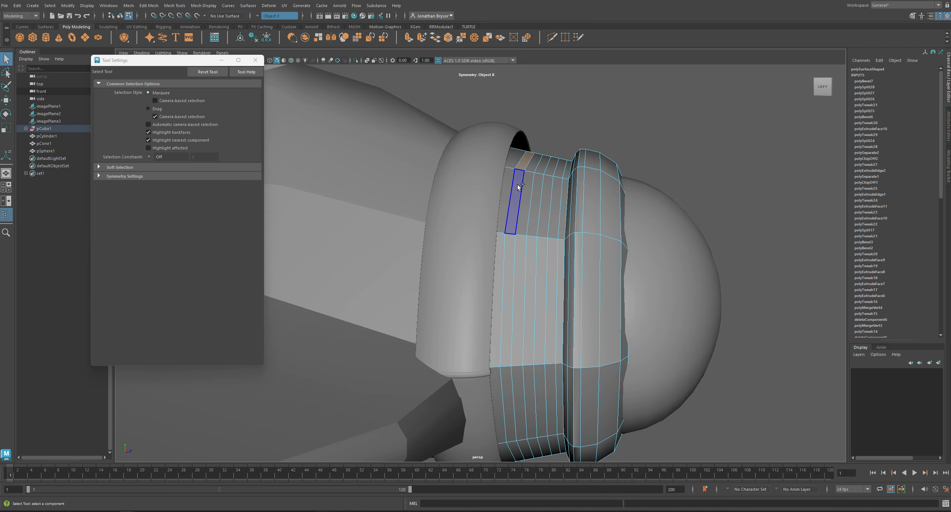
pyautogui.keyDown('shift'); pyautogui.doubleClick(519, 187); pyautogui.keyUp('shift')
pyautogui.keyDown('shift'); pyautogui.doubleClick(536, 194); pyautogui.keyUp('shift')
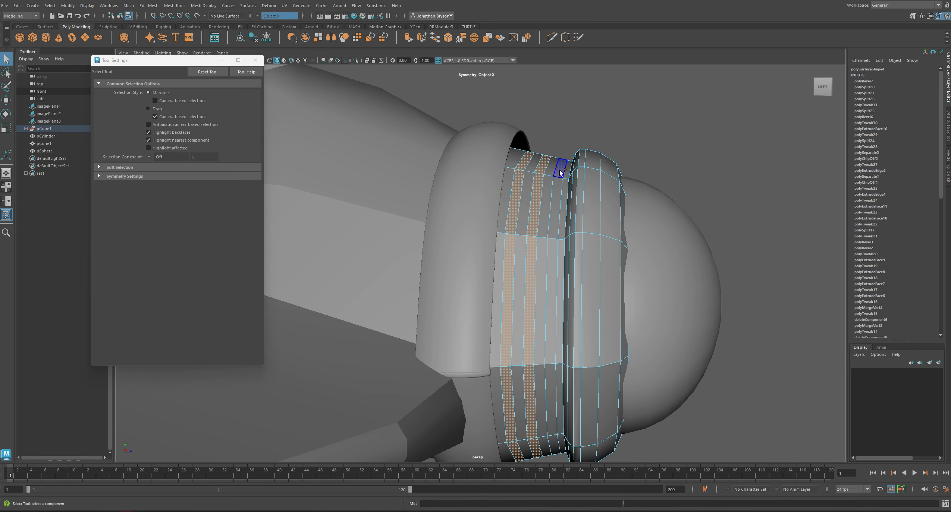
pyautogui.keyDown('shift'); pyautogui.doubleClick(556, 192); pyautogui.keyUp('shift')
pyautogui.keyDown('alt'); pyautogui.moveTo(555, 194); pyautogui.dragTo(522, 243); pyautogui.keyUp('alt')
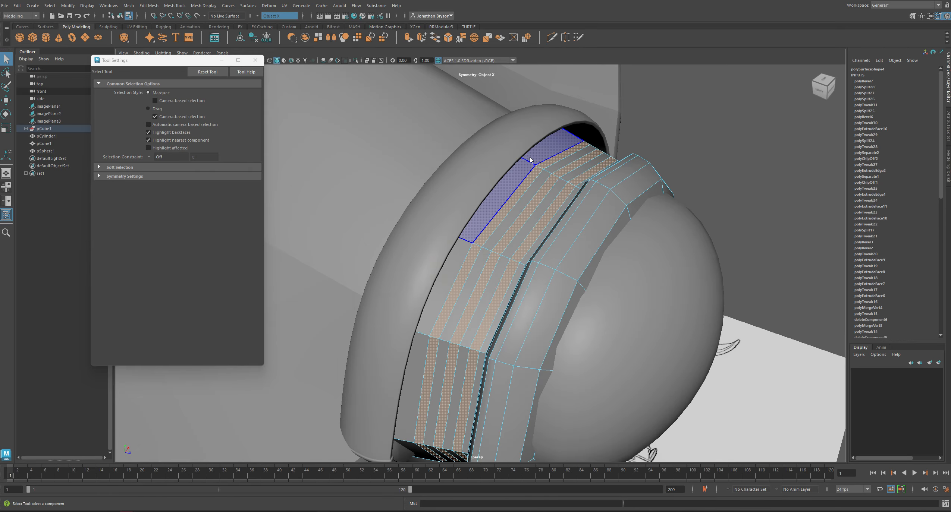
# - Insert additional edge loops around the sleeve with Multi-Cut, including one close to the hull-side rim
pyautogui.keyDown('shift'); pyautogui.moveTo(530, 157); pyautogui.dragTo(489, 157, button='right'); pyautogui.keyUp('shift')
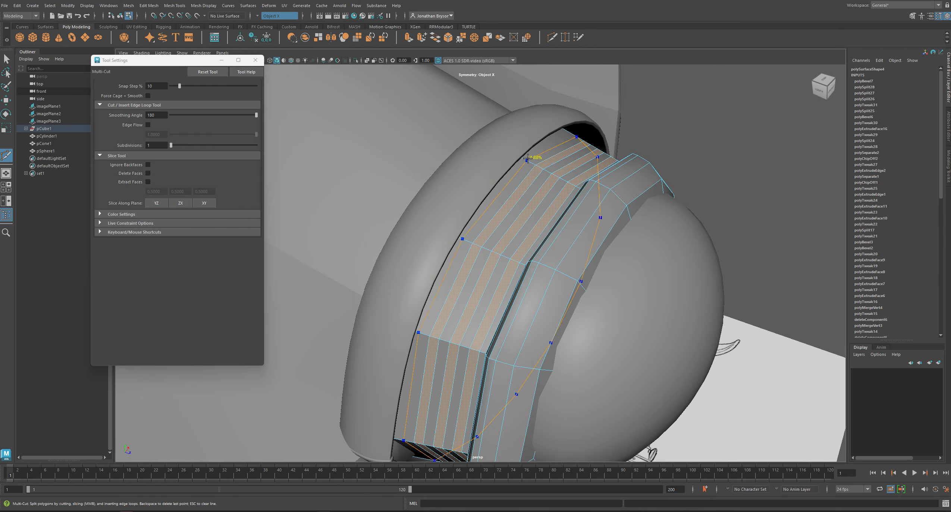
pyautogui.keyDown('alt'); pyautogui.moveTo(527, 158); pyautogui.dragTo(518, 162); pyautogui.keyUp('alt')
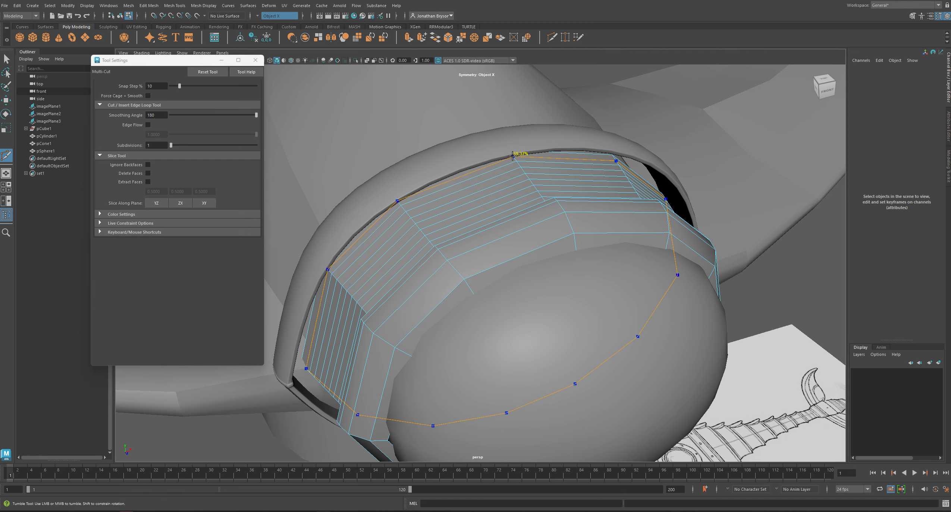
pyautogui.keyDown('ctrl'); pyautogui.click(513, 157); pyautogui.keyUp('ctrl')
pyautogui.keyDown('alt'); pyautogui.moveTo(513, 157); pyautogui.dragTo(615, 190); pyautogui.keyUp('alt')
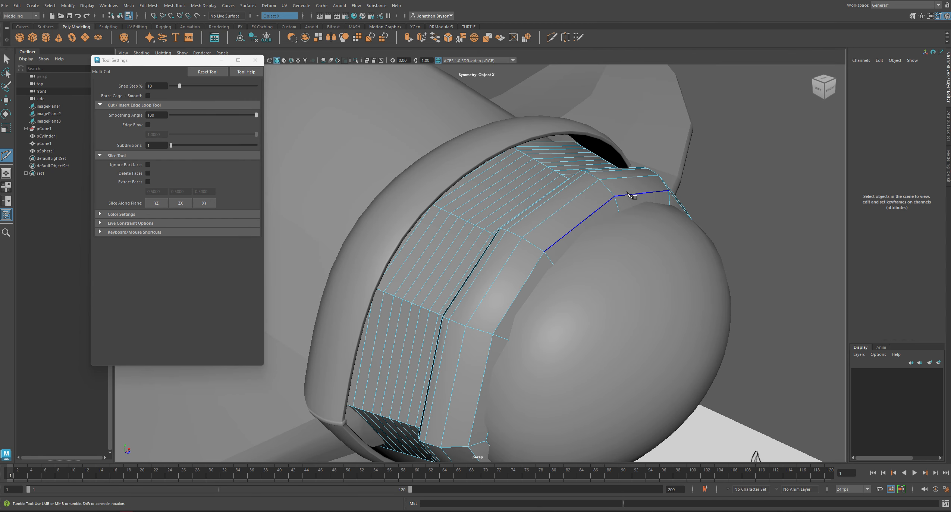
# - Select alternating face loops around the sleeve, from beside the nose rim back to the hull-side rim
pyautogui.press('q')
pyautogui.keyDown('alt'); pyautogui.moveTo(499, 237); pyautogui.dragTo(526, 236); pyautogui.keyUp('alt')
pyautogui.doubleClick(553, 207)
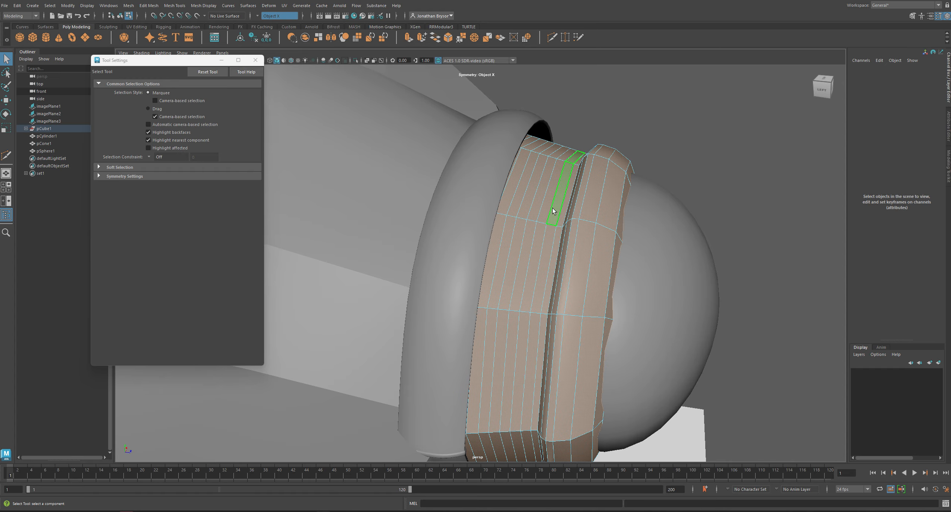
pyautogui.click(553, 209)
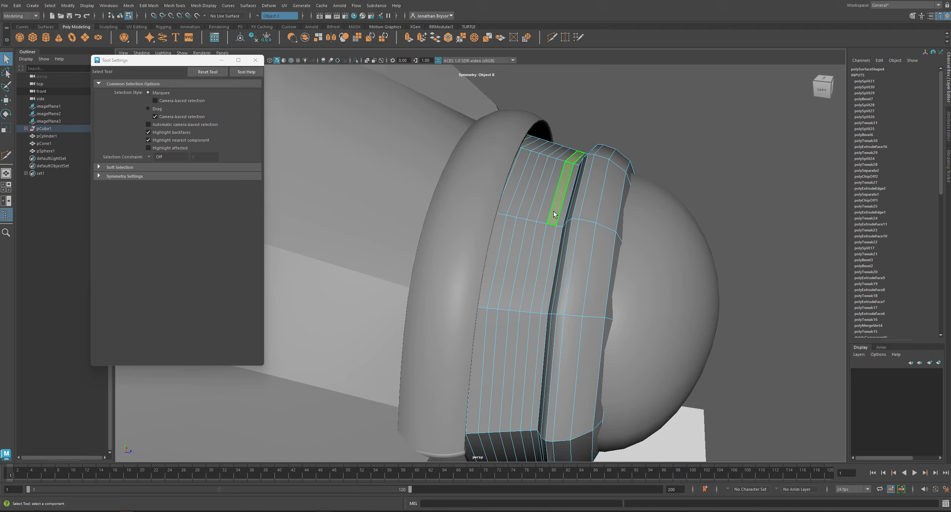
pyautogui.doubleClick(551, 243)
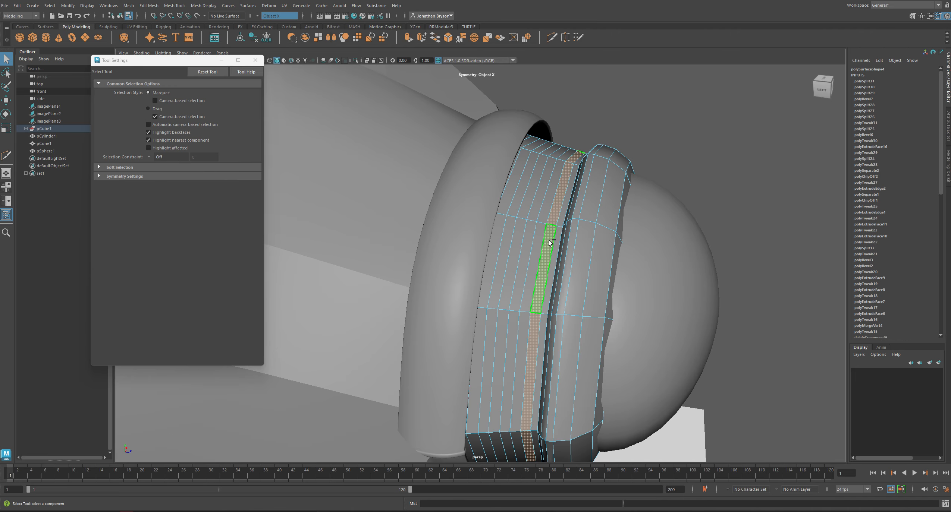
pyautogui.keyDown('shift'); pyautogui.doubleClick(528, 234); pyautogui.keyUp('shift')
pyautogui.keyDown('shift'); pyautogui.click(520, 192); pyautogui.keyUp('shift')
pyautogui.keyDown('shift'); pyautogui.doubleClick(514, 225); pyautogui.keyUp('shift')
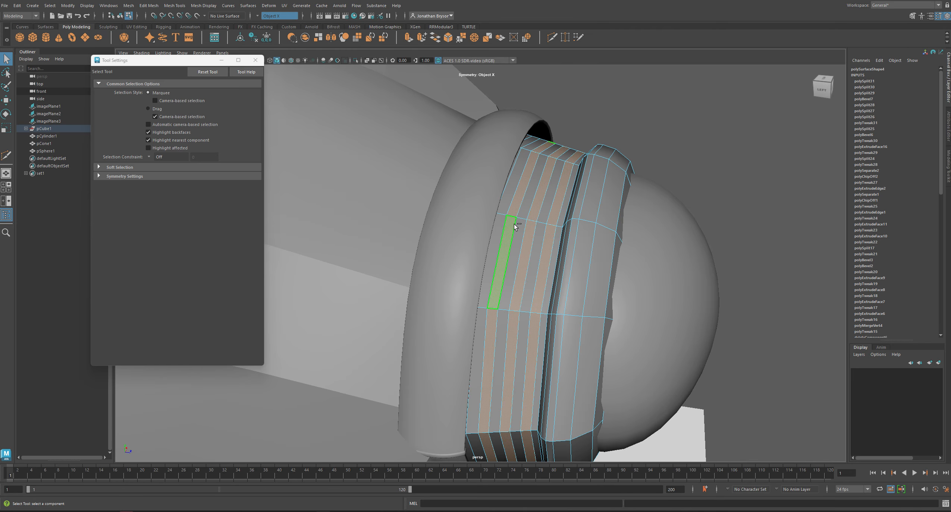
pyautogui.keyDown('alt'); pyautogui.moveTo(514, 224); pyautogui.dragTo(597, 189); pyautogui.keyUp('alt')
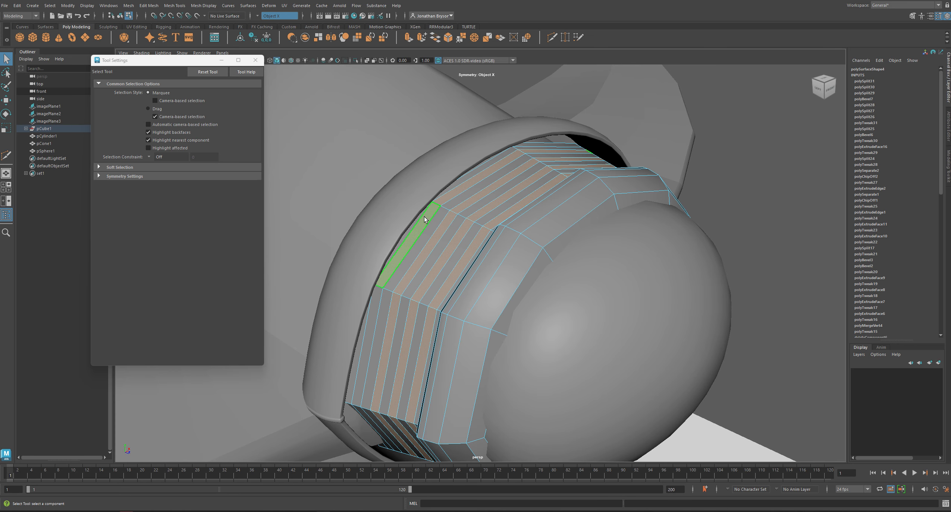
# - Check the selected sleeve bands from several sides and examine the AT-AT neck reference photo in the browser
pyautogui.keyDown('alt'); pyautogui.moveTo(474, 311); pyautogui.dragTo(419, 193); pyautogui.keyUp('alt')
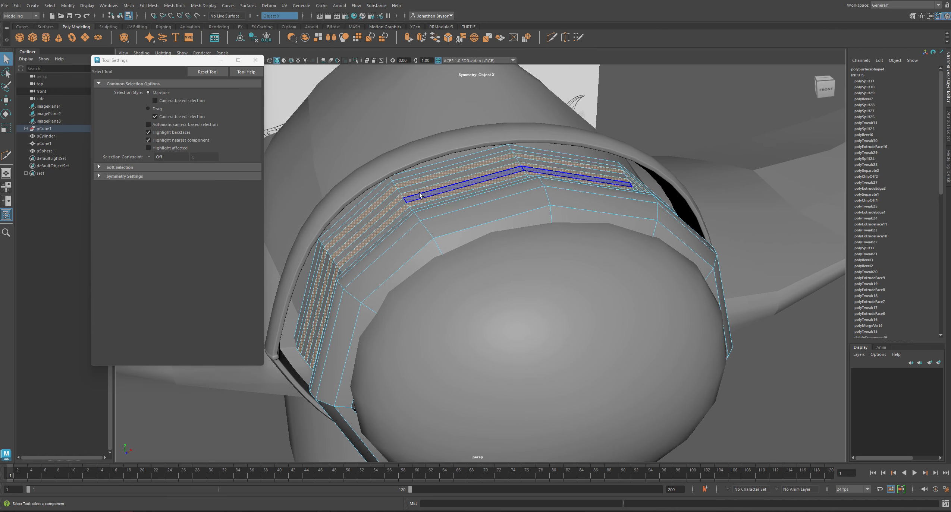
pyautogui.keyDown('alt'); pyautogui.moveTo(371, 221); pyautogui.dragTo(582, 239); pyautogui.keyUp('alt')
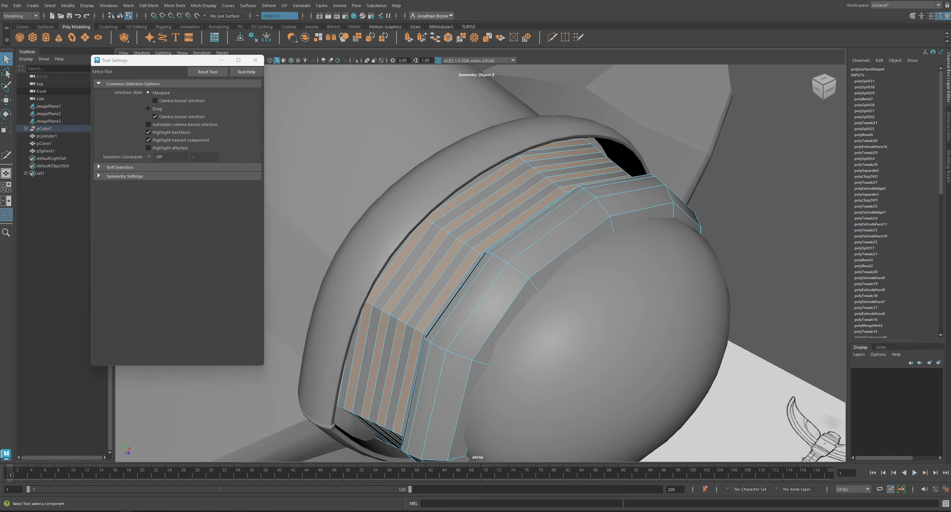
pyautogui.moveTo(950, 11); pyautogui.dragTo(418, 4)
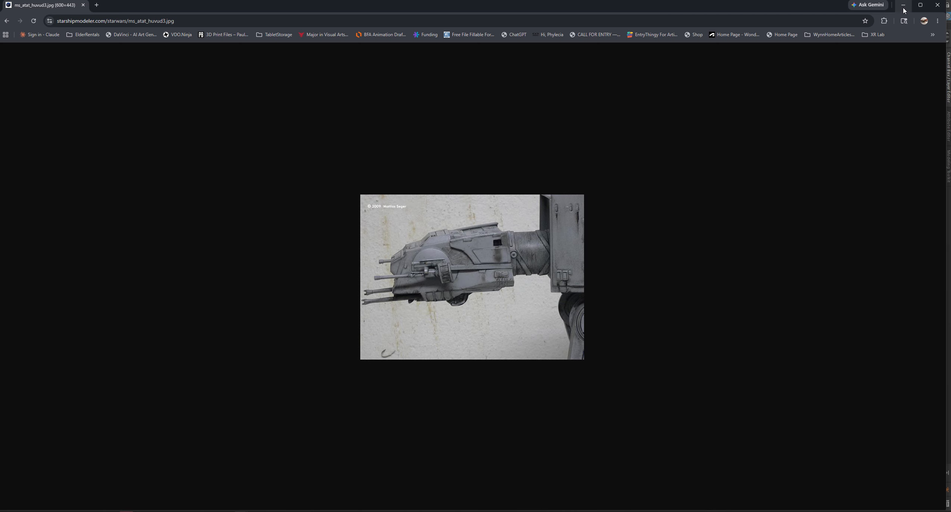
pyautogui.click(938, 5)
# - Extrude the selected sleeve bands repeatedly into raised ridges, giving the last extrusion Local Translate Z 0.044 and local scale 0.333
pyautogui.keyDown('alt'); pyautogui.moveTo(612, 379); pyautogui.dragTo(579, 330); pyautogui.keyUp('alt')
pyautogui.hotkey('ctrl', 'e')
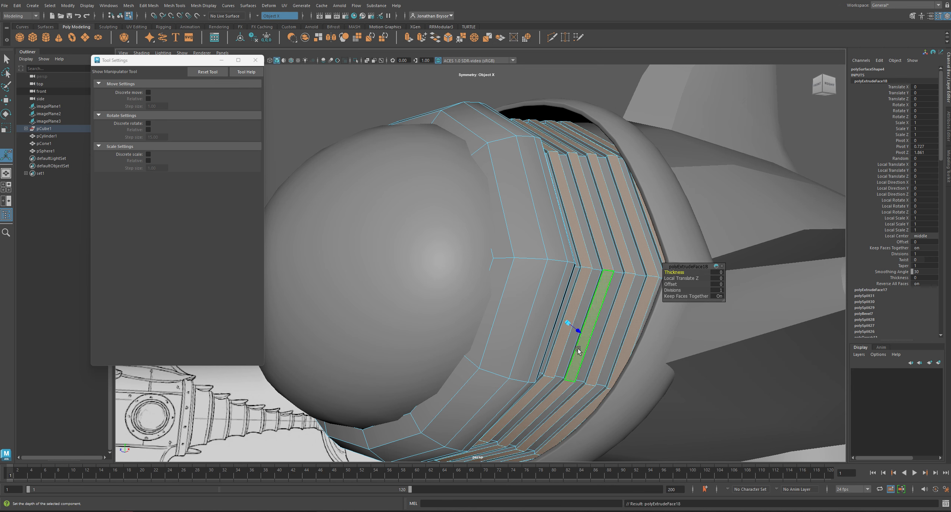
pyautogui.hotkey('ctrl', 'e')
pyautogui.moveTo(576, 331); pyautogui.dragTo(585, 334)
pyautogui.hotkey('ctrl', 'e')
pyautogui.keyDown('alt'); pyautogui.moveTo(629, 311); pyautogui.dragTo(599, 306); pyautogui.keyUp('alt')
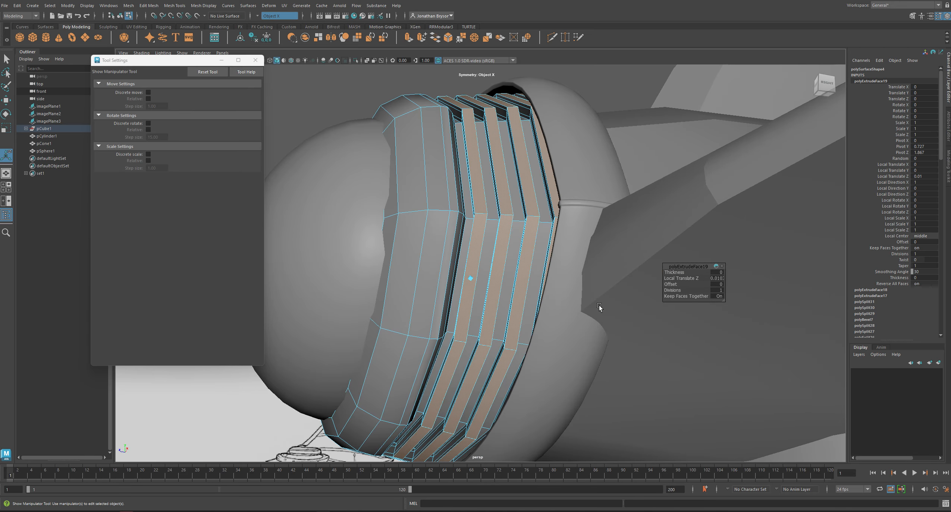
pyautogui.keyDown('alt'); pyautogui.moveTo(466, 269); pyautogui.dragTo(477, 273); pyautogui.keyUp('alt')
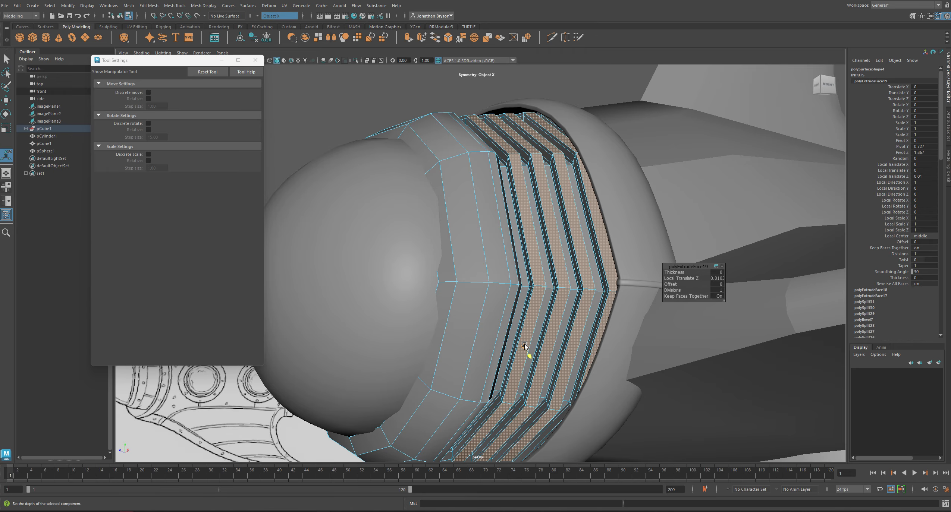
pyautogui.moveTo(524, 345); pyautogui.dragTo(485, 341)
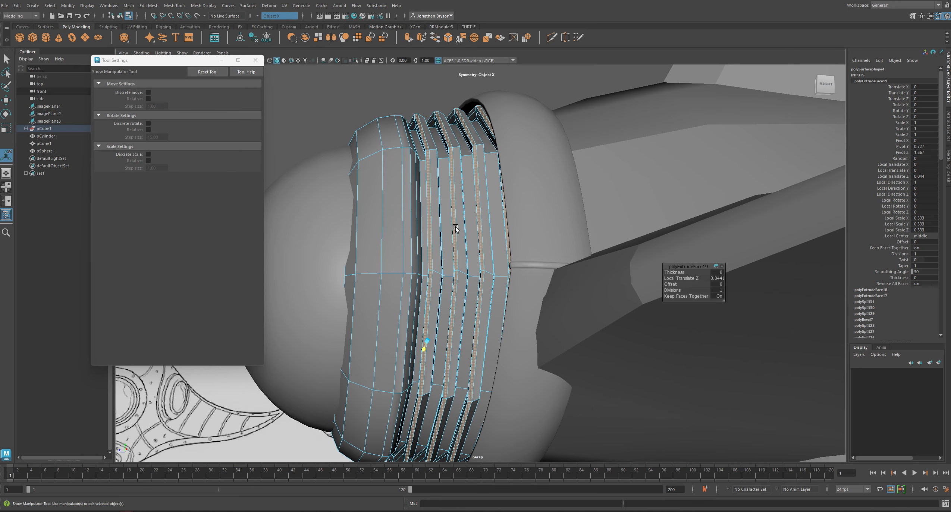
# - Undo the last change to the ridge extrusion, set its Local Translate Z to 0.008, and preview the sleeve smoothed
pyautogui.hotkey('ctrl', 'z')
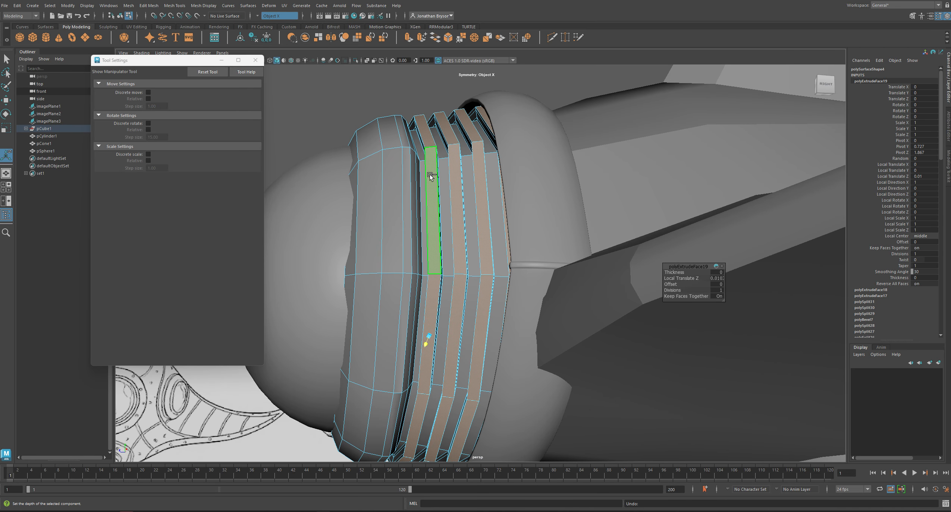
pyautogui.keyDown('alt'); pyautogui.moveTo(429, 175); pyautogui.dragTo(514, 325); pyautogui.keyUp('alt')
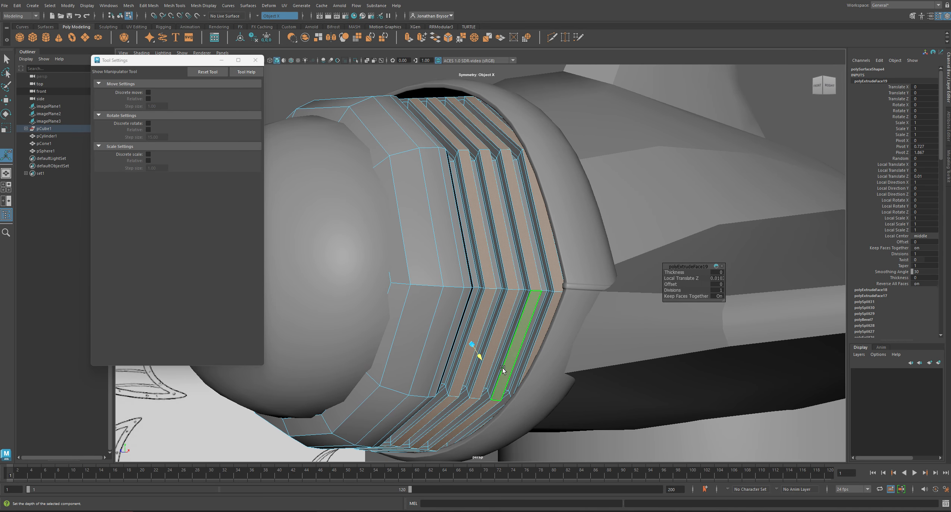
pyautogui.moveTo(479, 355); pyautogui.dragTo(516, 334)
pyautogui.press('3')
pyautogui.keyDown('alt'); pyautogui.moveTo(497, 295); pyautogui.dragTo(497, 261); pyautogui.keyUp('alt')
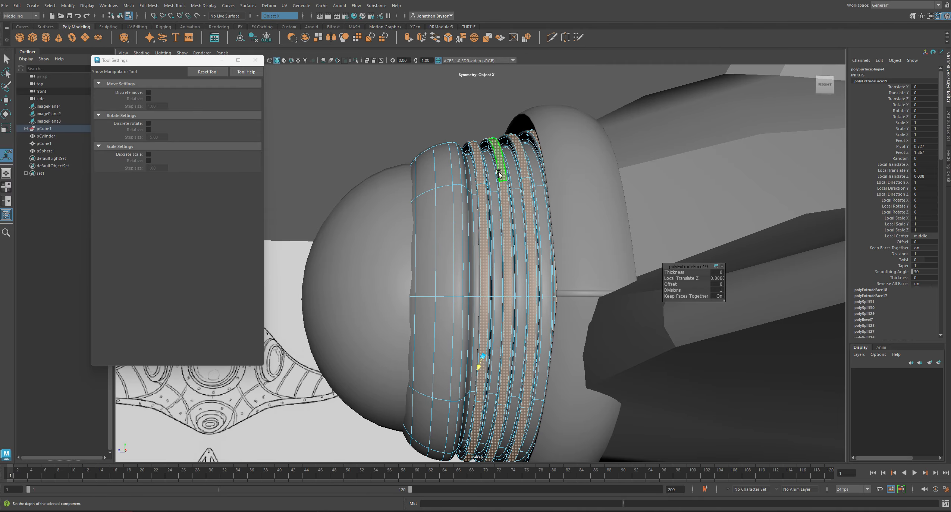
# - Return to object mode, select the sleeve, and examine its smoothed ridges from the side and front
pyautogui.moveTo(499, 172); pyautogui.dragTo(524, 159, button='right')
pyautogui.press('q')
pyautogui.click(458, 92)
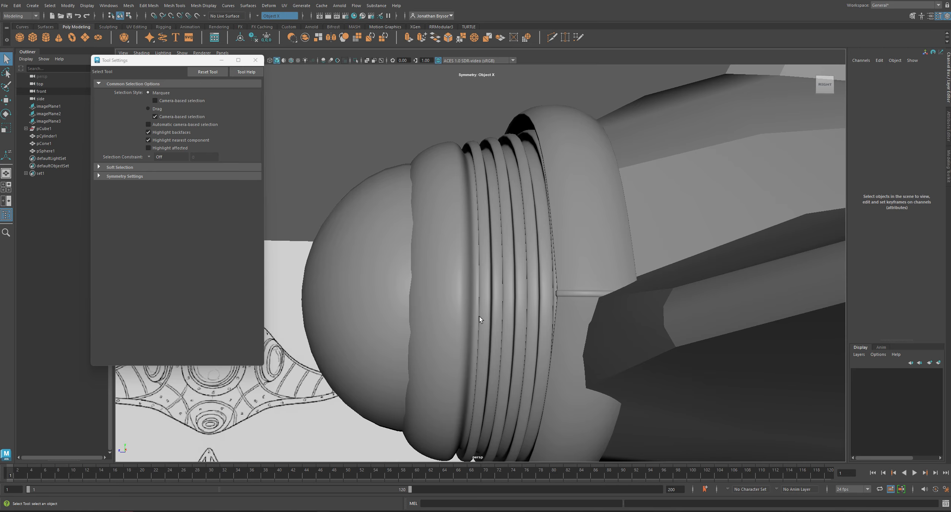
pyautogui.click(426, 289)
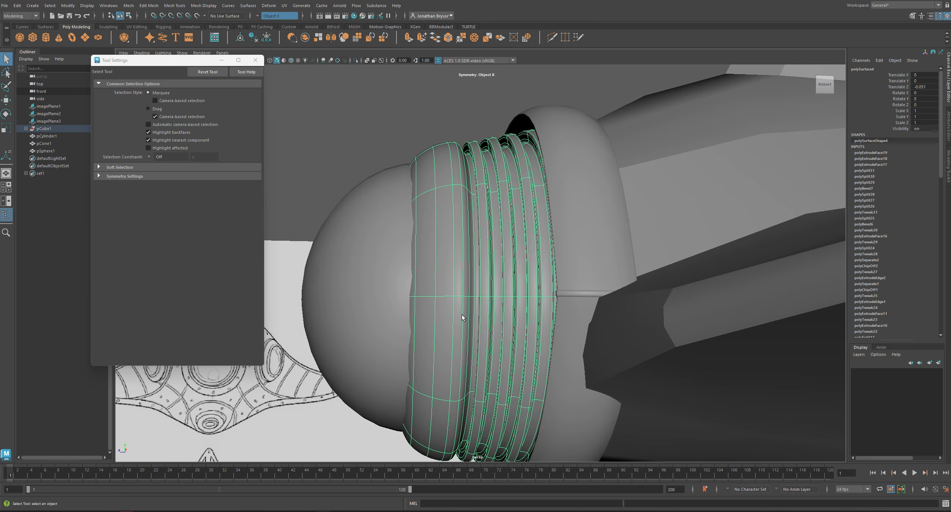
pyautogui.keyDown('alt'); pyautogui.moveTo(462, 315); pyautogui.dragTo(483, 306); pyautogui.keyUp('alt')
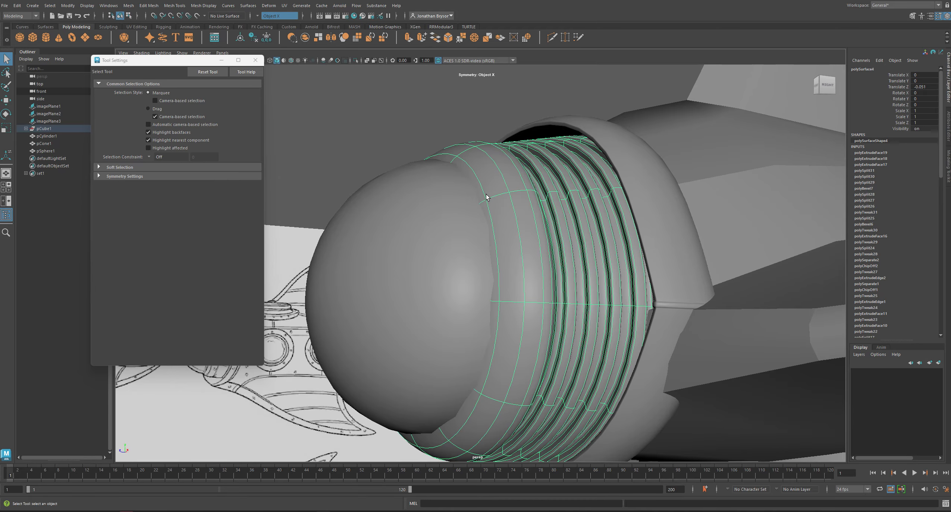
pyautogui.keyDown('alt'); pyautogui.moveTo(486, 197); pyautogui.dragTo(521, 191); pyautogui.keyUp('alt')
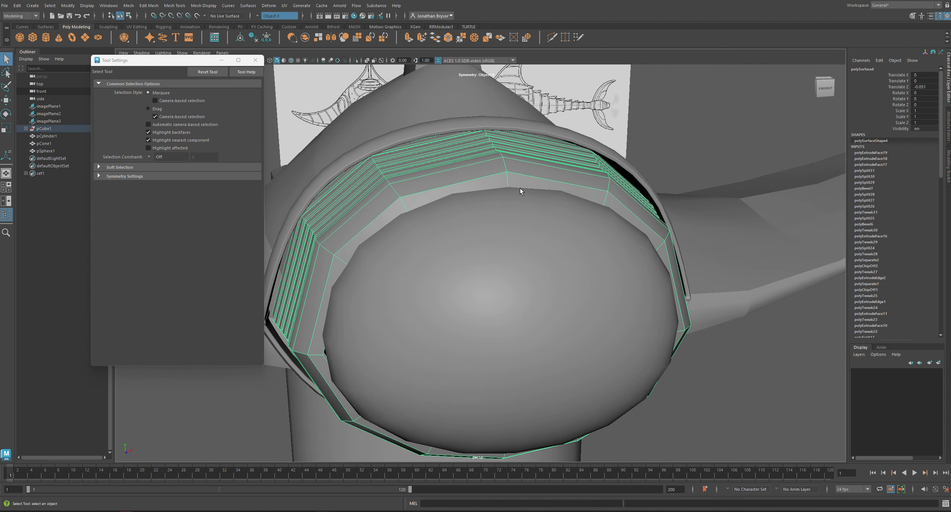
# - Scale the nose dome down to Scale X 0.568 and Scale Z 0.433
pyautogui.click(520, 277)
pyautogui.press('e')
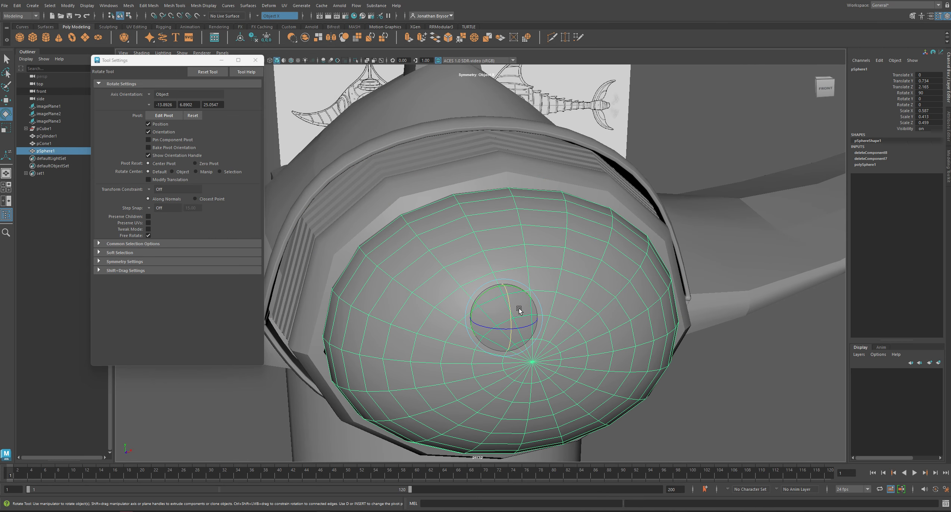
pyautogui.keyDown('alt'); pyautogui.moveTo(511, 183); pyautogui.dragTo(543, 242); pyautogui.keyUp('alt')
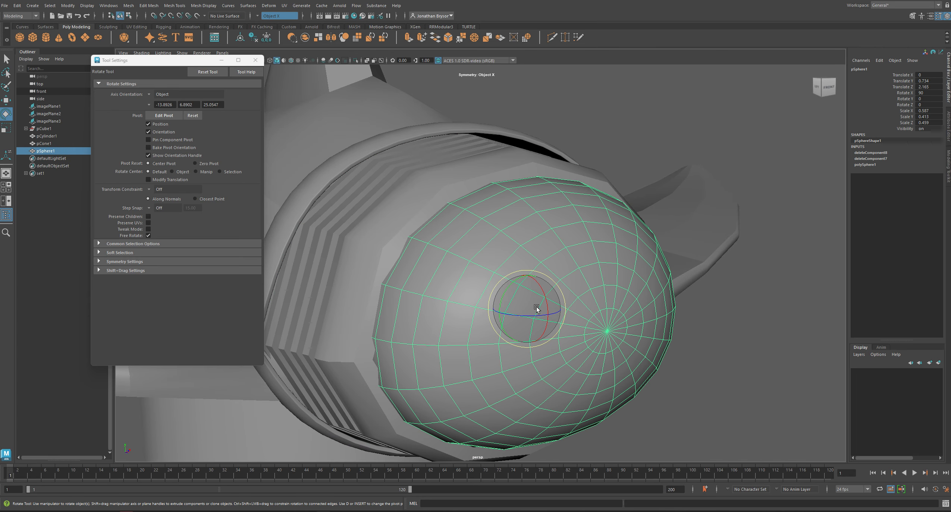
pyautogui.press('r')
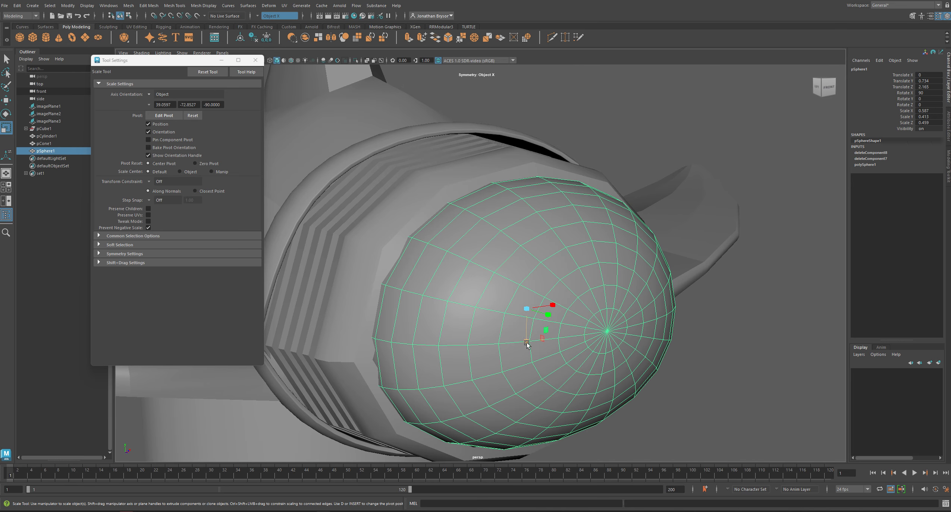
pyautogui.moveTo(526, 344); pyautogui.dragTo(509, 299)
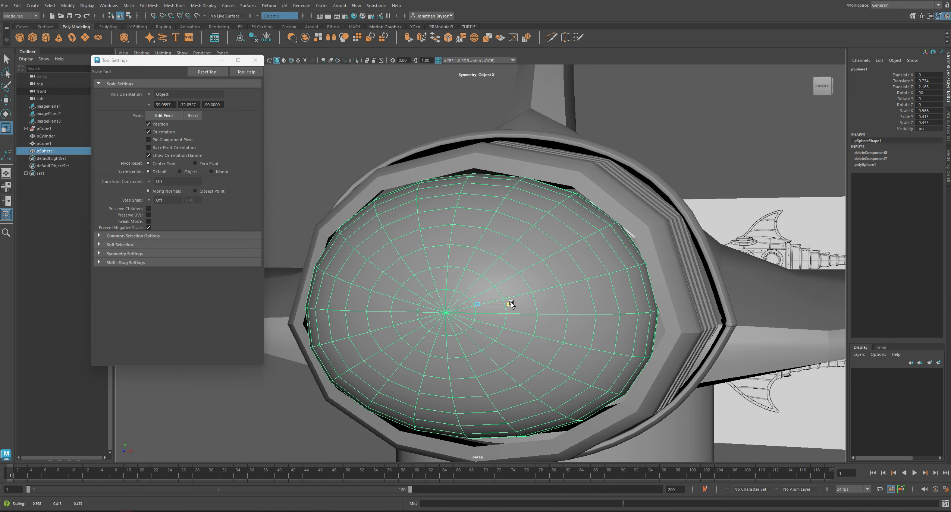
# - Move the upper inner-rim vertices of the sleeve toward the dome to close the gaps above it
pyautogui.click(586, 183)
pyautogui.moveTo(577, 185); pyautogui.dragTo(571, 188, button='right')
pyautogui.click(570, 188)
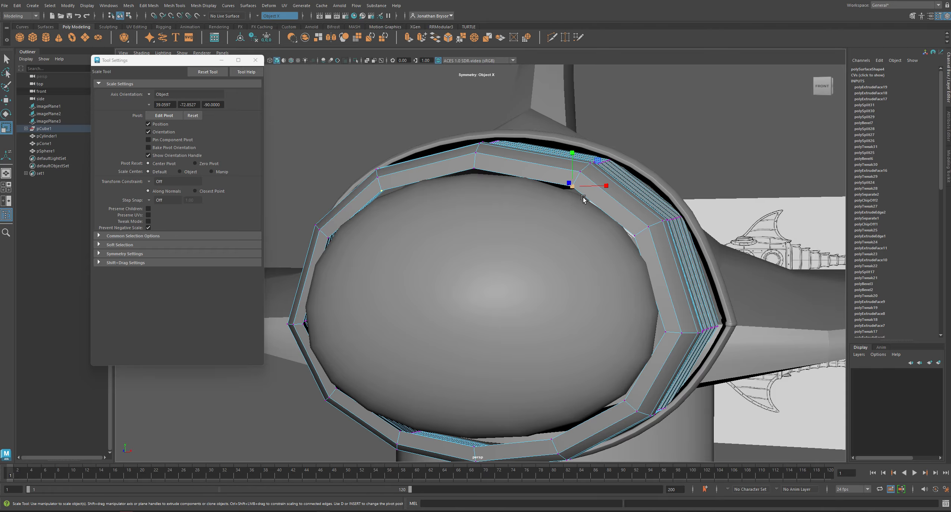
pyautogui.keyDown('alt'); pyautogui.moveTo(583, 199); pyautogui.dragTo(593, 201); pyautogui.keyUp('alt')
pyautogui.press('w')
pyautogui.moveTo(611, 158); pyautogui.dragTo(609, 164)
pyautogui.click(487, 162)
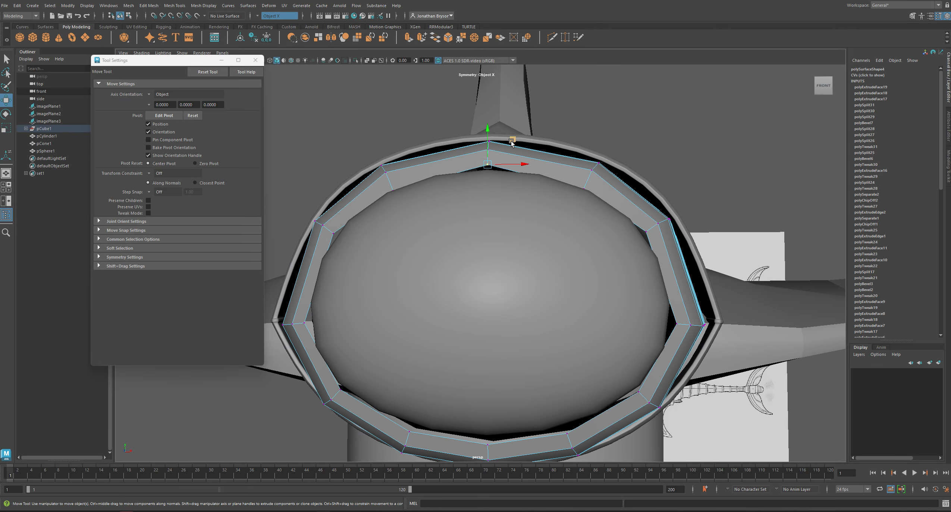
pyautogui.moveTo(511, 142); pyautogui.dragTo(512, 147)
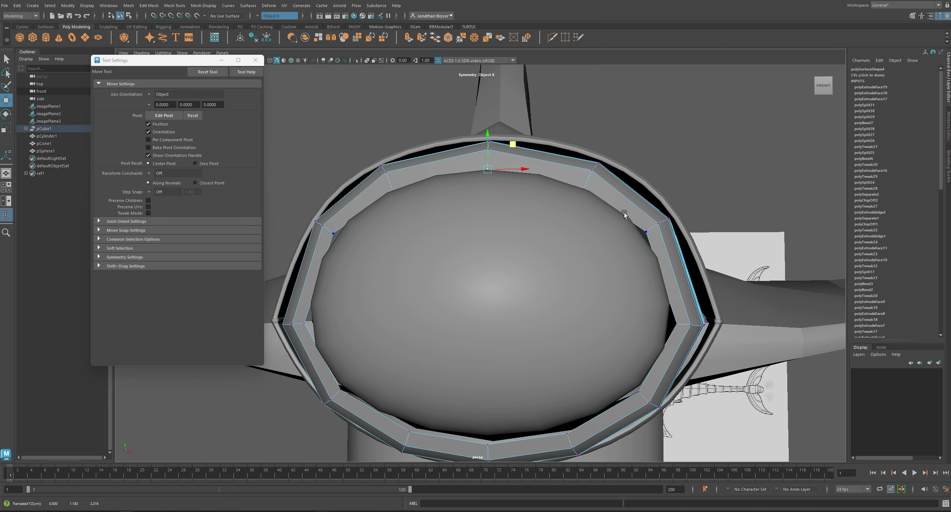
# - Move the side and lower inner-rim vertices of the sleeve so the rim follows the dome's outline
pyautogui.click(651, 229)
pyautogui.moveTo(673, 206); pyautogui.dragTo(699, 303)
pyautogui.click(637, 404)
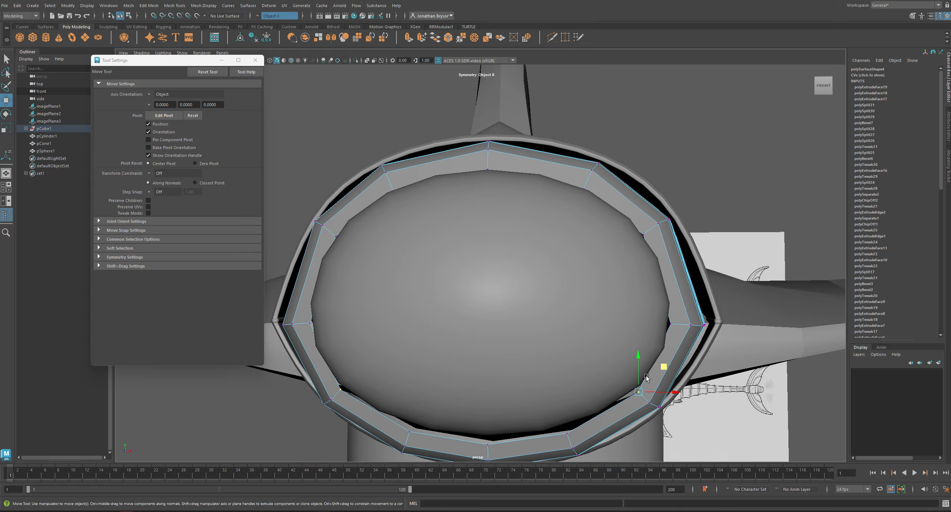
pyautogui.moveTo(664, 369); pyautogui.dragTo(661, 368)
pyautogui.click(568, 432)
pyautogui.keyDown('alt'); pyautogui.moveTo(569, 432); pyautogui.dragTo(578, 447); pyautogui.keyUp('alt')
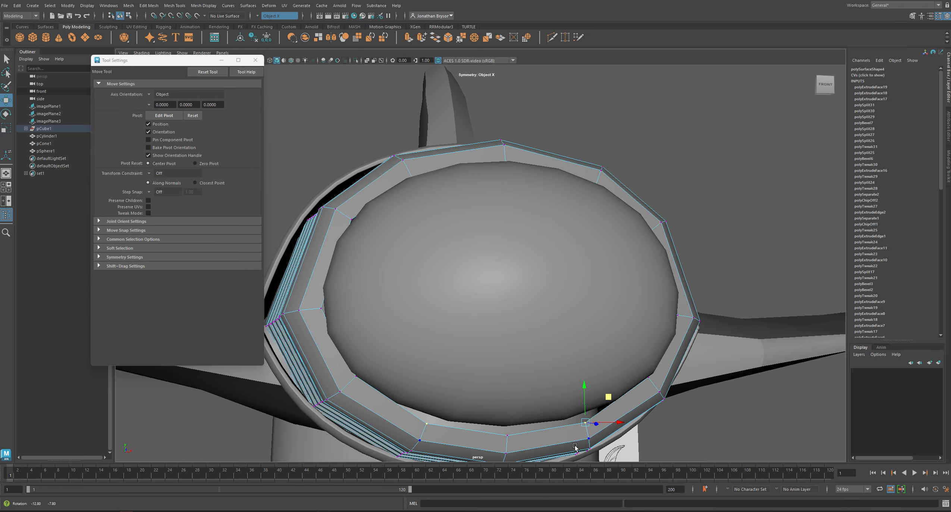
pyautogui.moveTo(607, 401); pyautogui.dragTo(604, 396)
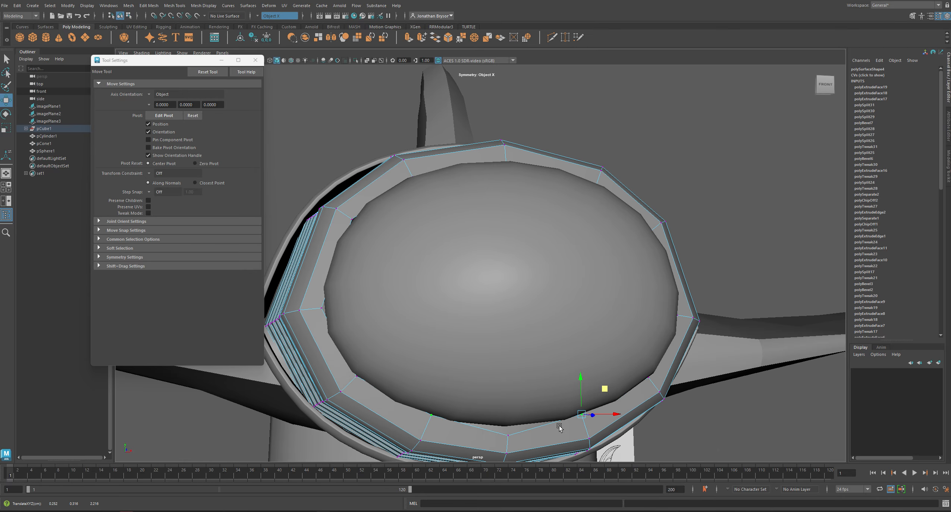
pyautogui.click(523, 434)
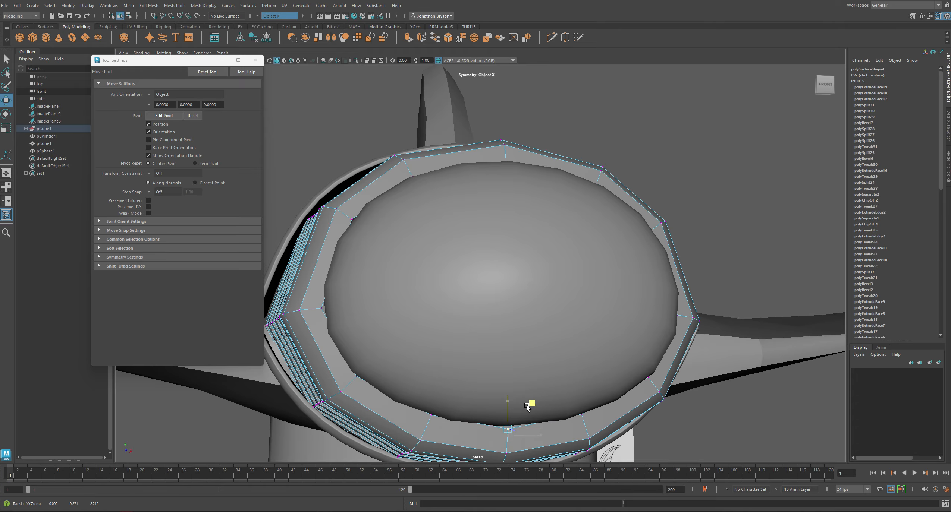
# - Insert supporting edge loops around the sleeve's nose rim with Multi-Cut, including one close to the inner edge
pyautogui.keyDown('alt'); pyautogui.moveTo(524, 413); pyautogui.dragTo(544, 361); pyautogui.keyUp('alt')
pyautogui.press('3')
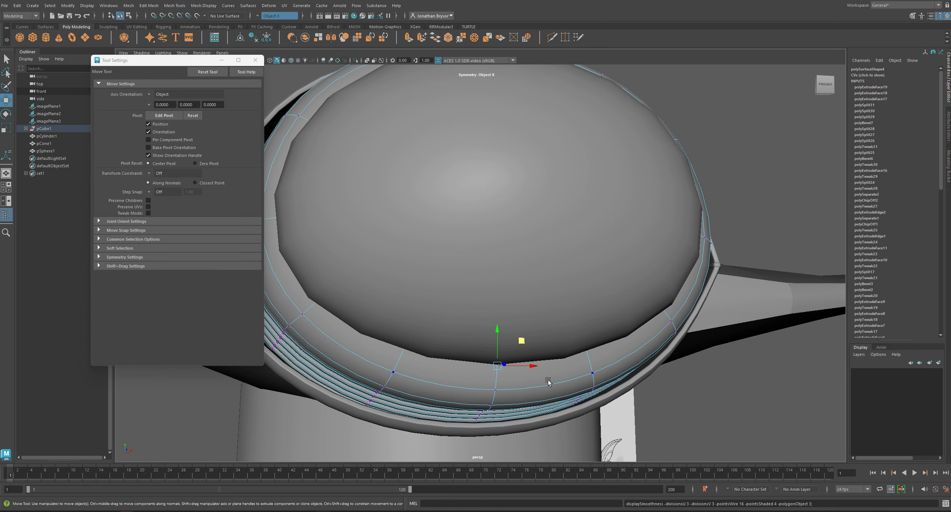
pyautogui.keyDown('alt'); pyautogui.moveTo(466, 369); pyautogui.dragTo(457, 408); pyautogui.keyUp('alt')
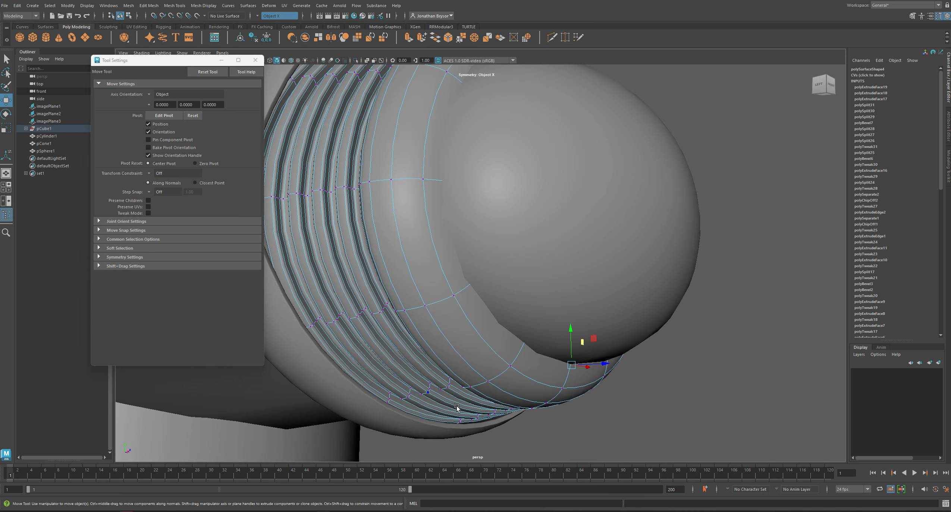
pyautogui.press('1')
pyautogui.keyDown('shift'); pyautogui.moveTo(511, 364); pyautogui.dragTo(470, 354, button='right'); pyautogui.keyUp('shift')
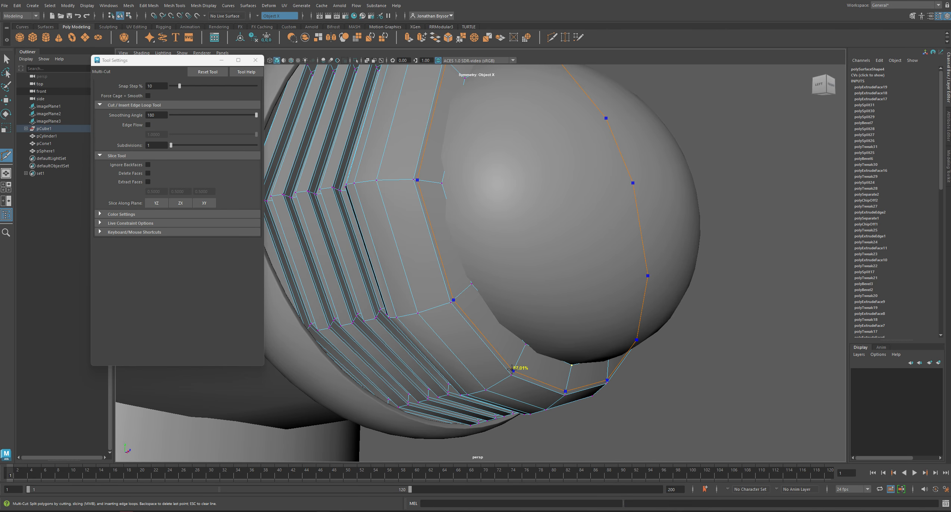
pyautogui.keyDown('ctrl'); pyautogui.click(512, 369); pyautogui.keyUp('ctrl')
pyautogui.keyDown('alt'); pyautogui.moveTo(506, 376); pyautogui.dragTo(559, 362); pyautogui.keyUp('alt')
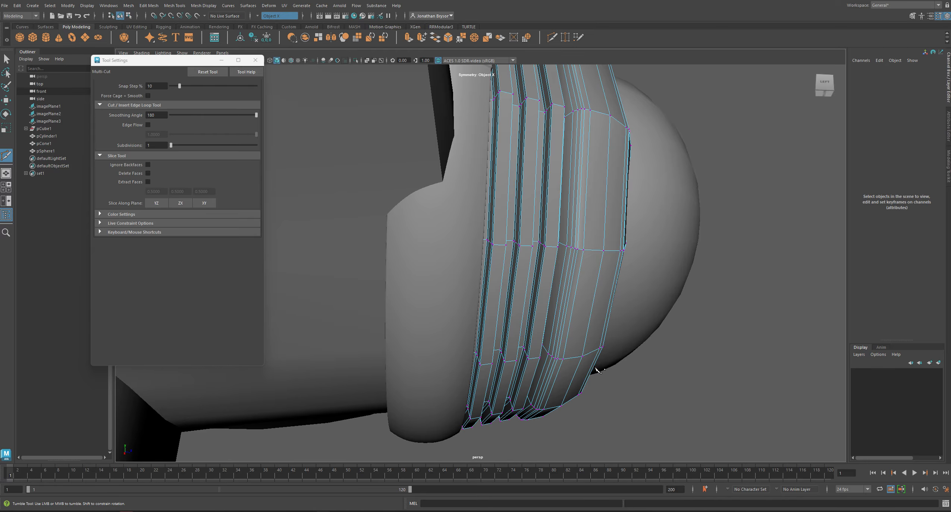
pyautogui.keyDown('alt'); pyautogui.moveTo(553, 354); pyautogui.dragTo(504, 349); pyautogui.keyUp('alt')
pyautogui.keyDown('ctrl'); pyautogui.click(502, 348); pyautogui.keyUp('ctrl')
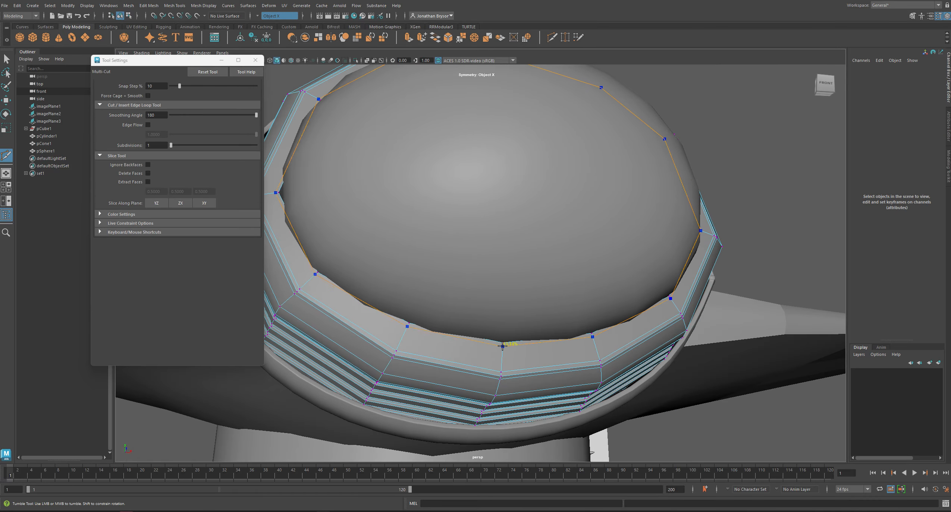
pyautogui.click(551, 380)
pyautogui.press('Return')
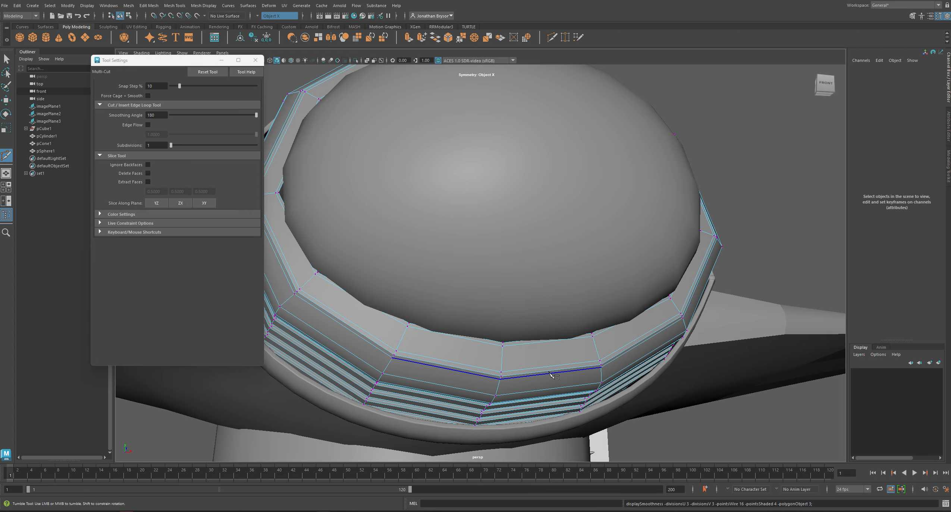
# - Examine how the smoothed nose dome sits inside the sleeve rim from the front and the side
pyautogui.keyDown('alt'); pyautogui.moveTo(551, 380); pyautogui.dragTo(516, 210); pyautogui.keyUp('alt')
pyautogui.keyDown('alt'); pyautogui.moveTo(382, 274); pyautogui.dragTo(526, 249); pyautogui.keyUp('alt')
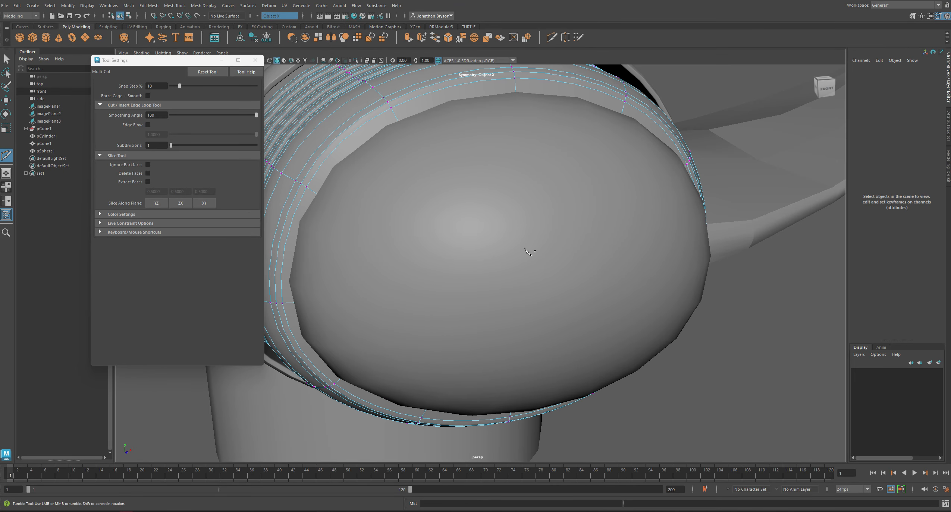
pyautogui.press('q')
pyautogui.click(525, 248)
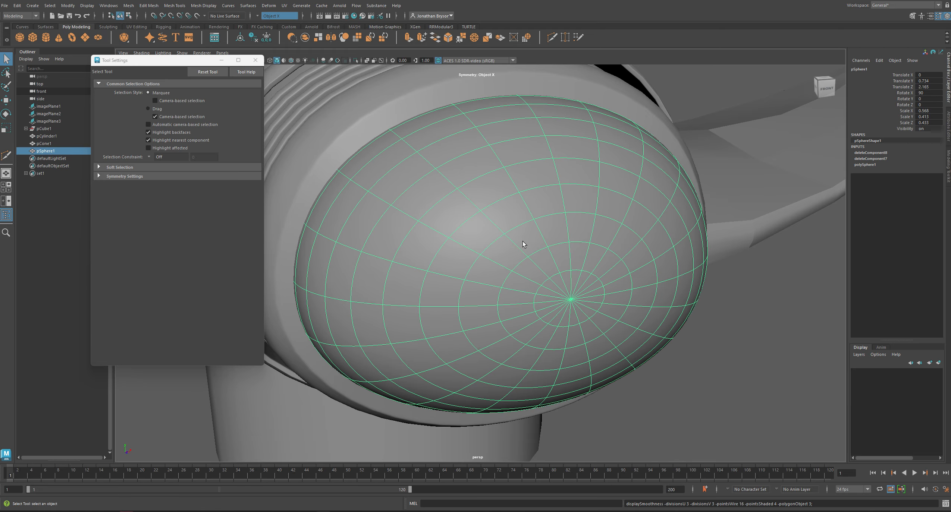
pyautogui.moveTo(522, 242)
pyautogui.keyDown('alt'); pyautogui.mouseDown()
pyautogui.moveTo(485, 228)
pyautogui.moveTo(537, 247)
pyautogui.mouseUp(); pyautogui.keyUp('alt')
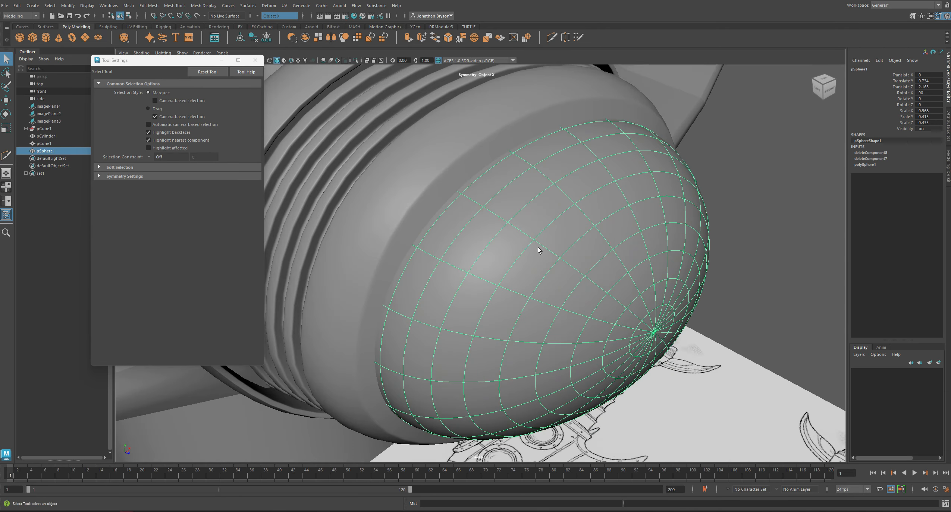
pyautogui.click(453, 185)
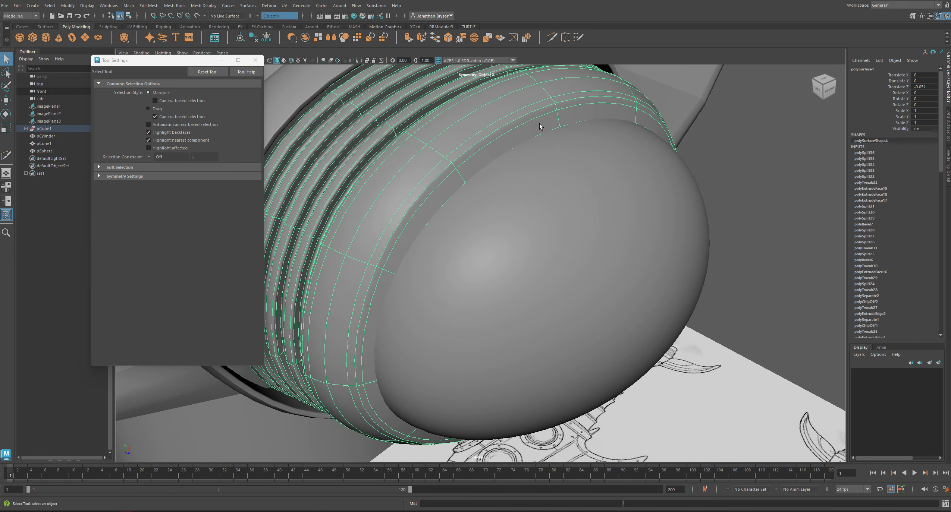
pyautogui.moveTo(540, 127); pyautogui.dragTo(540, 116, button='right')
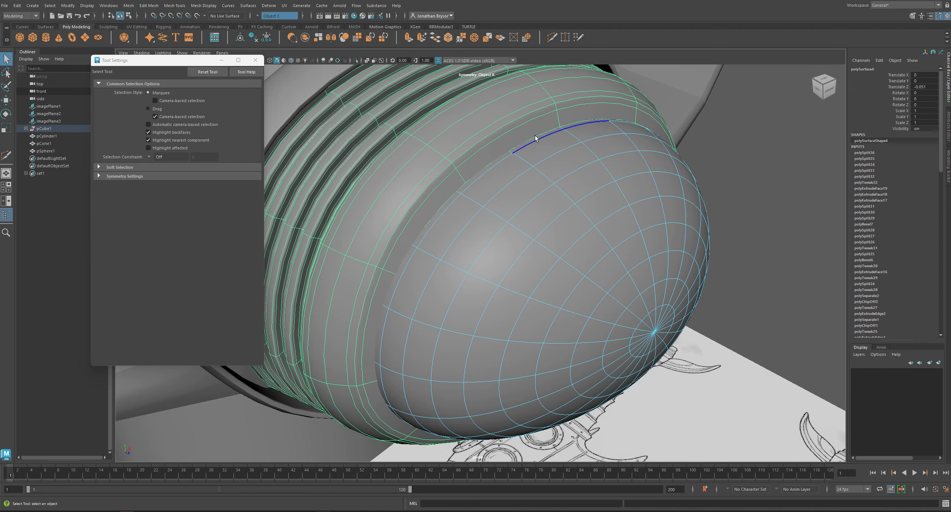
pyautogui.moveTo(488, 129); pyautogui.dragTo(512, 114, button='right')
pyautogui.click(549, 174)
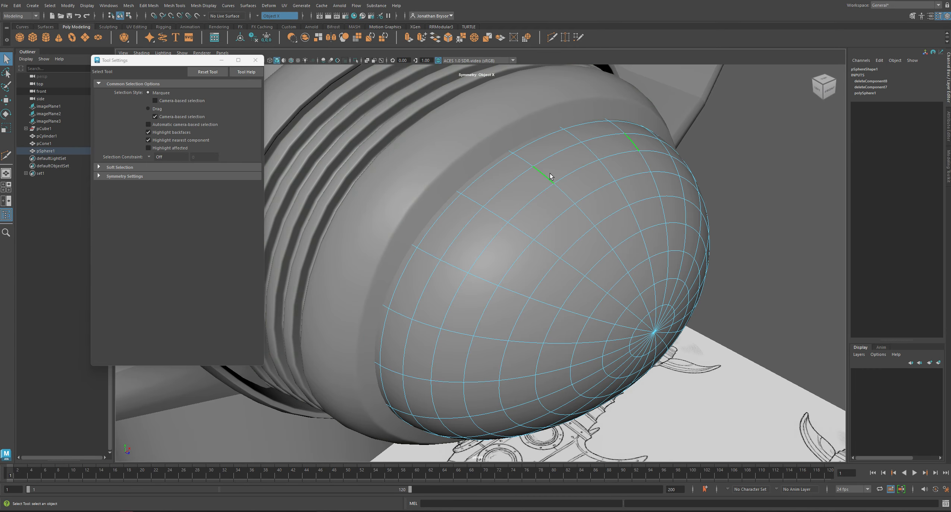
pyautogui.moveTo(571, 173); pyautogui.dragTo(602, 163, button='right')
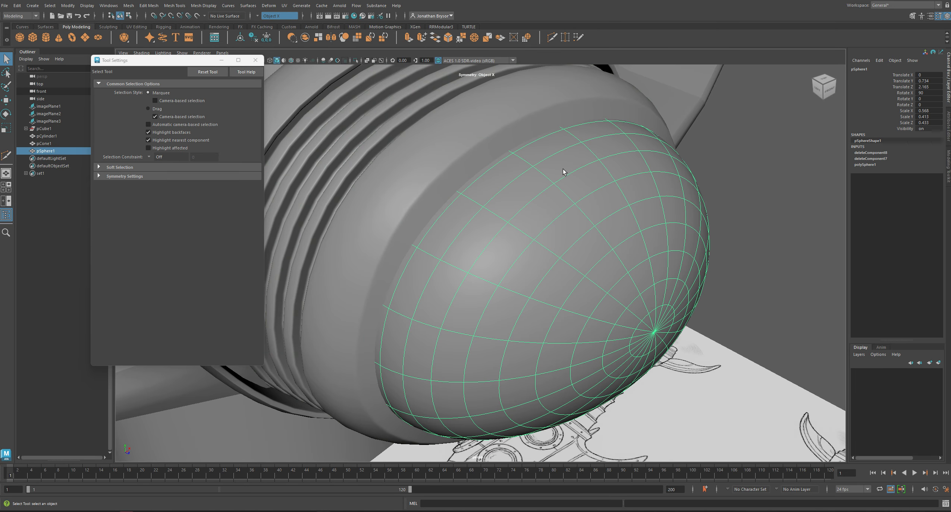
# - Select the sleeve's inner nose-rim edge loop, using wireframe display to reach it behind the dome
pyautogui.click(466, 142)
pyautogui.moveTo(464, 142); pyautogui.dragTo(464, 122, button='right')
pyautogui.click(510, 149)
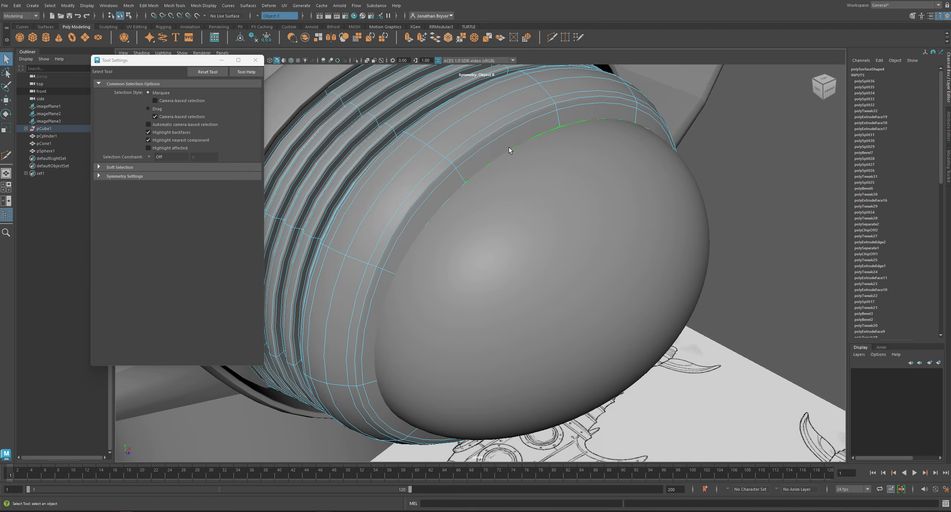
pyautogui.press('4')
pyautogui.keyDown('alt'); pyautogui.moveTo(515, 153); pyautogui.dragTo(562, 197); pyautogui.keyUp('alt')
pyautogui.doubleClick(487, 136)
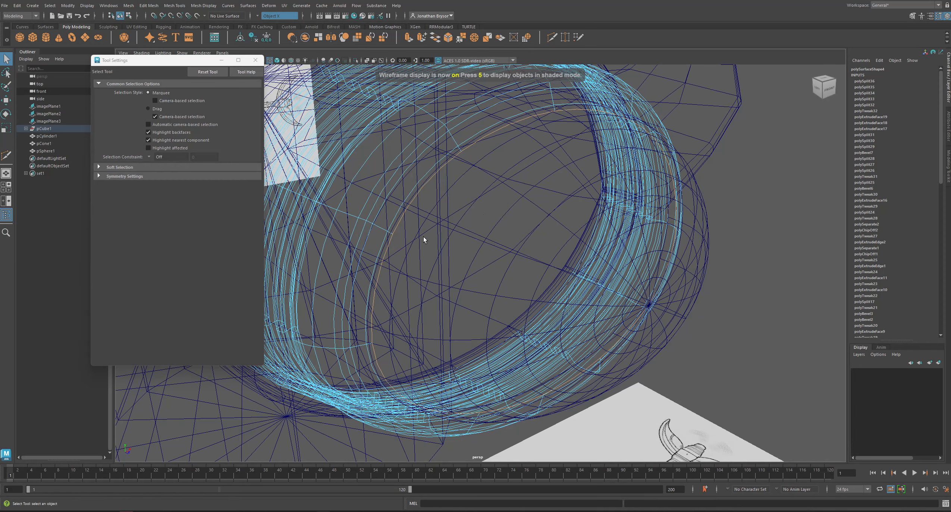
# - Extrude the inner rim edge loop and move the new edges back into the sleeve, showing the mesh unsmoothed
pyautogui.hotkey('ctrl', 'e')
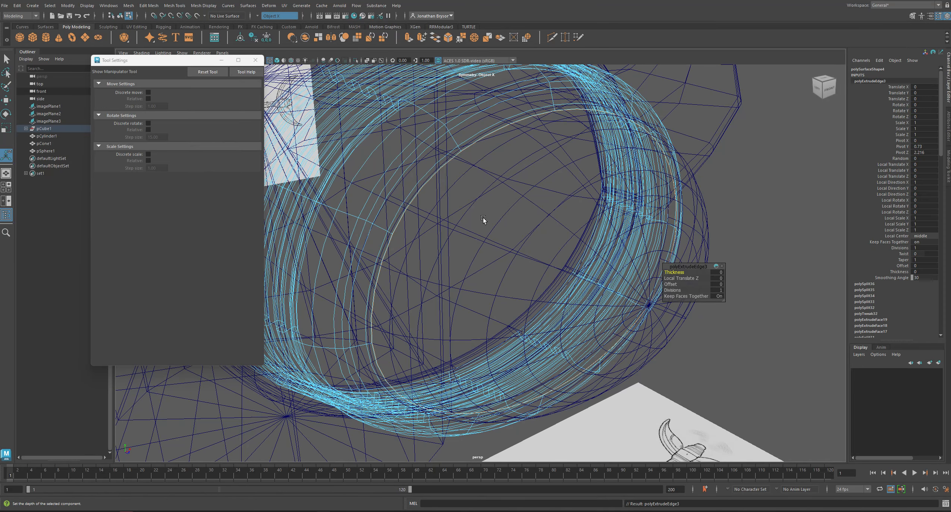
pyautogui.press('w')
pyautogui.moveTo(542, 268)
pyautogui.keyDown('alt'); pyautogui.mouseDown()
pyautogui.moveTo(511, 332)
pyautogui.moveTo(478, 292)
pyautogui.moveTo(499, 303)
pyautogui.moveTo(492, 318)
pyautogui.moveTo(507, 320)
pyautogui.moveTo(486, 301)
pyautogui.mouseUp(); pyautogui.keyUp('alt')
pyautogui.press('1')
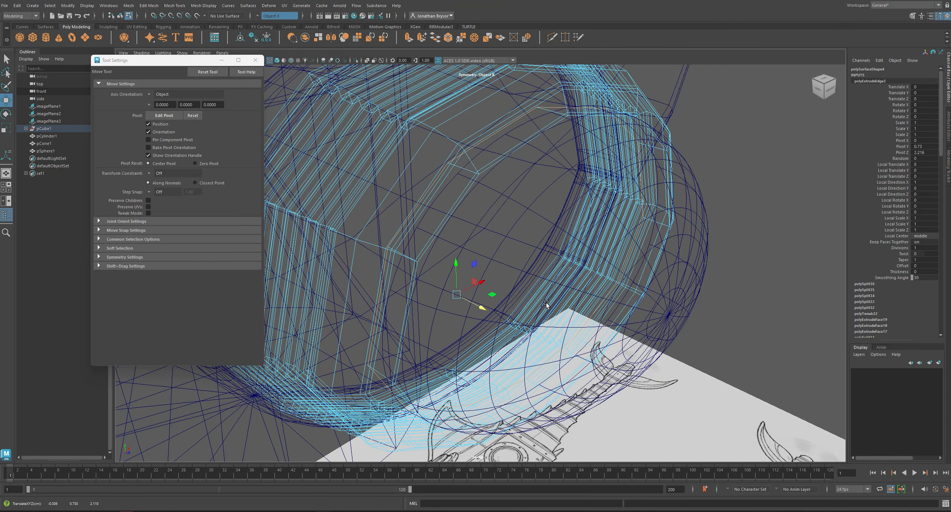
# - Show the ribbed sleeve smoothed again and return from wireframe to shaded display
pyautogui.keyDown('alt'); pyautogui.moveTo(546, 305); pyautogui.dragTo(434, 290); pyautogui.keyUp('alt')
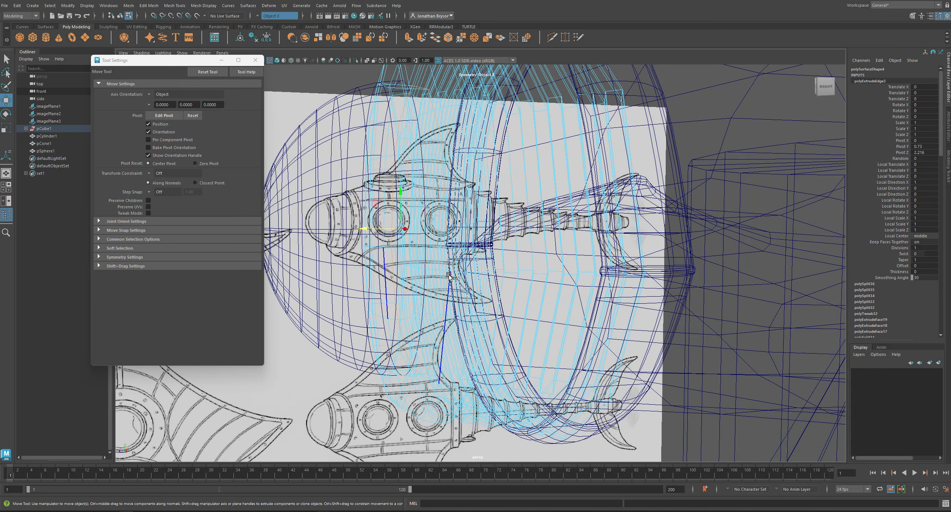
pyautogui.press('3')
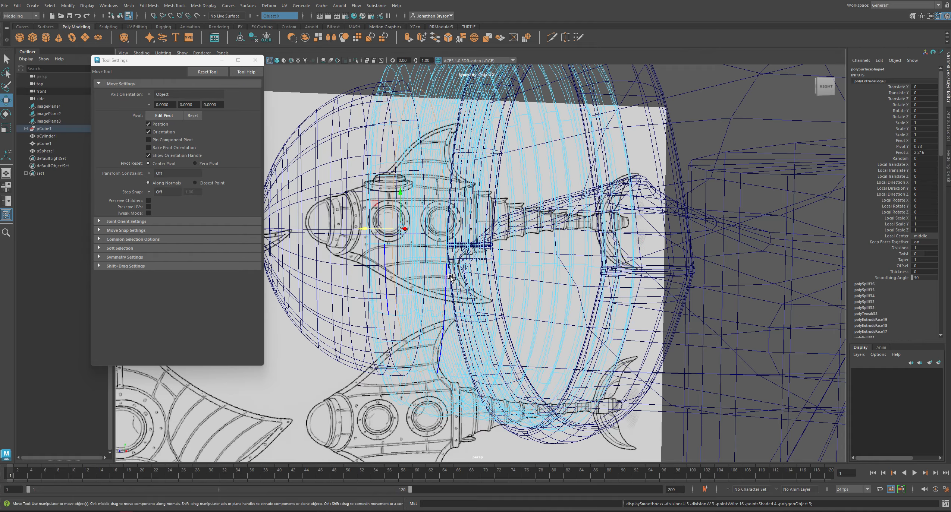
pyautogui.press('5')
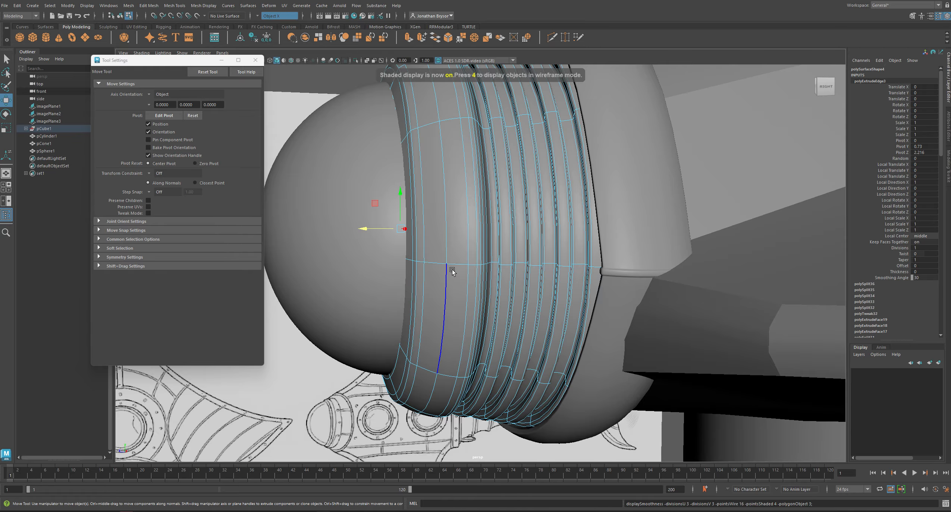
# - Scale the nose dome down uniformly to about 0.555 × 0.403 × 0.423 so it sits inside the sleeve rim
pyautogui.keyDown('alt'); pyautogui.moveTo(453, 269); pyautogui.dragTo(556, 257); pyautogui.keyUp('alt')
pyautogui.click(554, 158)
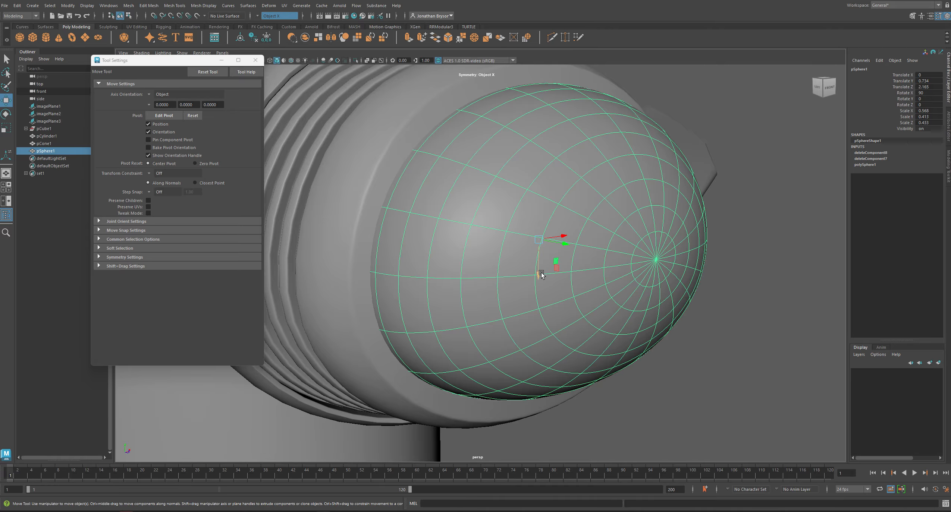
pyautogui.press('r')
pyautogui.moveTo(538, 240); pyautogui.dragTo(533, 221)
pyautogui.keyDown('alt'); pyautogui.moveTo(564, 273); pyautogui.dragTo(494, 130); pyautogui.keyUp('alt')
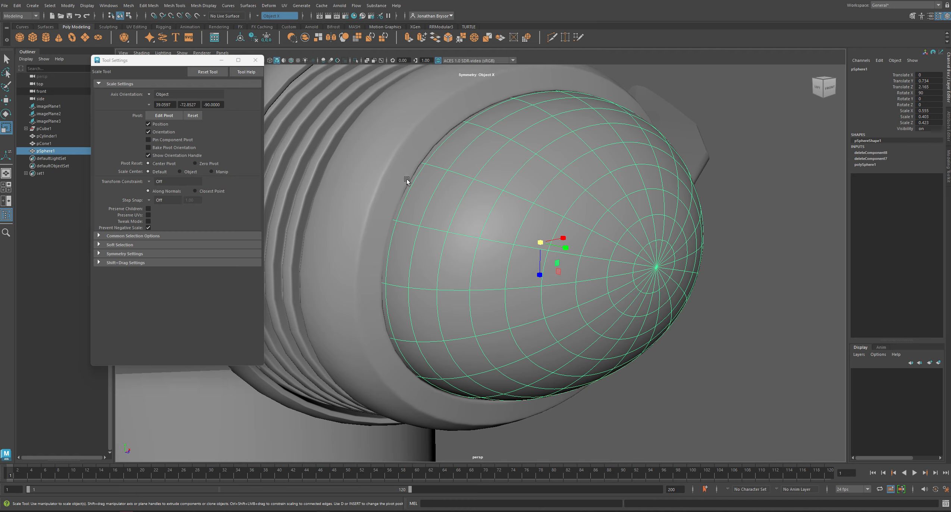
# - Narrow the nose dome to an X scale of about 0.548 and lower it slightly to about 0.733 in Y
pyautogui.keyDown('alt'); pyautogui.moveTo(399, 229); pyautogui.dragTo(471, 226); pyautogui.keyUp('alt')
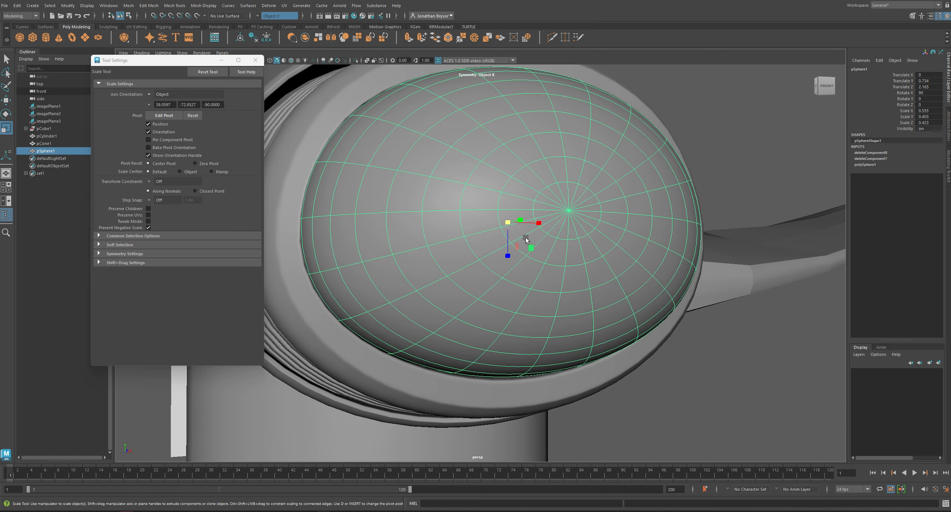
pyautogui.moveTo(538, 223); pyautogui.dragTo(490, 243)
pyautogui.press('w')
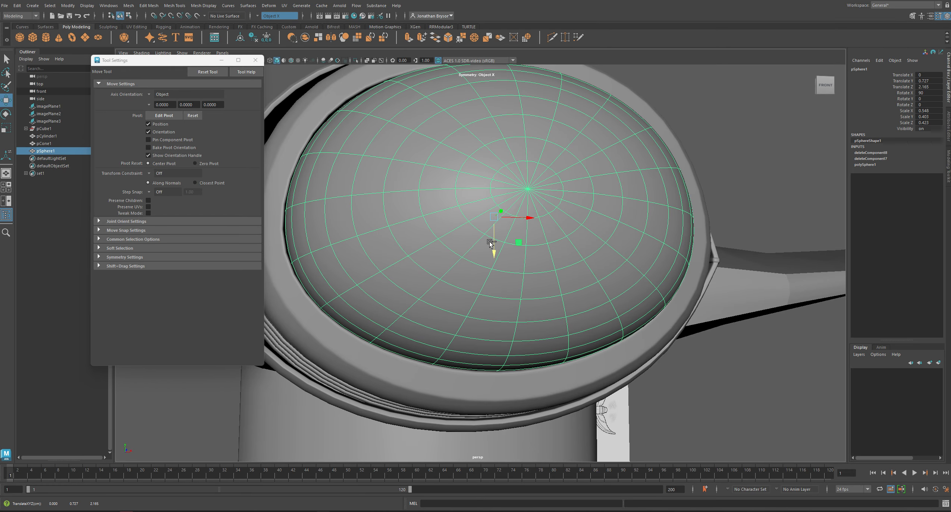
pyautogui.hotkey('ctrl', 'z')
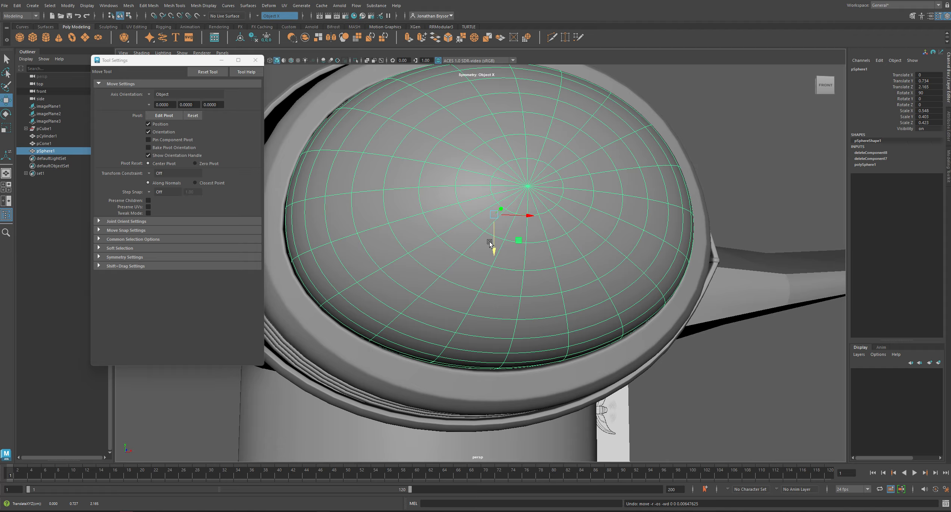
pyautogui.moveTo(490, 242); pyautogui.dragTo(492, 248)
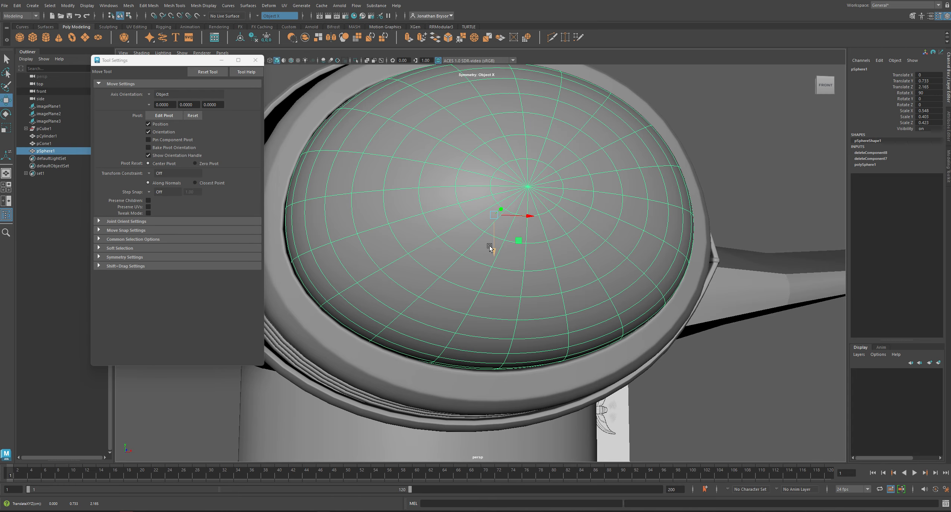
pyautogui.keyDown('alt'); pyautogui.moveTo(489, 245); pyautogui.dragTo(597, 125); pyautogui.keyUp('alt')
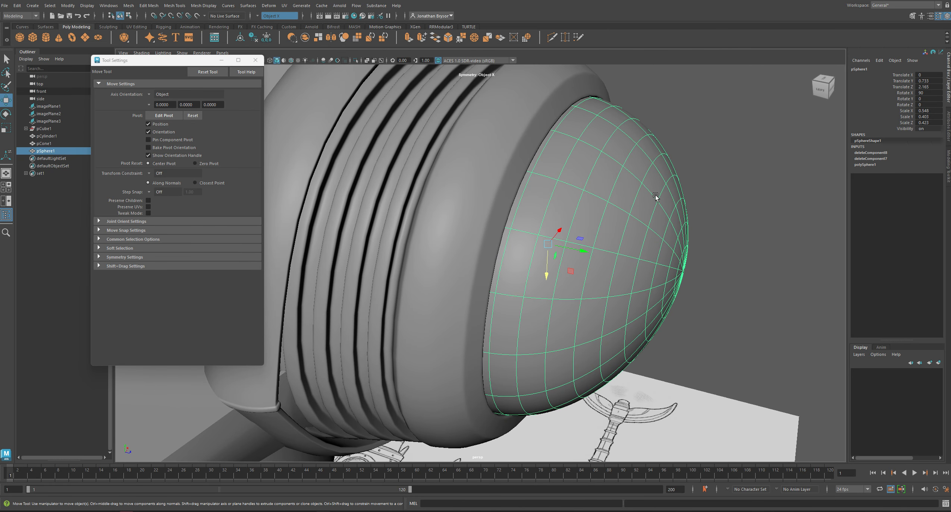
# - Move the nose dome and ribbed sleeve together about 0.051 back along Z toward the hull, and clear the selection
pyautogui.keyDown('alt'); pyautogui.moveTo(656, 195); pyautogui.dragTo(581, 220); pyautogui.keyUp('alt')
pyautogui.keyDown('shift'); pyautogui.click(634, 268); pyautogui.keyUp('shift')
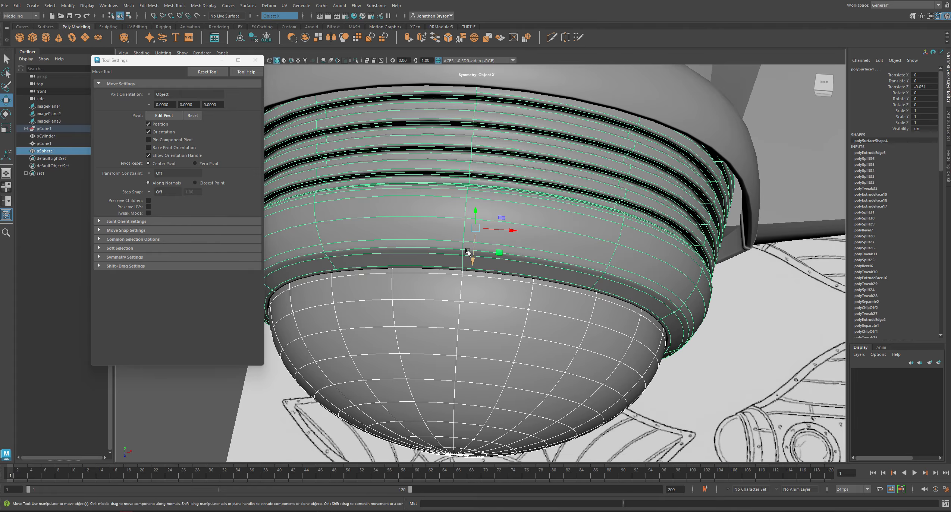
pyautogui.keyDown('alt'); pyautogui.moveTo(551, 287); pyautogui.dragTo(438, 220); pyautogui.keyUp('alt')
pyautogui.click(411, 136)
pyautogui.keyDown('alt'); pyautogui.moveTo(411, 137); pyautogui.dragTo(461, 243); pyautogui.keyUp('alt')
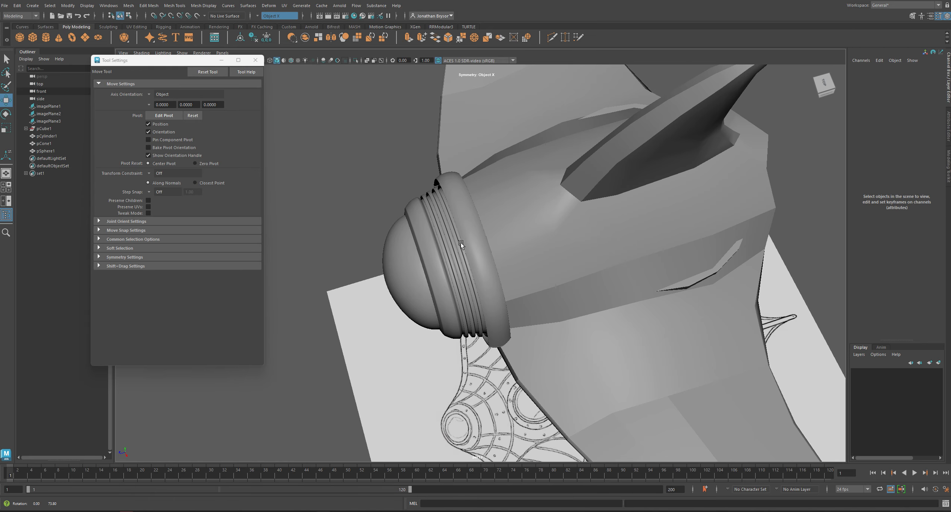
# - Move the cylinder behind the hull's open rear end, about 0.698 in Y and -2.091 in Z, and rotate it about X to lie lengthwise
pyautogui.click(711, 274)
pyautogui.keyDown('alt'); pyautogui.moveTo(711, 275); pyautogui.dragTo(694, 235); pyautogui.keyUp('alt')
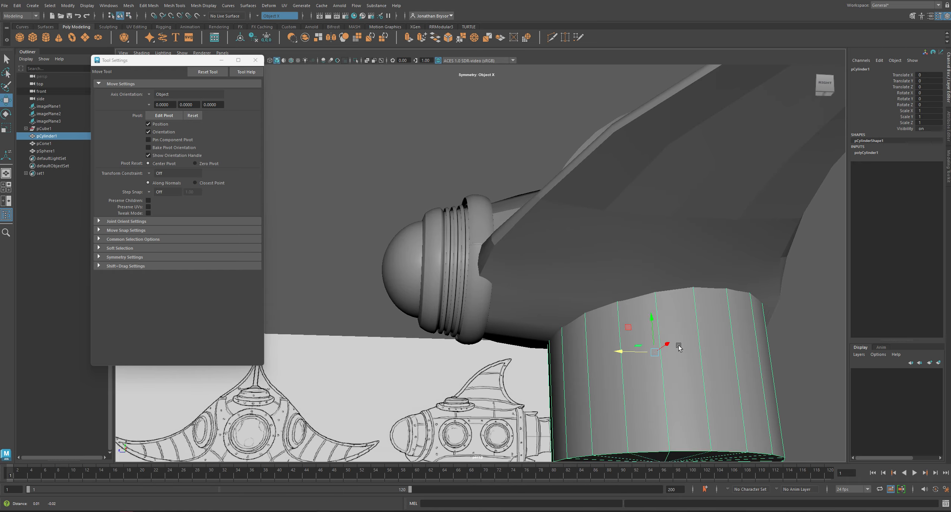
pyautogui.keyDown('alt'); pyautogui.moveTo(679, 346); pyautogui.dragTo(579, 185, button='middle'); pyautogui.keyUp('alt')
pyautogui.keyDown('alt'); pyautogui.moveTo(549, 152); pyautogui.dragTo(553, 183); pyautogui.keyUp('alt')
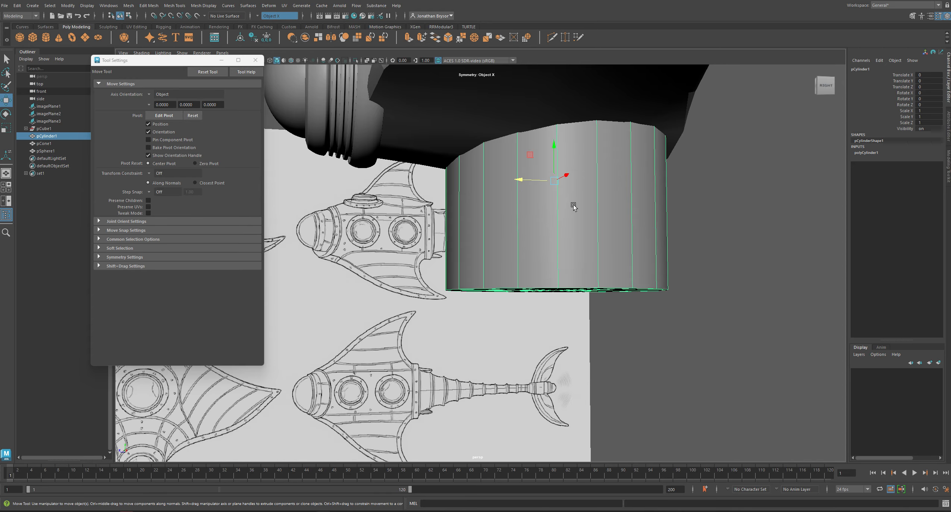
pyautogui.keyDown('alt'); pyautogui.moveTo(574, 205); pyautogui.dragTo(443, 259, button='middle'); pyautogui.keyUp('alt')
pyautogui.scroll(-3, 444, 260)
pyautogui.keyDown('alt'); pyautogui.moveTo(511, 248); pyautogui.dragTo(464, 262); pyautogui.keyUp('alt')
pyautogui.keyDown('alt'); pyautogui.moveTo(463, 262); pyautogui.dragTo(542, 264, button='middle'); pyautogui.keyUp('alt')
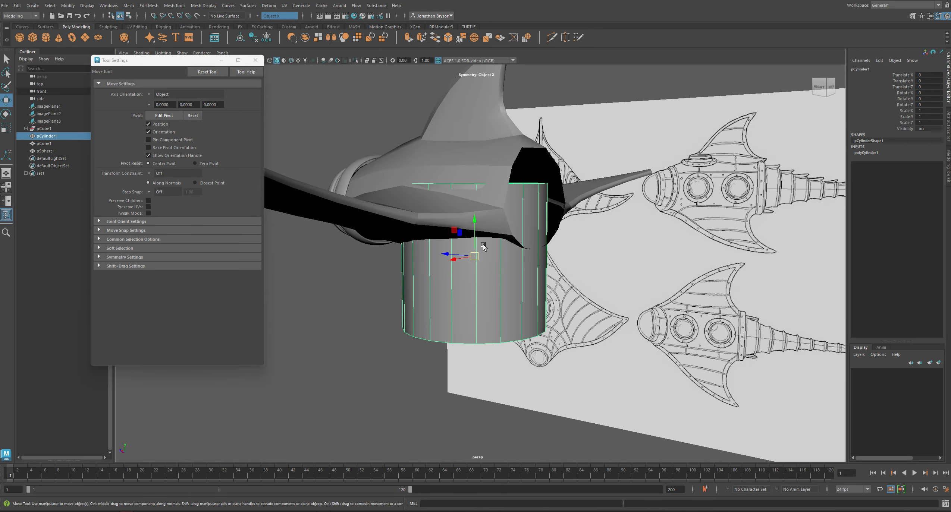
pyautogui.keyDown('alt'); pyautogui.moveTo(483, 245); pyautogui.dragTo(681, 239); pyautogui.keyUp('alt')
pyautogui.press('e')
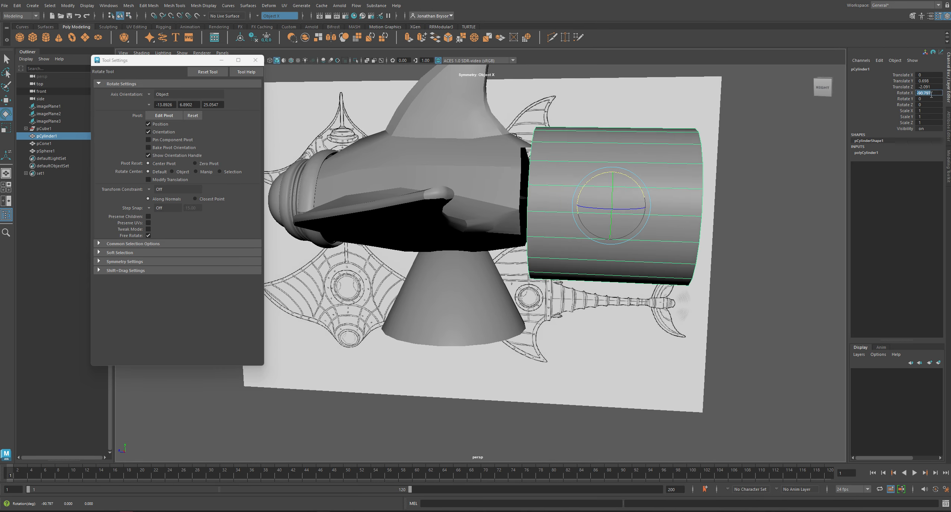
pyautogui.click(729, 194)
# - Select the manta hull mesh with its wings and fin
pyautogui.keyDown('alt'); pyautogui.moveTo(729, 194); pyautogui.dragTo(479, 244); pyautogui.keyUp('alt')
pyautogui.click(554, 195)
pyautogui.keyDown('alt'); pyautogui.moveTo(554, 195); pyautogui.dragTo(552, 257); pyautogui.keyUp('alt')
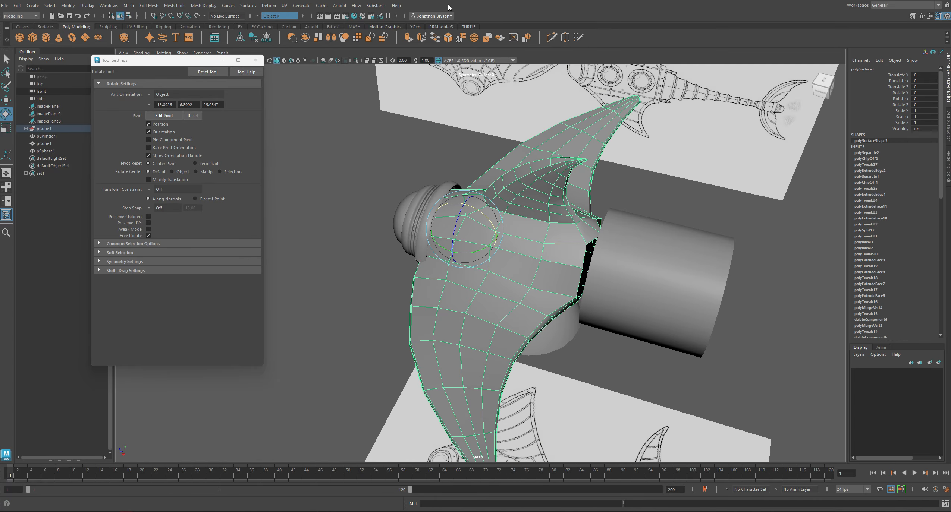